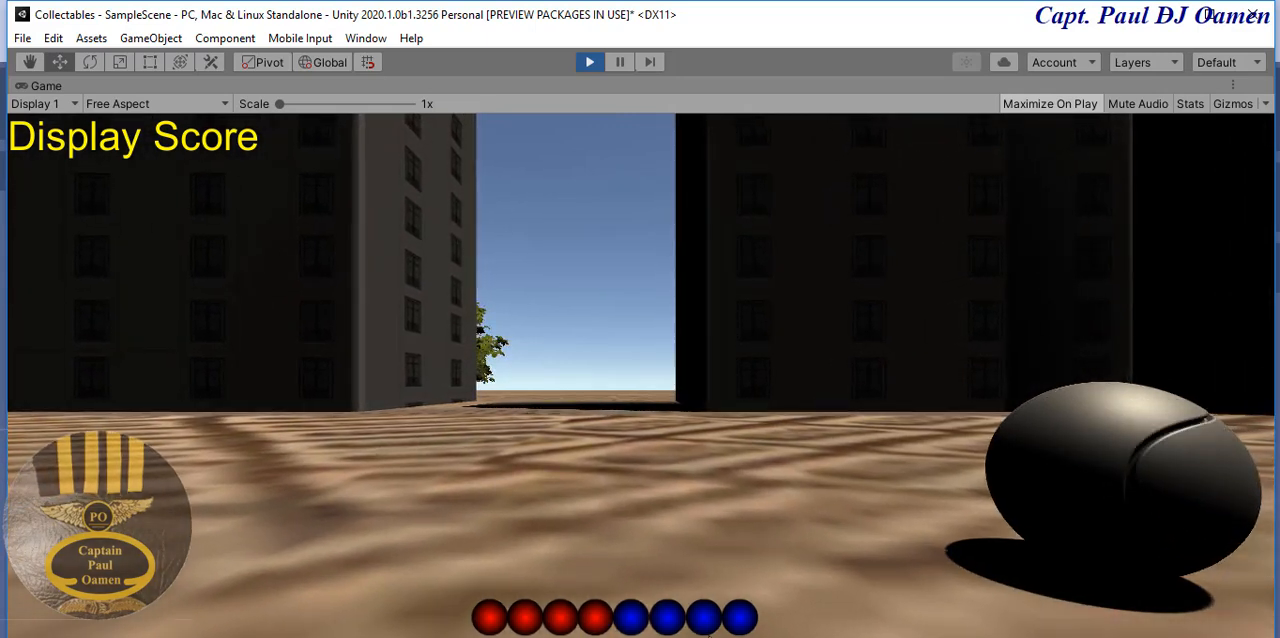
{"action": "key", "text": "Left"}
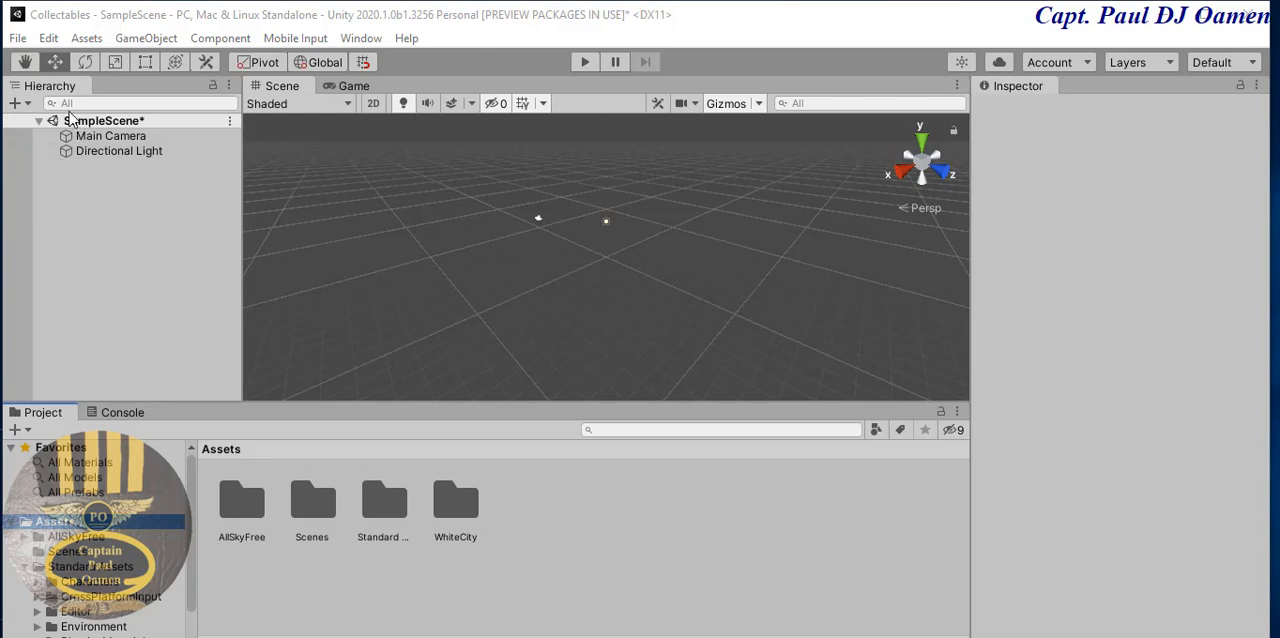
- Add a 3D plane to the scene and set its scale to 100 on X and 100 on Z
{"action": "left_click", "coordinate": [29, 104]}
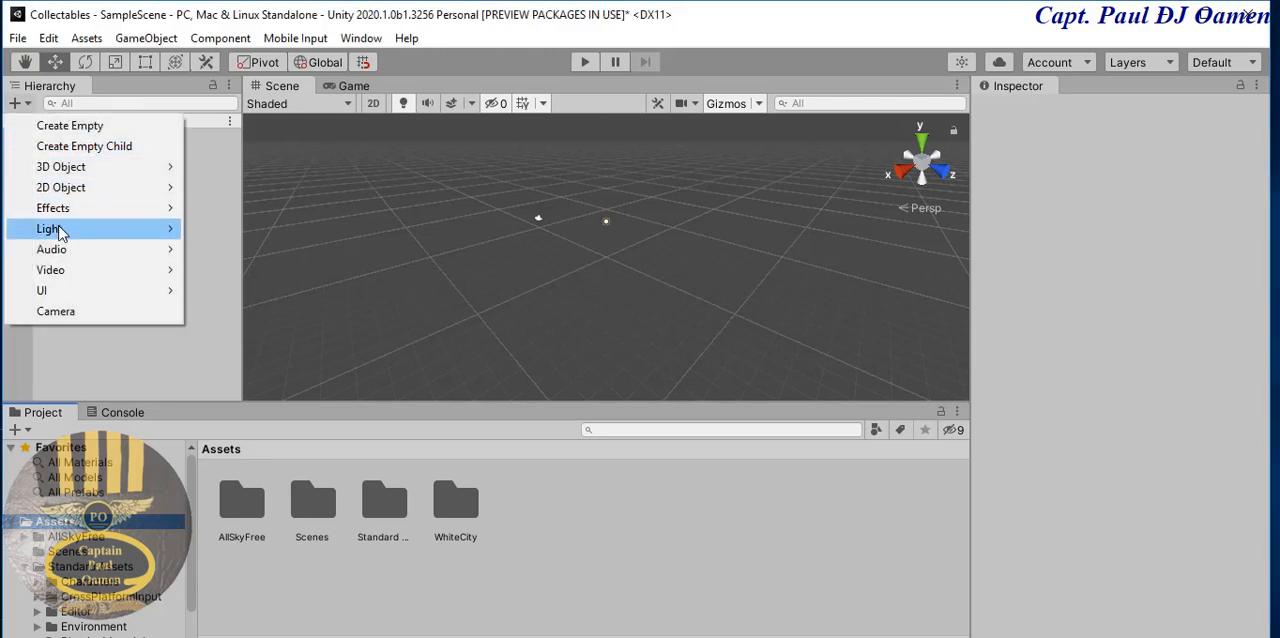
{"action": "mouse_move", "coordinate": [67, 167]}
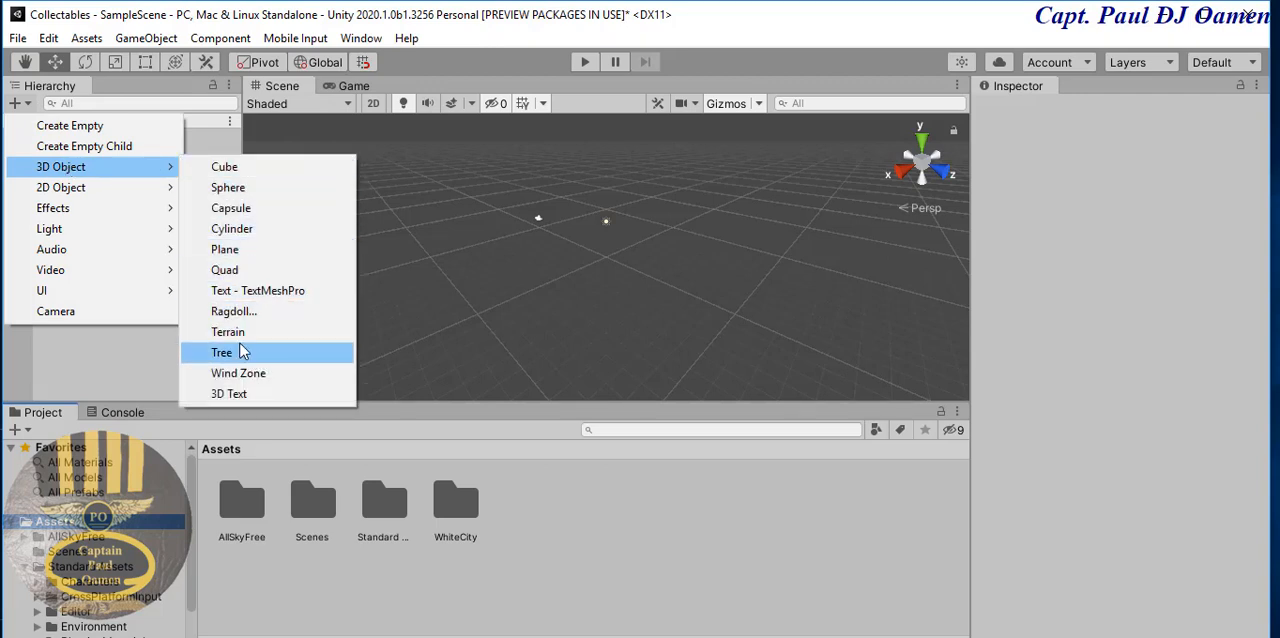
{"action": "left_click", "coordinate": [228, 250]}
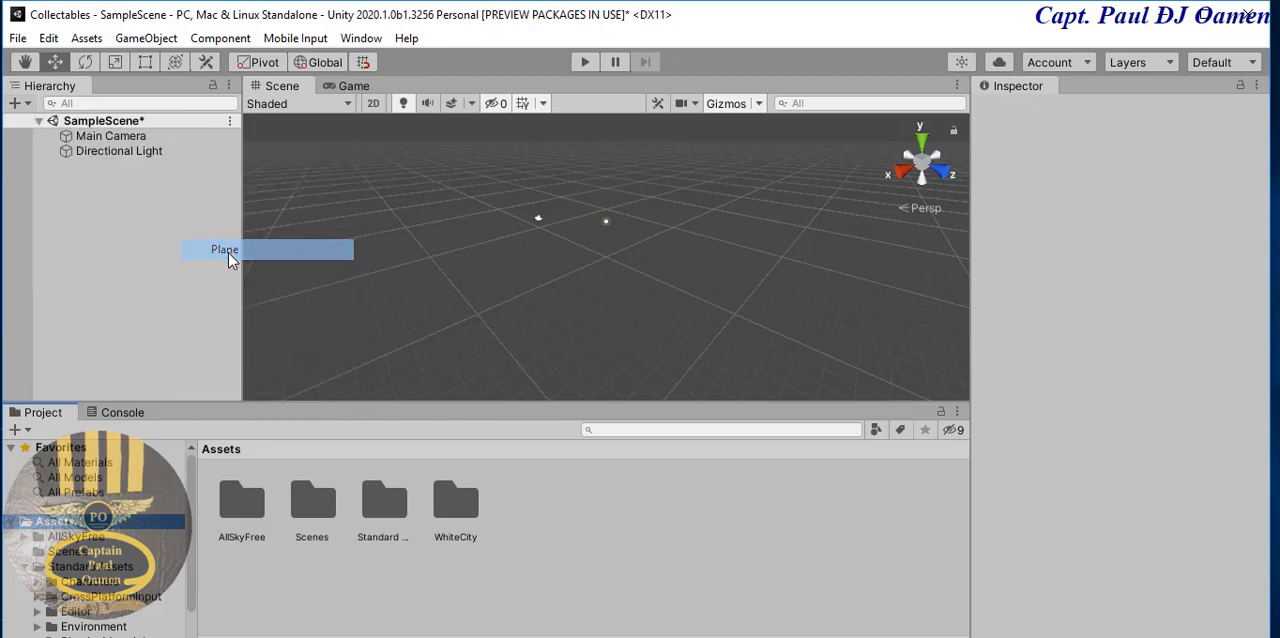
{"action": "left_click", "coordinate": [1110, 222]}
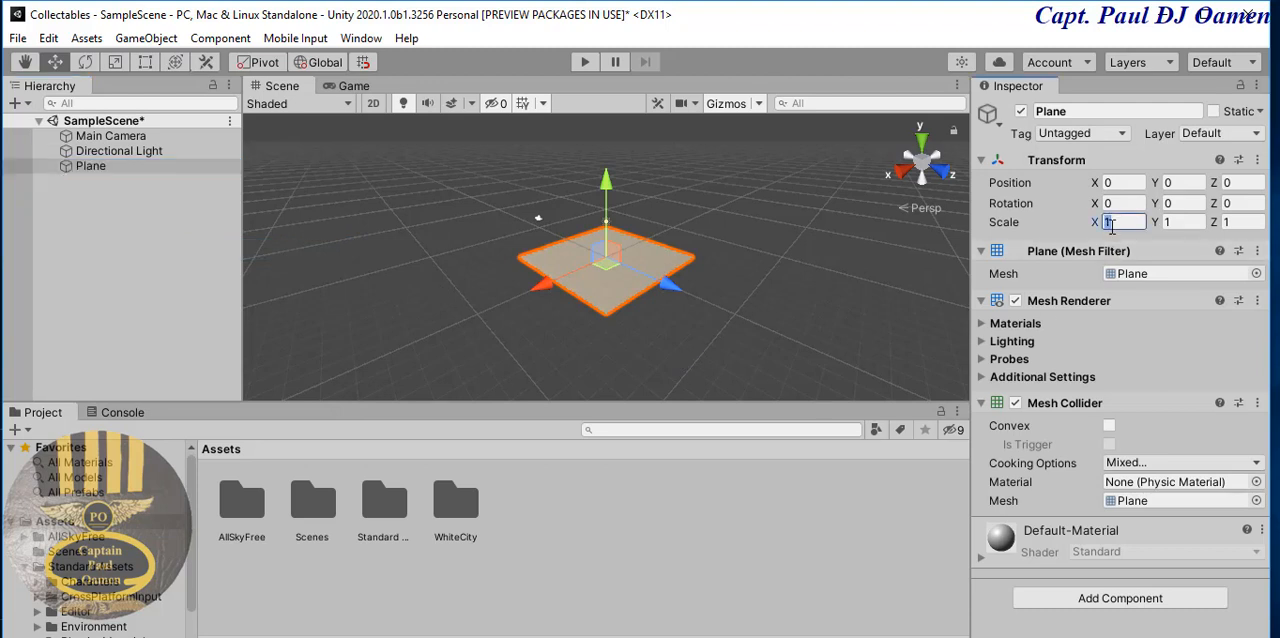
{"action": "type", "text": "100"}
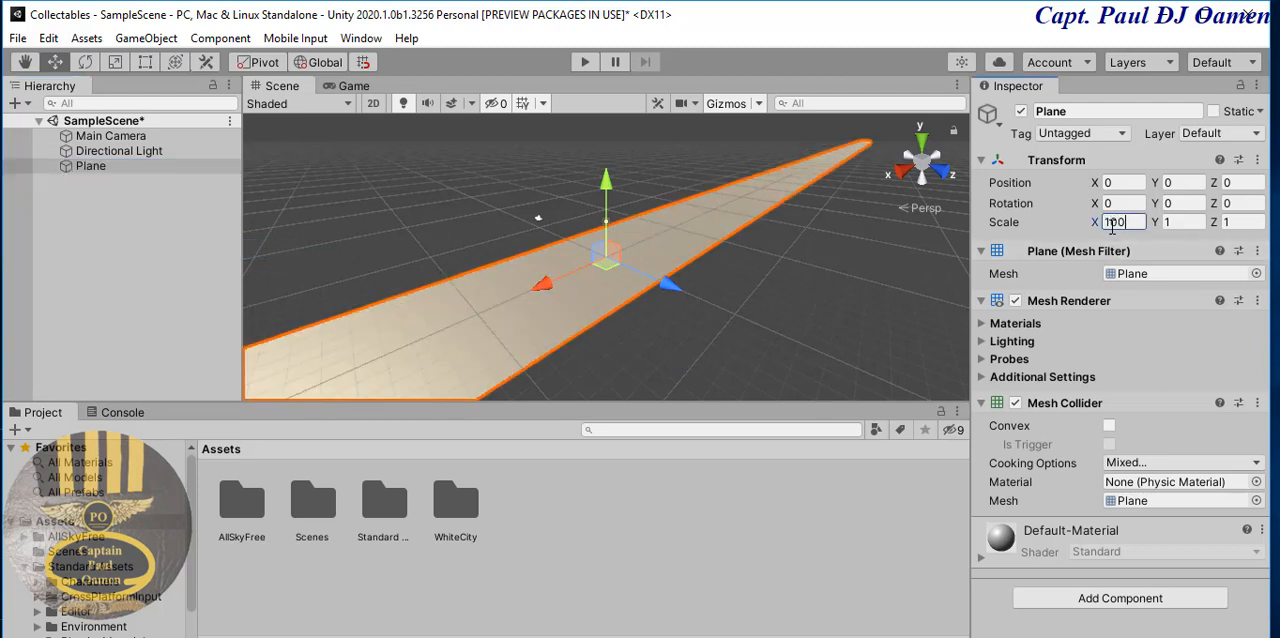
{"action": "key", "text": "Tab"}
{"action": "key", "text": "Tab"}
{"action": "type", "text": "100"}
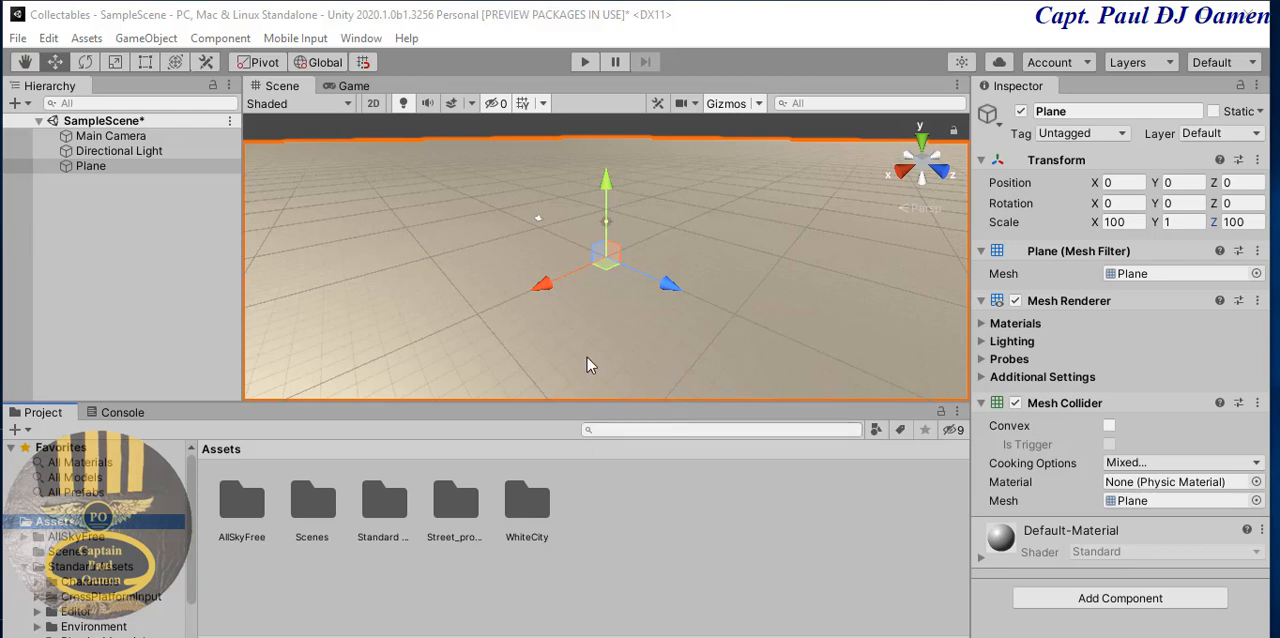
- Rename the plane object as Ground
{"action": "left_click", "coordinate": [95, 166]}
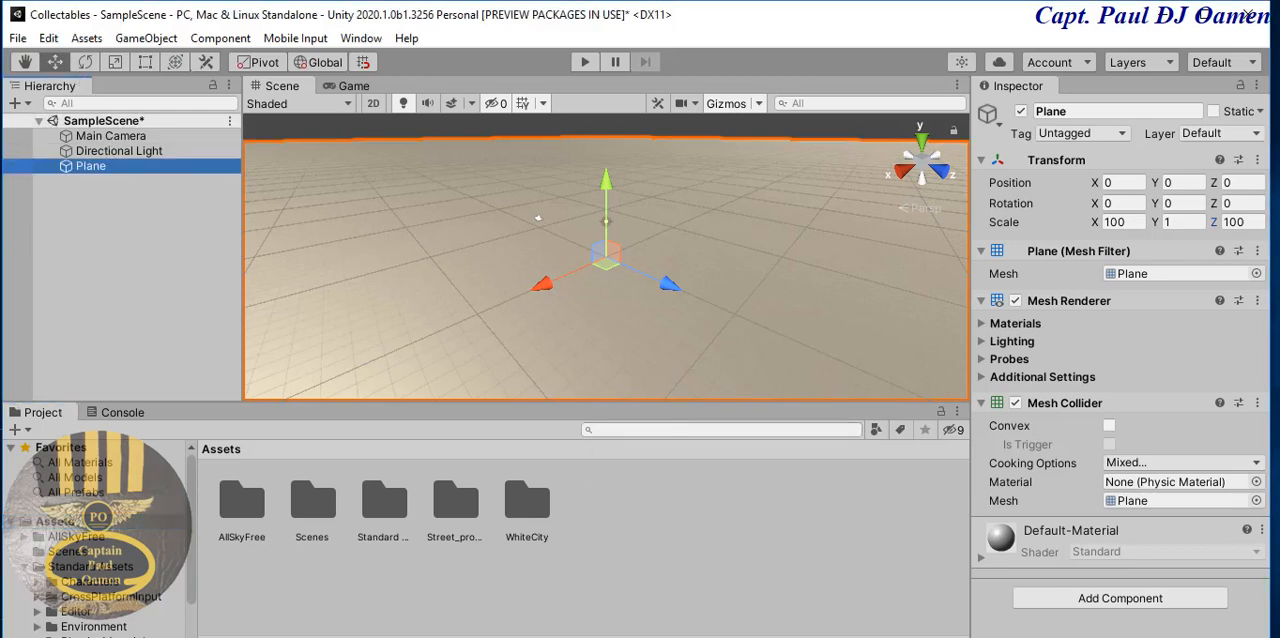
{"action": "left_click", "coordinate": [1093, 116]}
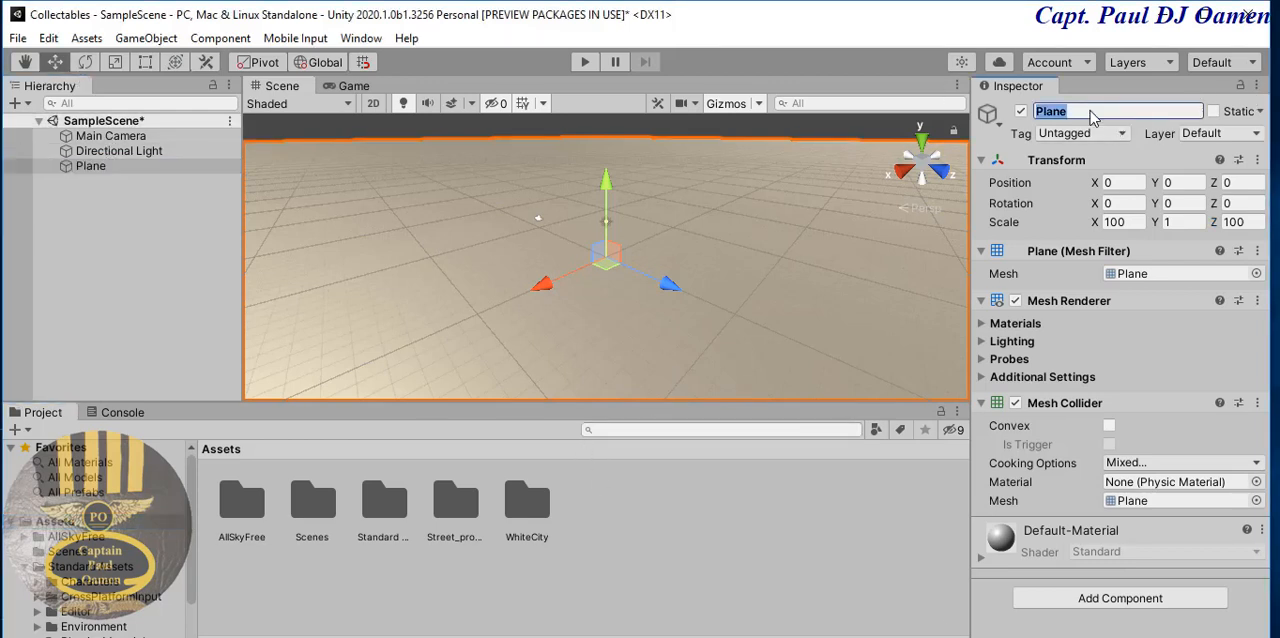
{"action": "type", "text": "Ground"}
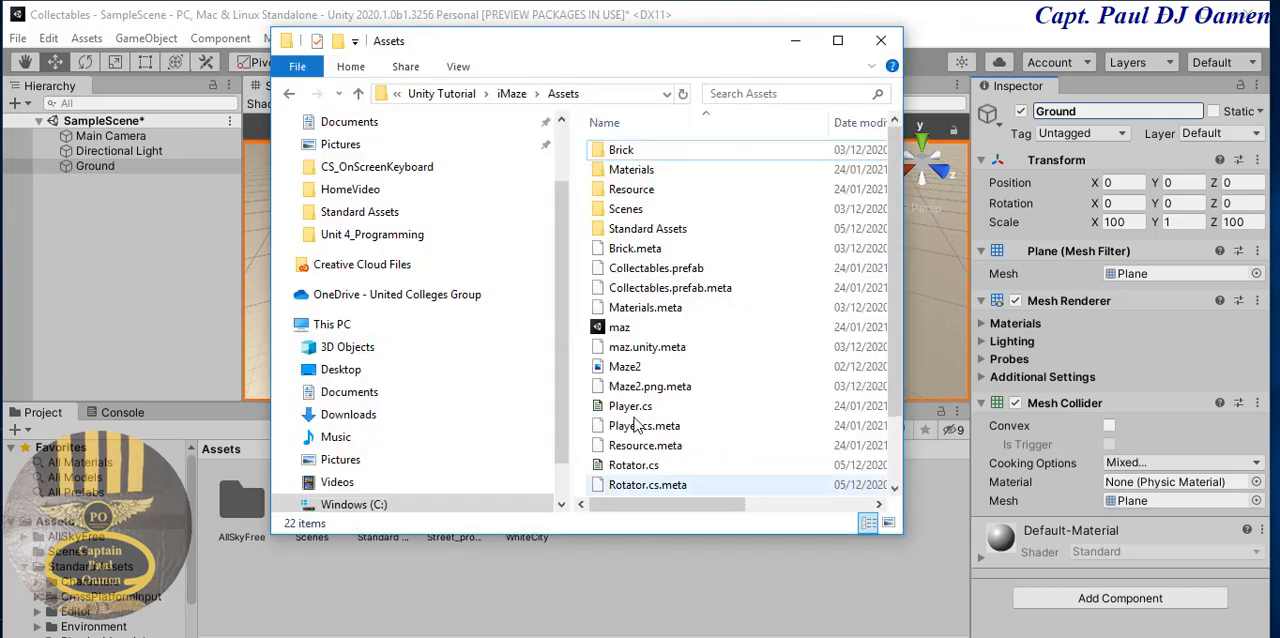
- Import only the Brick folder from the iMaze project's Assets folder into this project's Assets
{"action": "left_click_drag", "start_coordinate": [645, 155], "coordinate": [523, 594]}
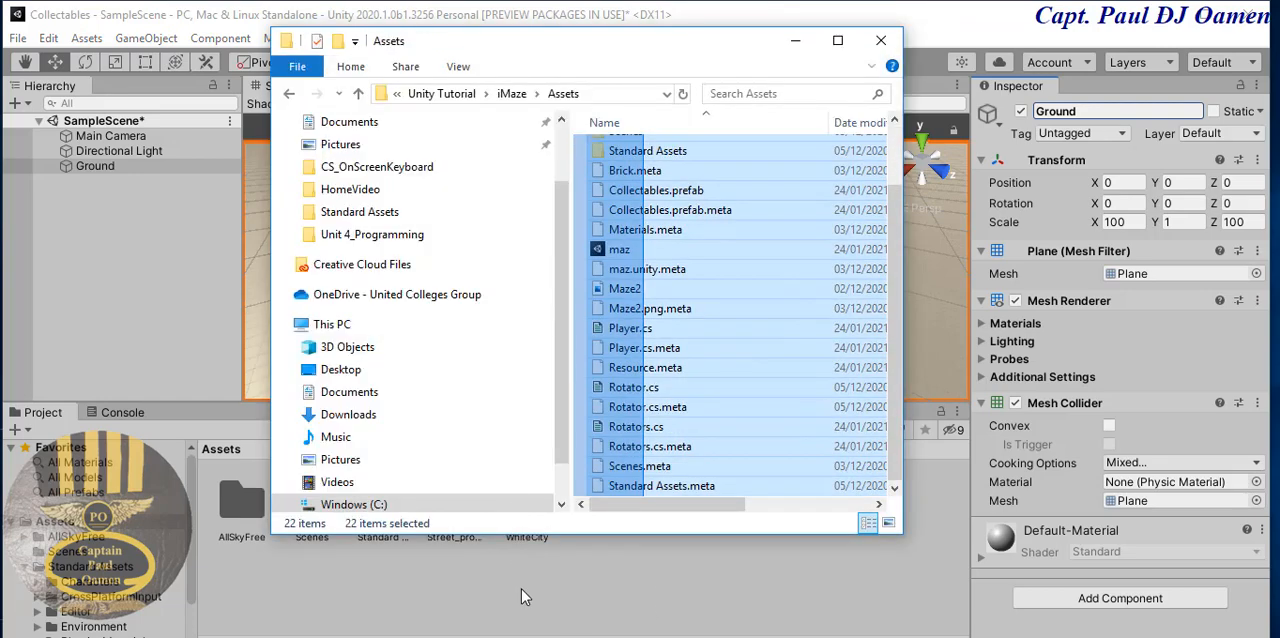
{"action": "left_click", "coordinate": [891, 206]}
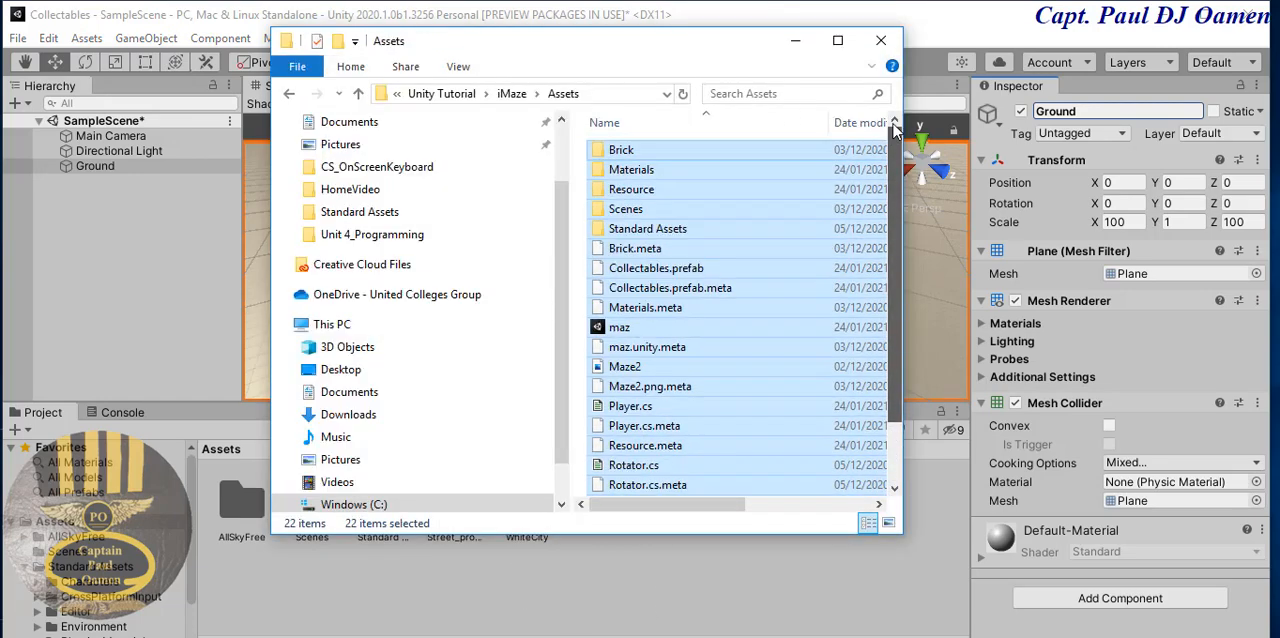
{"action": "left_click", "coordinate": [718, 157]}
{"action": "left_click_drag", "start_coordinate": [625, 150], "coordinate": [478, 583]}
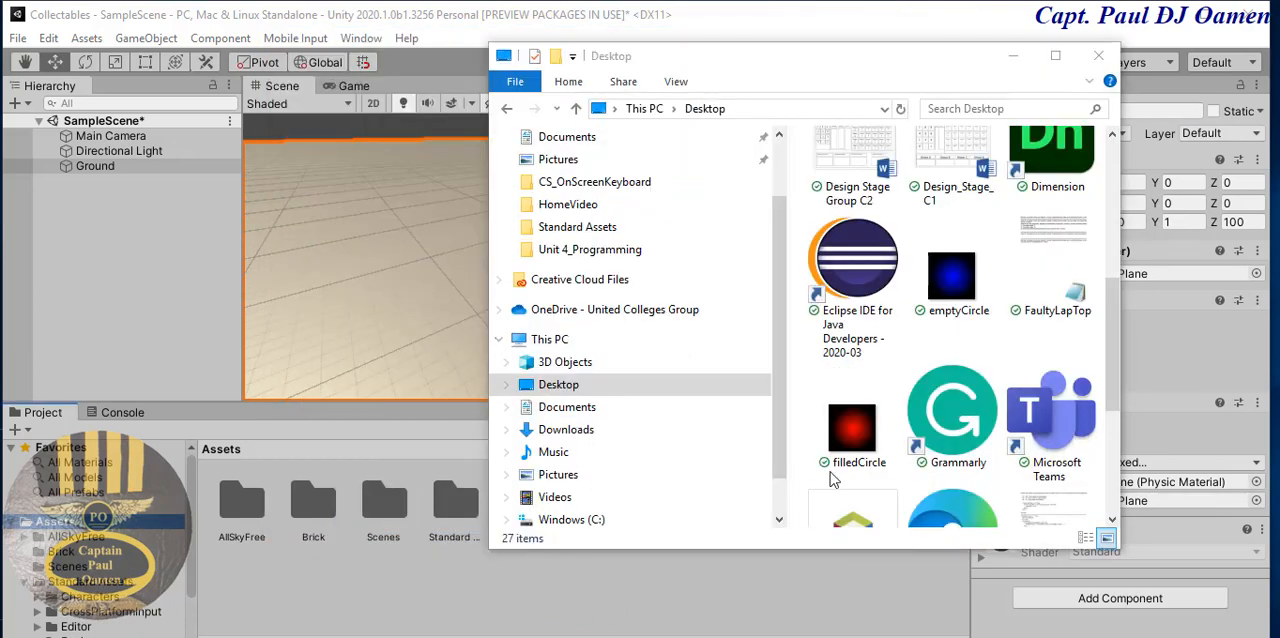
- Import the filledCircle and emptyCircle images from the Desktop into the project's Assets folder
{"action": "left_click", "coordinate": [850, 440]}
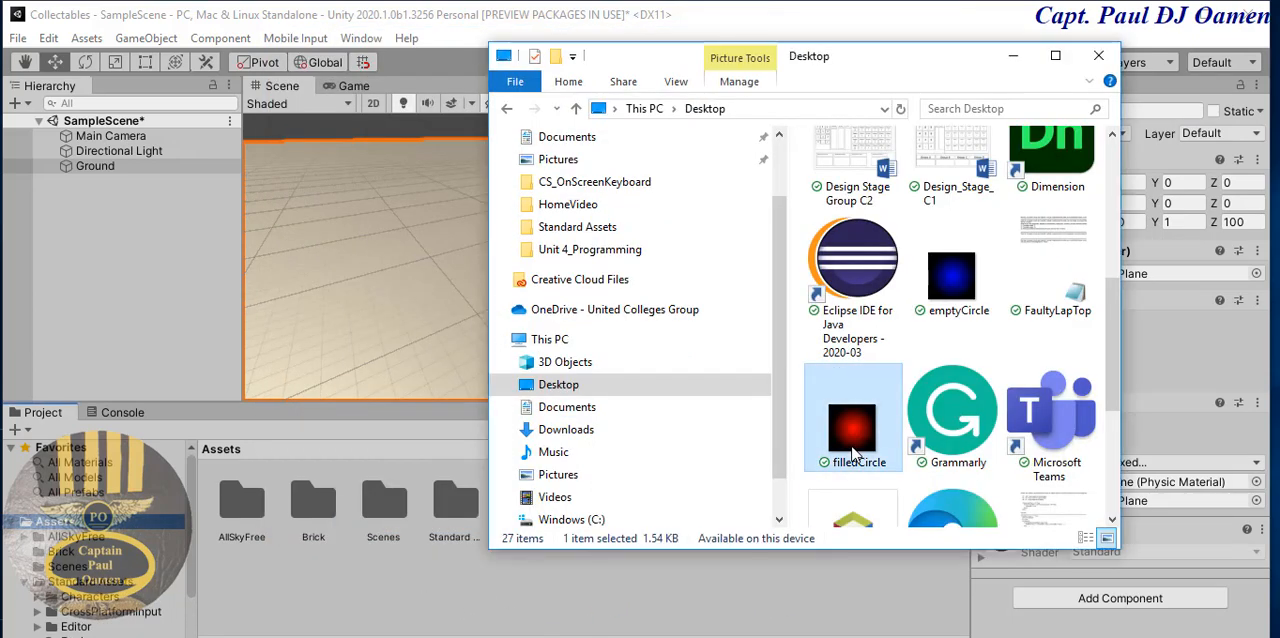
{"action": "left_click", "coordinate": [951, 272], "text": "ctrl"}
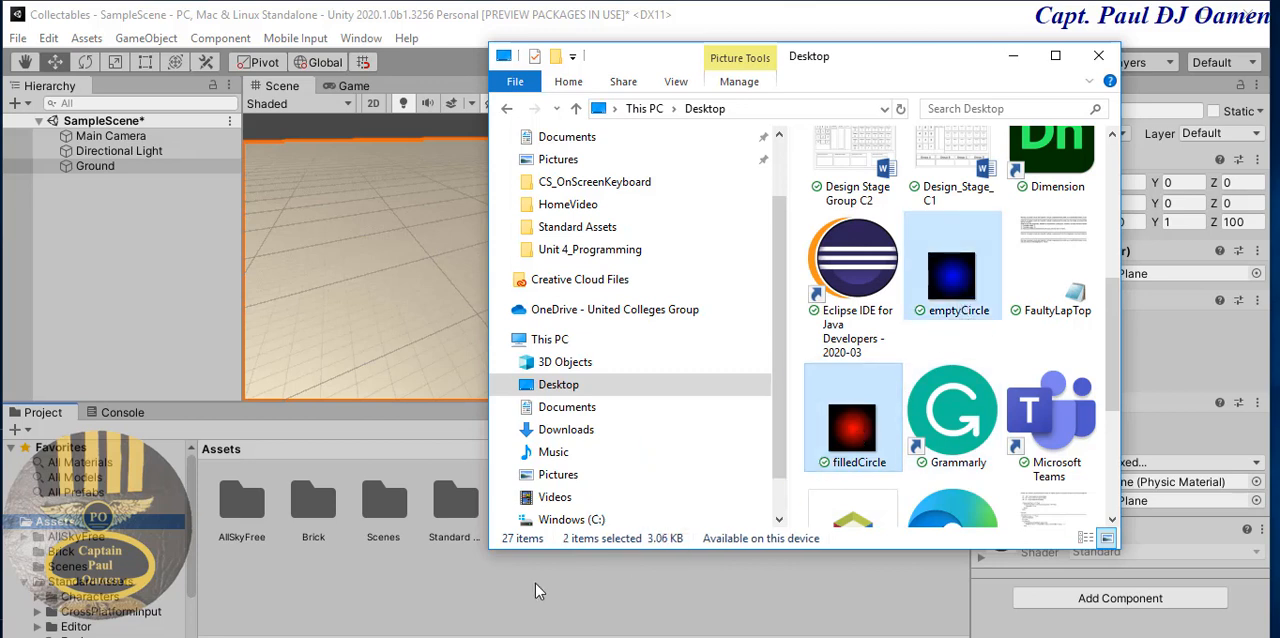
{"action": "left_click_drag", "start_coordinate": [536, 590], "coordinate": [436, 608]}
{"action": "left_click", "coordinate": [434, 599]}
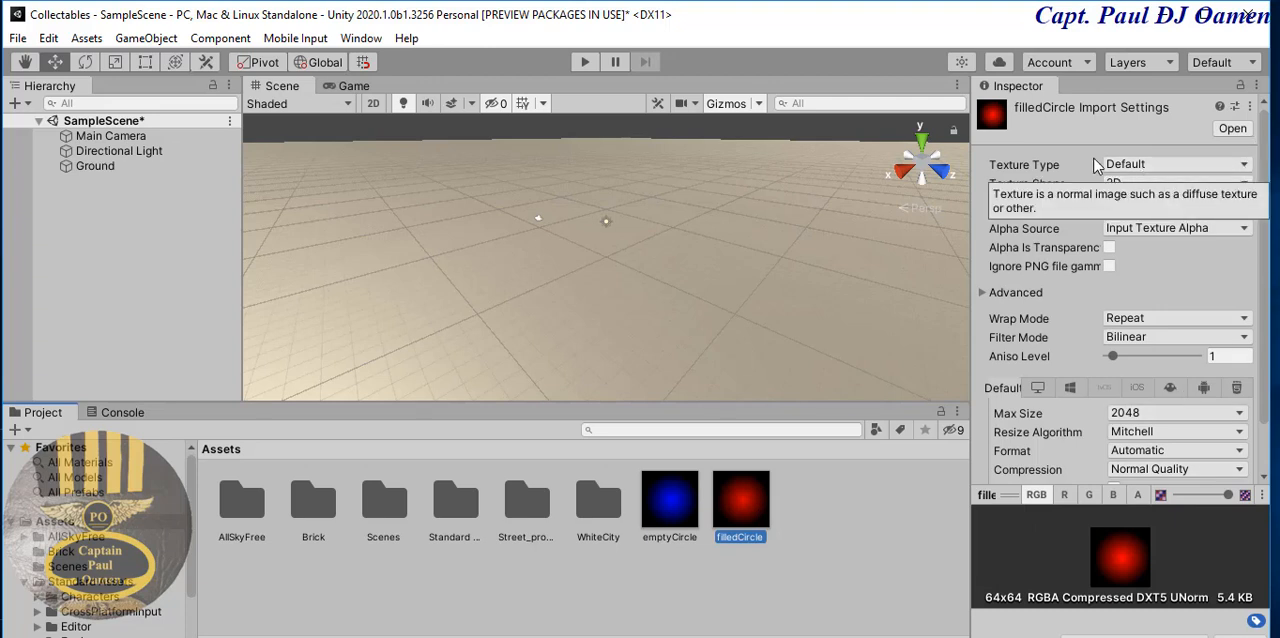
- Set the filledCircle image's texture type to Sprite (2D and UI) and apply the import settings
{"action": "left_click", "coordinate": [1245, 166]}
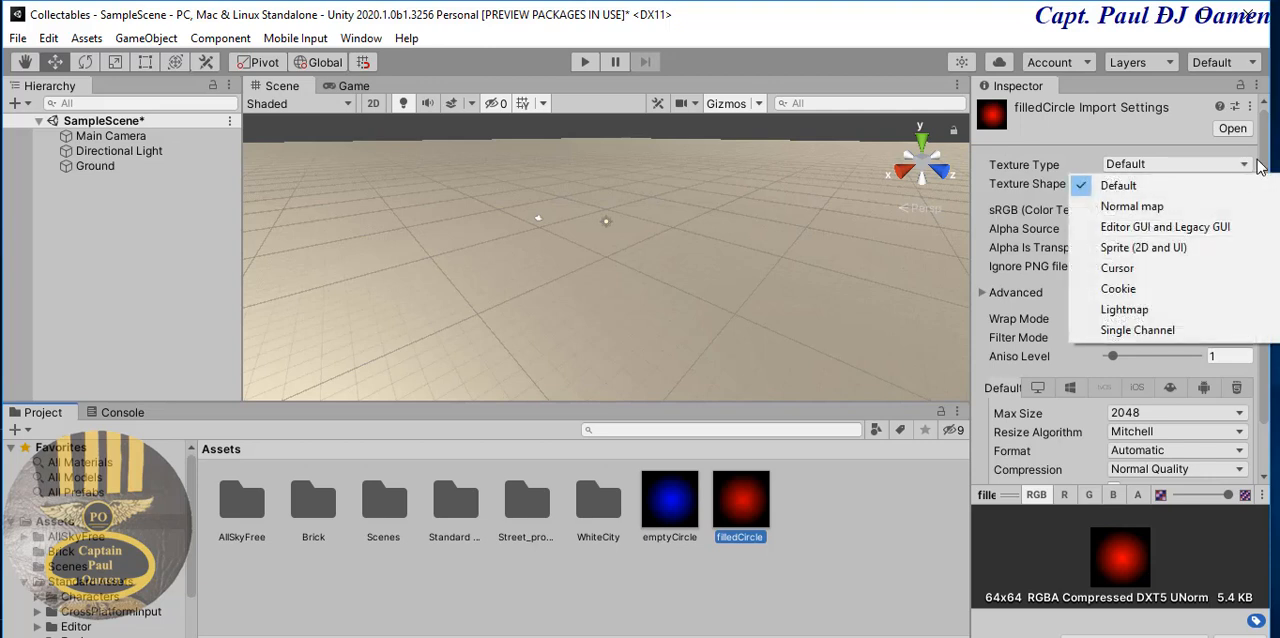
{"action": "left_click", "coordinate": [1116, 250]}
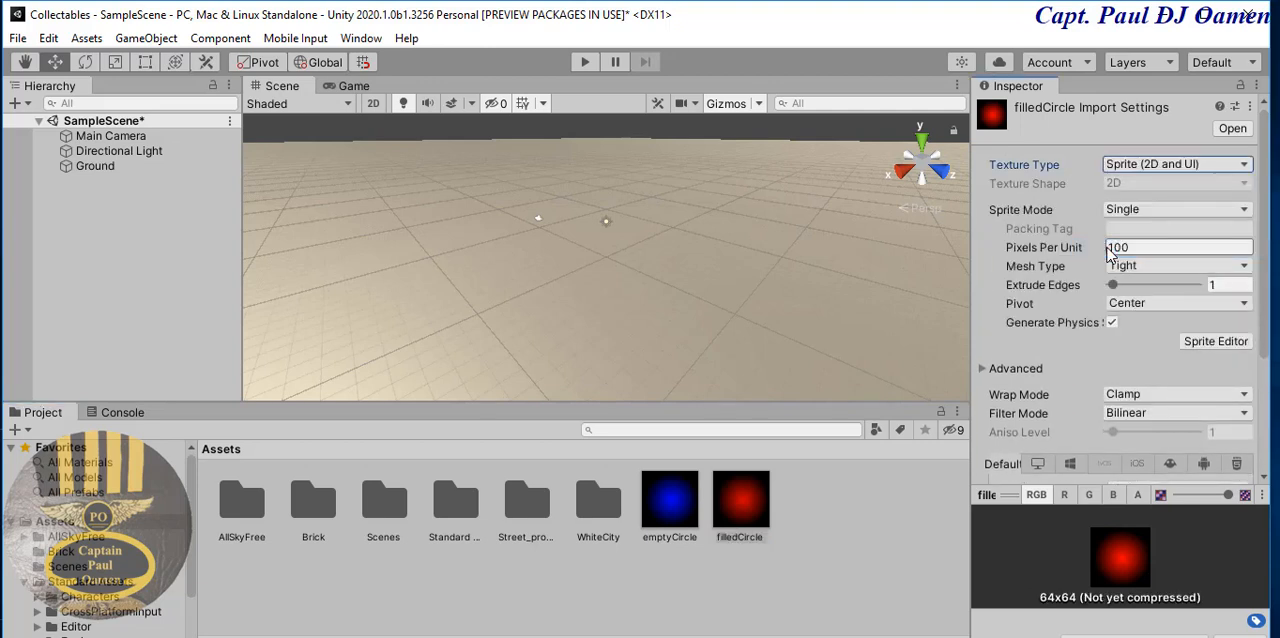
{"action": "left_click", "coordinate": [664, 503]}
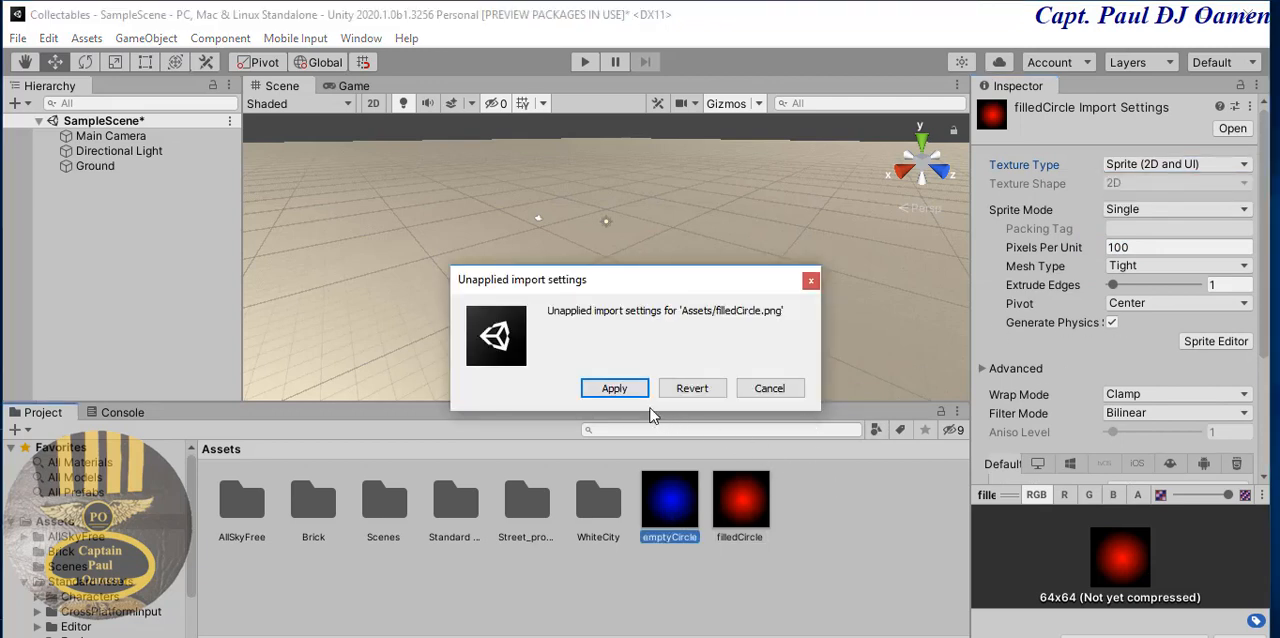
{"action": "left_click", "coordinate": [625, 390]}
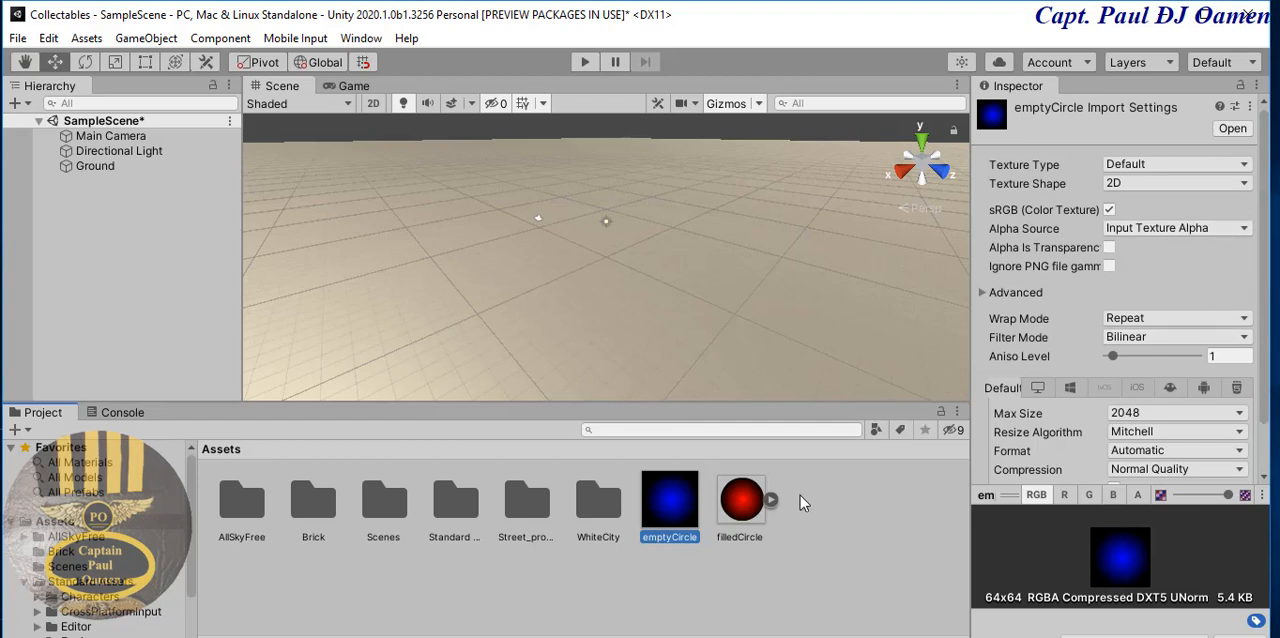
- Set the emptyCircle image's texture type to Sprite (2D and UI) and apply the import settings
{"action": "left_click", "coordinate": [1244, 166]}
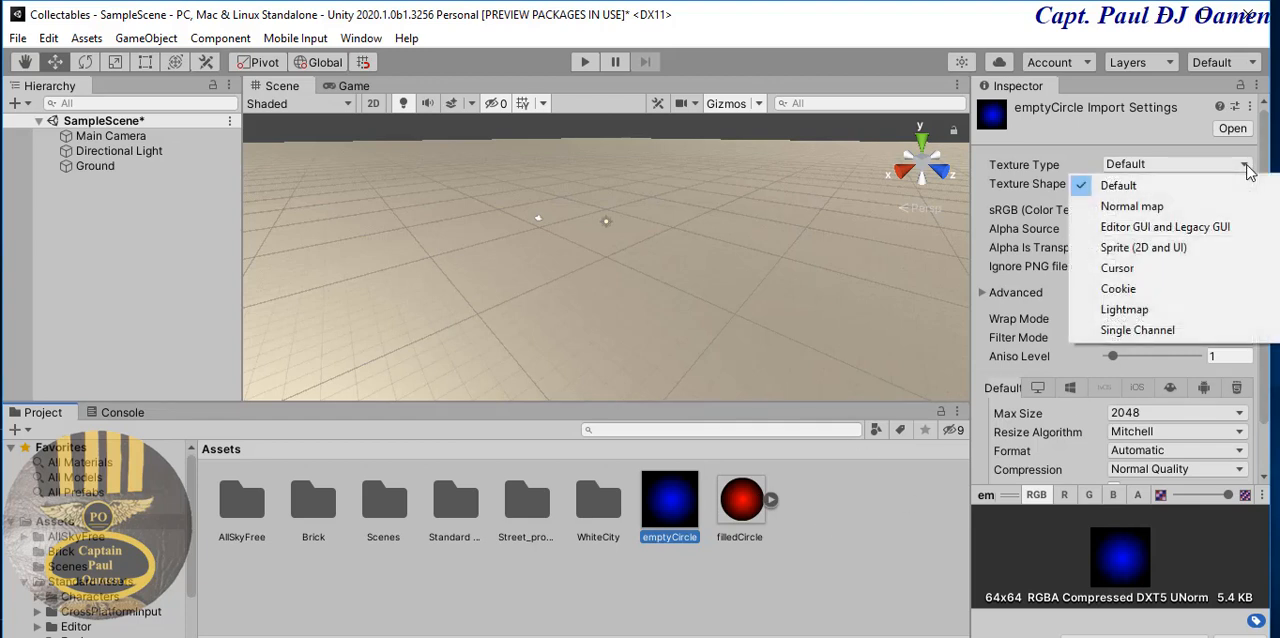
{"action": "left_click", "coordinate": [1146, 249]}
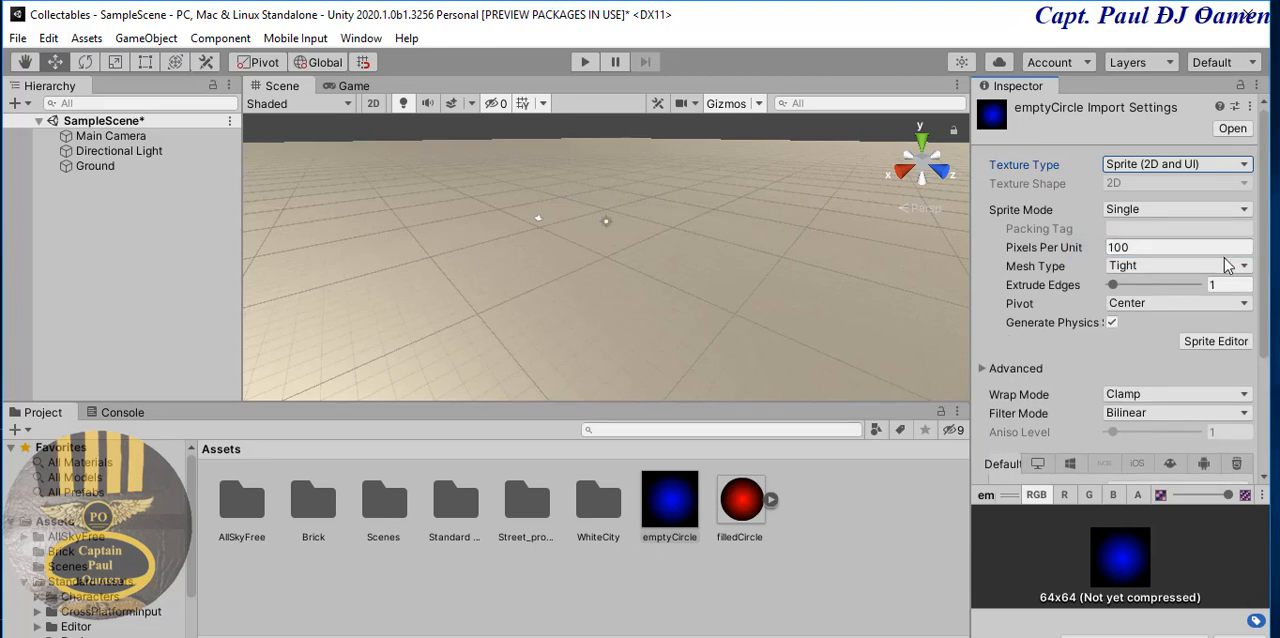
{"action": "scroll", "coordinate": [1200, 300], "scroll_direction": "down", "scroll_amount": 3}
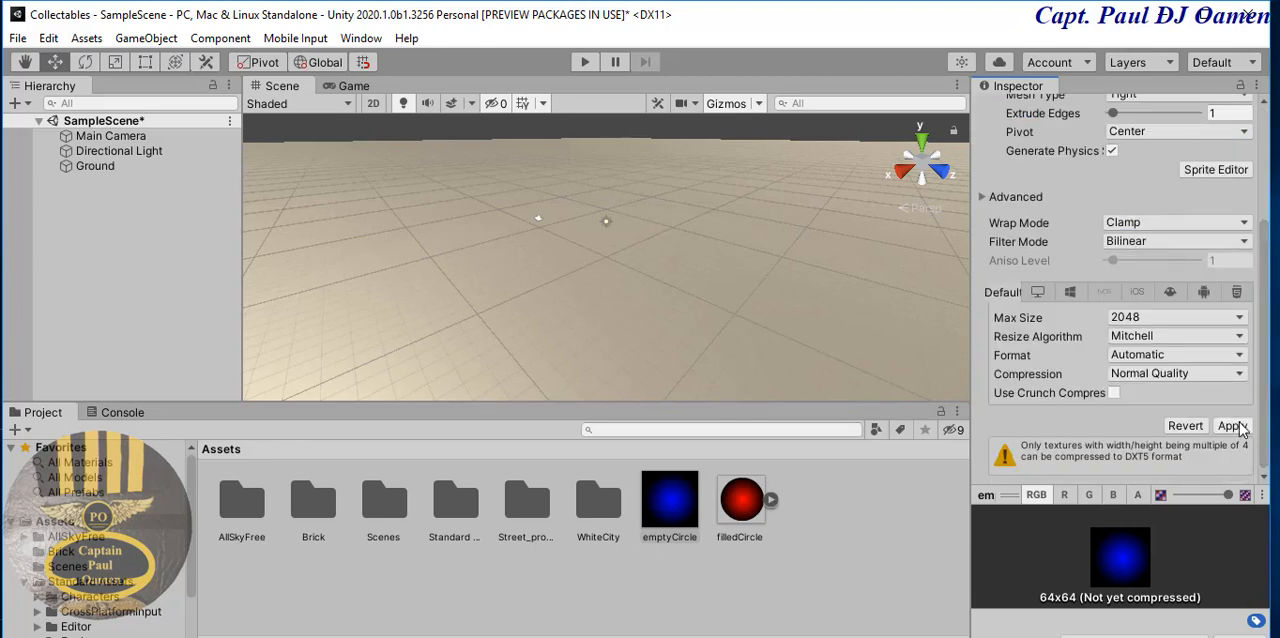
{"action": "left_click", "coordinate": [1228, 427]}
{"action": "left_click", "coordinate": [762, 590]}
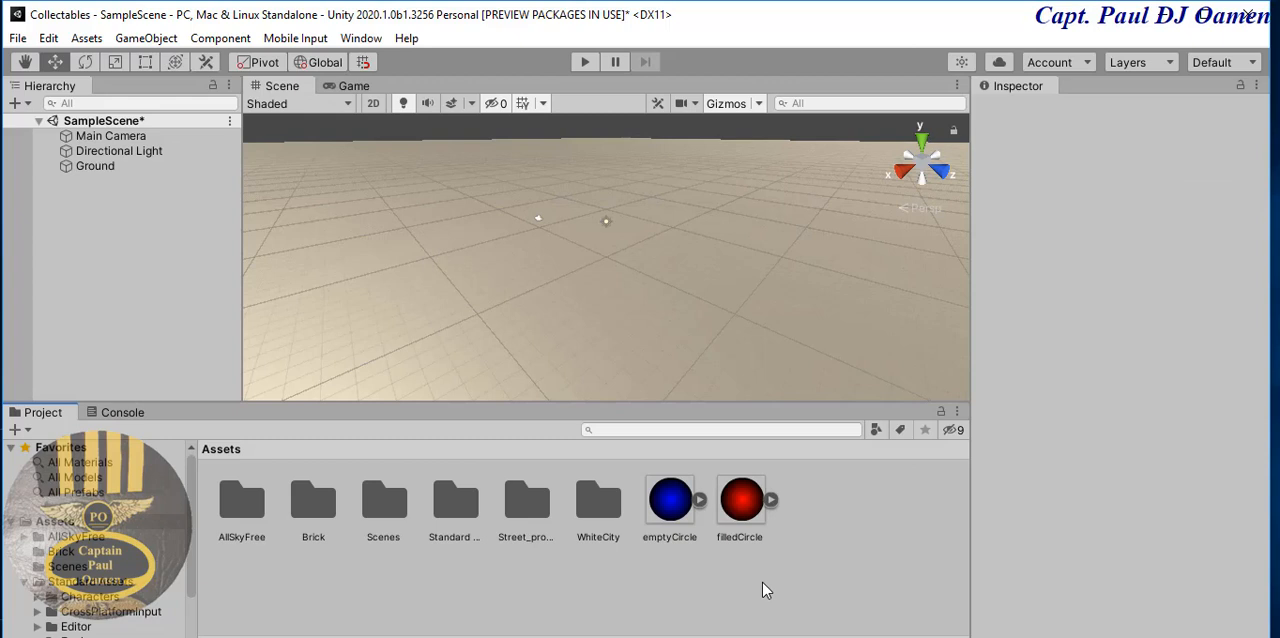
- Inspect the sprites inside the filledCircle and emptyCircle assets and the textures in the Brick folder
{"action": "left_click", "coordinate": [772, 501]}
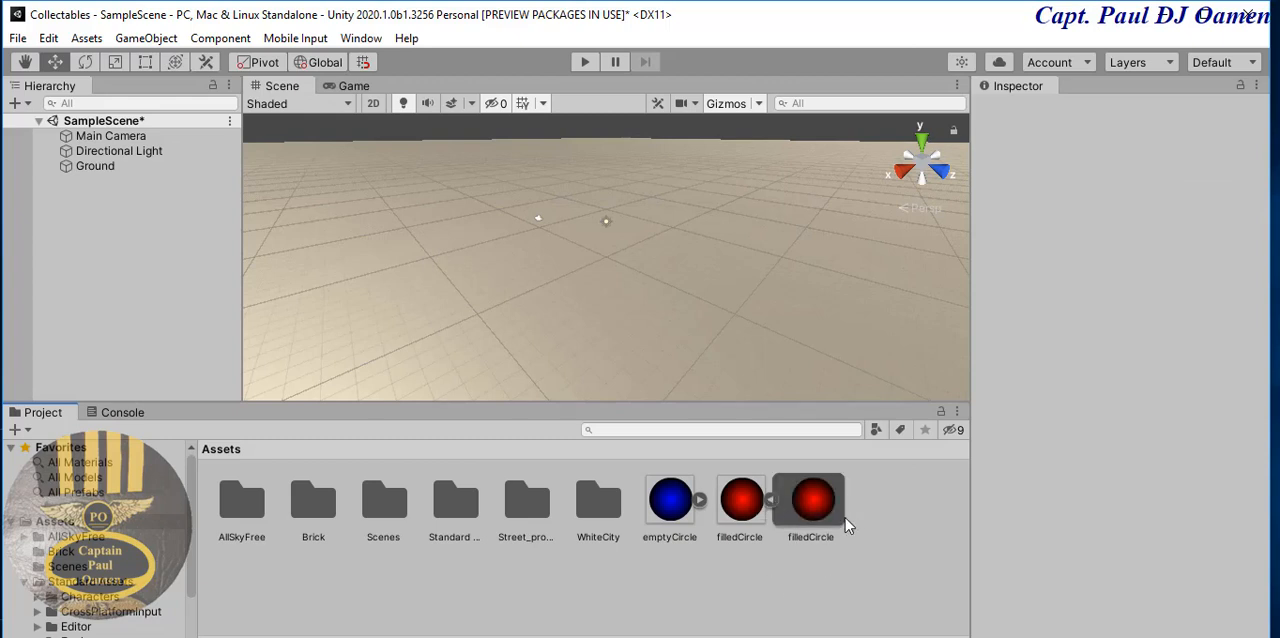
{"action": "left_click", "coordinate": [772, 501]}
{"action": "left_click", "coordinate": [700, 499]}
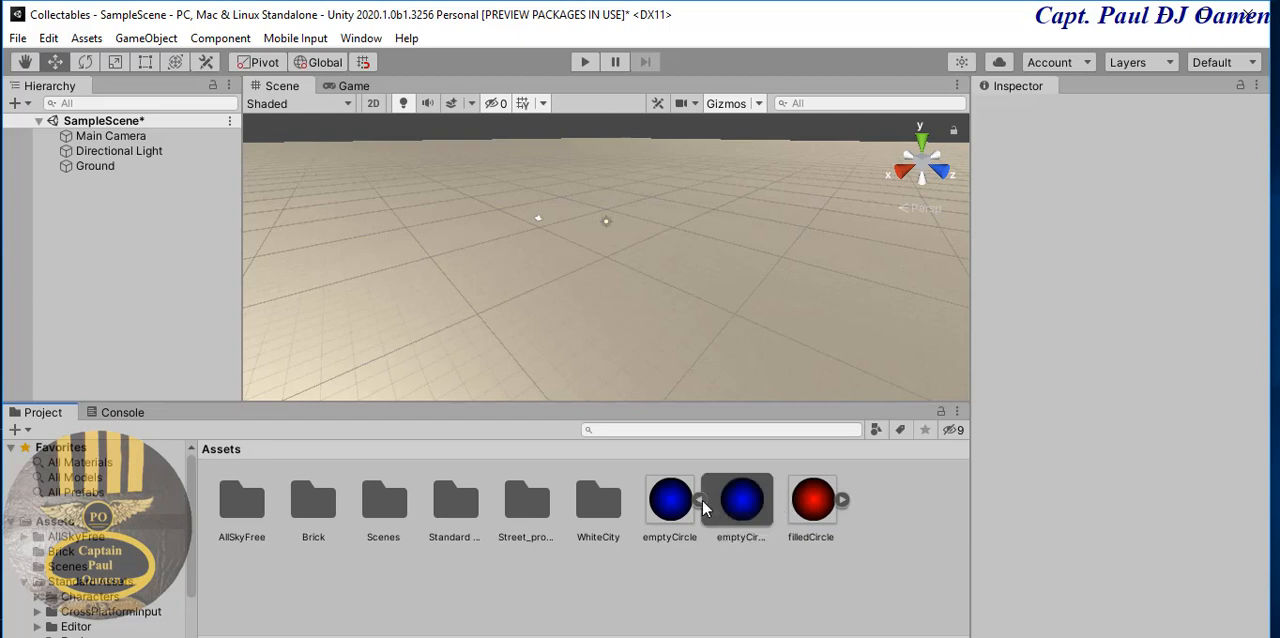
{"action": "left_click", "coordinate": [700, 499]}
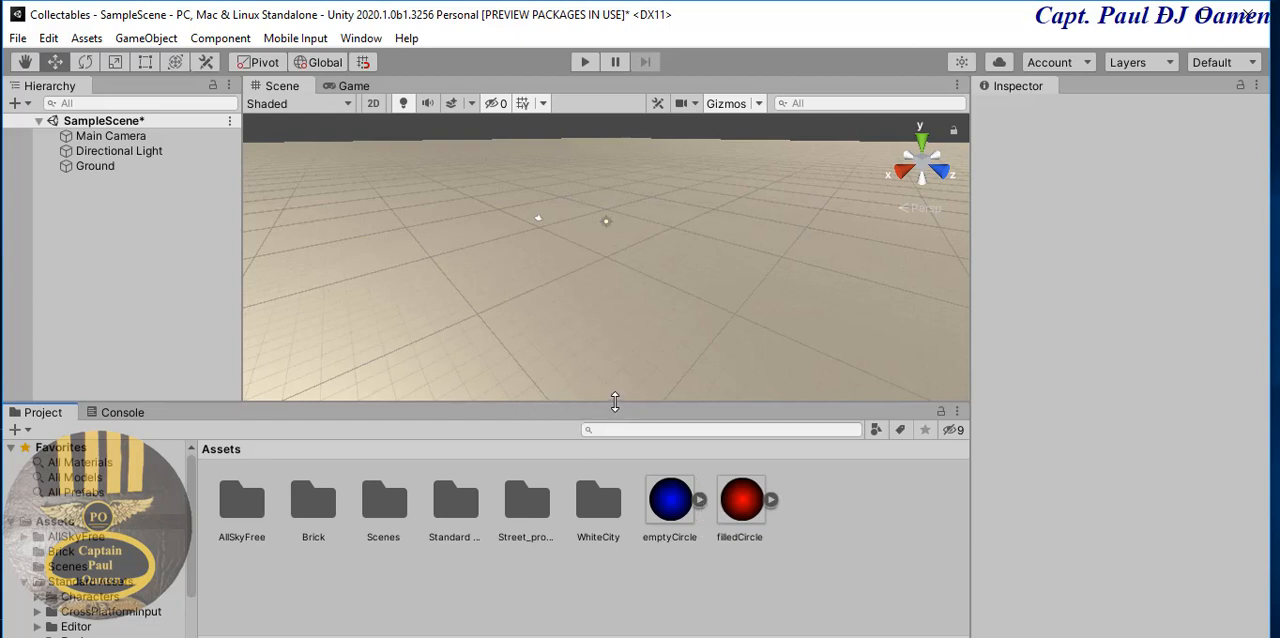
{"action": "left_click", "coordinate": [462, 208]}
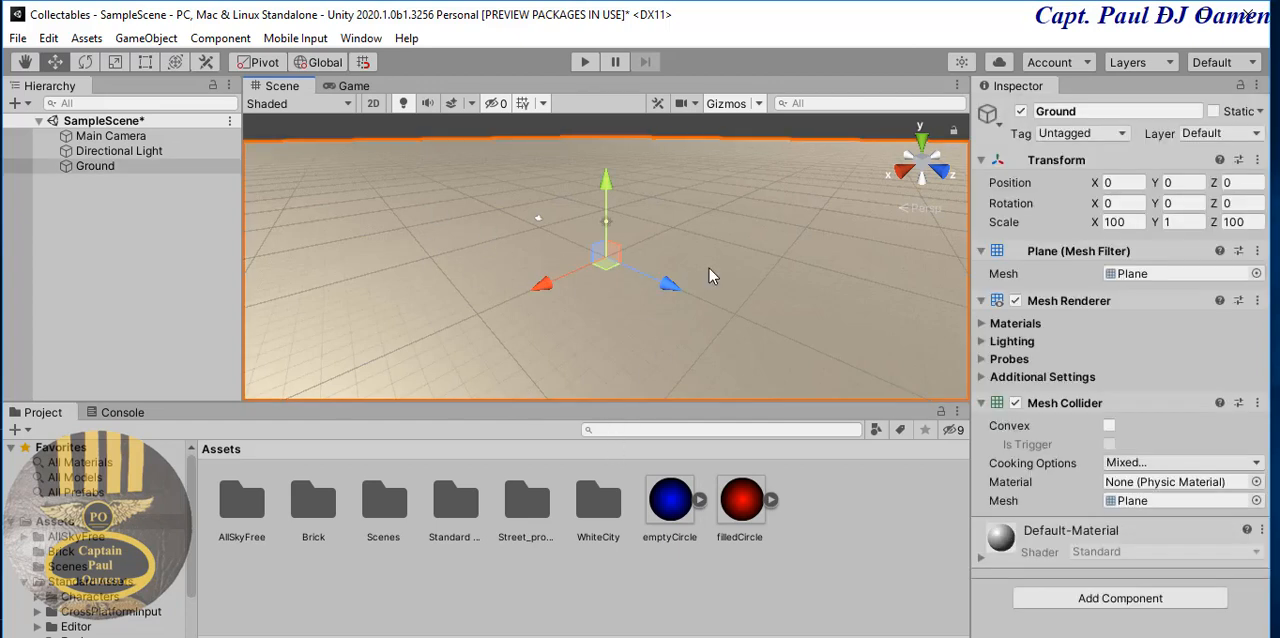
{"action": "double_click", "coordinate": [316, 516]}
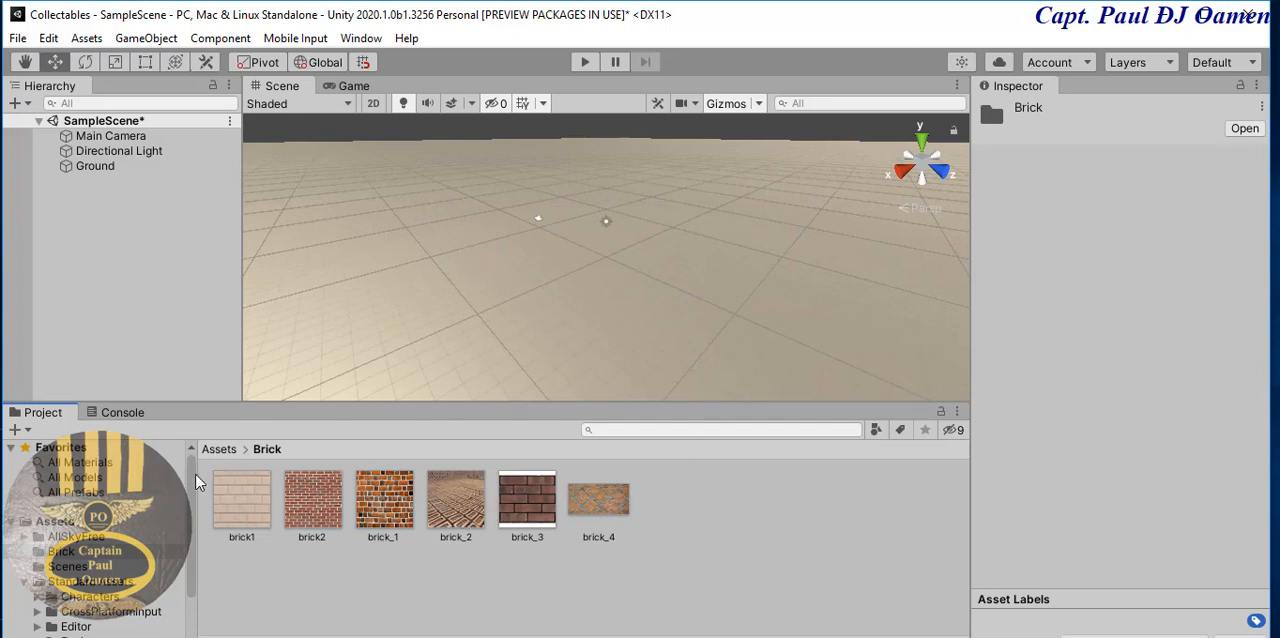
{"action": "left_click", "coordinate": [72, 522]}
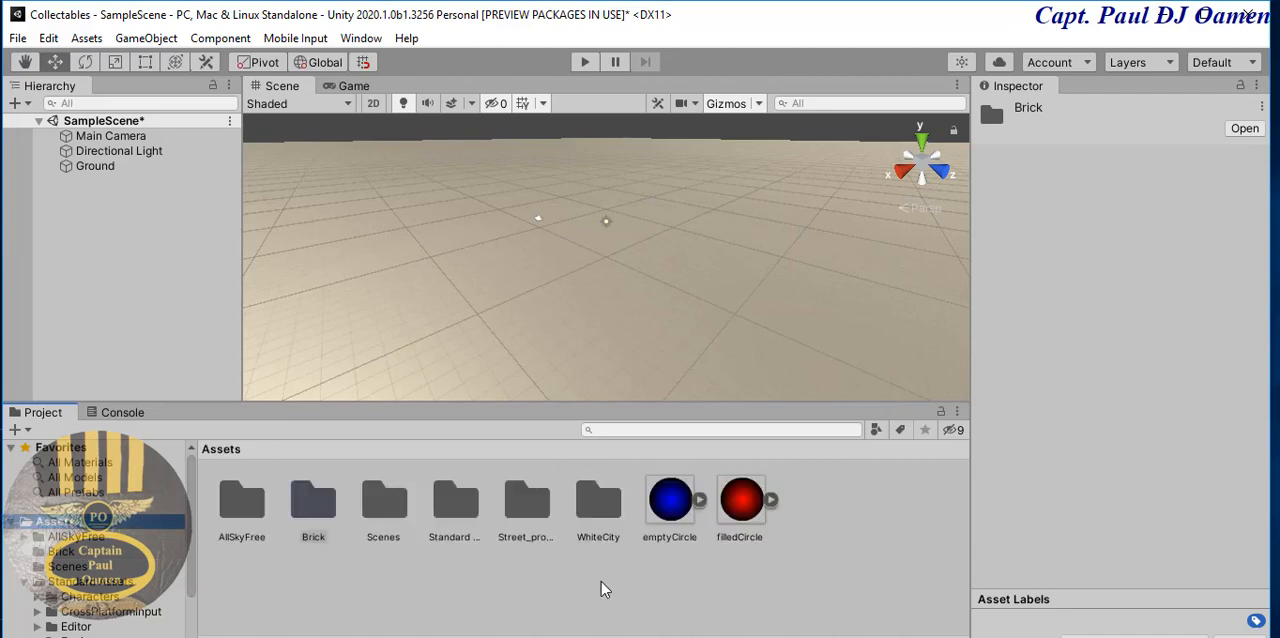
- Create a new material in the Assets folder
{"action": "right_click", "coordinate": [839, 522]}
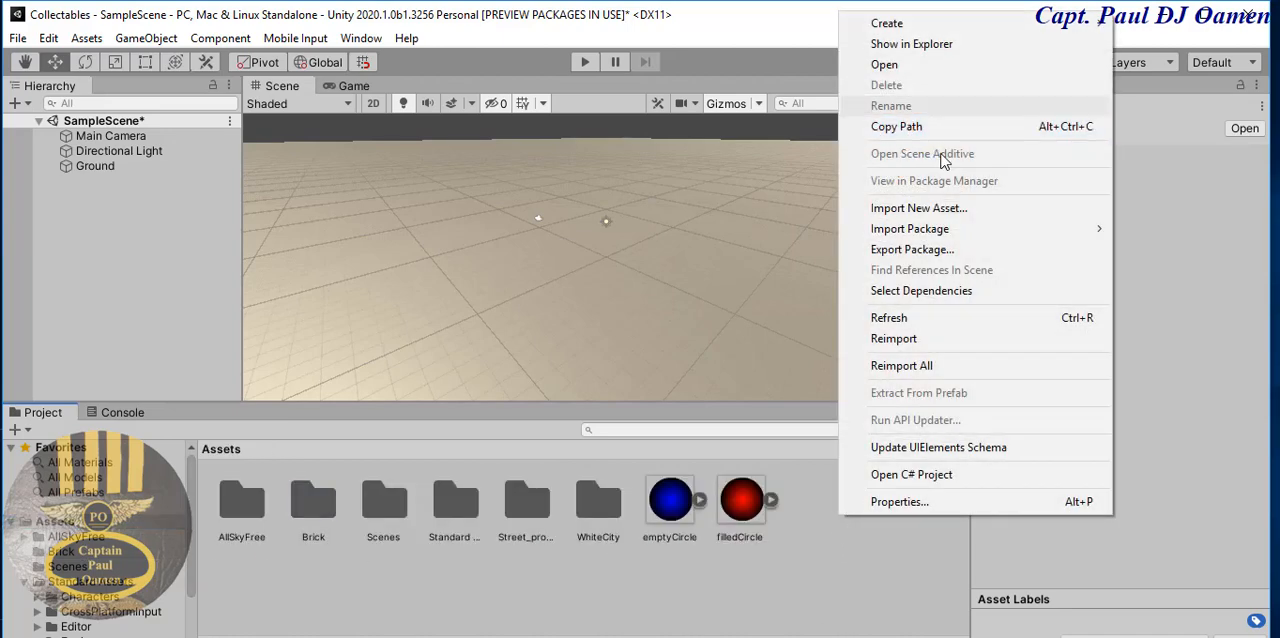
{"action": "mouse_move", "coordinate": [893, 24]}
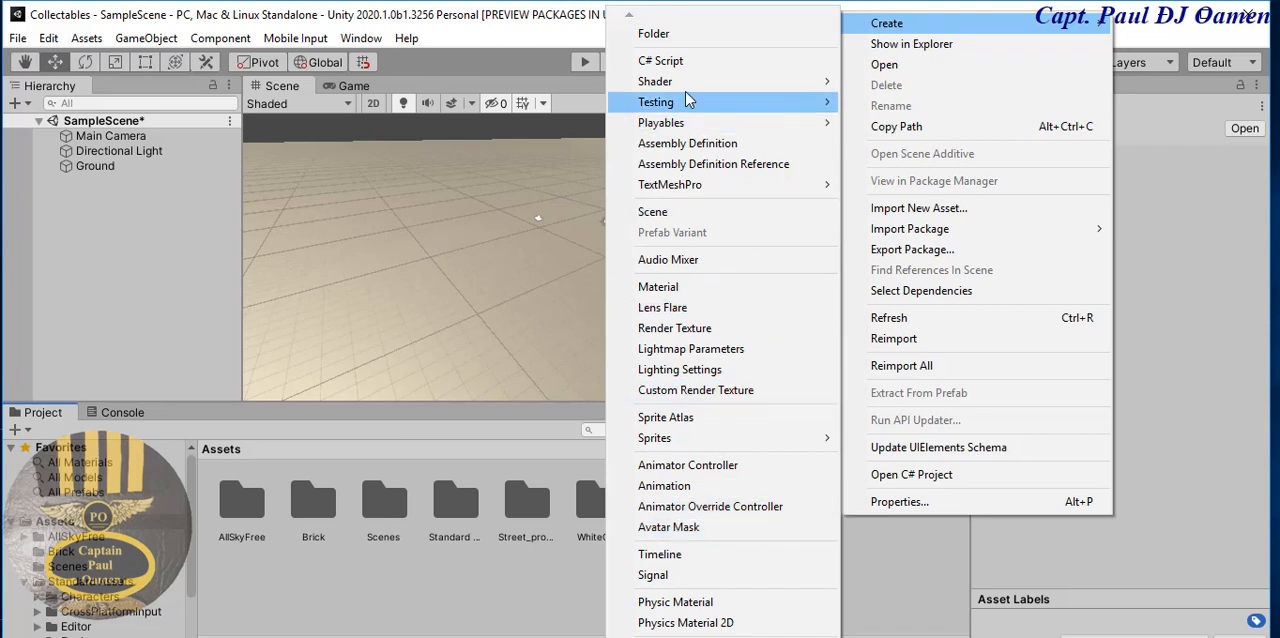
{"action": "left_click", "coordinate": [658, 286]}
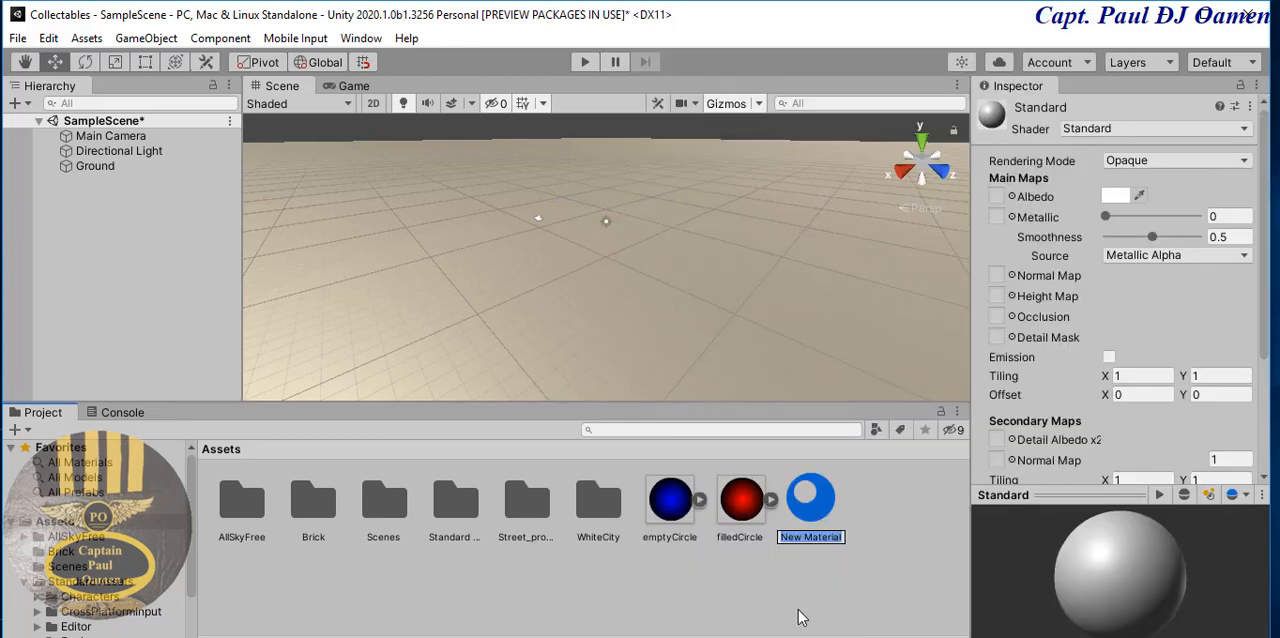
{"action": "left_click", "coordinate": [798, 610]}
{"action": "key", "text": "b"}
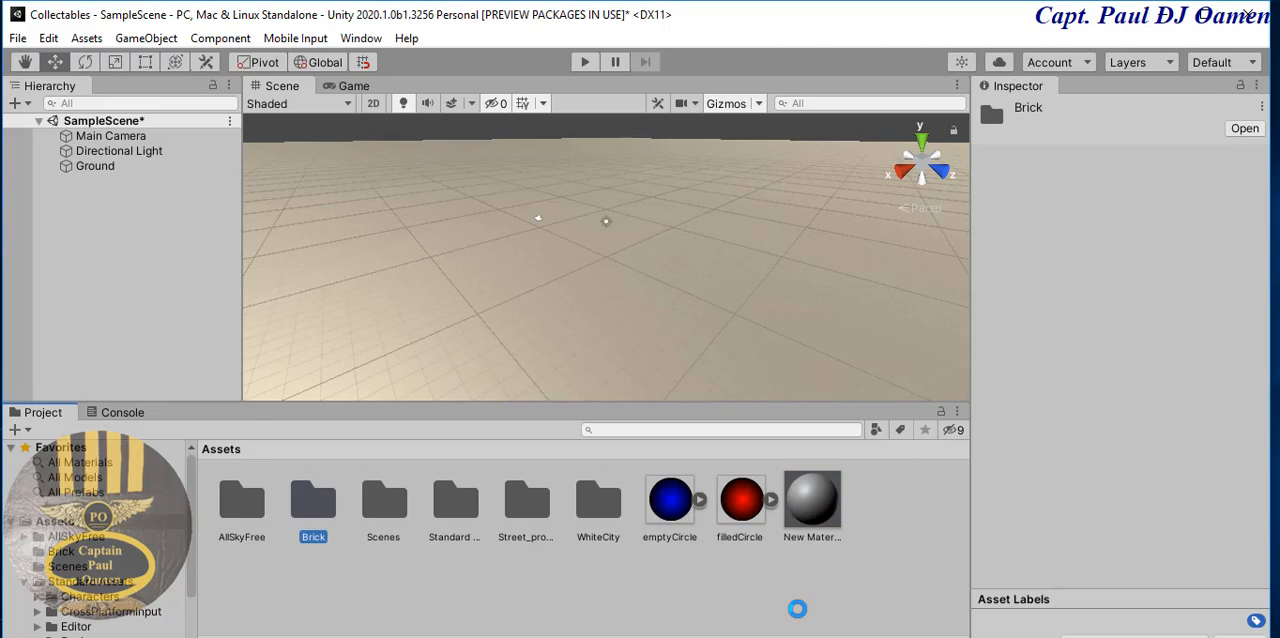
{"action": "key", "text": "r"}
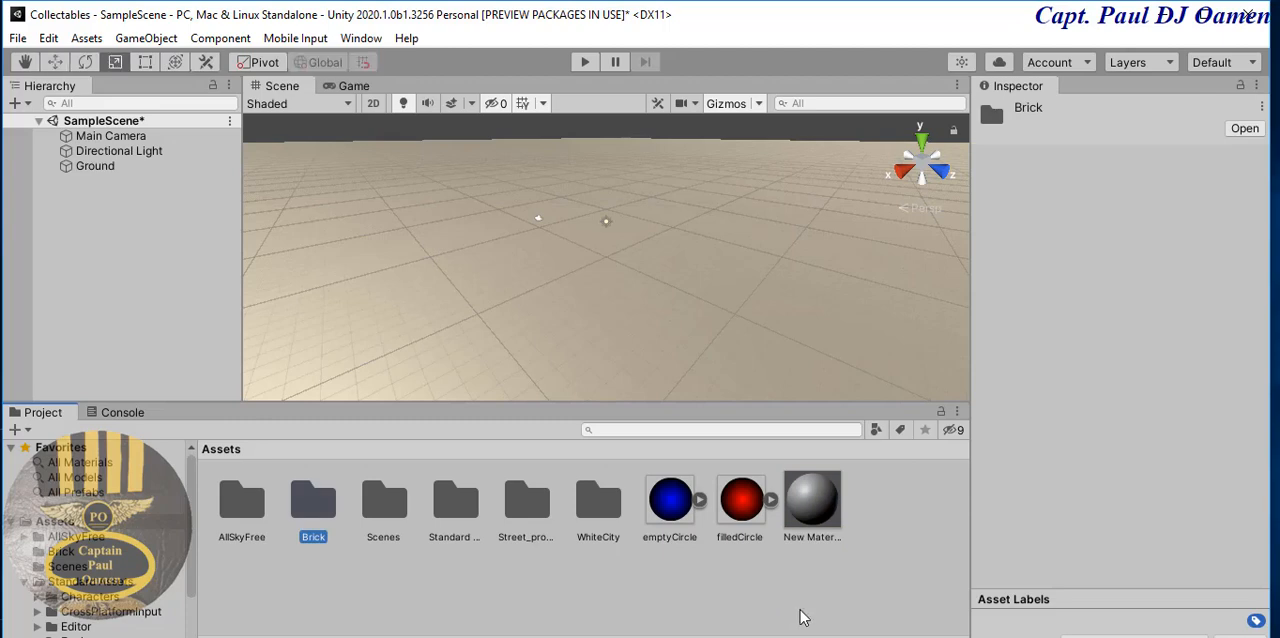
- Rename the new material as Bricks
{"action": "right_click", "coordinate": [823, 537]}
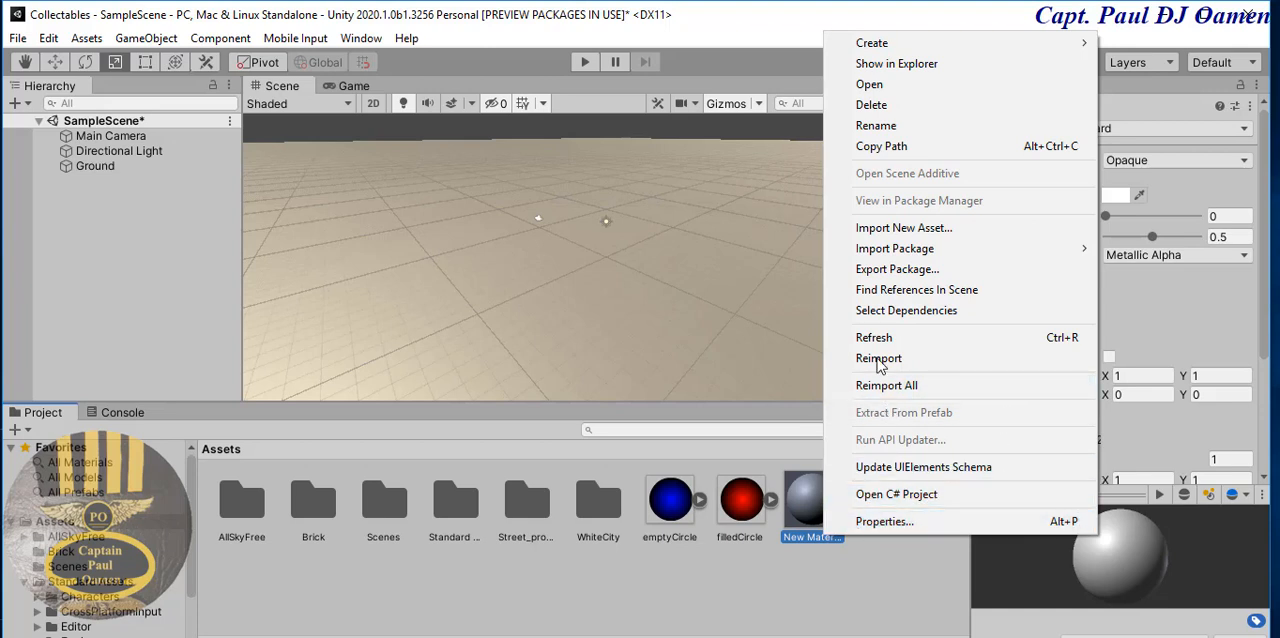
{"action": "left_click", "coordinate": [880, 125]}
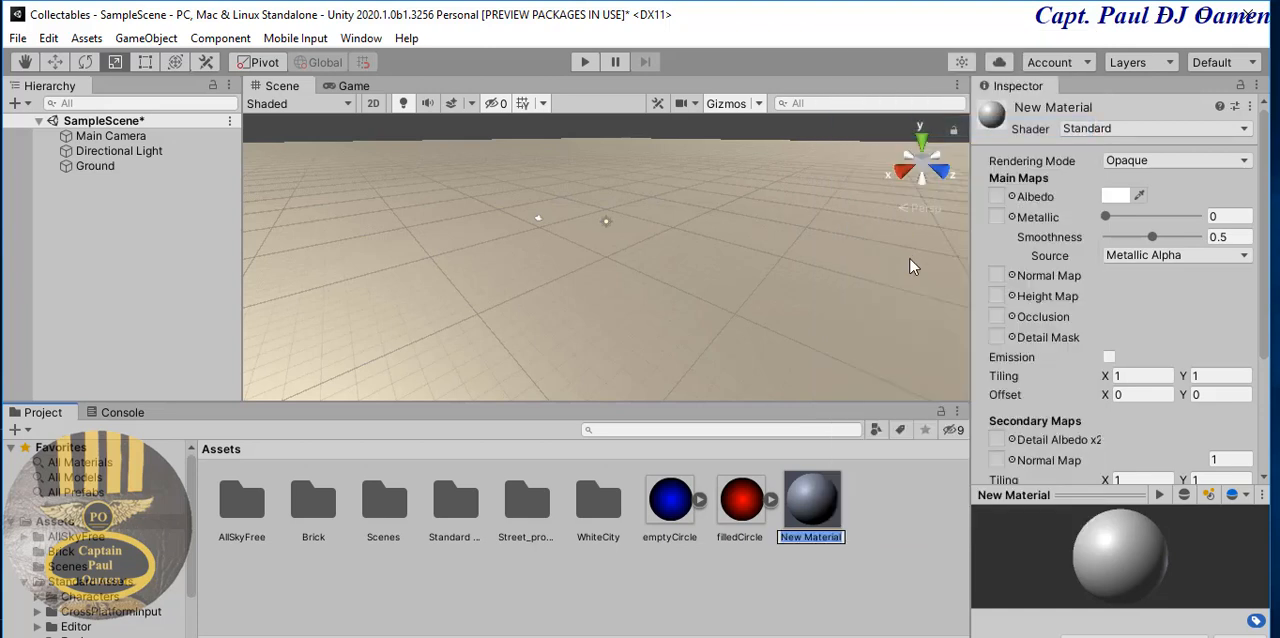
{"action": "type", "text": "Bricks"}
{"action": "key", "text": "Return"}
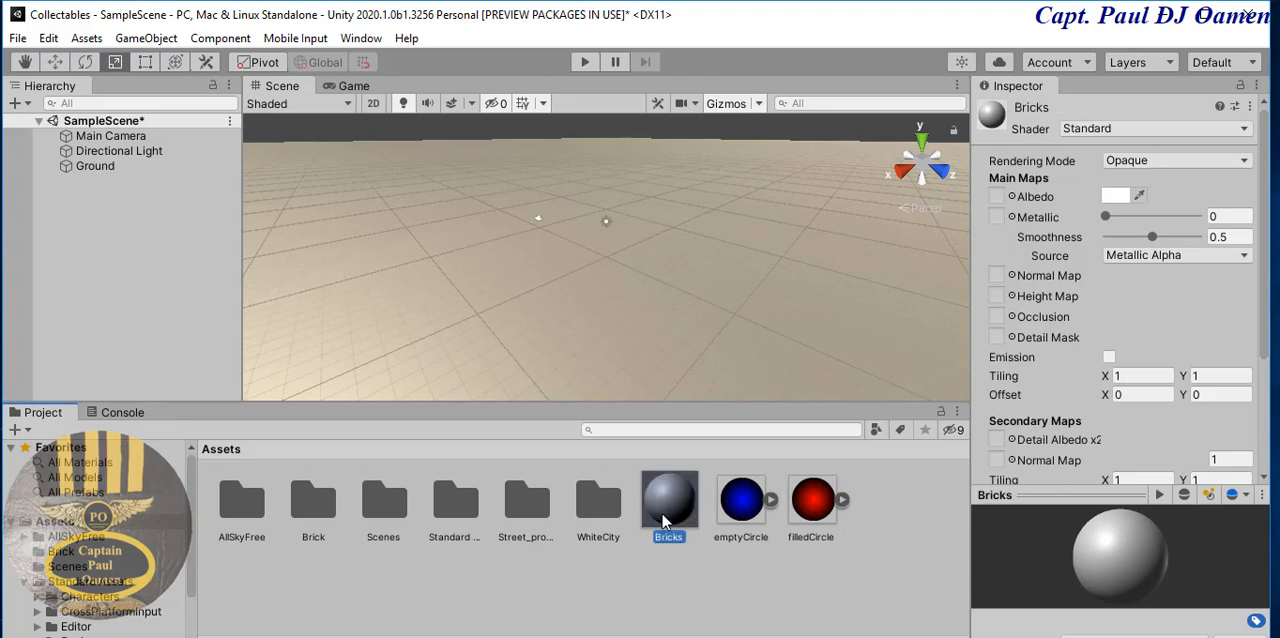
- Assign the brick_2 texture as the Bricks material's albedo map and apply the material to the ground
{"action": "left_click", "coordinate": [1011, 197]}
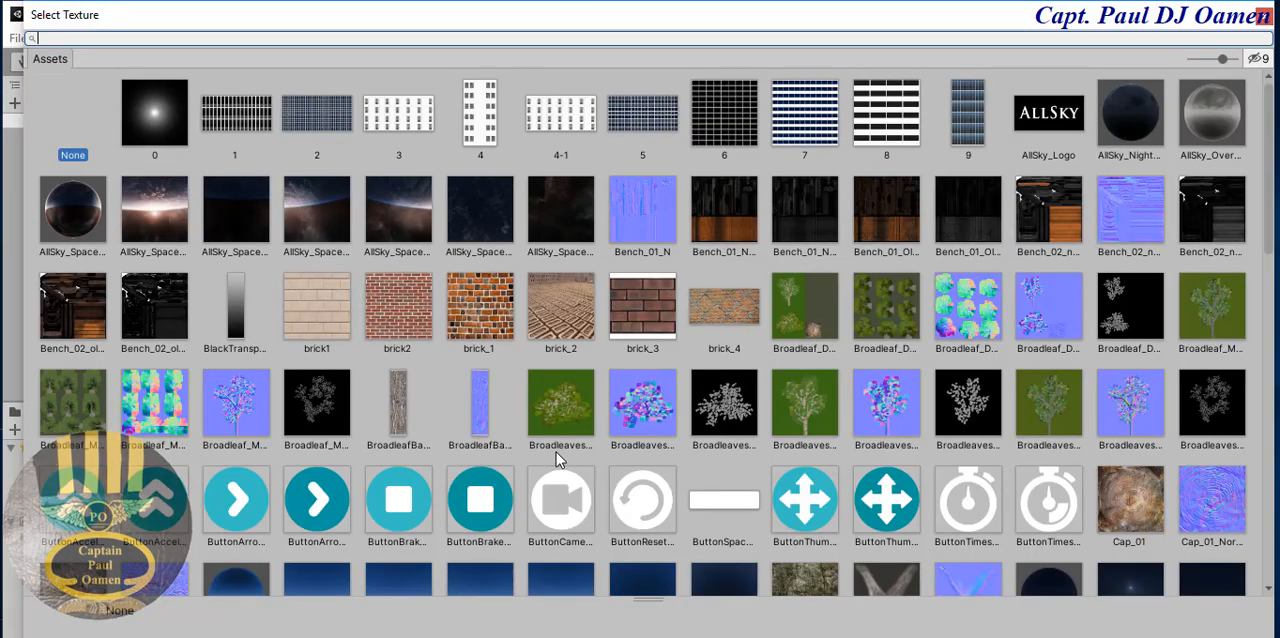
{"action": "left_click", "coordinate": [563, 315]}
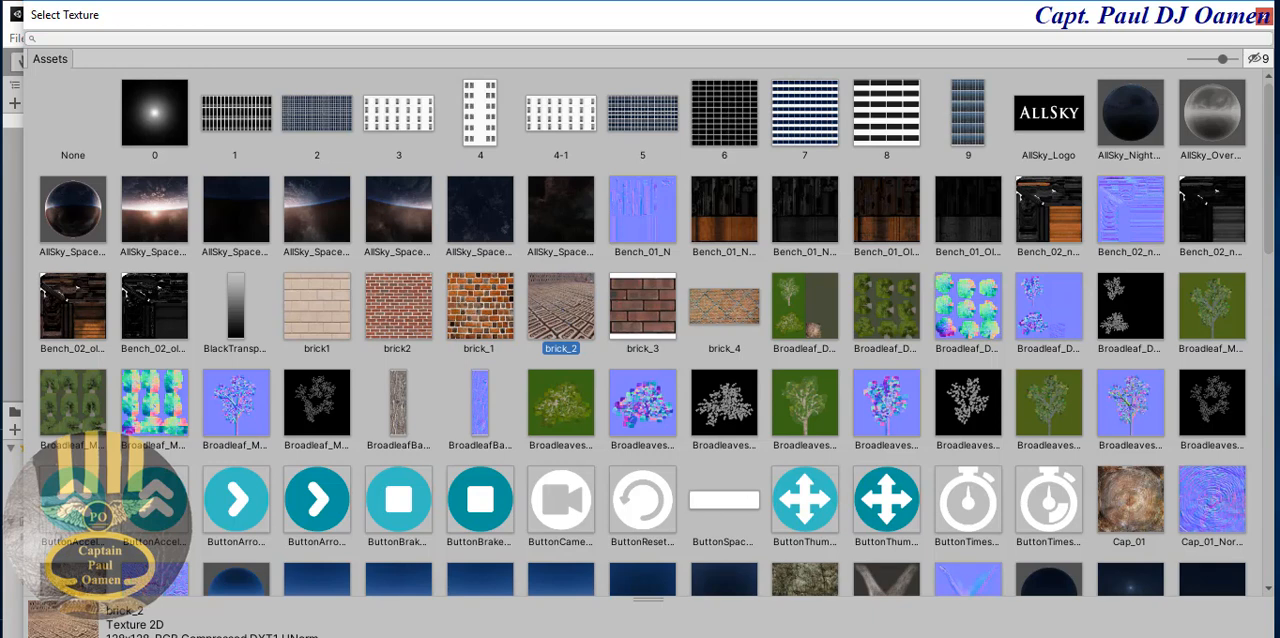
{"action": "left_click", "coordinate": [1263, 18]}
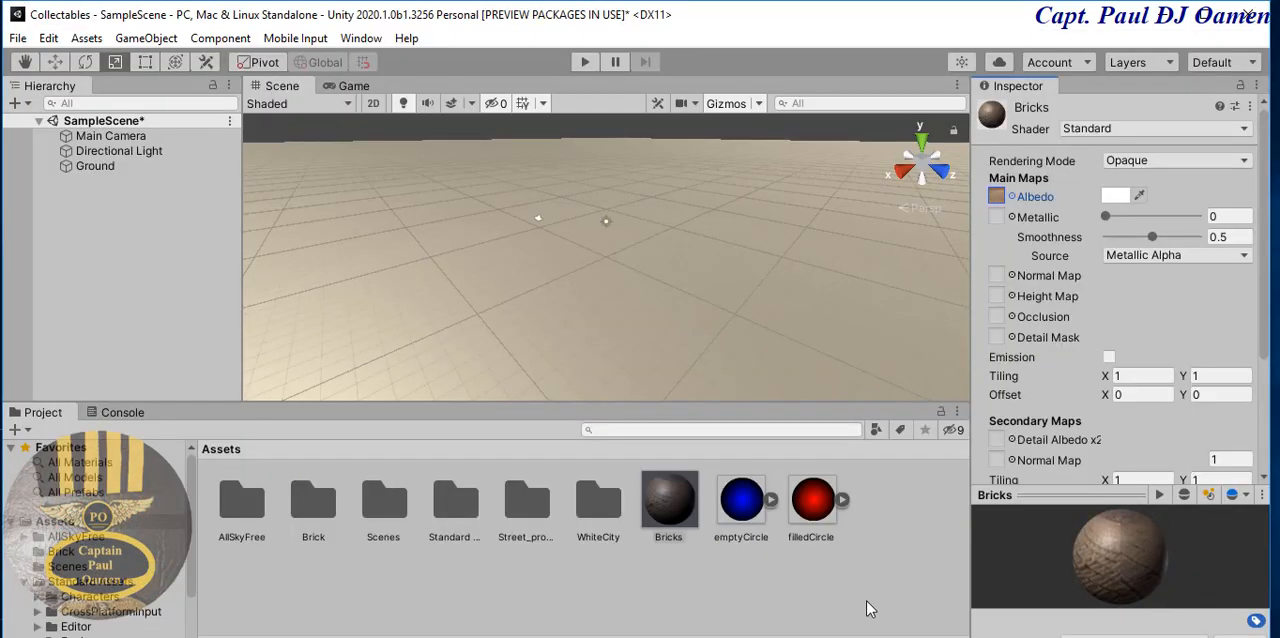
{"action": "left_click_drag", "start_coordinate": [674, 546], "coordinate": [689, 312]}
- Set the Bricks material's main tiling to 16 in both X and Y
{"action": "left_click", "coordinate": [670, 506]}
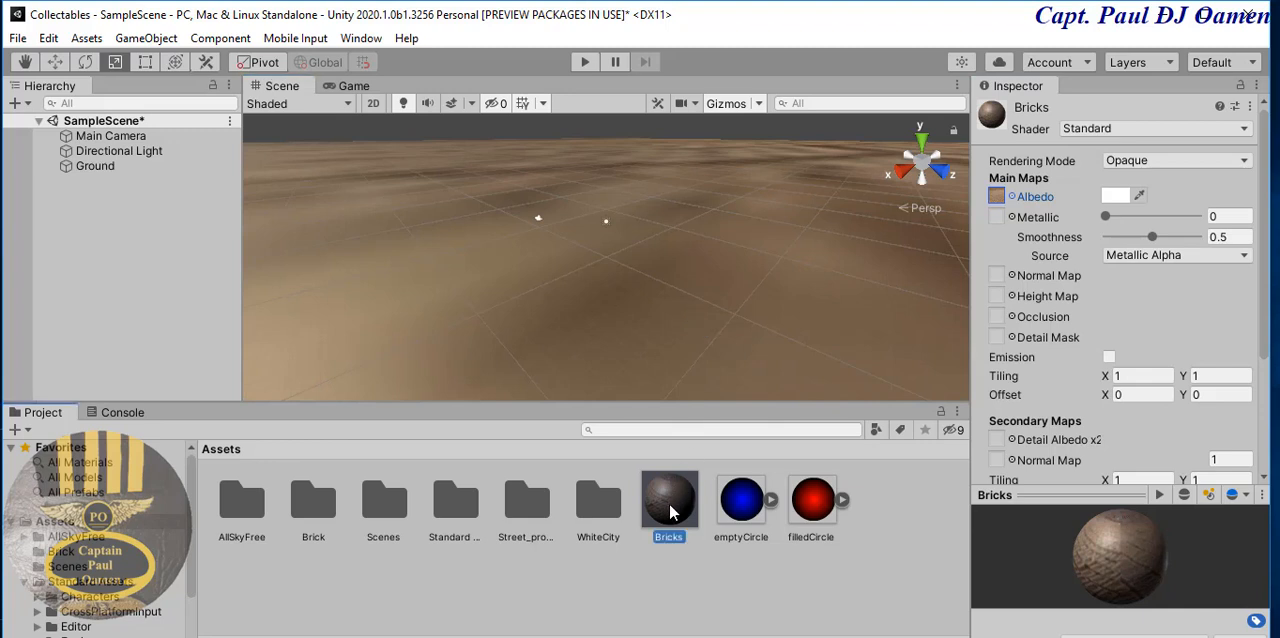
{"action": "left_click", "coordinate": [1139, 378]}
{"action": "left_click", "coordinate": [1139, 377]}
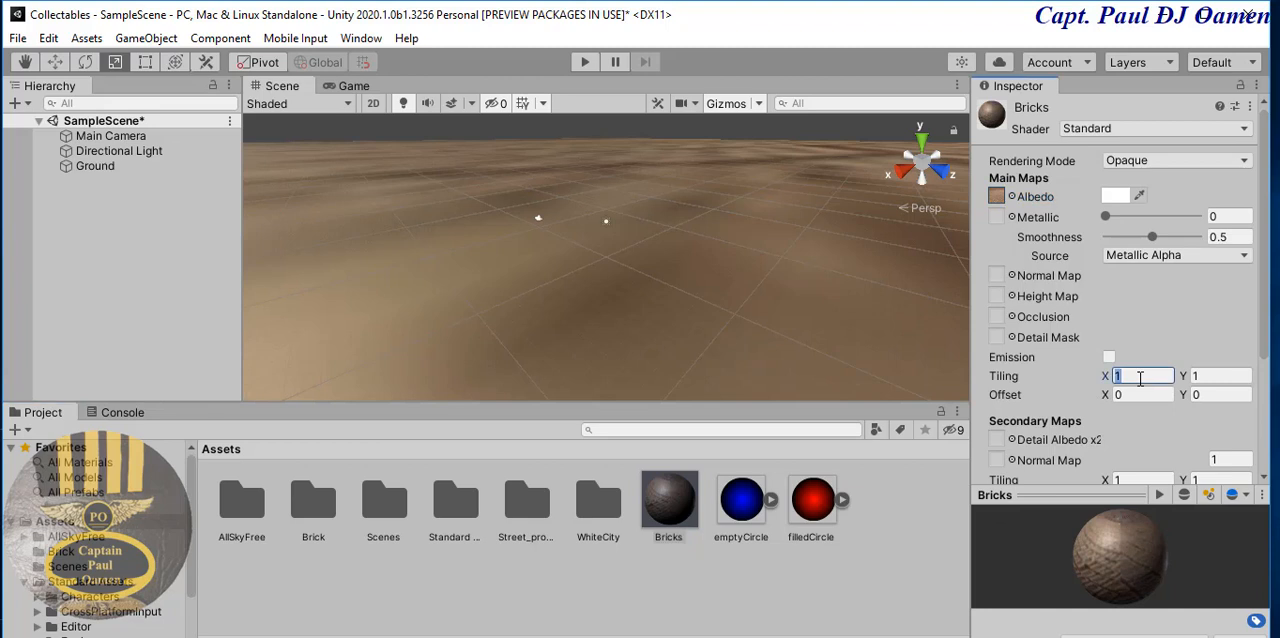
{"action": "type", "text": "16"}
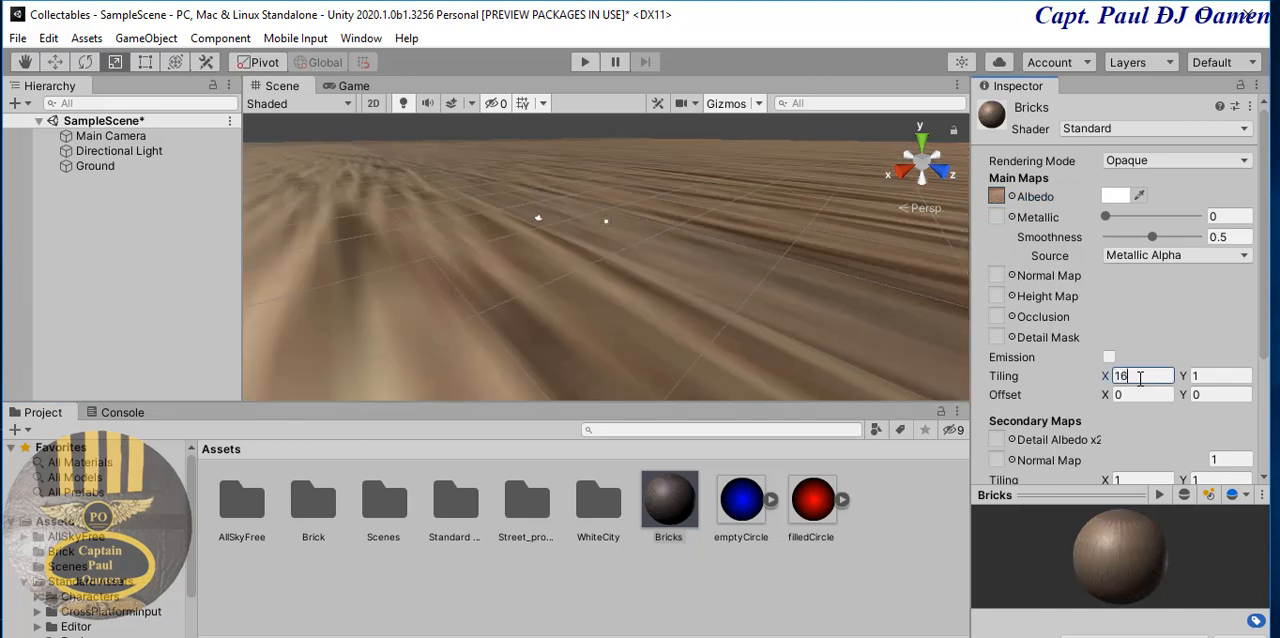
{"action": "key", "text": "Tab"}
{"action": "type", "text": "6"}
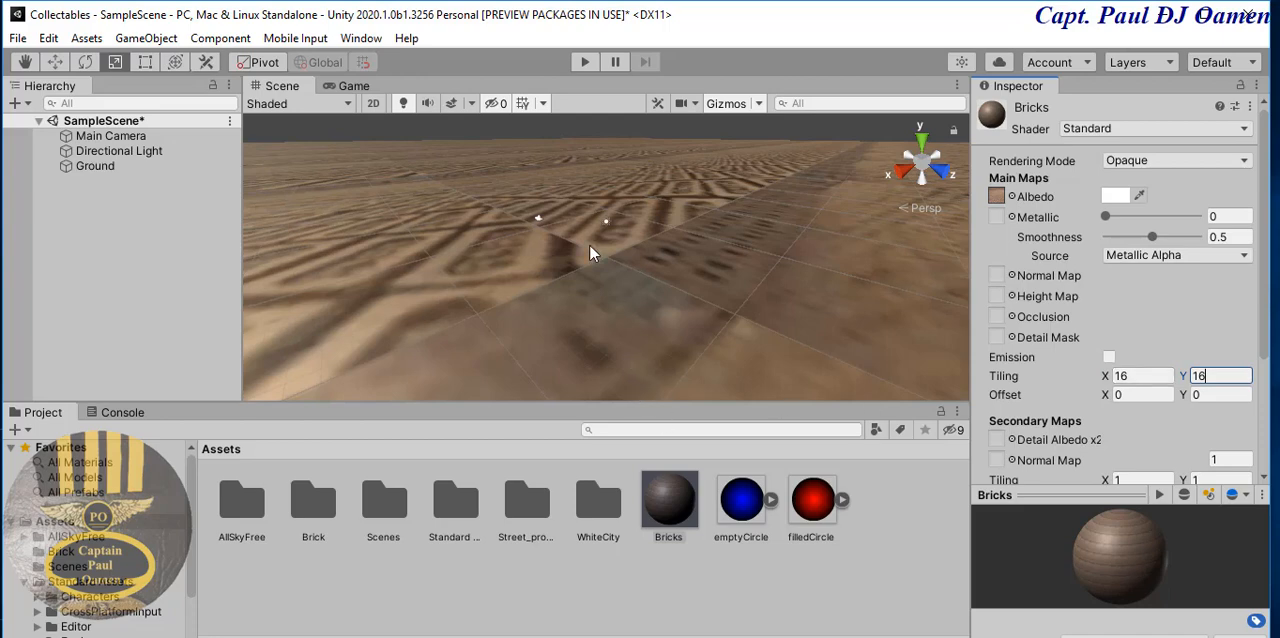
{"action": "scroll", "coordinate": [582, 252], "scroll_direction": "down", "scroll_amount": 5}
{"action": "scroll", "coordinate": [600, 277], "scroll_direction": "down", "scroll_amount": 8}
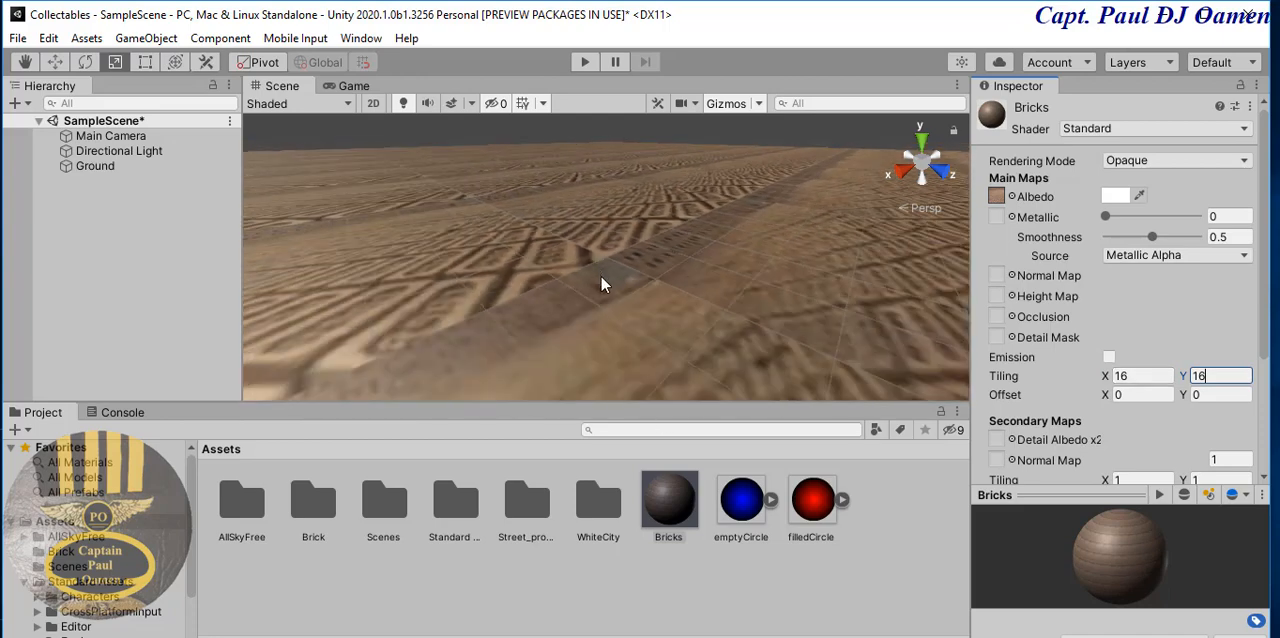
{"action": "scroll", "coordinate": [610, 315], "scroll_direction": "down", "scroll_amount": 2}
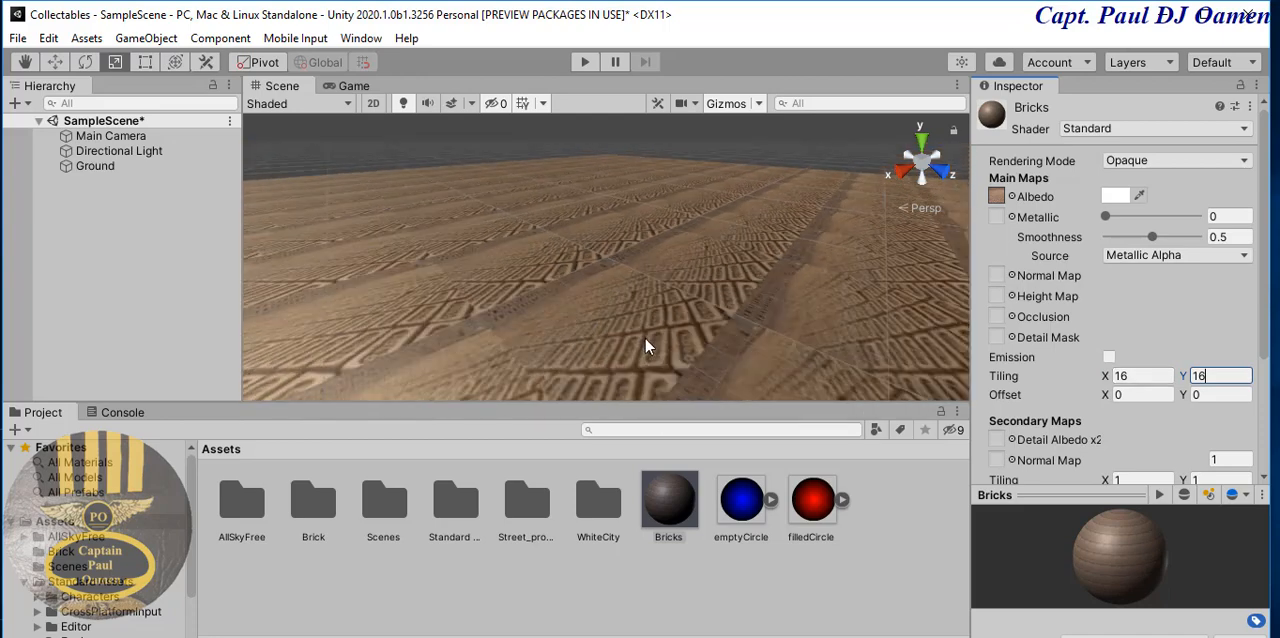
{"action": "scroll", "coordinate": [646, 346], "scroll_direction": "down", "scroll_amount": 3}
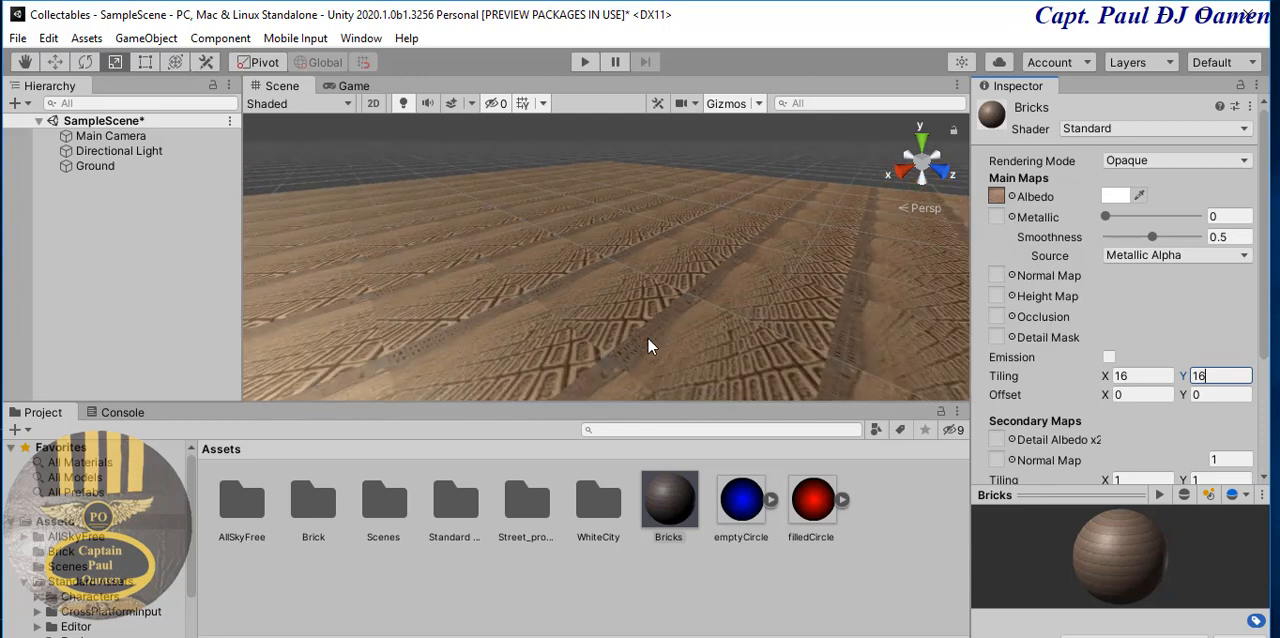
{"action": "left_click", "coordinate": [63, 313]}
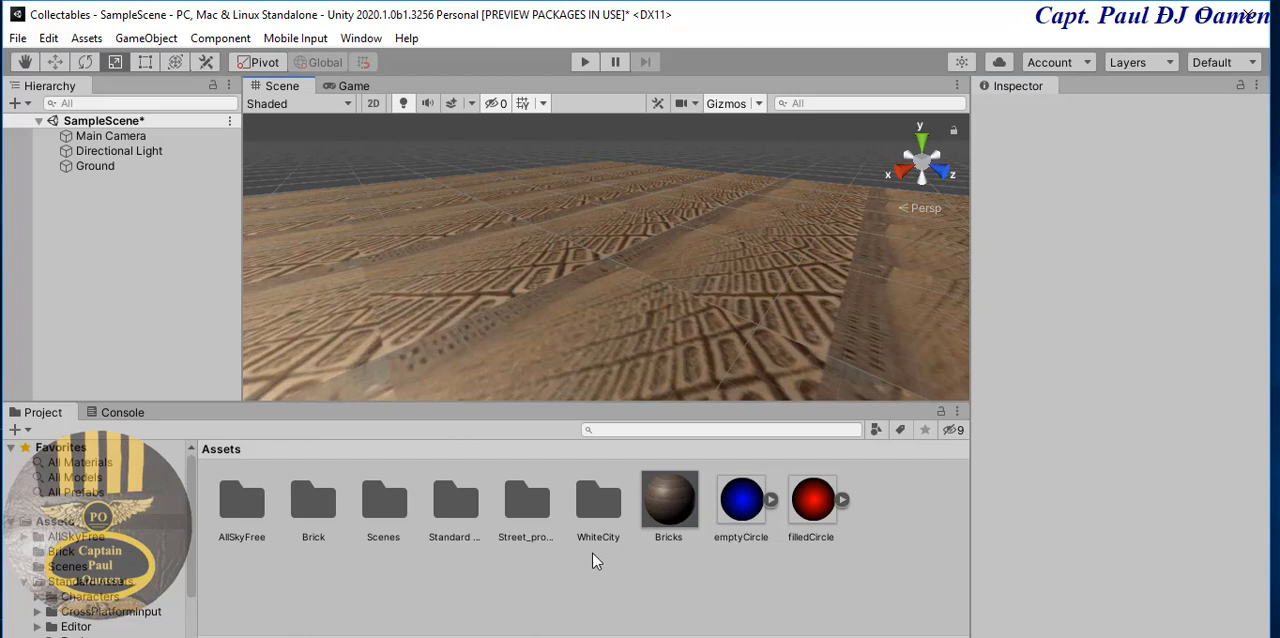
- Place building 12 from the WhiteCity Prefabs Buildings folder near the far edge of the ground
{"action": "left_click", "coordinate": [592, 503]}
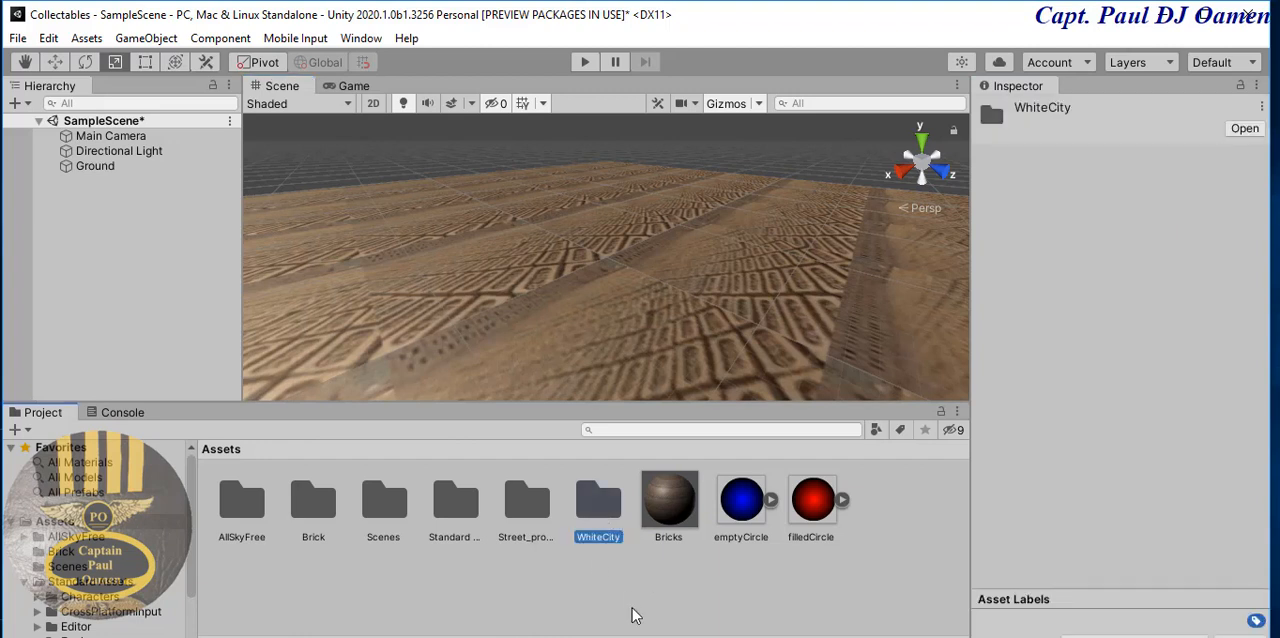
{"action": "left_click", "coordinate": [610, 595]}
{"action": "left_click", "coordinate": [592, 508]}
{"action": "double_click", "coordinate": [592, 508]}
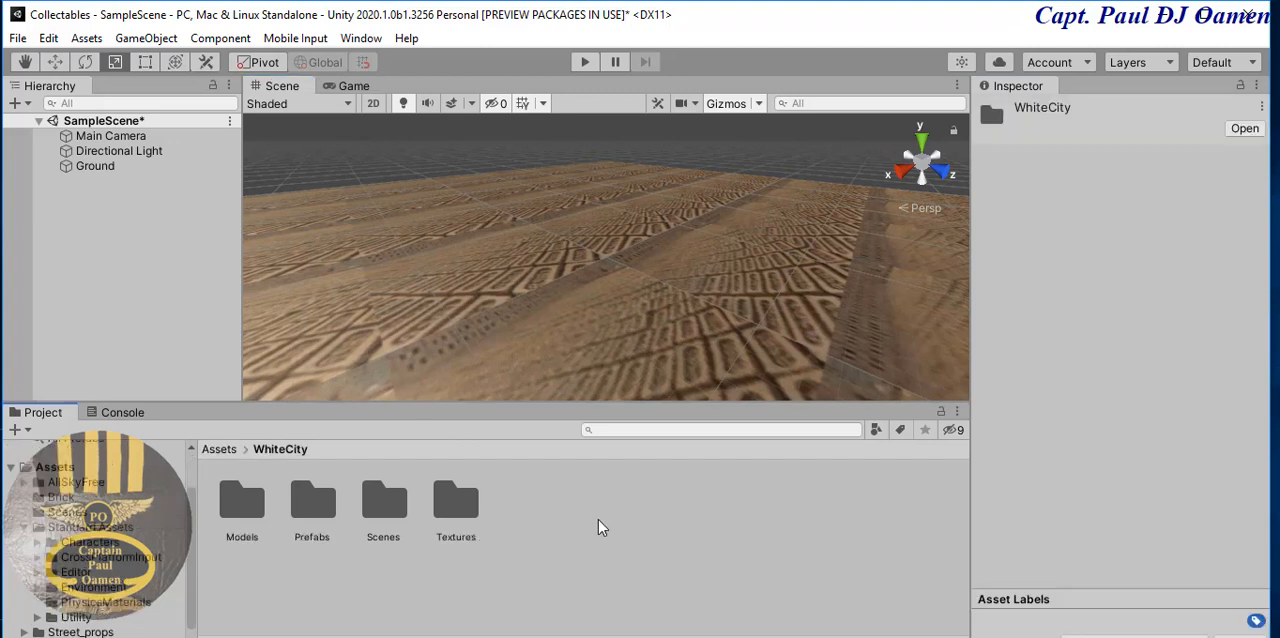
{"action": "double_click", "coordinate": [313, 503]}
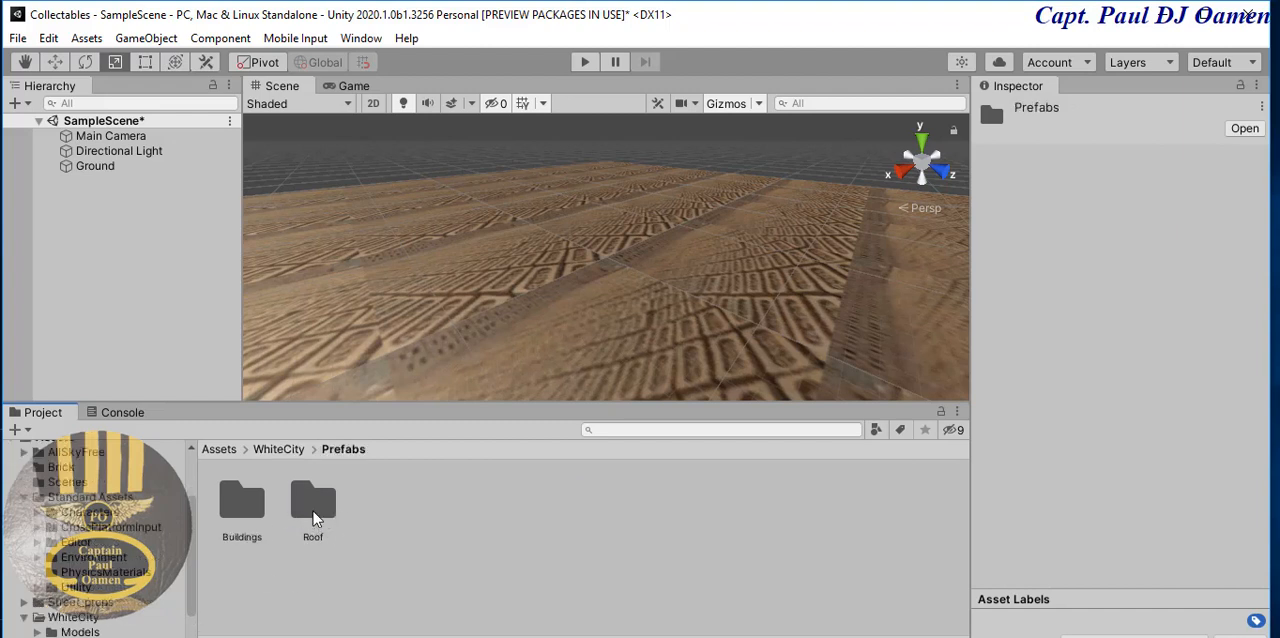
{"action": "double_click", "coordinate": [244, 507]}
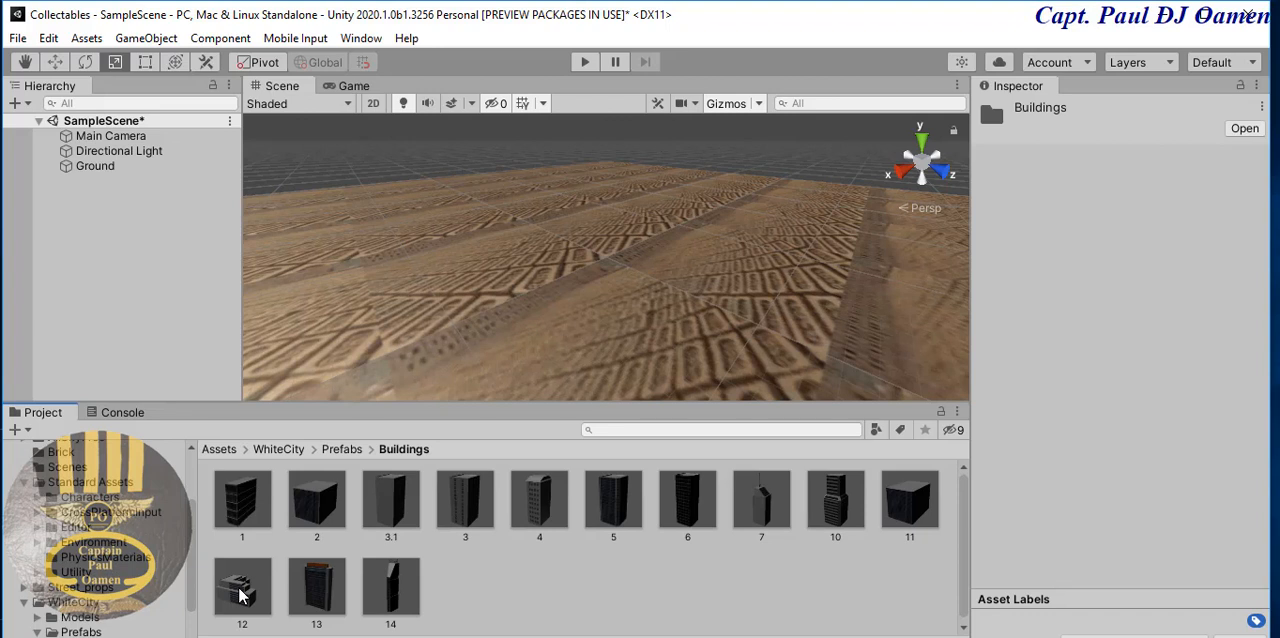
{"action": "left_click_drag", "start_coordinate": [240, 595], "coordinate": [855, 232]}
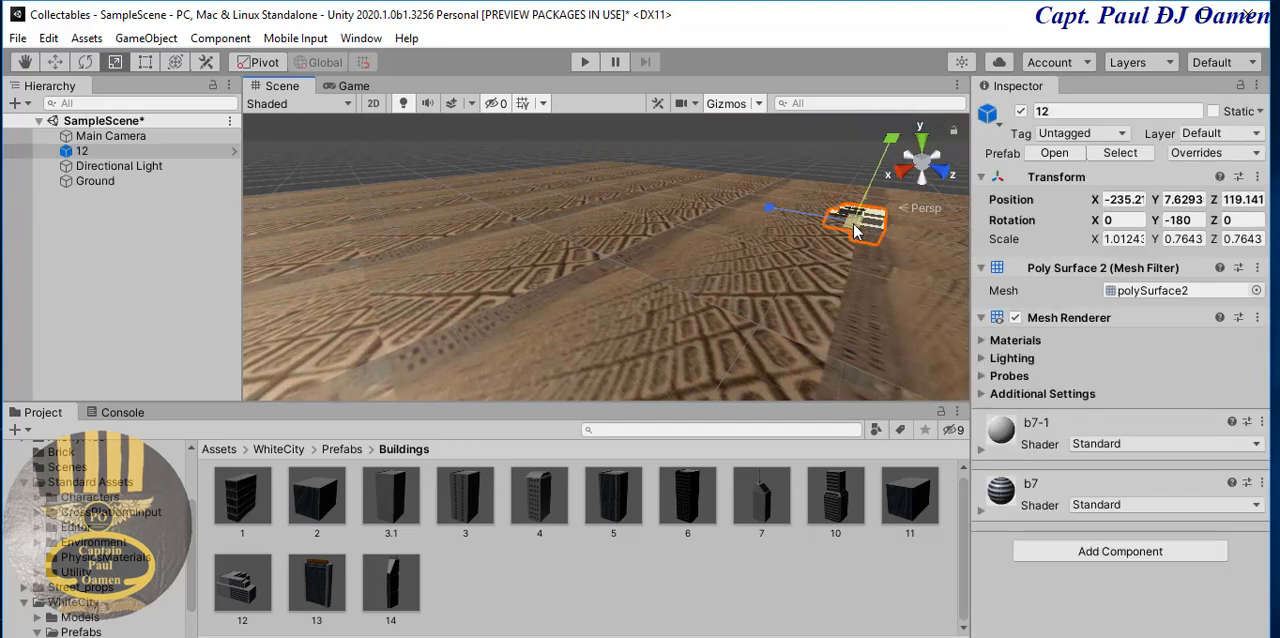
- Set building 12's scale to 2 on the X, Y and Z axes
{"action": "left_click", "coordinate": [1133, 239]}
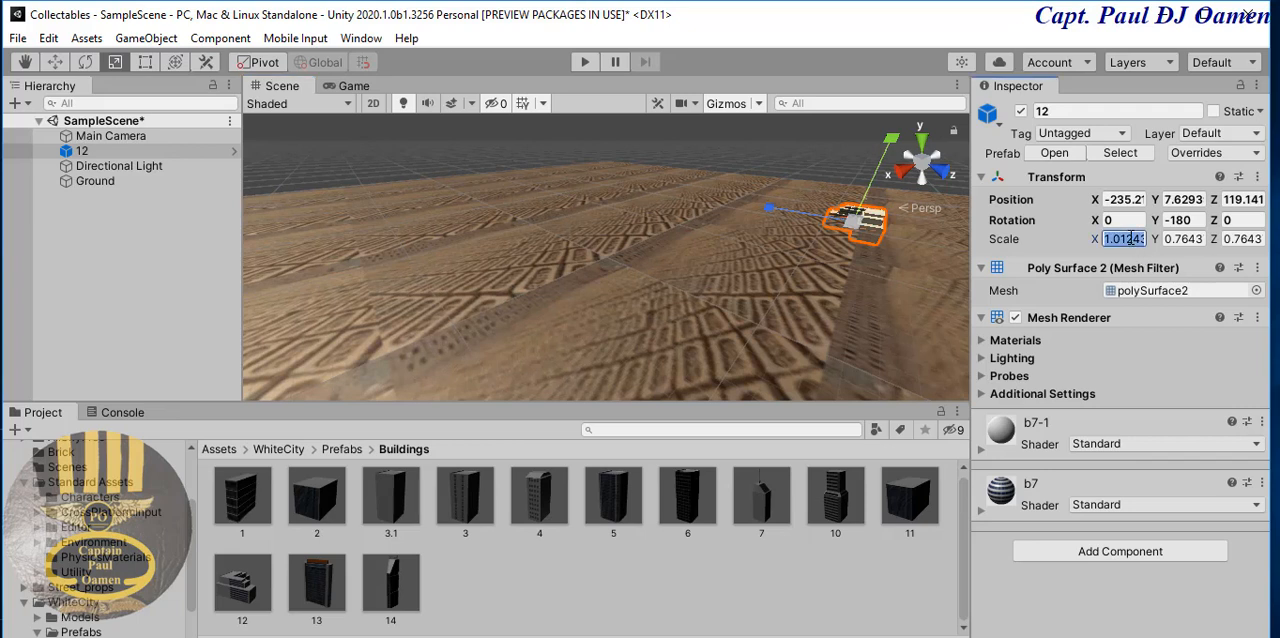
{"action": "type", "text": "2"}
{"action": "key", "text": "Tab"}
{"action": "type", "text": "2"}
{"action": "key", "text": "Tab"}
{"action": "type", "text": "2"}
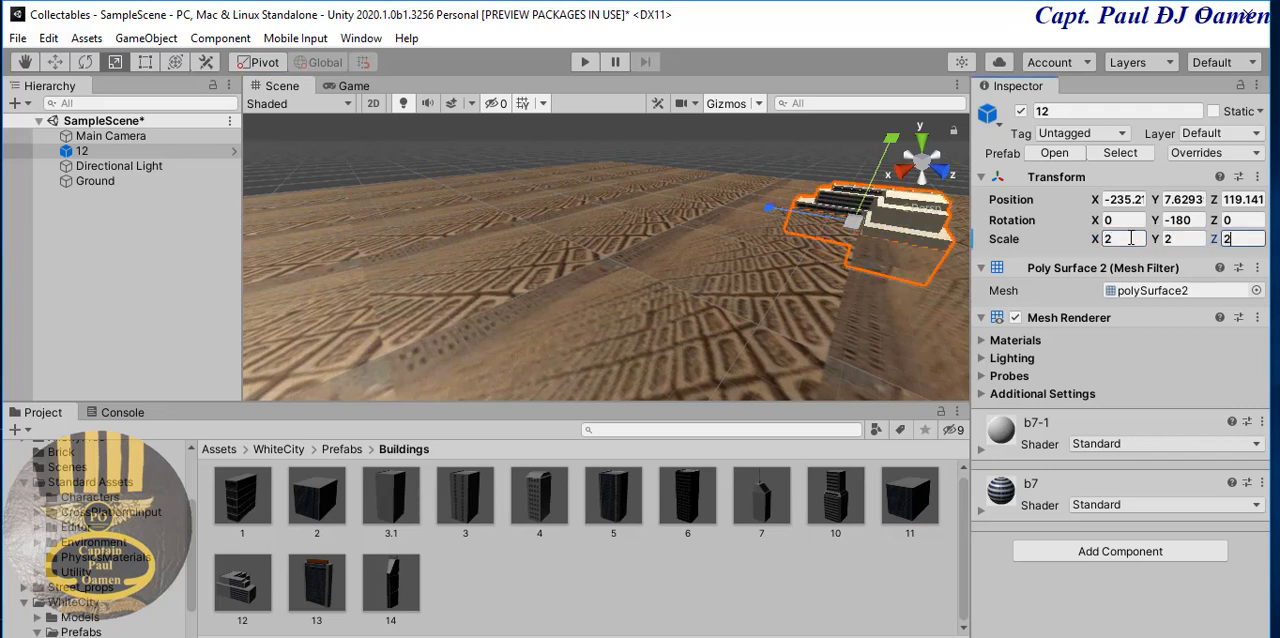
- Raise building 12 with the Move tool to a Y position of about 30.1
{"action": "left_click", "coordinate": [55, 62]}
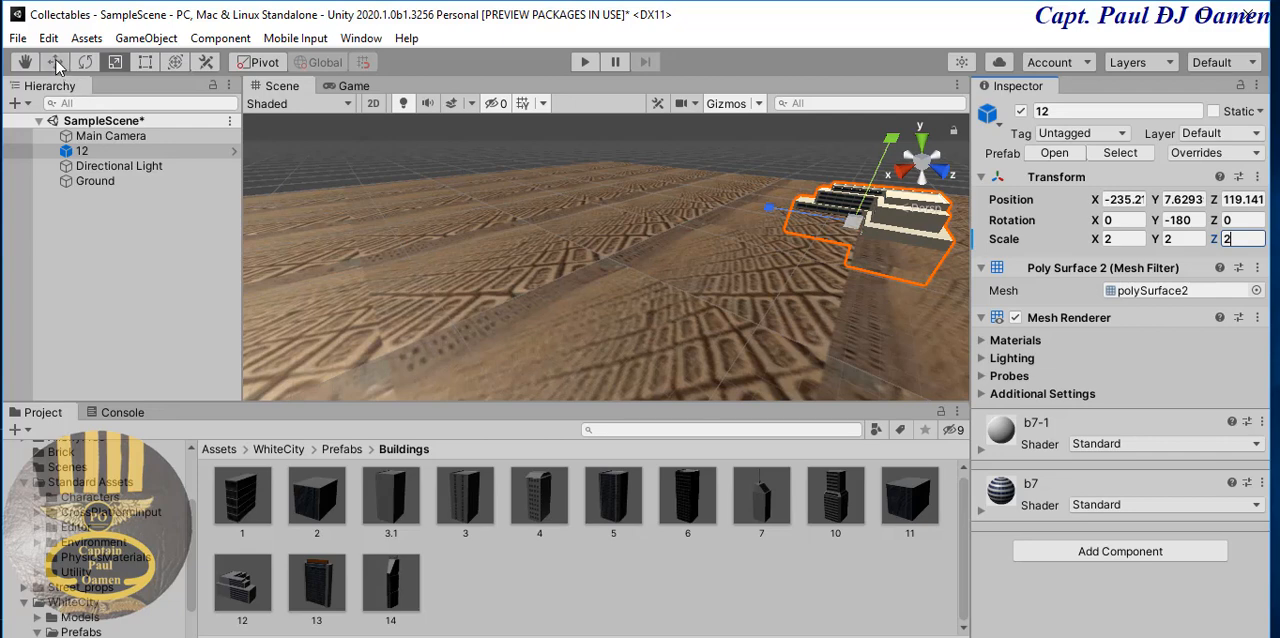
{"action": "left_click_drag", "start_coordinate": [890, 140], "coordinate": [905, 108]}
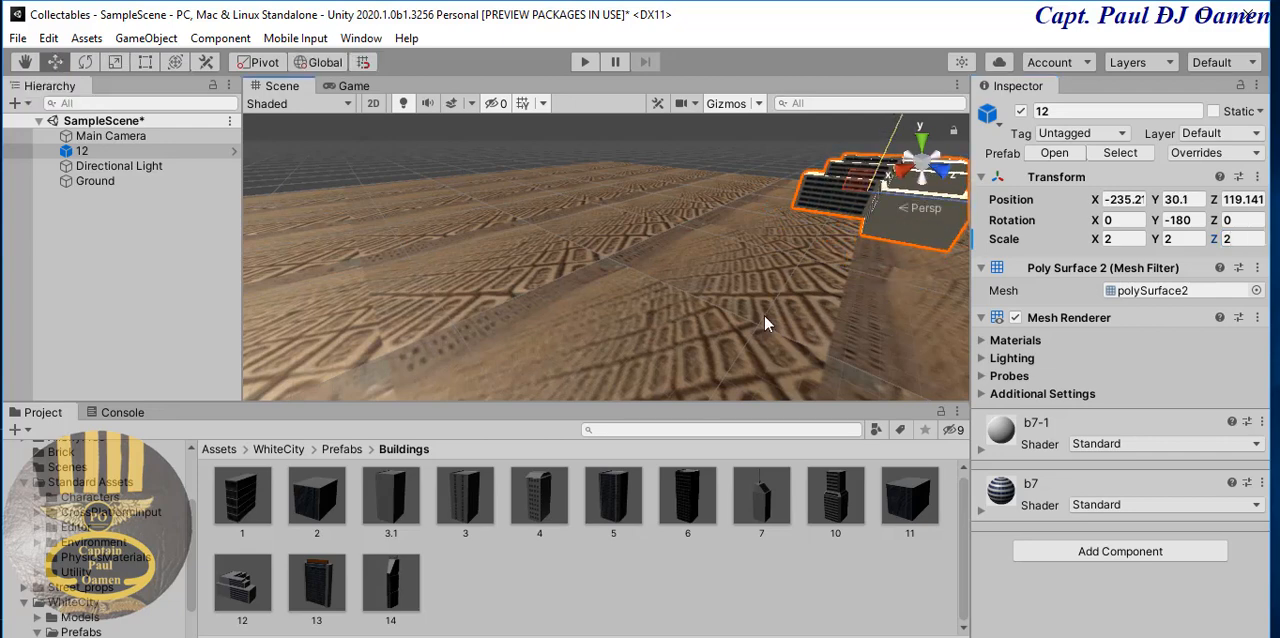
{"action": "middle_click_drag", "start_coordinate": [764, 314], "coordinate": [785, 280]}
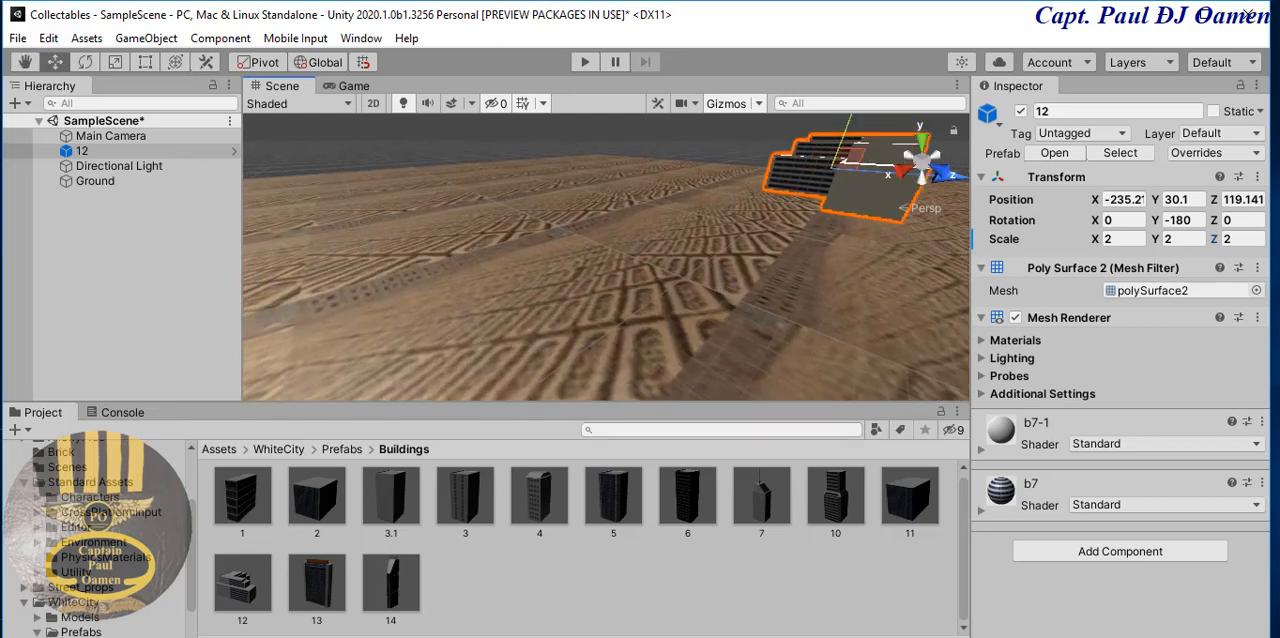
- Add another building to the ground and move building 4 to about Y 40.5 and Z -149
{"action": "left_click_drag", "start_coordinate": [248, 600], "coordinate": [453, 225]}
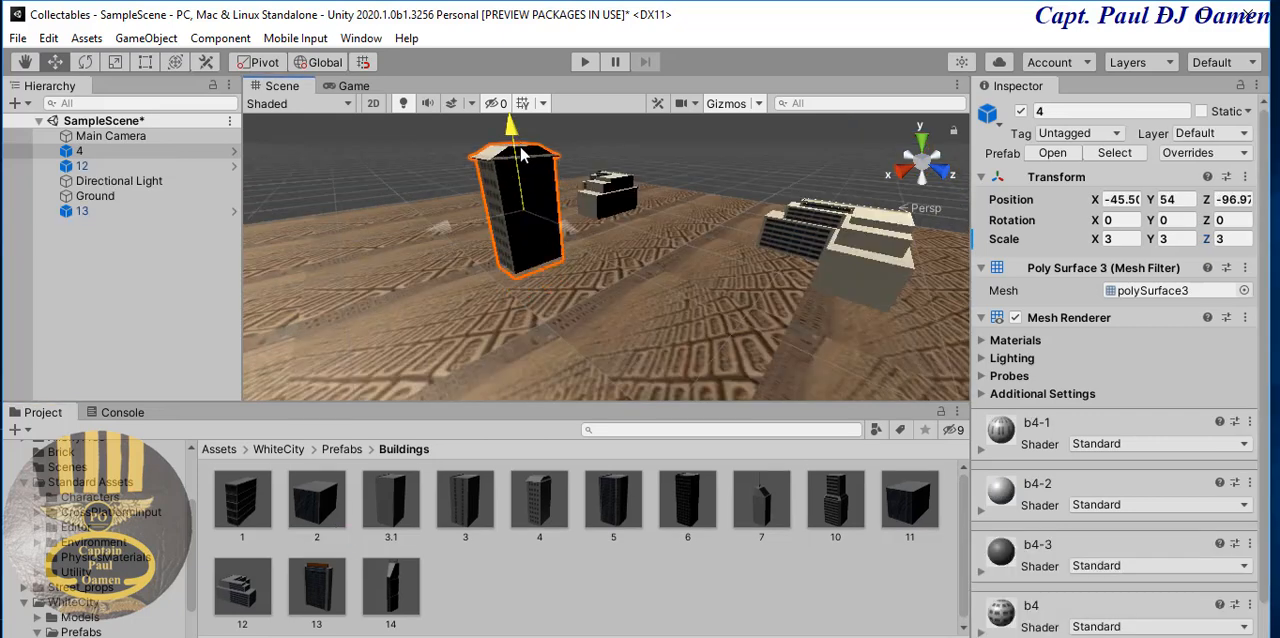
{"action": "left_click_drag", "start_coordinate": [521, 153], "coordinate": [523, 178]}
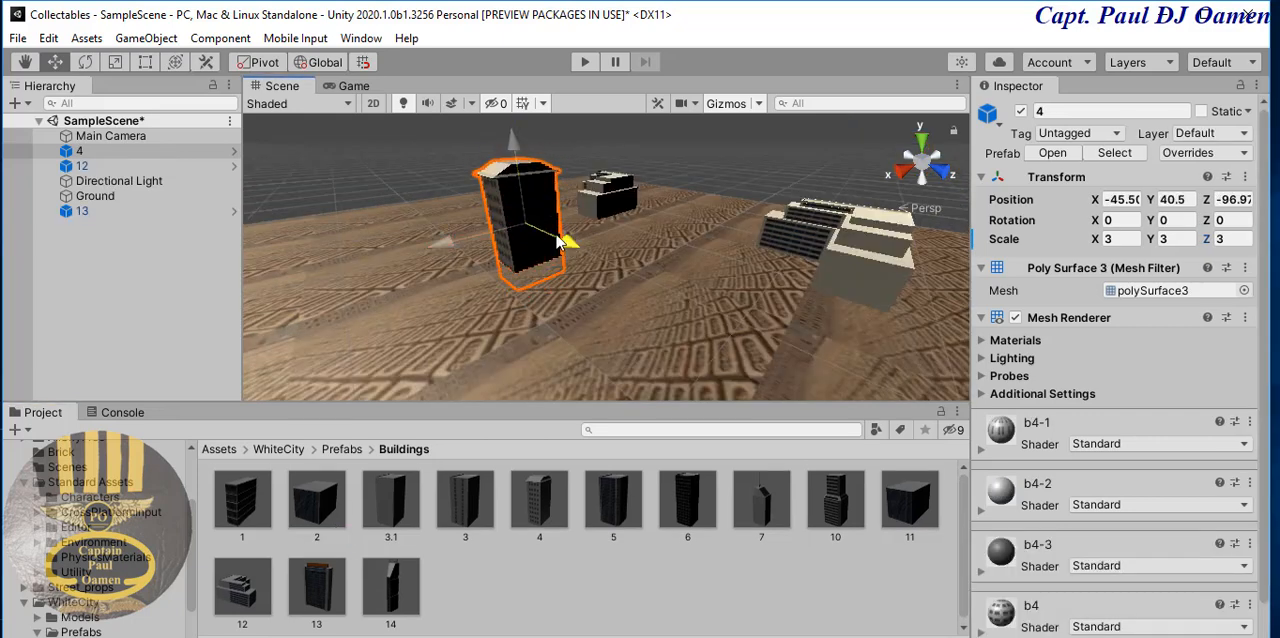
{"action": "left_click_drag", "start_coordinate": [568, 246], "coordinate": [543, 228]}
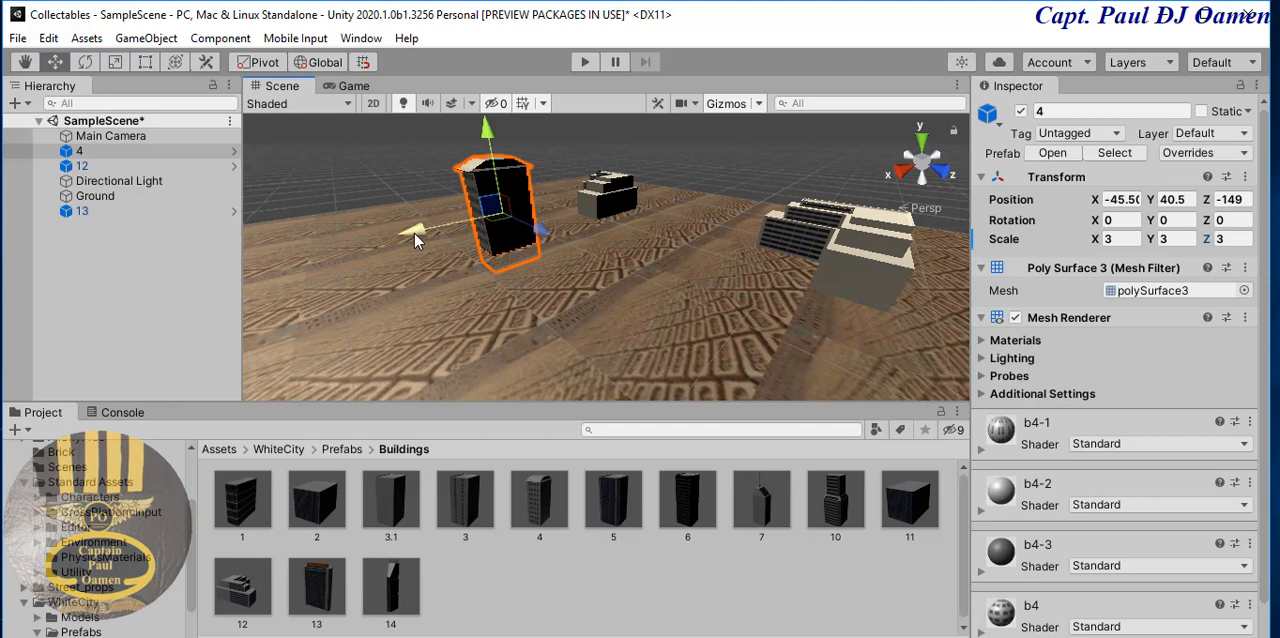
- Duplicate building 4 and move the copy along the X axis to about 43.9
{"action": "key", "text": "ctrl+d"}
{"action": "left_click_drag", "start_coordinate": [414, 233], "coordinate": [354, 320]}
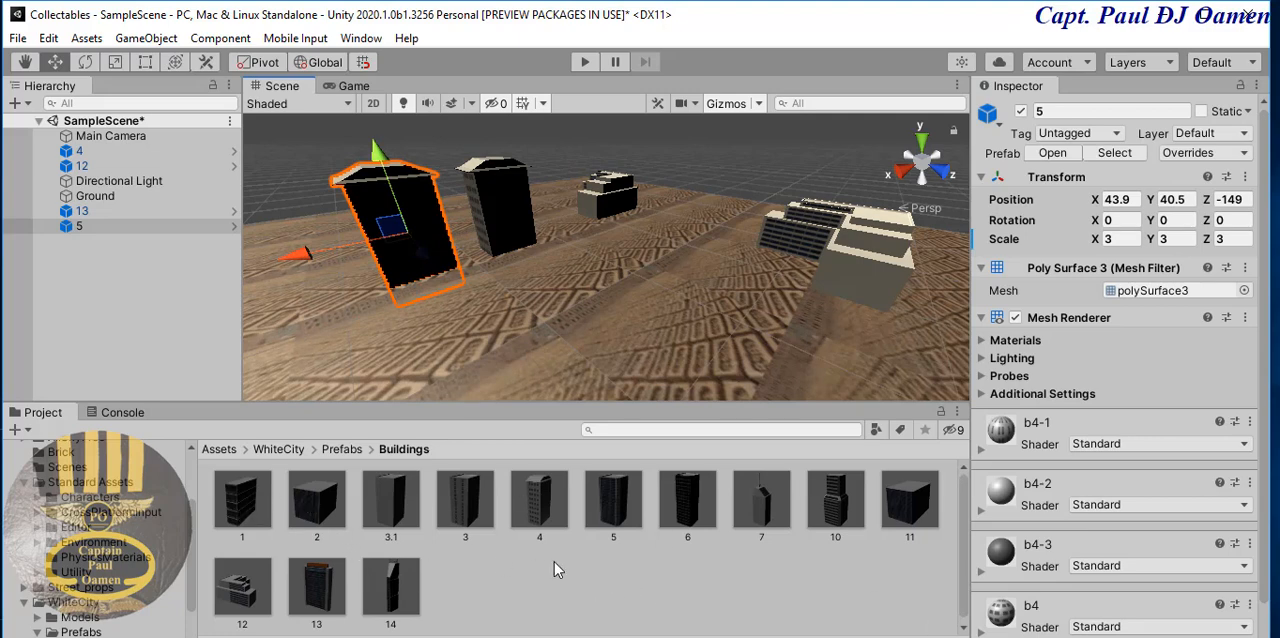
- Place building 3 on the ground in front of building 12 and open its X scale for editing
{"action": "left_click_drag", "start_coordinate": [464, 513], "coordinate": [808, 330]}
{"action": "left_click", "coordinate": [1118, 238]}
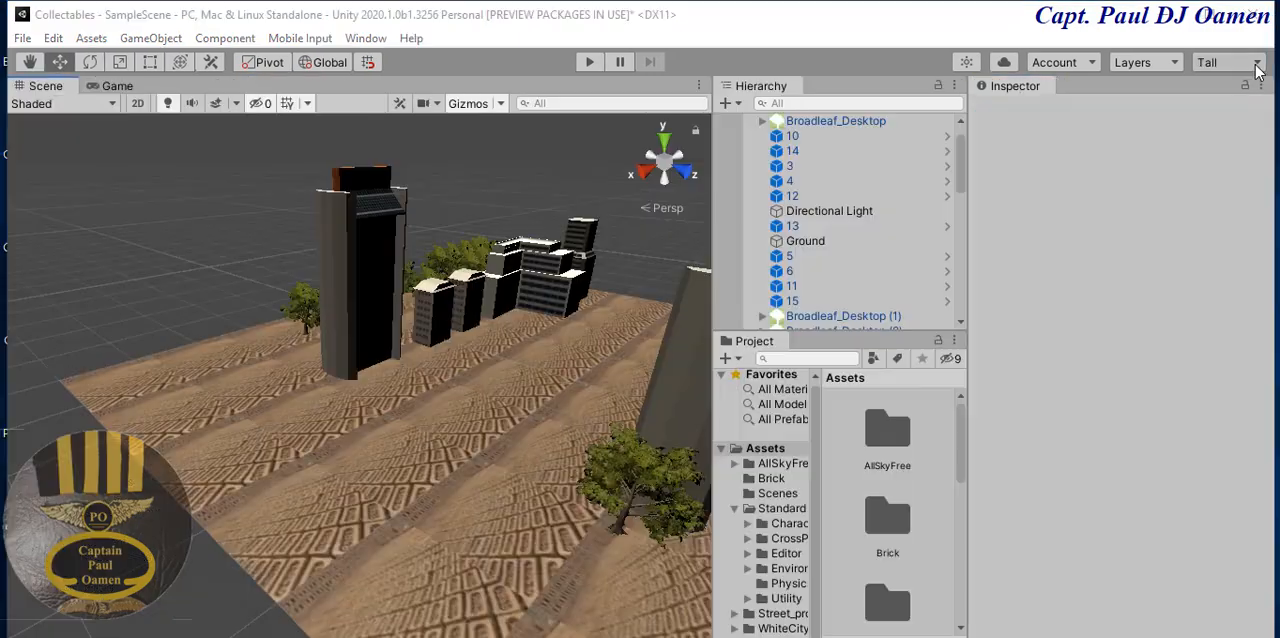
- Switch the editor to the Default window layout
{"action": "left_click", "coordinate": [1228, 62]}
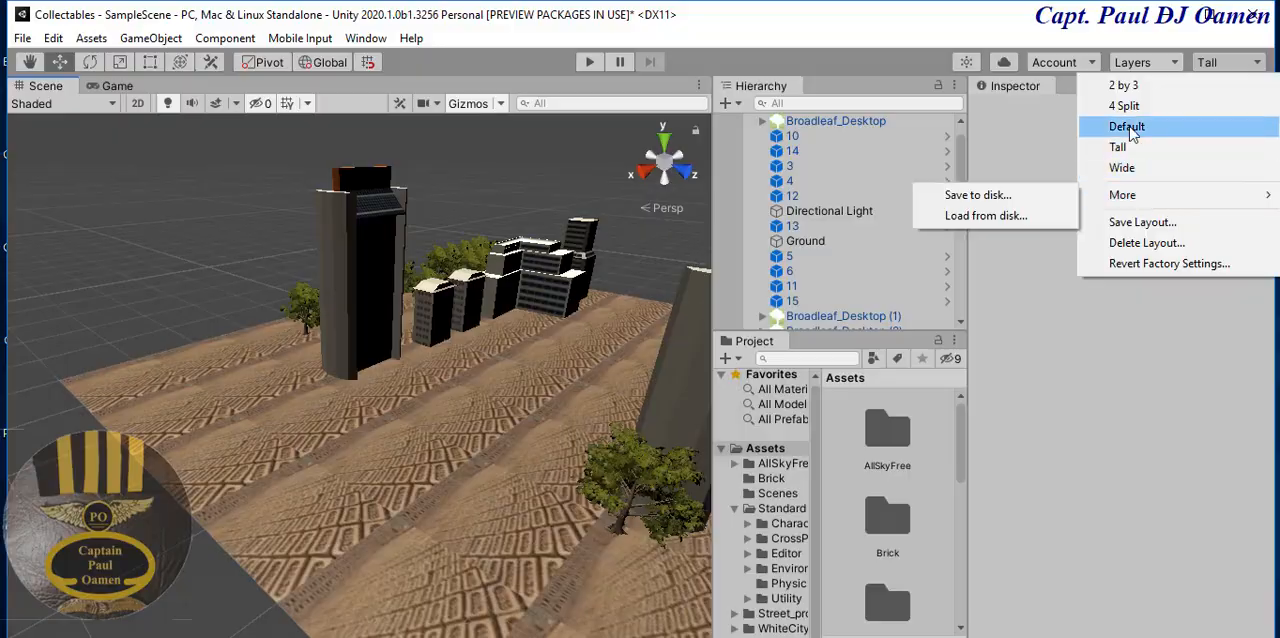
{"action": "left_click", "coordinate": [1127, 127]}
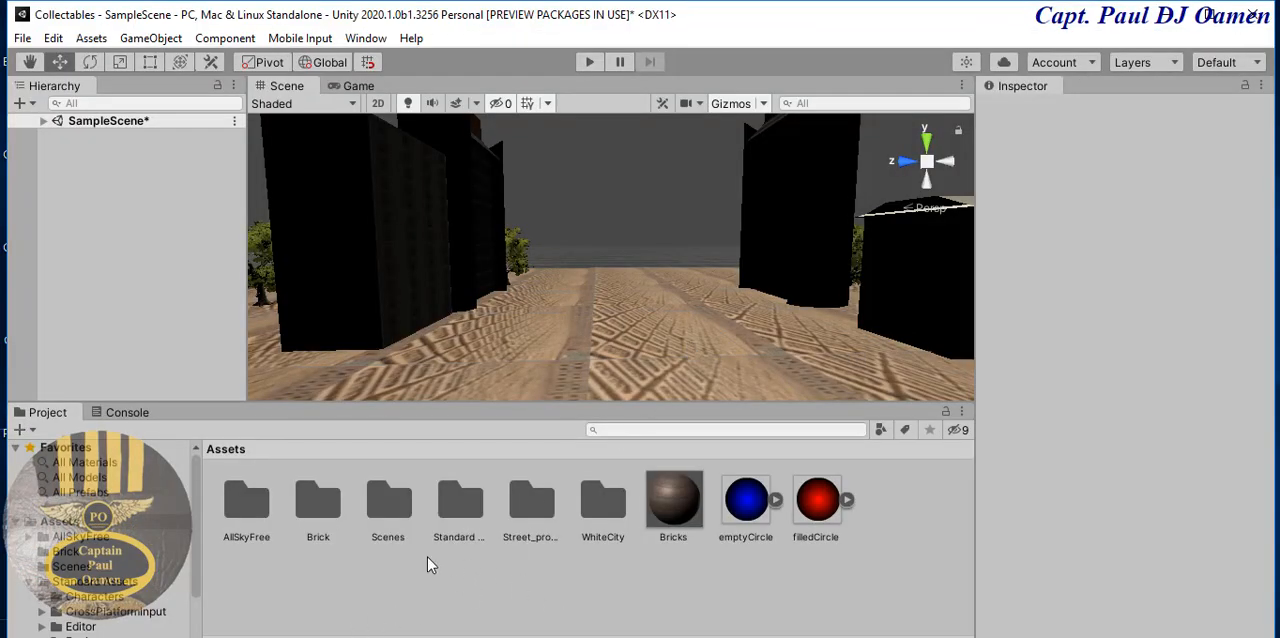
- Place the RollerBall prefab from Standard Assets on the ground between the buildings at scale 5 and lower it to Y 2.3
{"action": "double_click", "coordinate": [460, 495]}
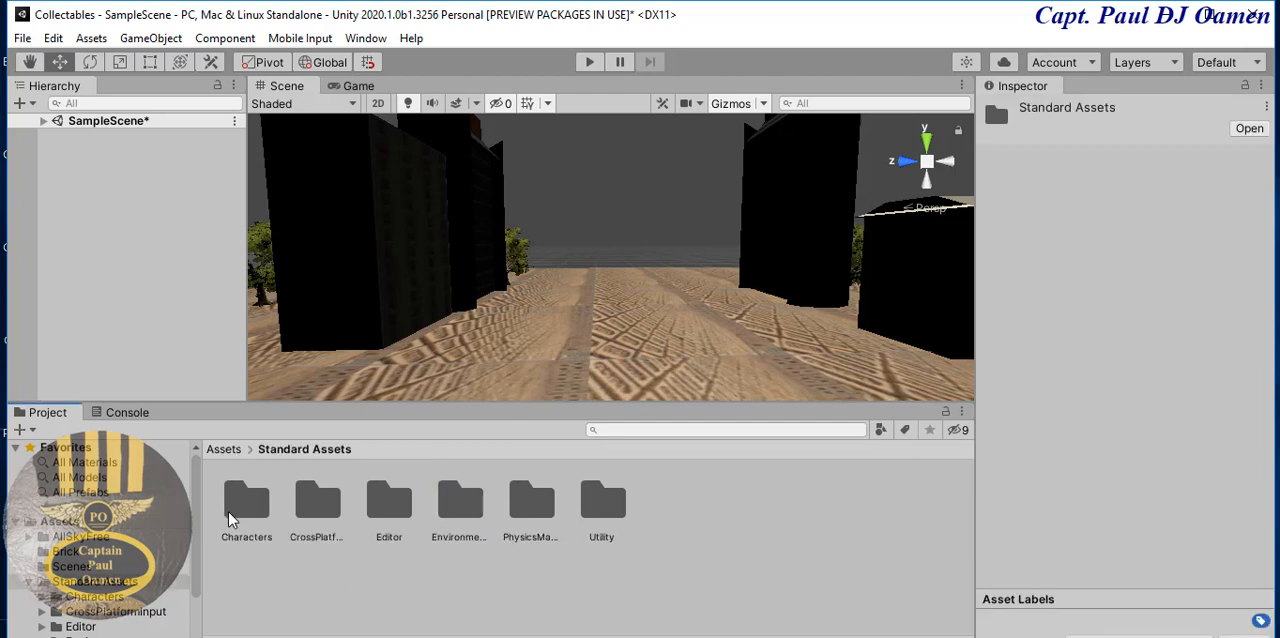
{"action": "double_click", "coordinate": [264, 516]}
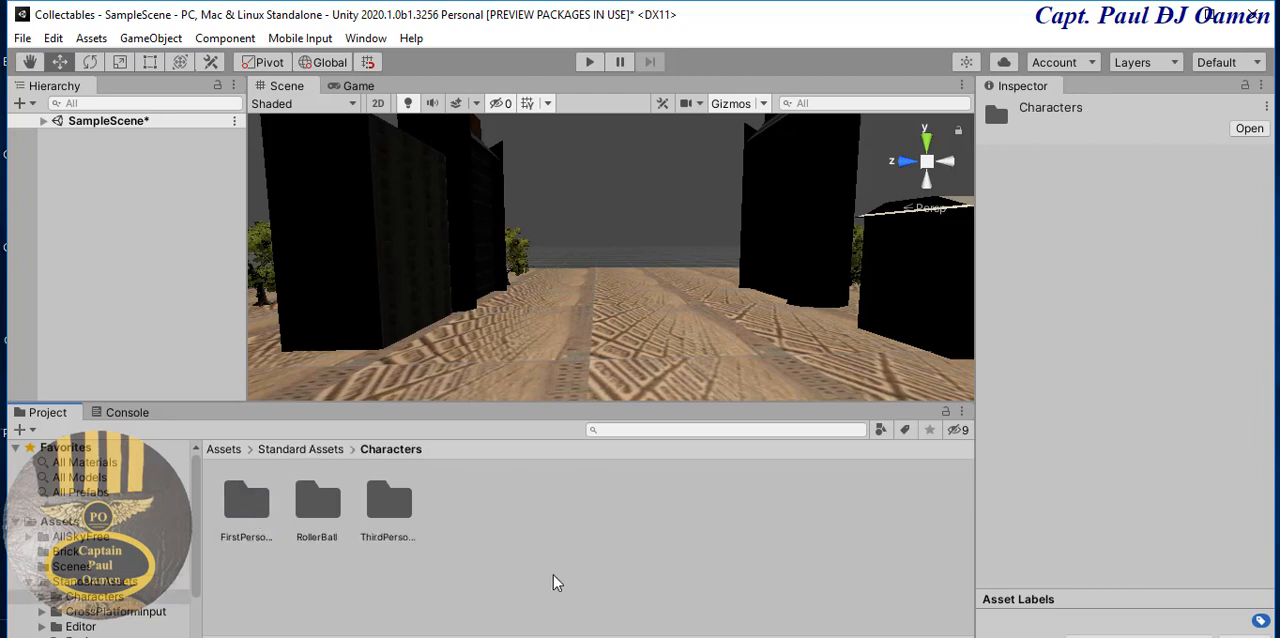
{"action": "double_click", "coordinate": [316, 505]}
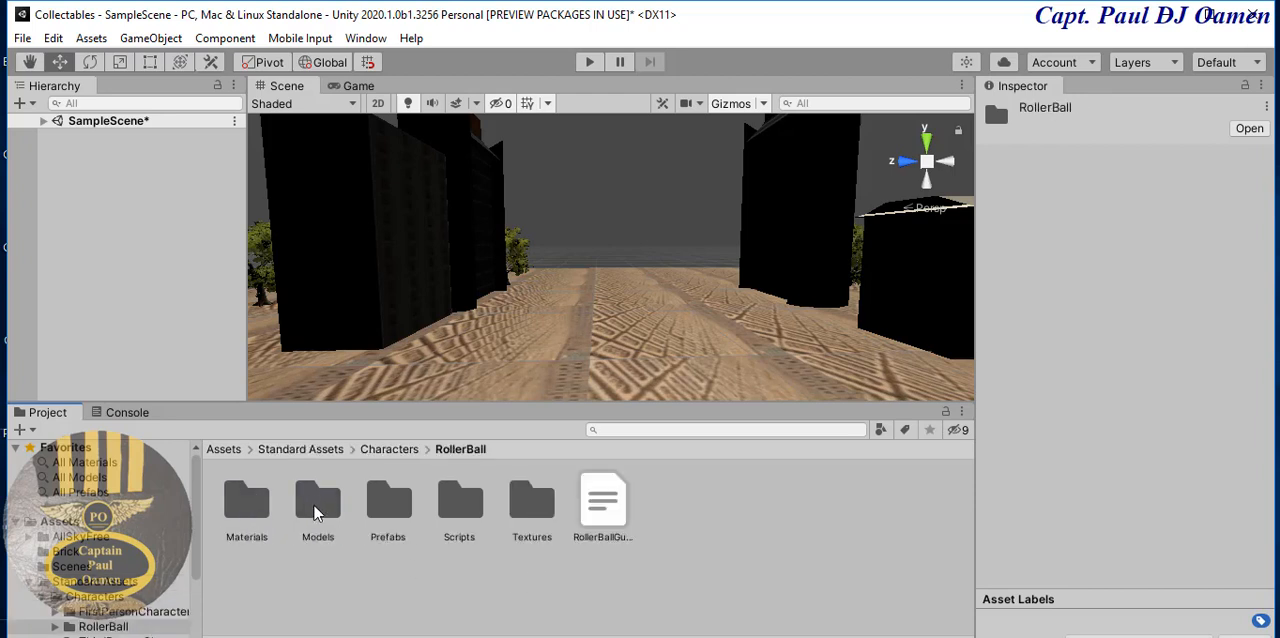
{"action": "double_click", "coordinate": [384, 505]}
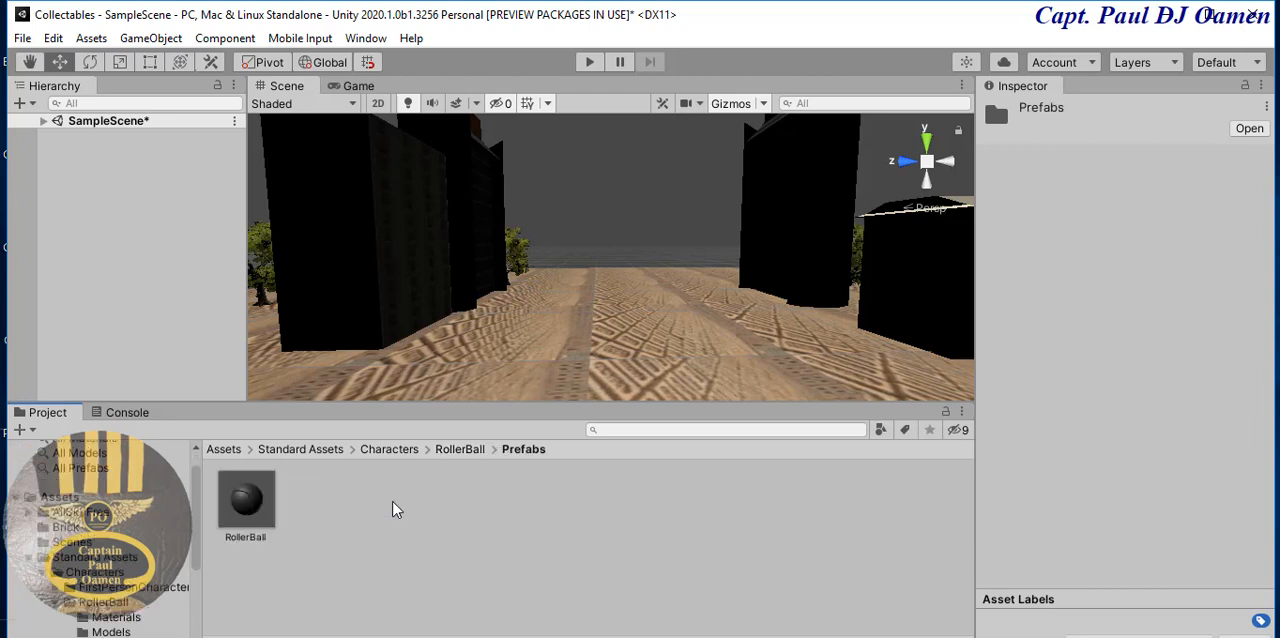
{"action": "left_click_drag", "start_coordinate": [256, 508], "coordinate": [606, 361]}
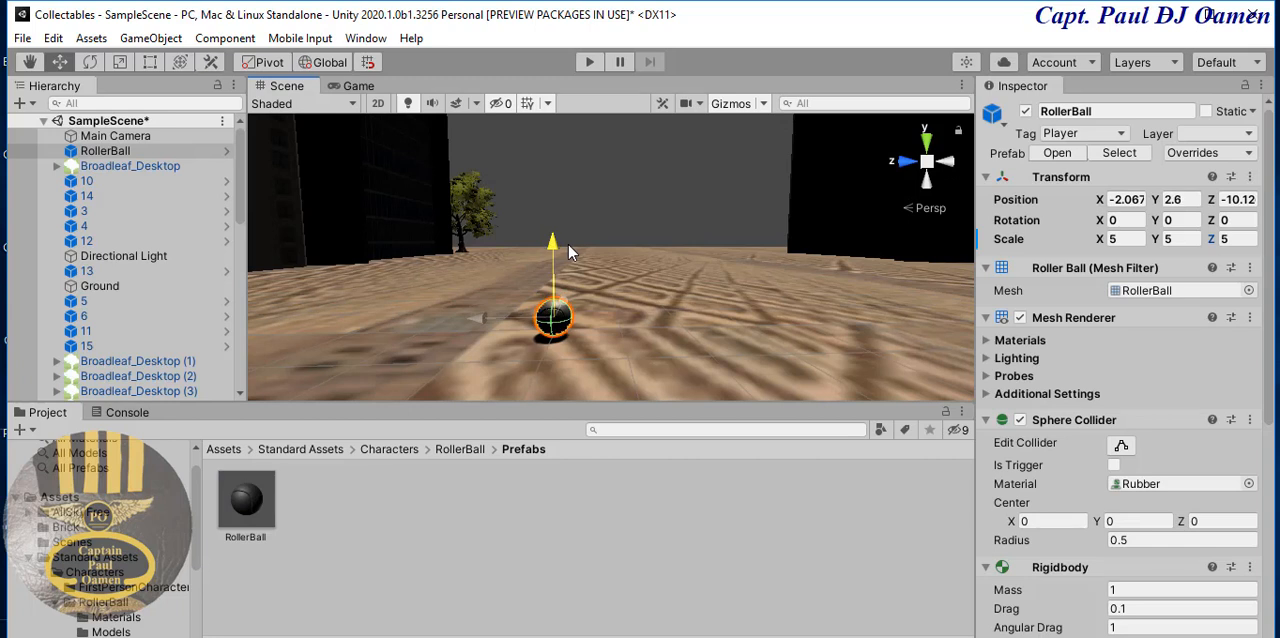
{"action": "left_click_drag", "start_coordinate": [552, 247], "coordinate": [554, 250]}
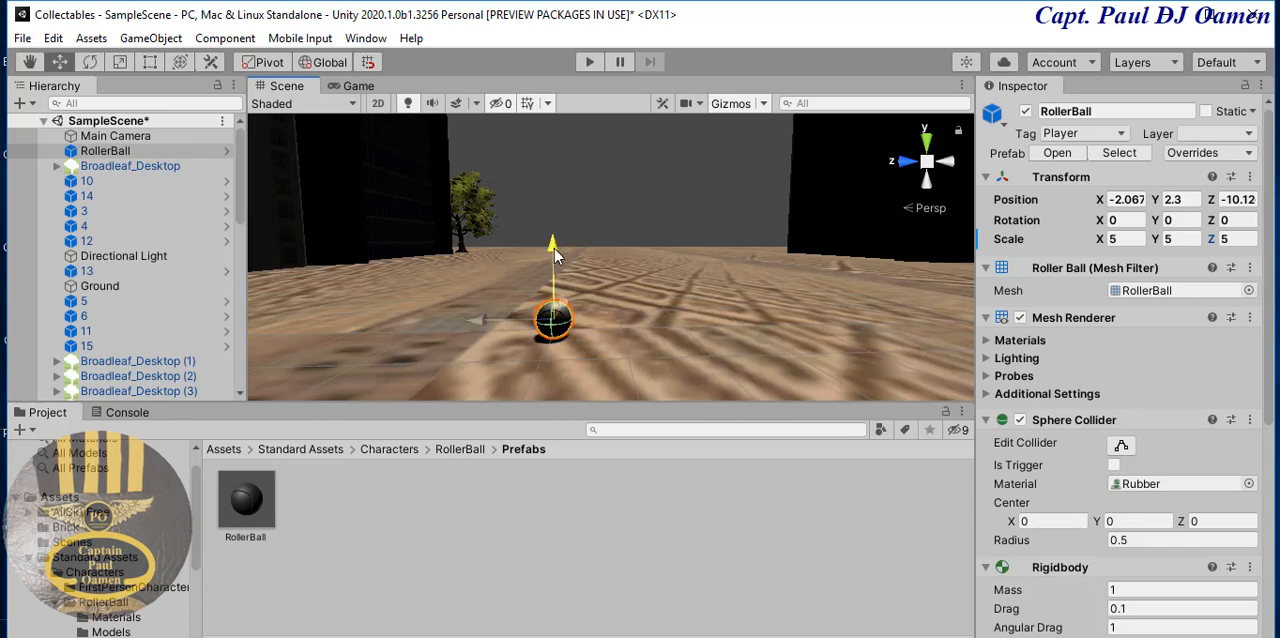
- Rename the RollerBall object in the scene as Player
{"action": "left_click", "coordinate": [147, 136]}
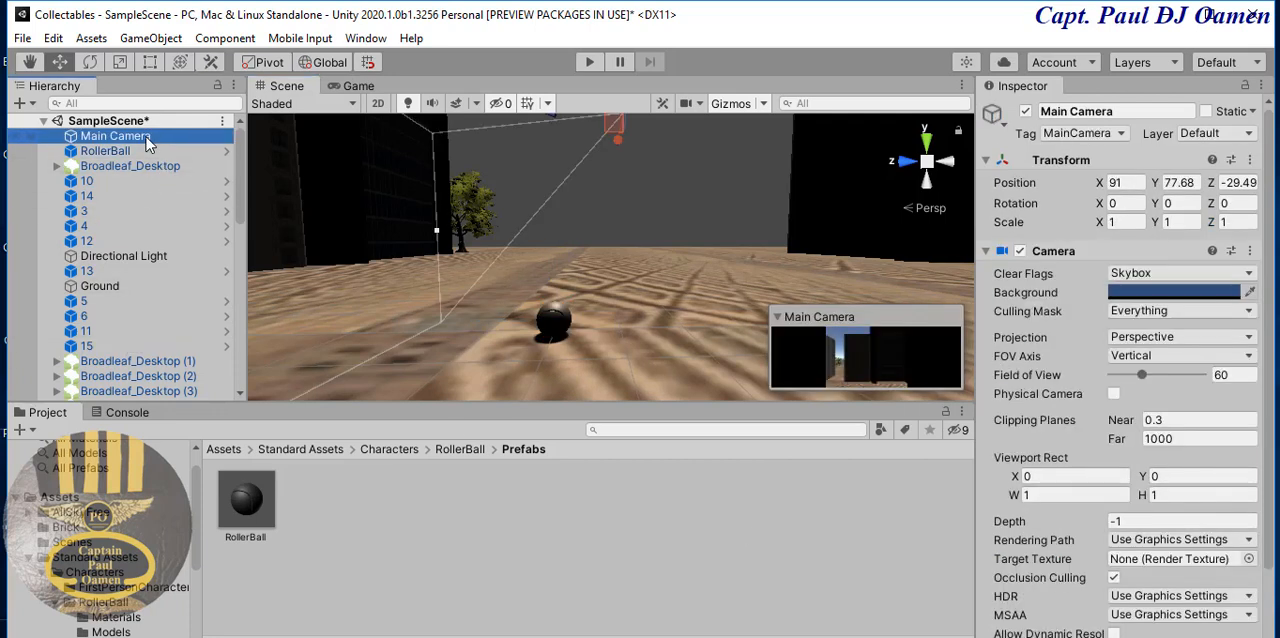
{"action": "left_click", "coordinate": [555, 318]}
{"action": "left_click", "coordinate": [1107, 110]}
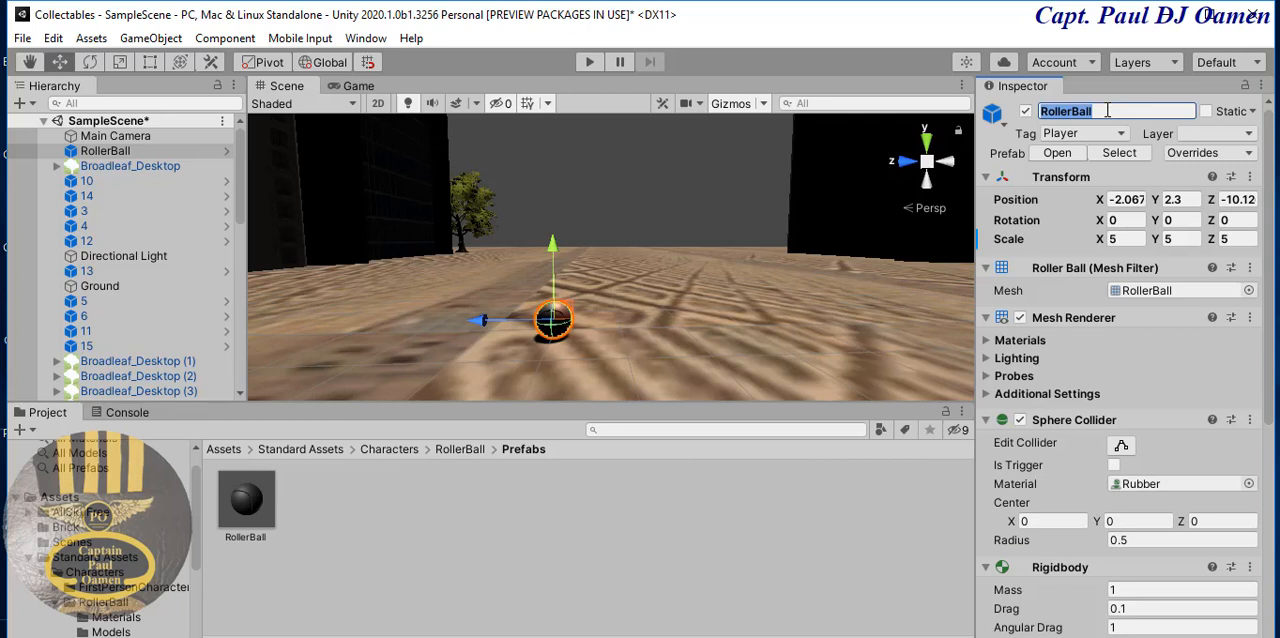
{"action": "type", "text": "Player"}
{"action": "key", "text": "Return"}
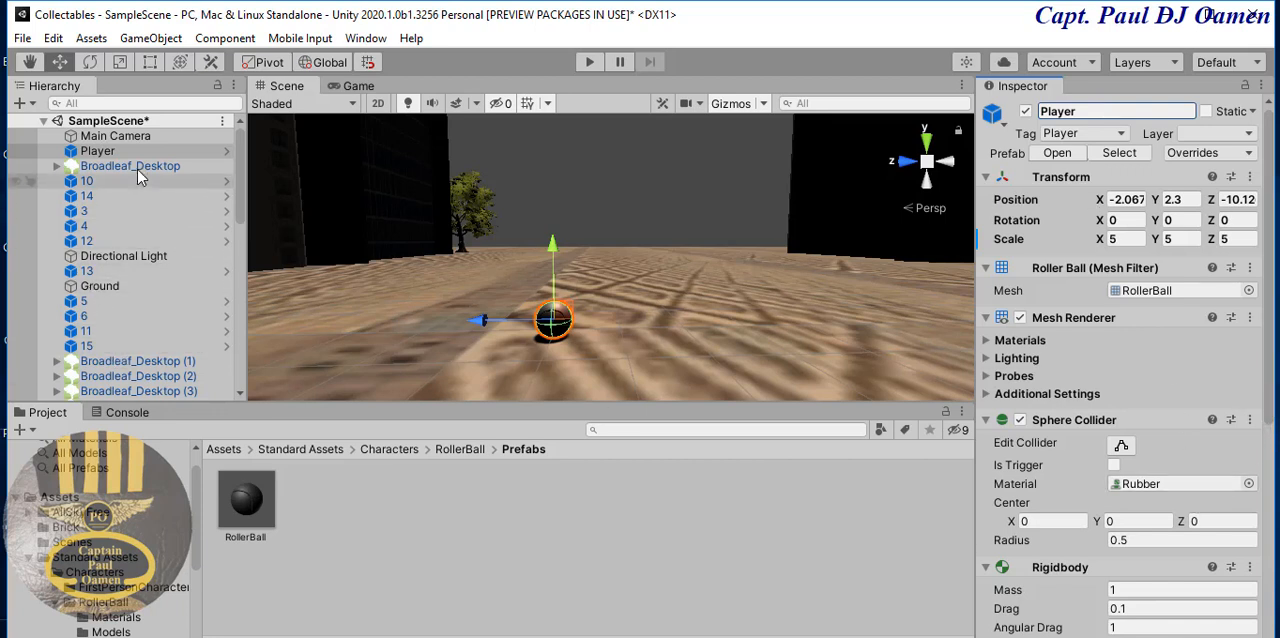
- Check the Main Camera's components and create a C# script named CamerController in the Assets folder
{"action": "left_click", "coordinate": [140, 136]}
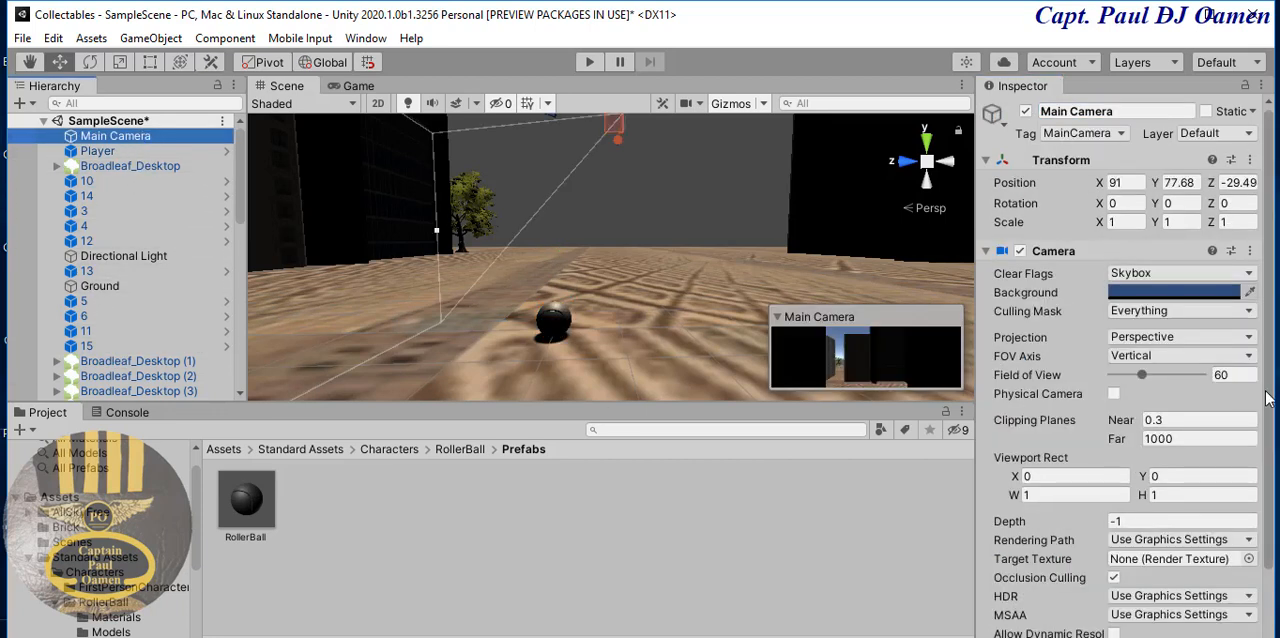
{"action": "left_click_drag", "start_coordinate": [1267, 396], "coordinate": [1272, 555]}
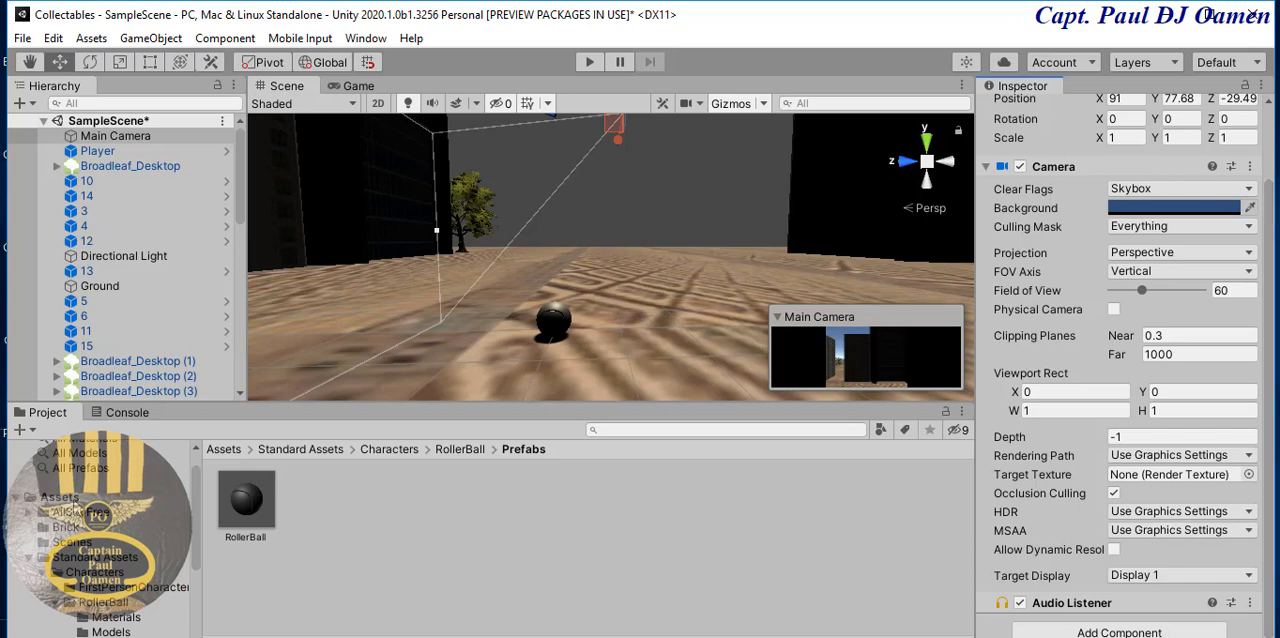
{"action": "left_click", "coordinate": [74, 499]}
{"action": "right_click", "coordinate": [757, 598]}
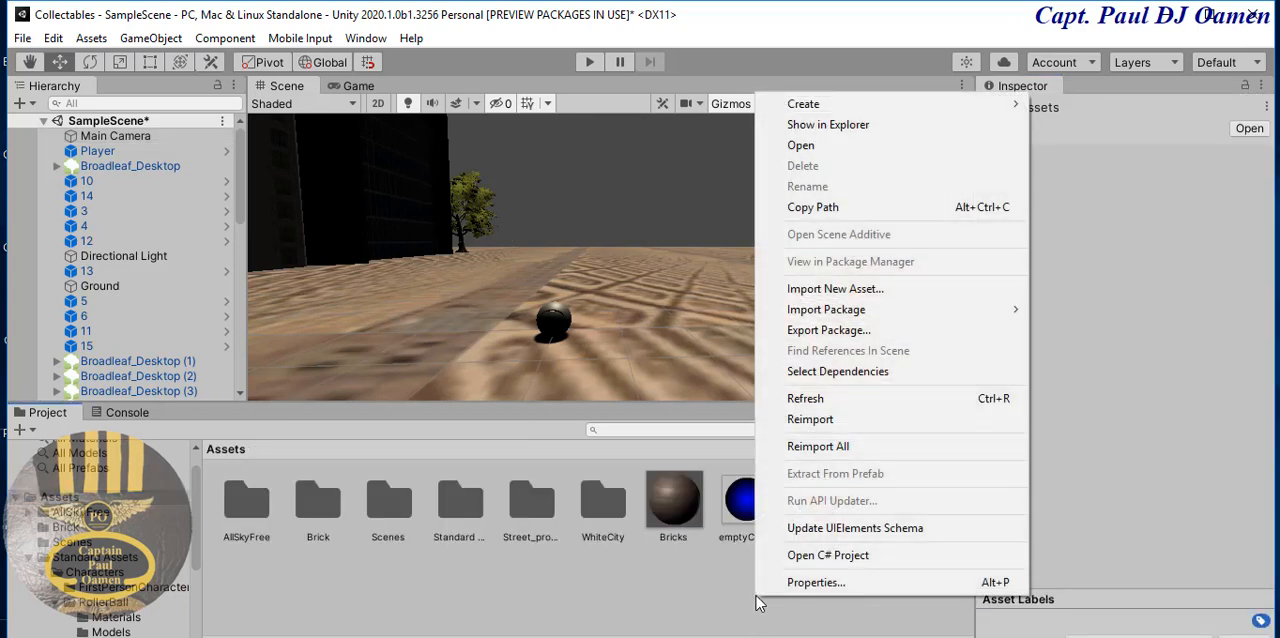
{"action": "mouse_move", "coordinate": [860, 107]}
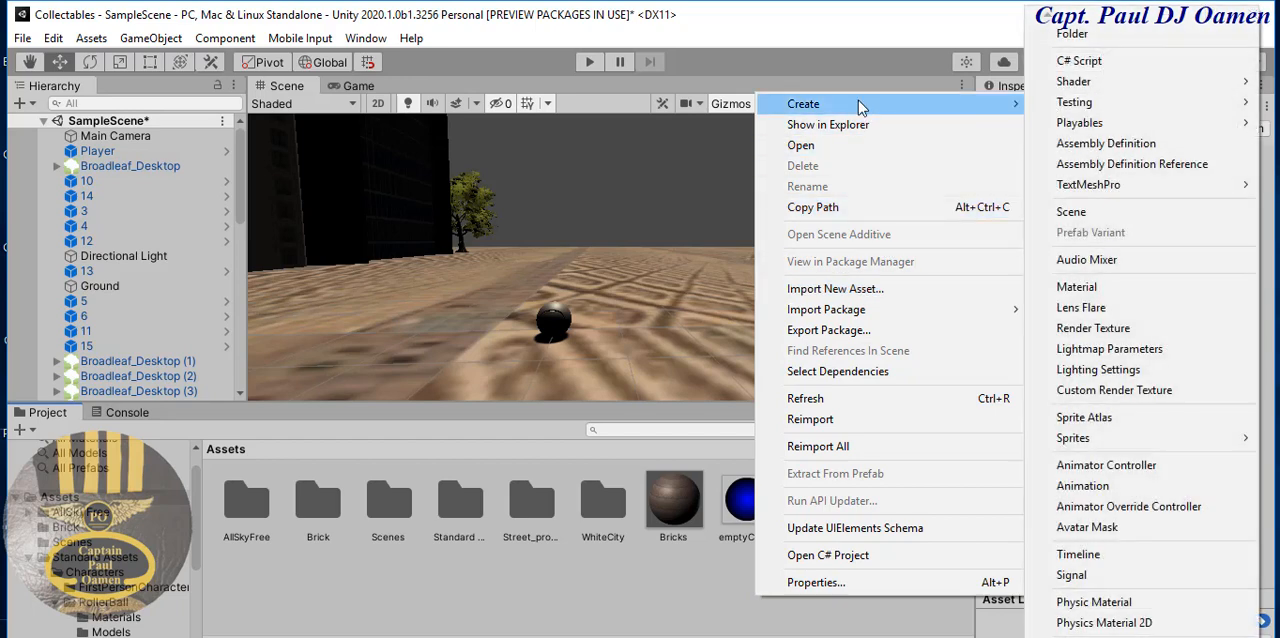
{"action": "left_click", "coordinate": [1085, 63]}
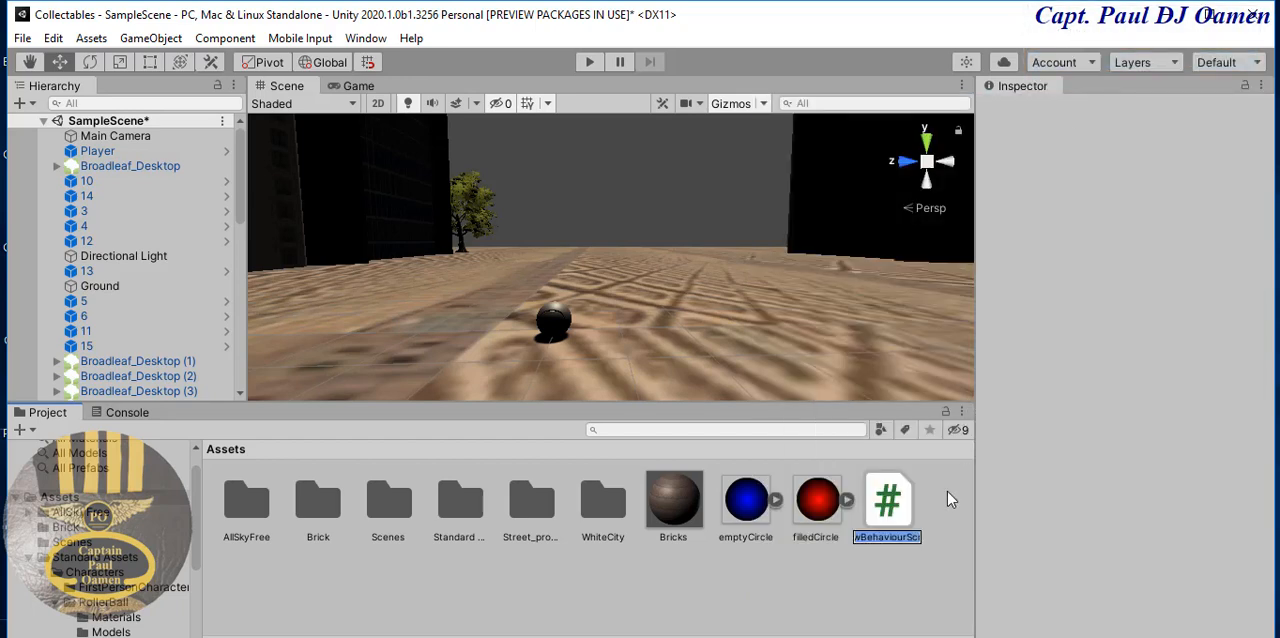
{"action": "type", "text": "Cam"}
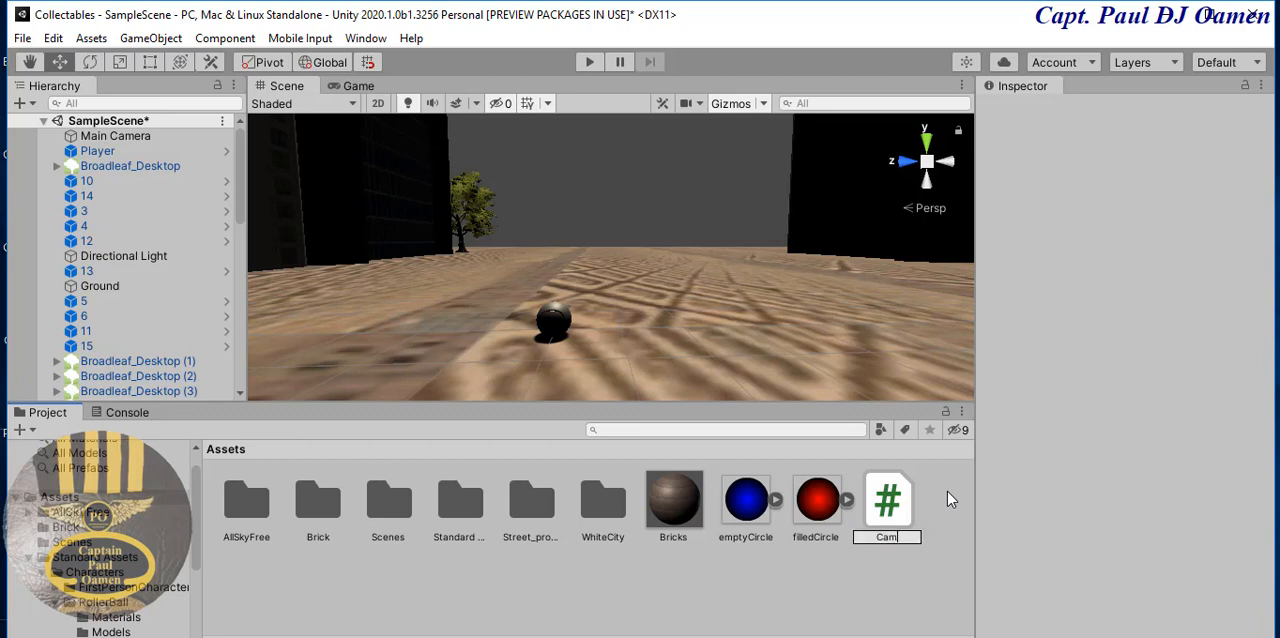
{"action": "type", "text": "erController"}
{"action": "key", "text": "Return"}
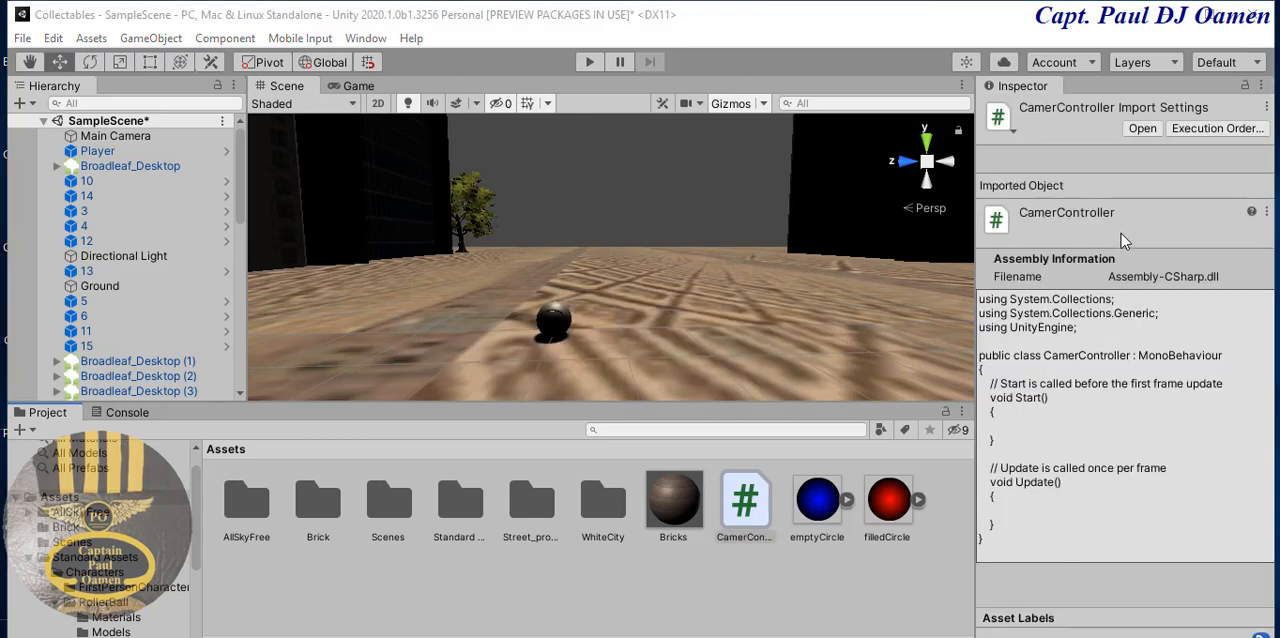
- Open the CamerController script in Visual Studio and replace the comment above Start with the field "public GameObject player;"
{"action": "left_click", "coordinate": [1144, 129]}
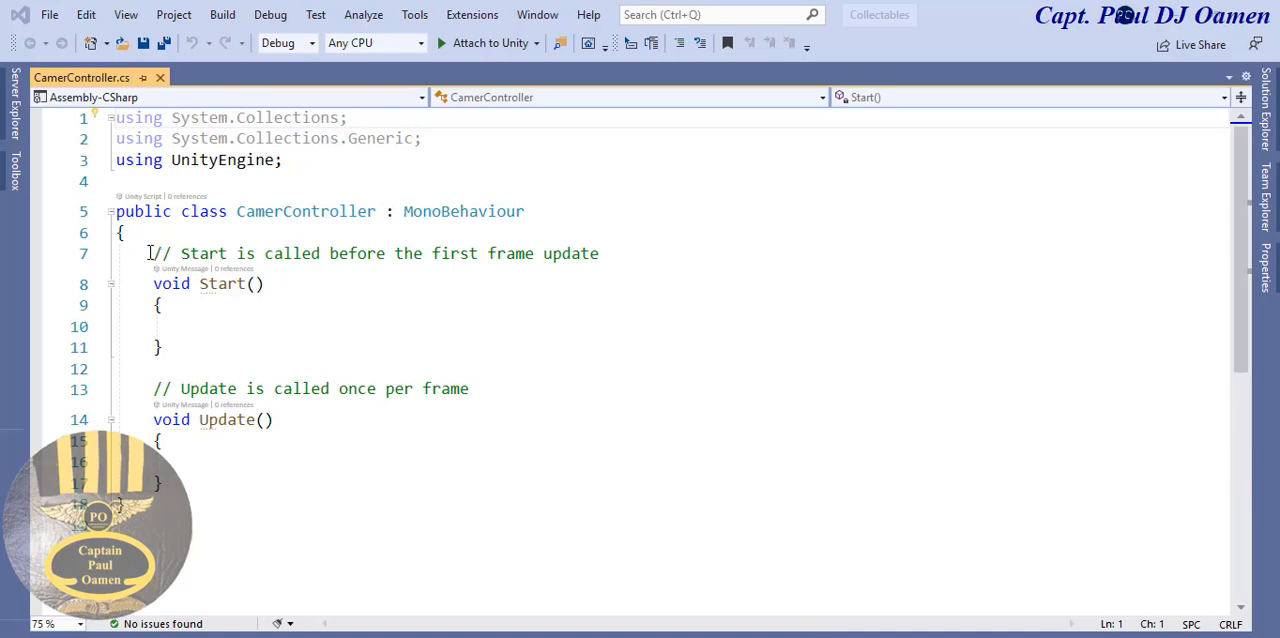
{"action": "left_click_drag", "start_coordinate": [148, 253], "coordinate": [612, 253]}
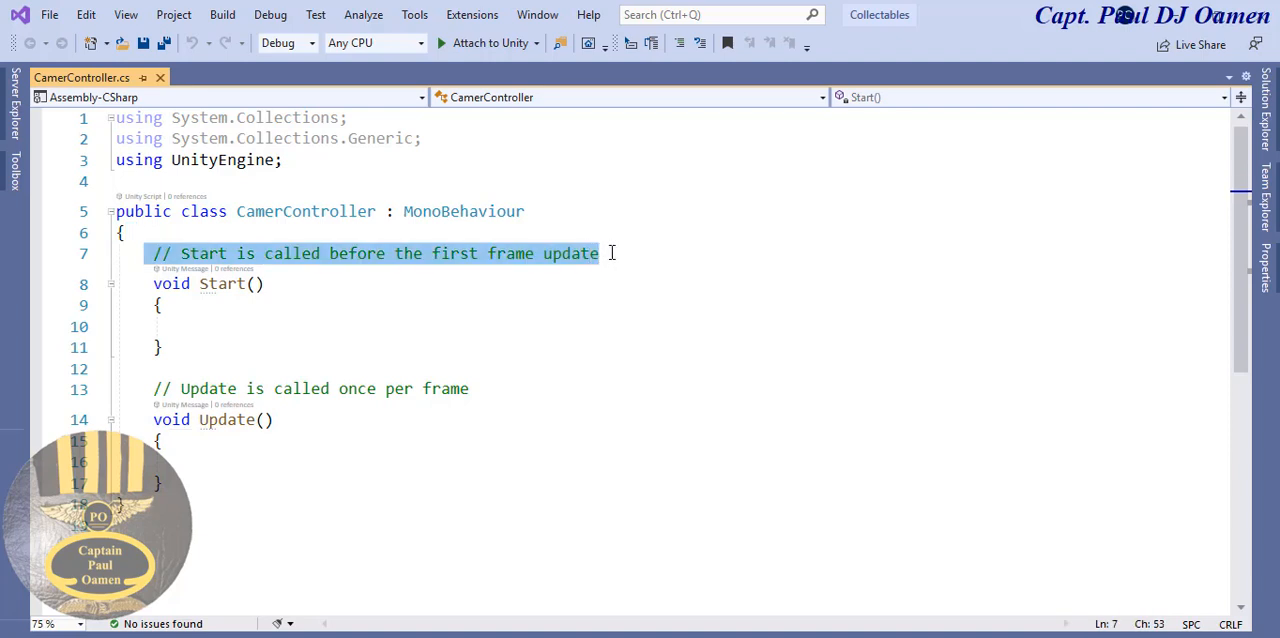
{"action": "type", "text": "public "}
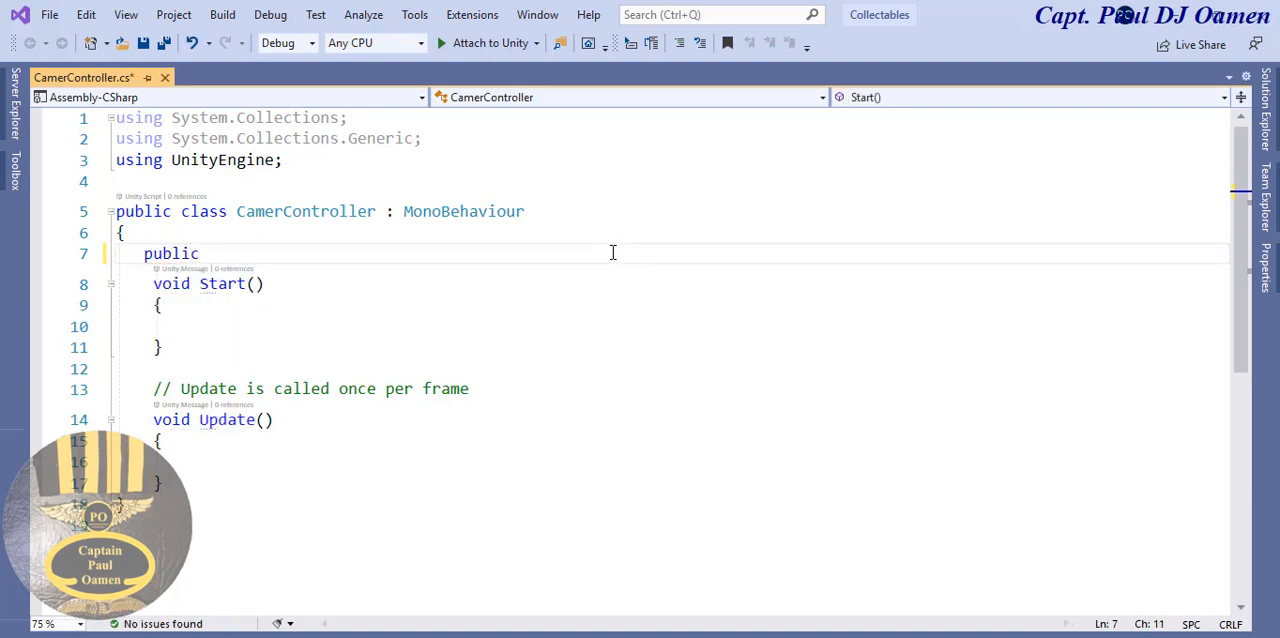
{"action": "type", "text": "g"}
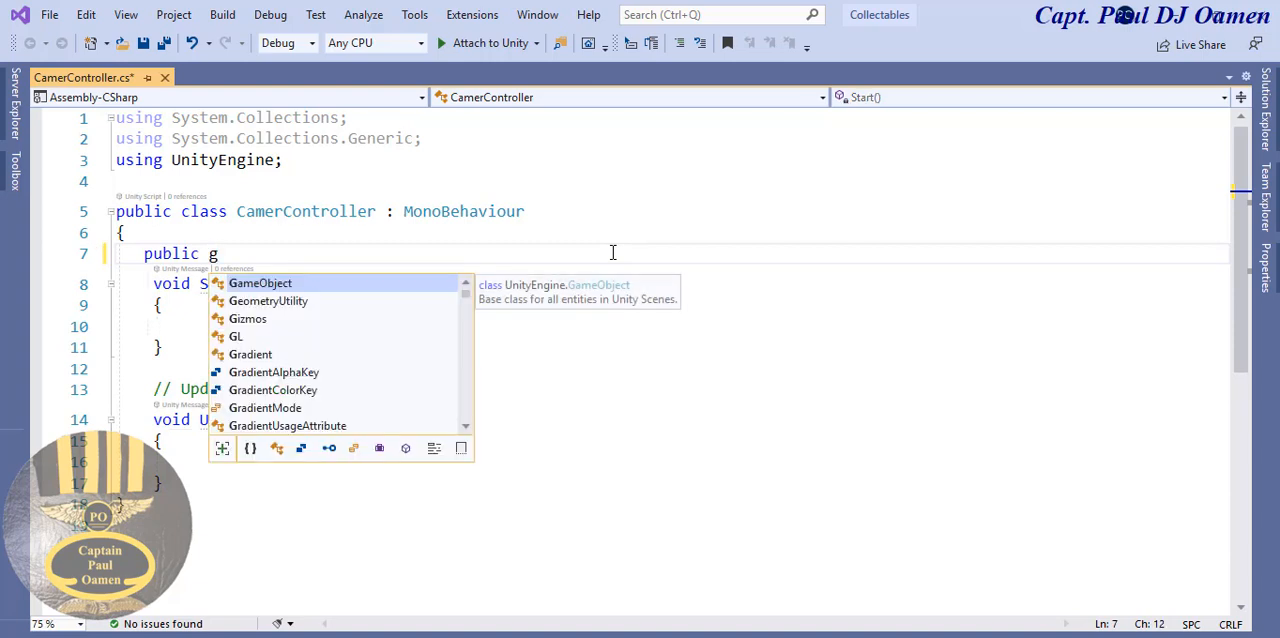
{"action": "double_click", "coordinate": [394, 286]}
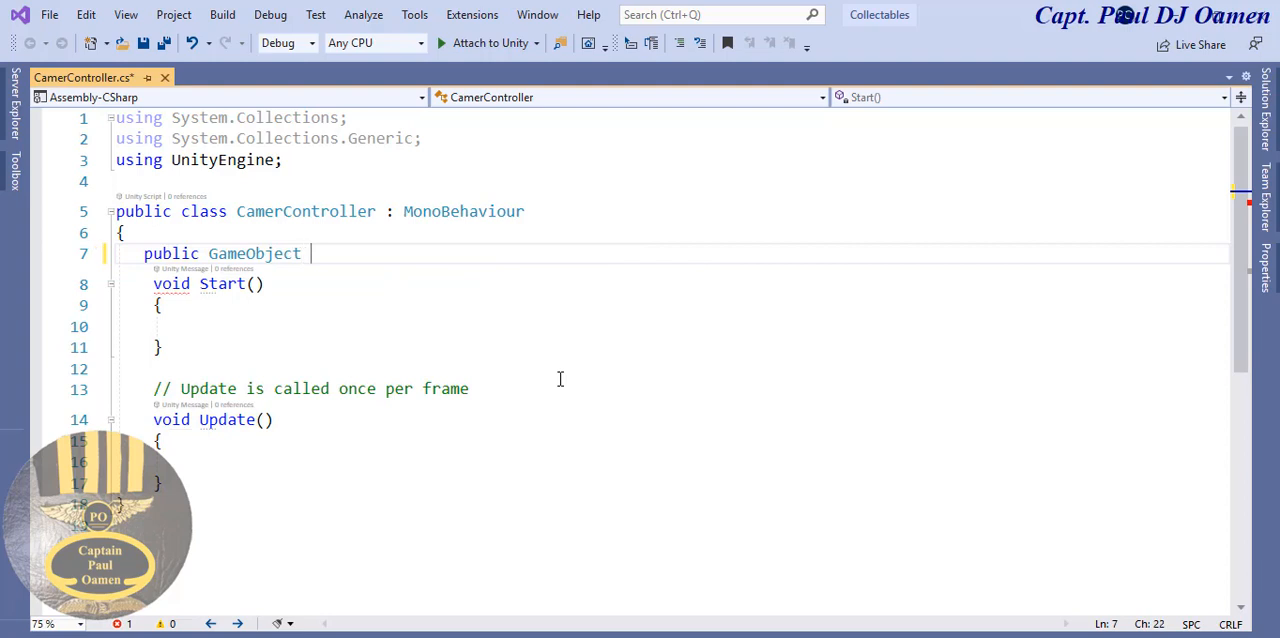
{"action": "type", "text": "pla"}
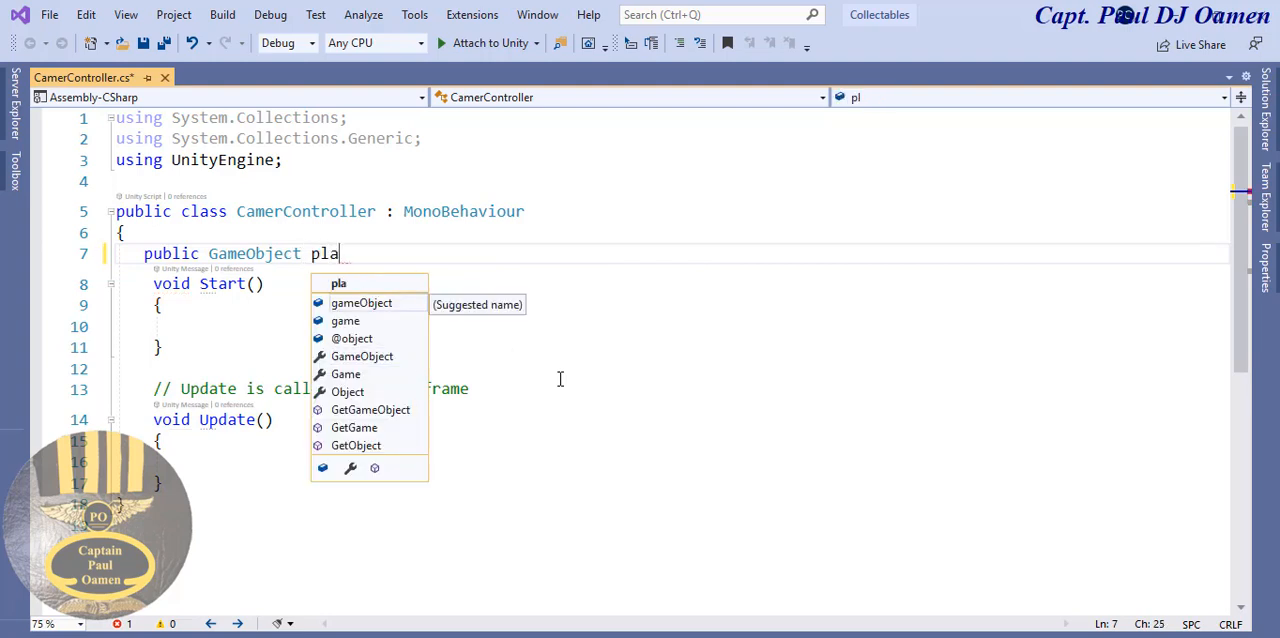
{"action": "type", "text": "yer"}
{"action": "key", "text": "Escape"}
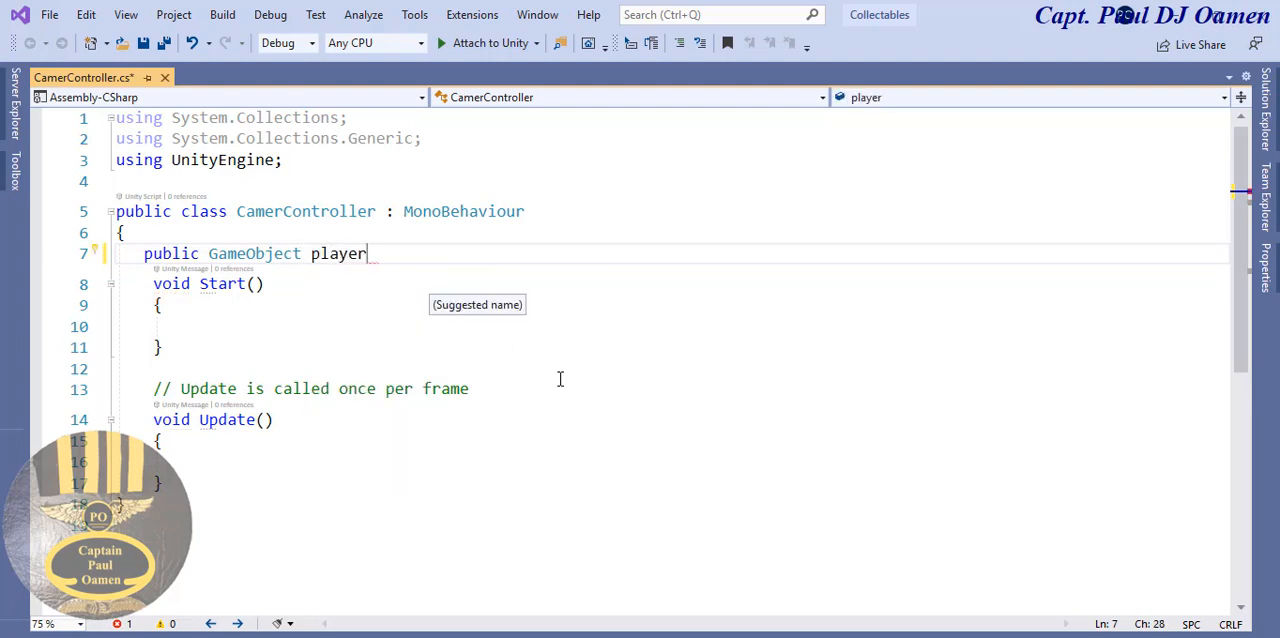
{"action": "type", "text": ";"}
{"action": "key", "text": "Return"}
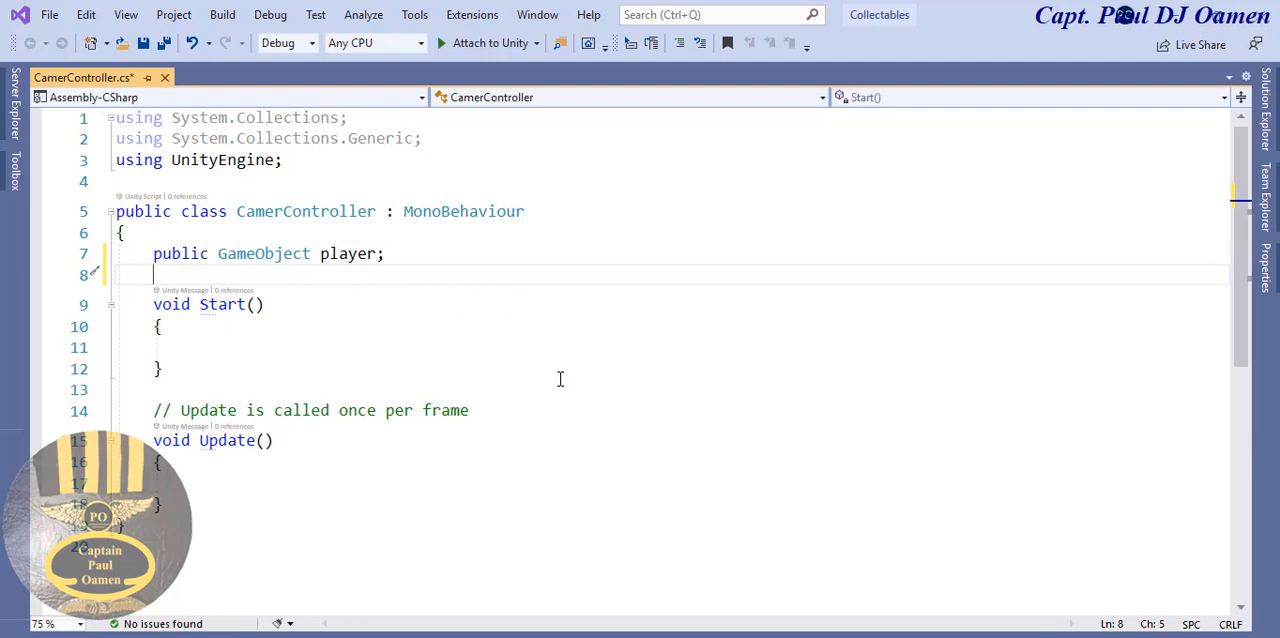
{"action": "key", "text": "Return"}
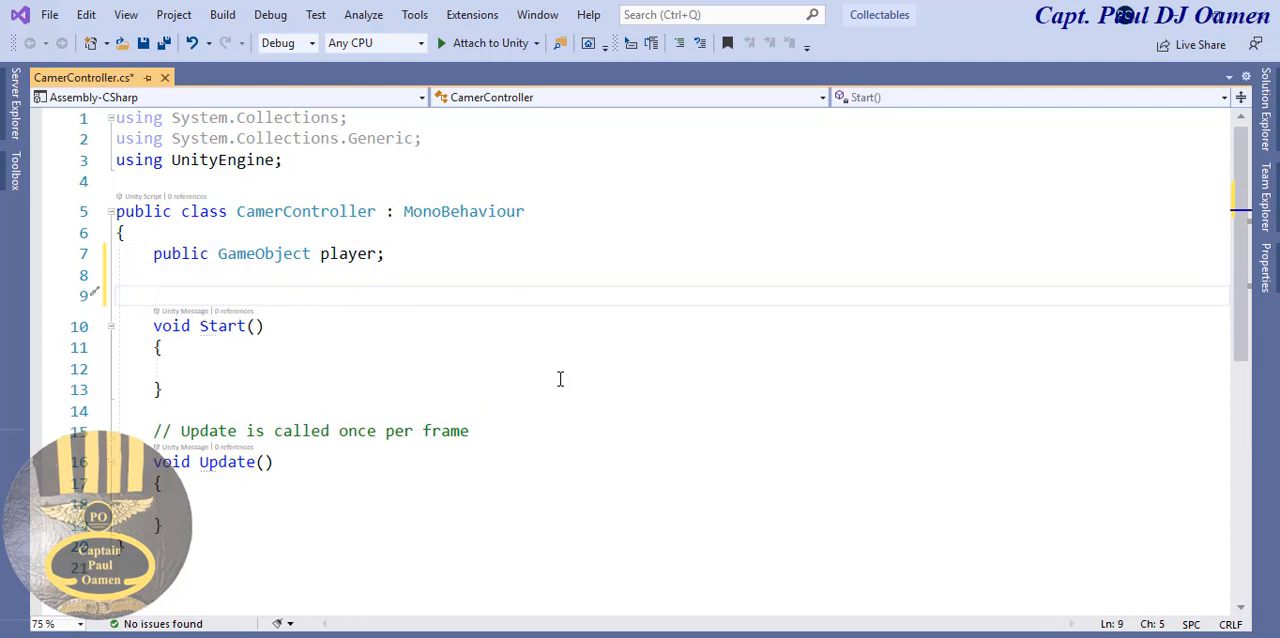
- Declare the field "private Vector3 offsetCamera;" below the player field in the CamerController class
{"action": "type", "text": "pri"}
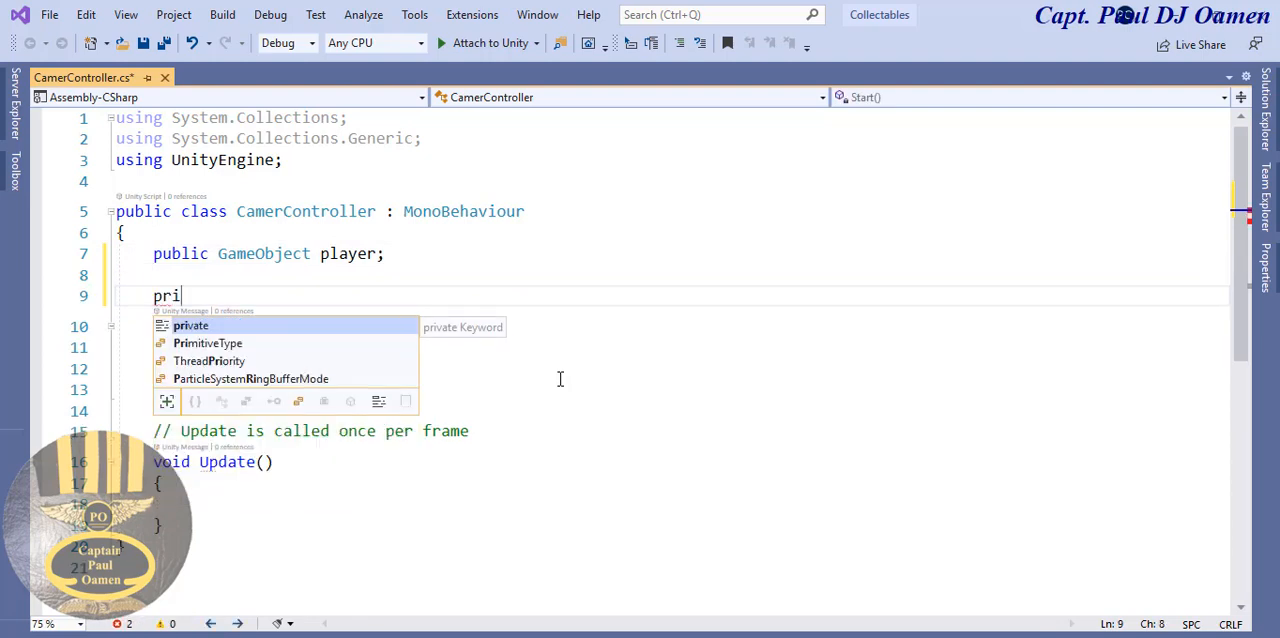
{"action": "type", "text": "vate Vector3"}
{"action": "key", "text": "Tab"}
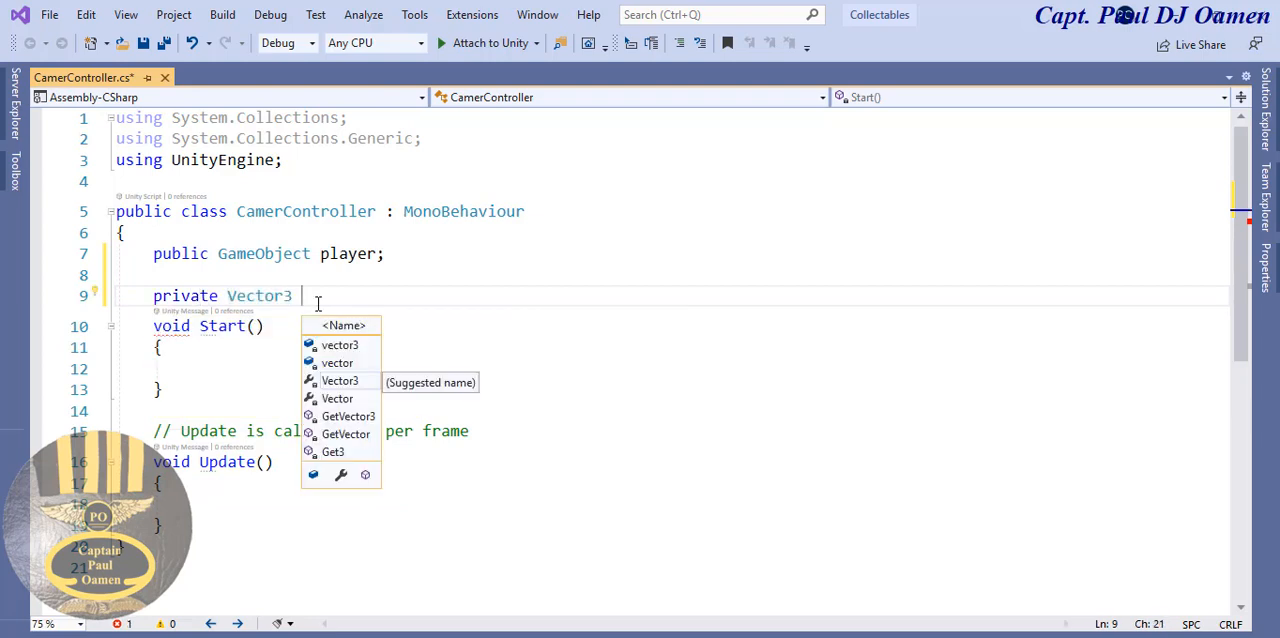
{"action": "type", "text": "of"}
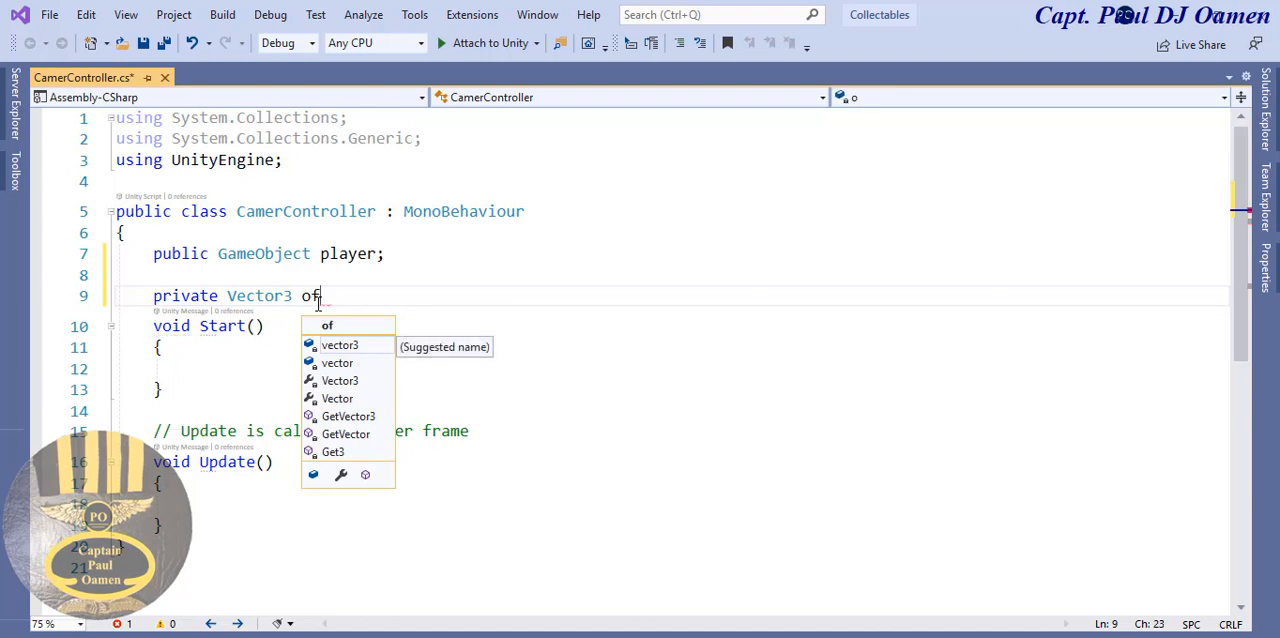
{"action": "type", "text": "fset"}
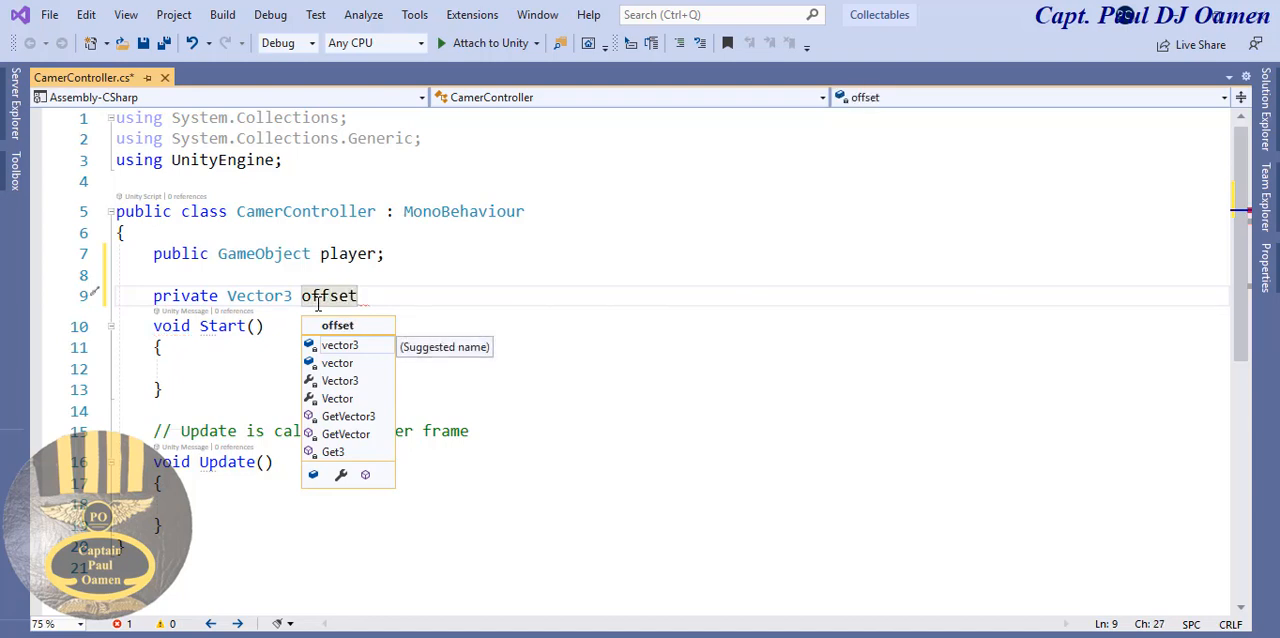
{"action": "type", "text": "C"}
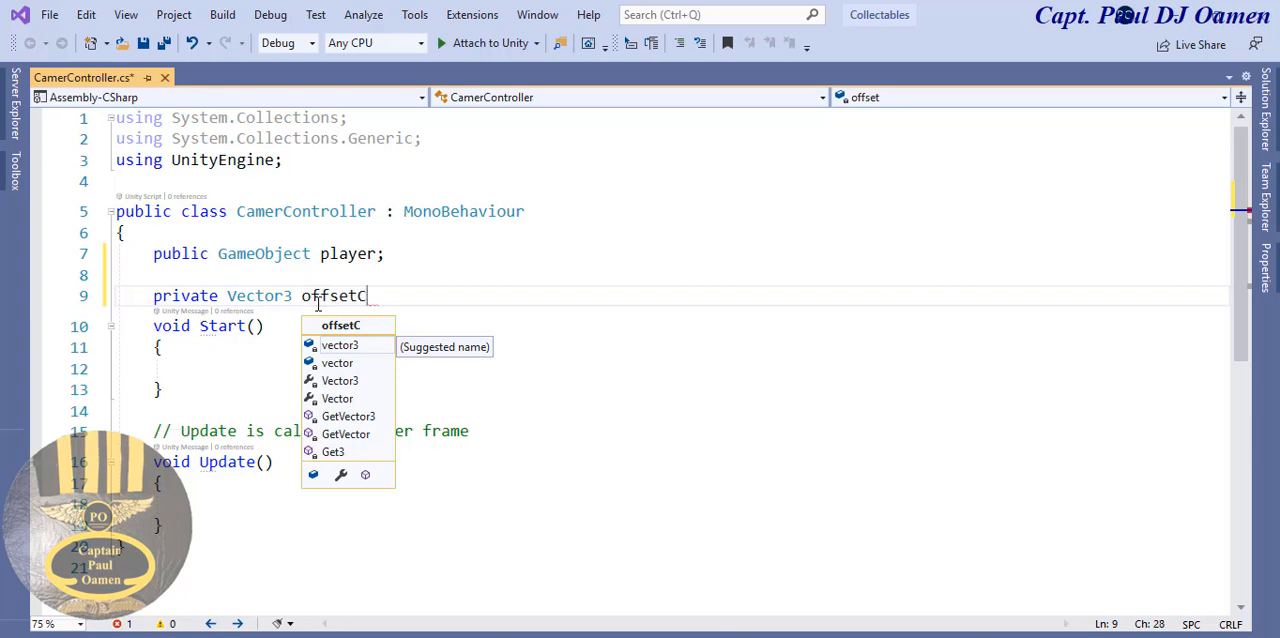
{"action": "type", "text": "amera"}
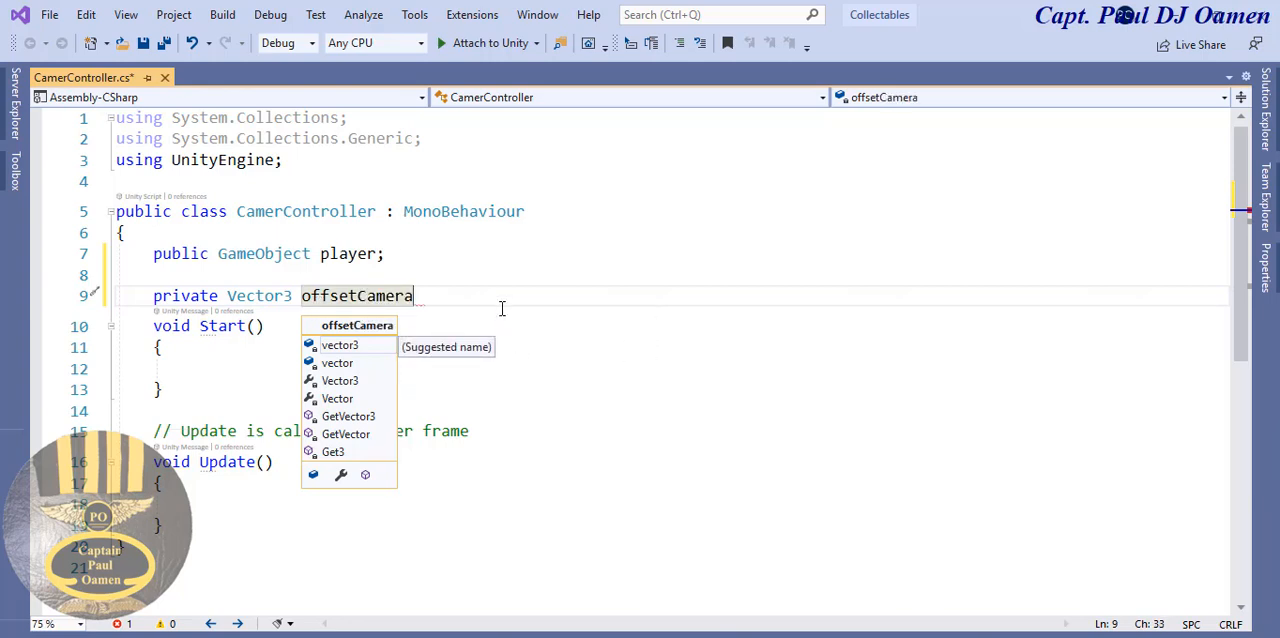
{"action": "type", "text": ";"}
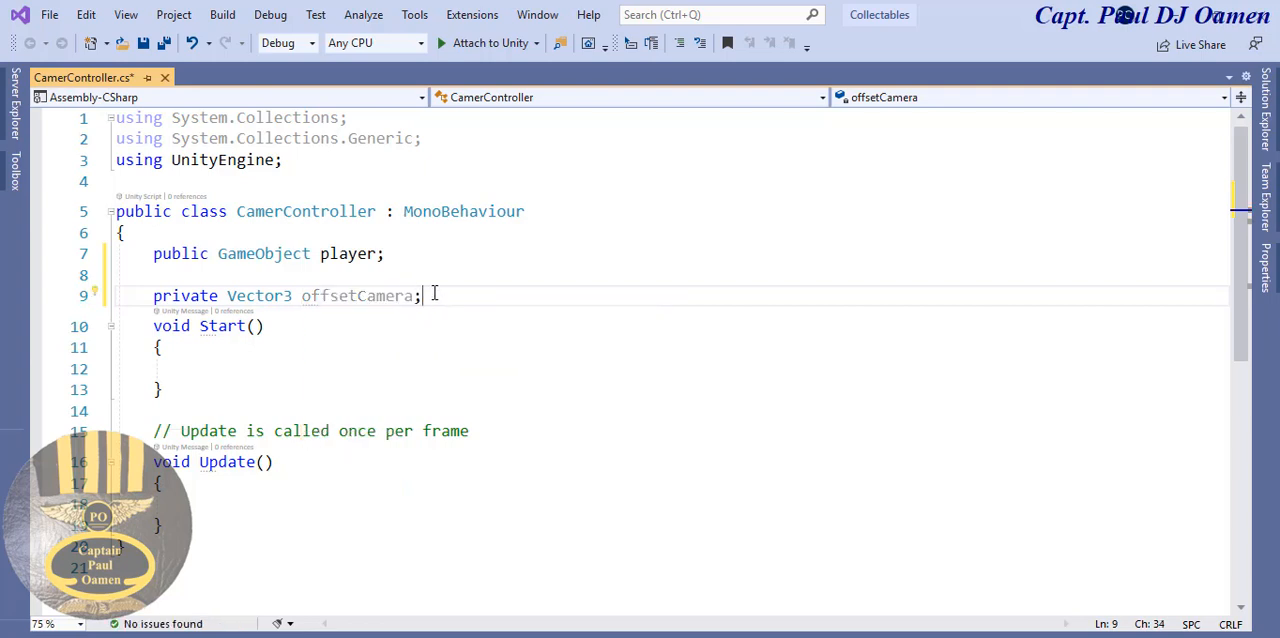
{"action": "left_click_drag", "start_coordinate": [434, 296], "coordinate": [301, 297]}
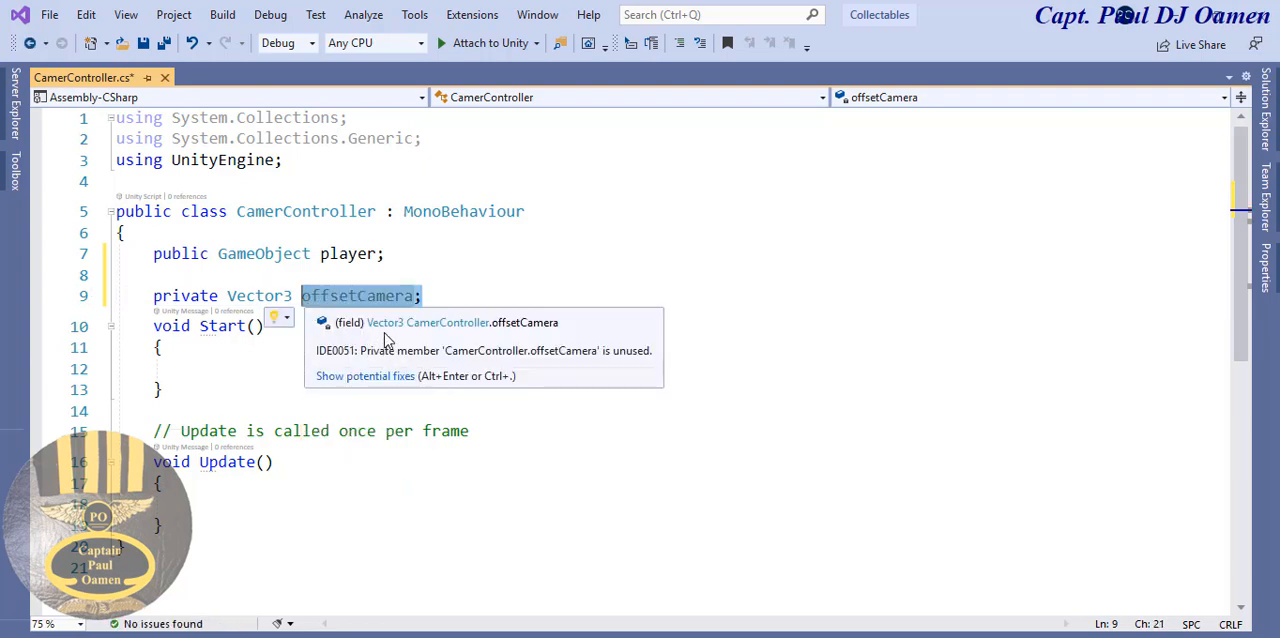
- Start a statement inside the Start method that assigns transform.position to offsetCamera
{"action": "left_click", "coordinate": [484, 268]}
{"action": "left_click_drag", "start_coordinate": [369, 300], "coordinate": [298, 305]}
{"action": "key", "text": "ctrl+c"}
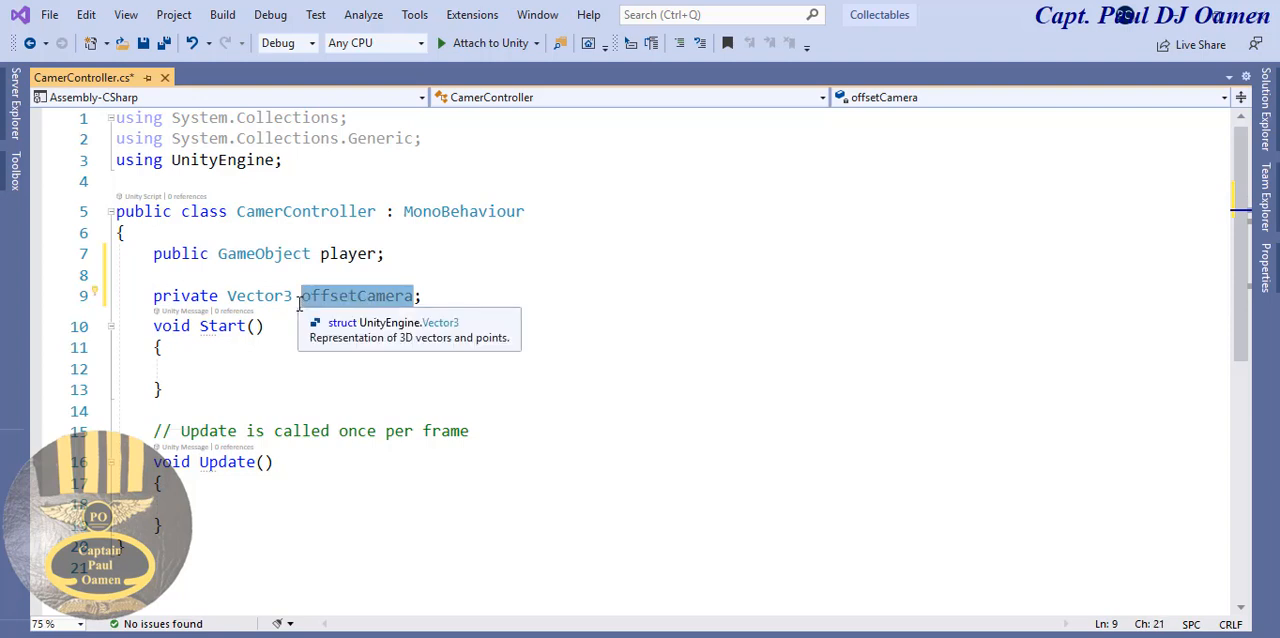
{"action": "left_click", "coordinate": [192, 370]}
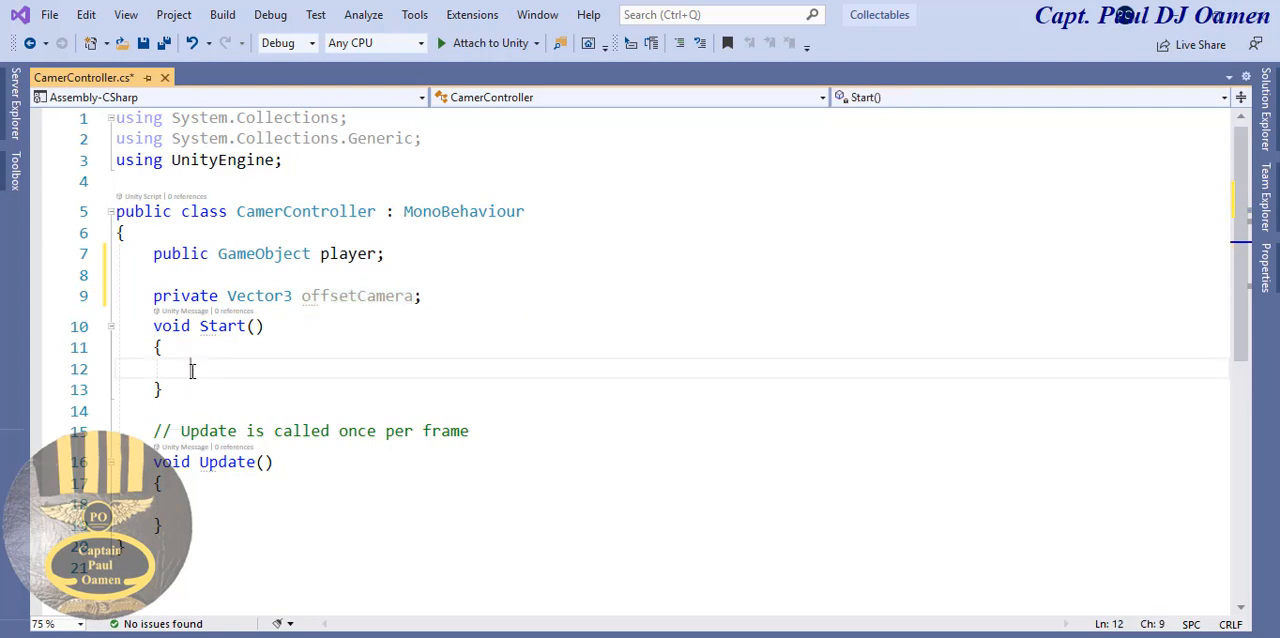
{"action": "key", "text": "ctrl+v"}
{"action": "type", "text": "="}
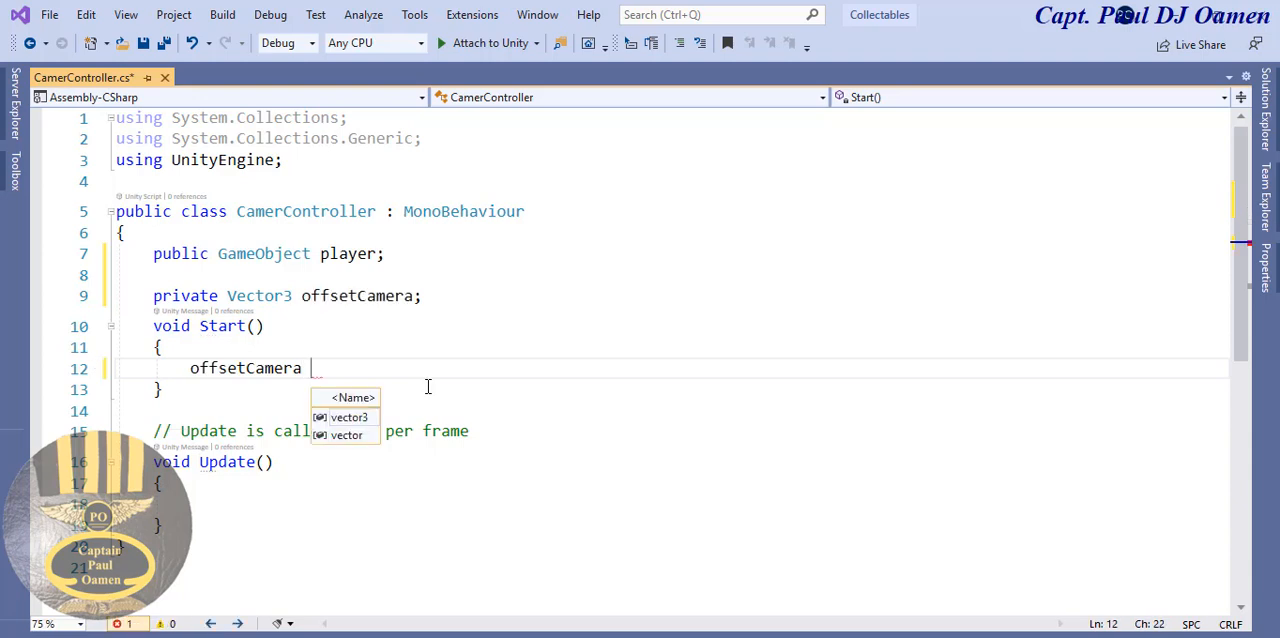
{"action": "type", "text": " tr"}
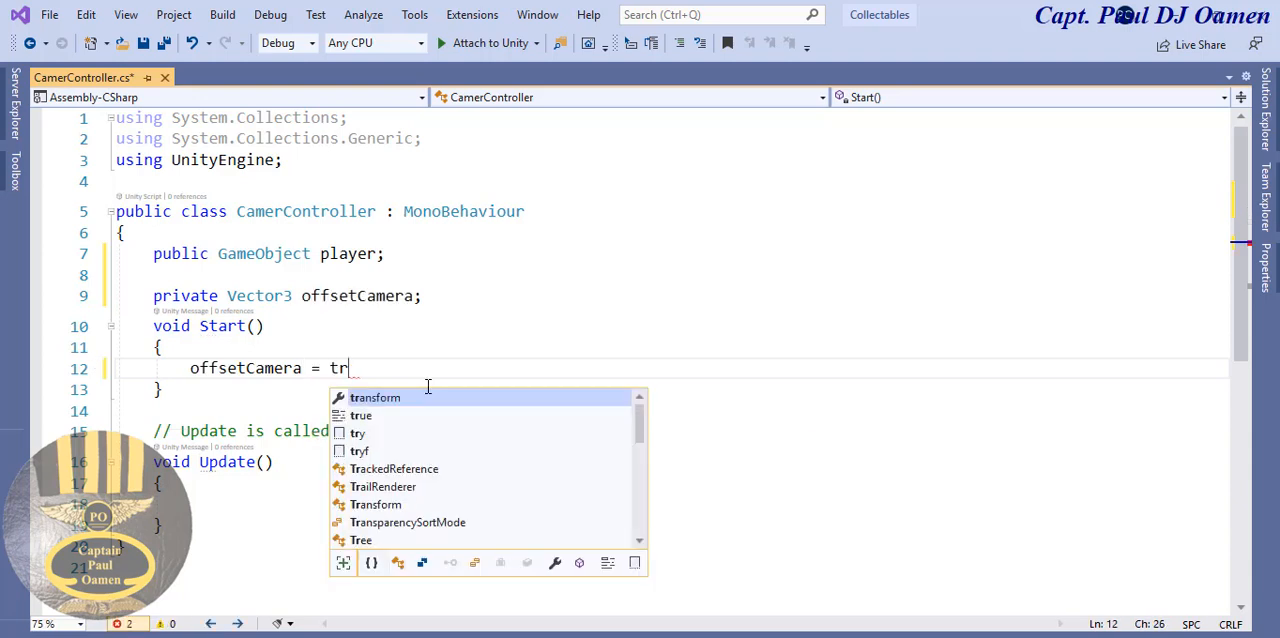
{"action": "key", "text": "Tab"}
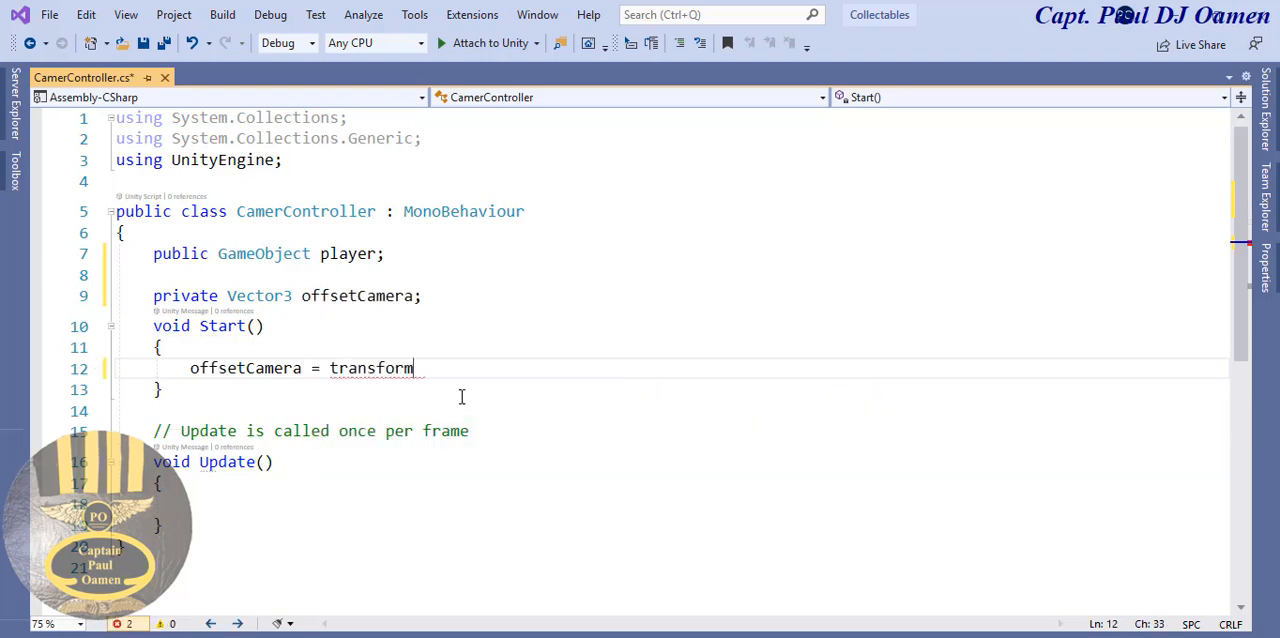
{"action": "type", "text": ".po"}
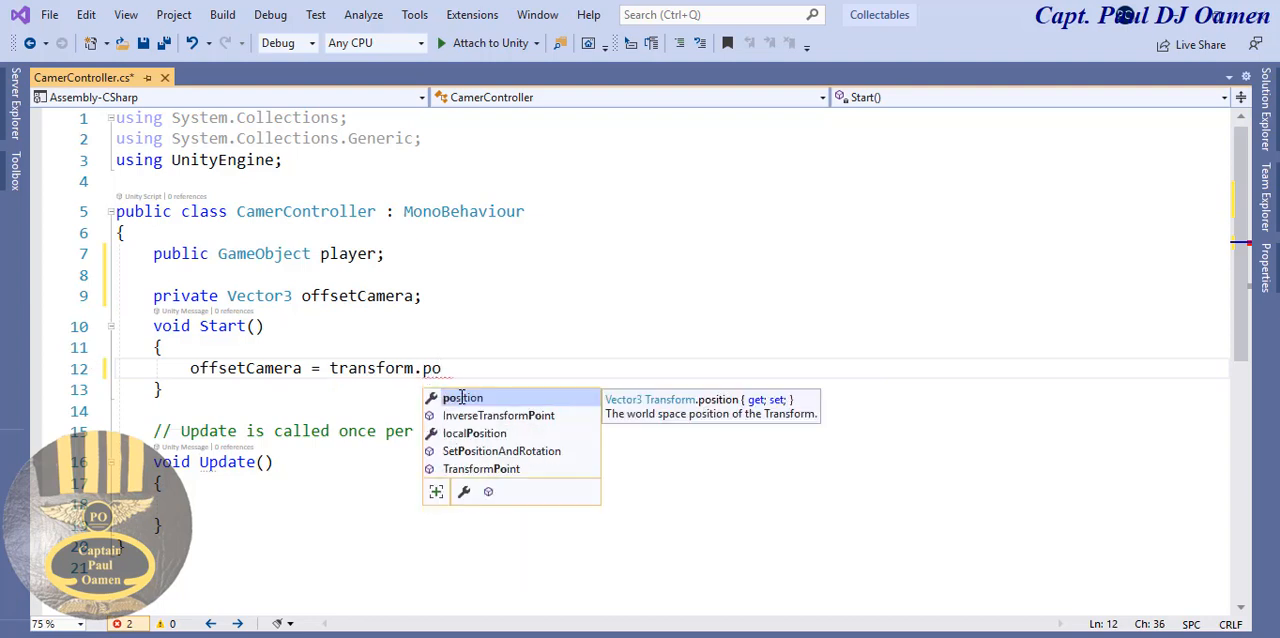
{"action": "key", "text": "Tab"}
- Complete the offsetCamera assignment in Start by subtracting player.transform.position and ending the line with a semicolon
{"action": "type", "text": "- "}
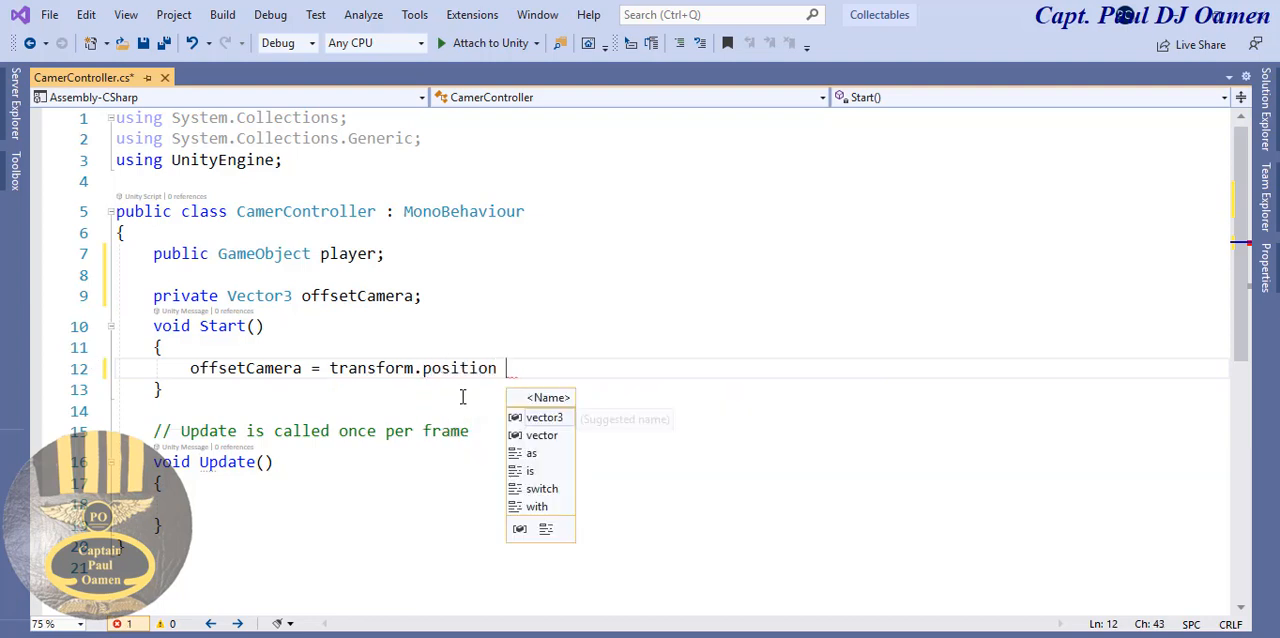
{"action": "type", "text": "player"}
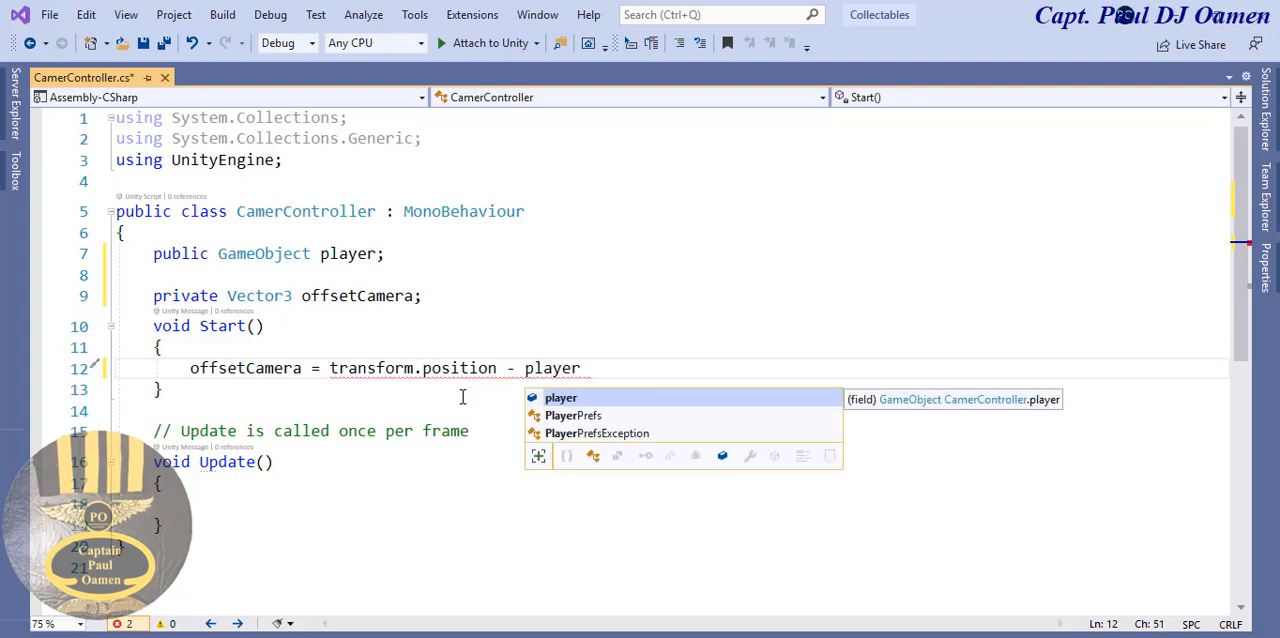
{"action": "type", "text": ".transform"}
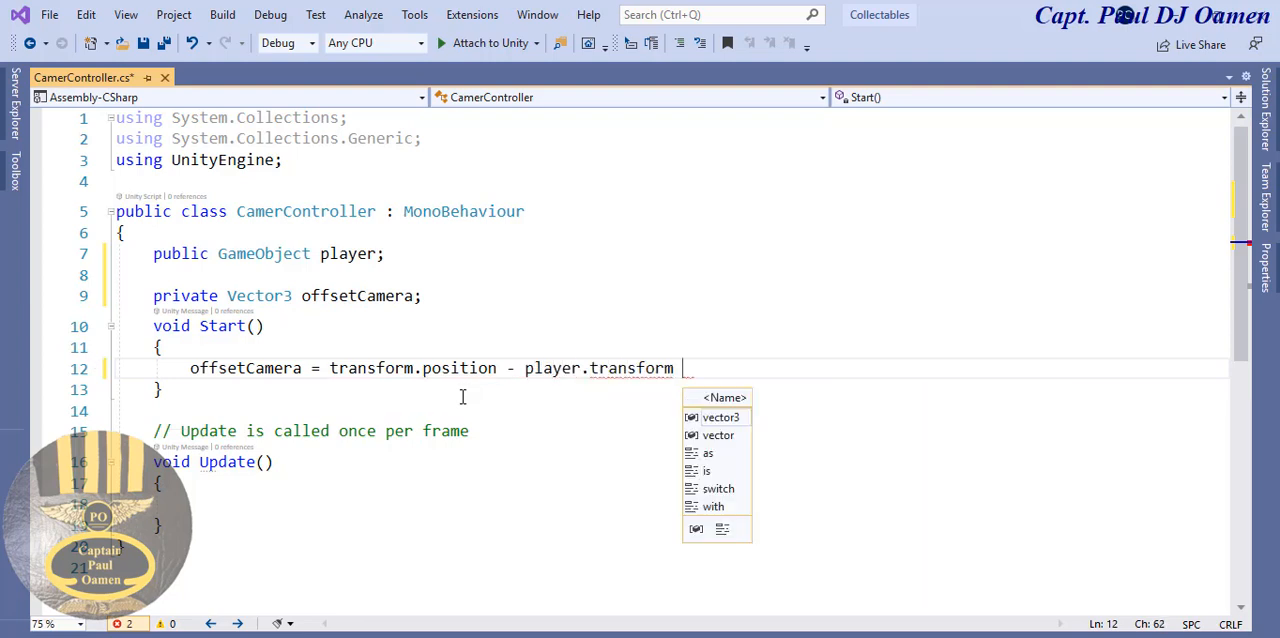
{"action": "key", "text": "BackSpace"}
{"action": "type", "text": "."}
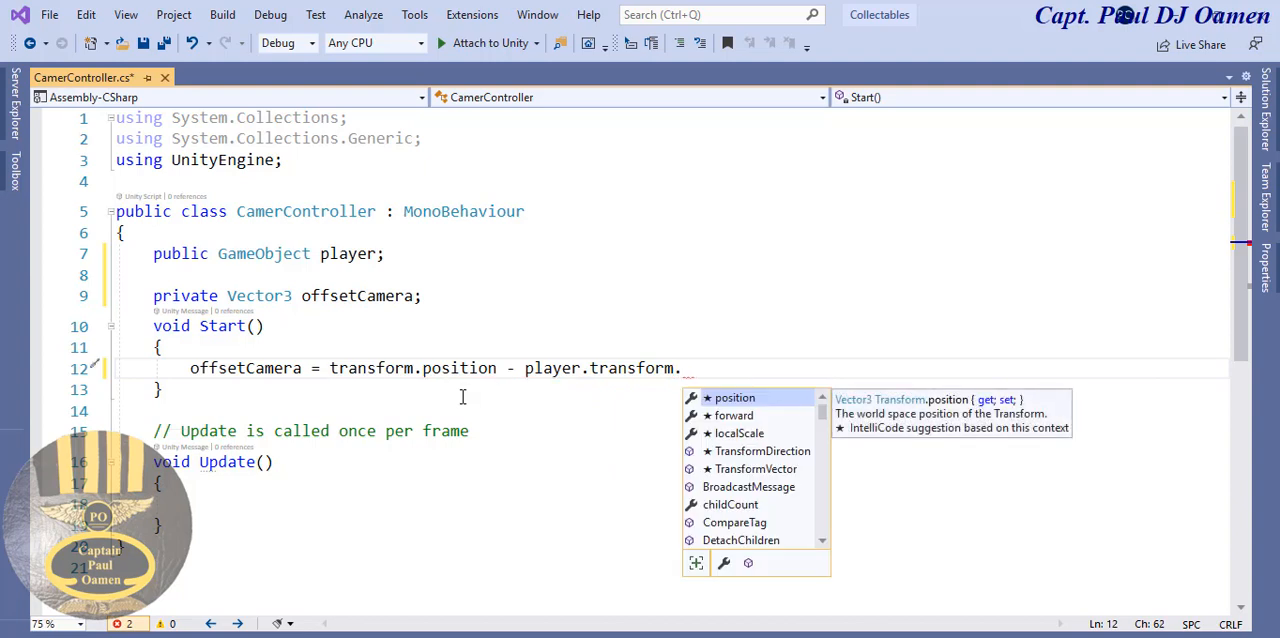
{"action": "type", "text": "po"}
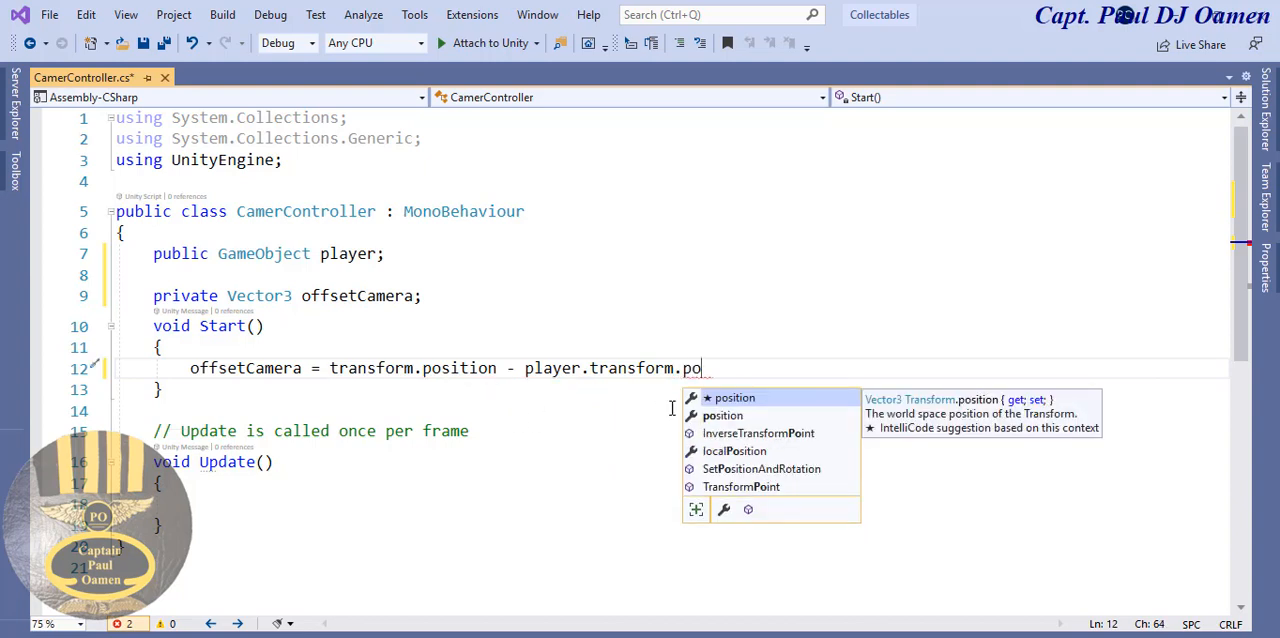
{"action": "double_click", "coordinate": [745, 399]}
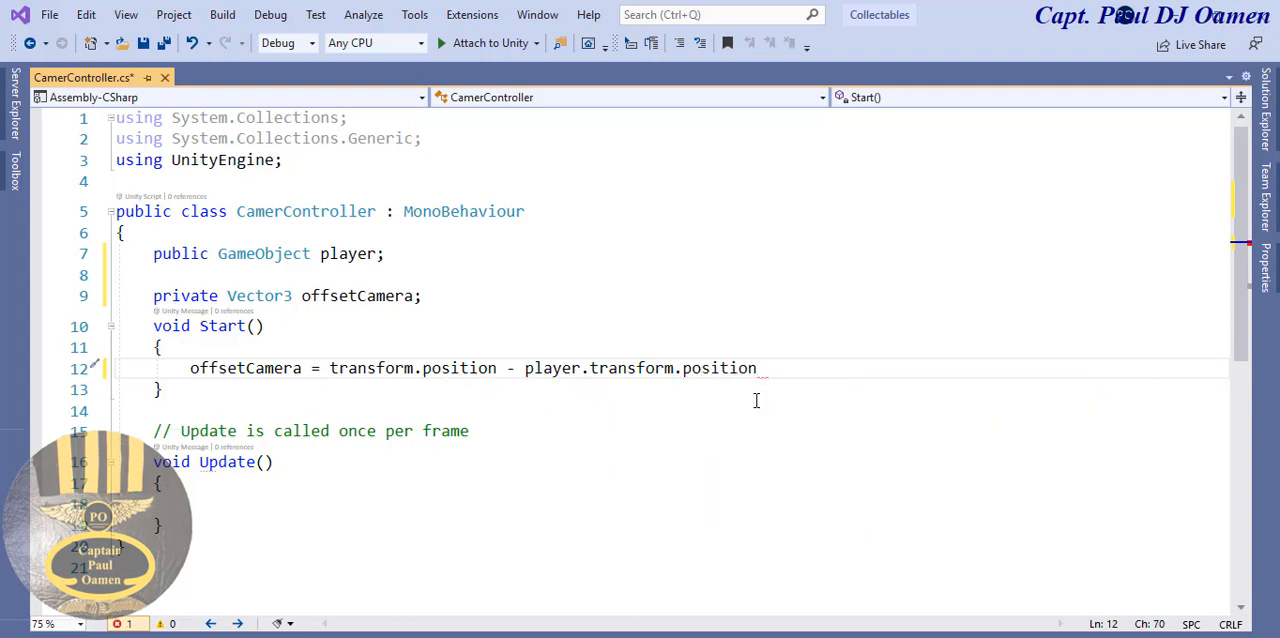
{"action": "type", "text": ";"}
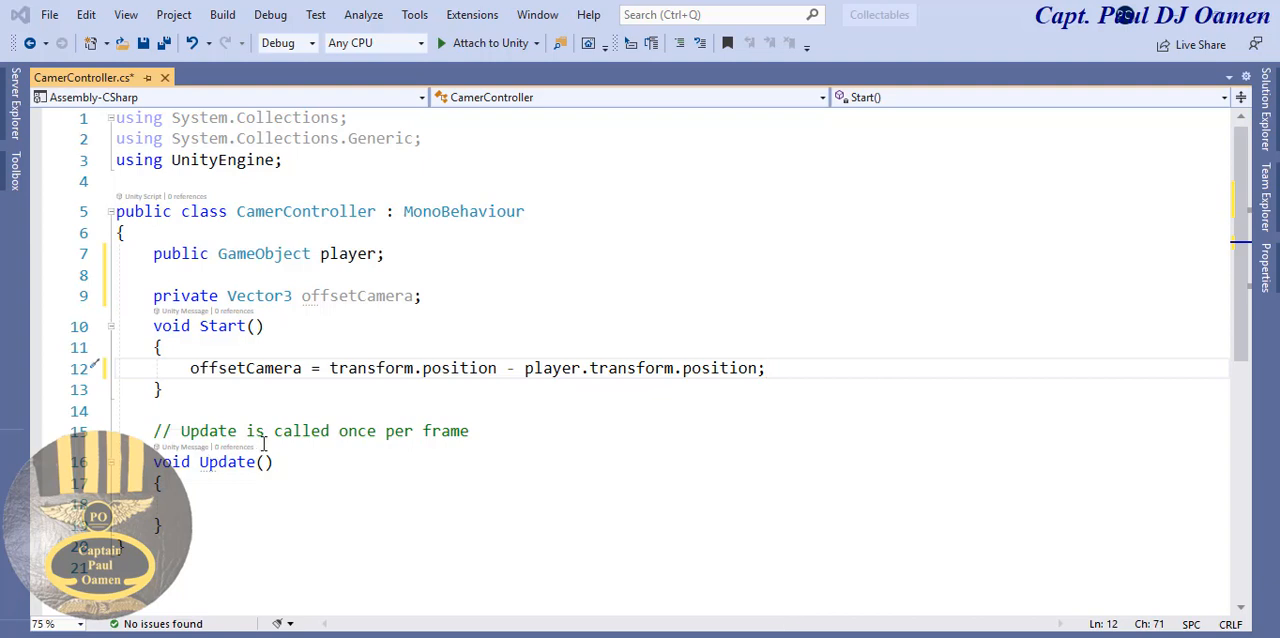
- Delete the comment above the Update method and rename the method to LateUpdate
{"action": "left_click", "coordinate": [145, 440]}
{"action": "left_click", "coordinate": [482, 430], "text": "shift"}
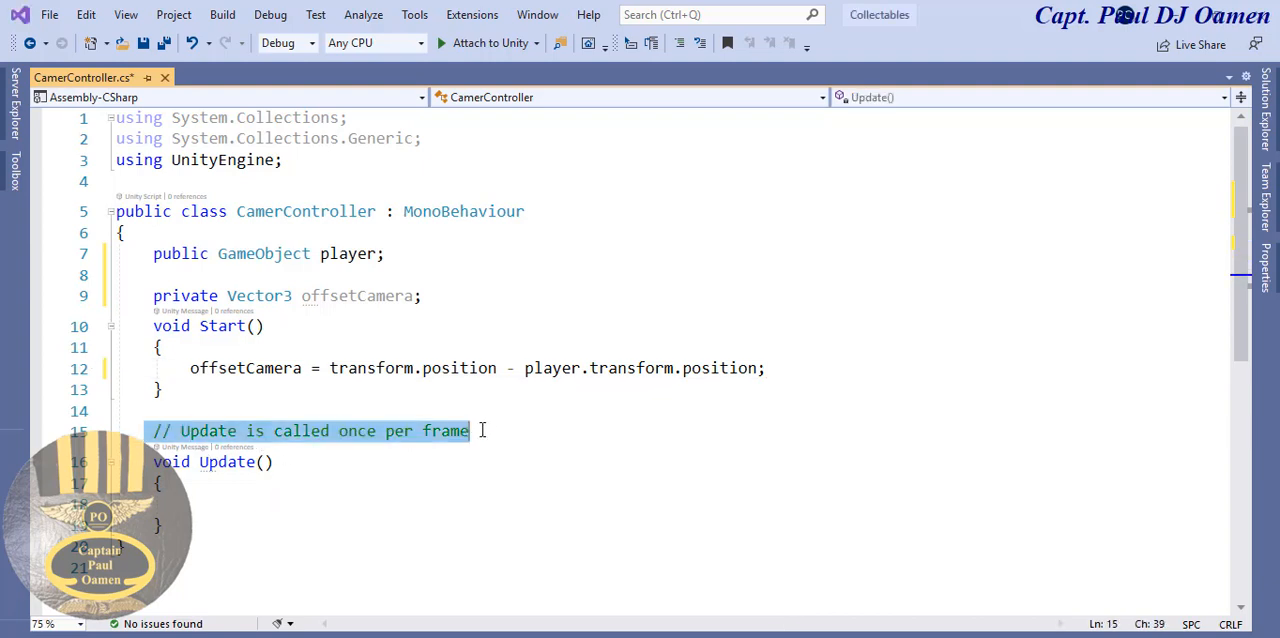
{"action": "key", "text": "Delete"}
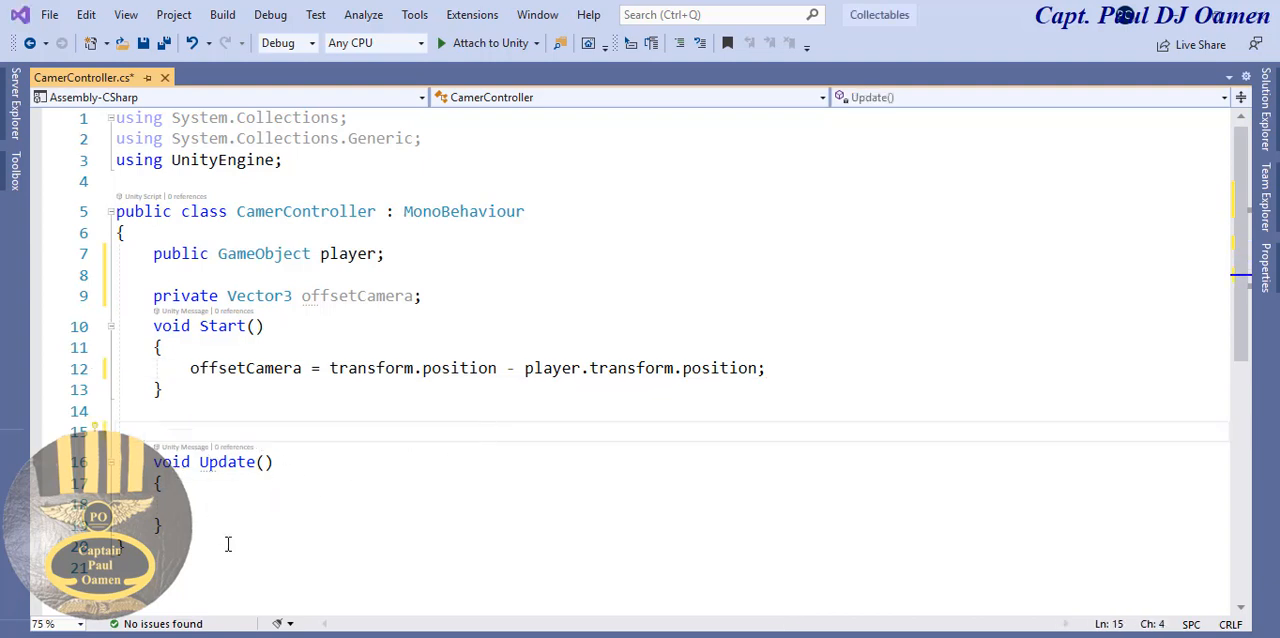
{"action": "left_click", "coordinate": [201, 464]}
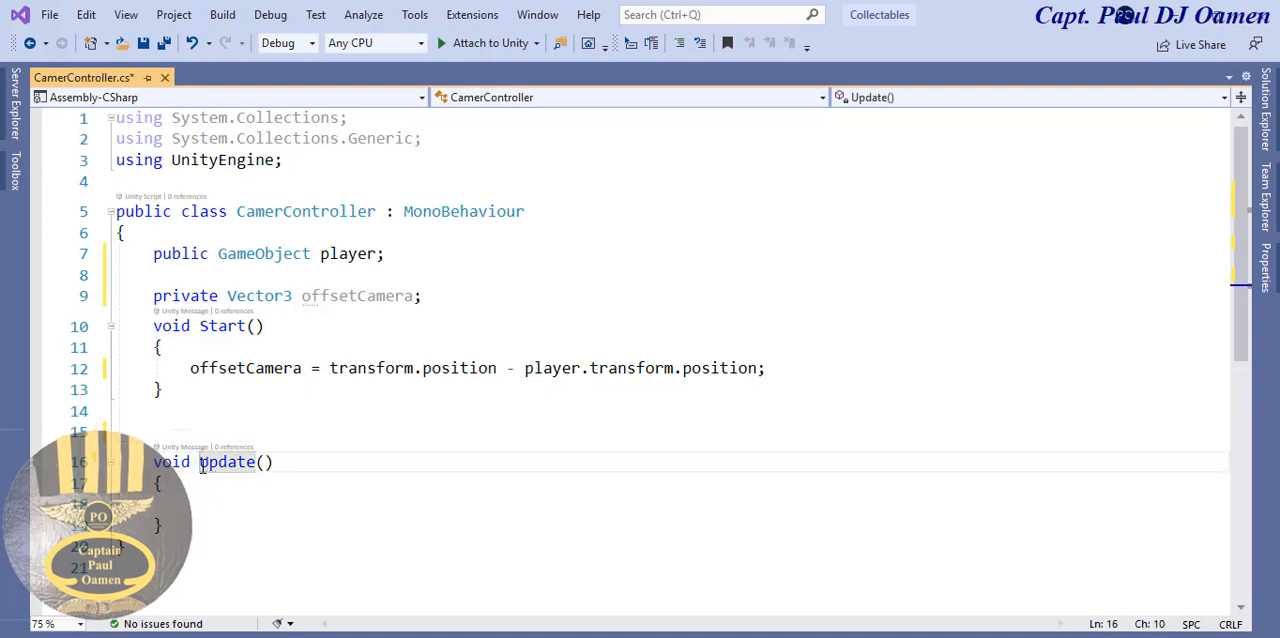
{"action": "type", "text": "Late"}
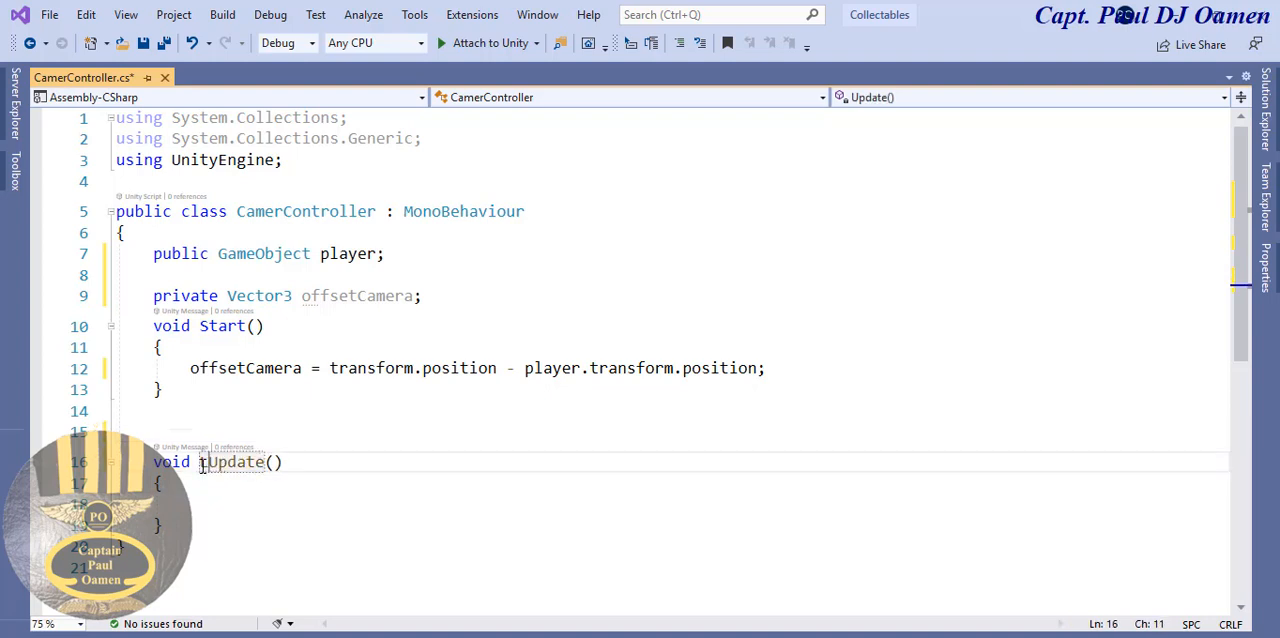
- Inside LateUpdate, write "transform.position = player.transform.position", reusing the expressions from the Start method
{"action": "left_click", "coordinate": [215, 496]}
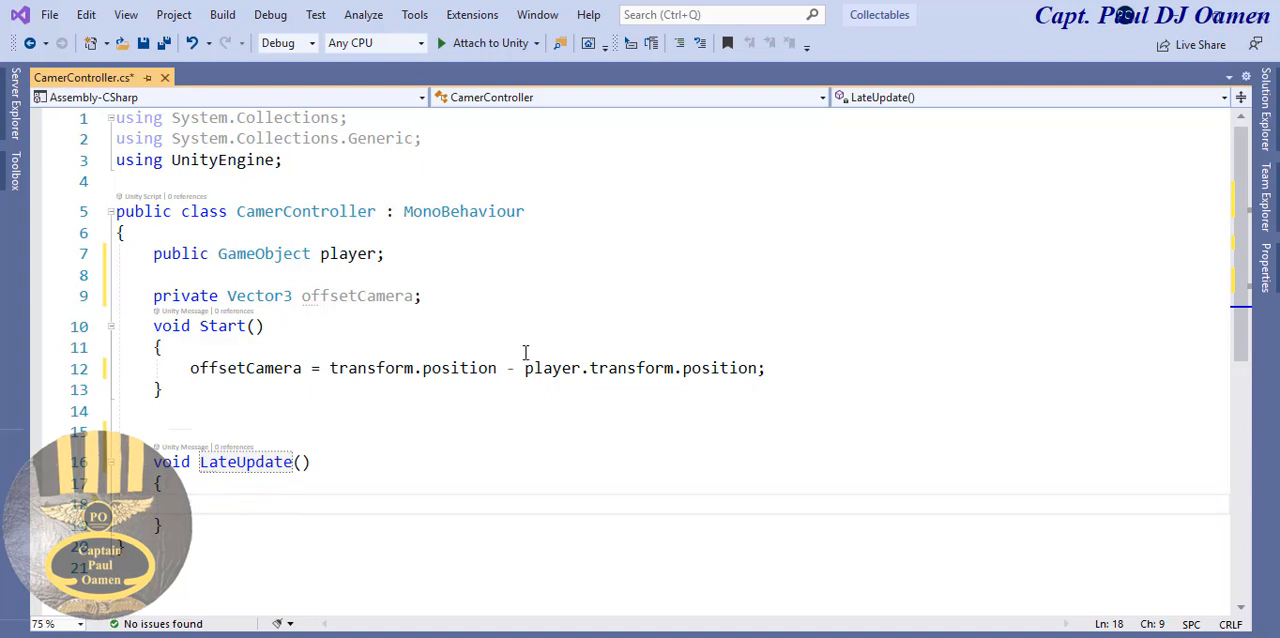
{"action": "left_click_drag", "start_coordinate": [506, 367], "coordinate": [330, 368]}
{"action": "key", "text": "ctrl+c"}
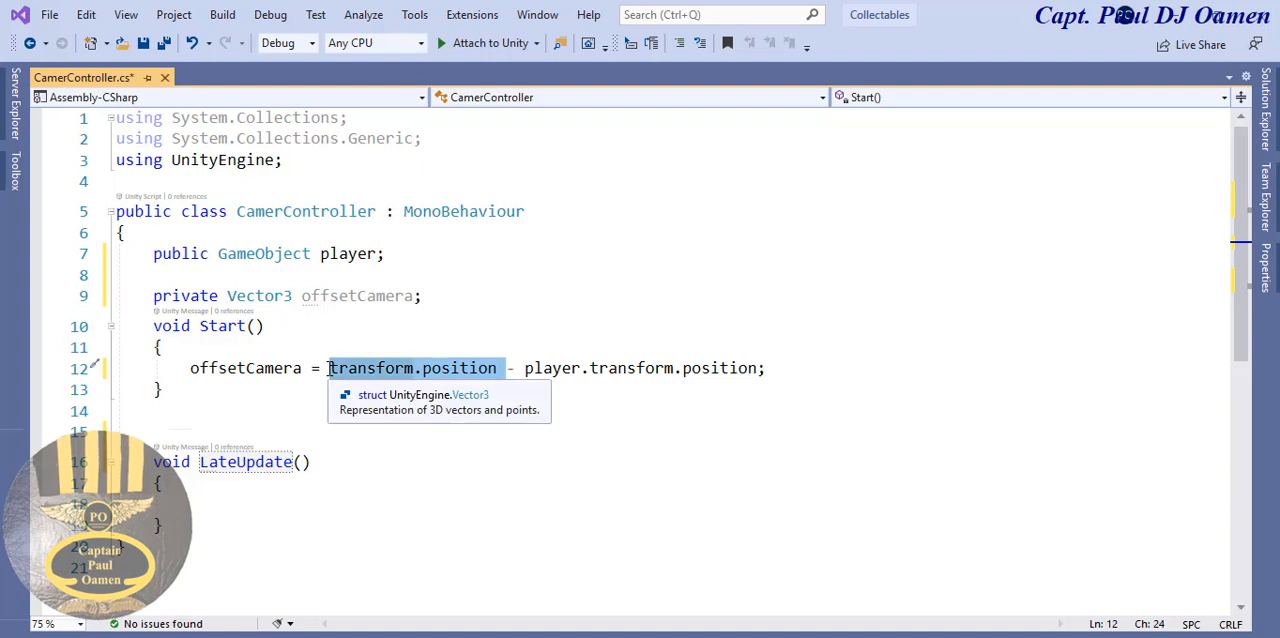
{"action": "left_click", "coordinate": [240, 503]}
{"action": "key", "text": "ctrl+v"}
{"action": "type", "text": "="}
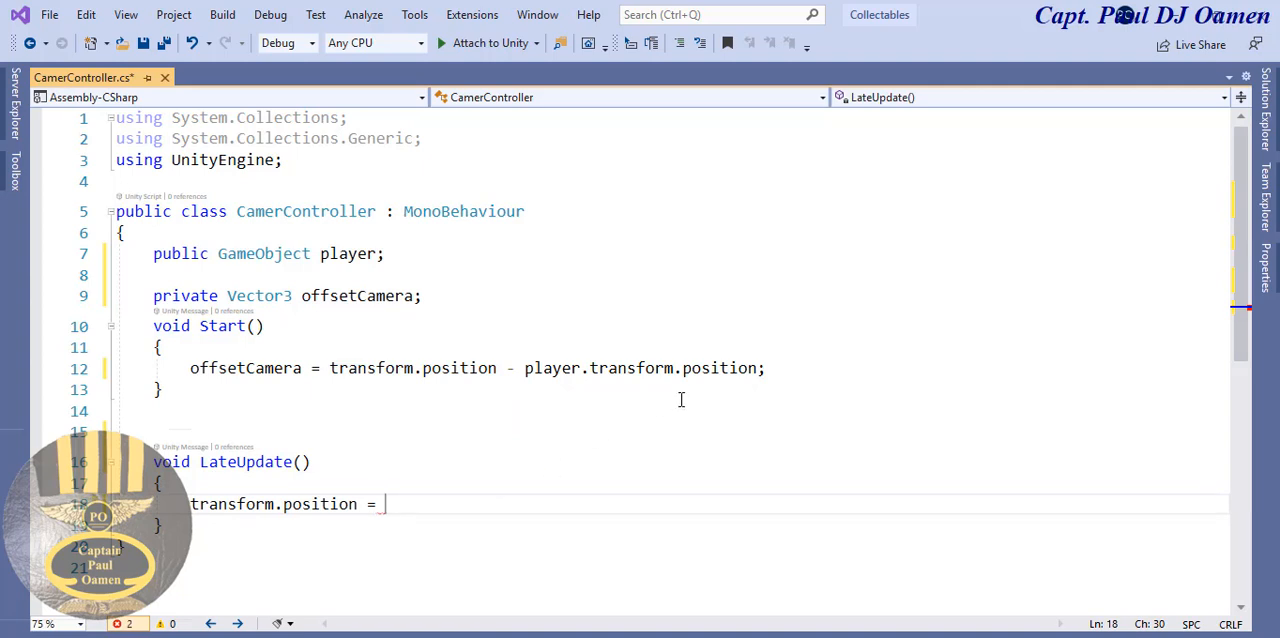
{"action": "left_click_drag", "start_coordinate": [758, 368], "coordinate": [526, 370]}
{"action": "key", "text": "ctrl+c"}
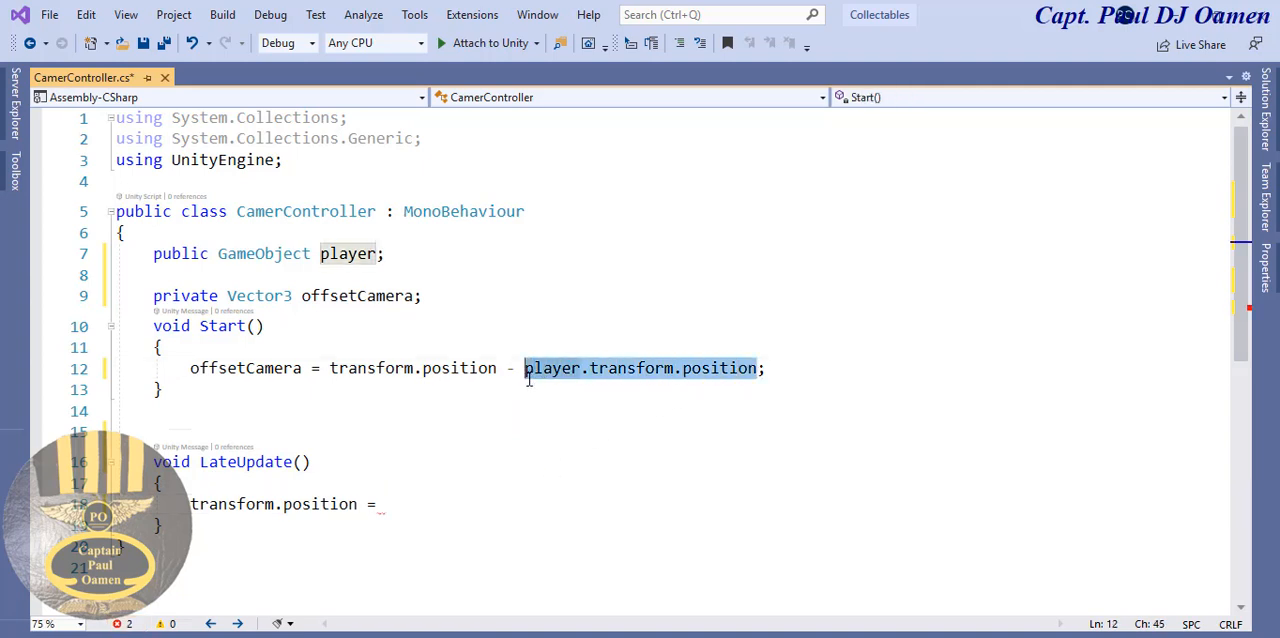
{"action": "left_click", "coordinate": [405, 503]}
{"action": "key", "text": "ctrl+v"}
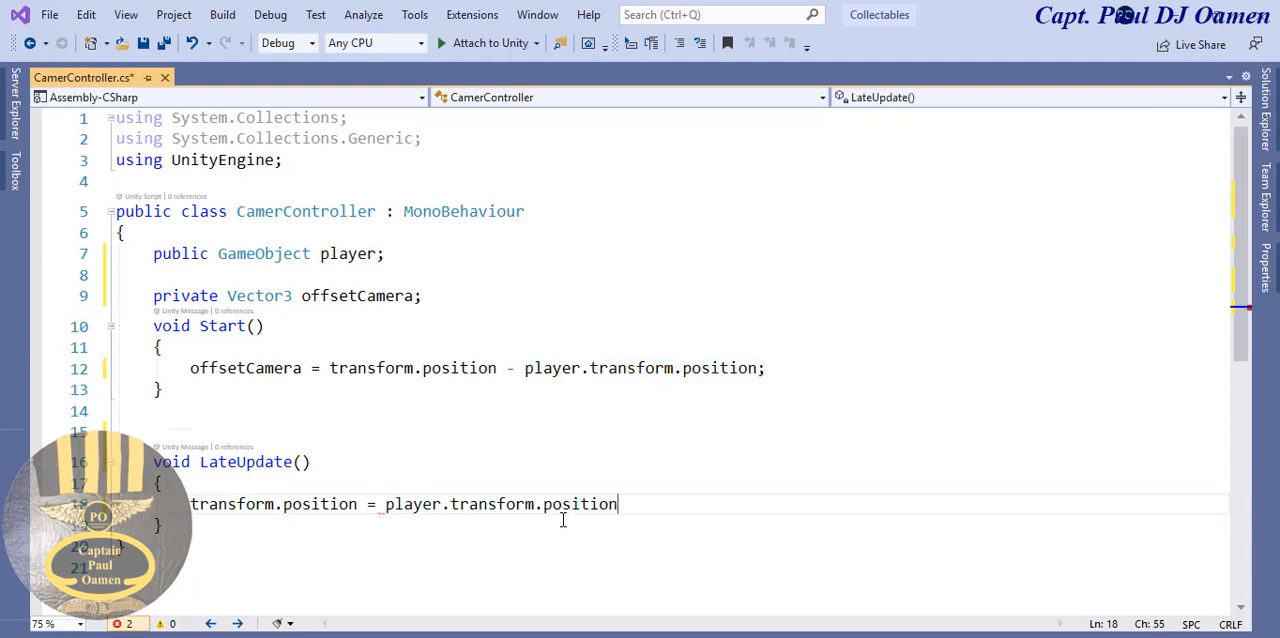
- Extend the LateUpdate assignment with "+ offsetCamera;" to complete the statement
{"action": "type", "text": "+"}
{"action": "left_click_drag", "start_coordinate": [303, 368], "coordinate": [190, 368]}
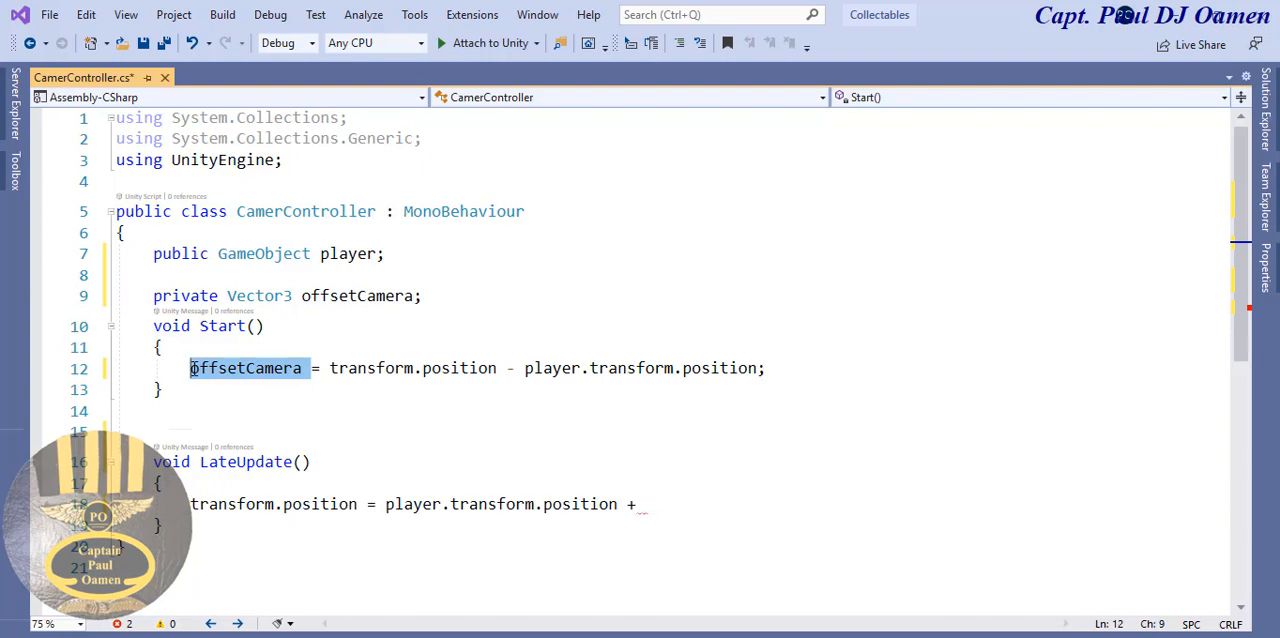
{"action": "left_click", "coordinate": [677, 506]}
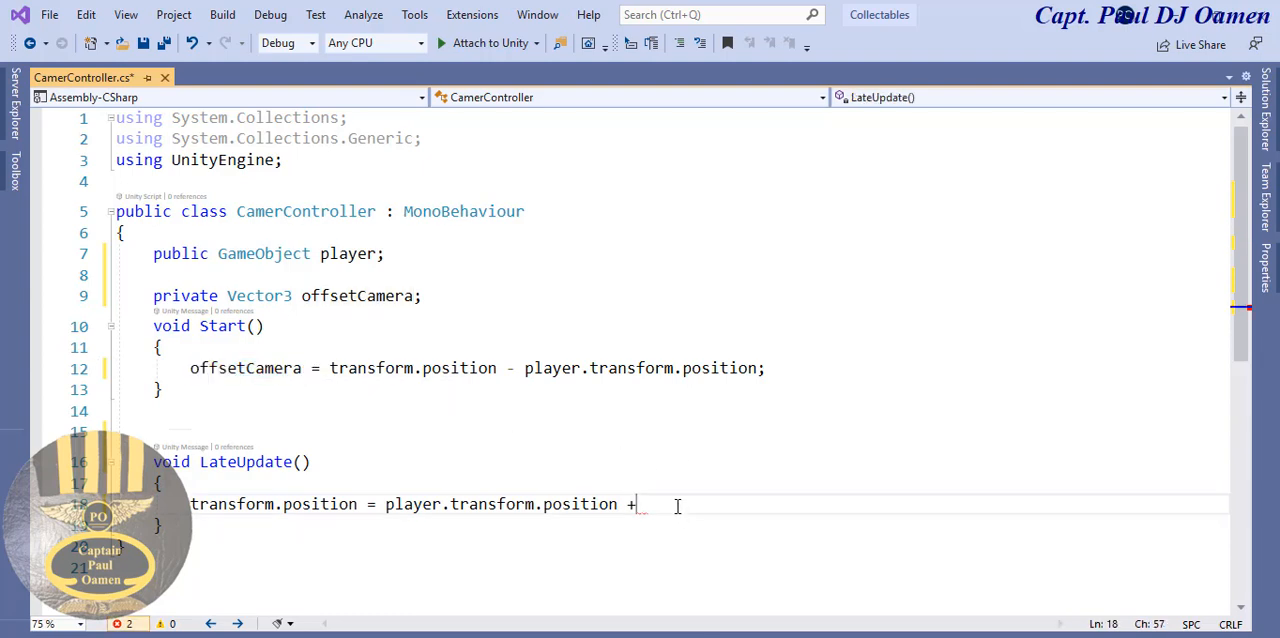
{"action": "type", "text": "offsetCamera;"}
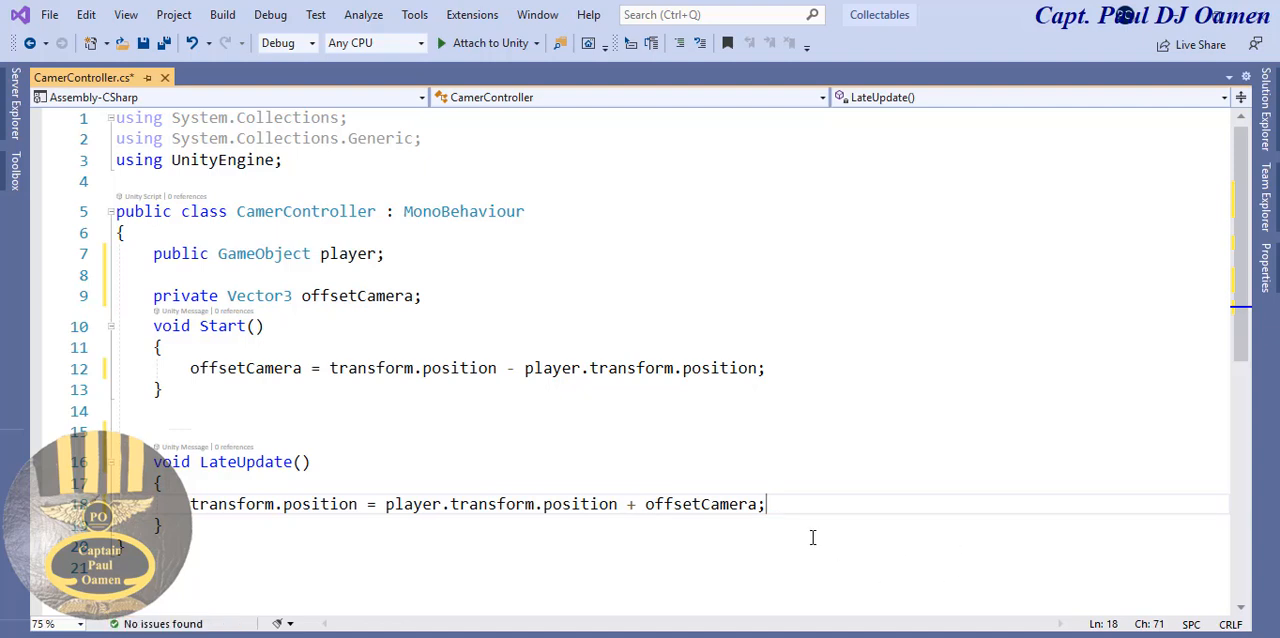
- Remove the extra blank line after the Start method and save the CamerController script
{"action": "left_click", "coordinate": [172, 389]}
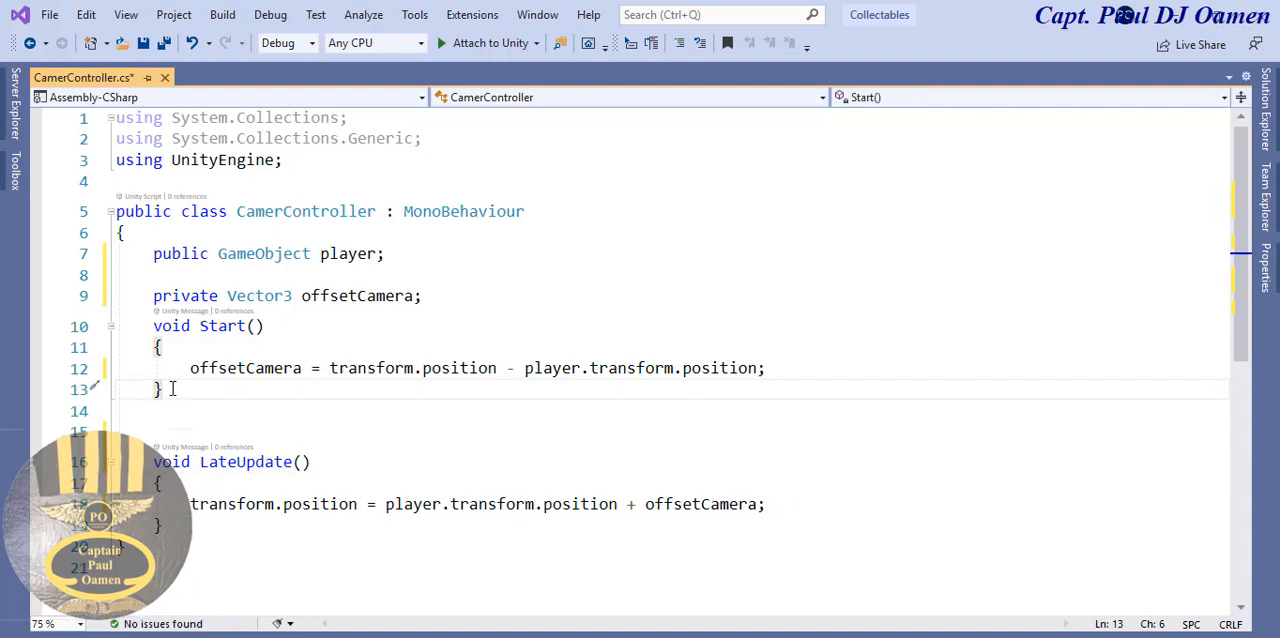
{"action": "key", "text": "Delete"}
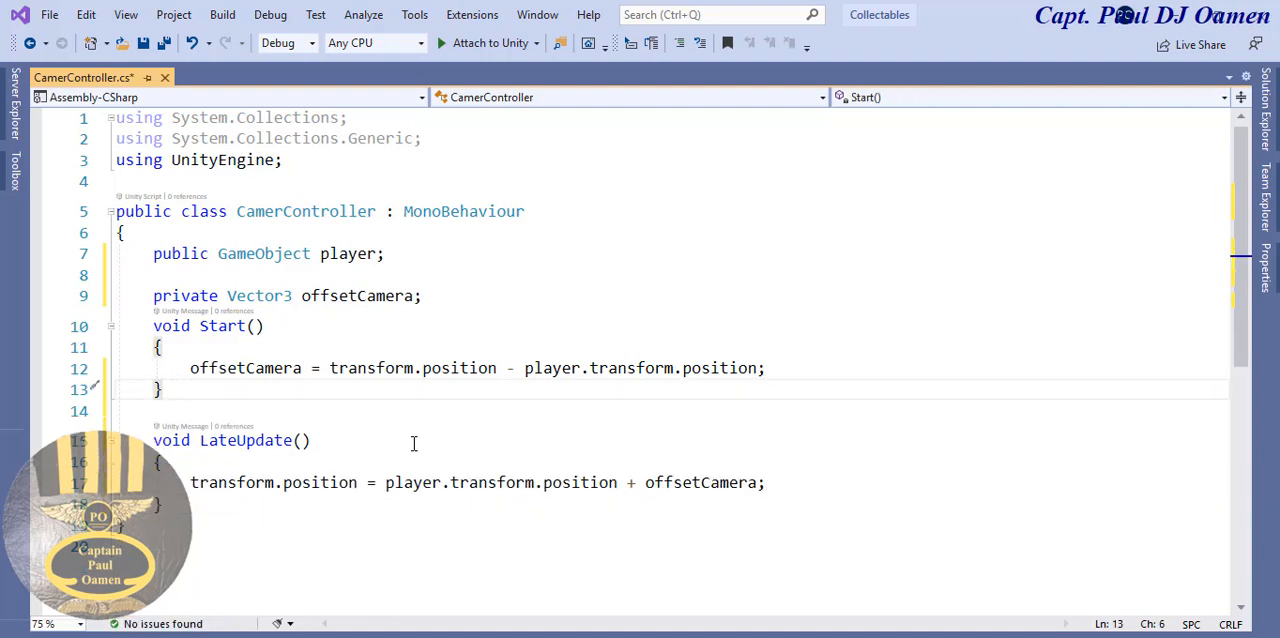
{"action": "left_click", "coordinate": [142, 44]}
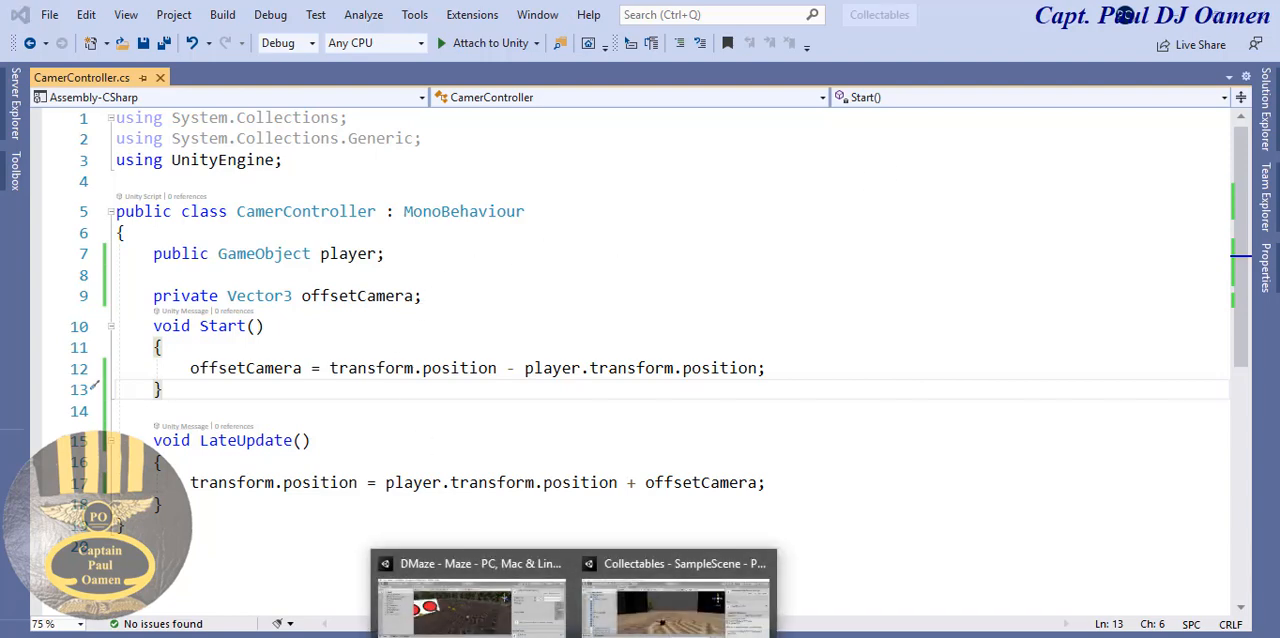
- Switch to the Collectables project in Unity and attach the CamerController script to the Main Camera
{"action": "left_click", "coordinate": [671, 614]}
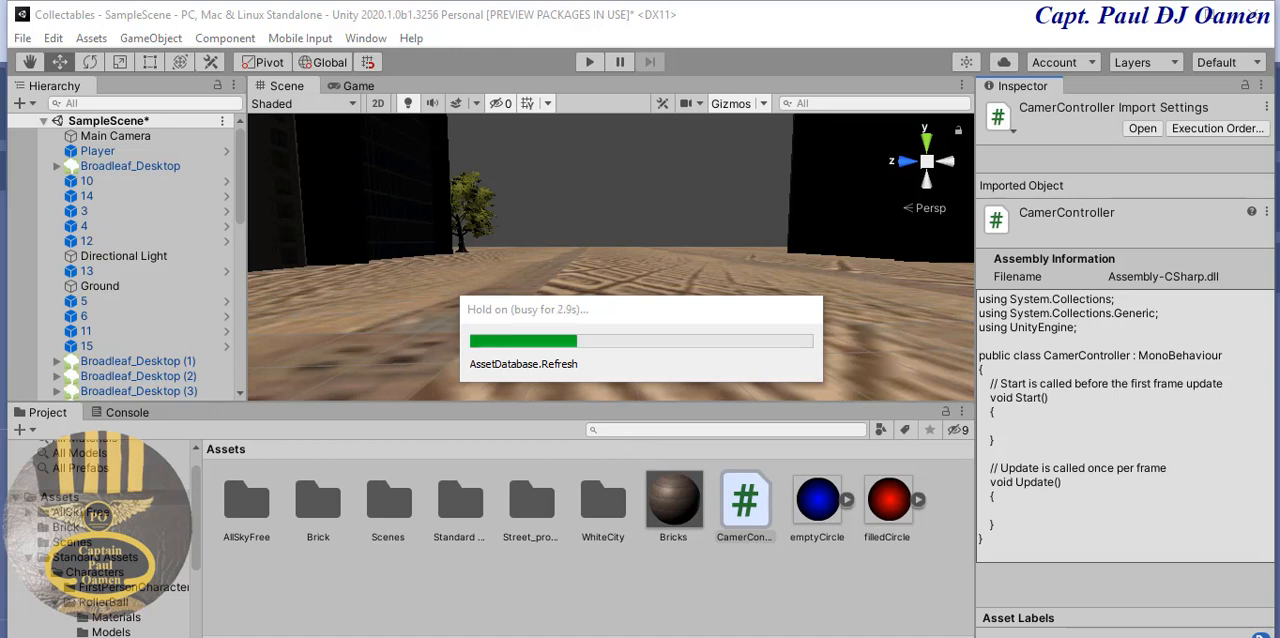
{"action": "left_click", "coordinate": [115, 136]}
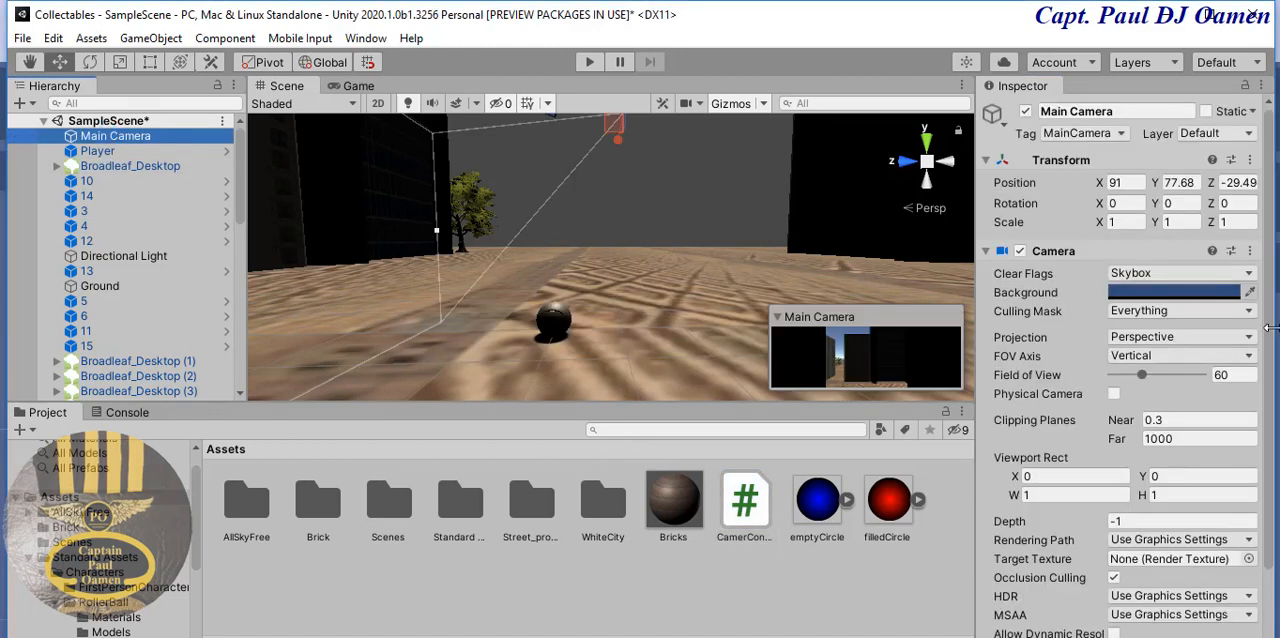
{"action": "scroll", "coordinate": [1275, 520], "scroll_direction": "down", "scroll_amount": 3}
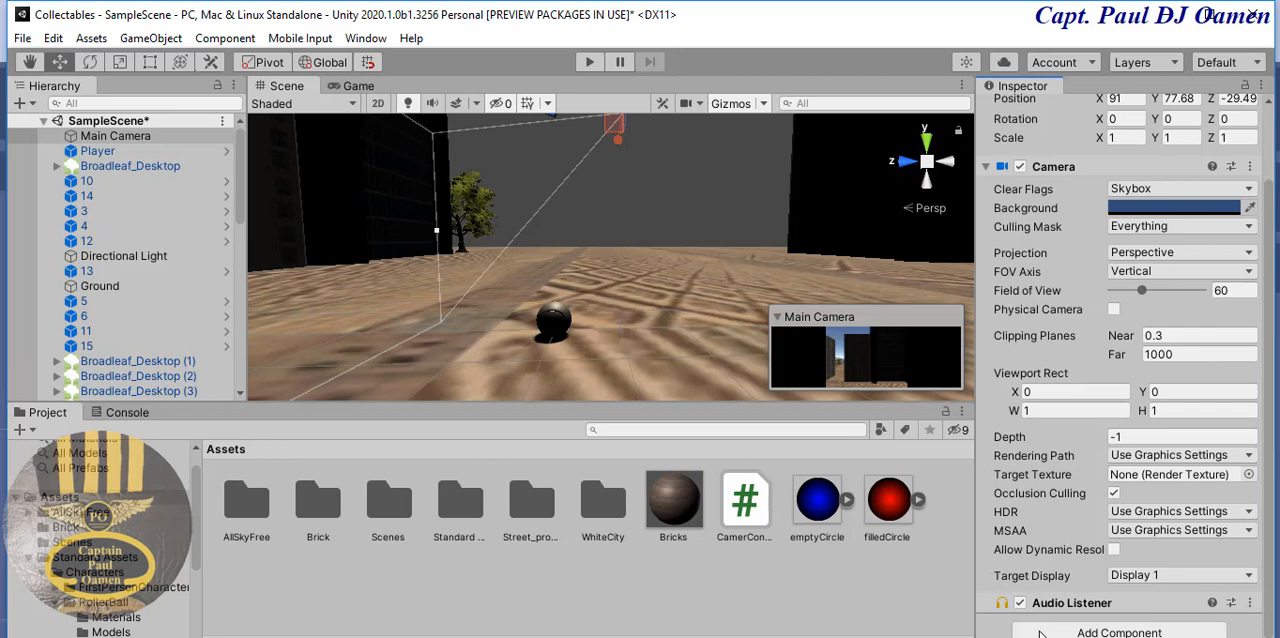
{"action": "left_click_drag", "start_coordinate": [745, 517], "coordinate": [147, 140]}
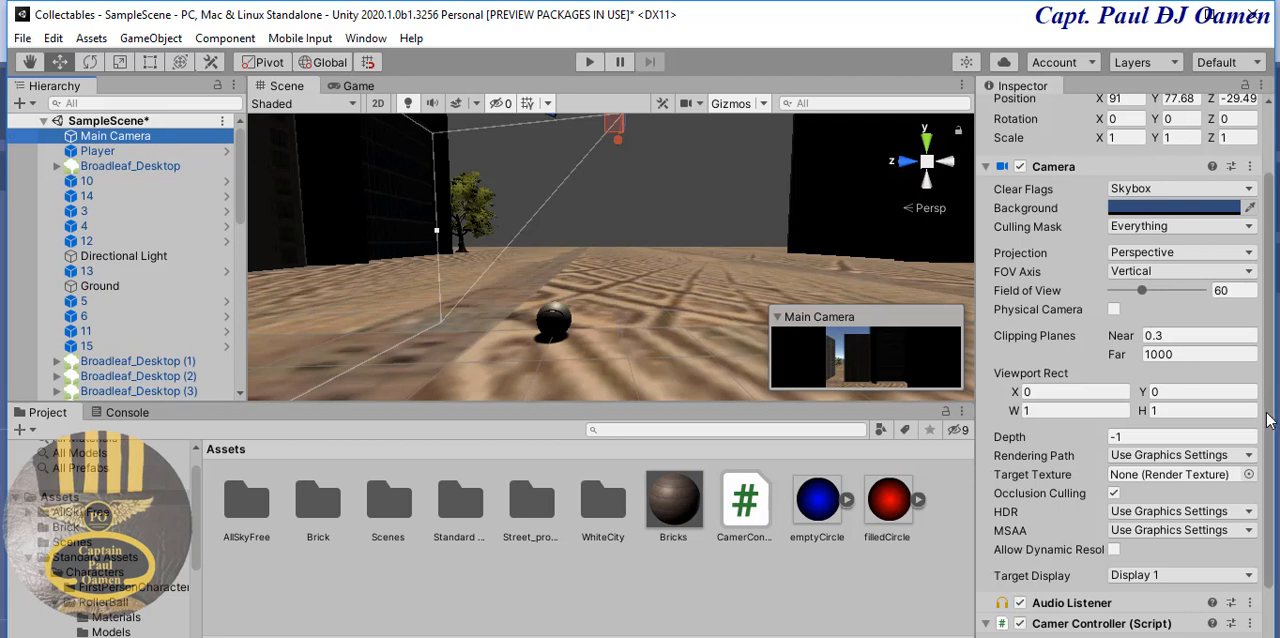
- Assign the Player object from the scene to the Player field of the Main Camera's Camer Controller script
{"action": "scroll", "coordinate": [1270, 418], "scroll_direction": "down", "scroll_amount": 2}
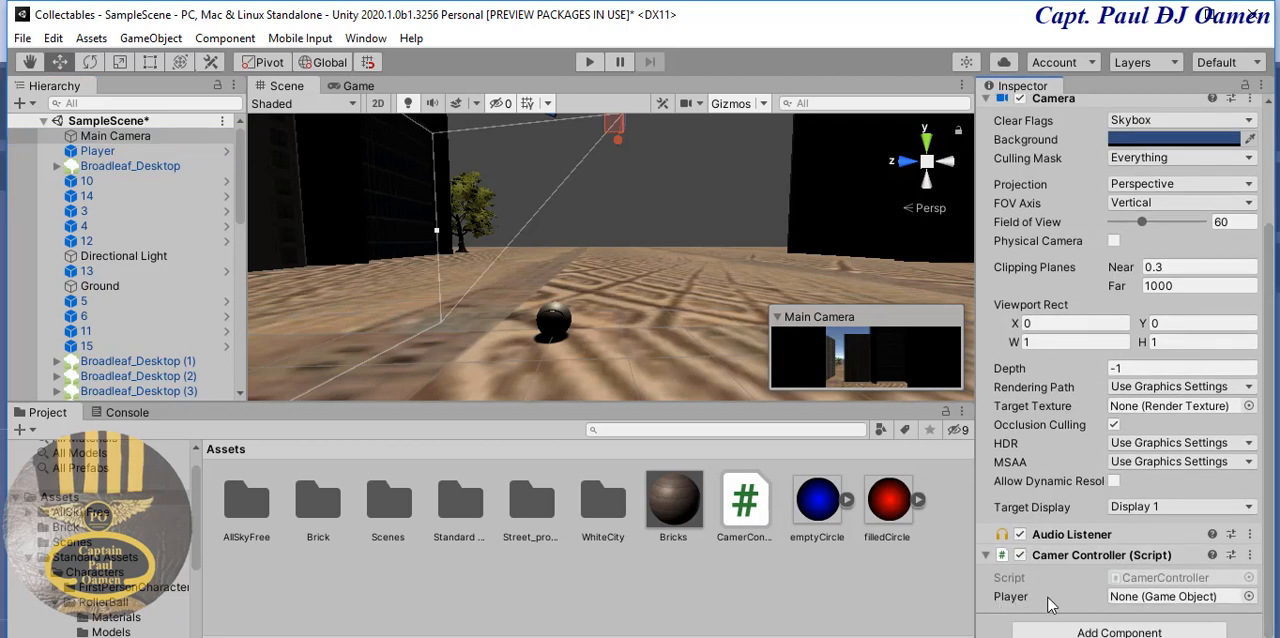
{"action": "left_click", "coordinate": [554, 316]}
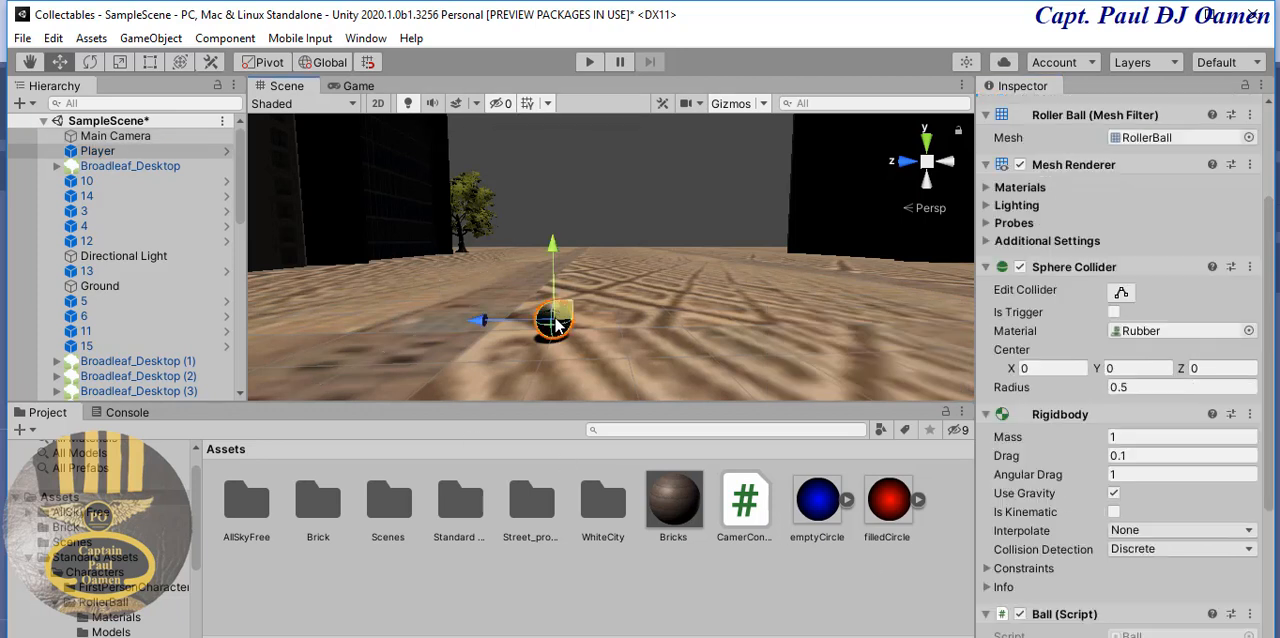
{"action": "left_click", "coordinate": [112, 140]}
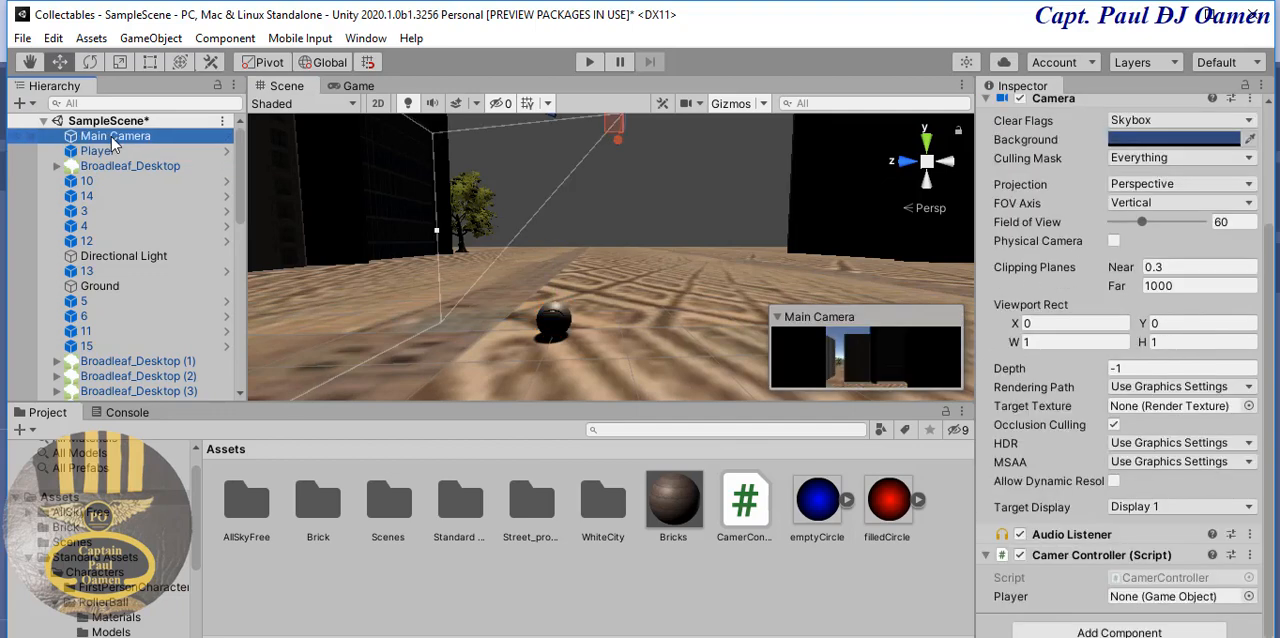
{"action": "scroll", "coordinate": [1270, 290], "scroll_direction": "up", "scroll_amount": 5}
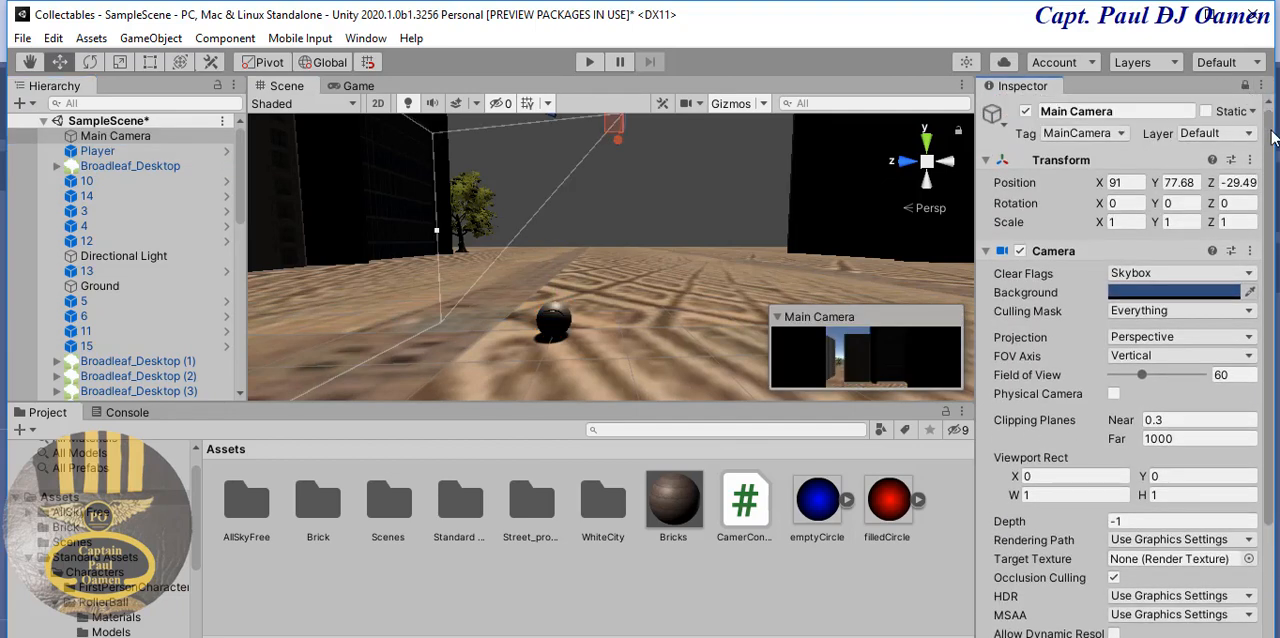
{"action": "scroll", "coordinate": [1272, 270], "scroll_direction": "down", "scroll_amount": 3}
{"action": "scroll", "coordinate": [1272, 270], "scroll_direction": "down", "scroll_amount": 1}
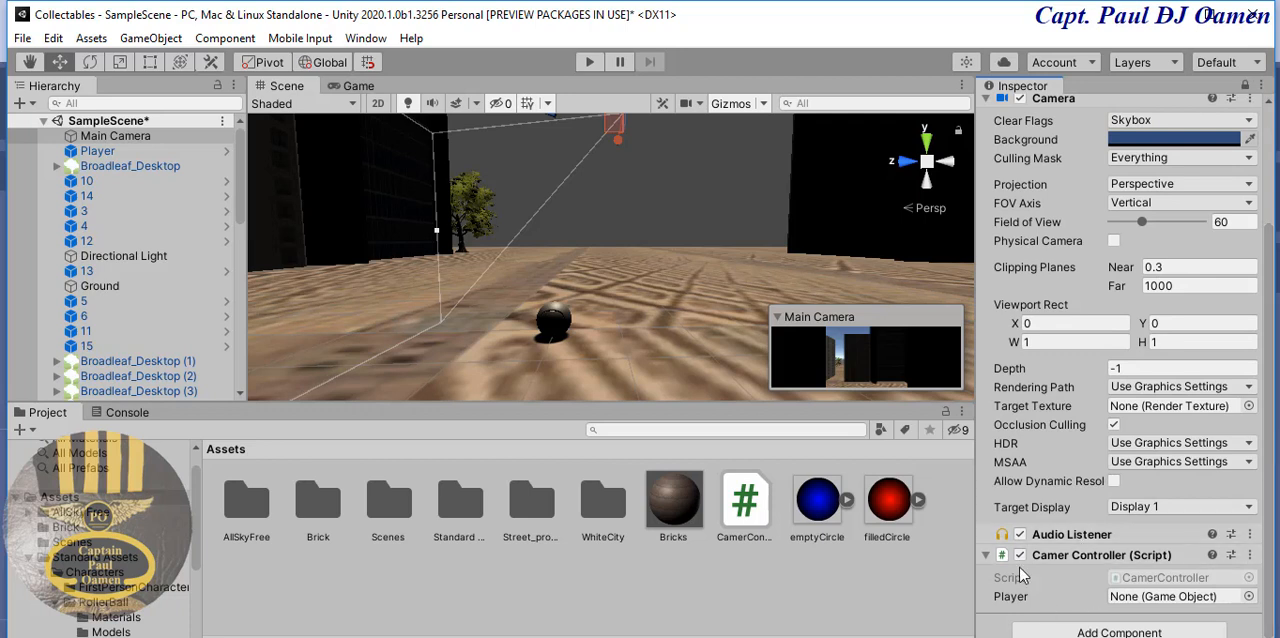
{"action": "left_click_drag", "start_coordinate": [104, 152], "coordinate": [1172, 605]}
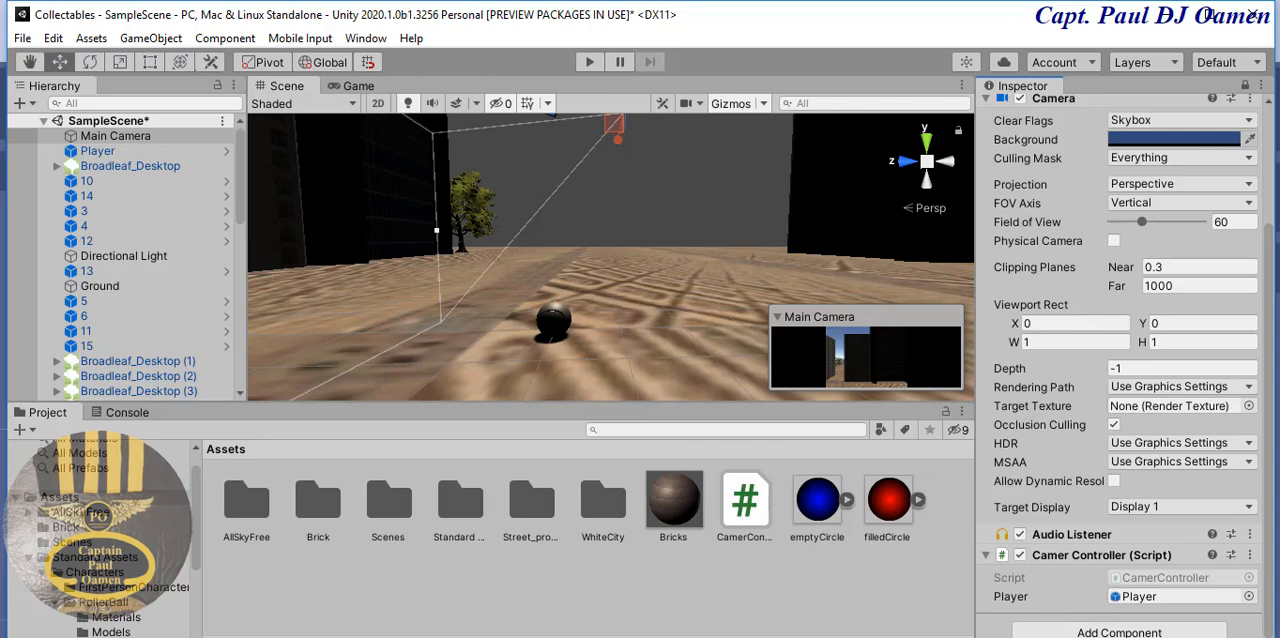
- Play the scene to test how the camera follows the rolling ball, and stop it again
{"action": "key", "text": "ctrl+p"}
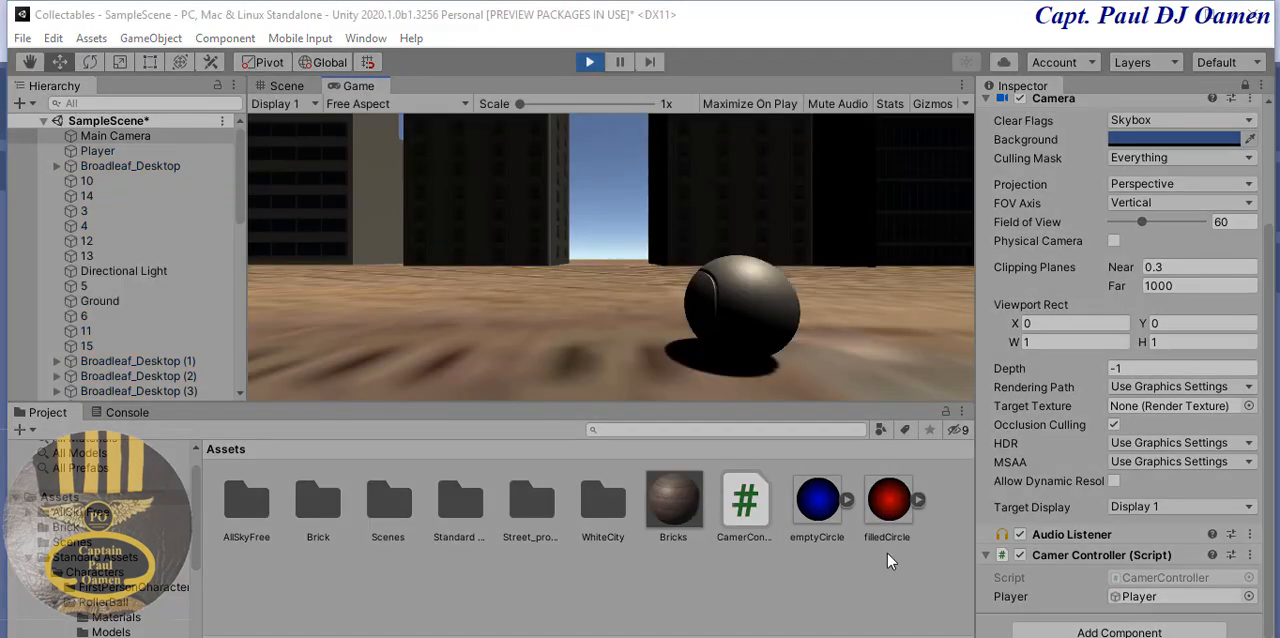
{"action": "left_click", "coordinate": [888, 328]}
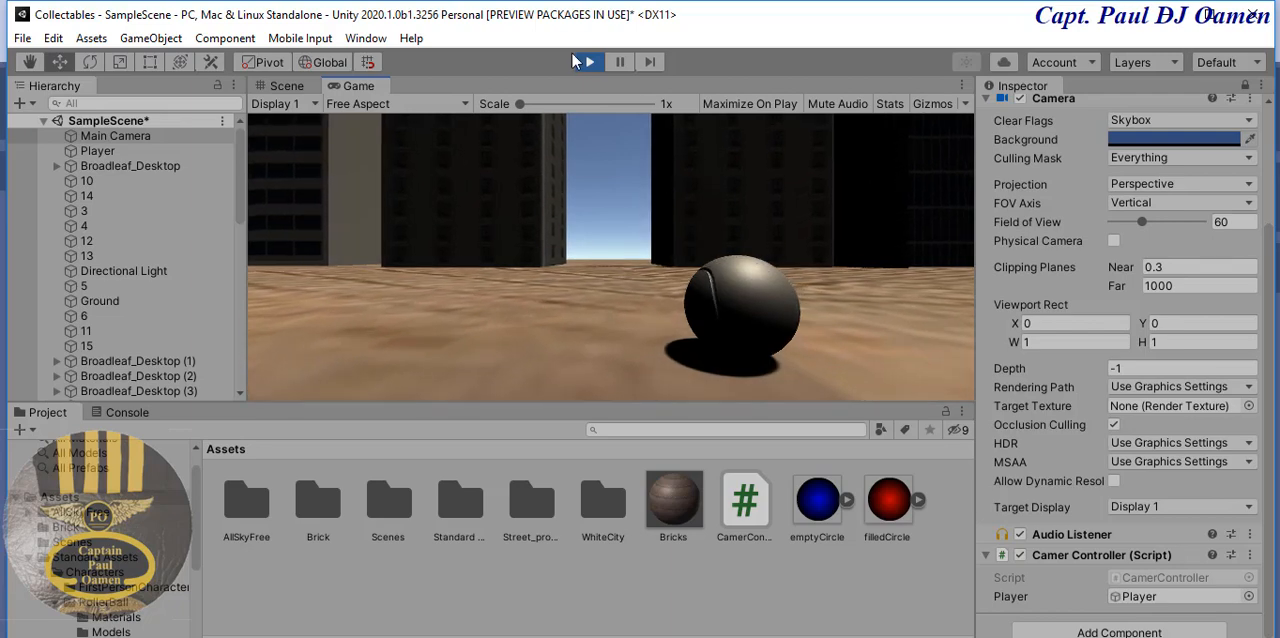
{"action": "key", "text": "ctrl+p"}
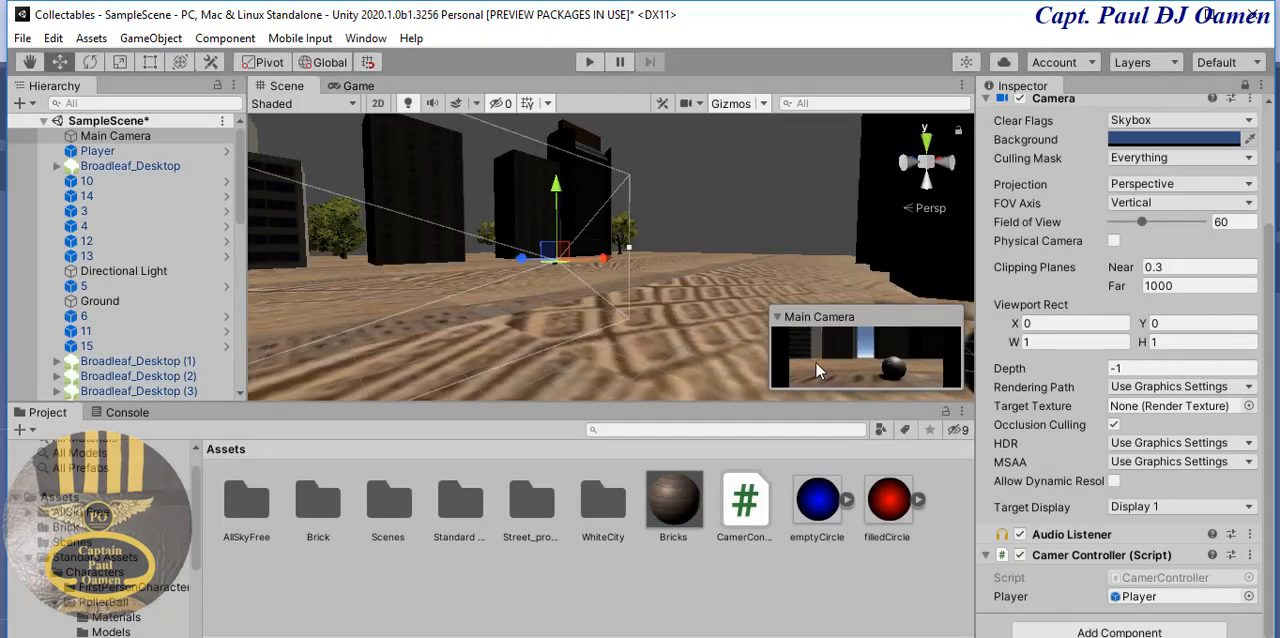
- In the Player's Ball script, set Move Power to 80, Jump Power to 1 and Max Angular Velocity to 50
{"action": "left_click", "coordinate": [130, 151]}
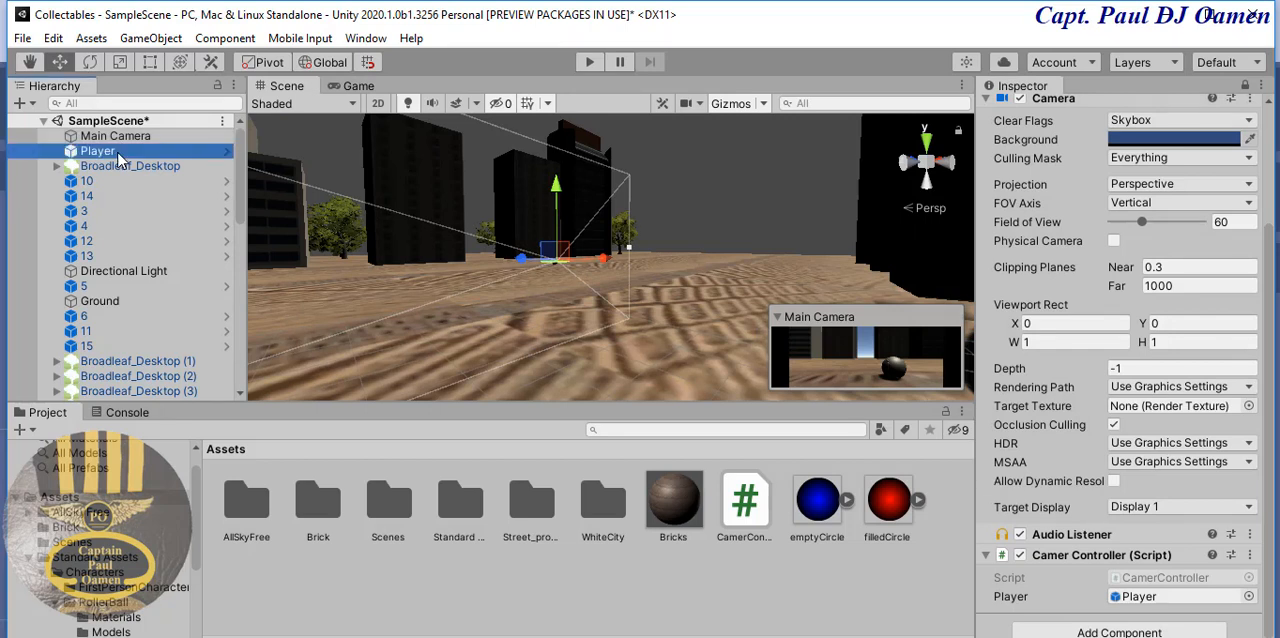
{"action": "left_click", "coordinate": [1268, 423]}
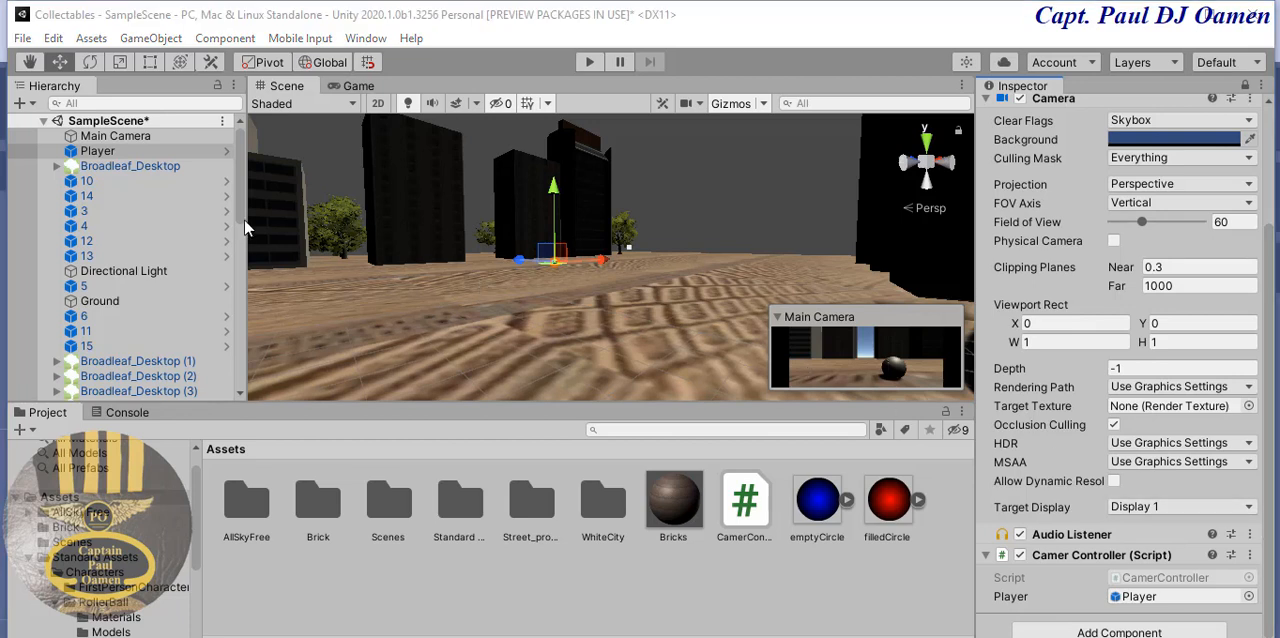
{"action": "left_click", "coordinate": [118, 150]}
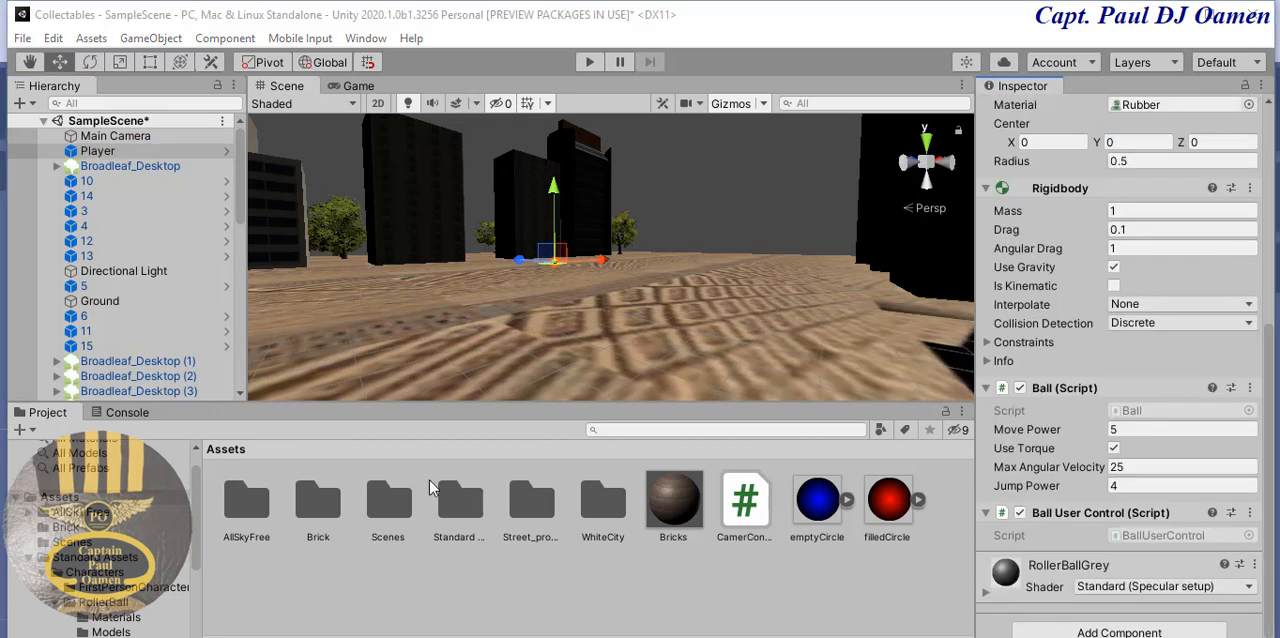
{"action": "left_click", "coordinate": [1130, 429]}
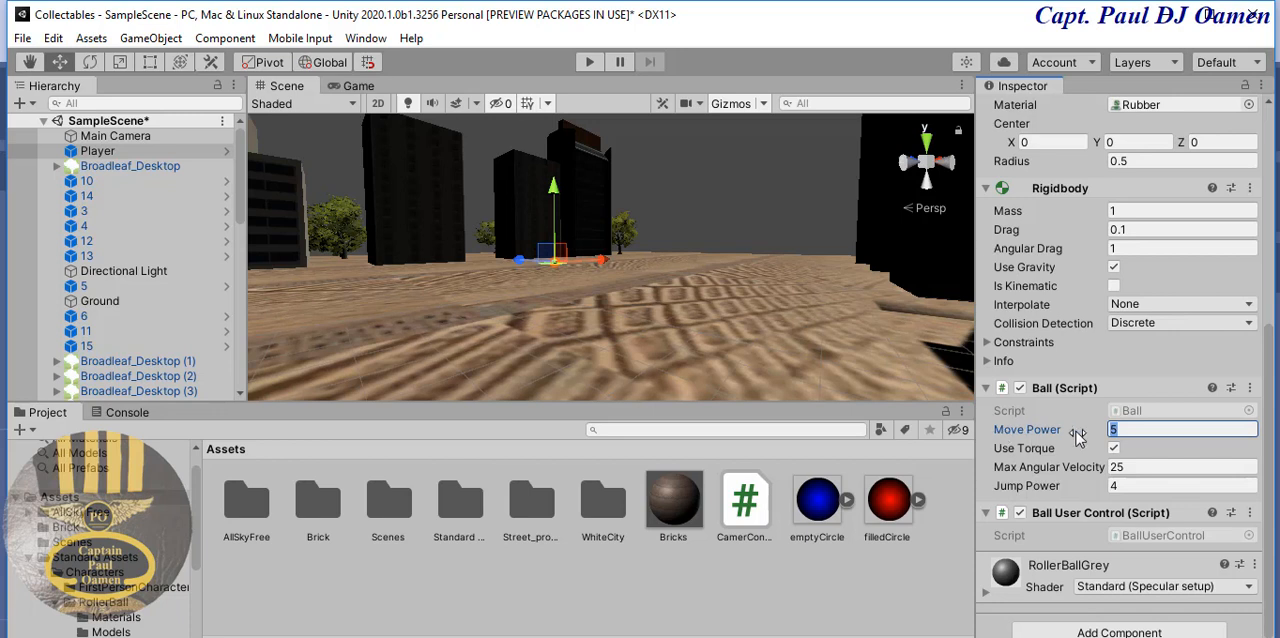
{"action": "double_click", "coordinate": [1124, 426]}
{"action": "type", "text": "80"}
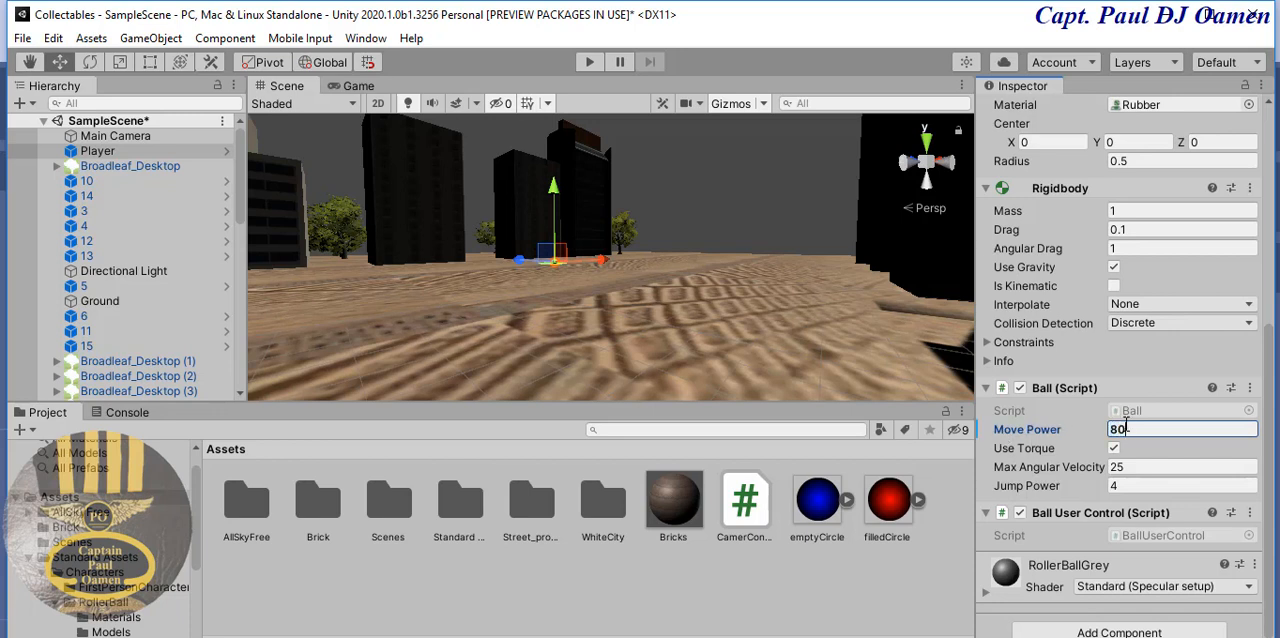
{"action": "left_click", "coordinate": [1148, 485]}
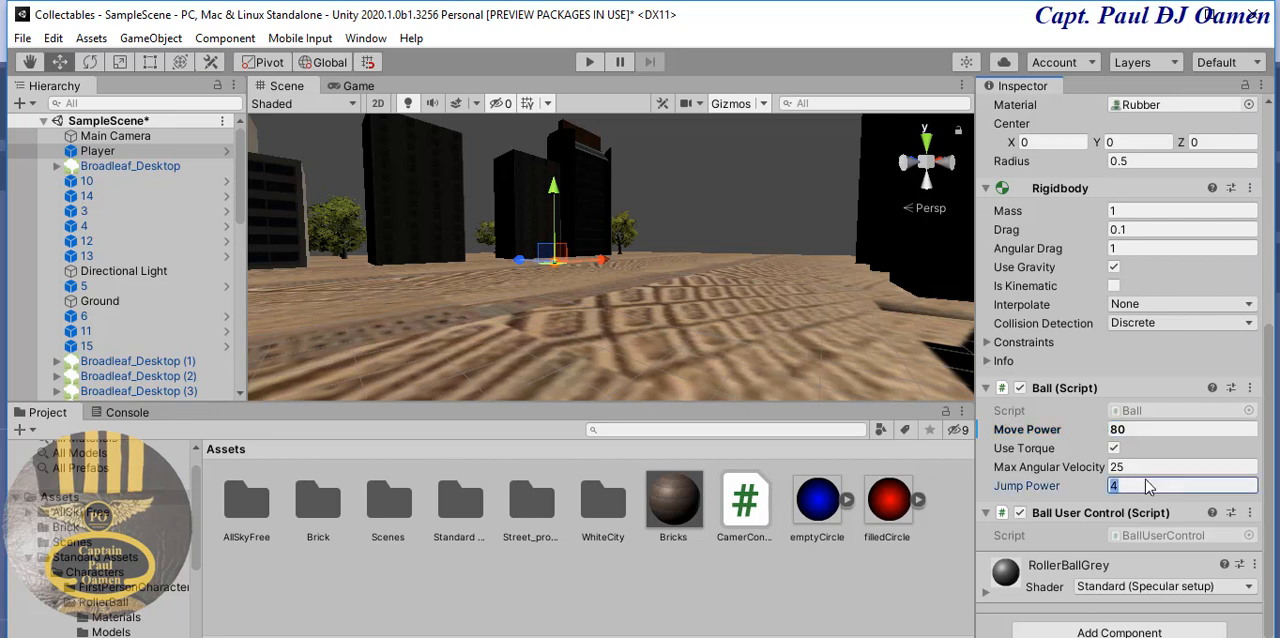
{"action": "key", "text": "BackSpace"}
{"action": "left_click", "coordinate": [1144, 468]}
{"action": "type", "text": "50"}
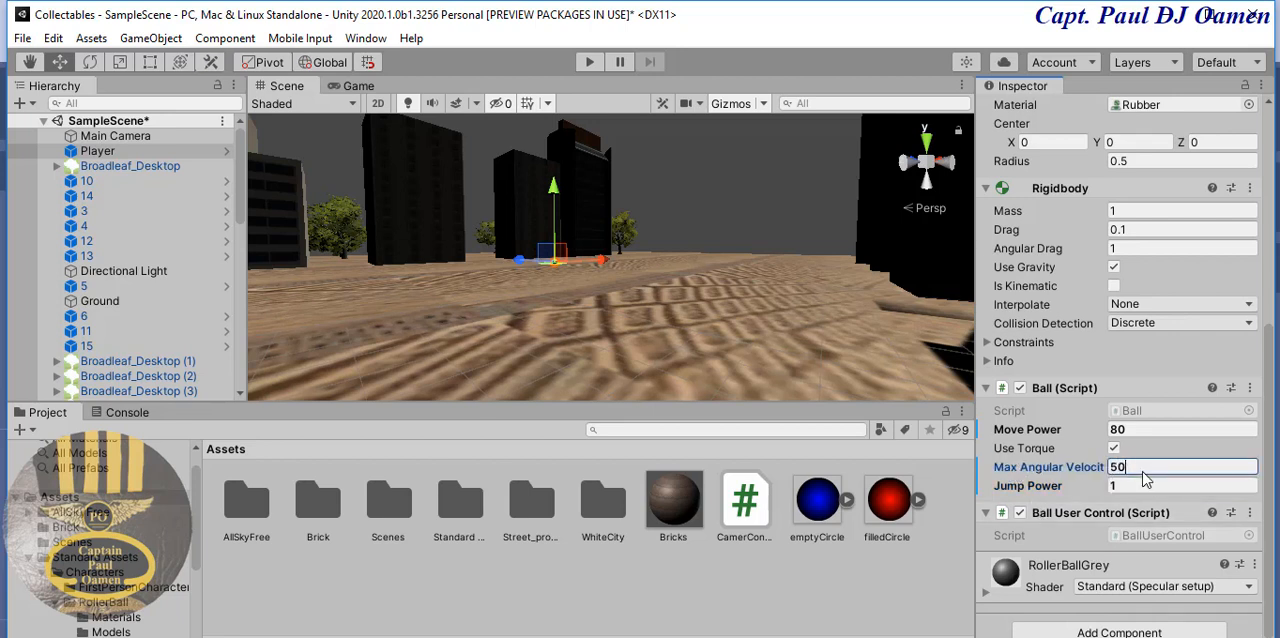
- Run the game to try the ball's new movement settings, and exit play mode
{"action": "left_click", "coordinate": [591, 63]}
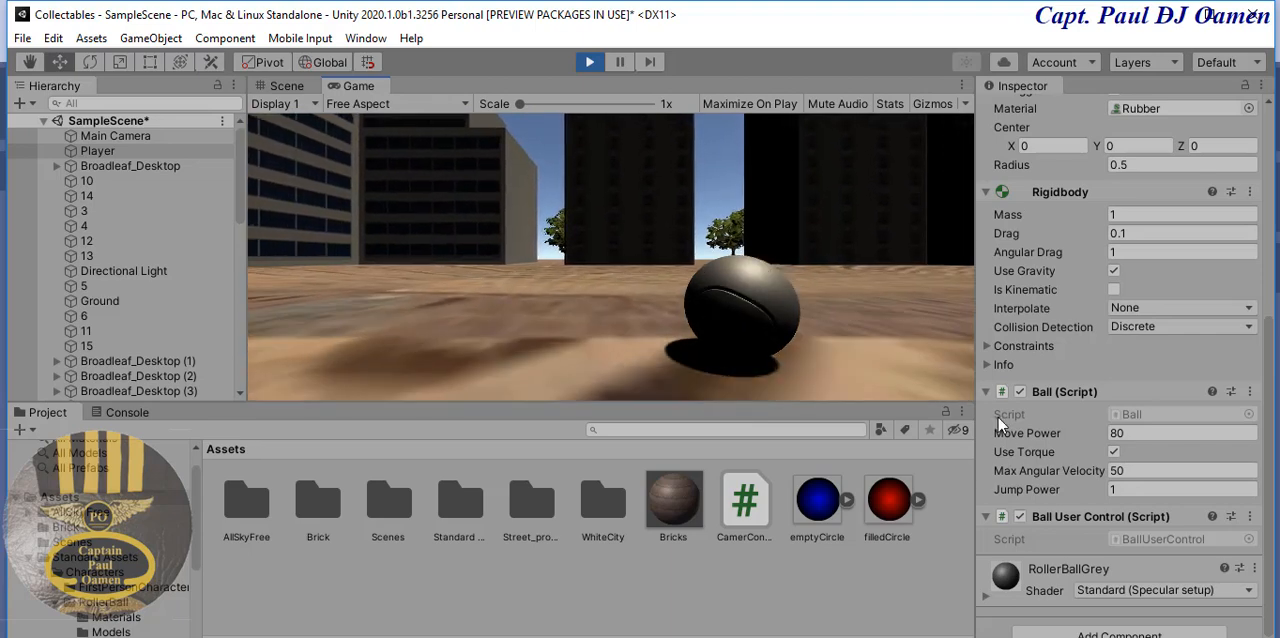
{"action": "left_click", "coordinate": [591, 63]}
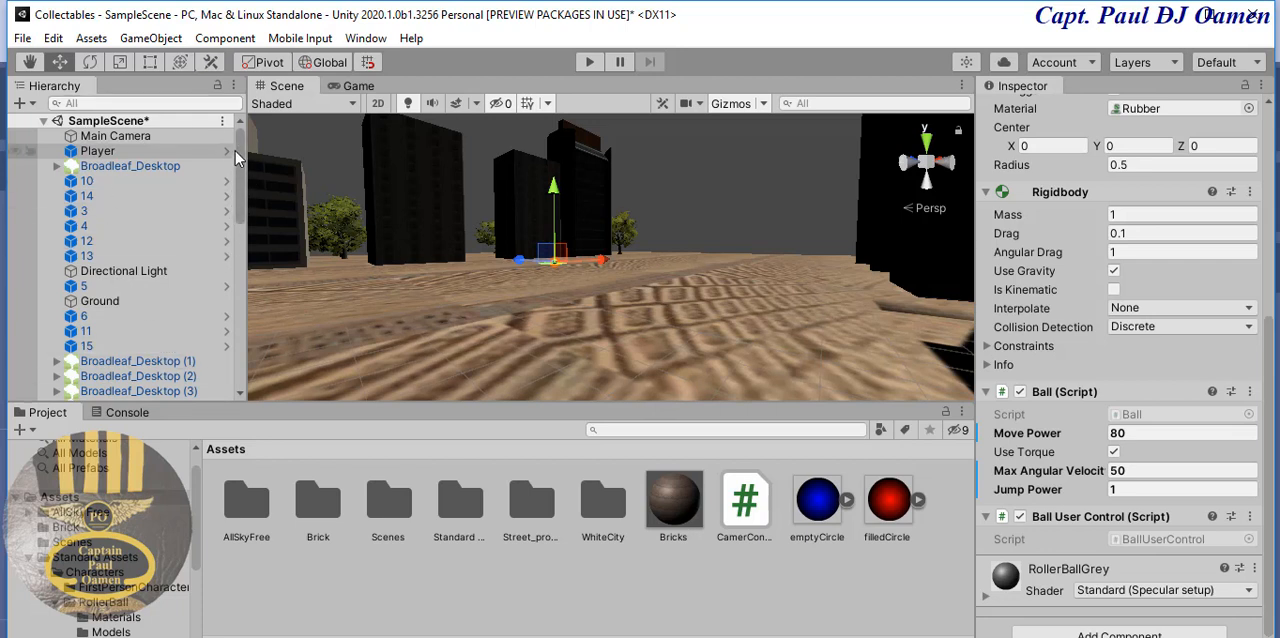
- Create an empty game object in the scene and name it Trees
{"action": "left_click_drag", "start_coordinate": [236, 151], "coordinate": [237, 125]}
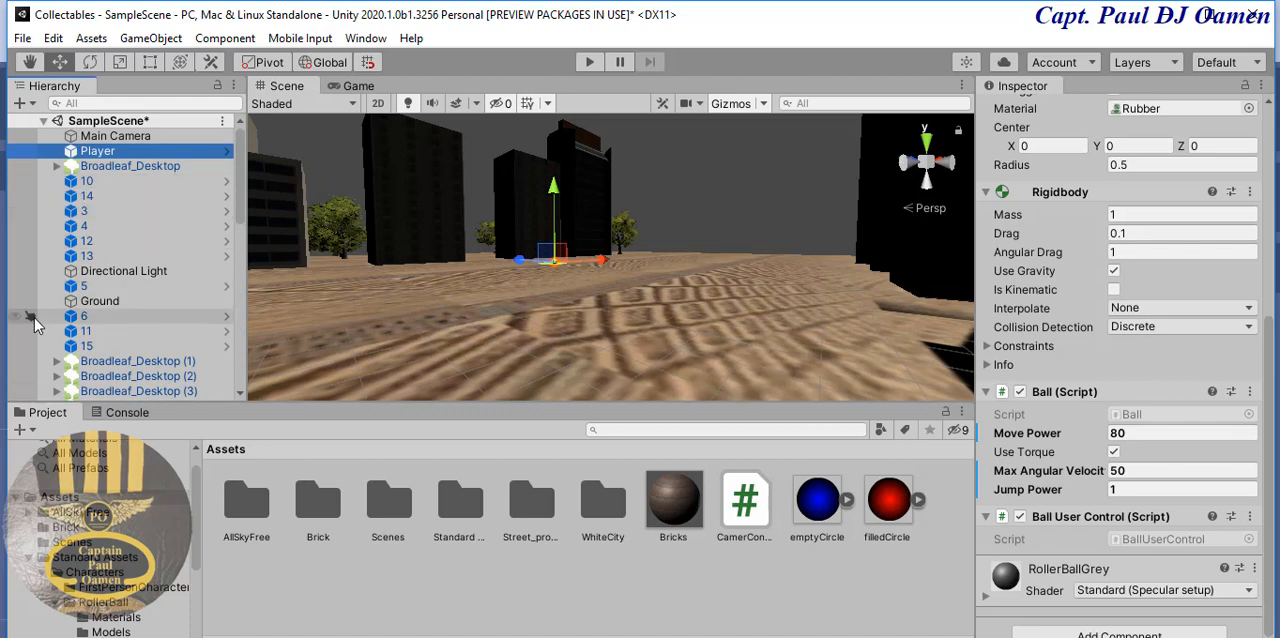
{"action": "left_click", "coordinate": [31, 103]}
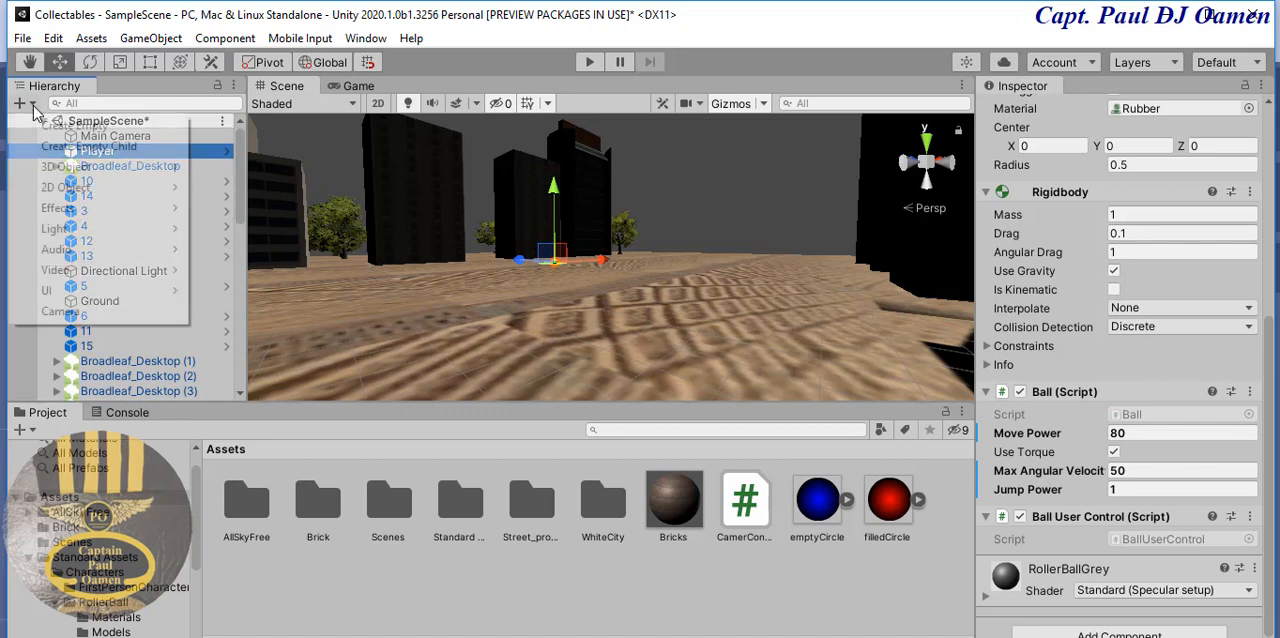
{"action": "left_click", "coordinate": [67, 131]}
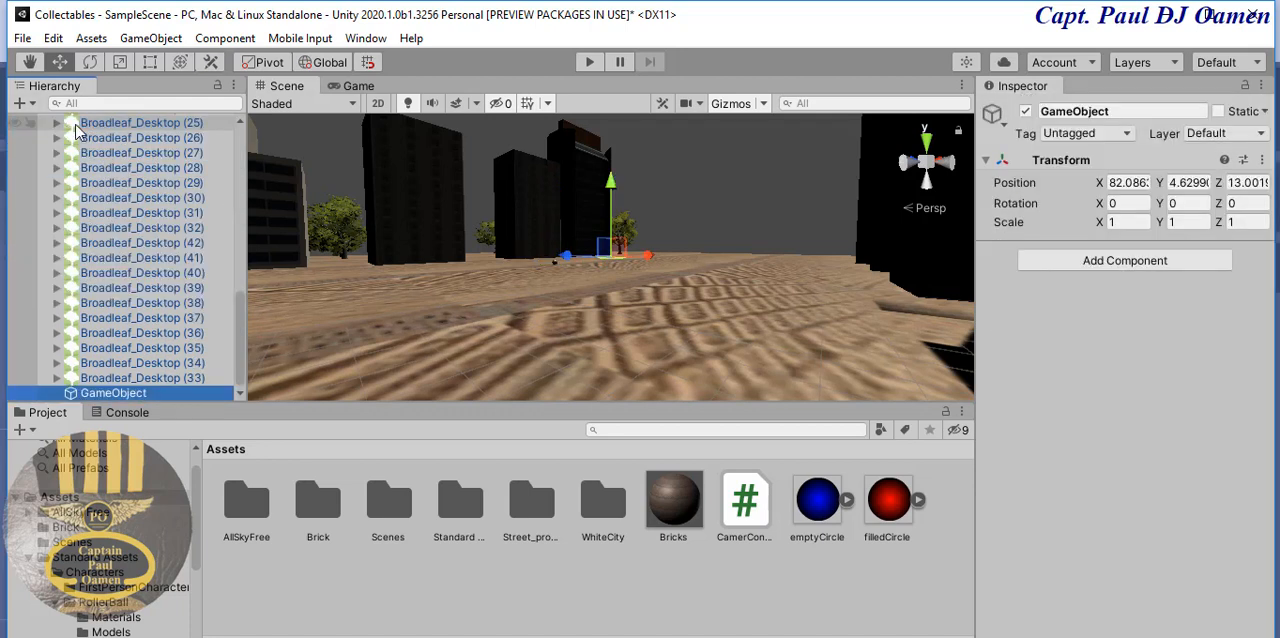
{"action": "left_click", "coordinate": [1126, 118]}
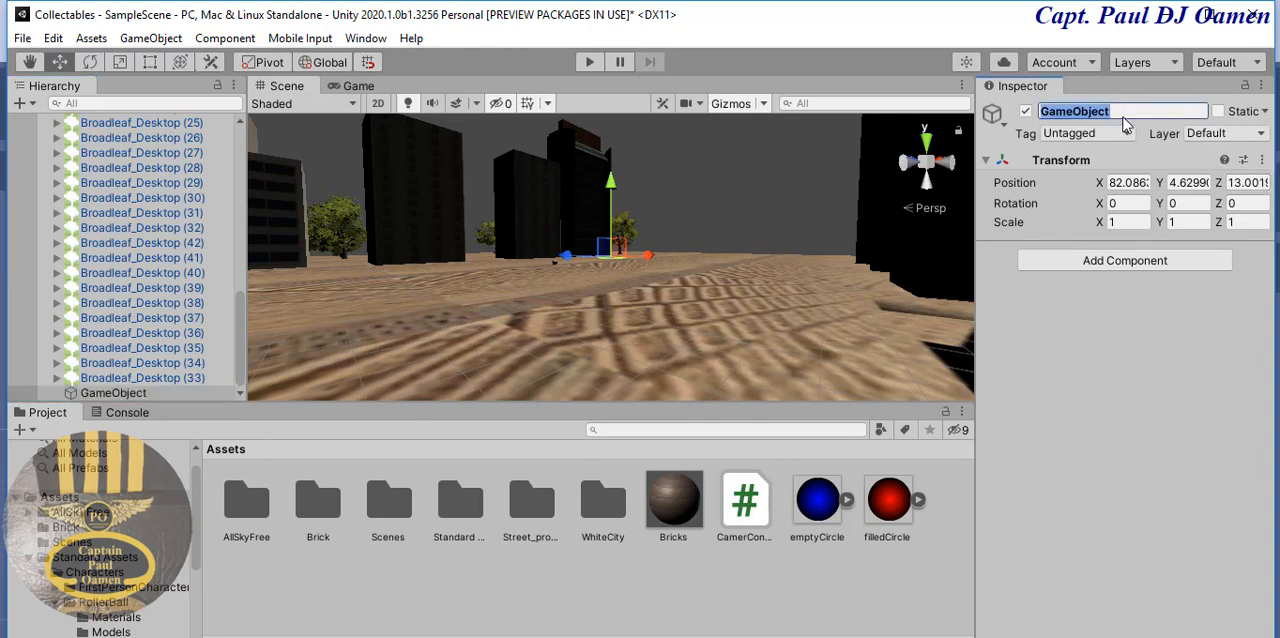
{"action": "type", "text": "Trees"}
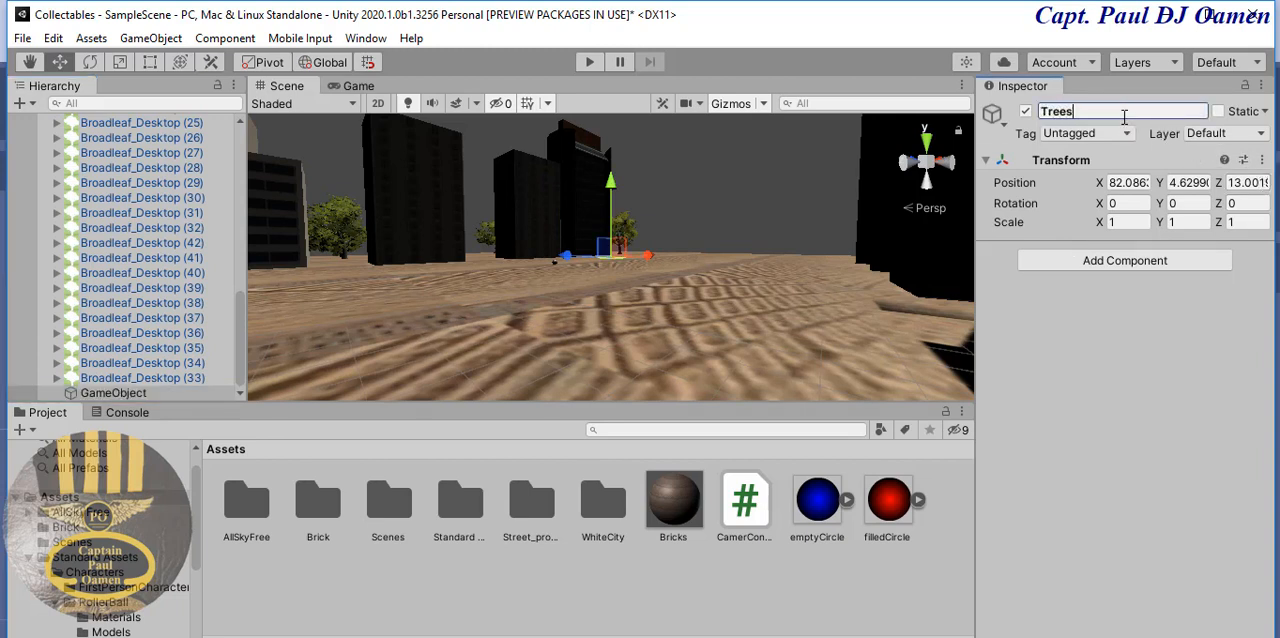
{"action": "key", "text": "Return"}
- Make the block of trees listed from Broadleaf_Desktop (25) down to Broadleaf_Desktop (33) children of Trees
{"action": "left_click", "coordinate": [140, 378]}
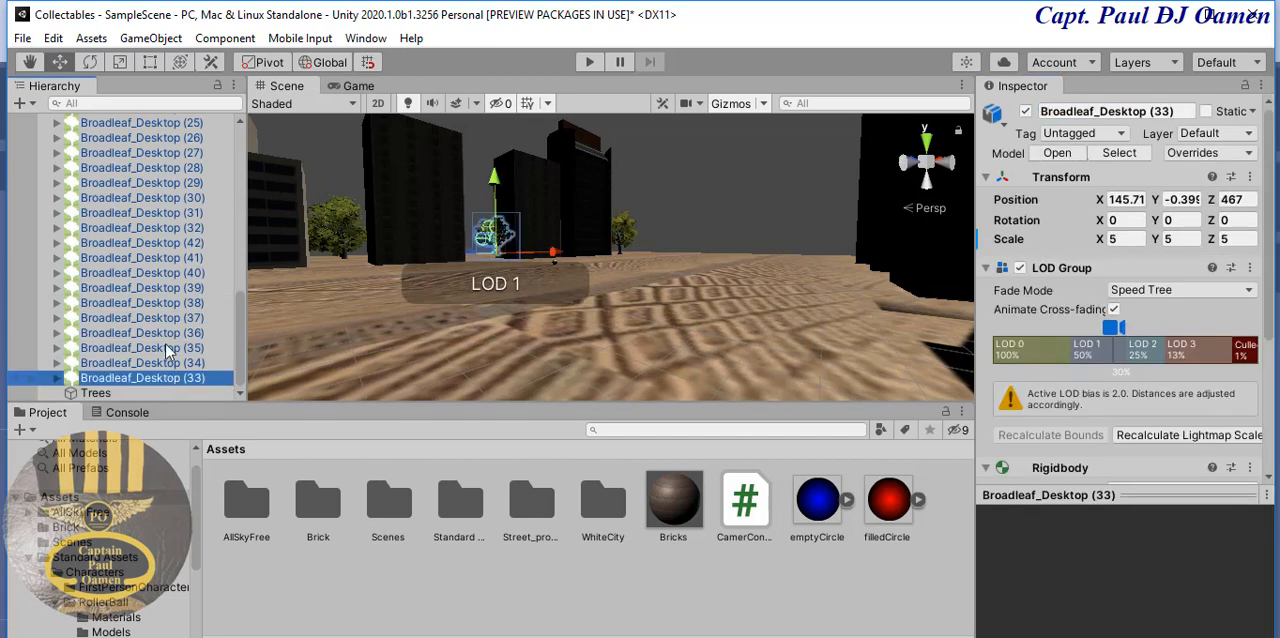
{"action": "left_click", "coordinate": [150, 124], "text": "shift"}
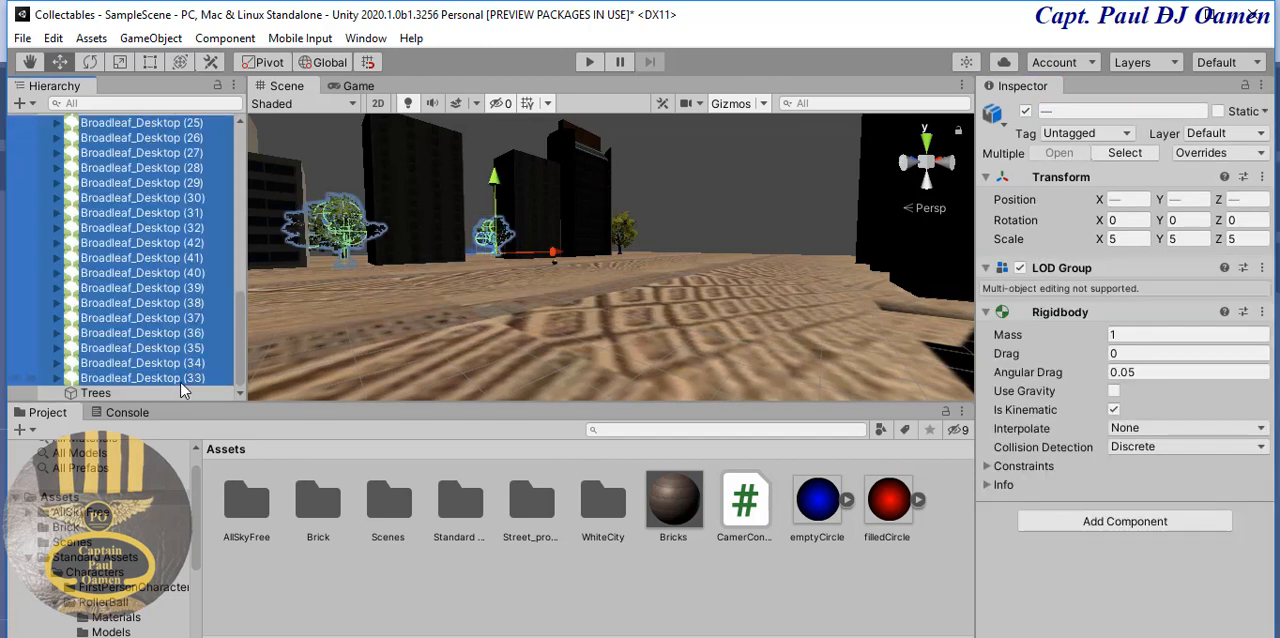
{"action": "left_click_drag", "start_coordinate": [177, 378], "coordinate": [174, 394]}
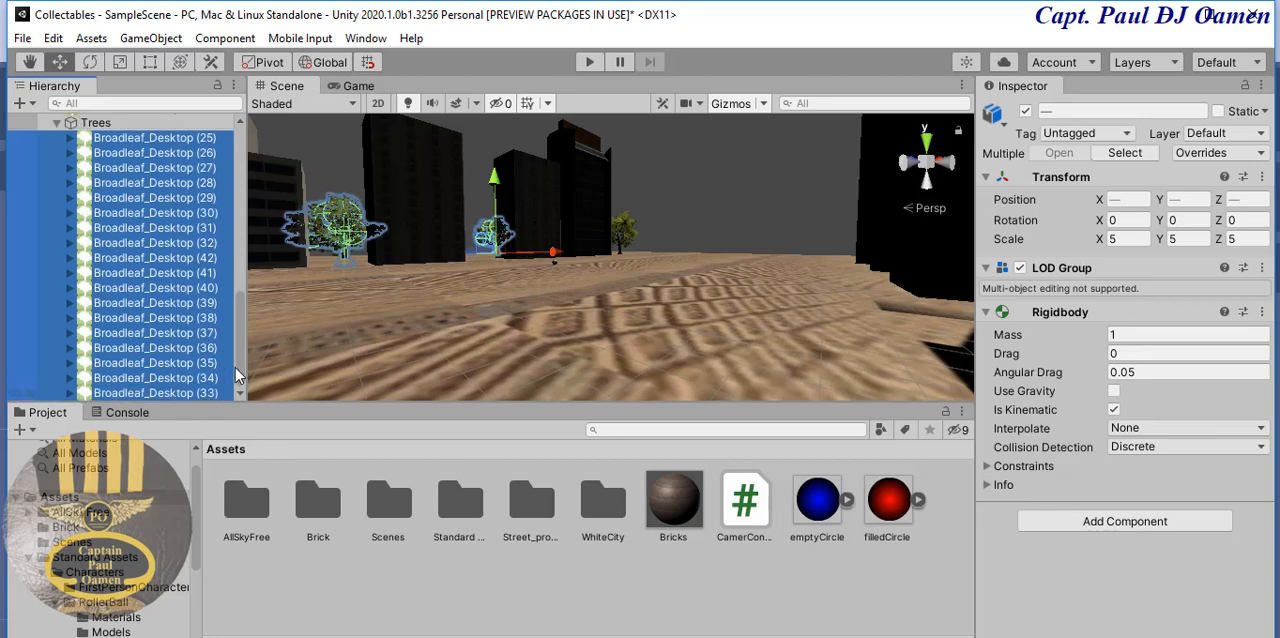
- Move the trees listed from Broadleaf_Desktop (10) to Broadleaf_Desktop (24) into the Trees object
{"action": "left_click_drag", "start_coordinate": [240, 363], "coordinate": [240, 310]}
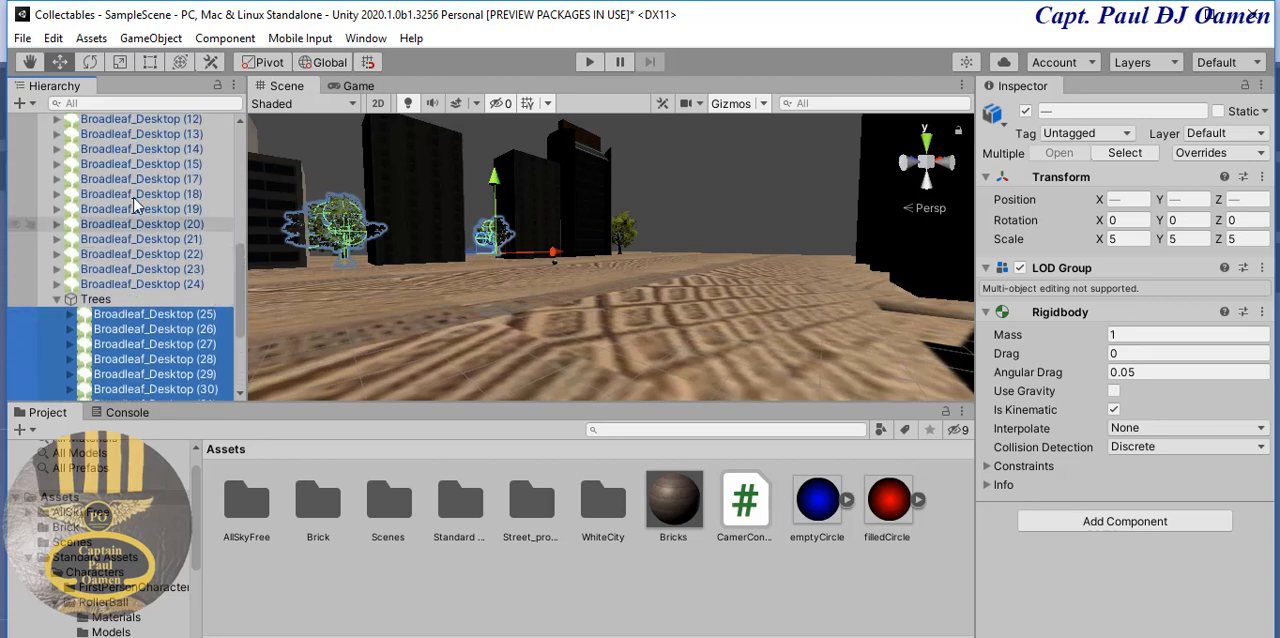
{"action": "left_click", "coordinate": [140, 285]}
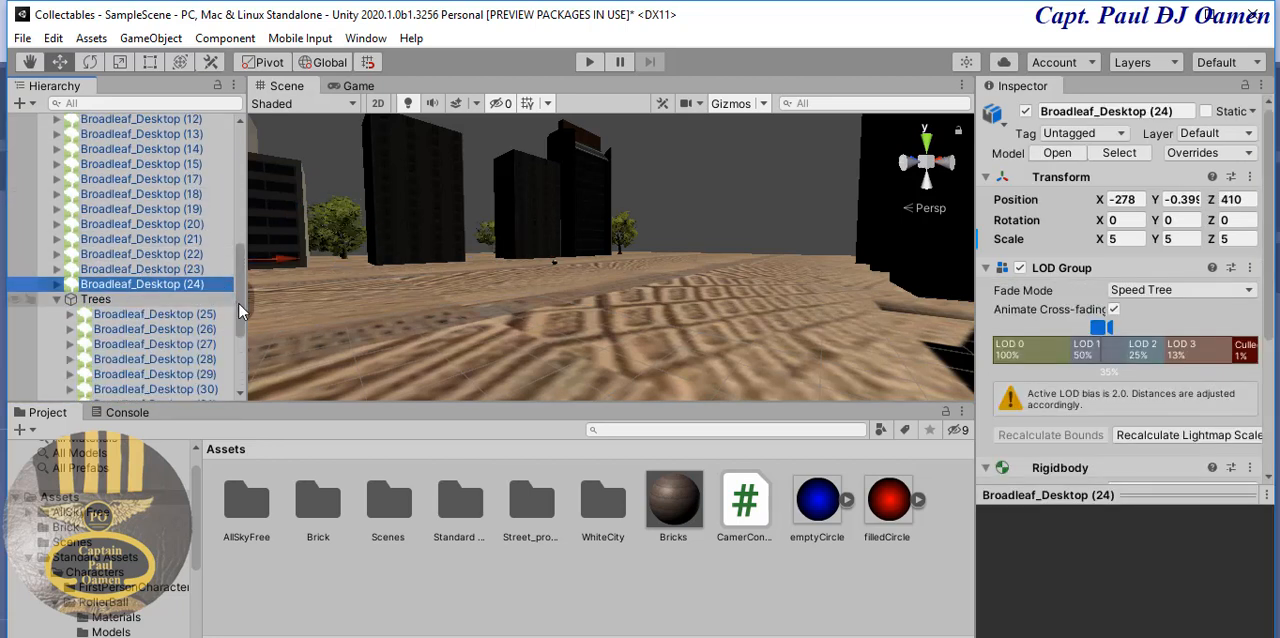
{"action": "scroll", "coordinate": [239, 304], "scroll_direction": "up", "scroll_amount": 1}
{"action": "left_click_drag", "start_coordinate": [239, 304], "coordinate": [239, 296]}
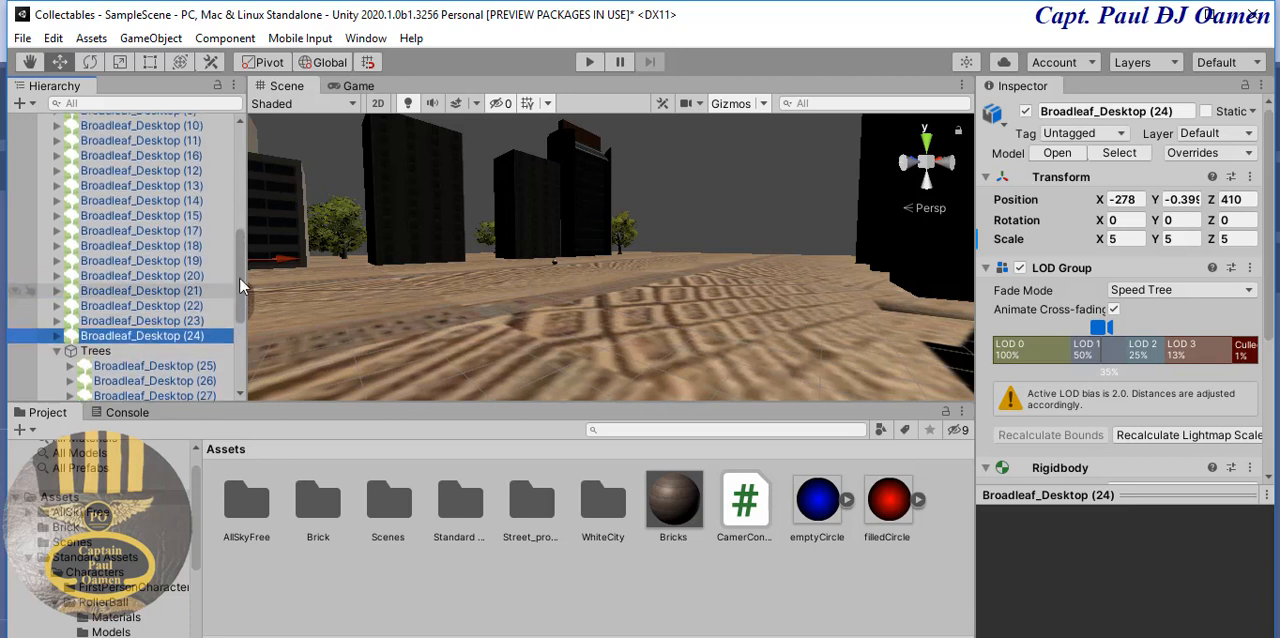
{"action": "left_click", "coordinate": [174, 127], "text": "shift"}
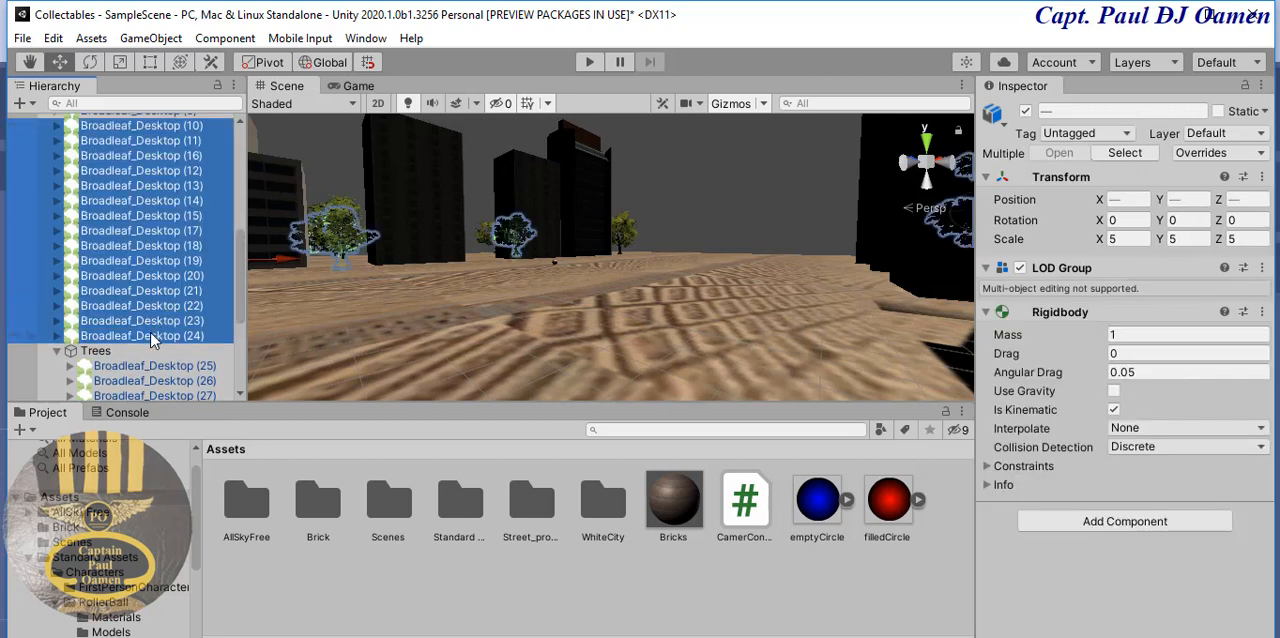
{"action": "left_click_drag", "start_coordinate": [152, 340], "coordinate": [125, 355]}
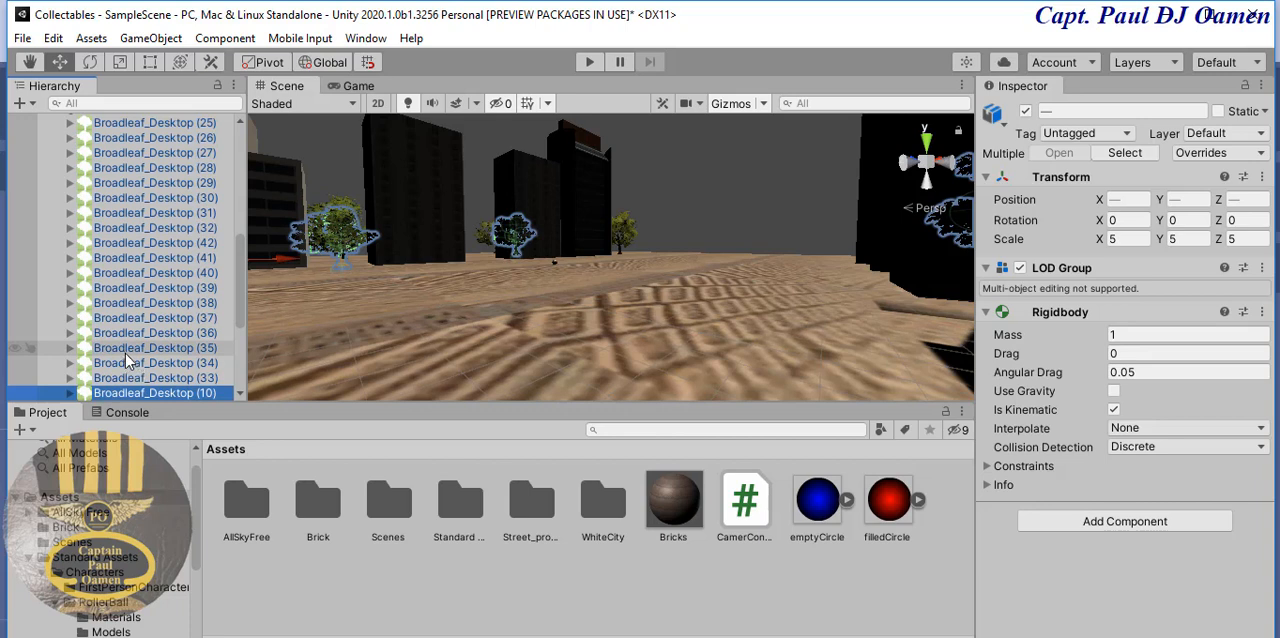
- Move the trees listed from Broadleaf_Desktop (1) to Broadleaf_Desktop (9) into the Trees object and collapse it
{"action": "left_click_drag", "start_coordinate": [238, 312], "coordinate": [238, 282]}
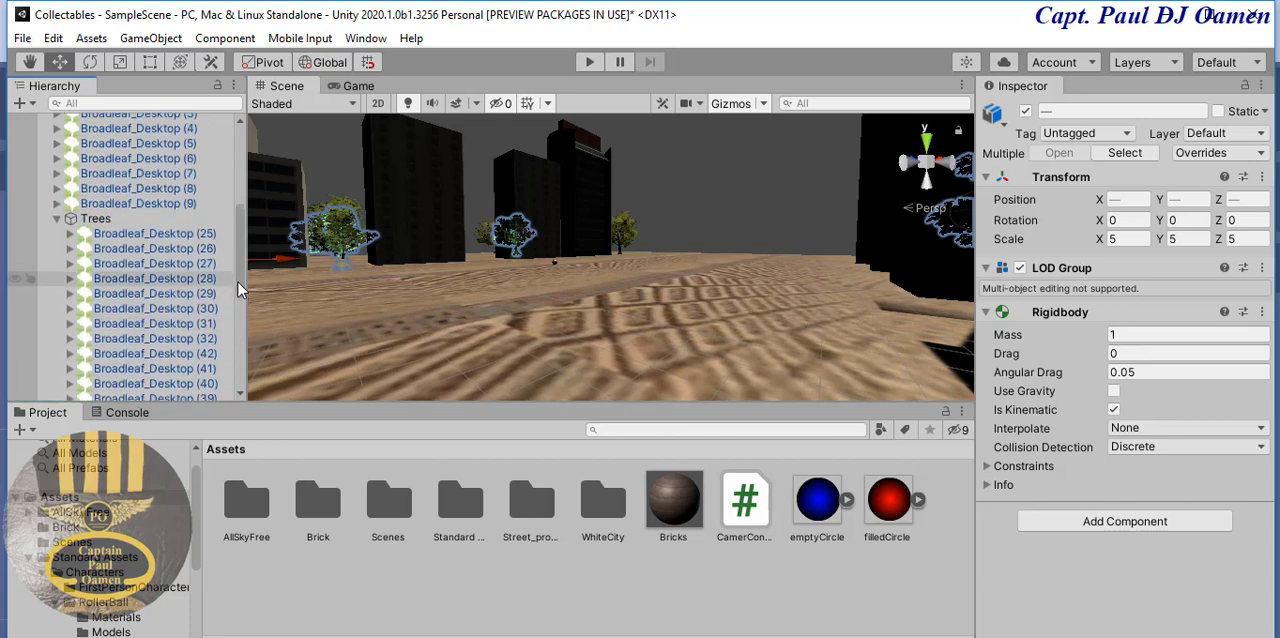
{"action": "scroll", "coordinate": [238, 282], "scroll_direction": "up", "scroll_amount": 3}
{"action": "left_click", "coordinate": [193, 285]}
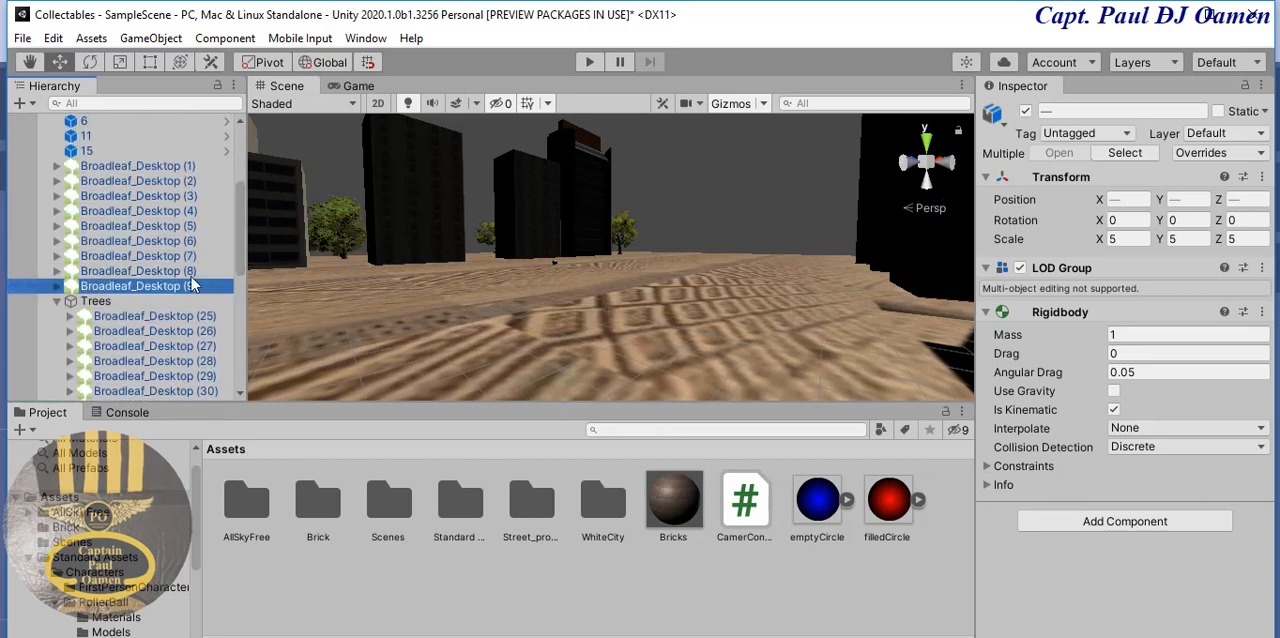
{"action": "left_click", "coordinate": [140, 165], "text": "shift"}
{"action": "left_click_drag", "start_coordinate": [122, 288], "coordinate": [119, 305]}
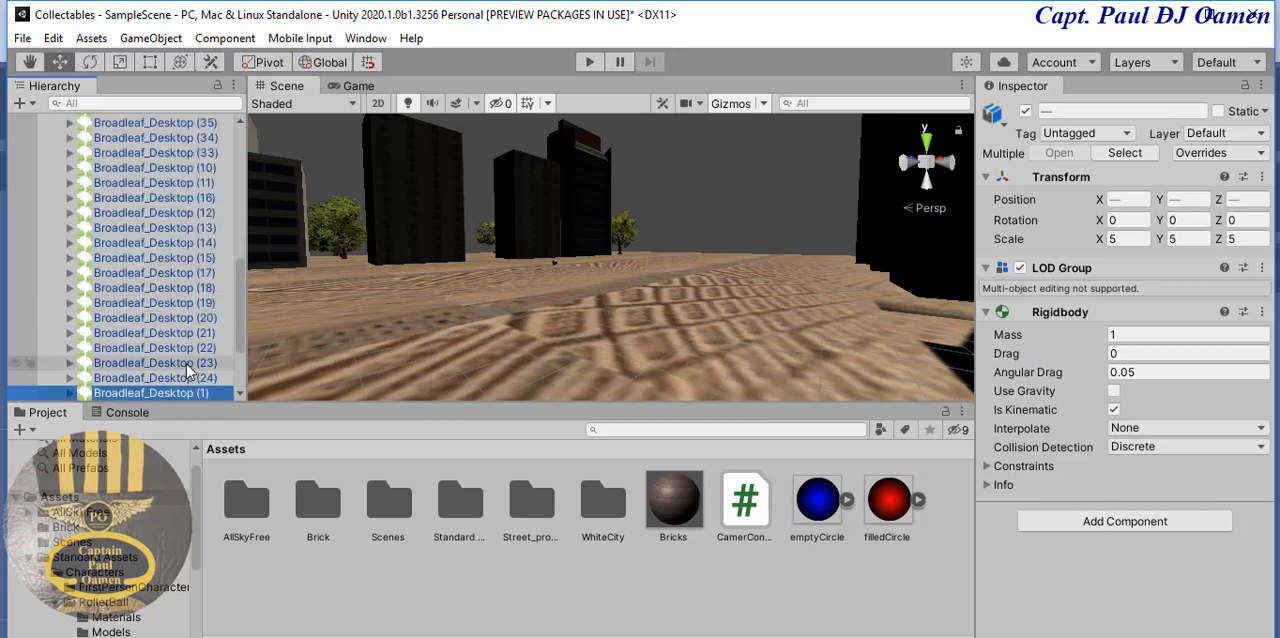
{"action": "left_click_drag", "start_coordinate": [240, 345], "coordinate": [230, 241]}
{"action": "left_click", "coordinate": [54, 237]}
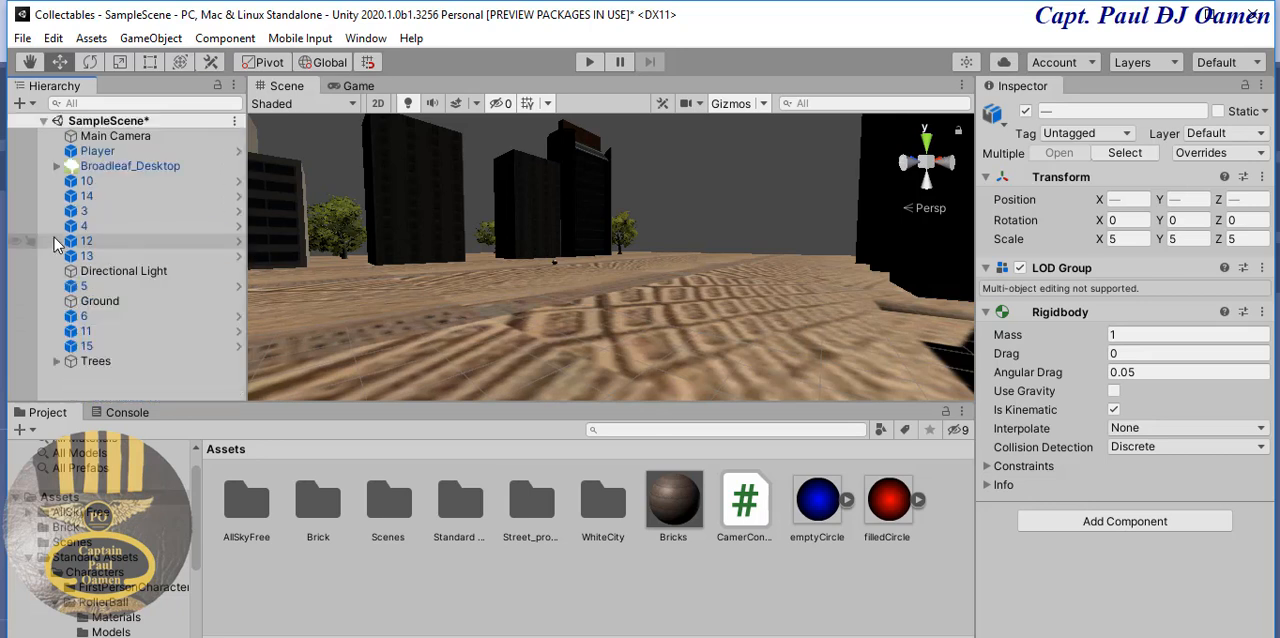
- Make the remaining Broadleaf_Desktop tree a child of Trees and collapse the group
{"action": "left_click", "coordinate": [142, 168]}
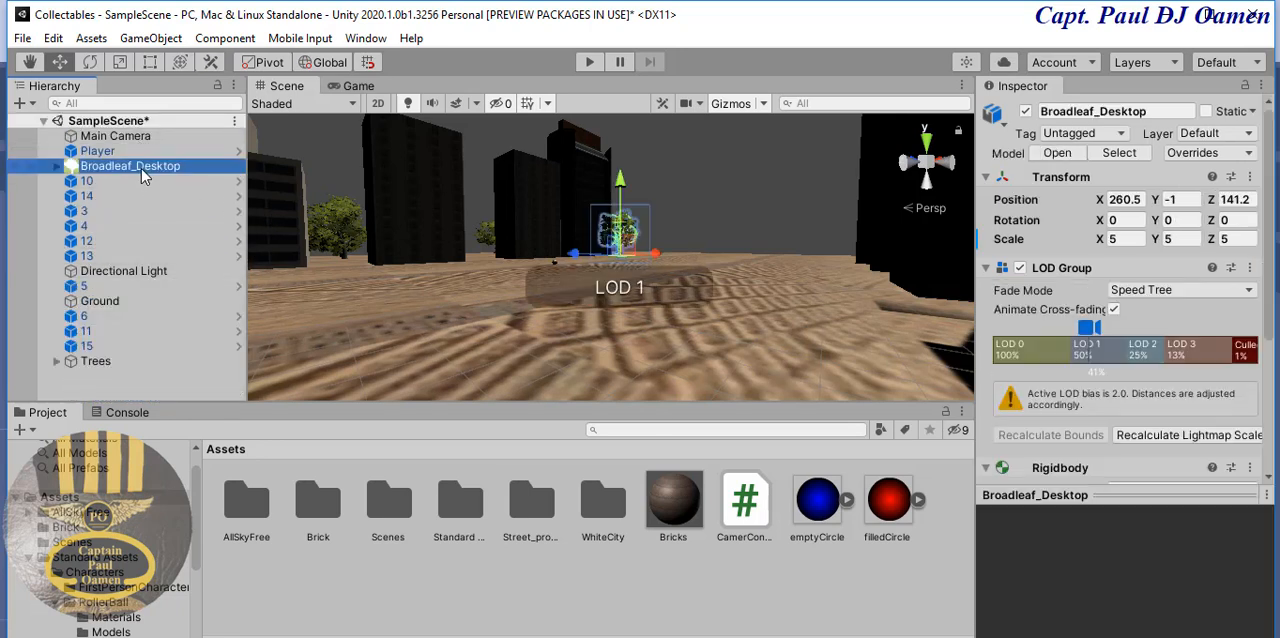
{"action": "left_click_drag", "start_coordinate": [141, 168], "coordinate": [127, 366]}
{"action": "left_click_drag", "start_coordinate": [241, 337], "coordinate": [246, 205]}
{"action": "left_click", "coordinate": [57, 252]}
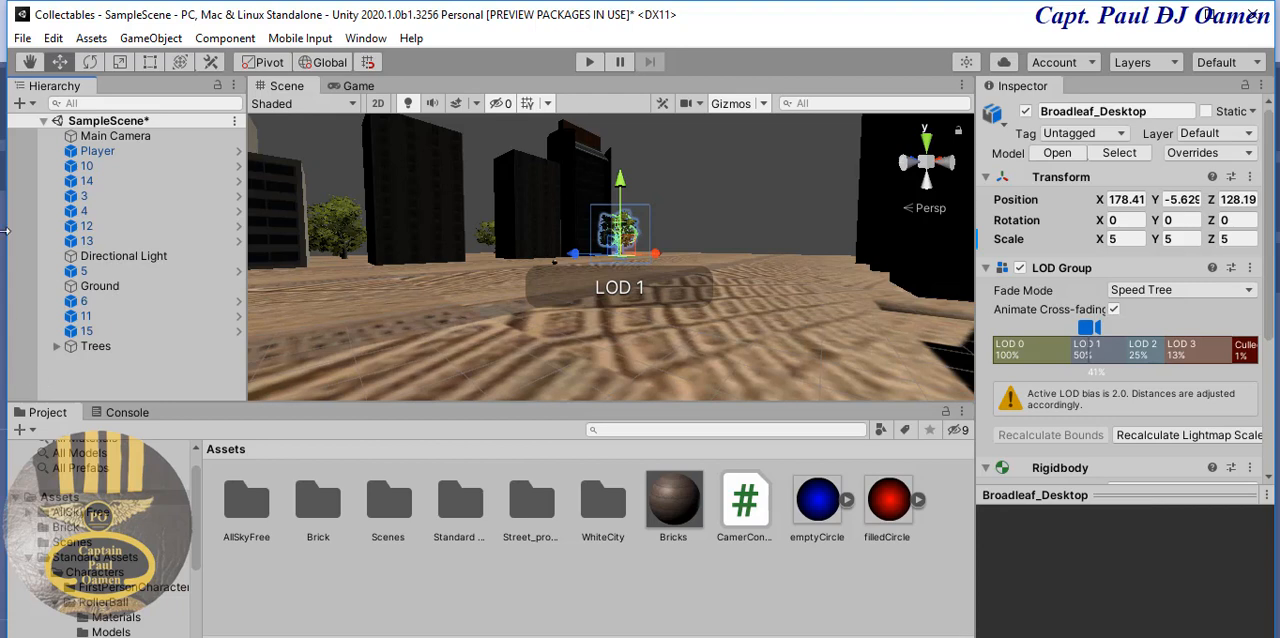
- Create an empty game object named Buildings at the scene's root level and collapse the Trees group
{"action": "right_click", "coordinate": [123, 372]}
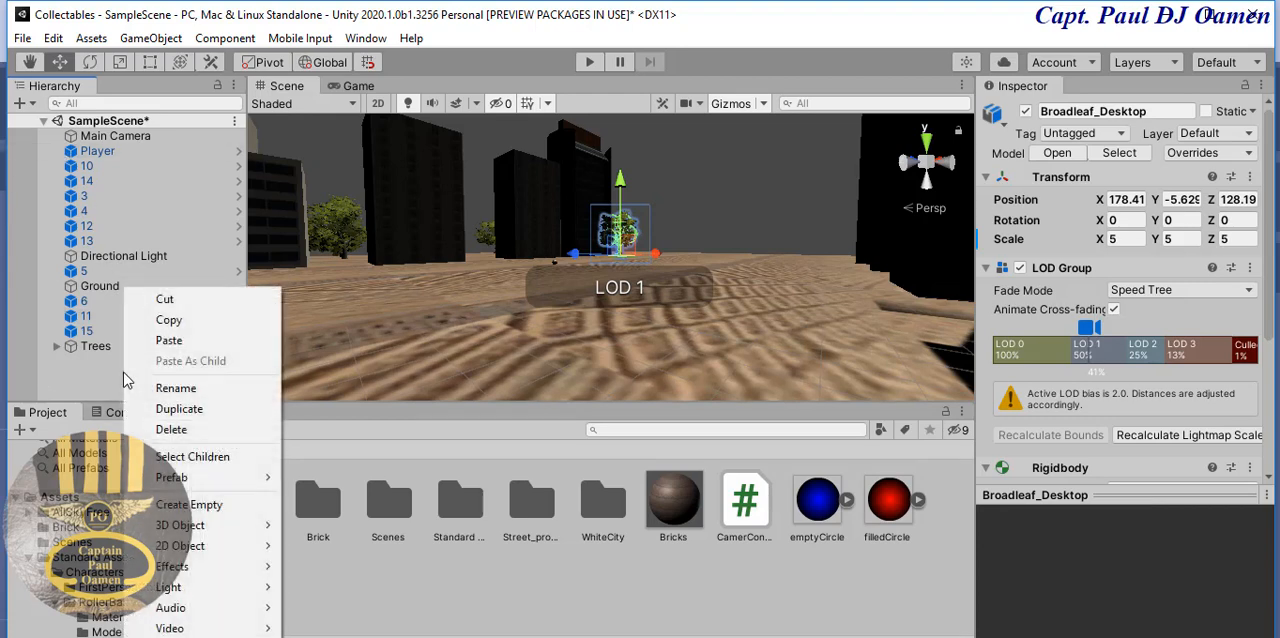
{"action": "left_click", "coordinate": [200, 504]}
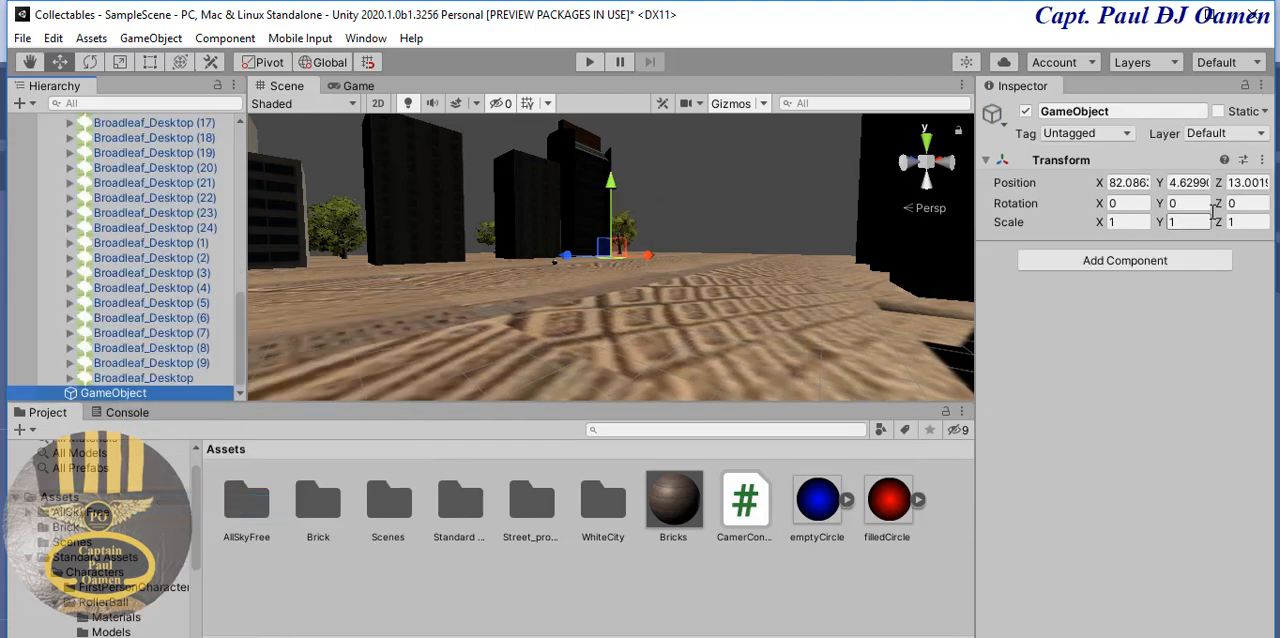
{"action": "left_click", "coordinate": [1122, 111]}
{"action": "double_click", "coordinate": [1122, 111]}
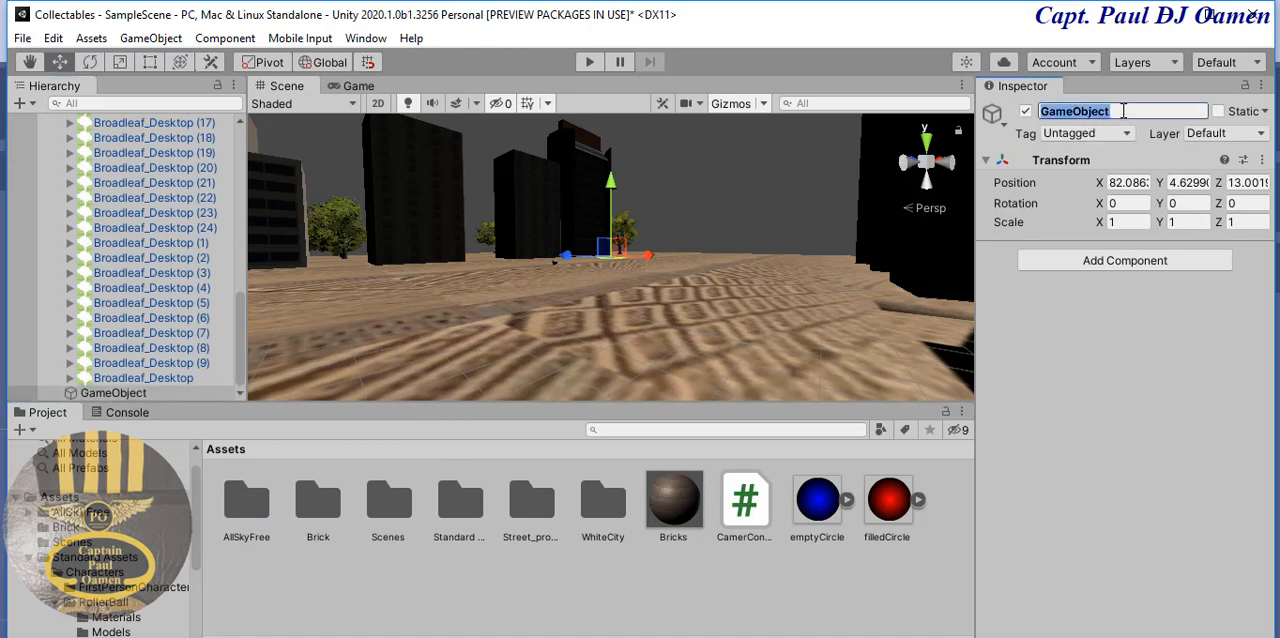
{"action": "type", "text": "Buildings"}
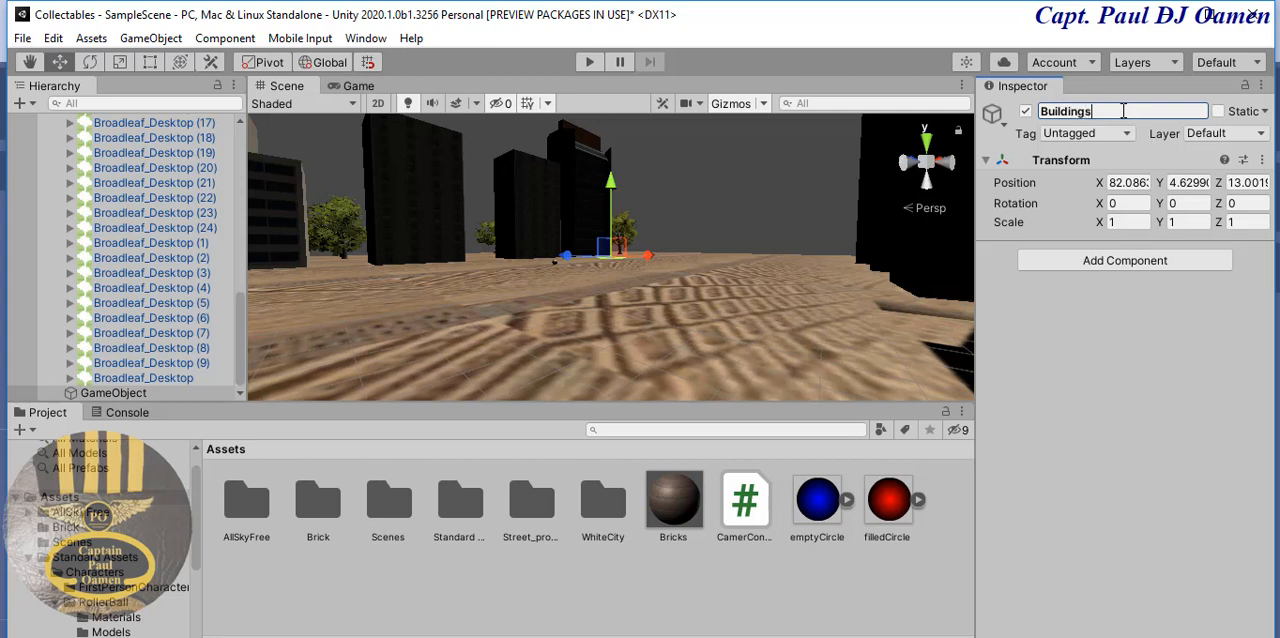
{"action": "key", "text": "Return"}
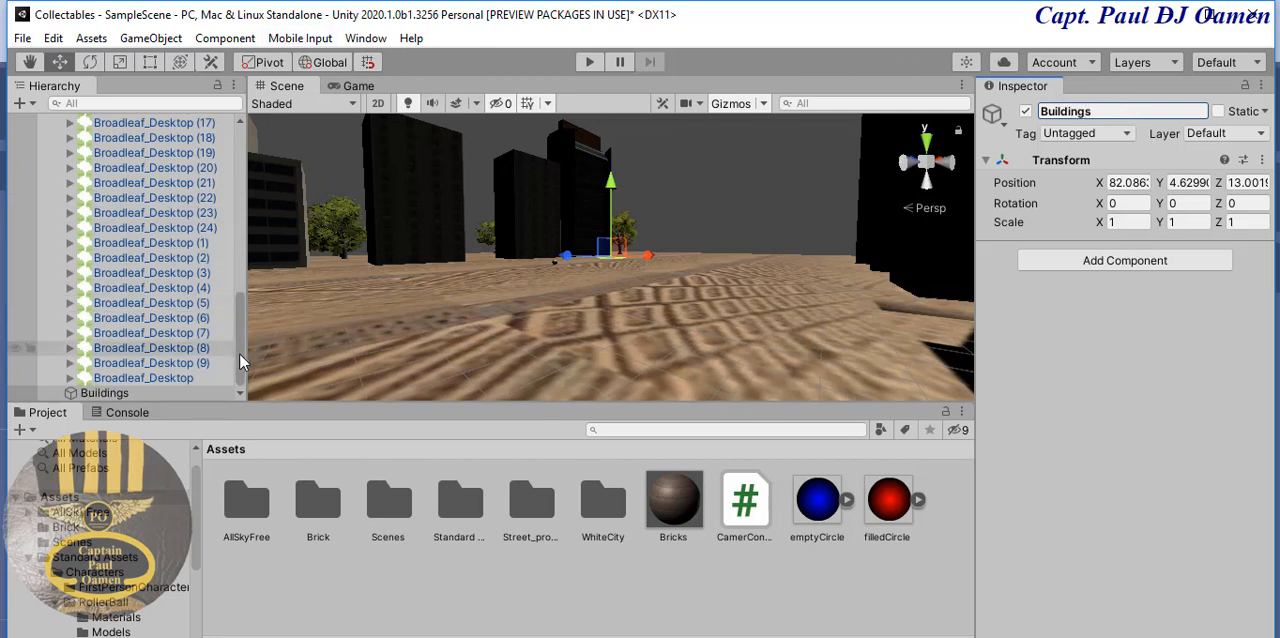
{"action": "left_click_drag", "start_coordinate": [240, 352], "coordinate": [253, 232]}
{"action": "scroll", "coordinate": [200, 232], "scroll_direction": "up", "scroll_amount": 5}
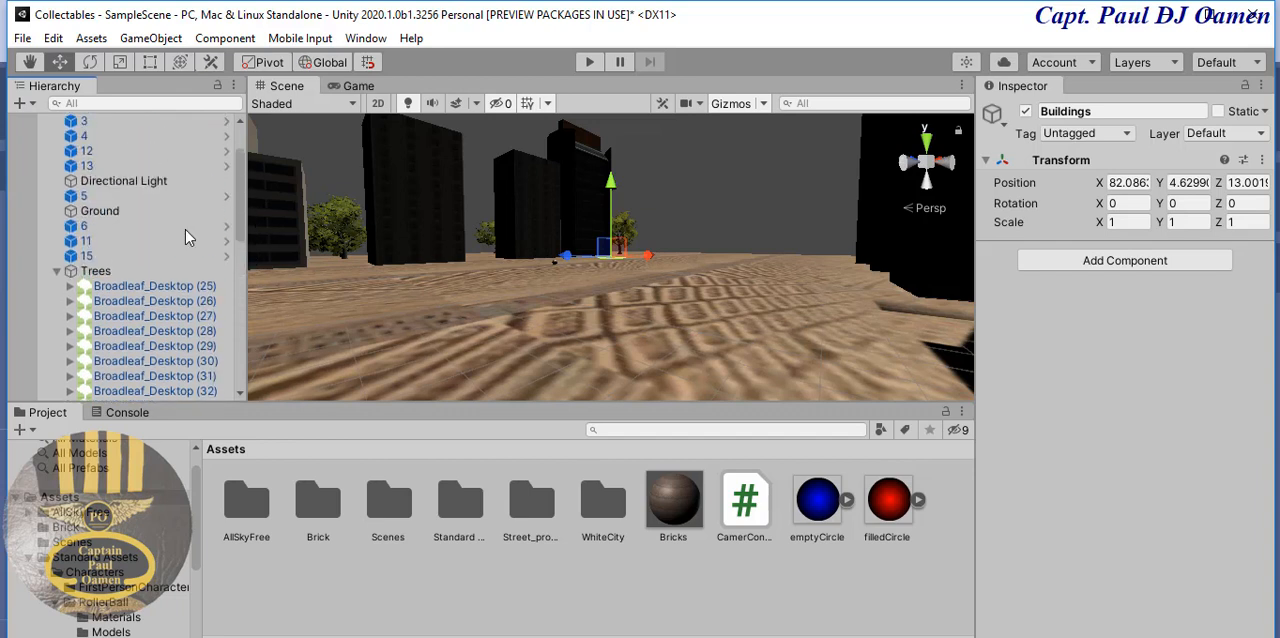
{"action": "left_click", "coordinate": [55, 269]}
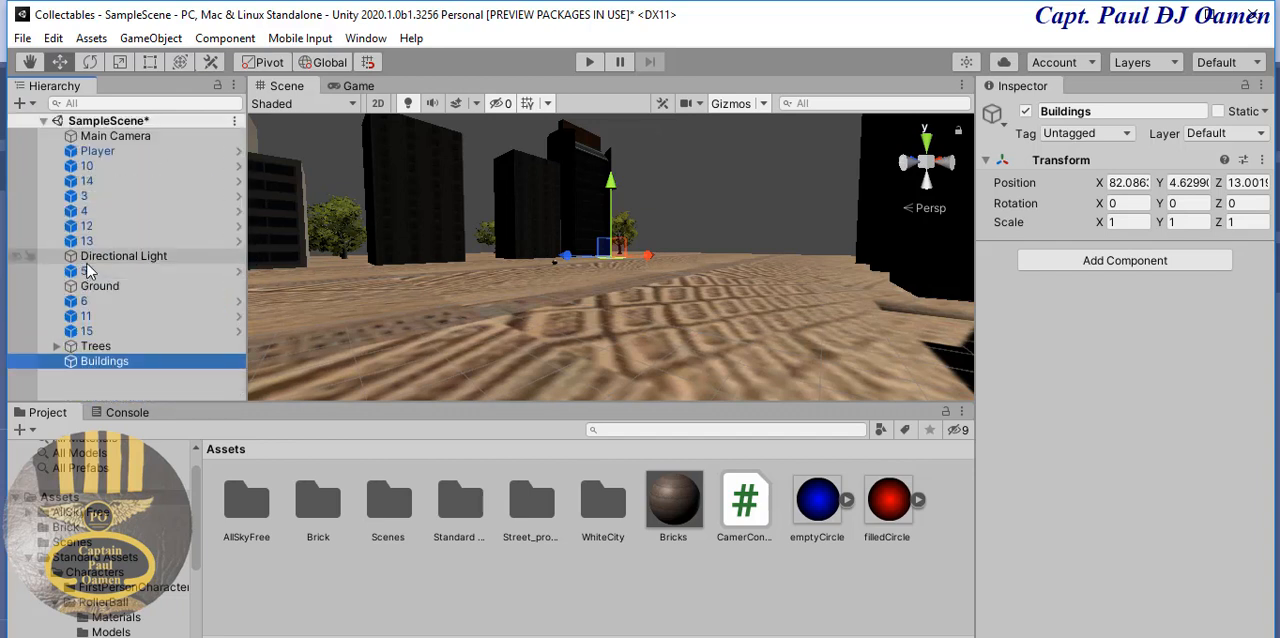
- Move the building objects 10, 14, 3, 4, 12, 13, 5, 6, 11 and 15 into the Buildings object and collapse it
{"action": "left_click", "coordinate": [92, 331]}
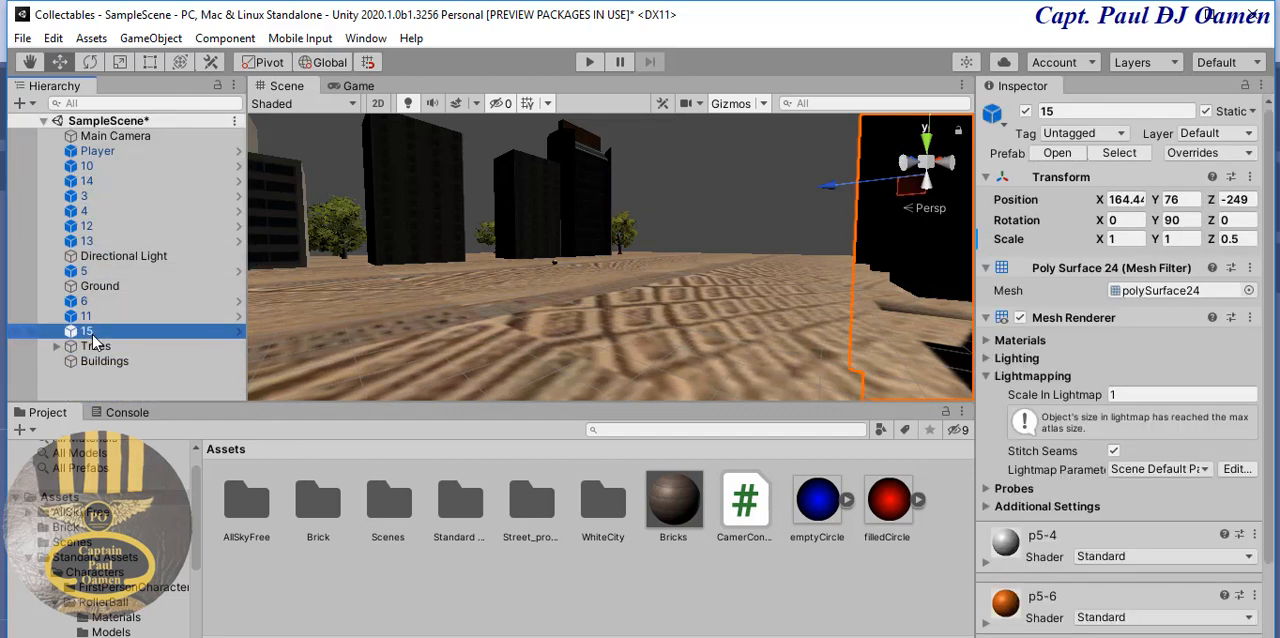
{"action": "left_click", "coordinate": [82, 316], "text": "ctrl"}
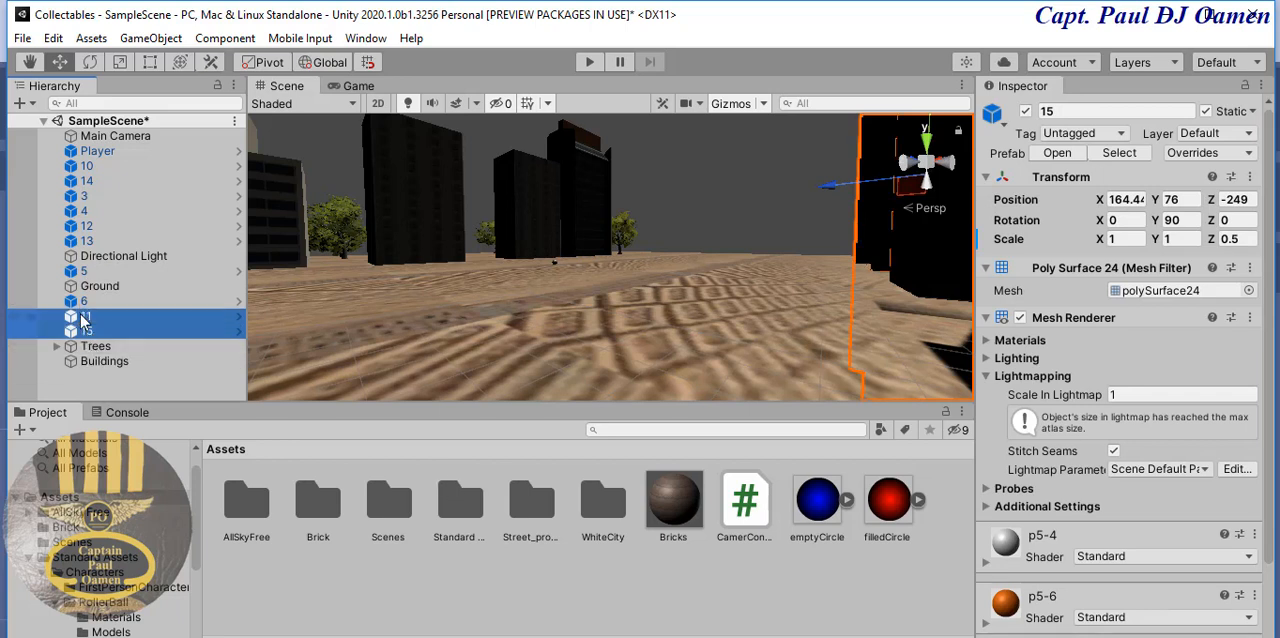
{"action": "left_click", "coordinate": [84, 301], "text": "ctrl"}
{"action": "left_click", "coordinate": [84, 271], "text": "ctrl"}
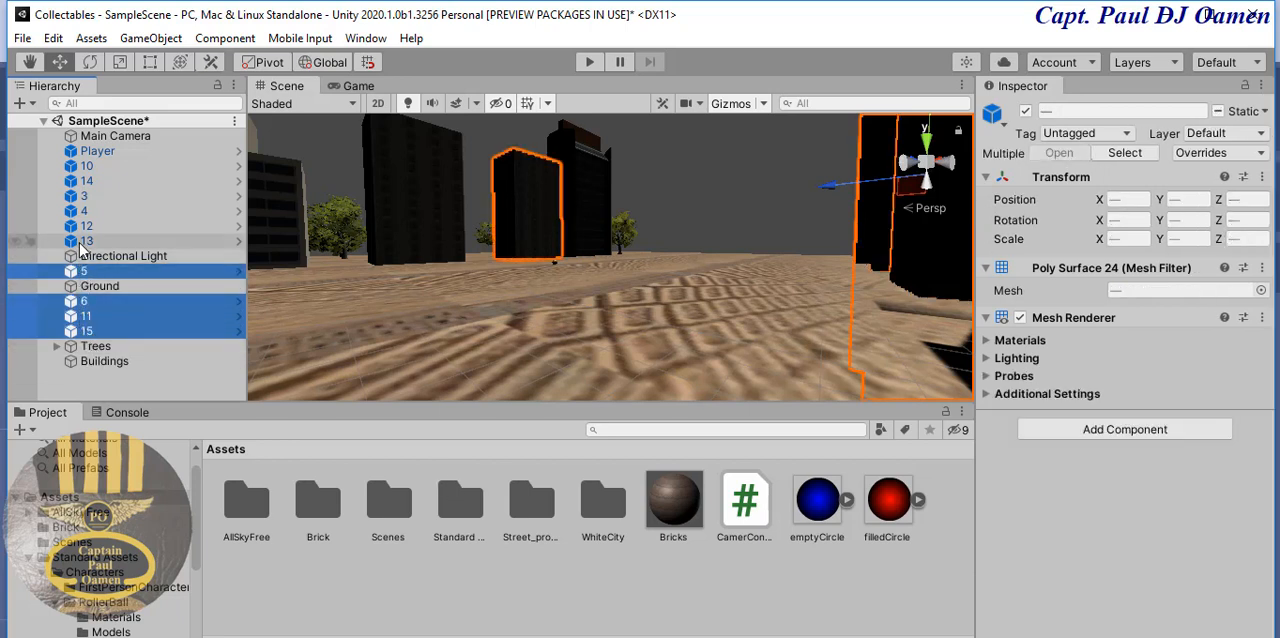
{"action": "left_click", "coordinate": [82, 241], "text": "ctrl"}
{"action": "left_click", "coordinate": [82, 226], "text": "ctrl"}
{"action": "left_click", "coordinate": [80, 211], "text": "ctrl"}
{"action": "left_click", "coordinate": [77, 197], "text": "ctrl"}
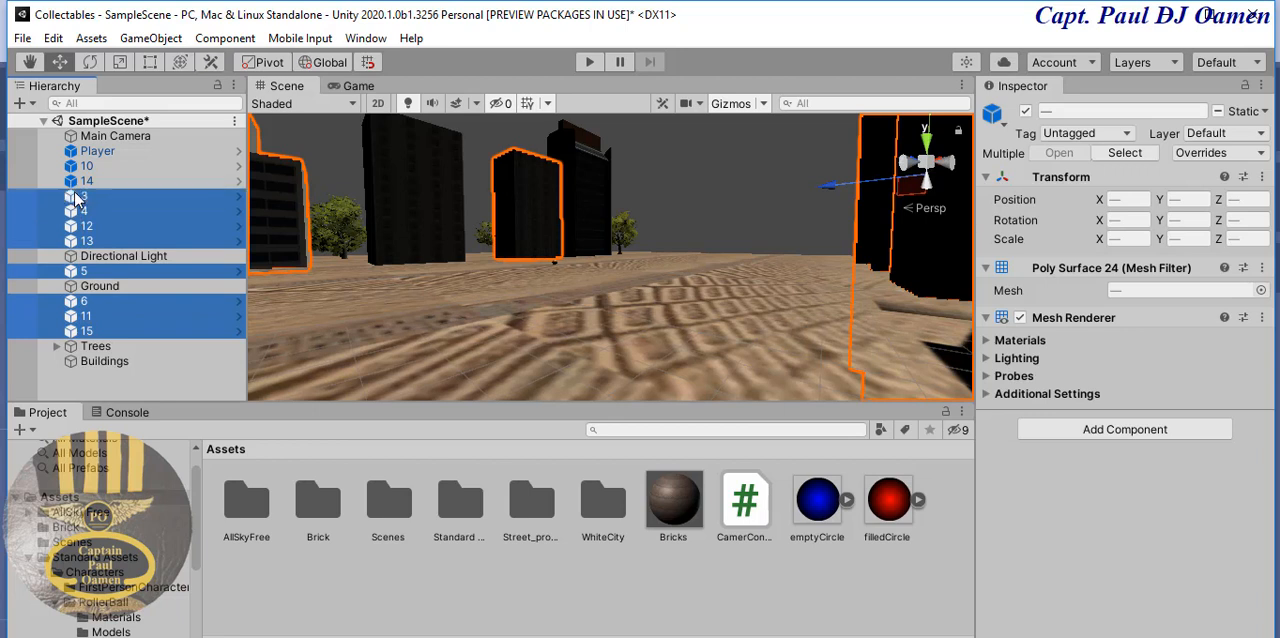
{"action": "left_click", "coordinate": [85, 181], "text": "ctrl"}
{"action": "left_click", "coordinate": [85, 166], "text": "ctrl"}
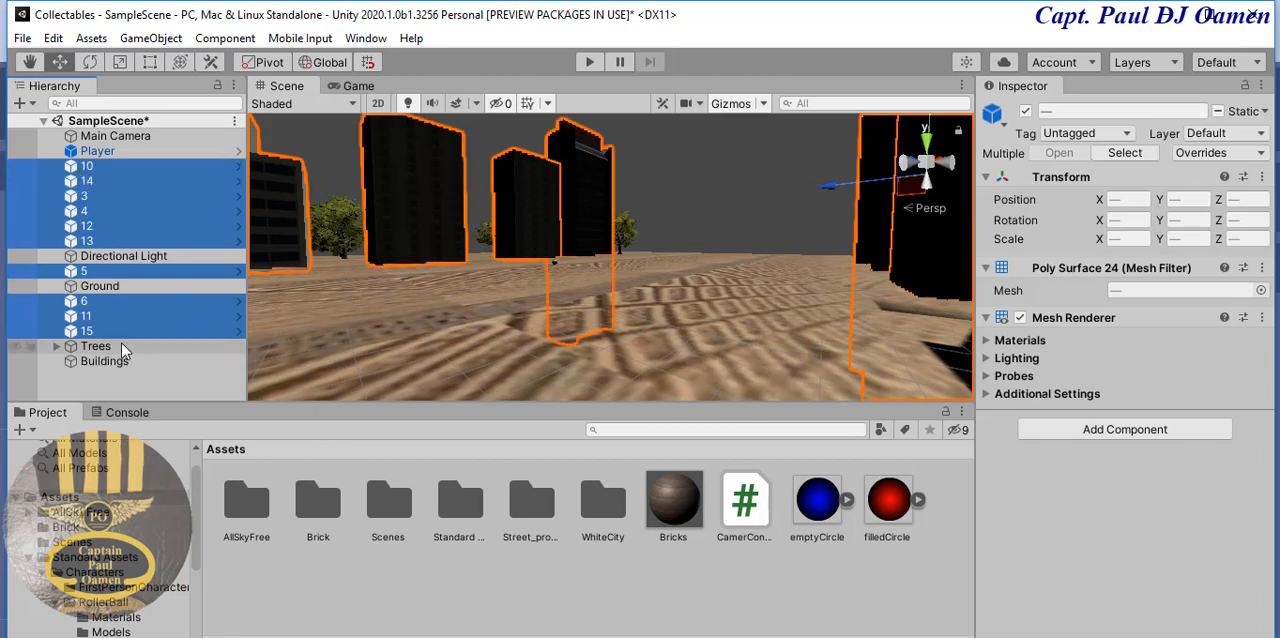
{"action": "left_click_drag", "start_coordinate": [112, 334], "coordinate": [105, 361]}
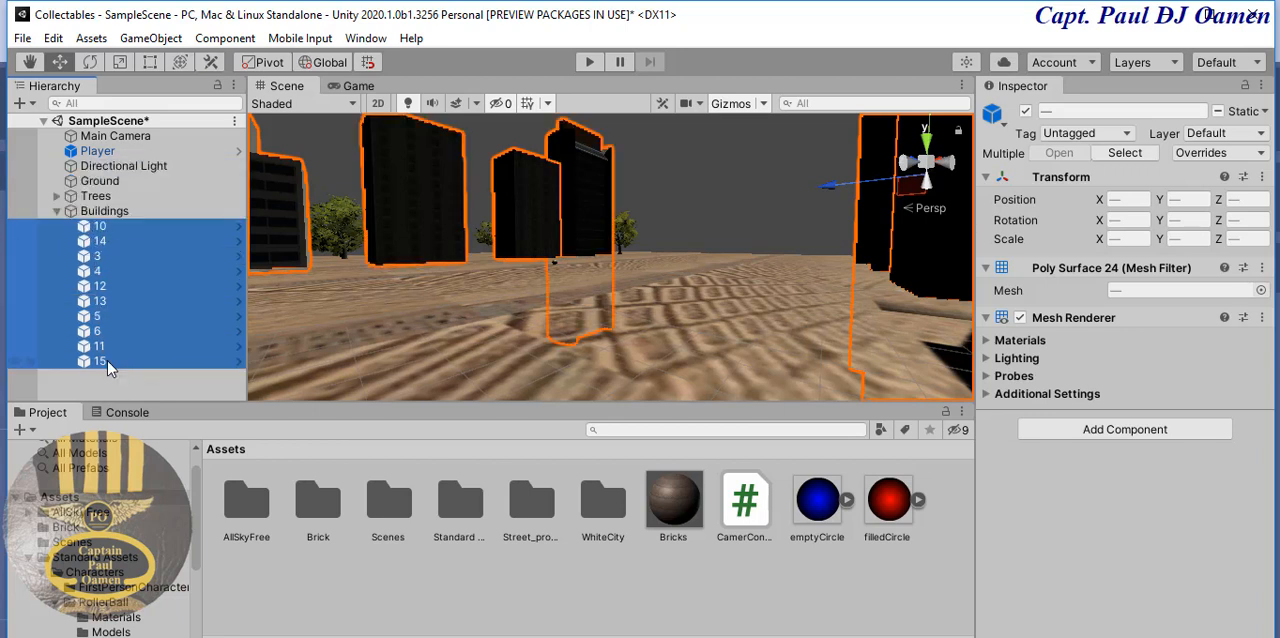
{"action": "left_click", "coordinate": [57, 211]}
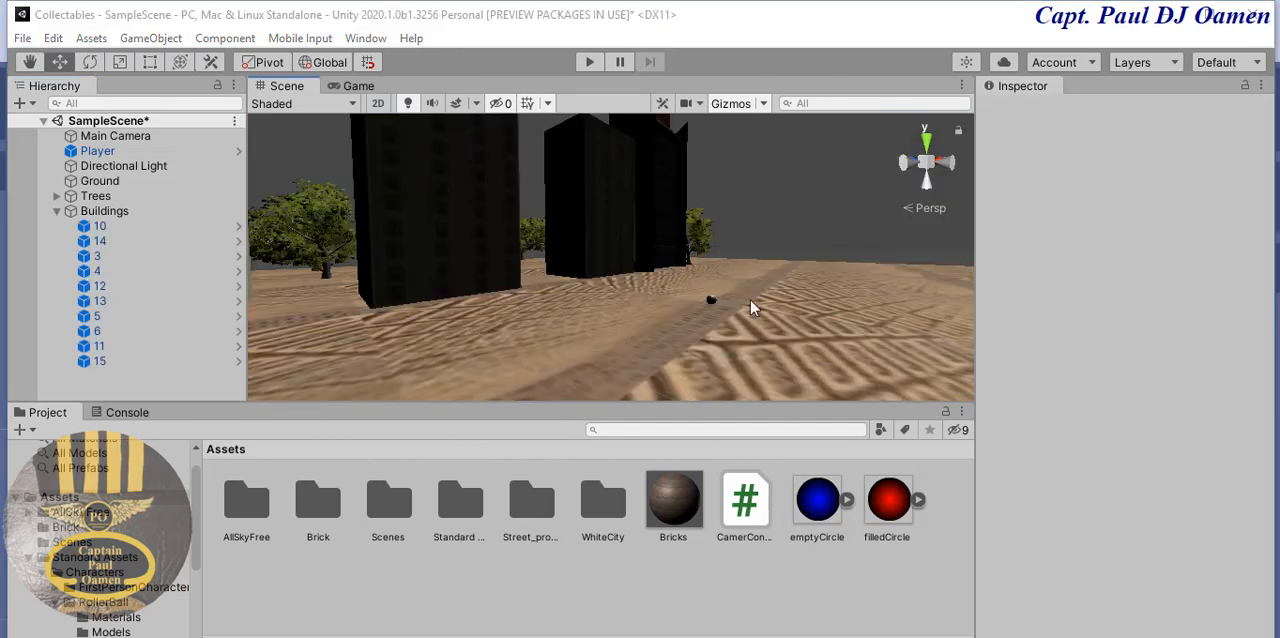
{"action": "scroll", "coordinate": [750, 310], "scroll_direction": "up", "scroll_amount": 3}
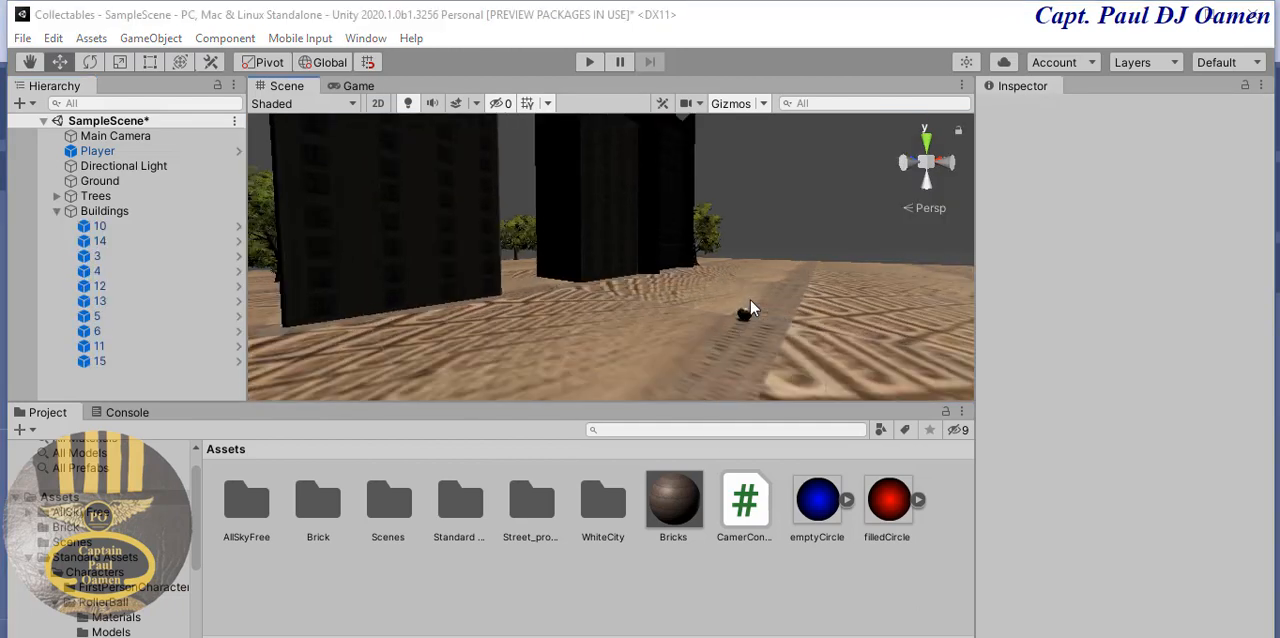
{"action": "left_click", "coordinate": [745, 318]}
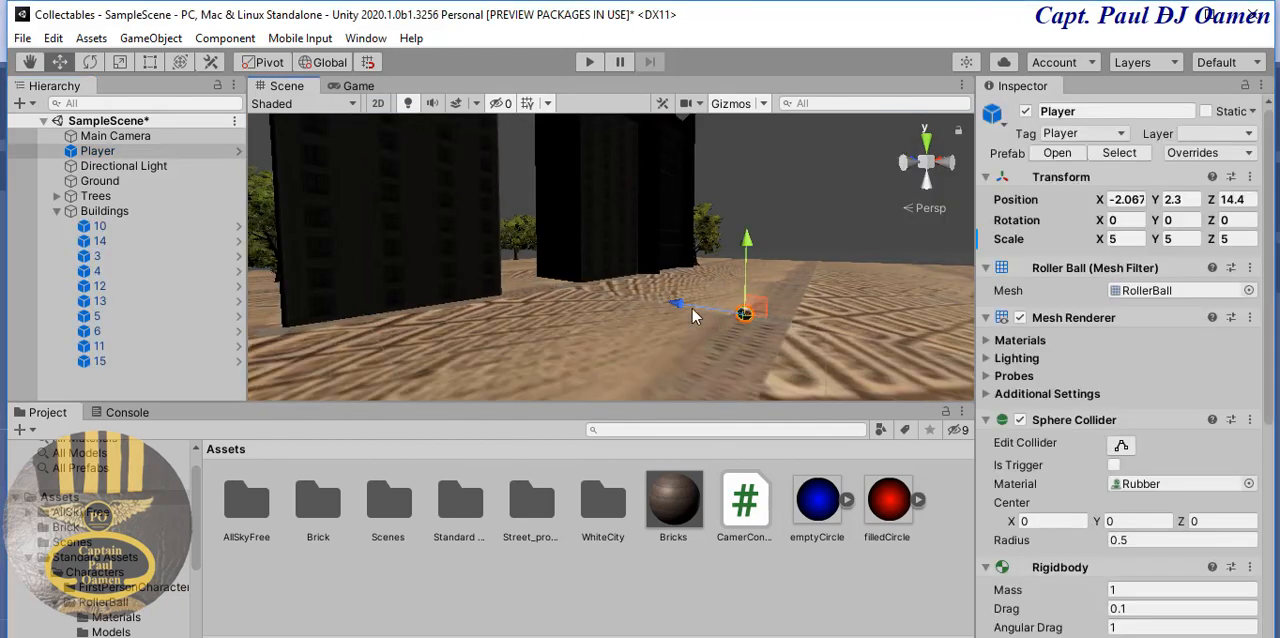
{"action": "left_click", "coordinate": [784, 200]}
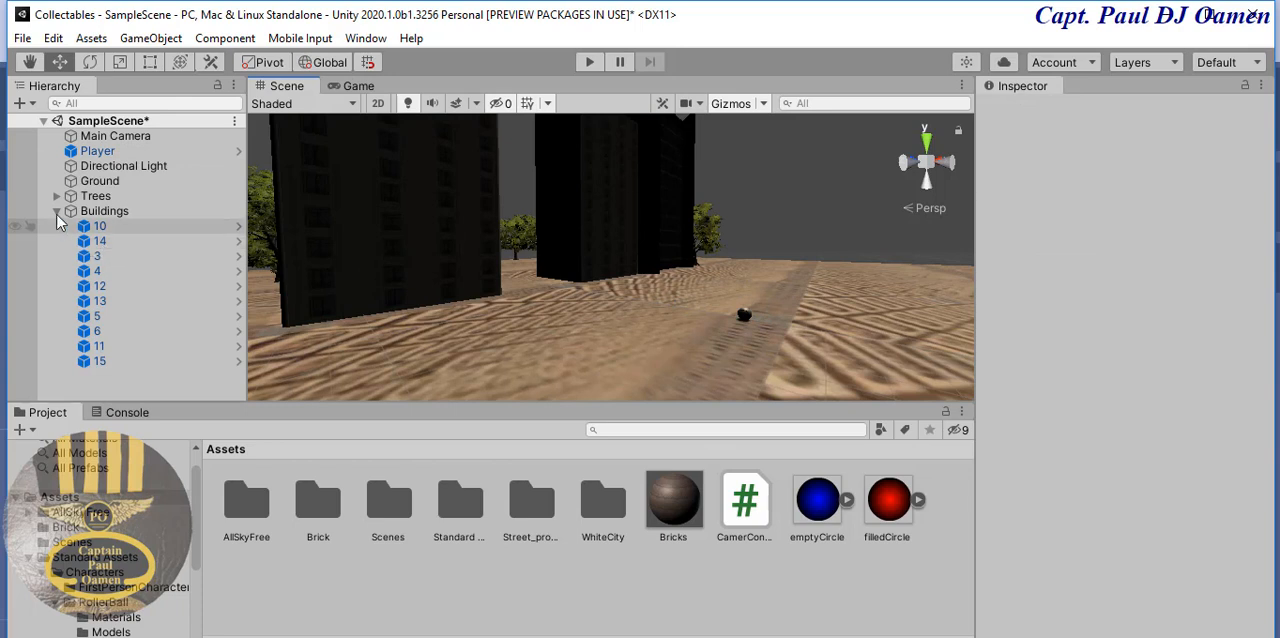
- Collapse the Buildings group and create an empty game object named Collector at the scene's root level
{"action": "left_click", "coordinate": [57, 211]}
{"action": "right_click", "coordinate": [75, 273]}
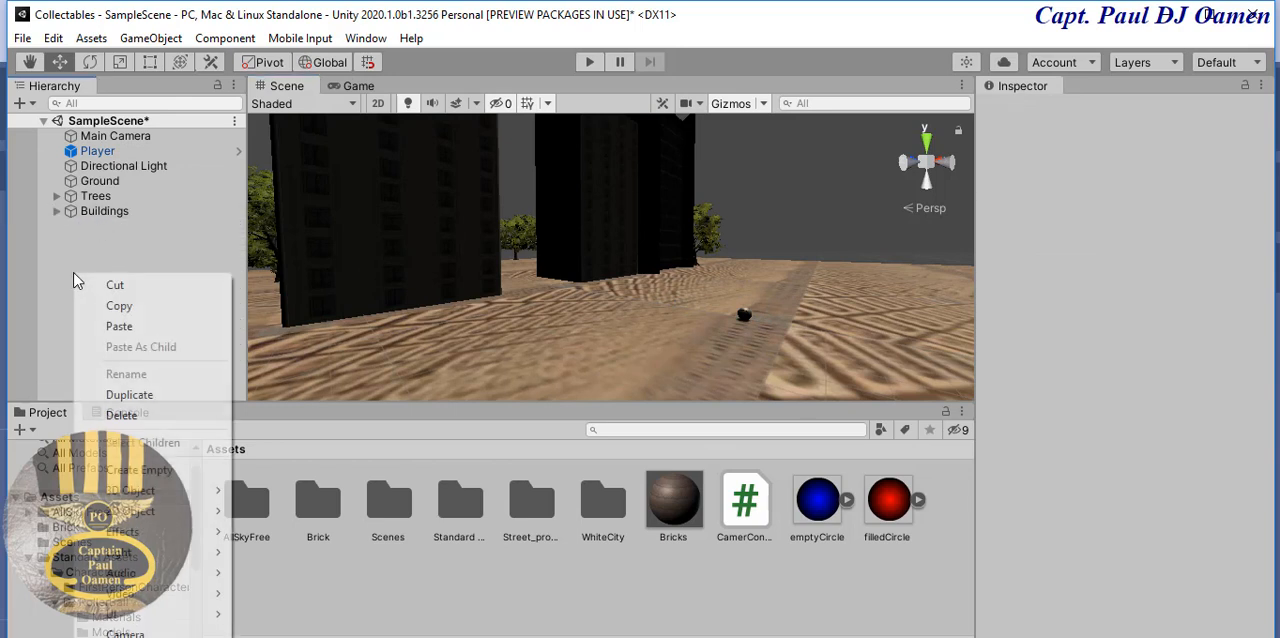
{"action": "left_click", "coordinate": [180, 469]}
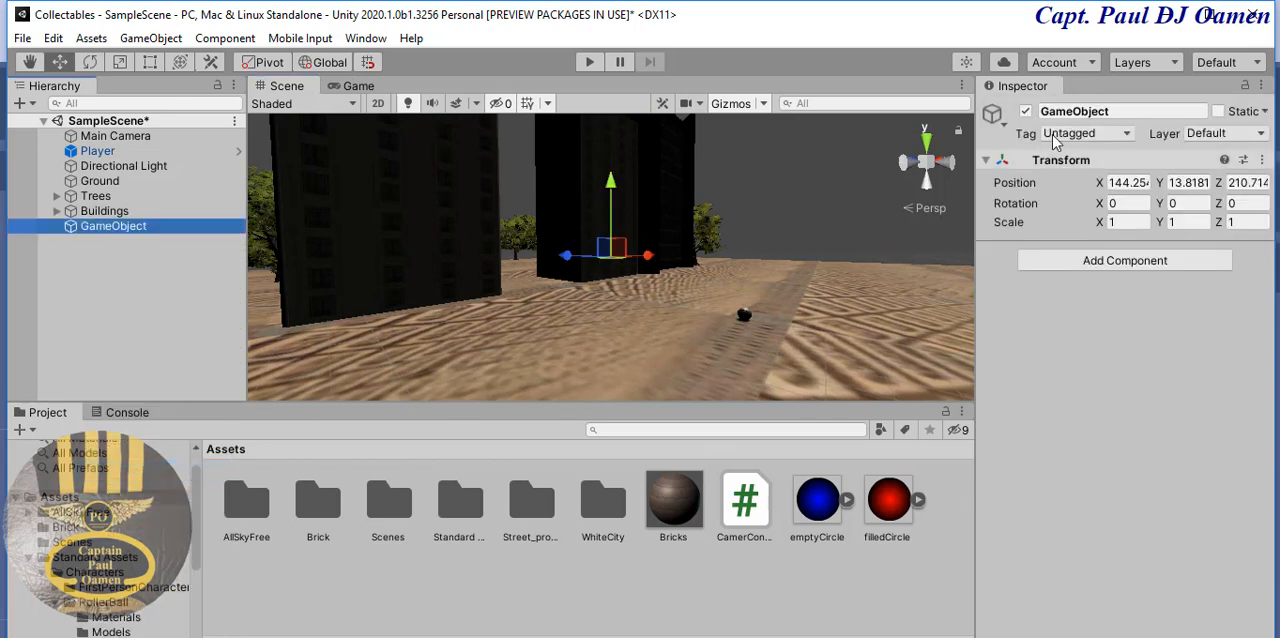
{"action": "left_click", "coordinate": [1113, 110]}
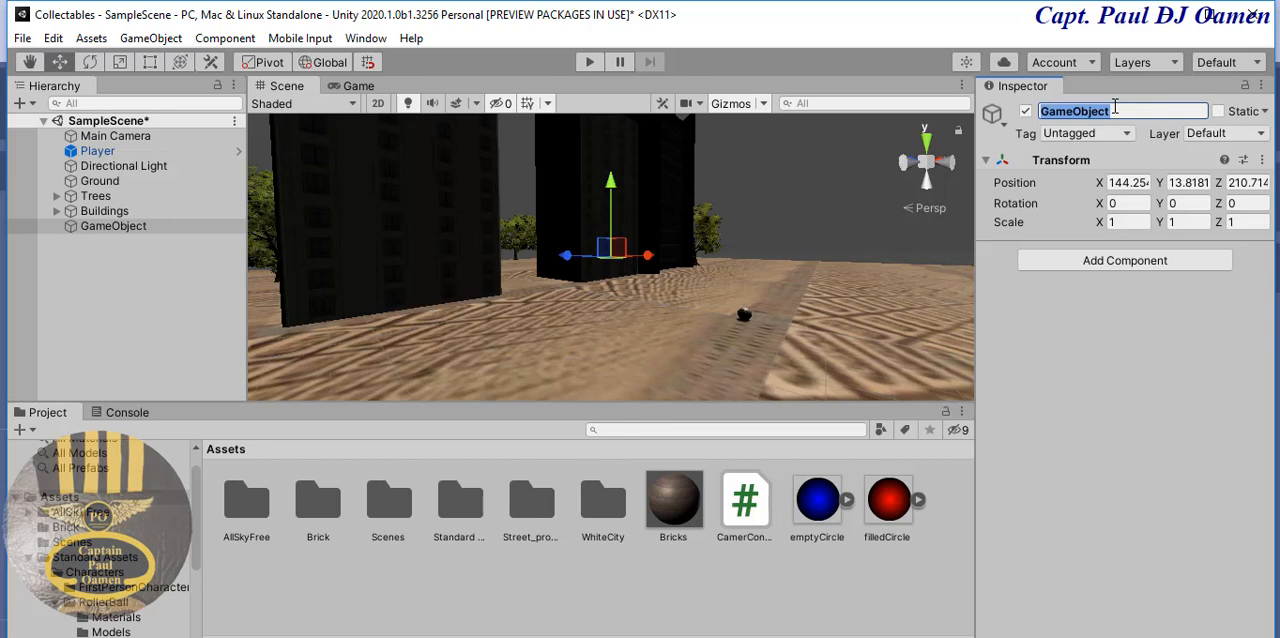
{"action": "type", "text": "Collector"}
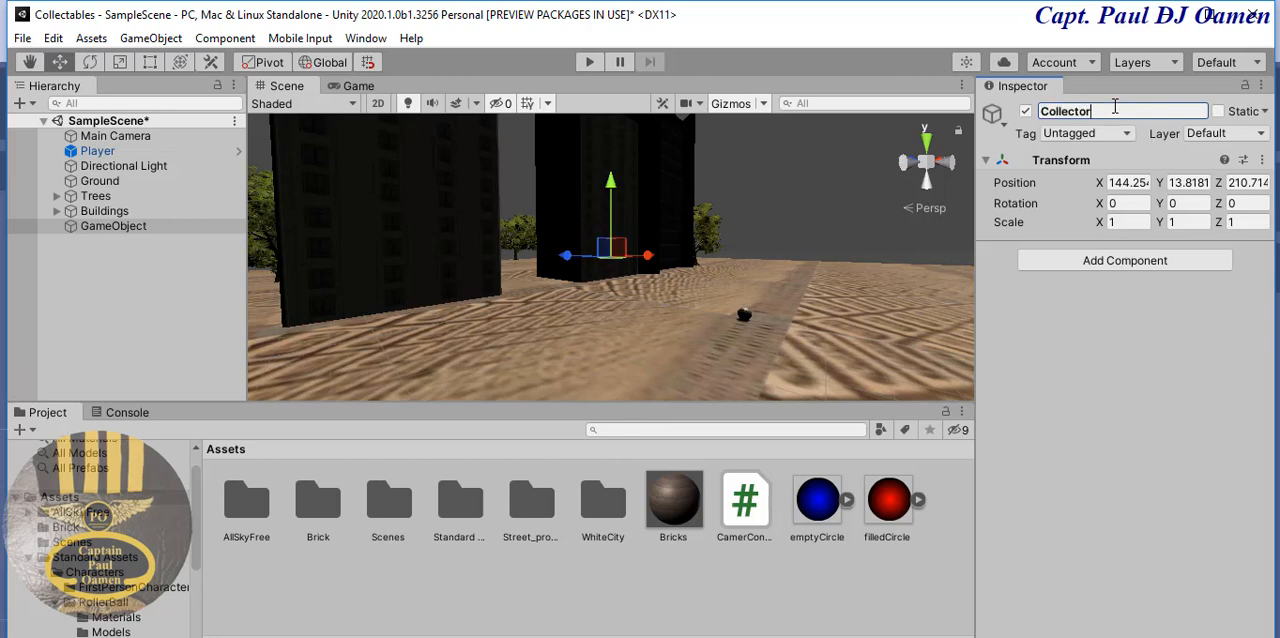
{"action": "key", "text": "Return"}
{"action": "left_click", "coordinate": [111, 278]}
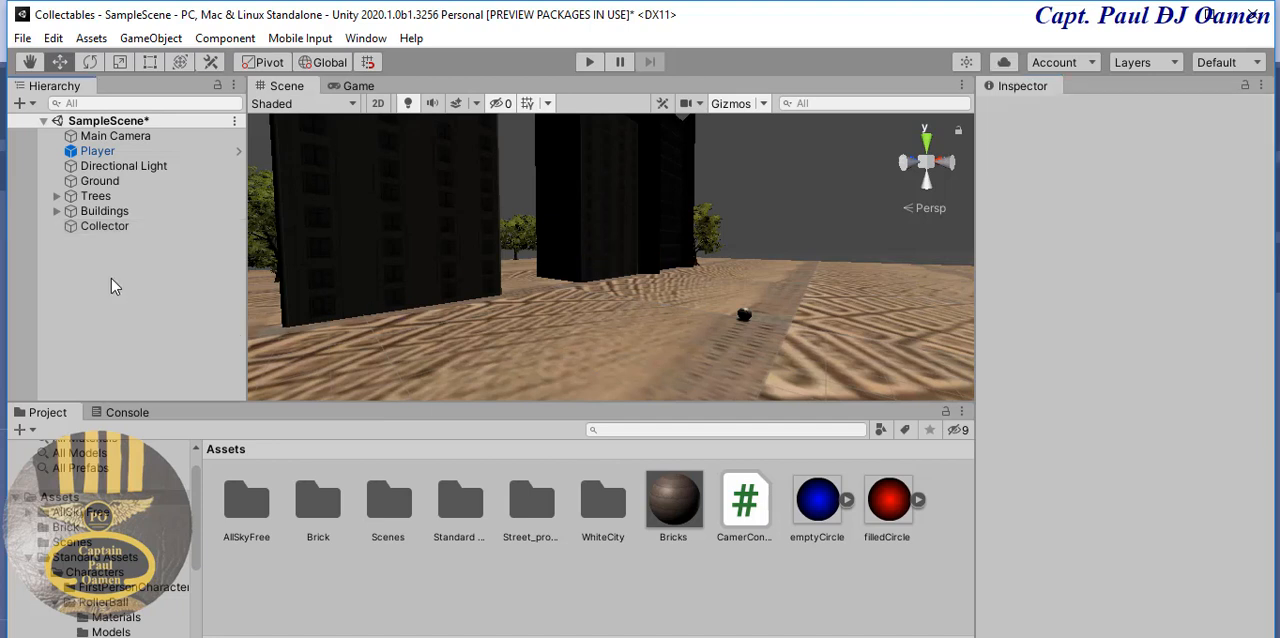
- Add a 3D cube as a child of the Collector object
{"action": "right_click", "coordinate": [122, 226]}
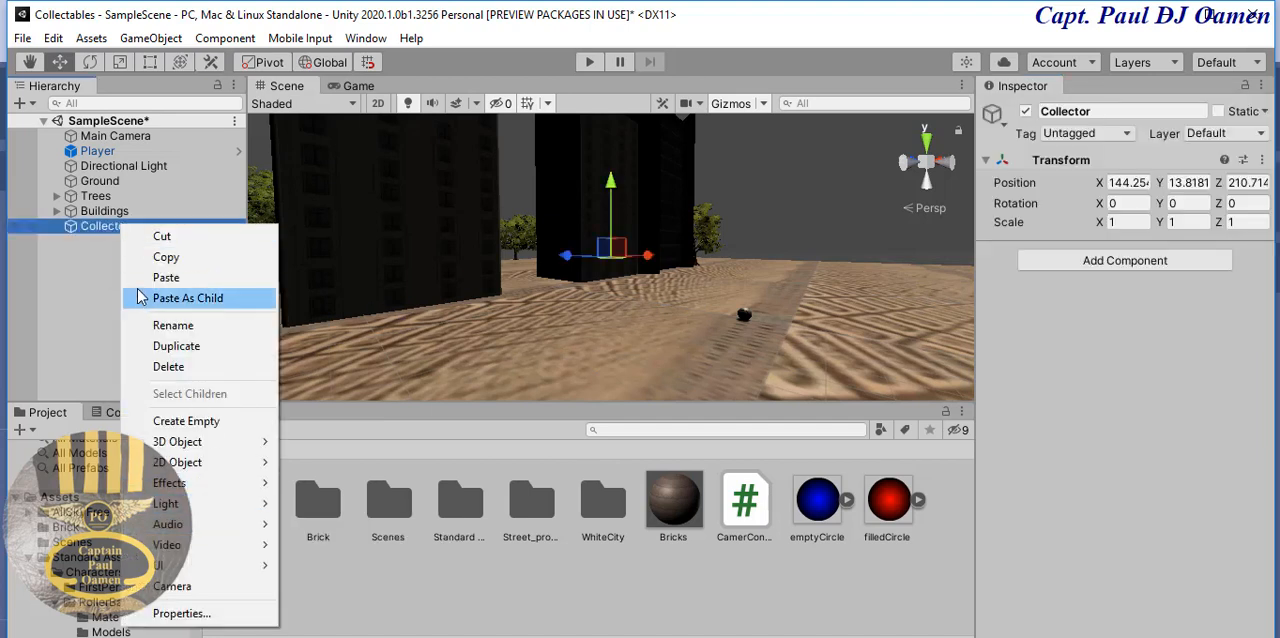
{"action": "mouse_move", "coordinate": [168, 445]}
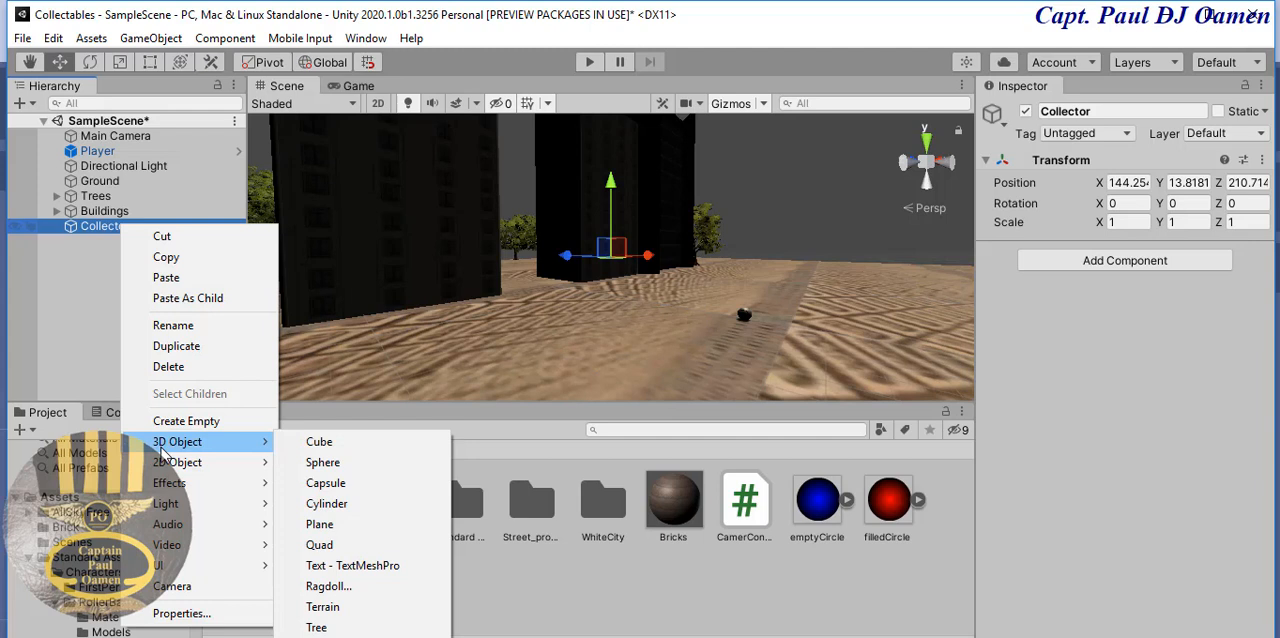
{"action": "left_click", "coordinate": [338, 443]}
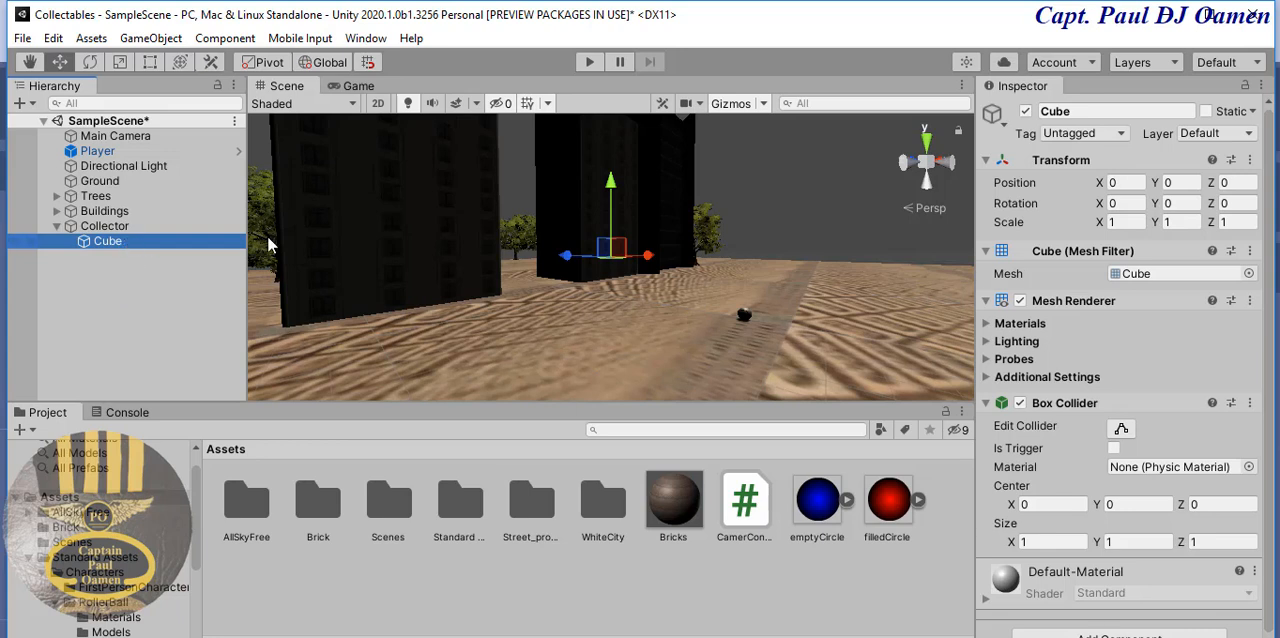
{"action": "left_click", "coordinate": [184, 300]}
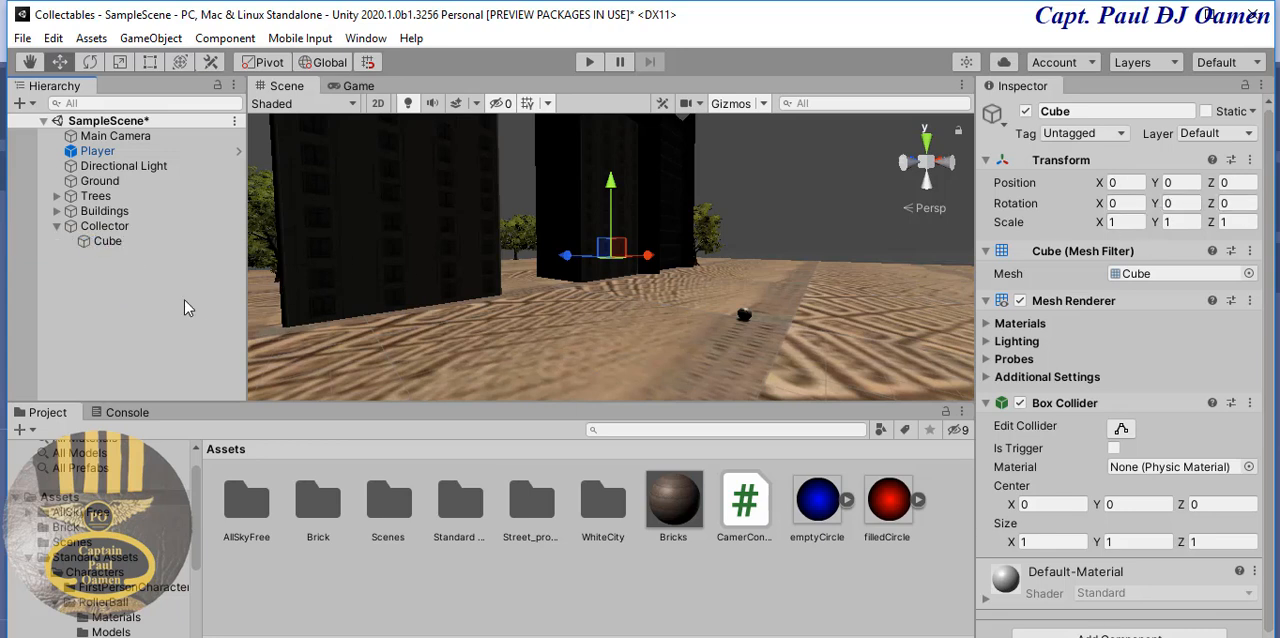
- Set the Cube's scale to 5 on X, Y and Z and move it across the ground to about X -189, Z -110
{"action": "left_click", "coordinate": [112, 242]}
{"action": "left_click", "coordinate": [1124, 222]}
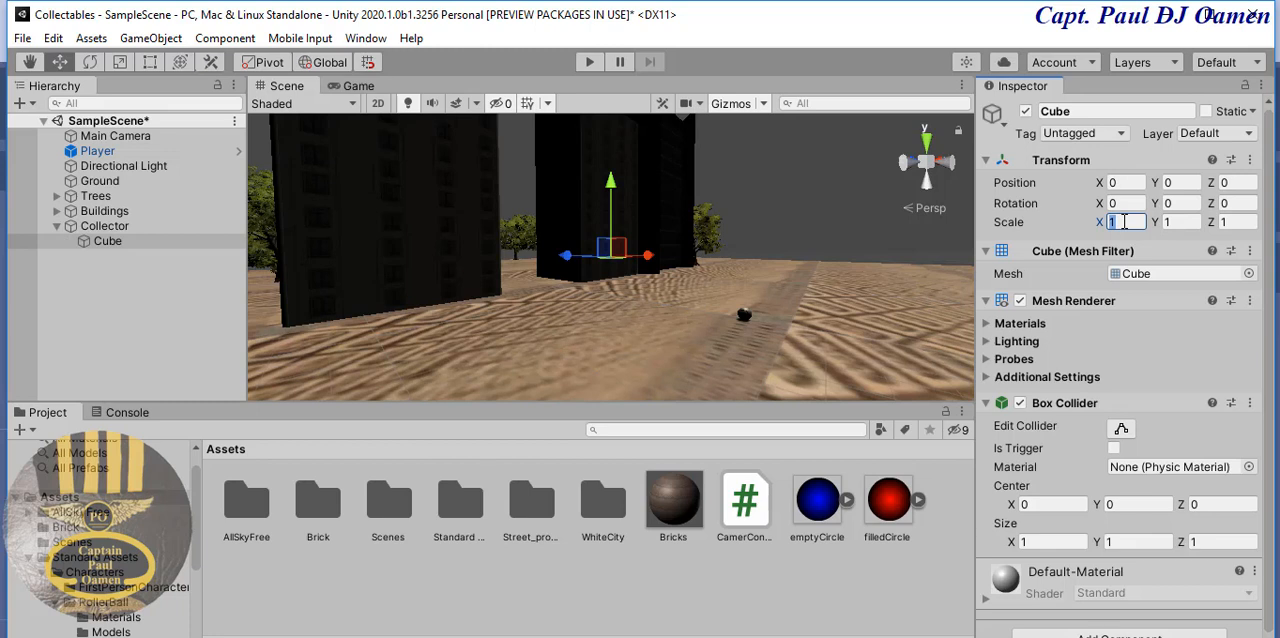
{"action": "type", "text": "5"}
{"action": "key", "text": "Tab"}
{"action": "type", "text": "5"}
{"action": "key", "text": "Tab"}
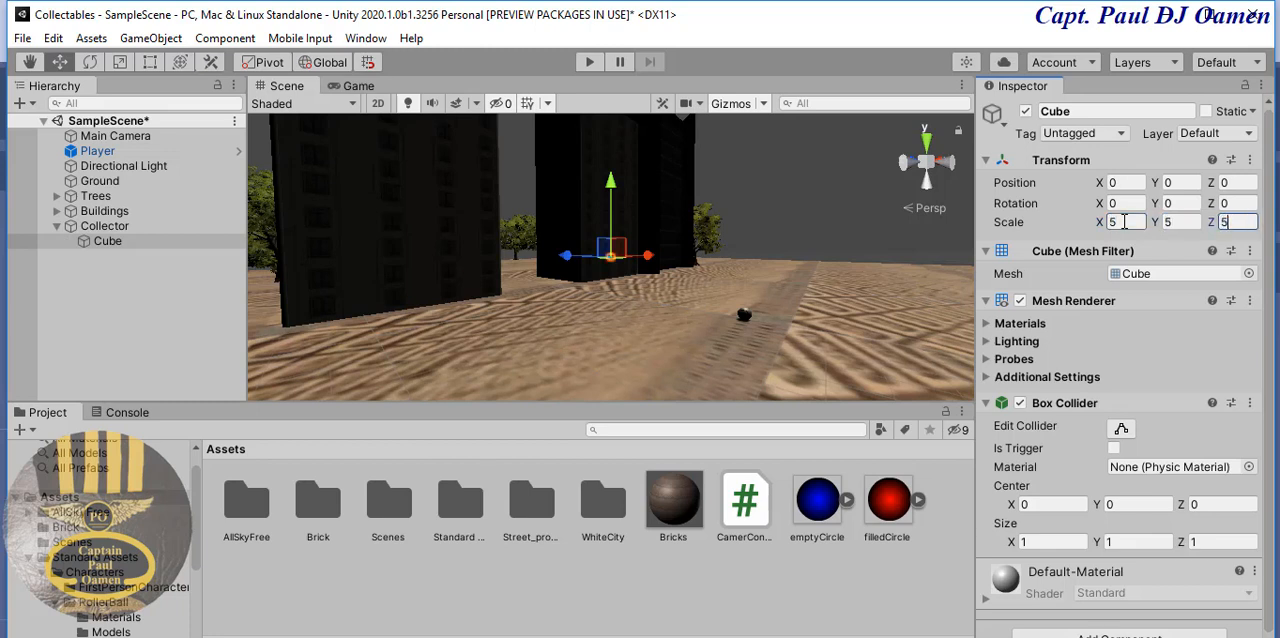
{"action": "type", "text": "5"}
{"action": "left_click_drag", "start_coordinate": [585, 256], "coordinate": [596, 300]}
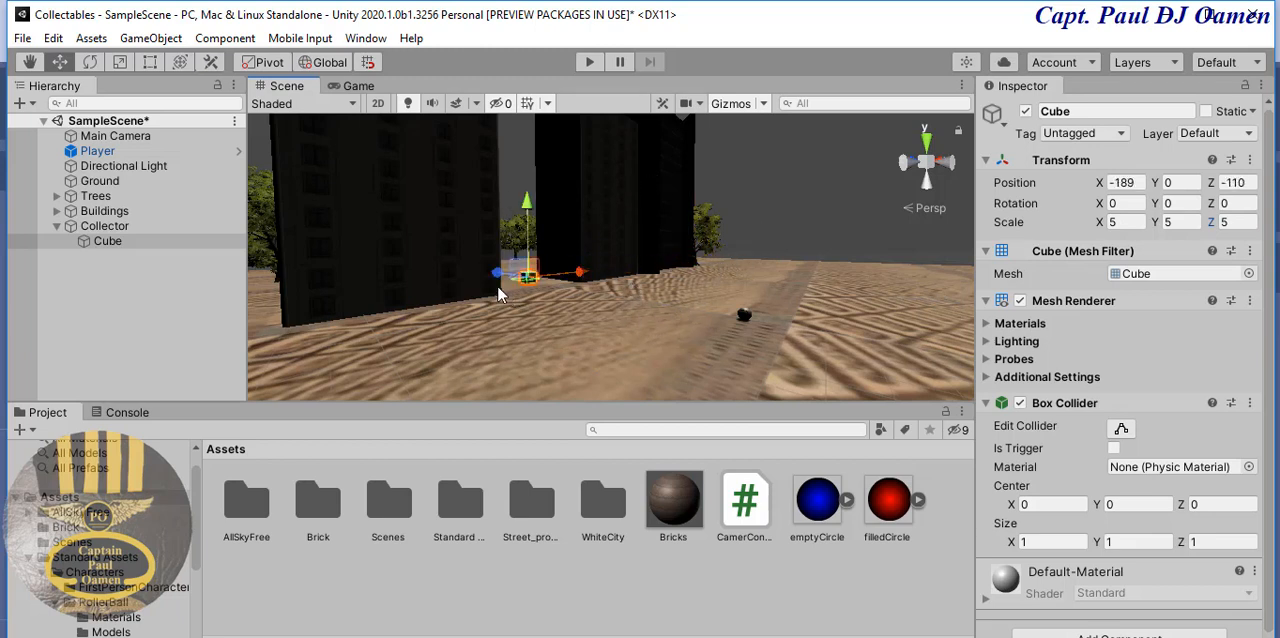
- Move the Cube to about Y -10.9, Z -134.4 and set its rotation to 50 on X, Y and Z
{"action": "left_click_drag", "start_coordinate": [498, 271], "coordinate": [520, 308]}
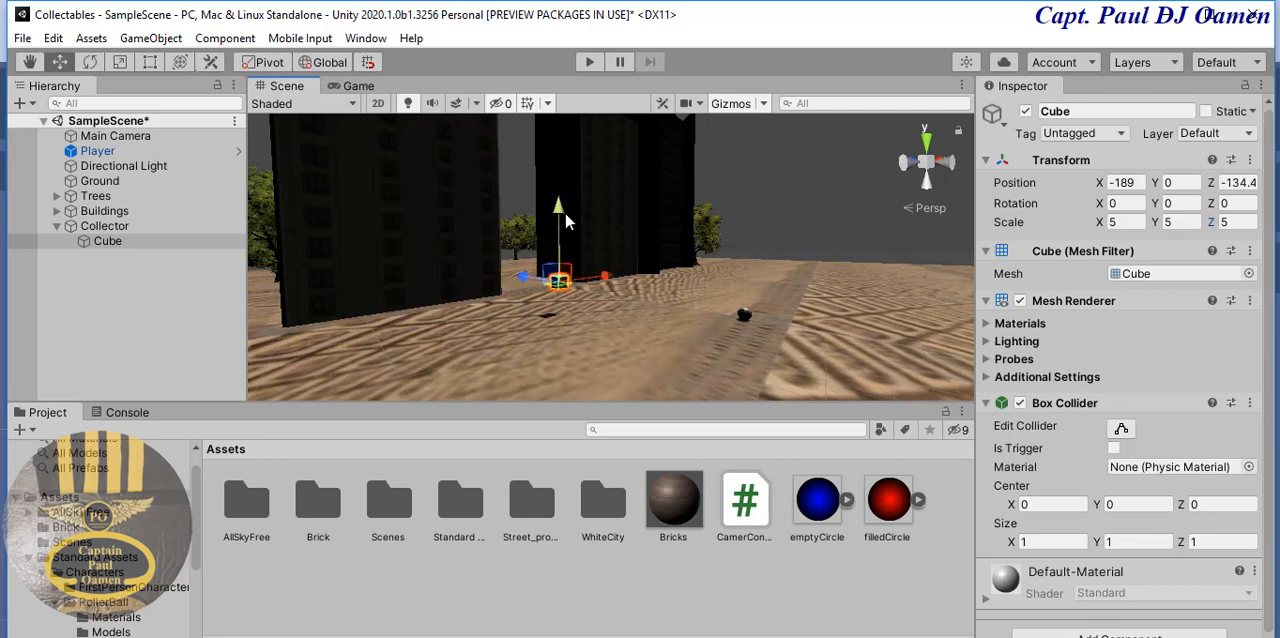
{"action": "left_click_drag", "start_coordinate": [565, 218], "coordinate": [566, 244]}
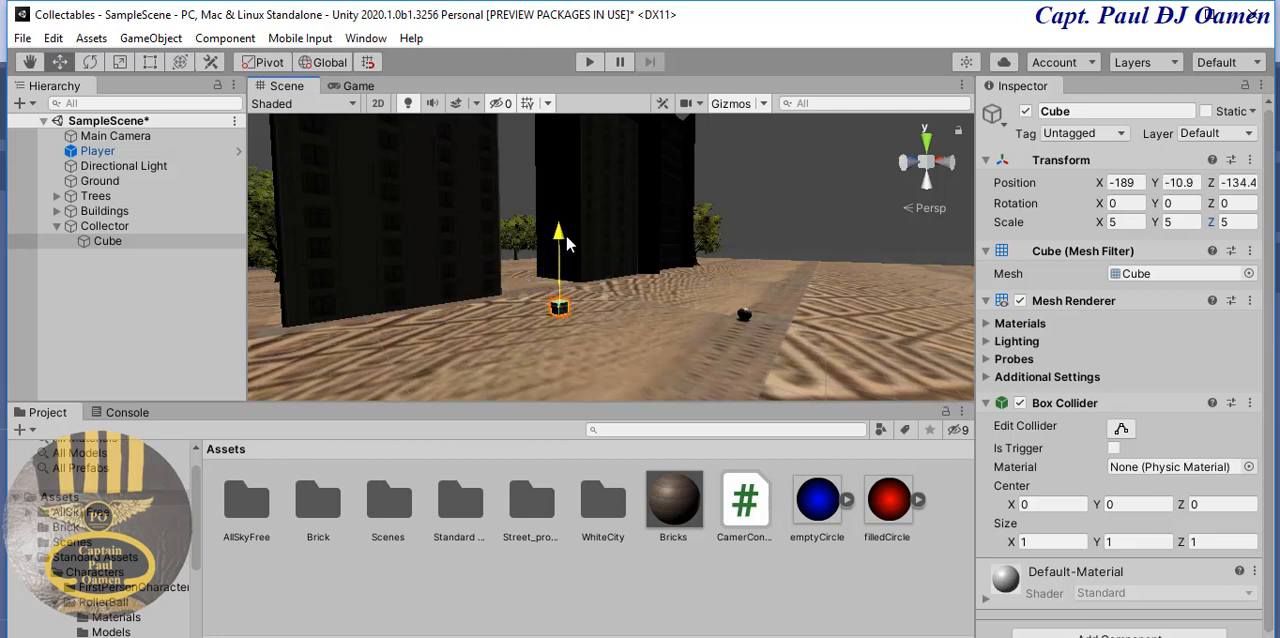
{"action": "left_click", "coordinate": [1122, 206]}
{"action": "type", "text": "50"}
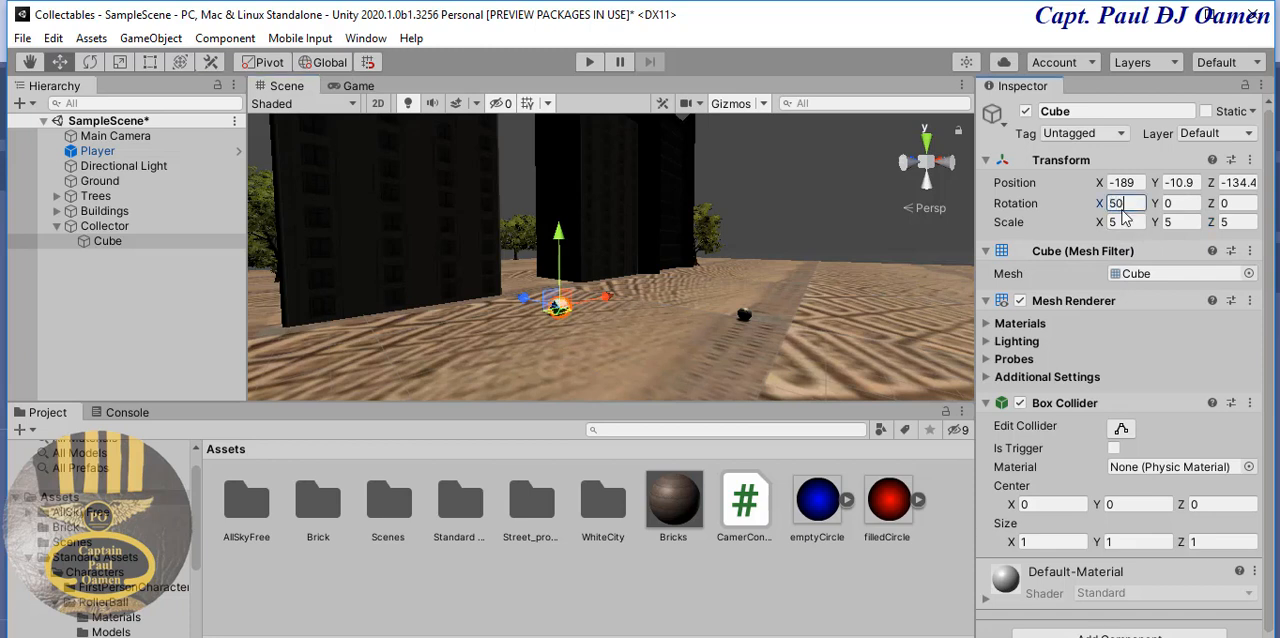
{"action": "key", "text": "Tab"}
{"action": "type", "text": "50"}
{"action": "key", "text": "Tab"}
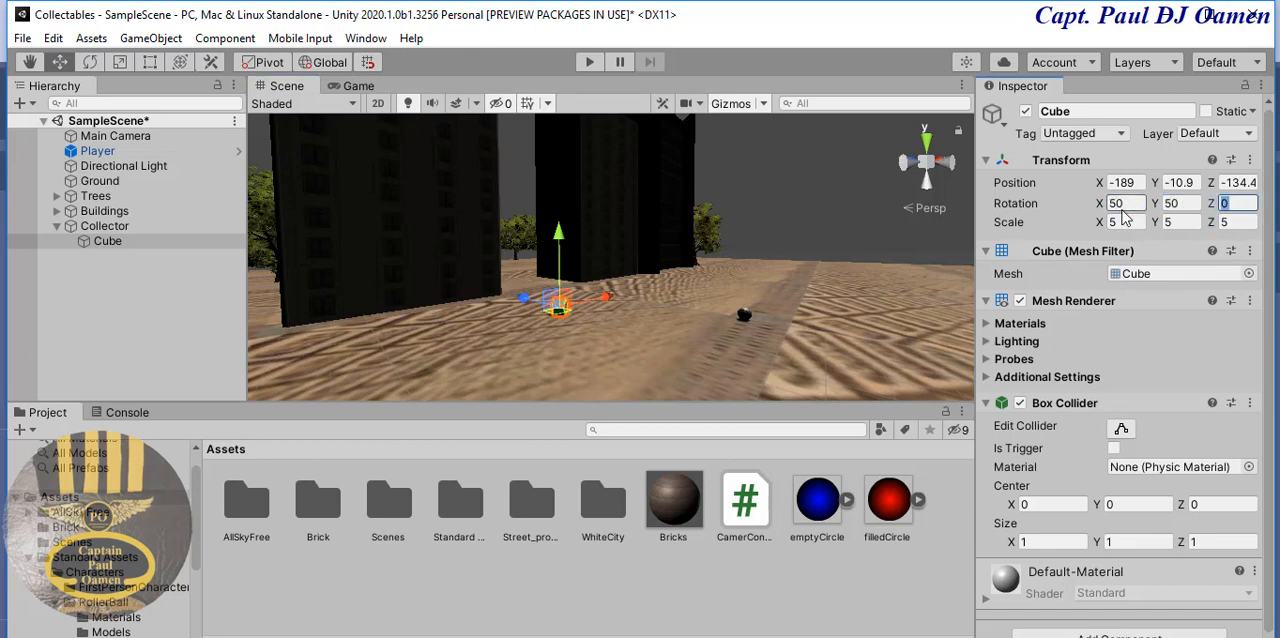
{"action": "type", "text": "50"}
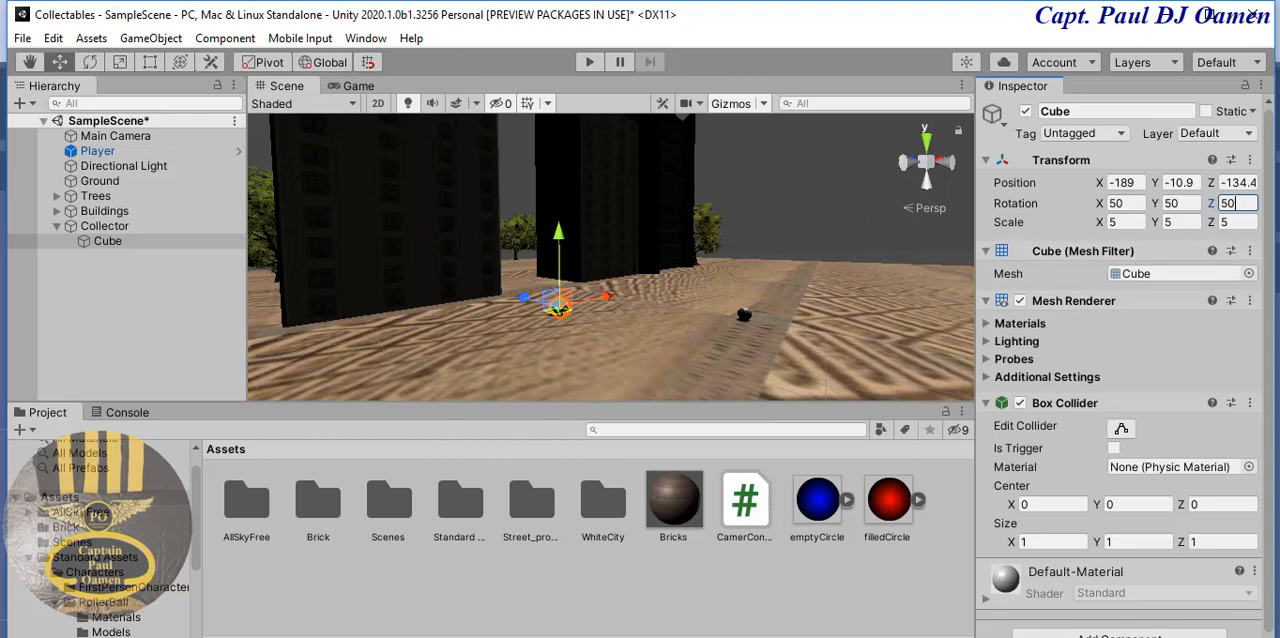
- Create a new material in the Assets folder
{"action": "scroll", "coordinate": [632, 346], "scroll_direction": "up", "scroll_amount": 3}
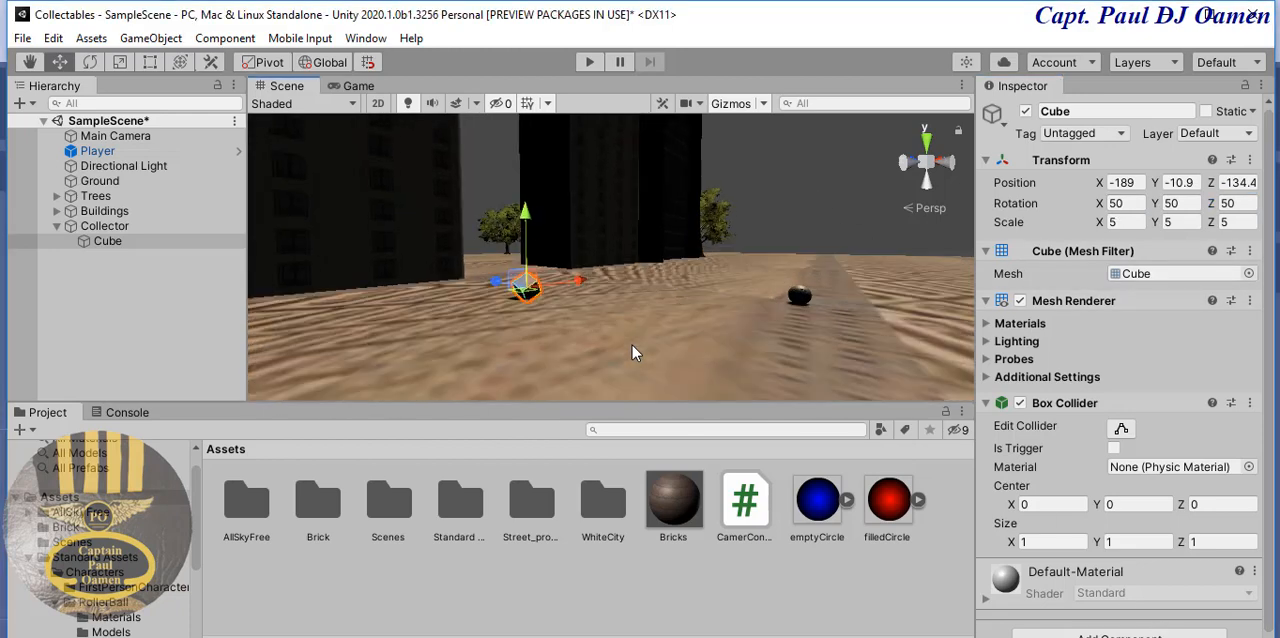
{"action": "scroll", "coordinate": [632, 345], "scroll_direction": "down", "scroll_amount": 2}
{"action": "middle_click_drag", "start_coordinate": [632, 345], "coordinate": [734, 314]}
{"action": "scroll", "coordinate": [609, 355], "scroll_direction": "up", "scroll_amount": 1}
{"action": "scroll", "coordinate": [612, 365], "scroll_direction": "up", "scroll_amount": 1}
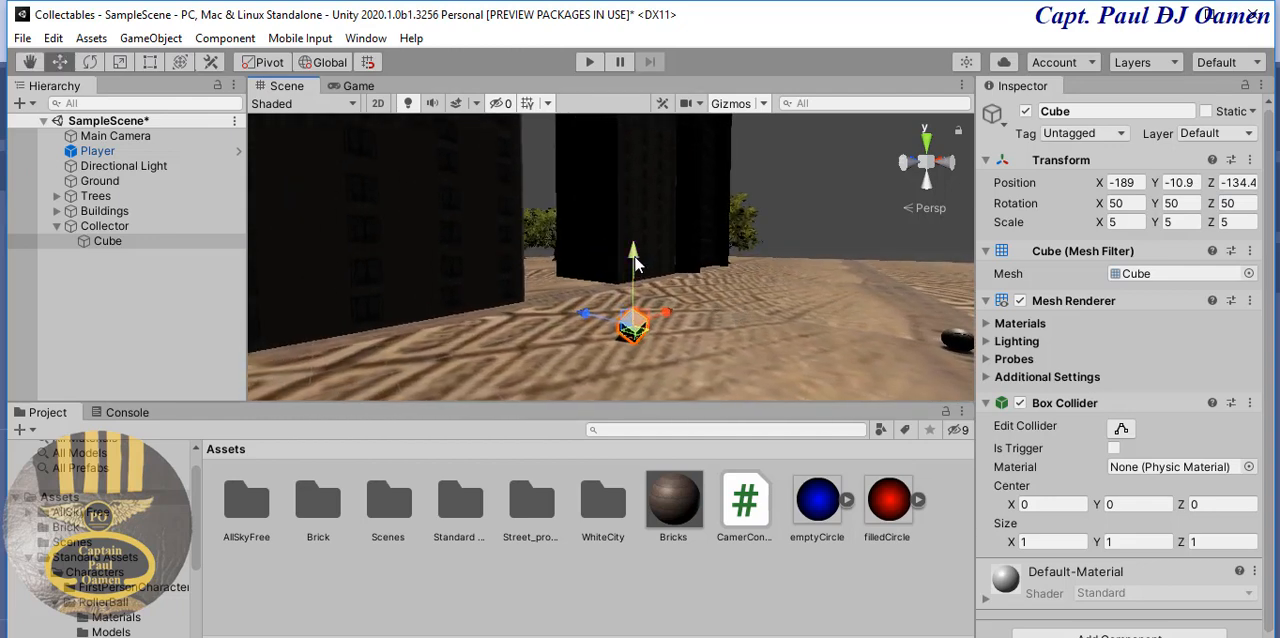
{"action": "left_click", "coordinate": [804, 177]}
{"action": "left_click", "coordinate": [633, 325]}
{"action": "left_click", "coordinate": [598, 571]}
{"action": "right_click", "coordinate": [598, 570]}
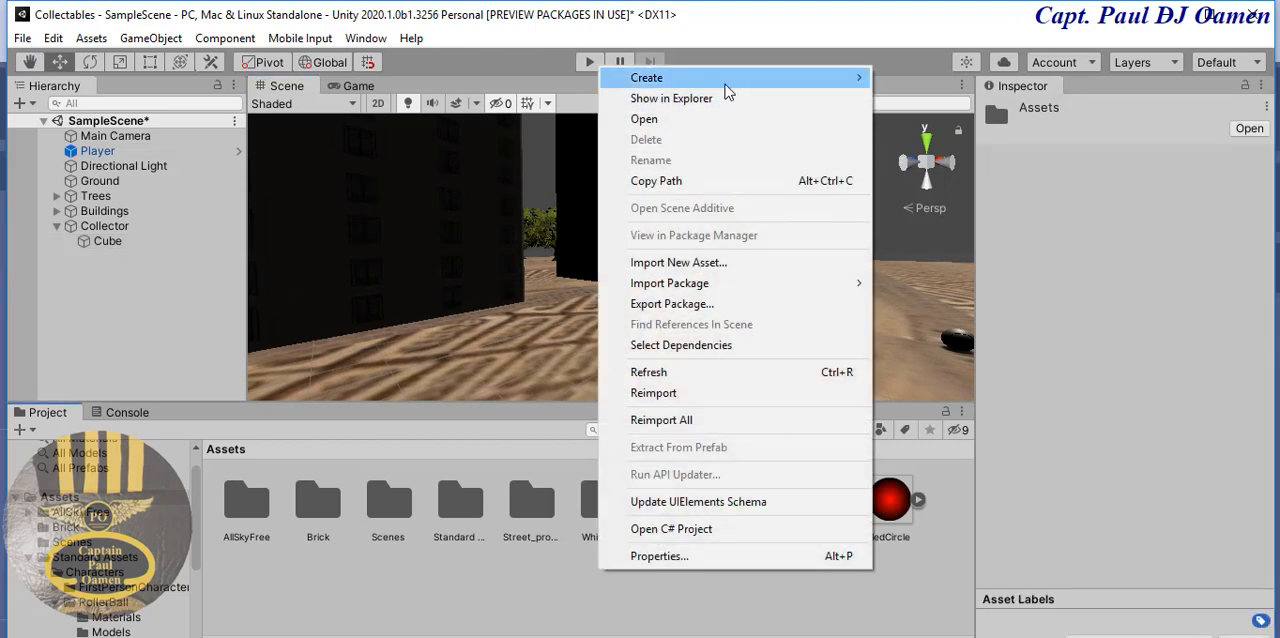
{"action": "mouse_move", "coordinate": [725, 84]}
{"action": "left_click", "coordinate": [975, 287]}
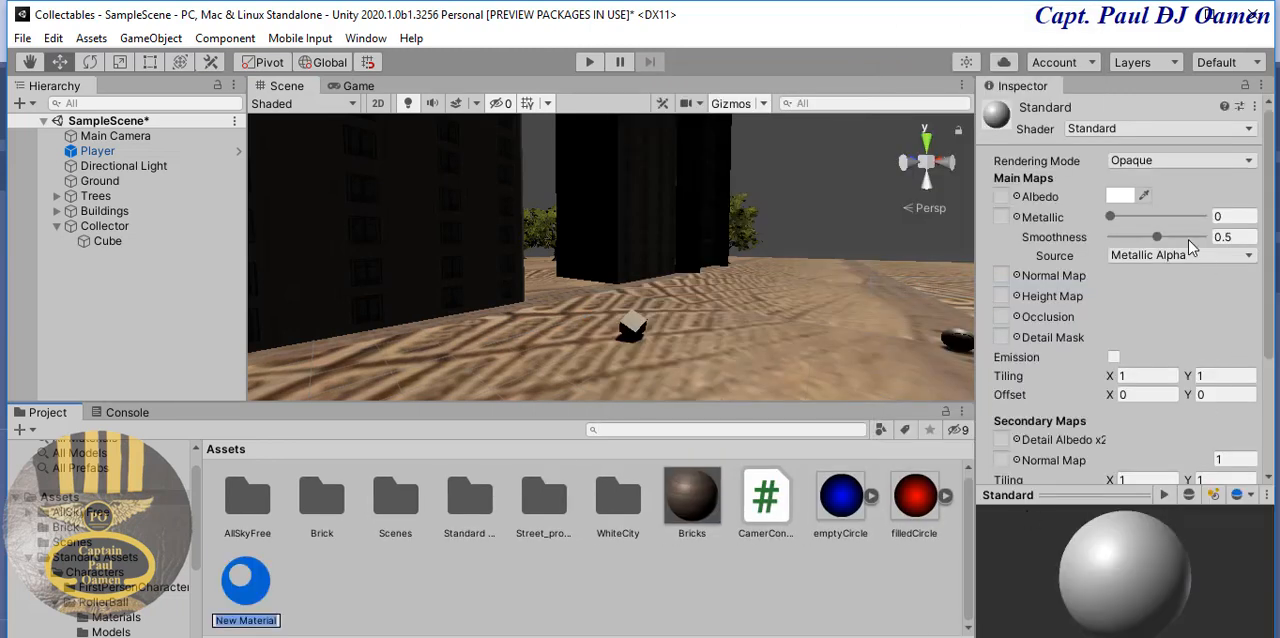
- Make the new material's Albedo color yellow by setting its blue value to 0
{"action": "left_click", "coordinate": [1118, 195]}
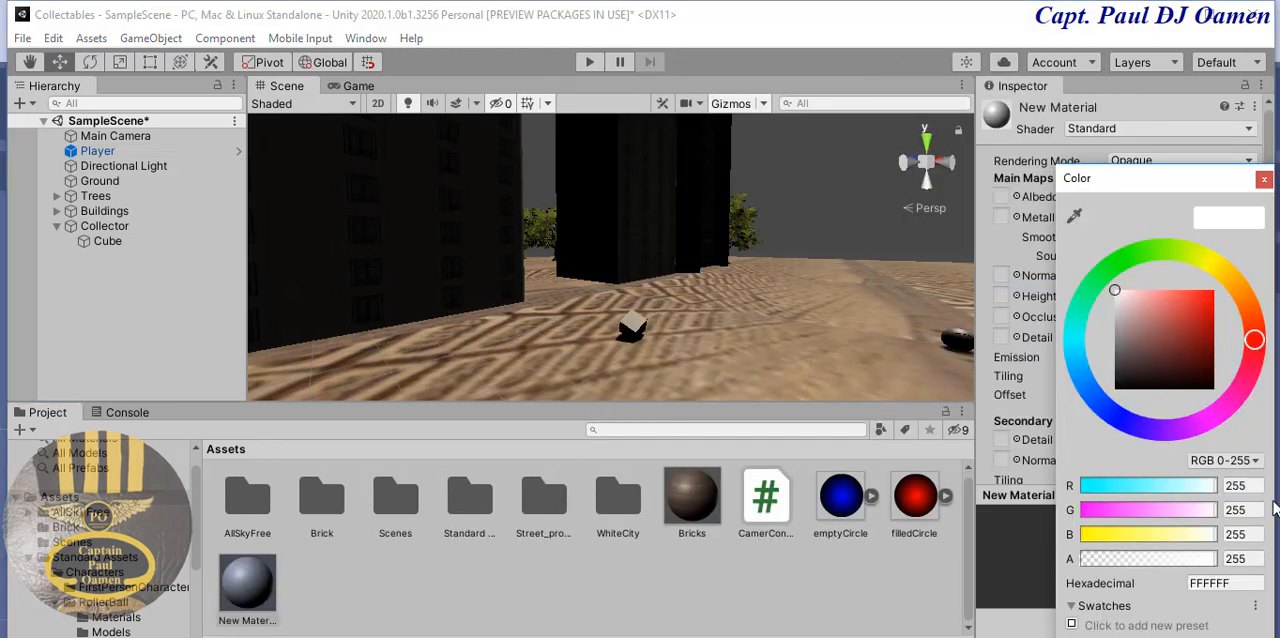
{"action": "left_click", "coordinate": [1255, 537]}
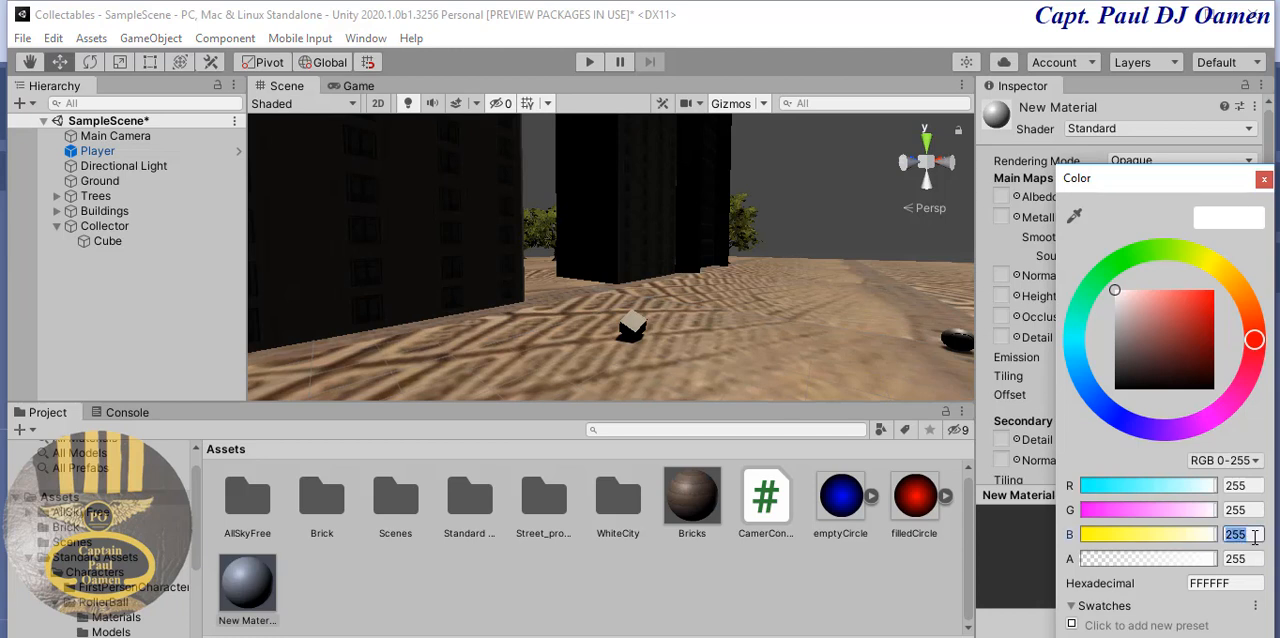
{"action": "type", "text": "0"}
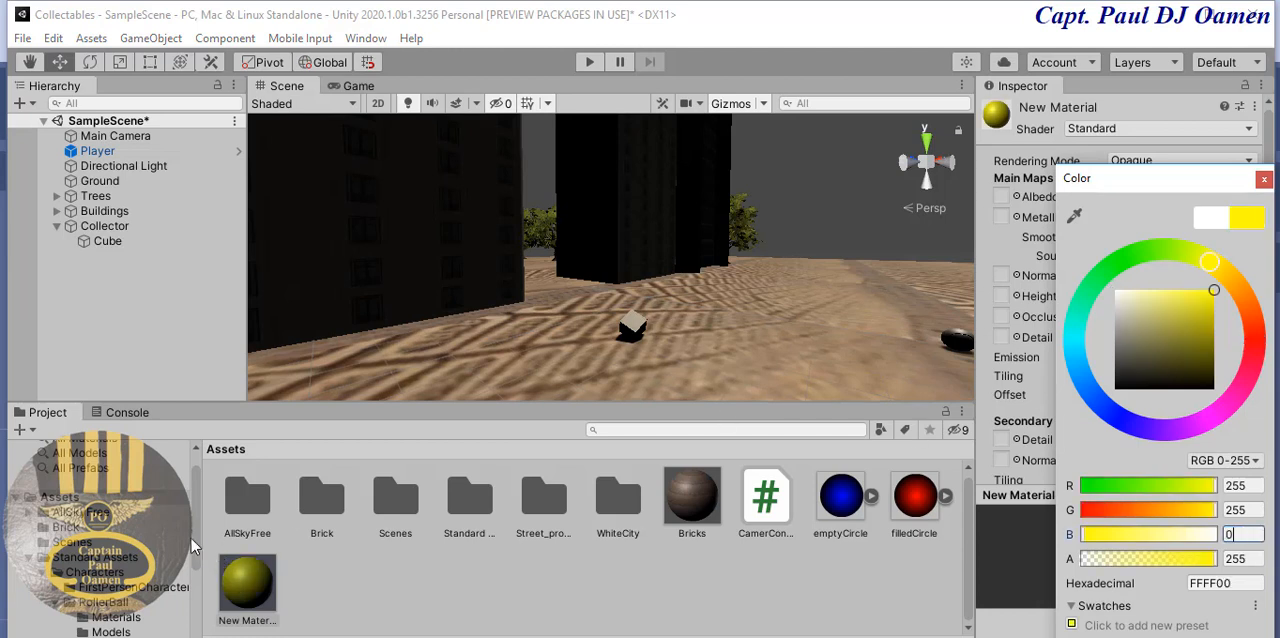
- Apply the yellow New Material to the Cube in the scene
{"action": "left_click", "coordinate": [622, 328]}
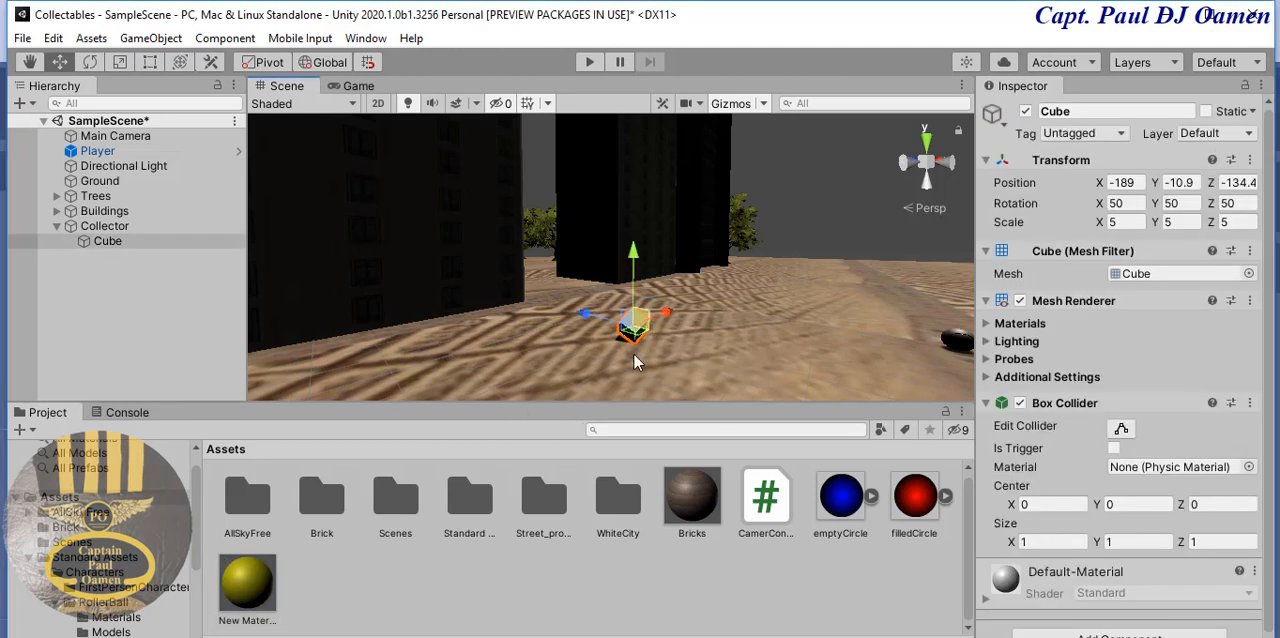
{"action": "left_click", "coordinate": [253, 590]}
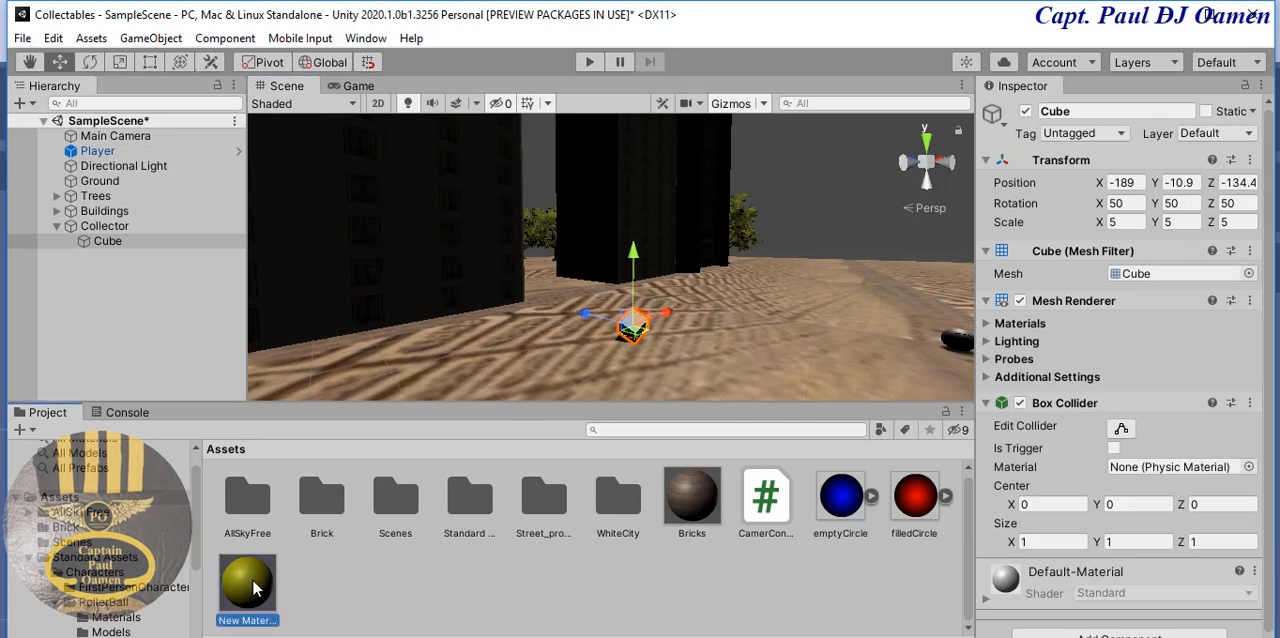
{"action": "left_click_drag", "start_coordinate": [253, 590], "coordinate": [632, 326]}
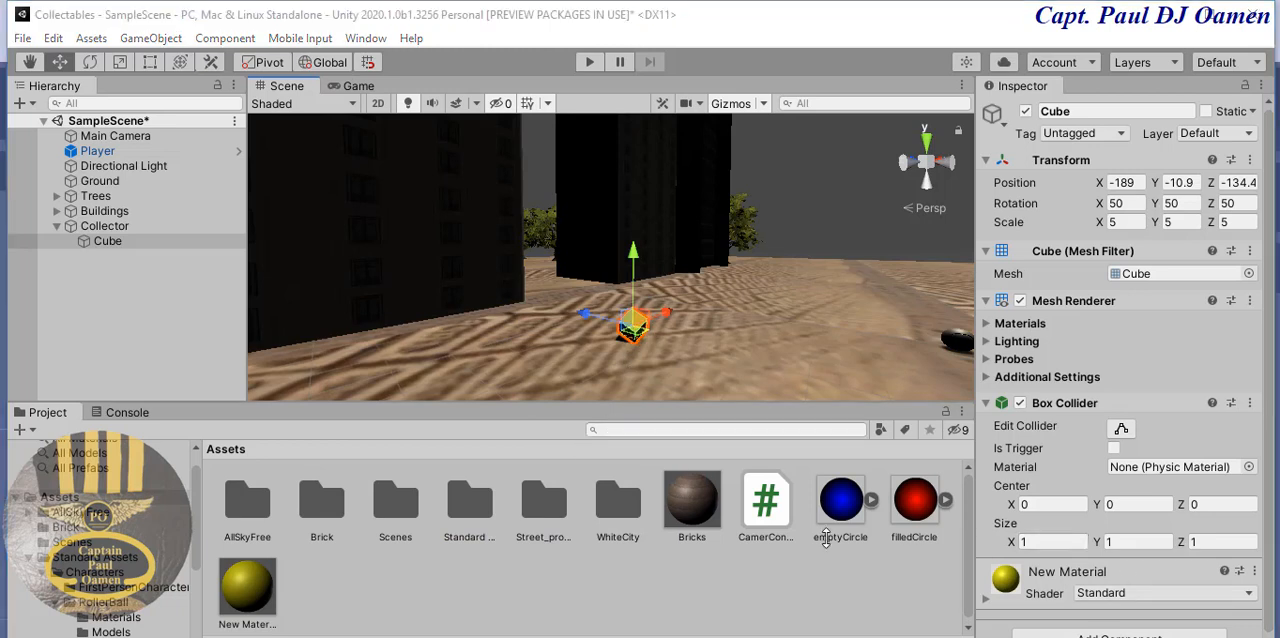
- Rename the Cube object as Colltectable
{"action": "left_click", "coordinate": [1091, 117]}
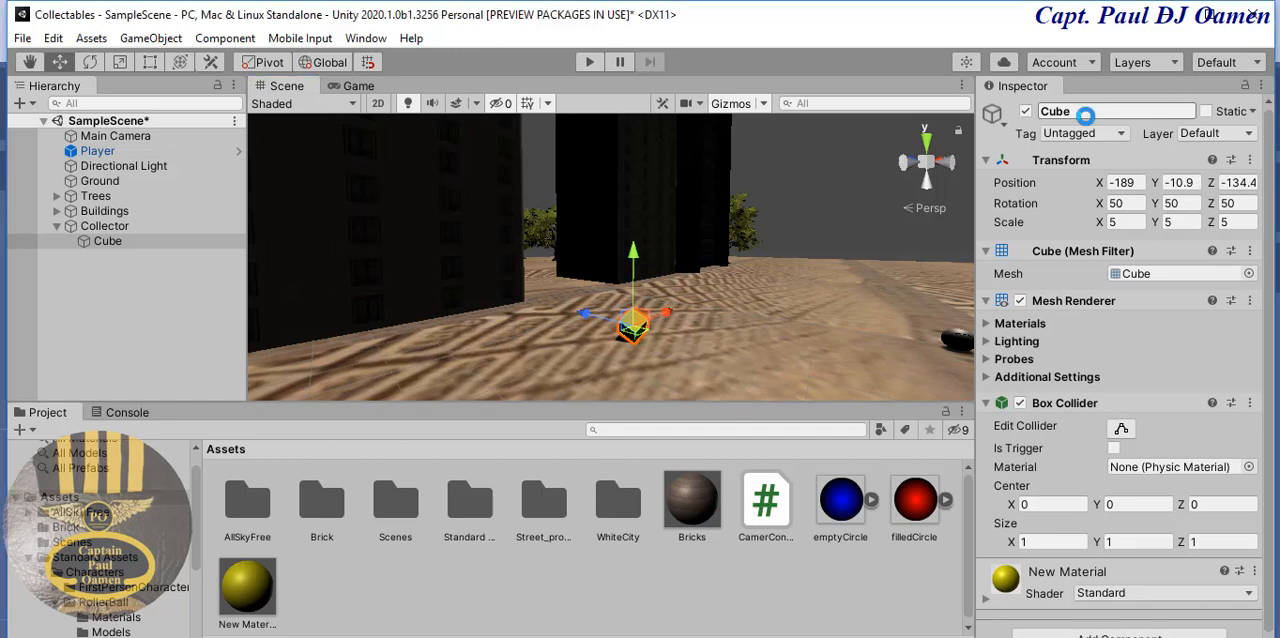
{"action": "left_click", "coordinate": [1078, 111]}
{"action": "double_click", "coordinate": [1051, 114]}
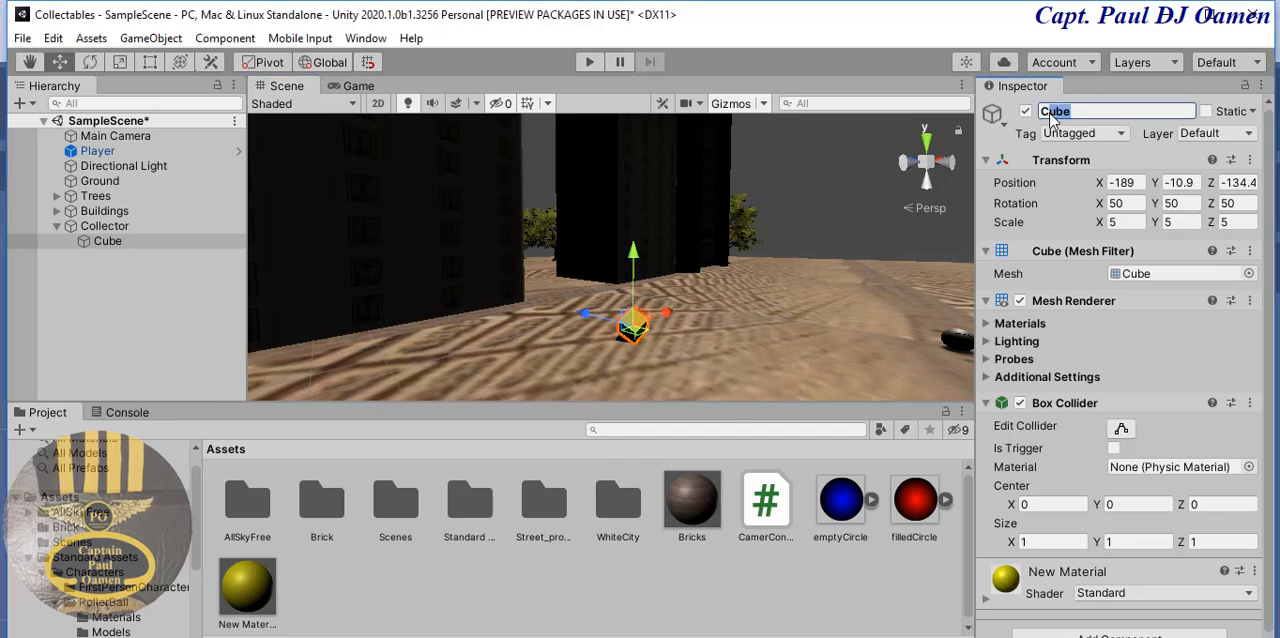
{"action": "type", "text": "C"}
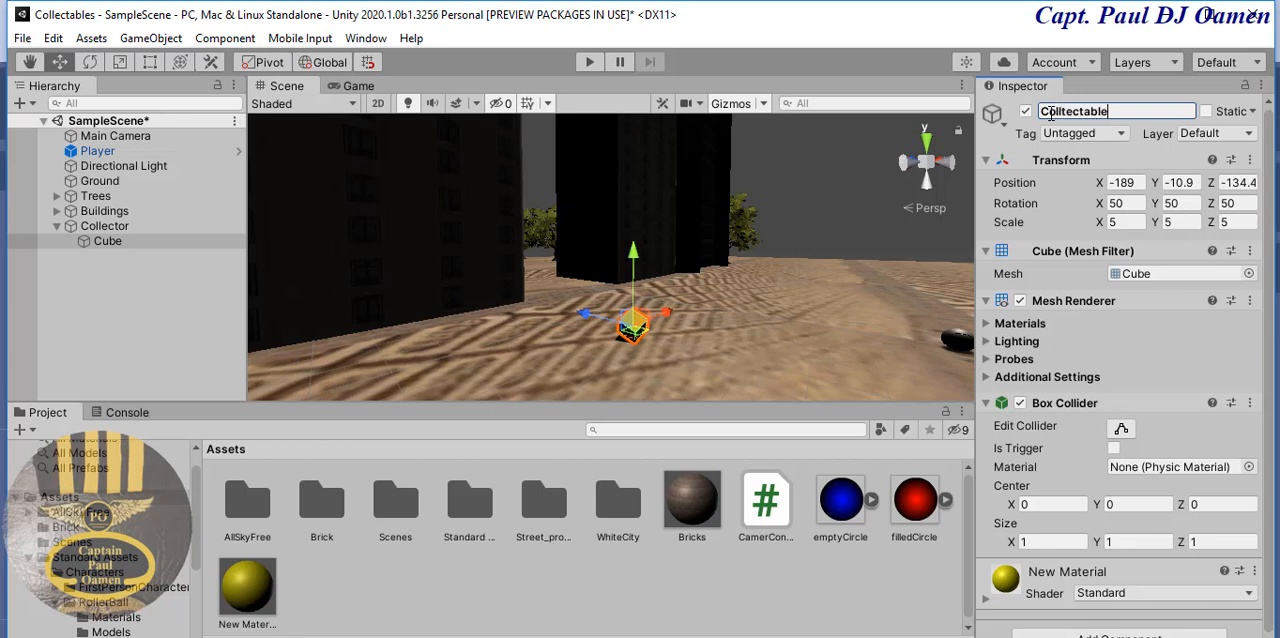
{"action": "key", "text": "Return"}
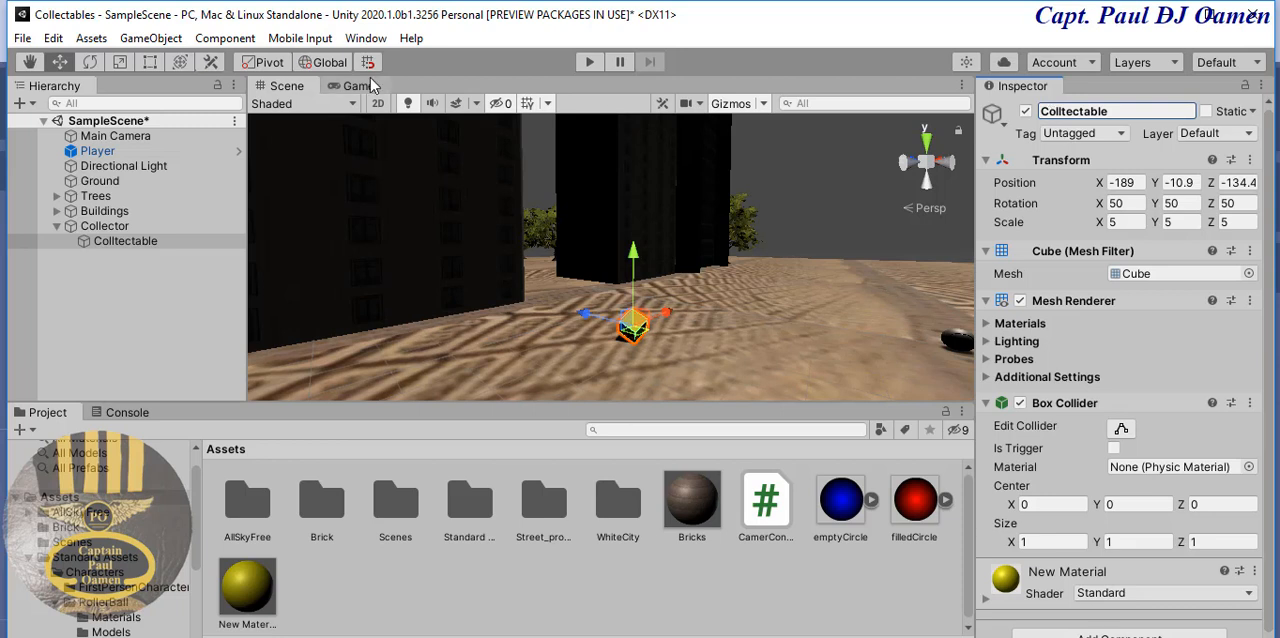
- Create a C# script named Roller in the Assets folder
{"action": "left_click", "coordinate": [162, 244]}
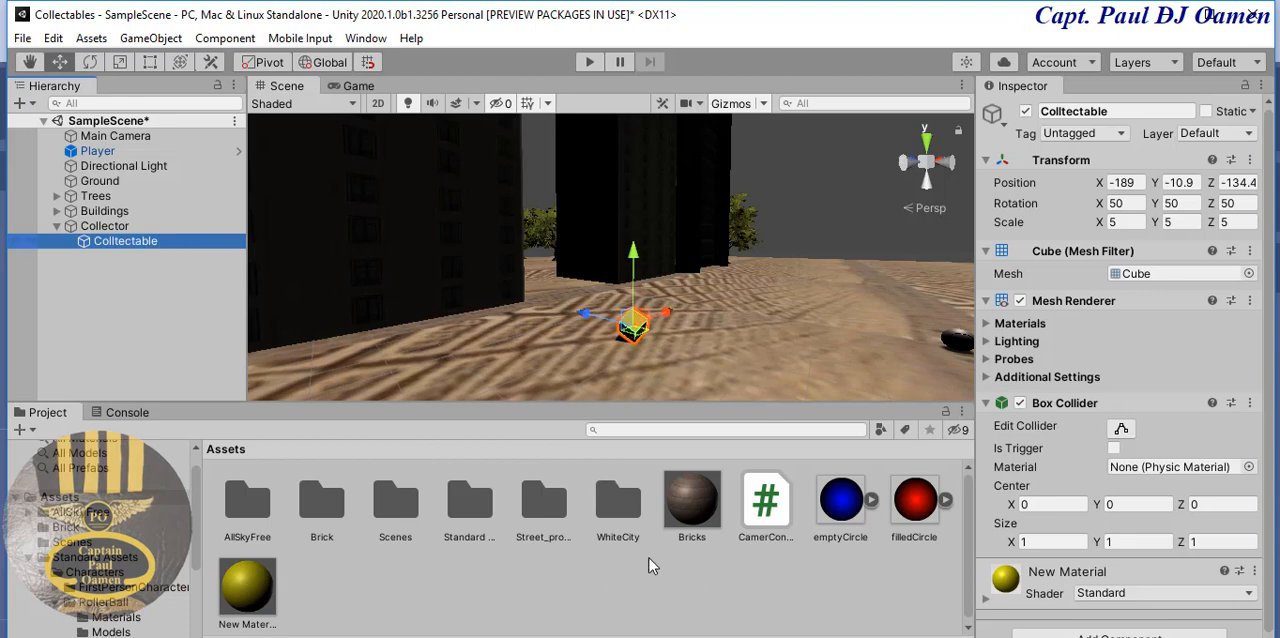
{"action": "right_click", "coordinate": [521, 568]}
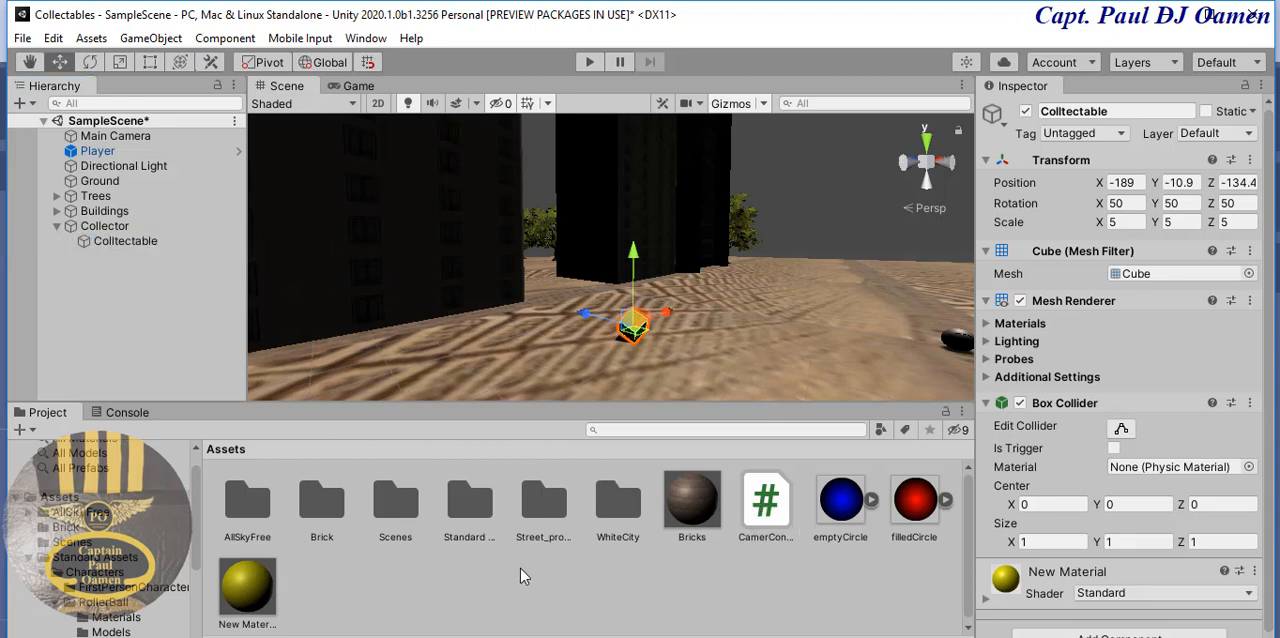
{"action": "mouse_move", "coordinate": [598, 77]}
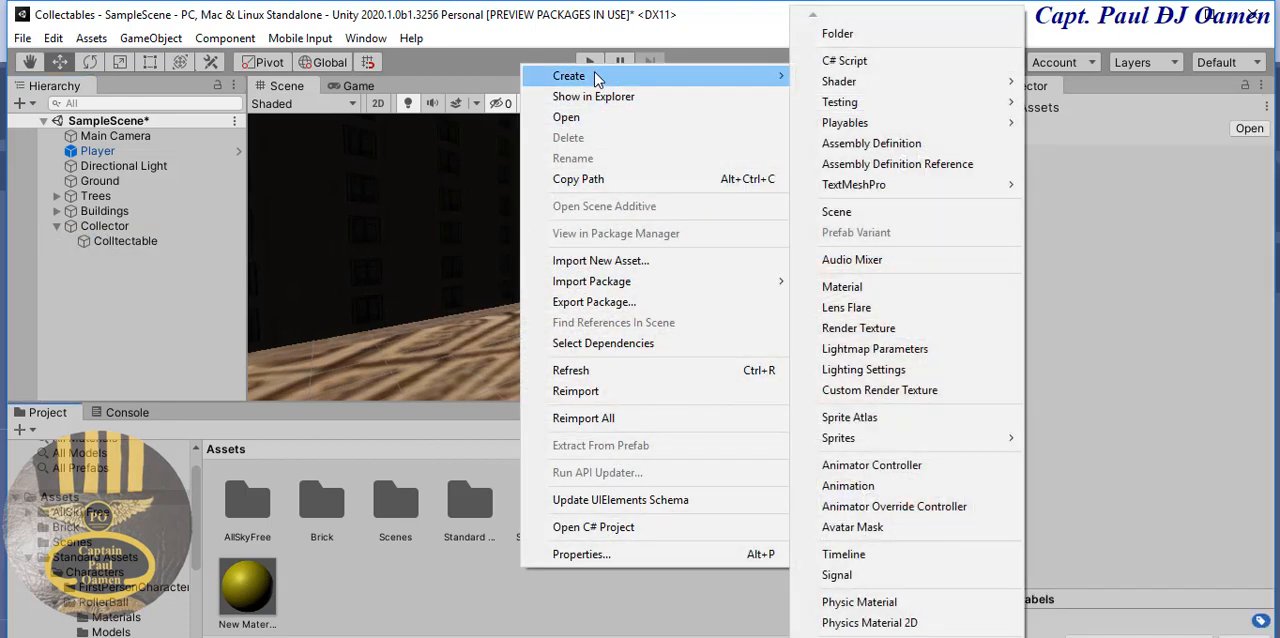
{"action": "left_click", "coordinate": [860, 57]}
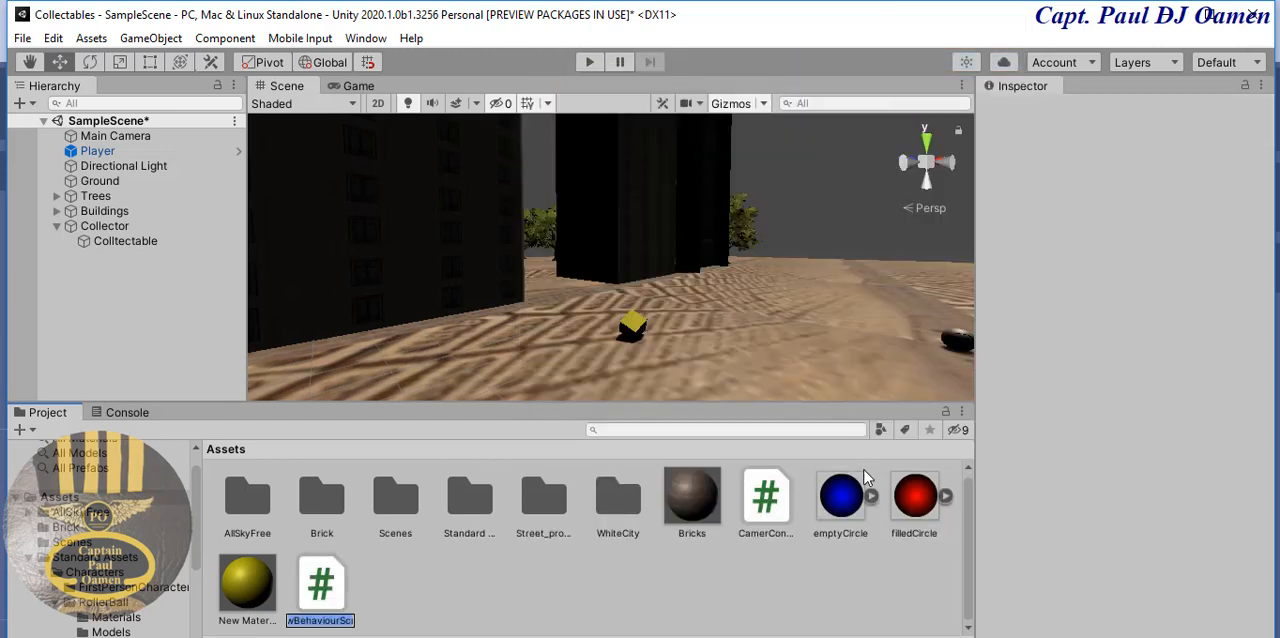
{"action": "type", "text": "Roller"}
{"action": "key", "text": "Return"}
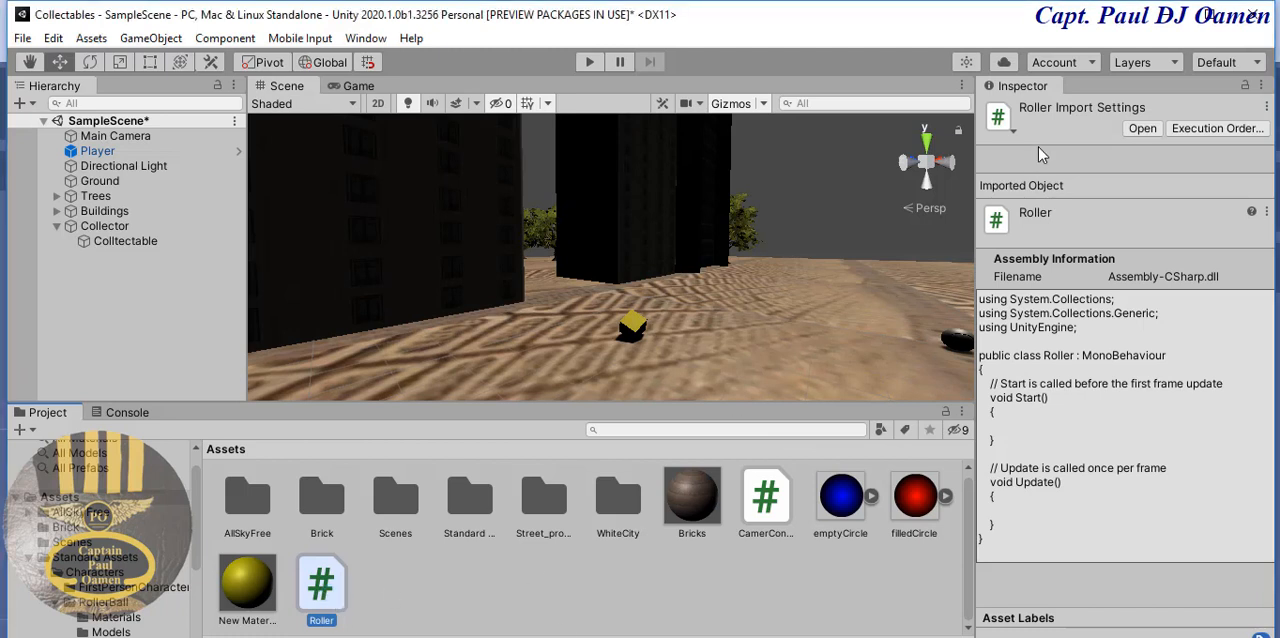
- Open the Roller script in Visual Studio and delete the Start method and the comments above Start and Update
{"action": "left_click", "coordinate": [1142, 129]}
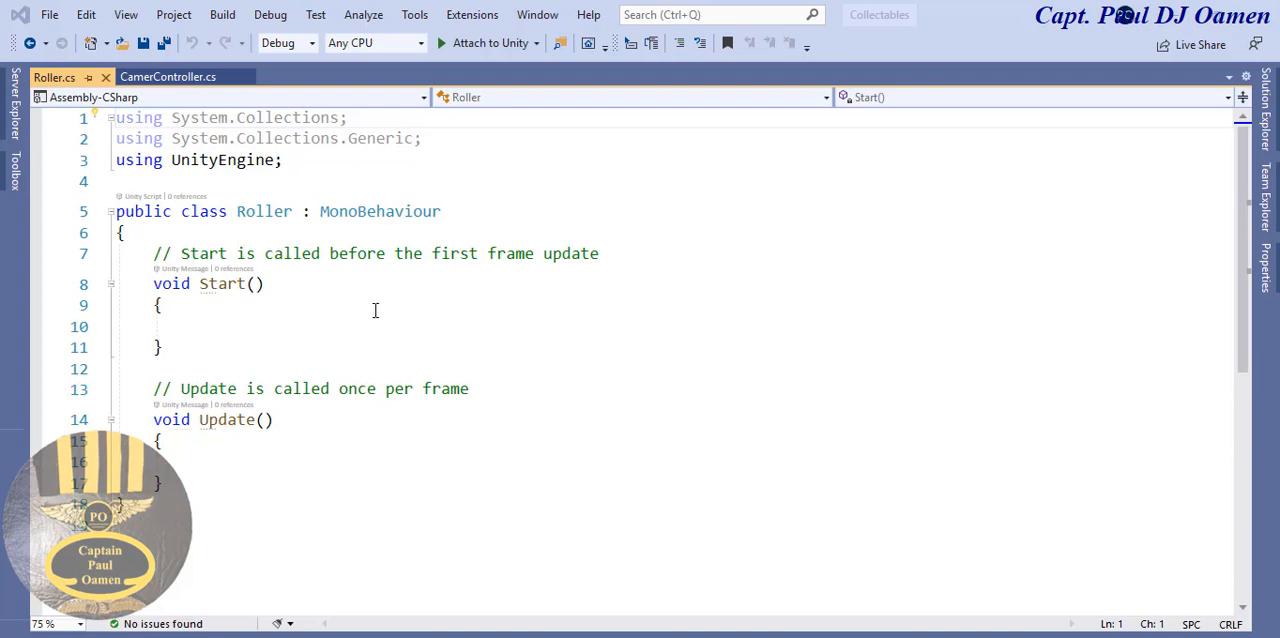
{"action": "left_click_drag", "start_coordinate": [151, 255], "coordinate": [505, 397]}
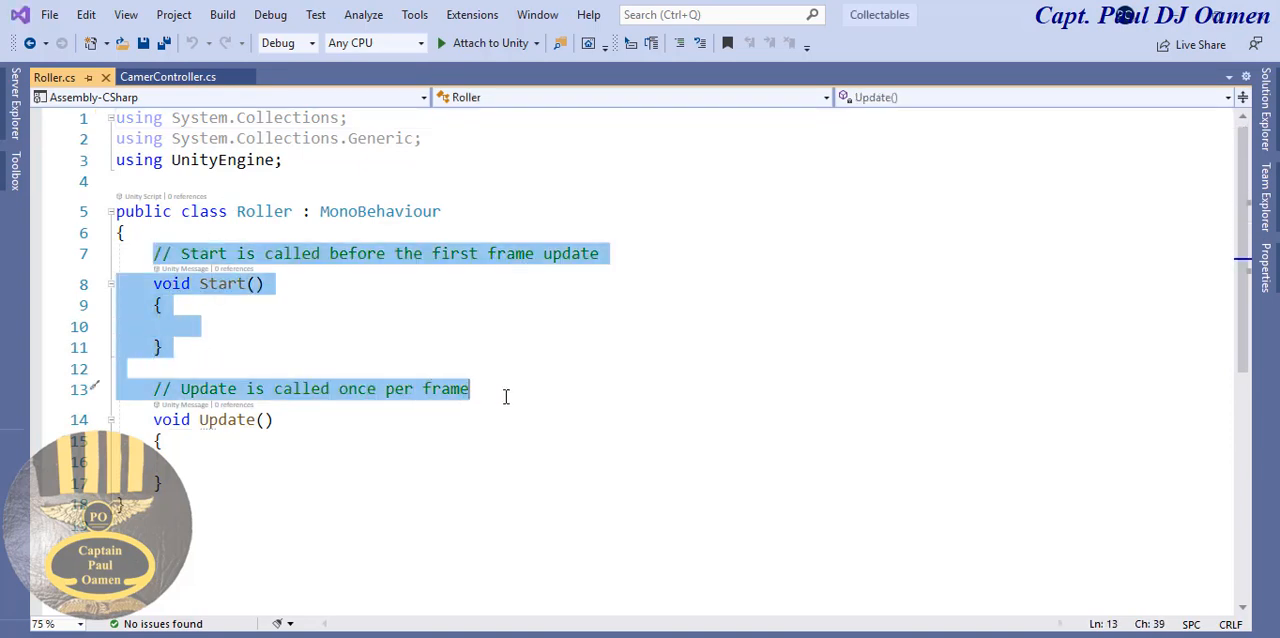
{"action": "key", "text": "BackSpace"}
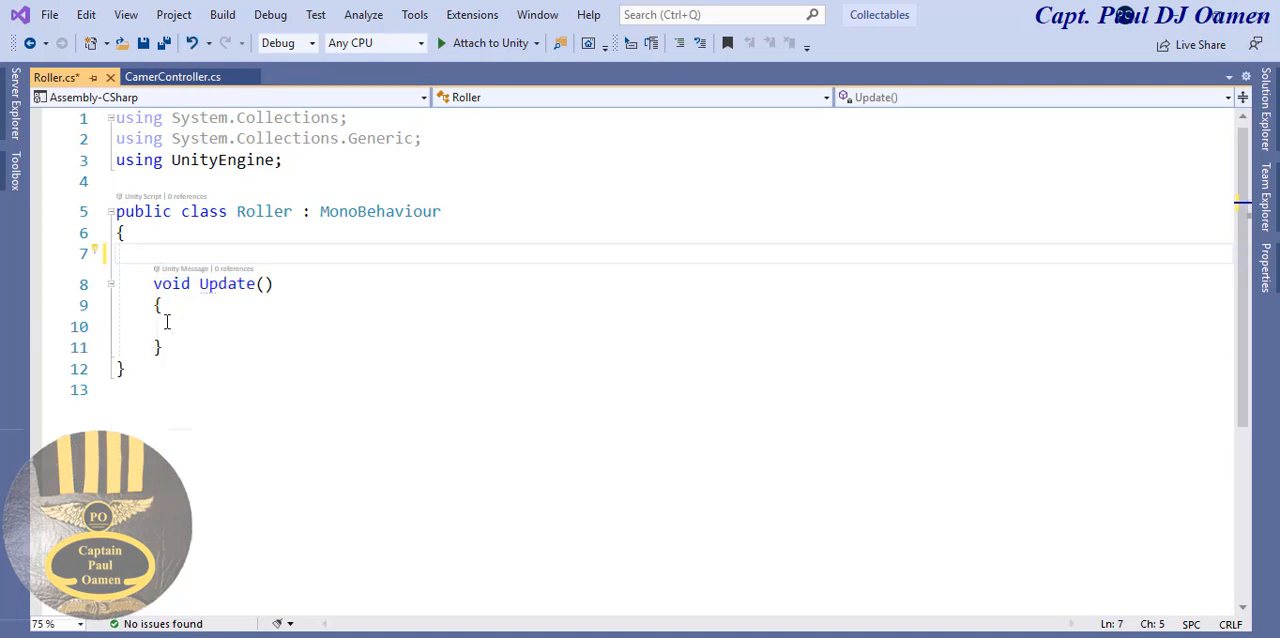
- Start a transform.Rotate( ) call inside the Update method of the Roller script
{"action": "left_click", "coordinate": [200, 332]}
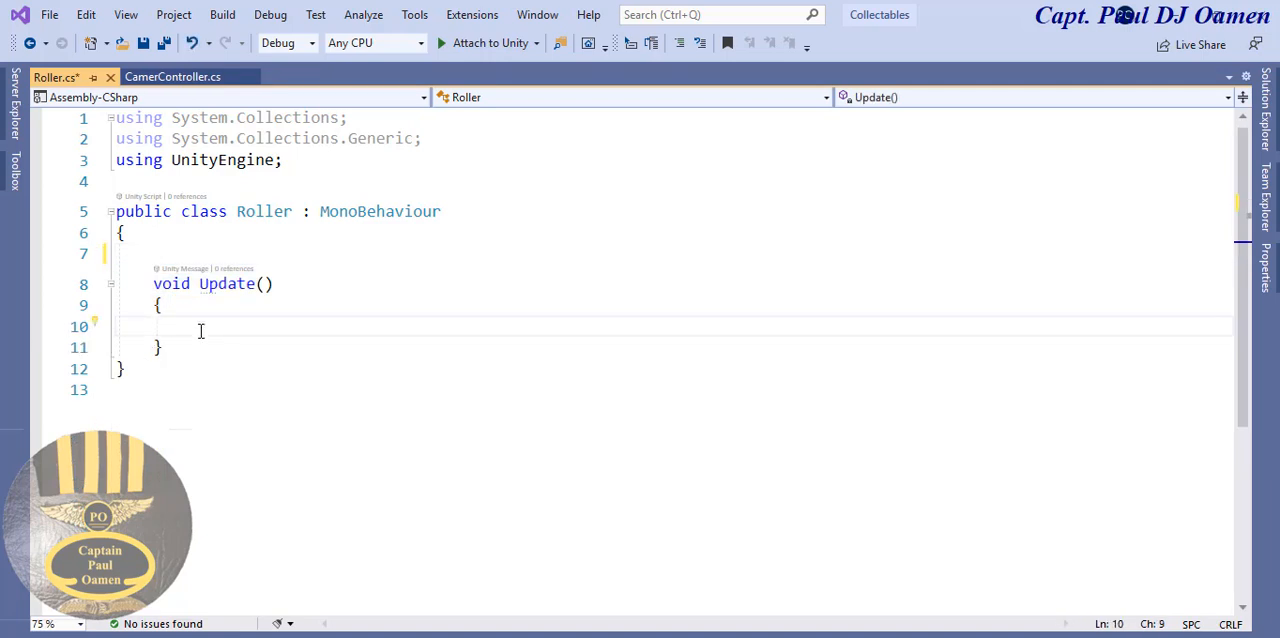
{"action": "type", "text": "Tr"}
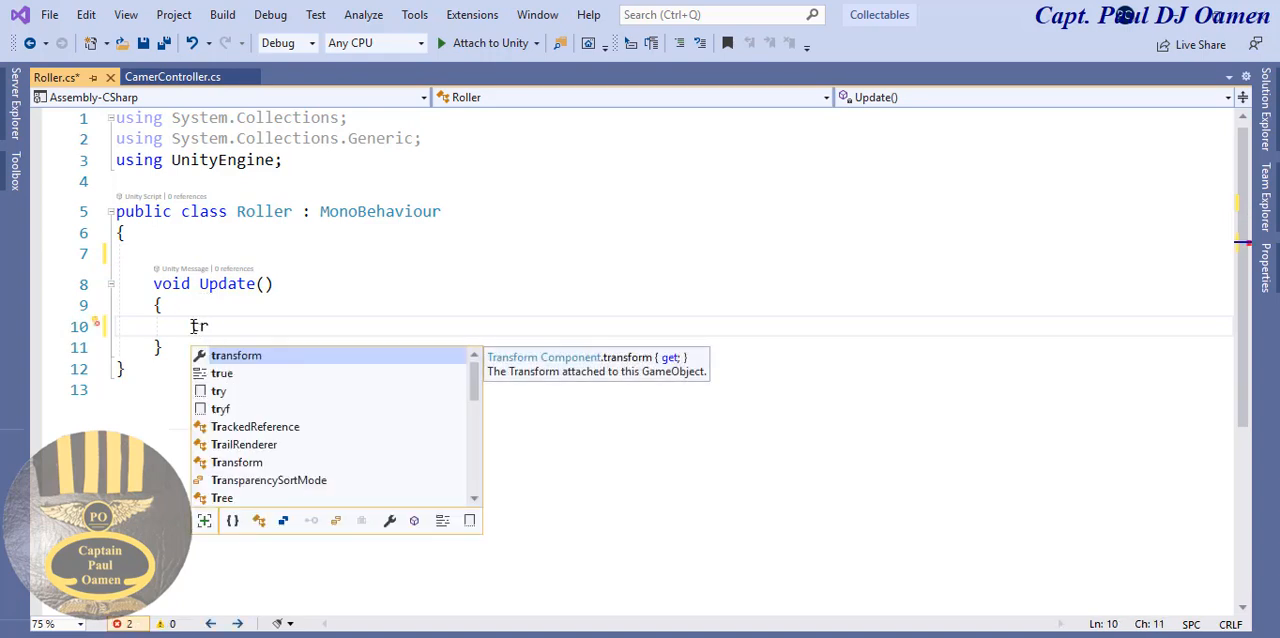
{"action": "double_click", "coordinate": [247, 355]}
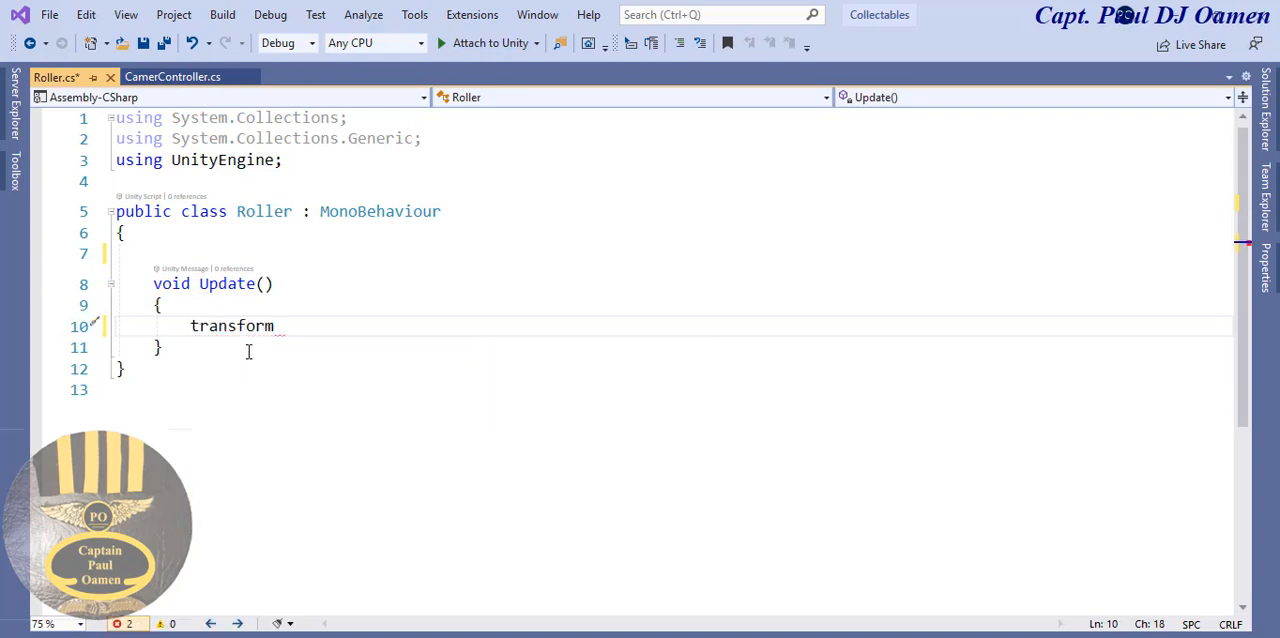
{"action": "type", "text": ".rot"}
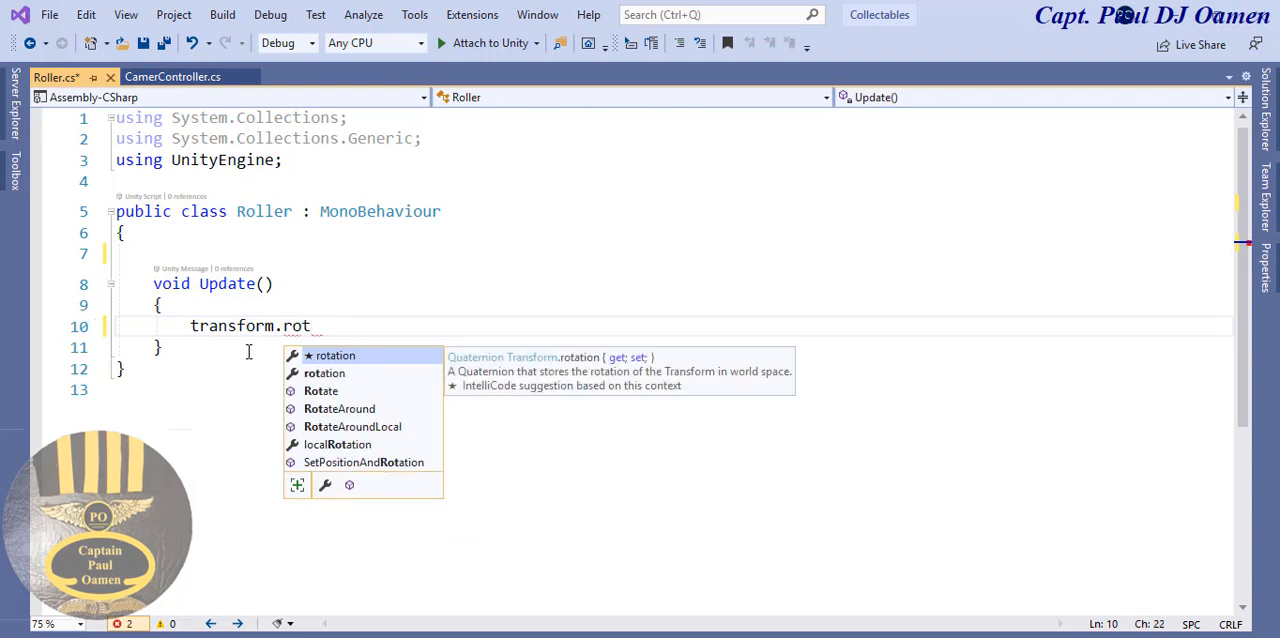
{"action": "double_click", "coordinate": [336, 393]}
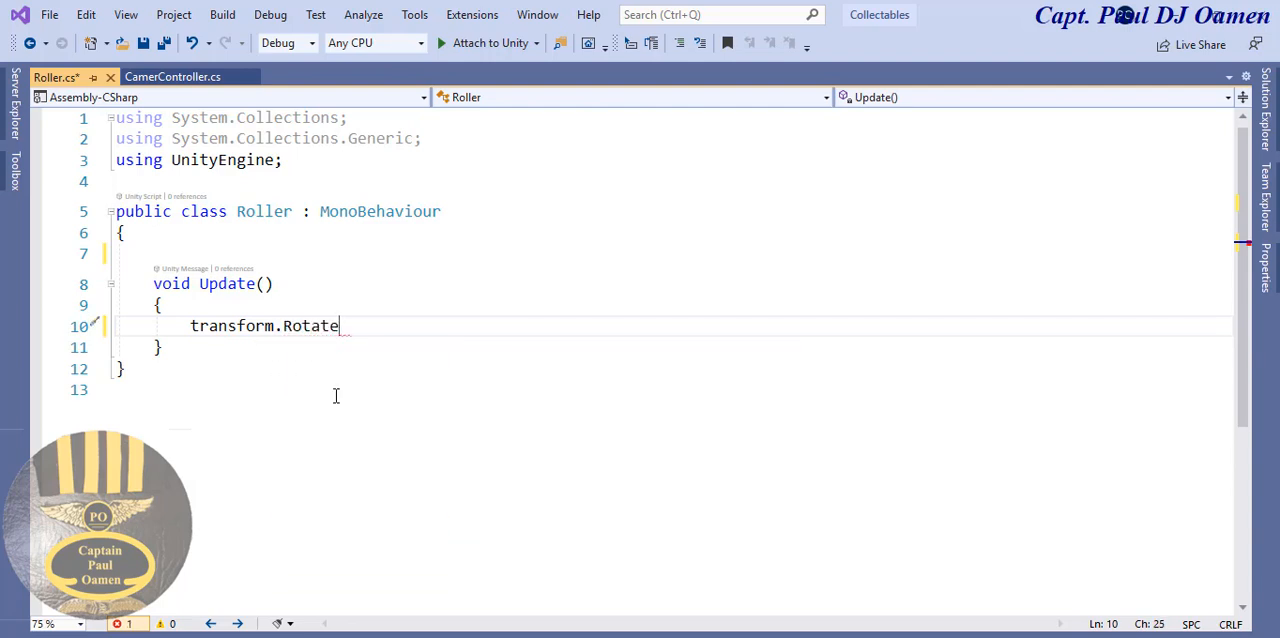
{"action": "type", "text": "("}
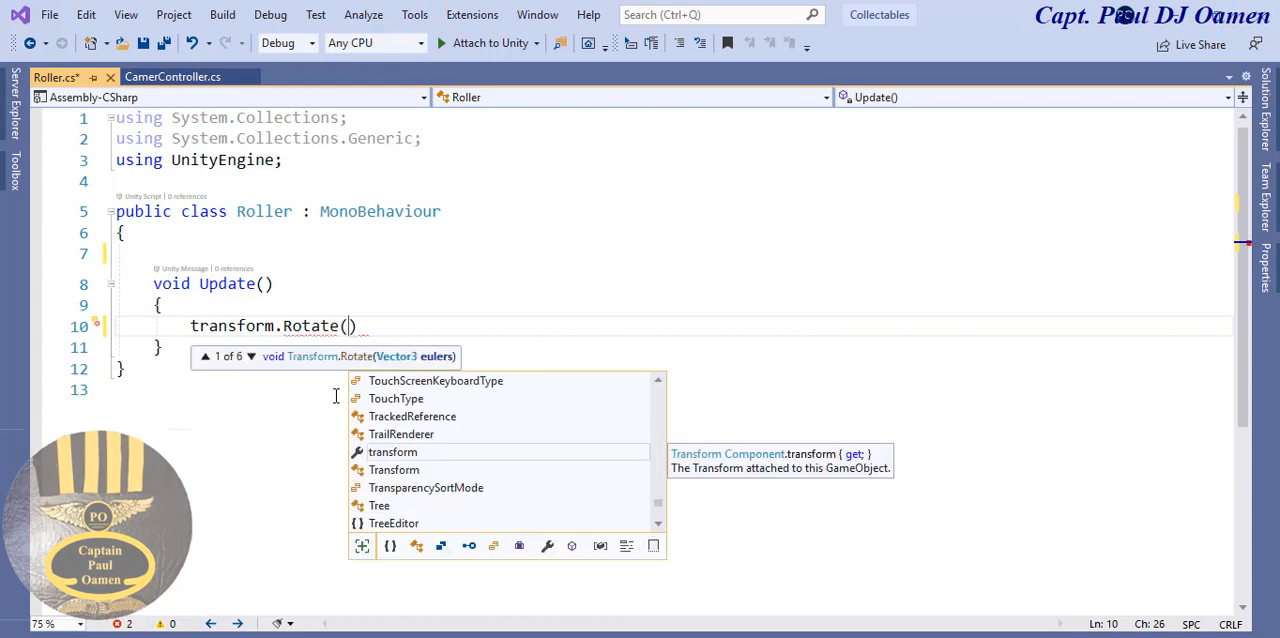
{"action": "type", "text": "new v"}
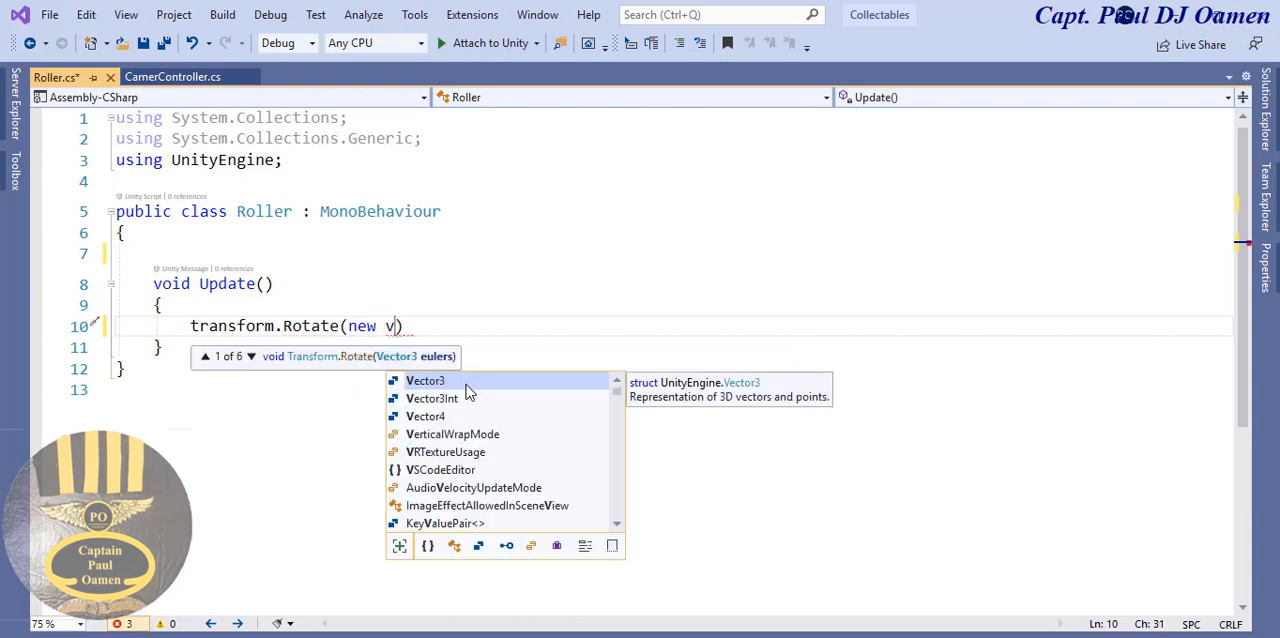
- Pass new Vector3(15, 30, 45) as the argument of the transform.Rotate call
{"action": "key", "text": "Tab"}
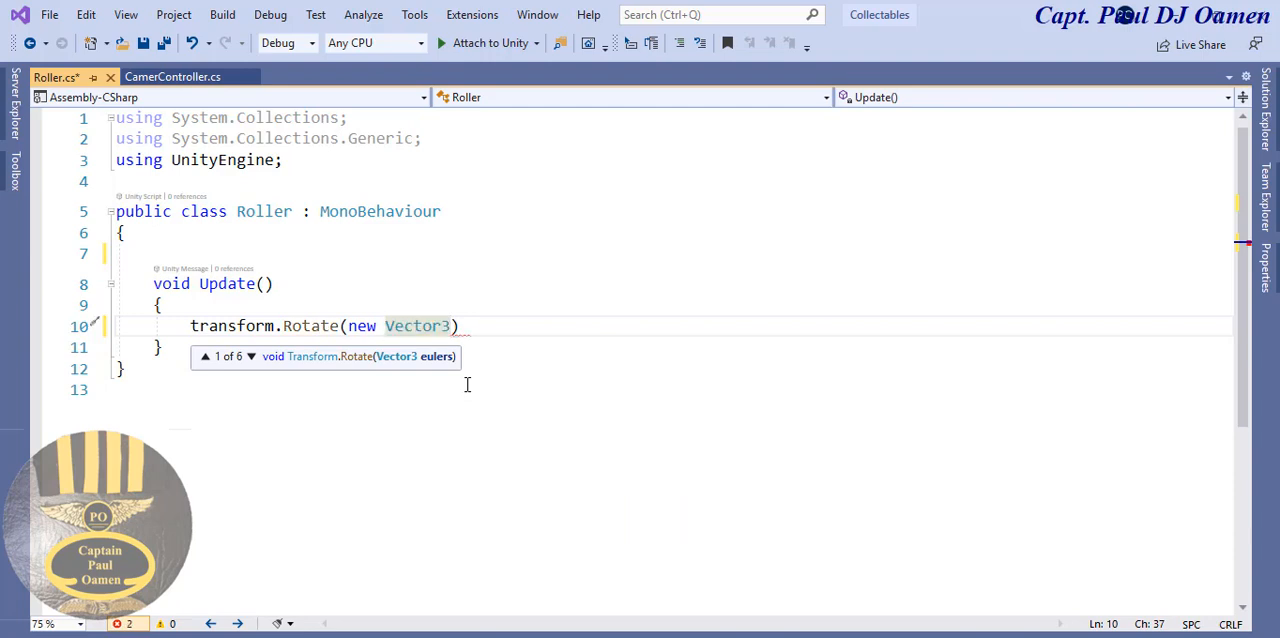
{"action": "type", "text": "("}
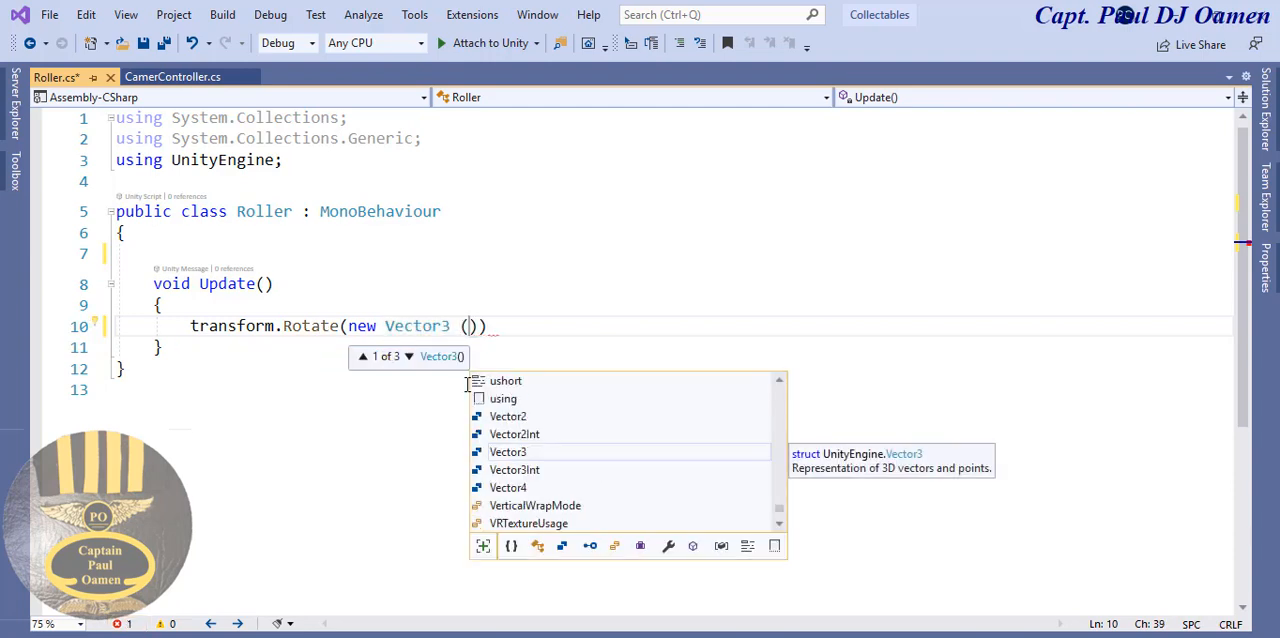
{"action": "type", "text": "15"}
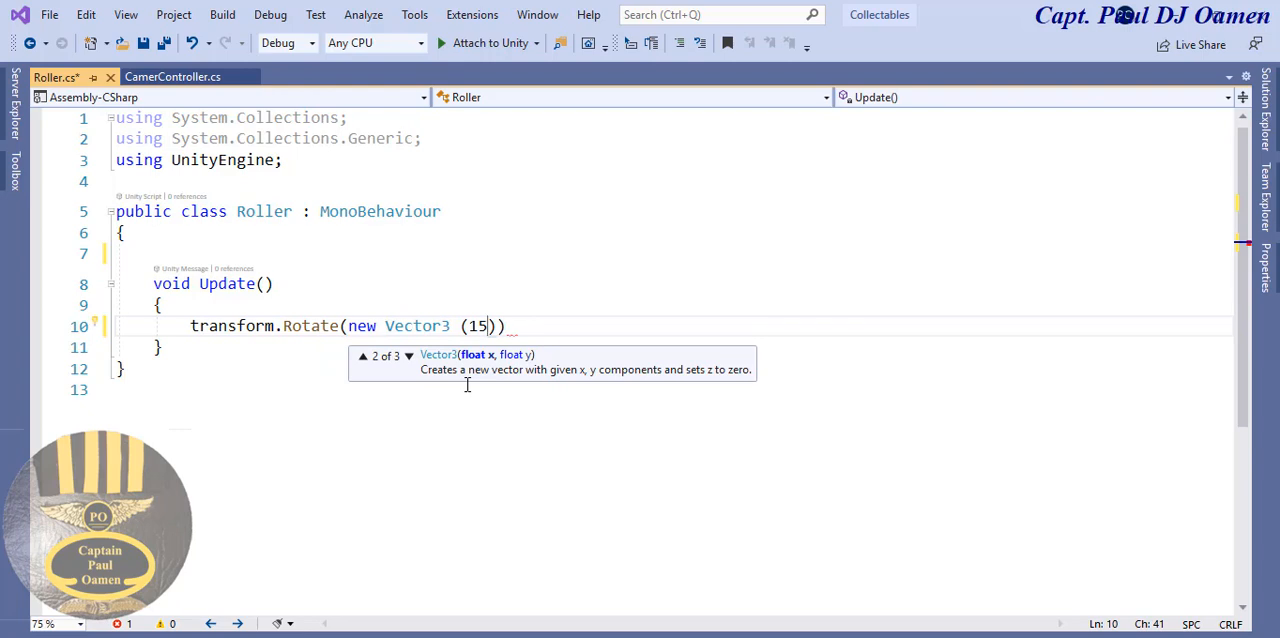
{"action": "type", "text": ",30,"}
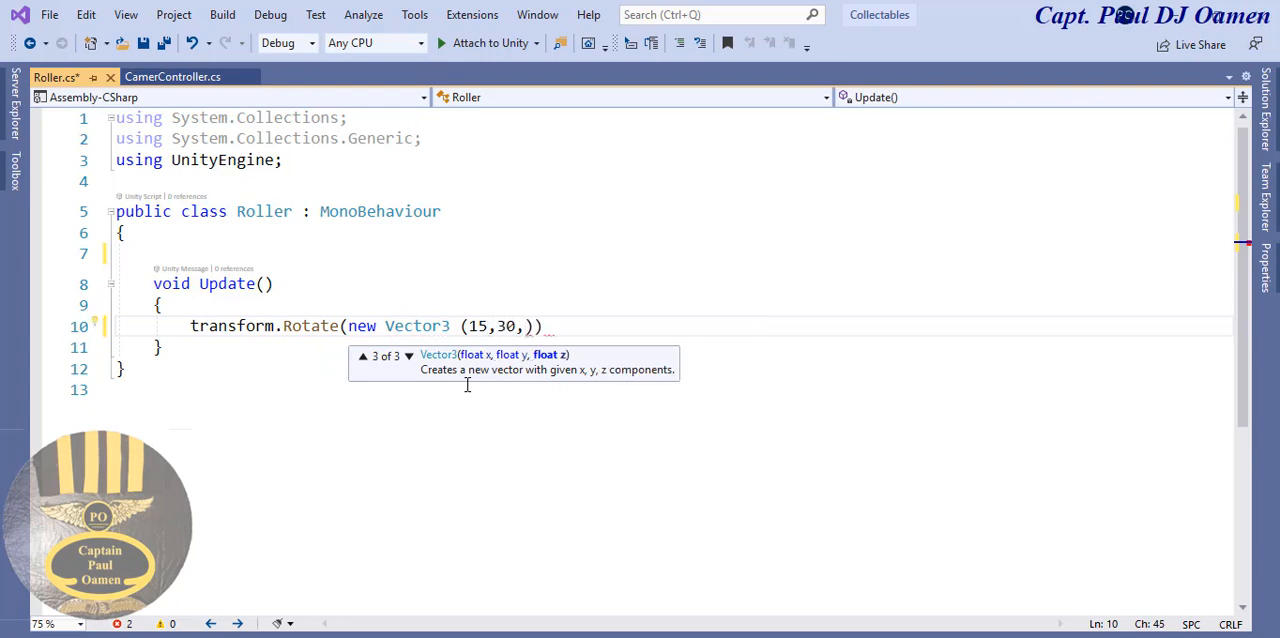
{"action": "type", "text": "45)"}
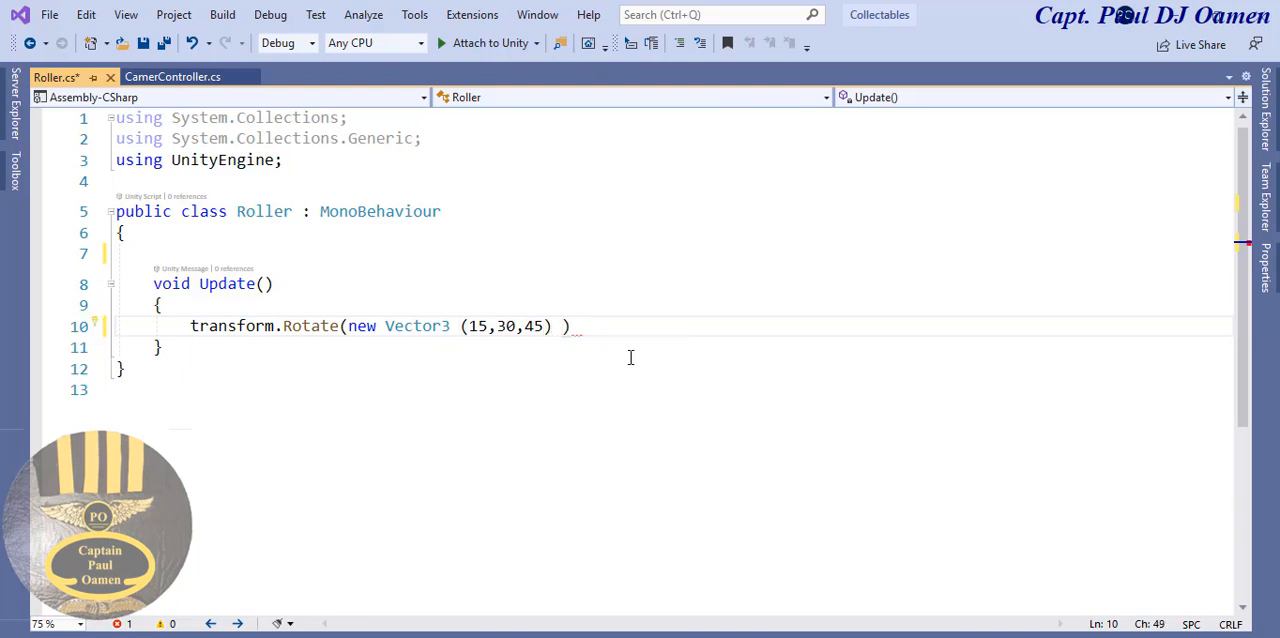
{"action": "type", "text": " * T"}
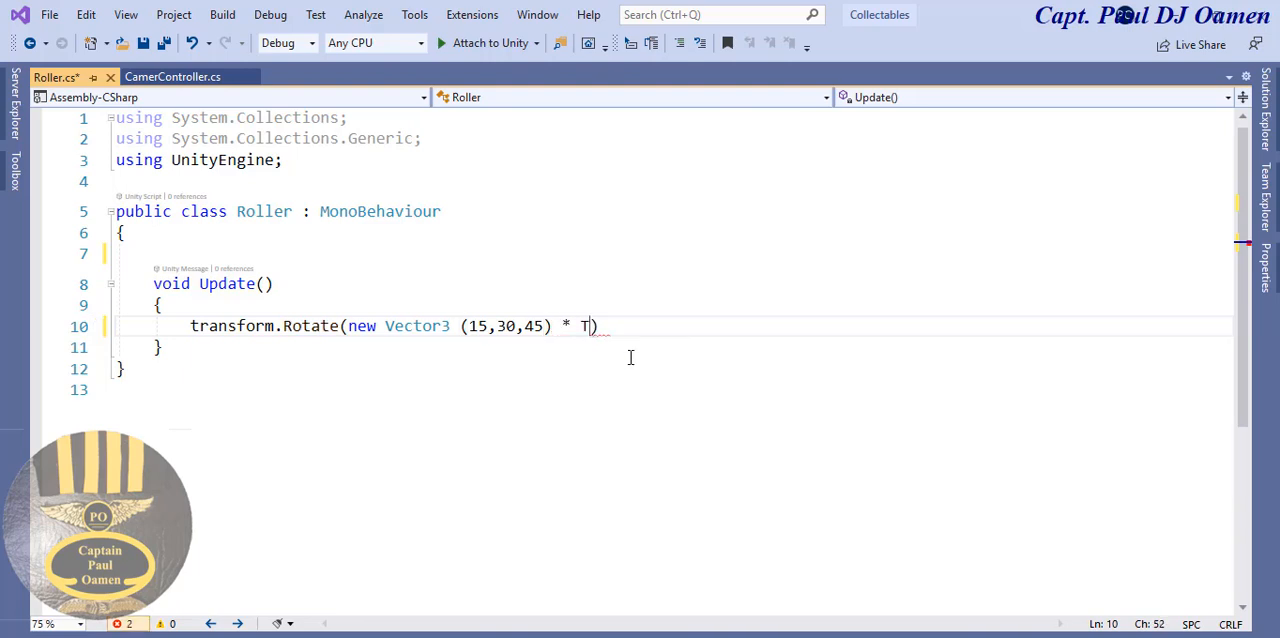
{"action": "type", "text": "ime."}
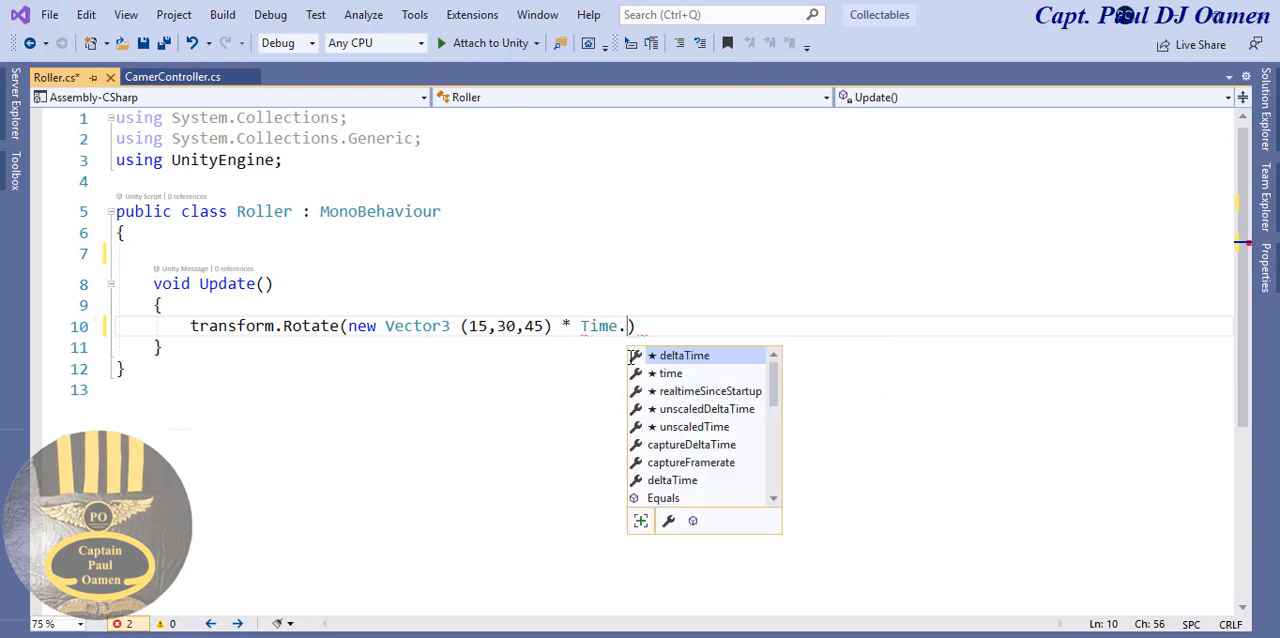
- Multiply the vector by Time.deltaTime, end the statement with a semicolon and save the Roller script
{"action": "double_click", "coordinate": [717, 356]}
{"action": "left_click", "coordinate": [738, 326]}
{"action": "type", "text": ";"}
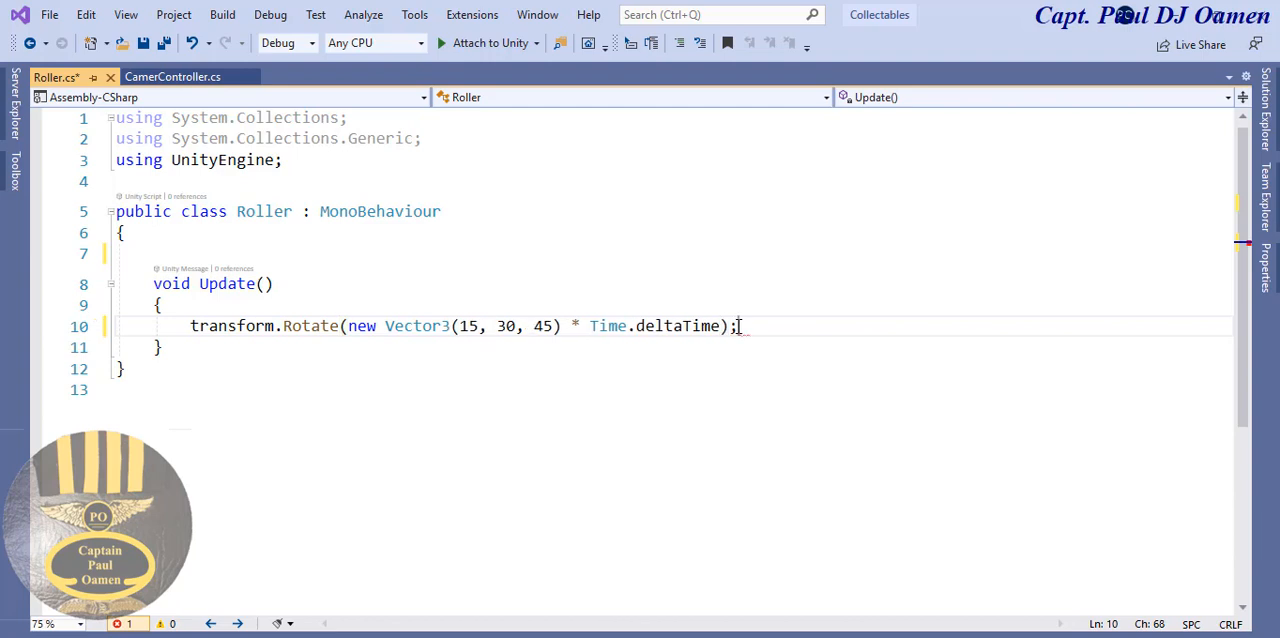
{"action": "left_click", "coordinate": [734, 368]}
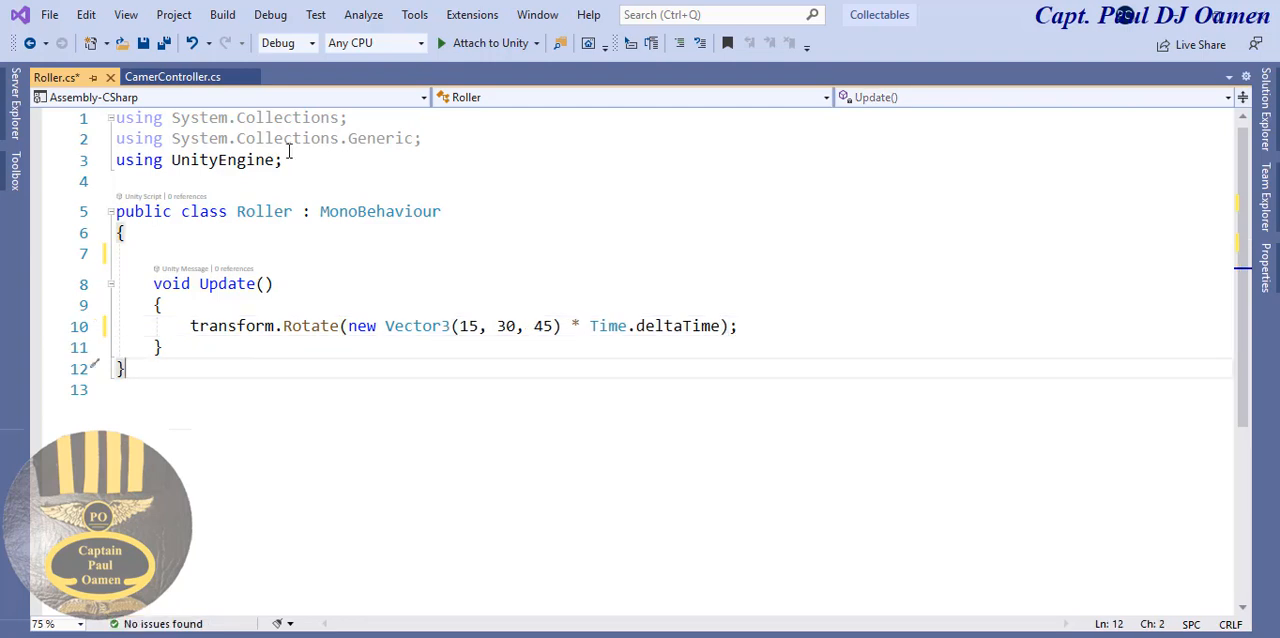
{"action": "left_click", "coordinate": [143, 43]}
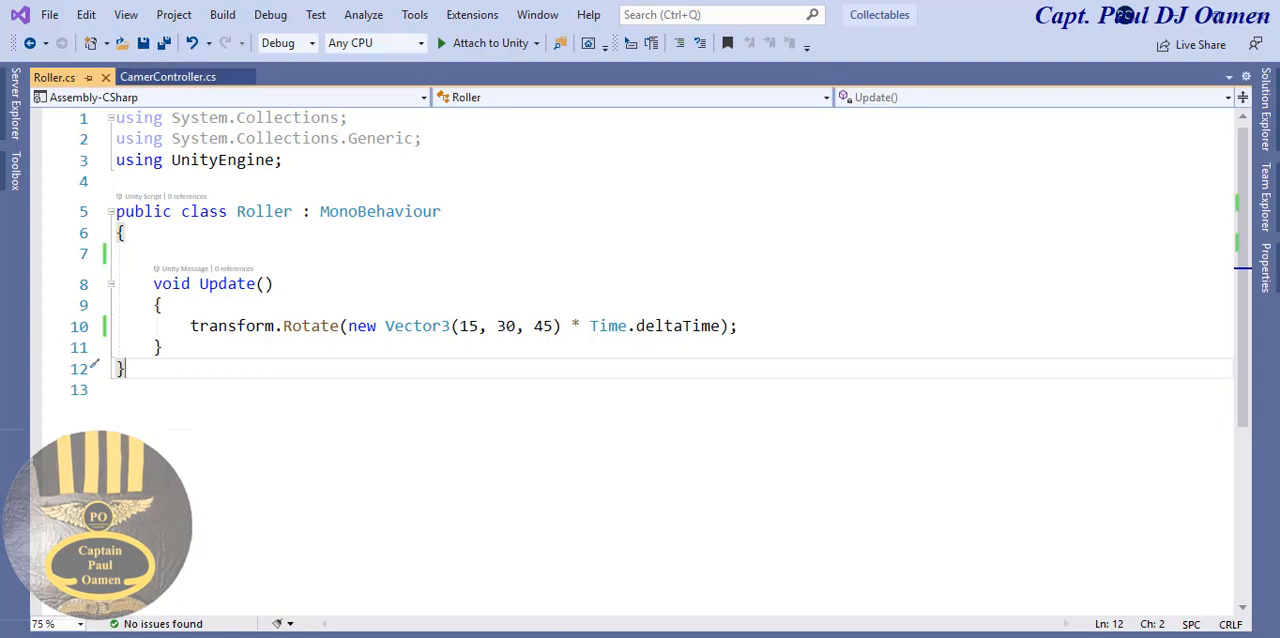
- Switch to Unity and attach the Roller script to the Colltectable object
{"action": "left_click", "coordinate": [665, 618]}
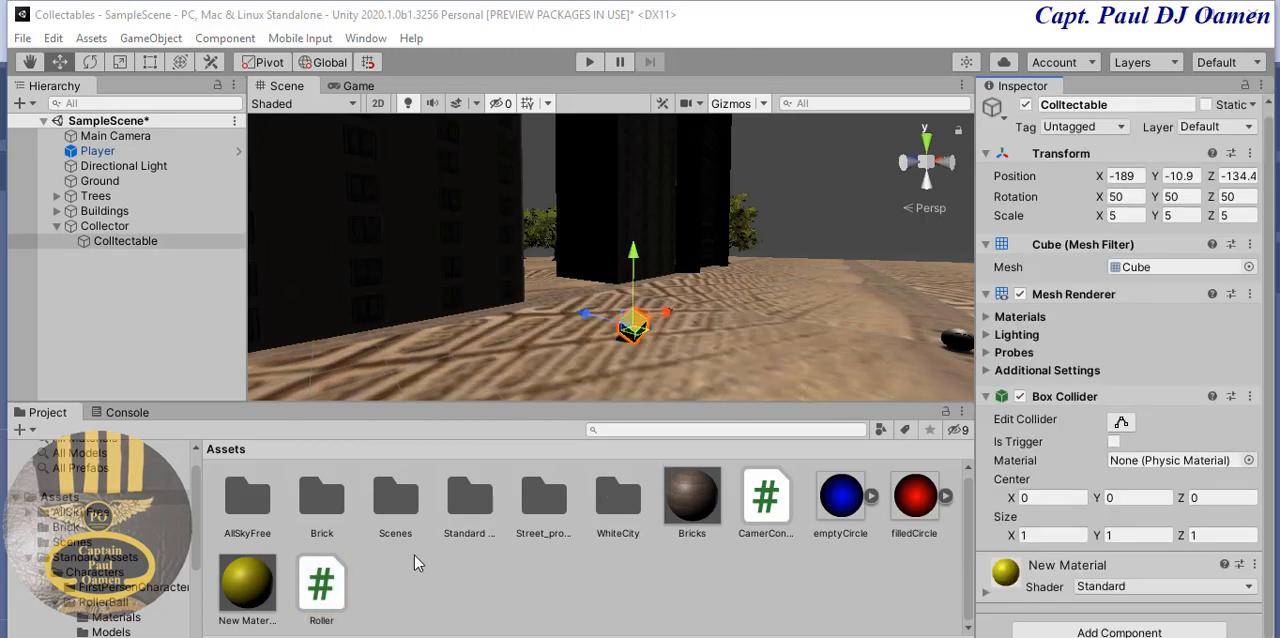
{"action": "left_click_drag", "start_coordinate": [320, 590], "coordinate": [170, 241]}
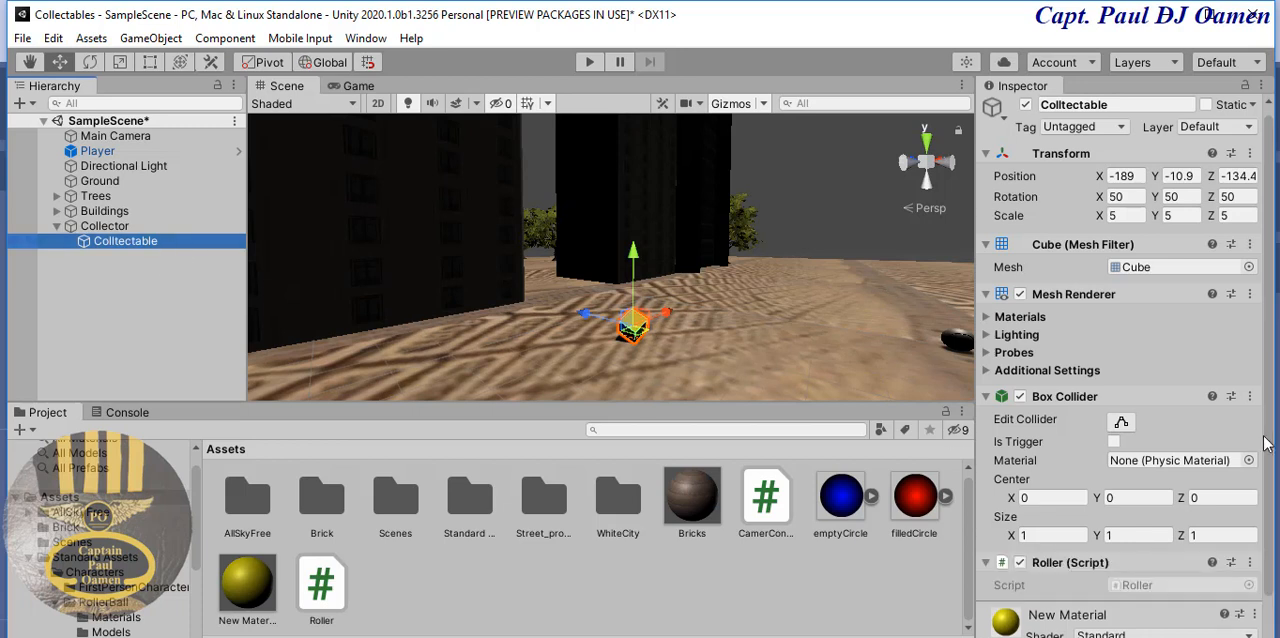
{"action": "left_click_drag", "start_coordinate": [1265, 443], "coordinate": [1268, 570]}
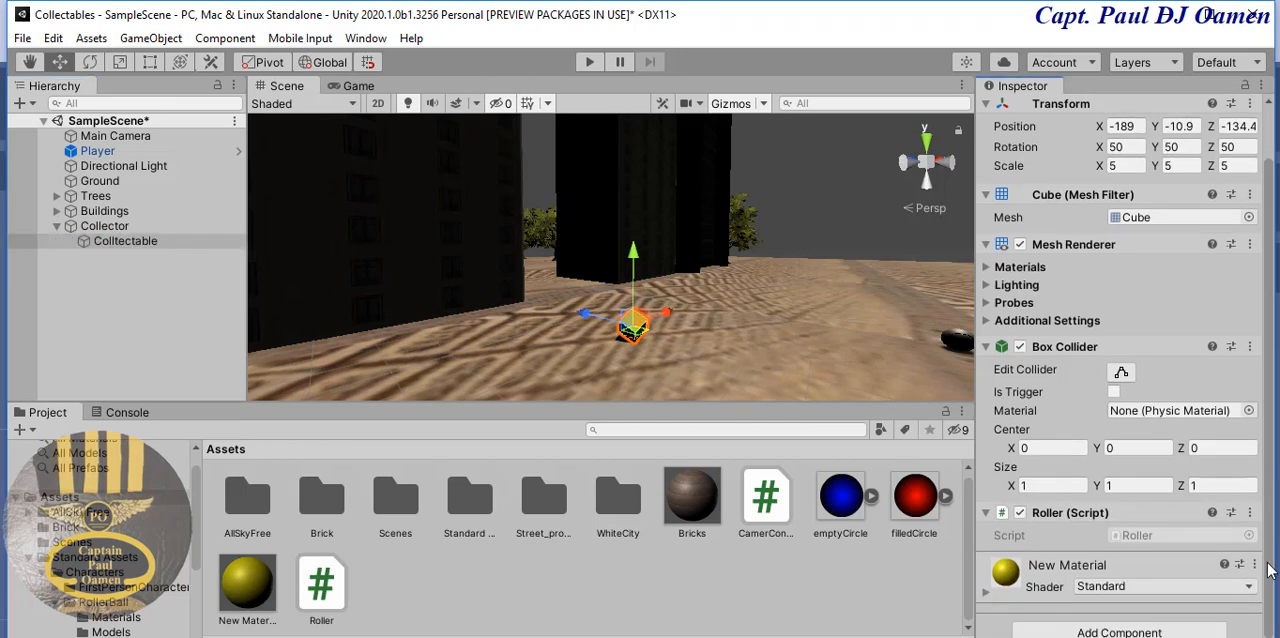
- Play-test the scene by rolling the ball around the Colltectable cube to check its rotation, and stop play mode
{"action": "left_click", "coordinate": [589, 61]}
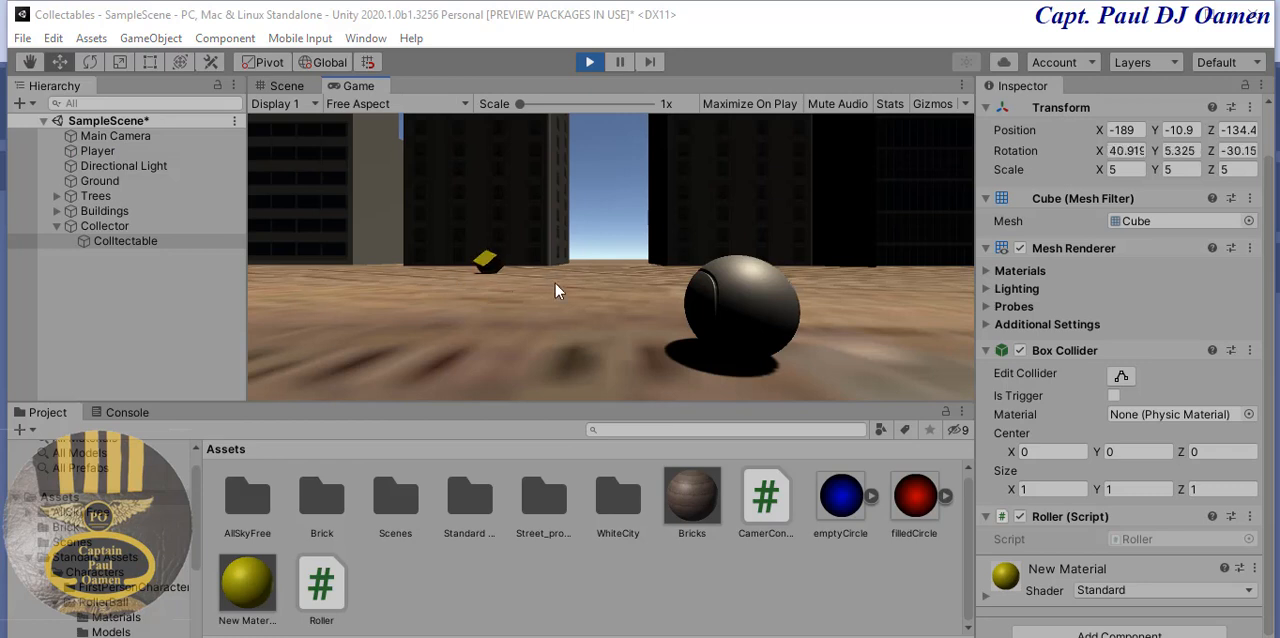
{"action": "left_click", "coordinate": [697, 305]}
{"action": "key", "text": "Up"}
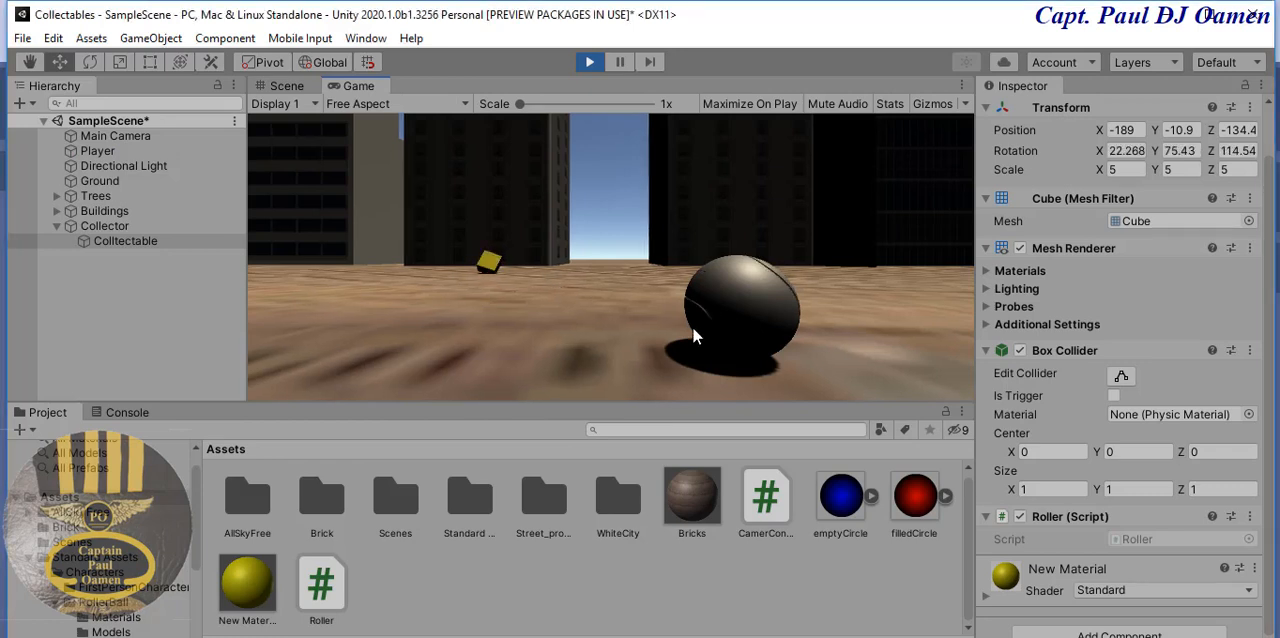
{"action": "key", "text": "Up"}
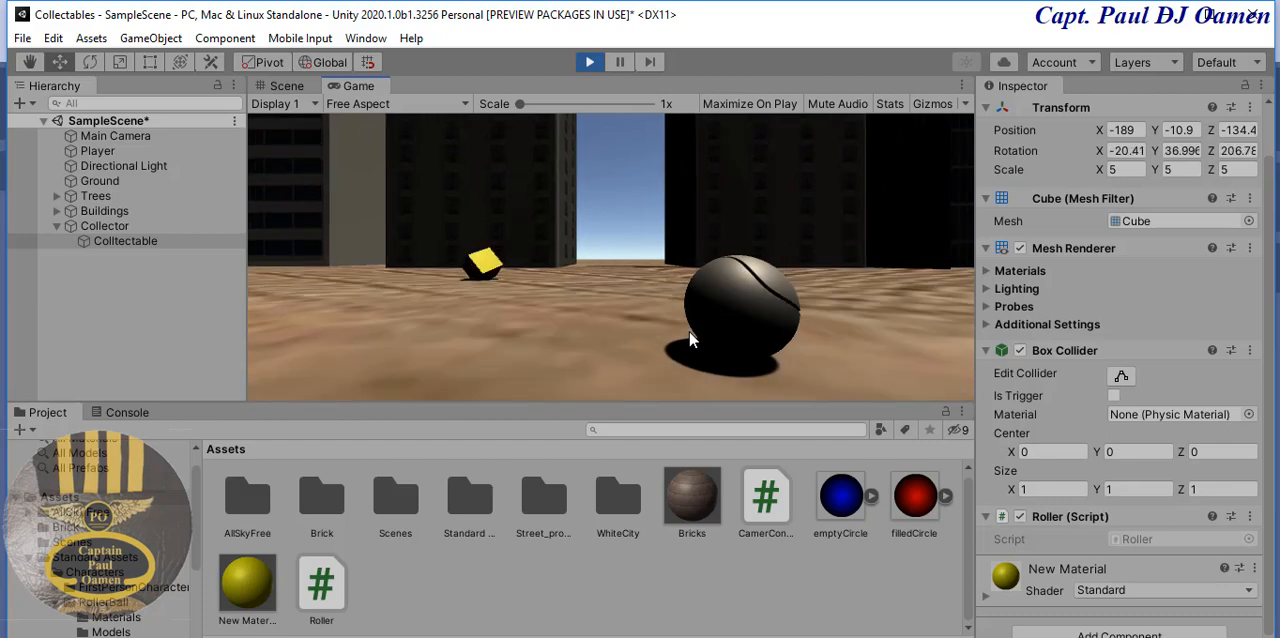
{"action": "key", "text": "Up"}
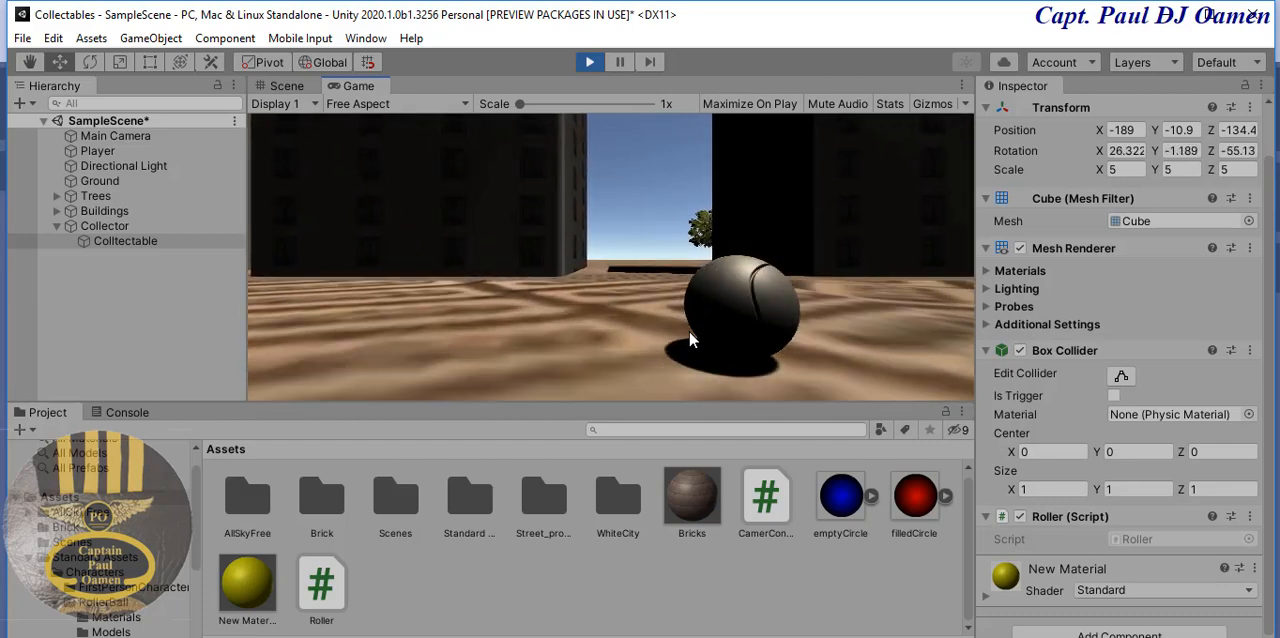
{"action": "key", "text": "Left"}
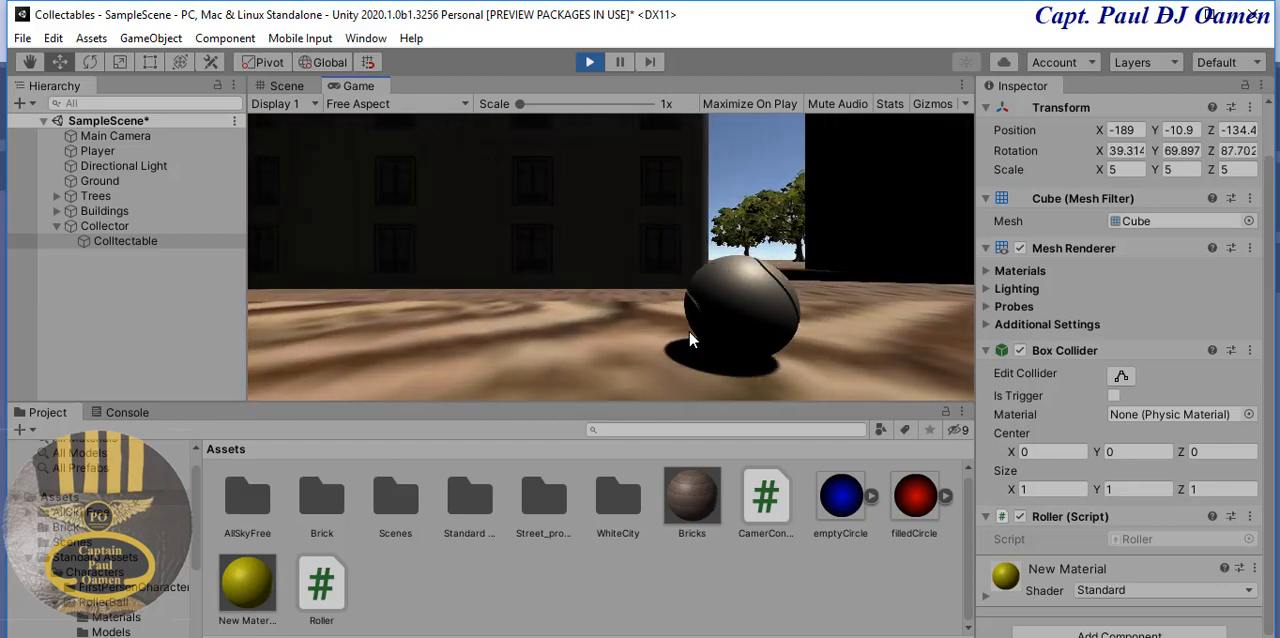
{"action": "key", "text": "Down"}
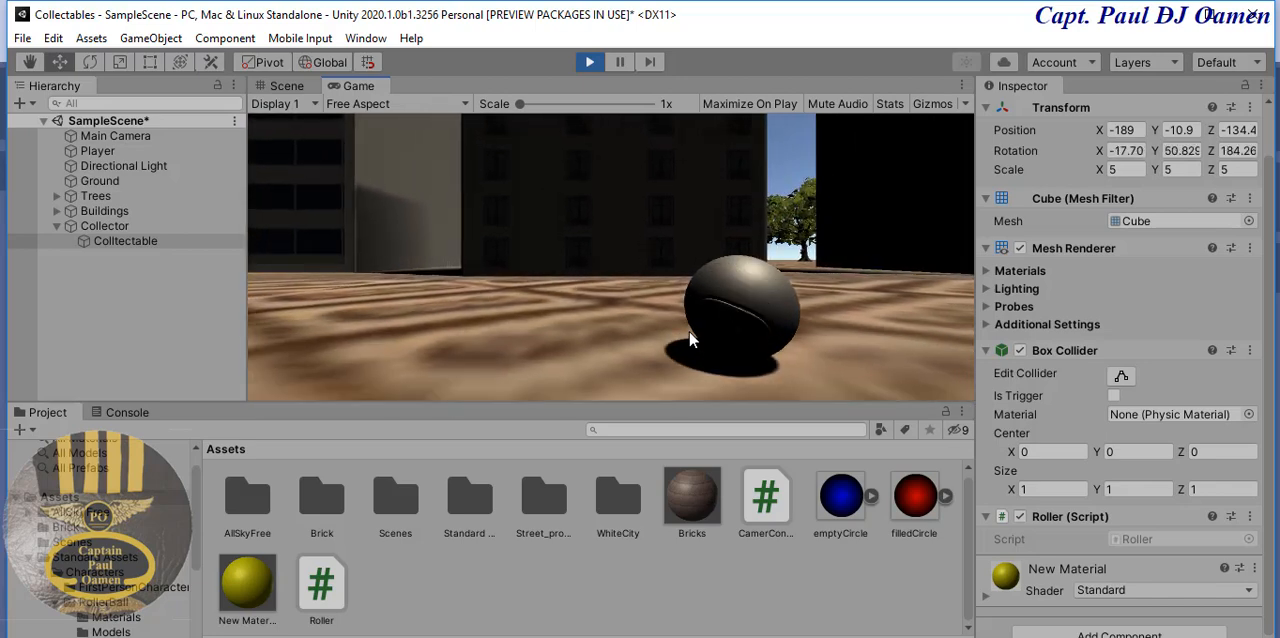
{"action": "key", "text": "Down"}
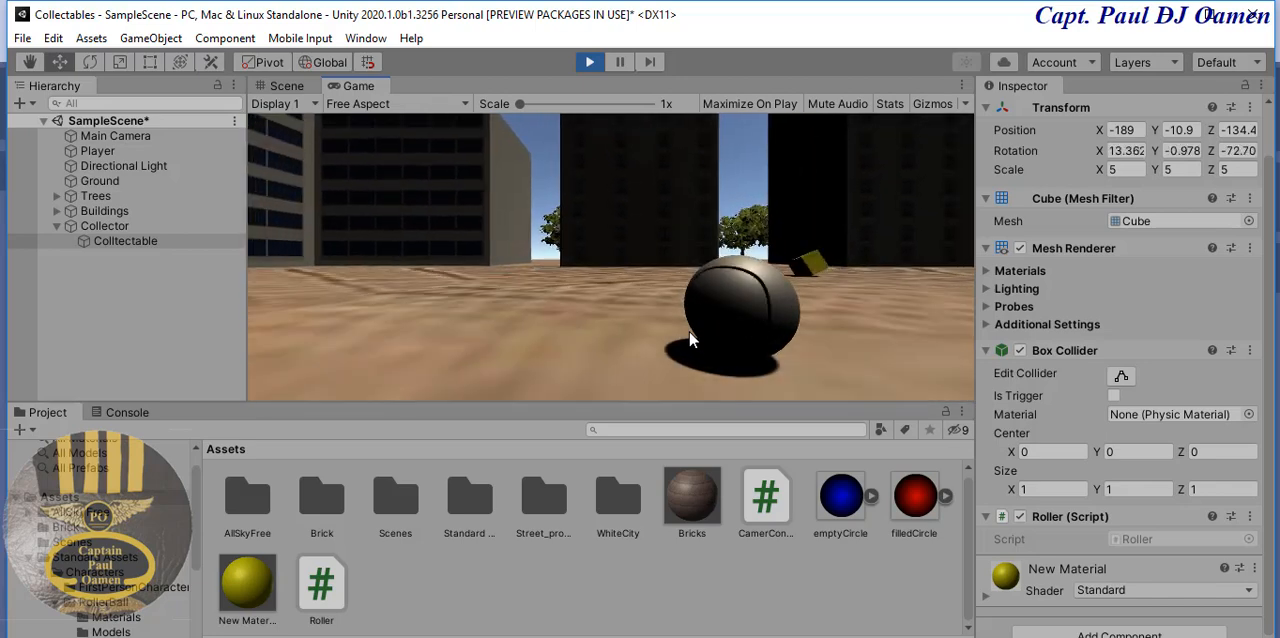
{"action": "key", "text": "Up"}
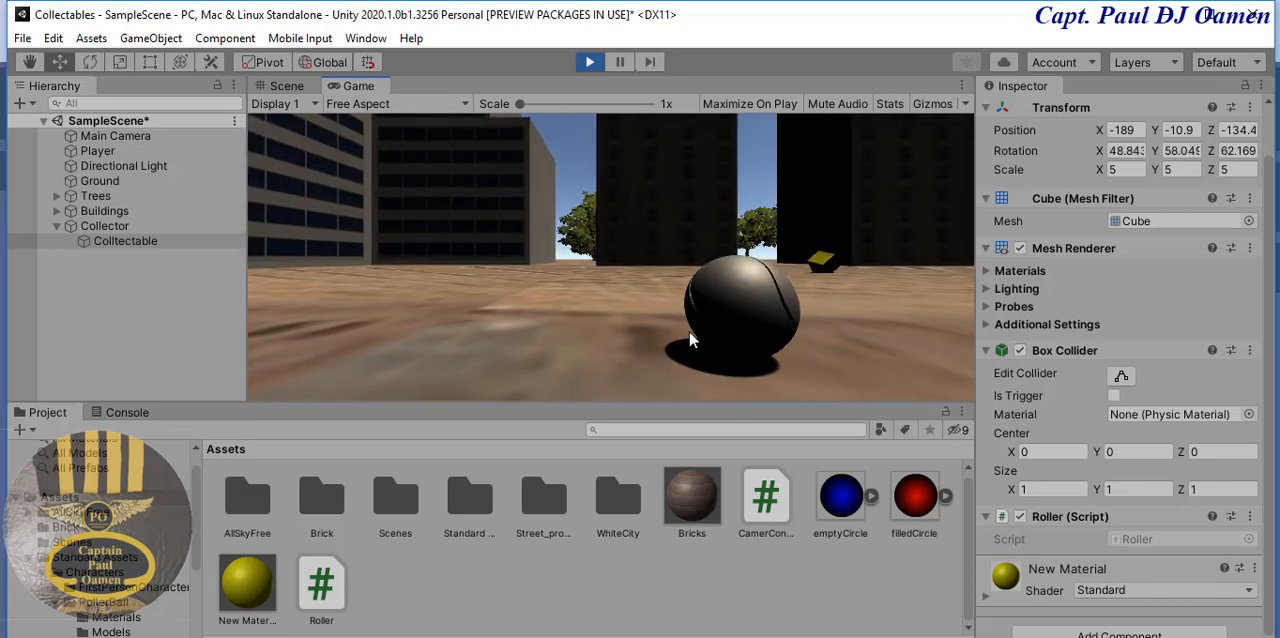
{"action": "key", "text": "Left"}
{"action": "key", "text": "Up"}
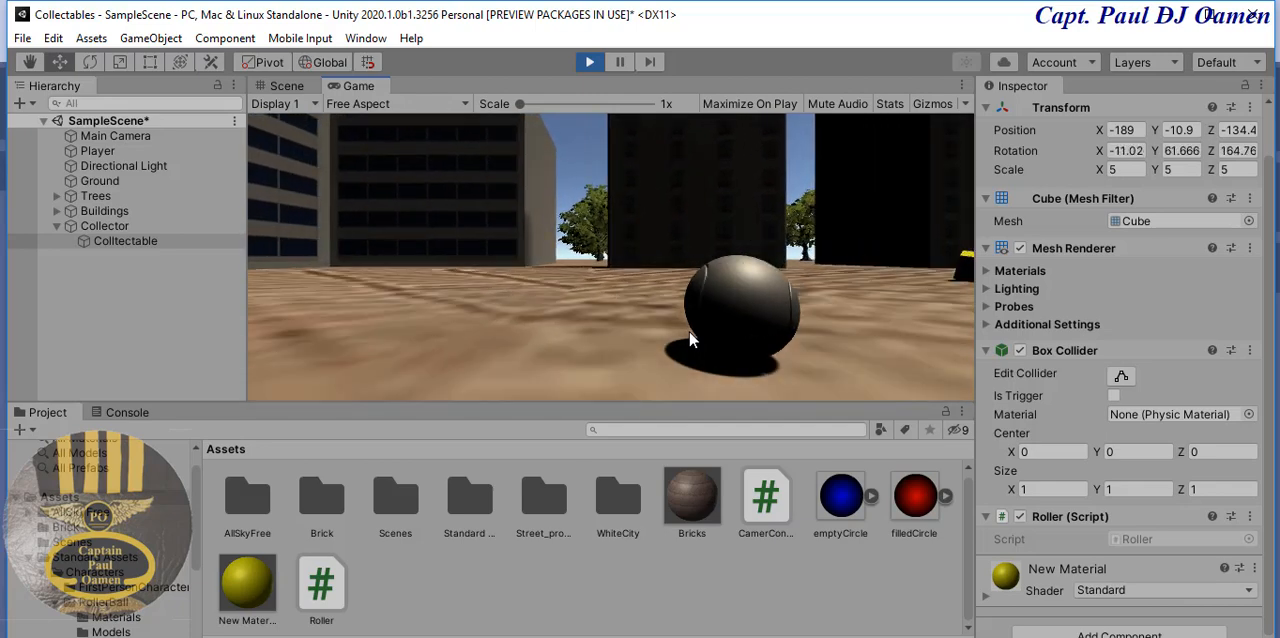
{"action": "key", "text": "Right"}
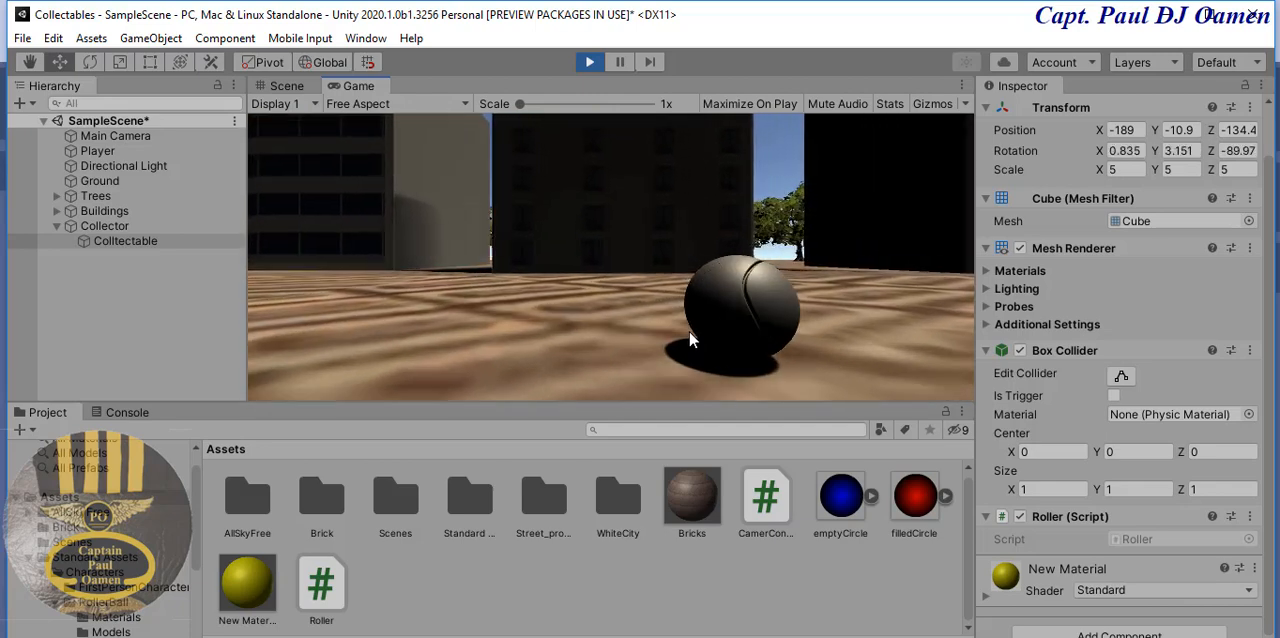
{"action": "key", "text": "Right"}
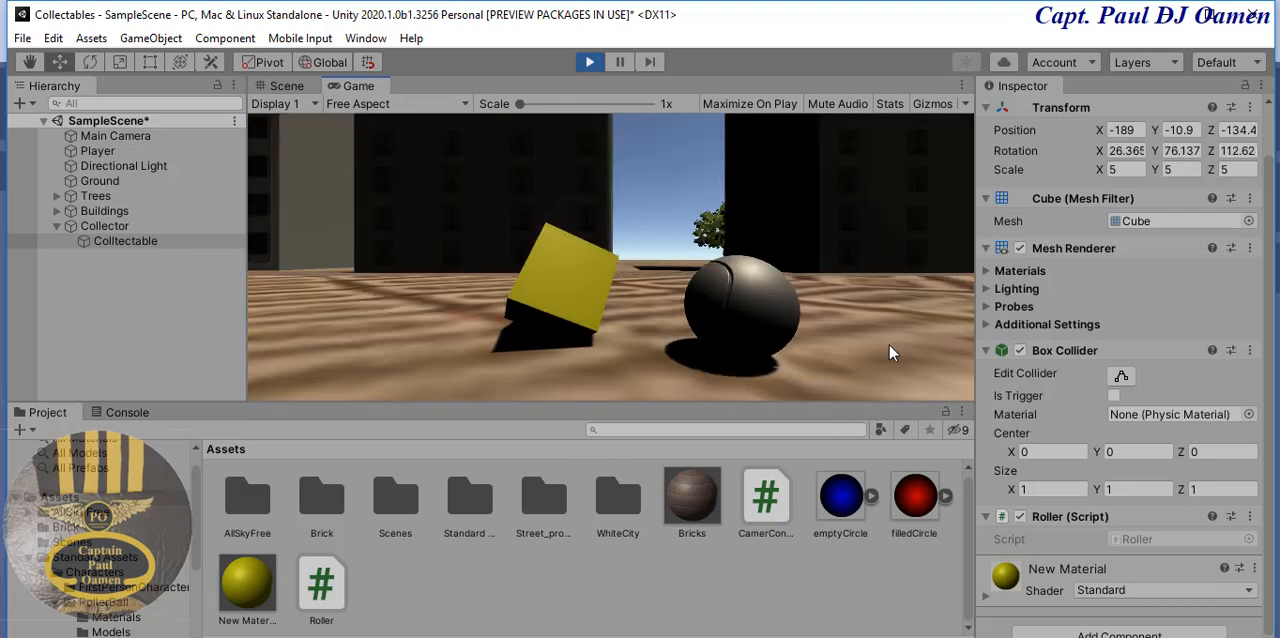
{"action": "key", "text": "Up"}
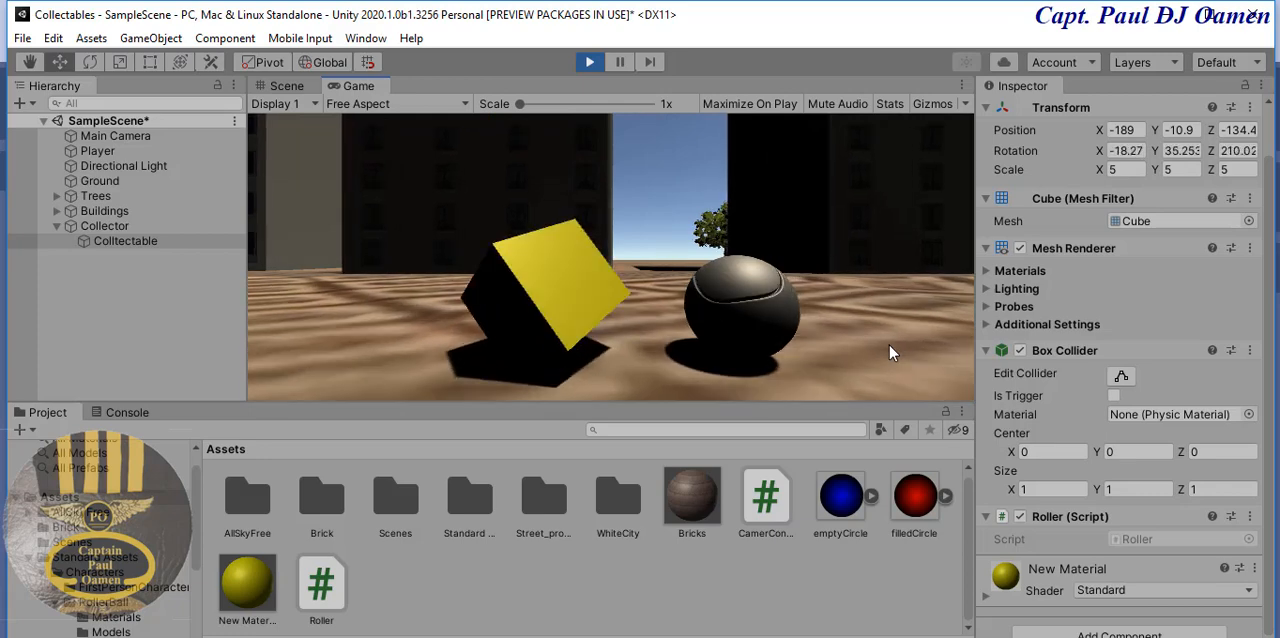
{"action": "key", "text": "Left"}
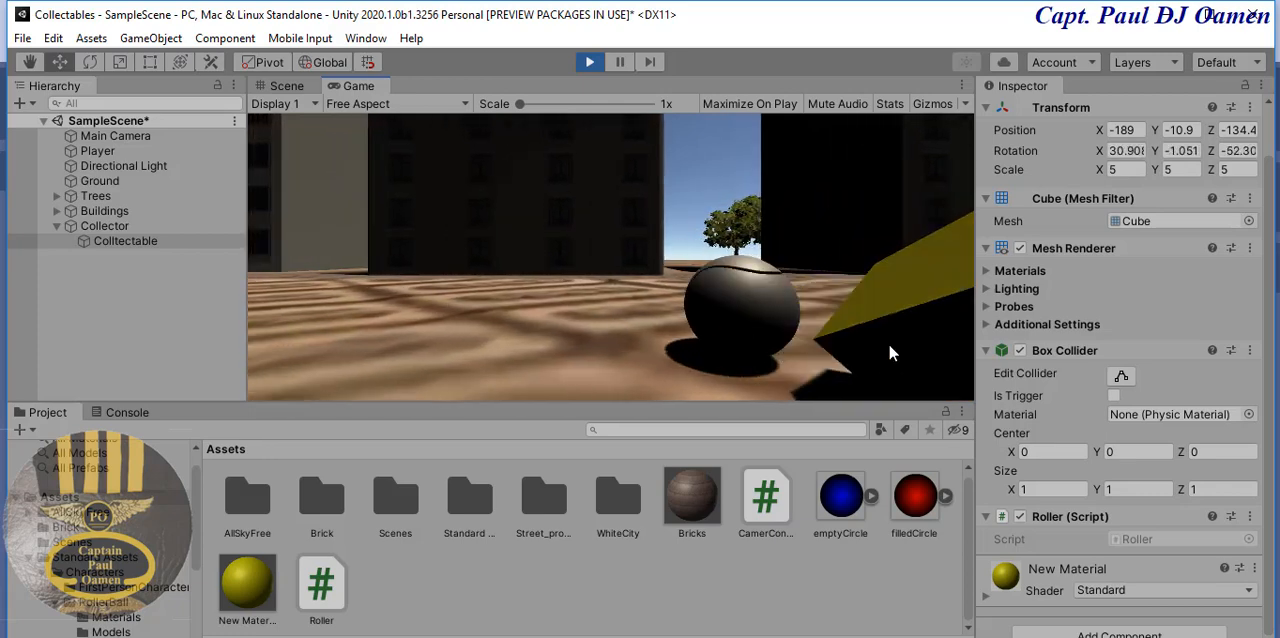
{"action": "key", "text": "Right"}
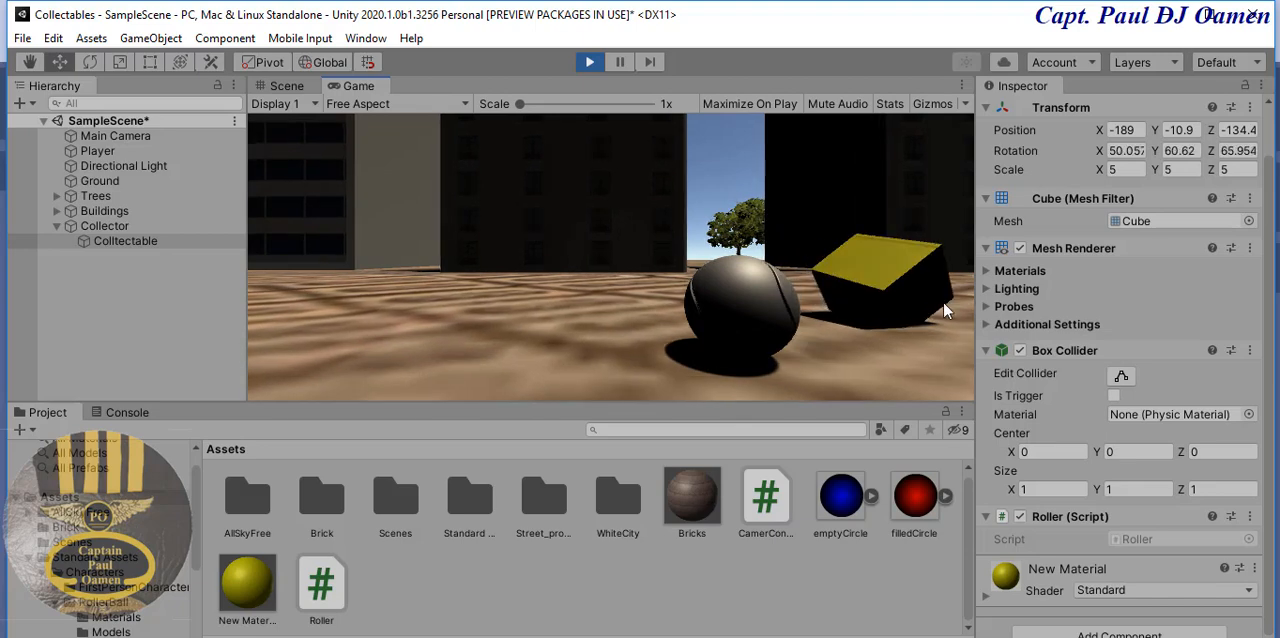
{"action": "left_click", "coordinate": [590, 62]}
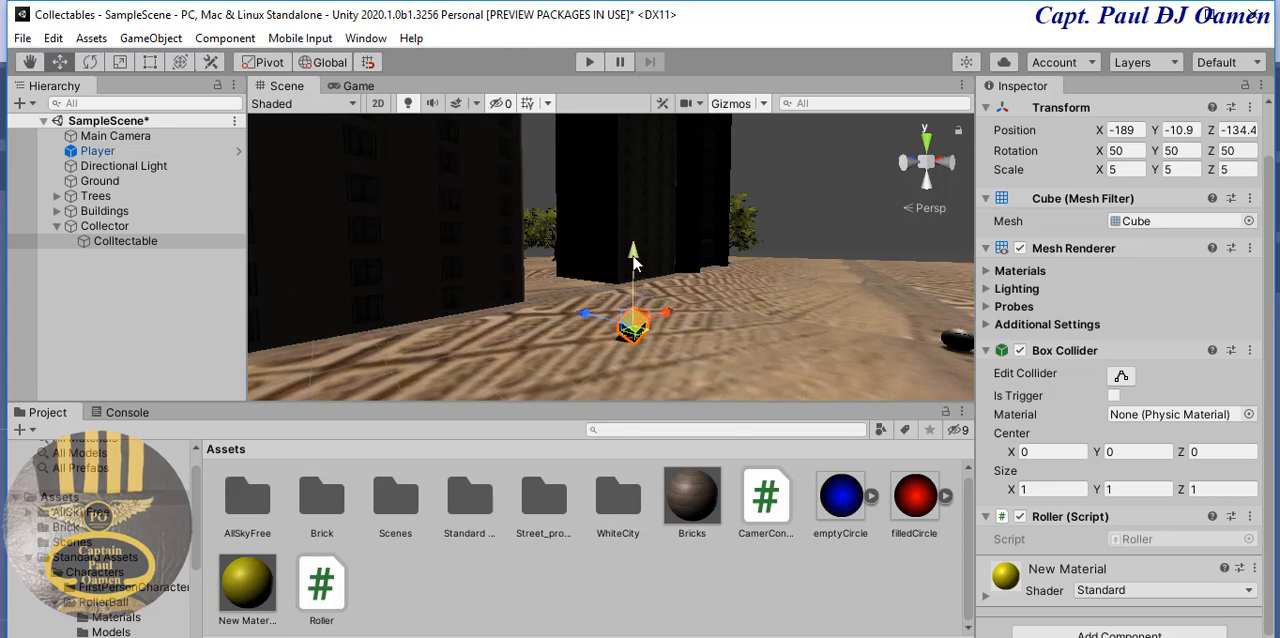
- Raise the Colltectable cube to about Y -10.6 and enable Is Trigger on its Box Collider
{"action": "left_click_drag", "start_coordinate": [633, 262], "coordinate": [633, 258]}
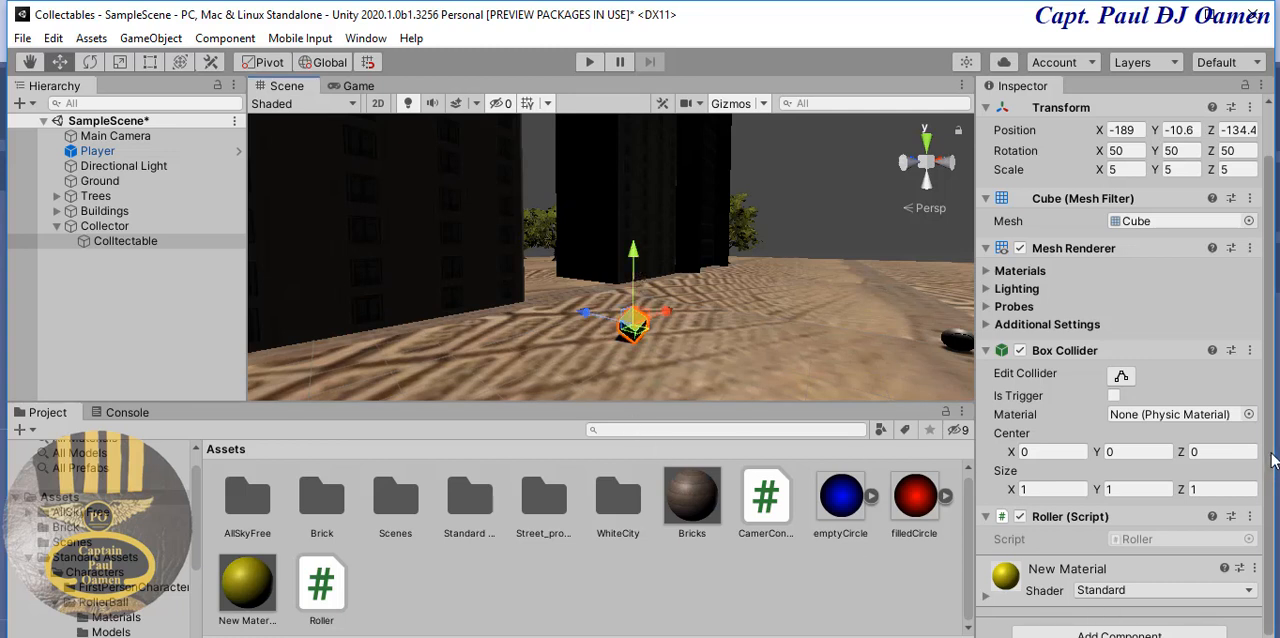
{"action": "scroll", "coordinate": [1272, 470], "scroll_direction": "down", "scroll_amount": 1}
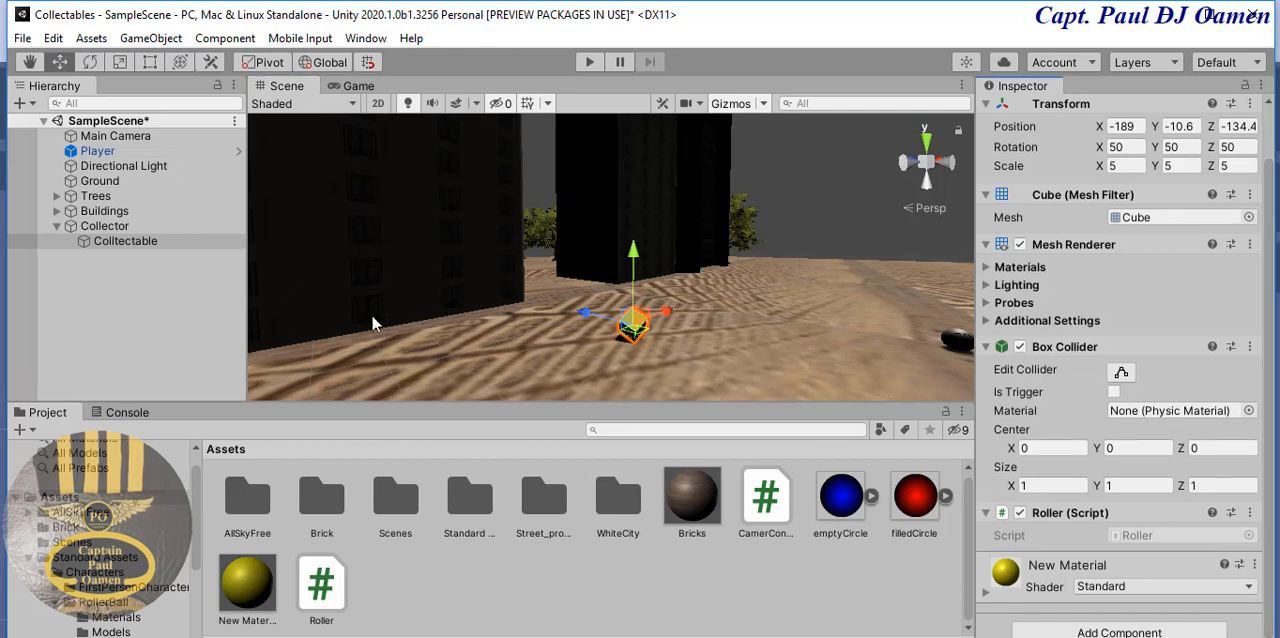
{"action": "left_click", "coordinate": [145, 240]}
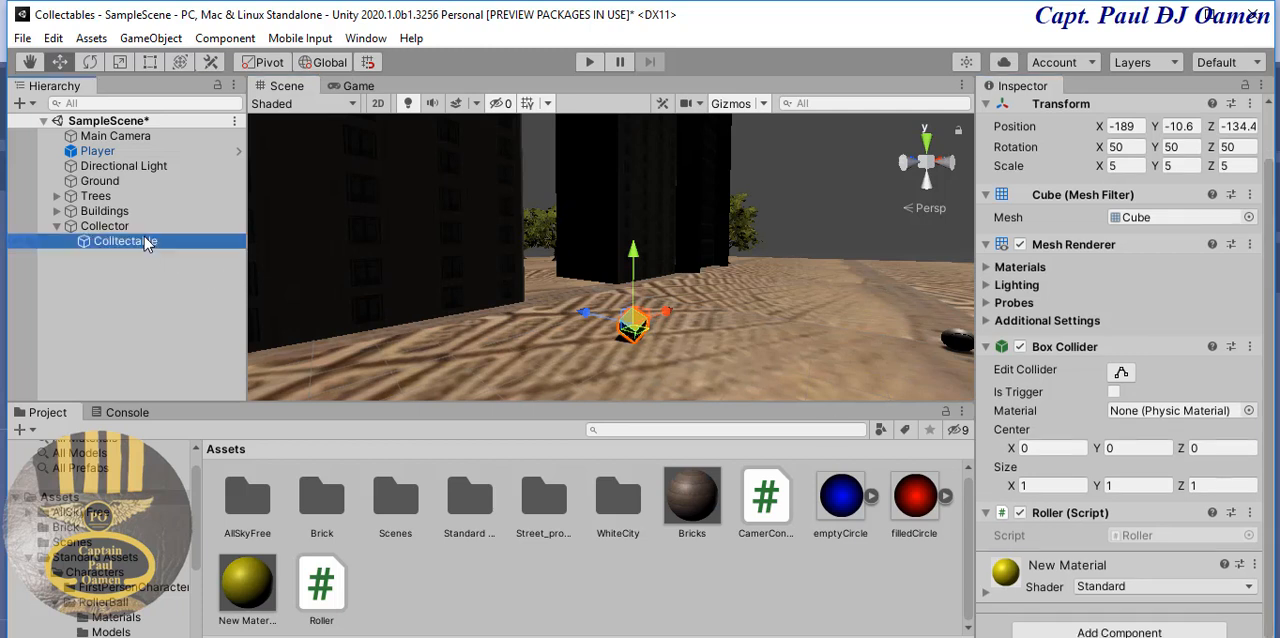
{"action": "left_click", "coordinate": [1270, 424]}
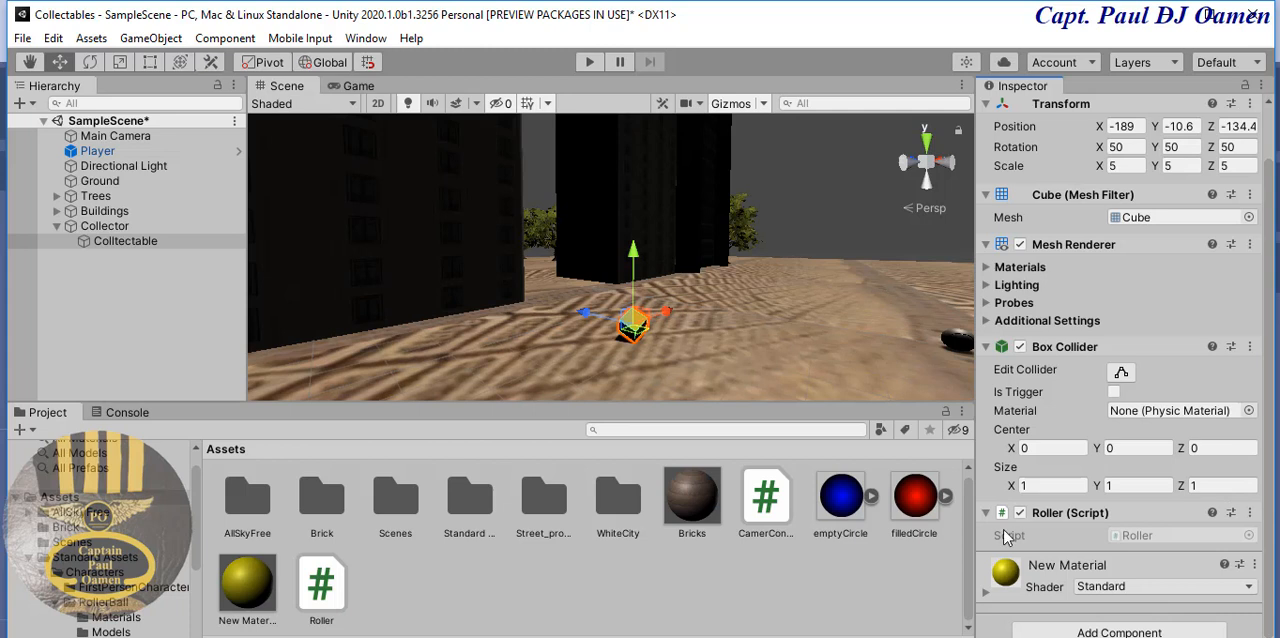
{"action": "left_click", "coordinate": [1114, 392]}
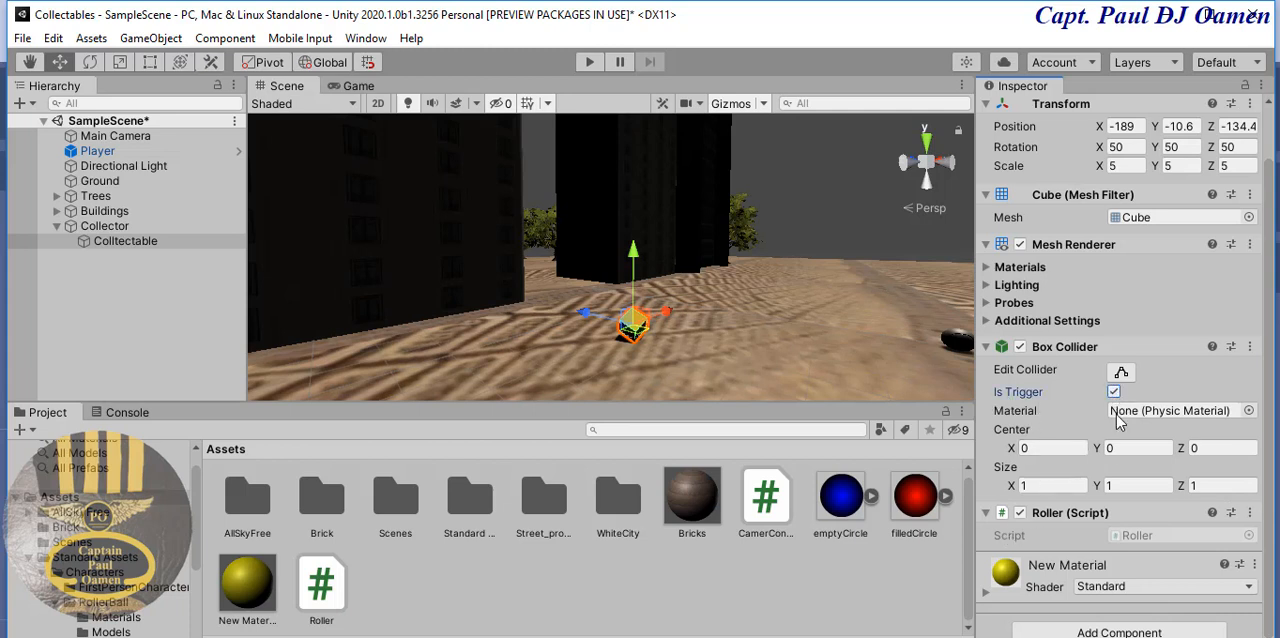
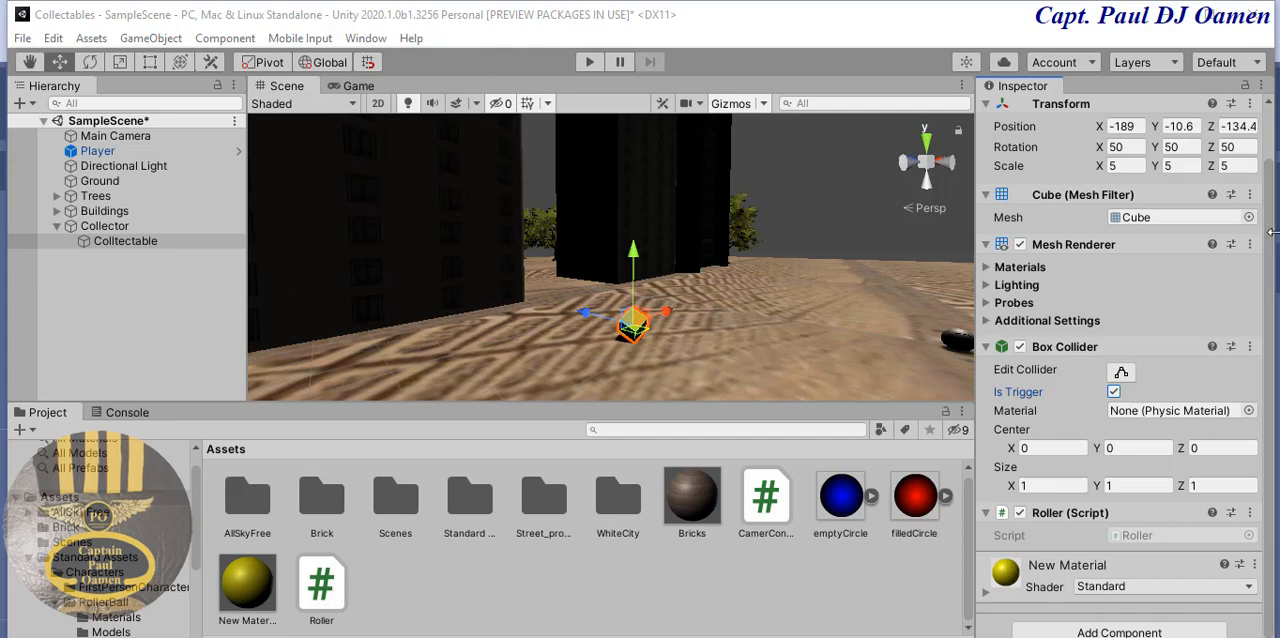
- Create a new tag named ItemCollect in the project's Tags & Layers settings
{"action": "scroll", "coordinate": [1272, 244], "scroll_direction": "up", "scroll_amount": 2}
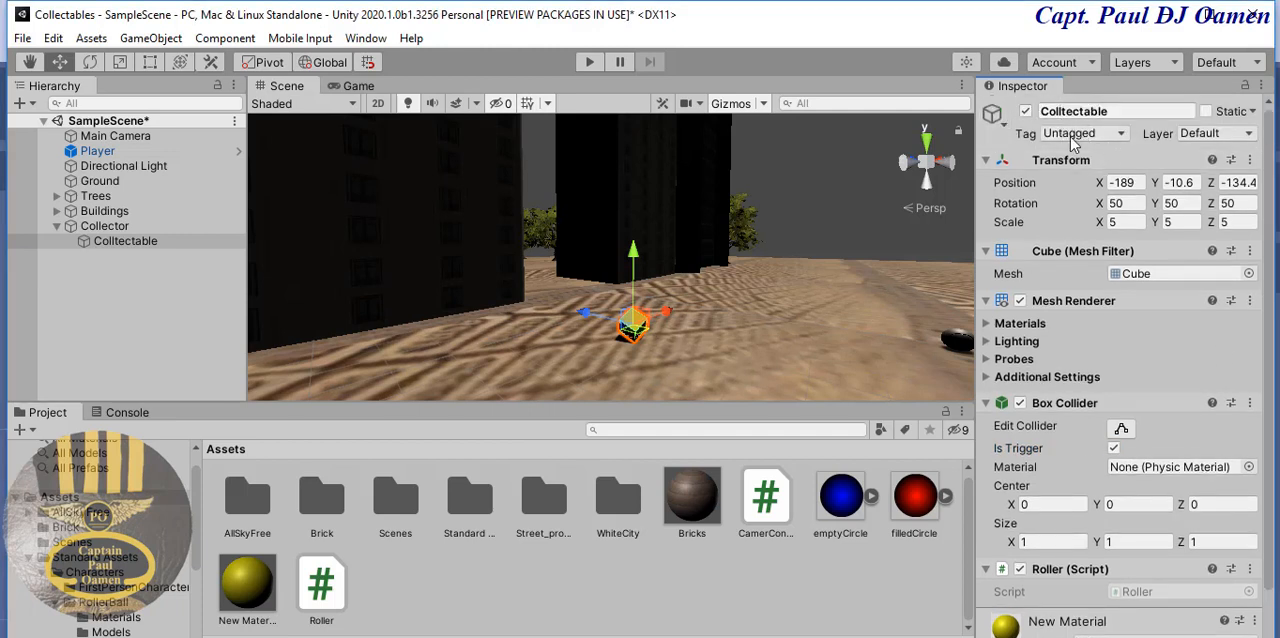
{"action": "left_click", "coordinate": [1125, 138]}
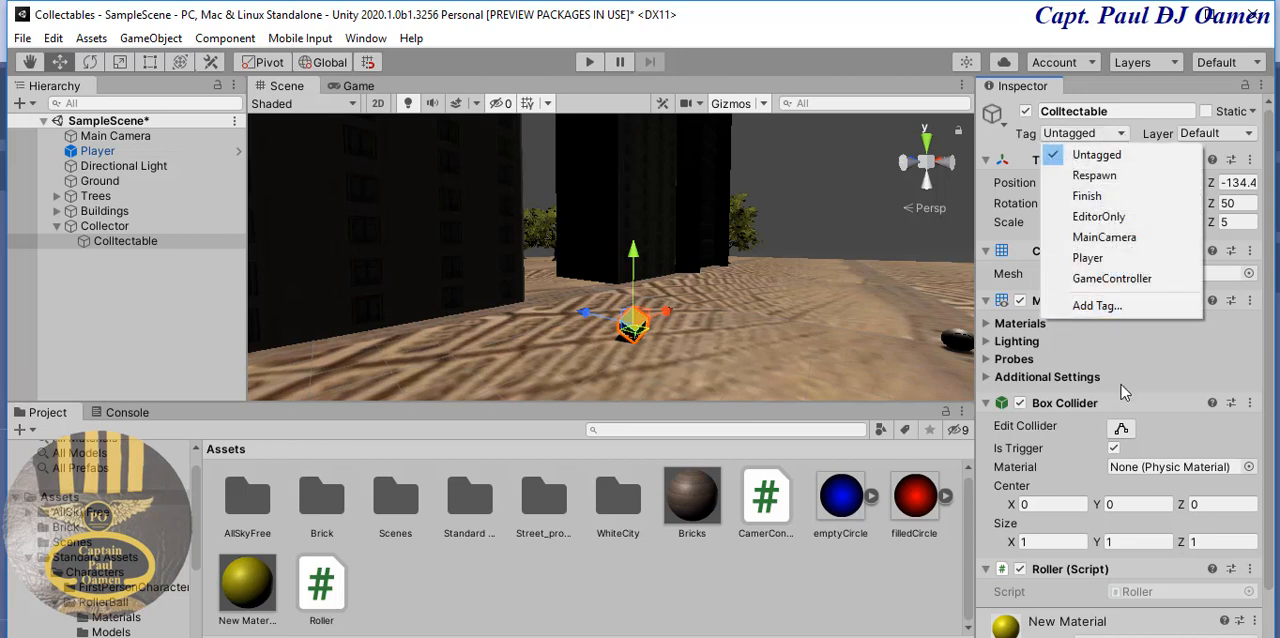
{"action": "left_click", "coordinate": [1089, 307]}
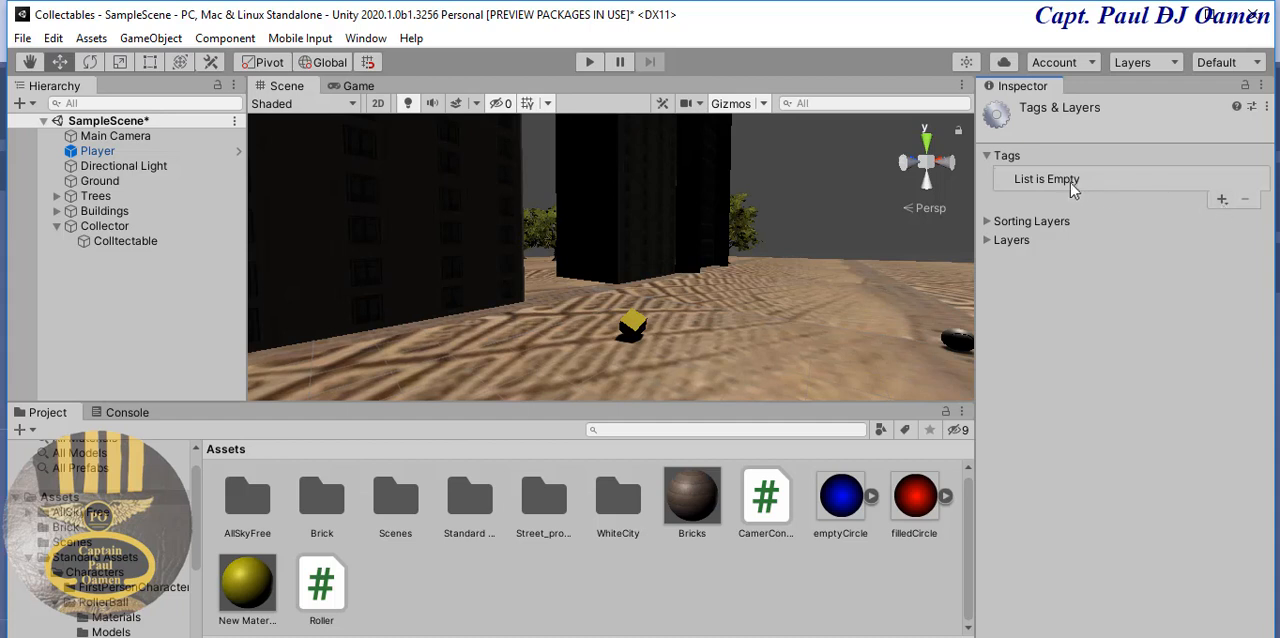
{"action": "left_click", "coordinate": [1222, 201]}
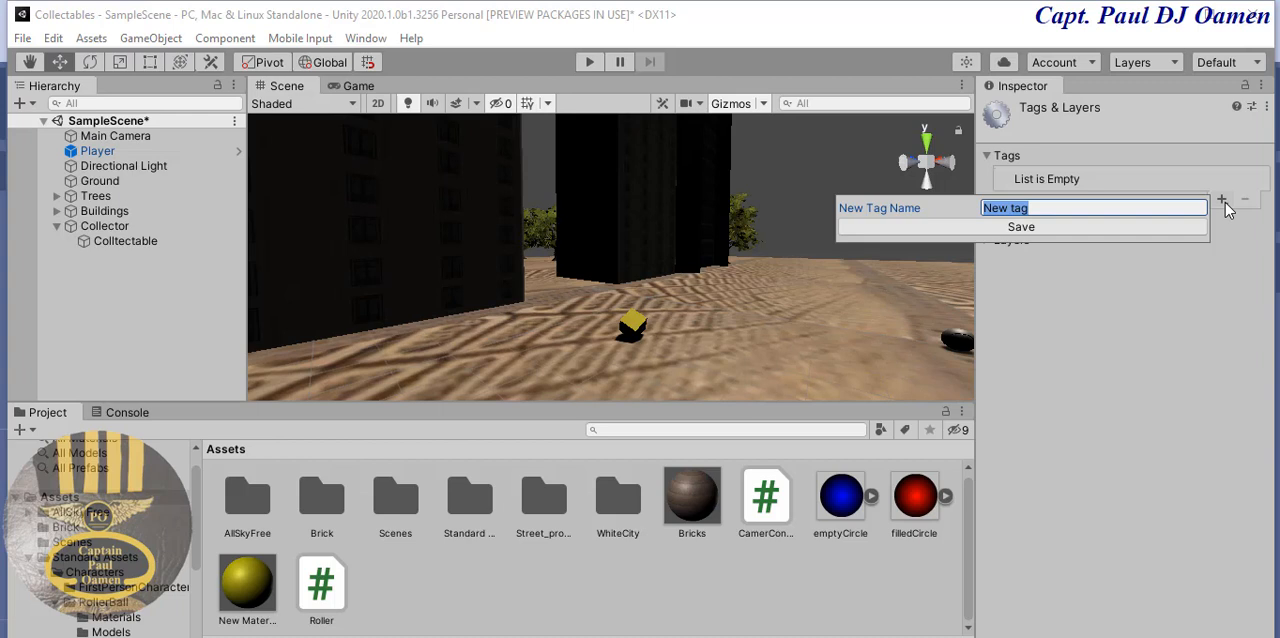
{"action": "left_click", "coordinate": [1224, 204]}
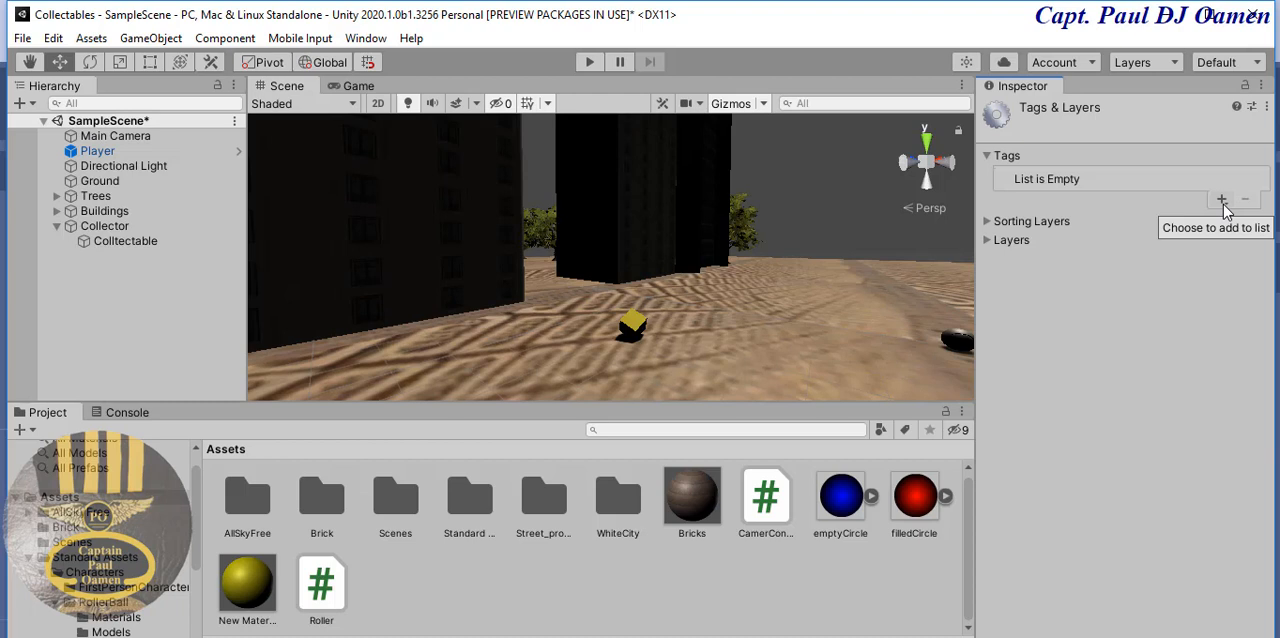
{"action": "left_click", "coordinate": [1222, 201]}
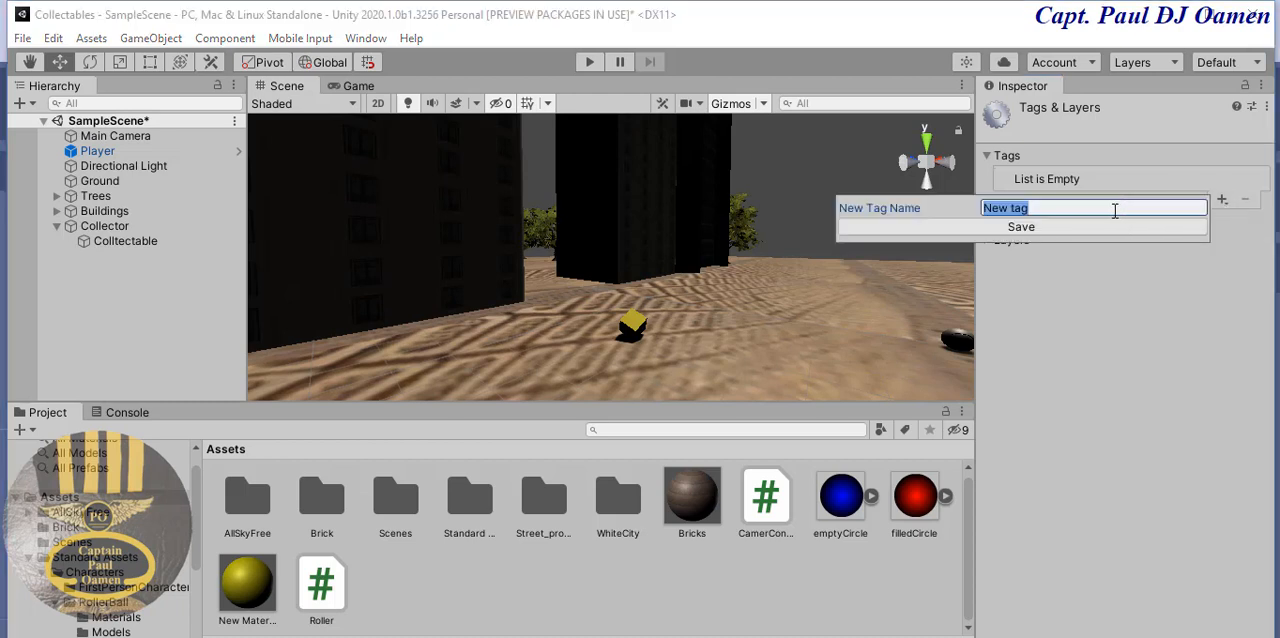
{"action": "key", "text": "BackSpace"}
{"action": "type", "text": "ItemCollect"}
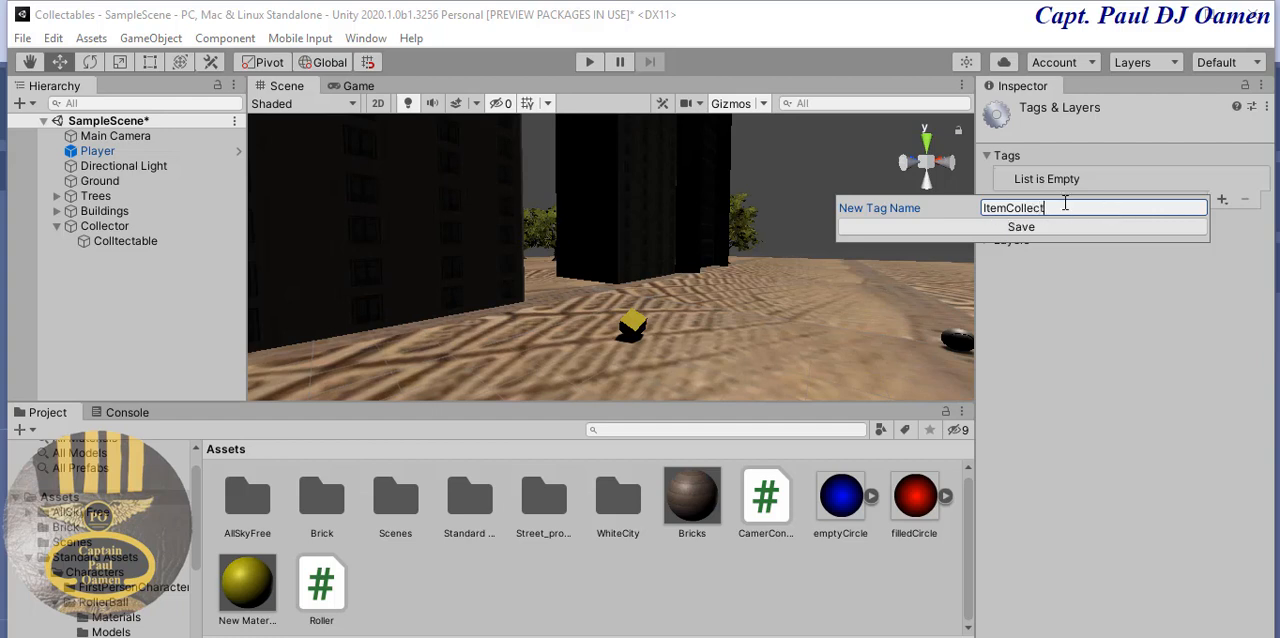
{"action": "left_click_drag", "start_coordinate": [1065, 206], "coordinate": [978, 208]}
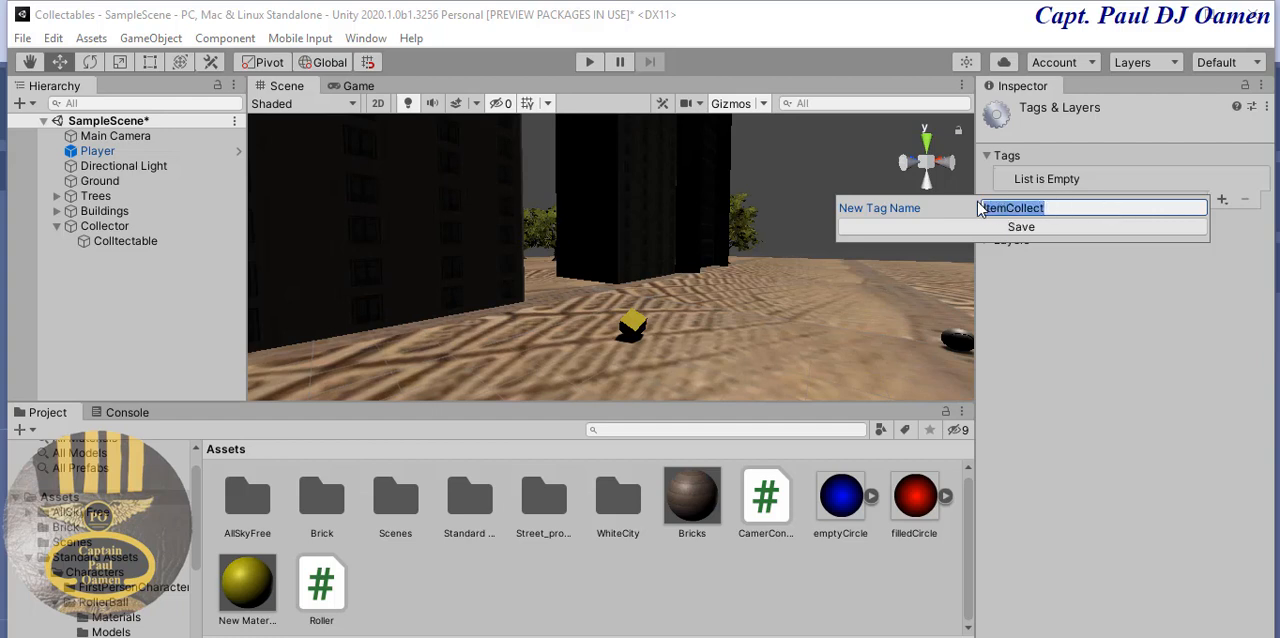
{"action": "left_click", "coordinate": [1021, 228]}
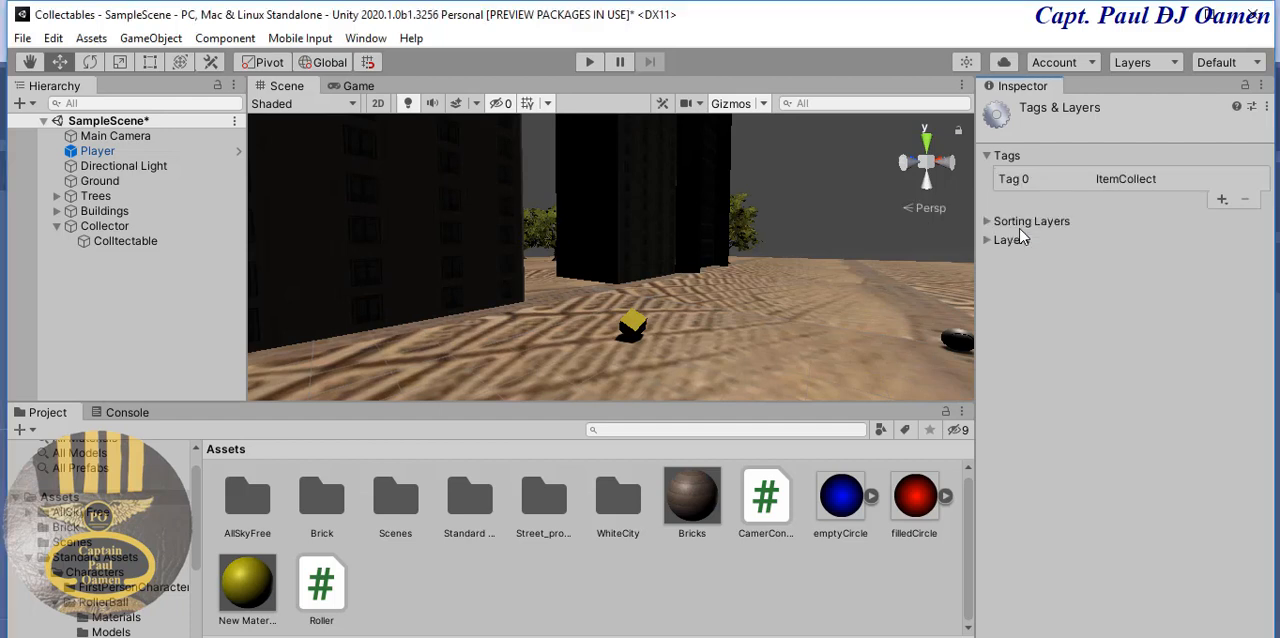
- Assign the ItemCollect tag to the Colltectable cube
{"action": "left_click", "coordinate": [636, 322]}
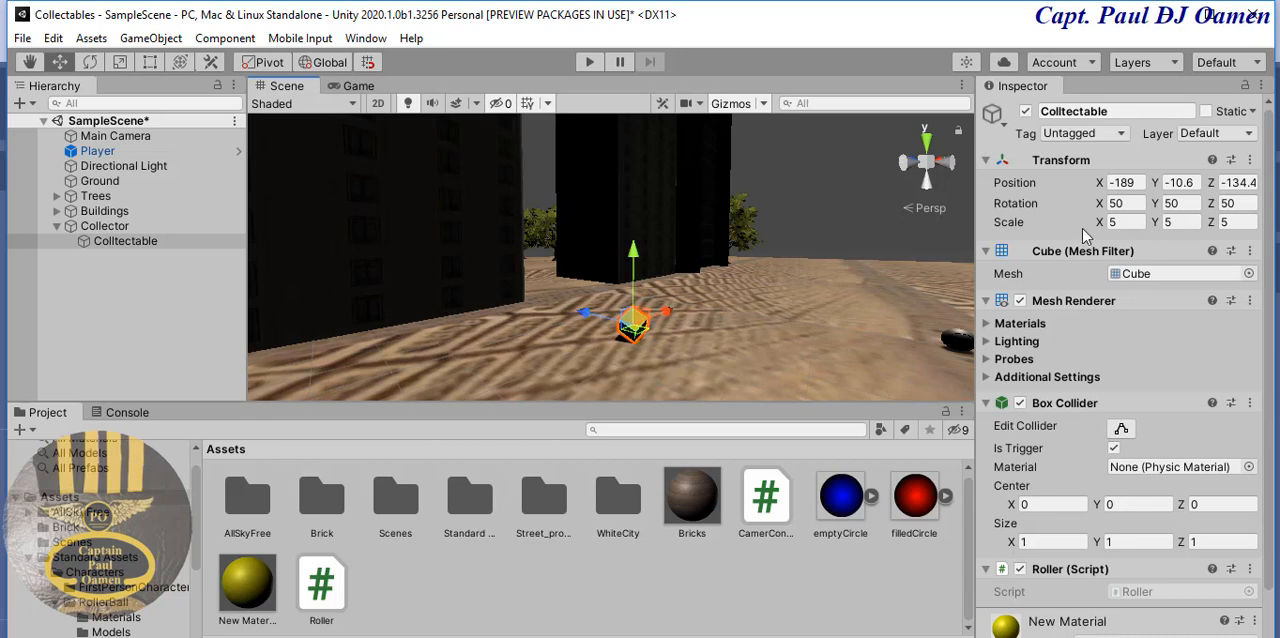
{"action": "left_click", "coordinate": [1122, 136]}
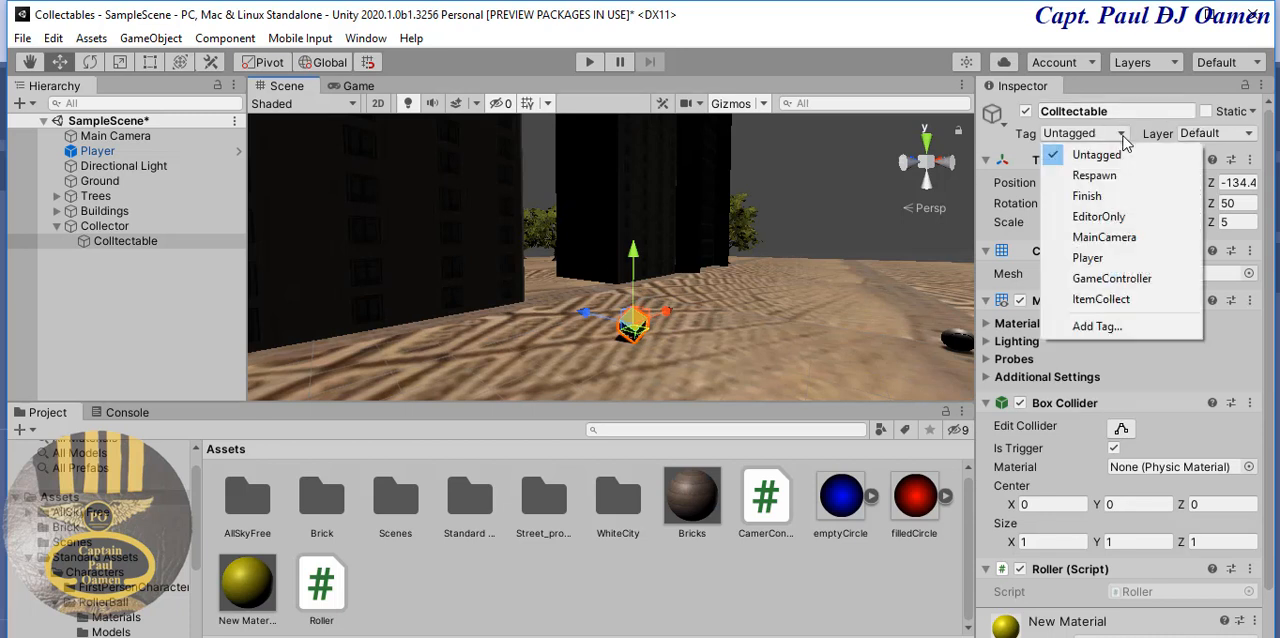
{"action": "left_click", "coordinate": [1098, 300]}
{"action": "left_click", "coordinate": [1100, 300]}
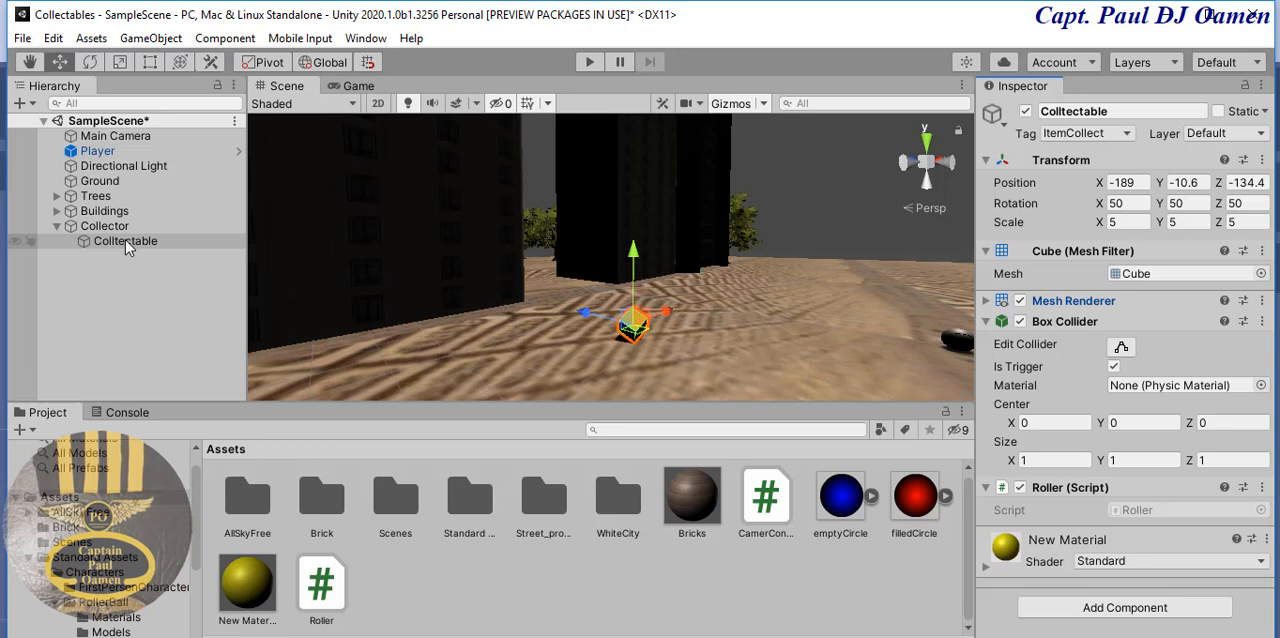
- Make the Colltectable cube a prefab in the Assets folder and place two more instances of it on the ground near the Player
{"action": "left_click_drag", "start_coordinate": [125, 240], "coordinate": [480, 583]}
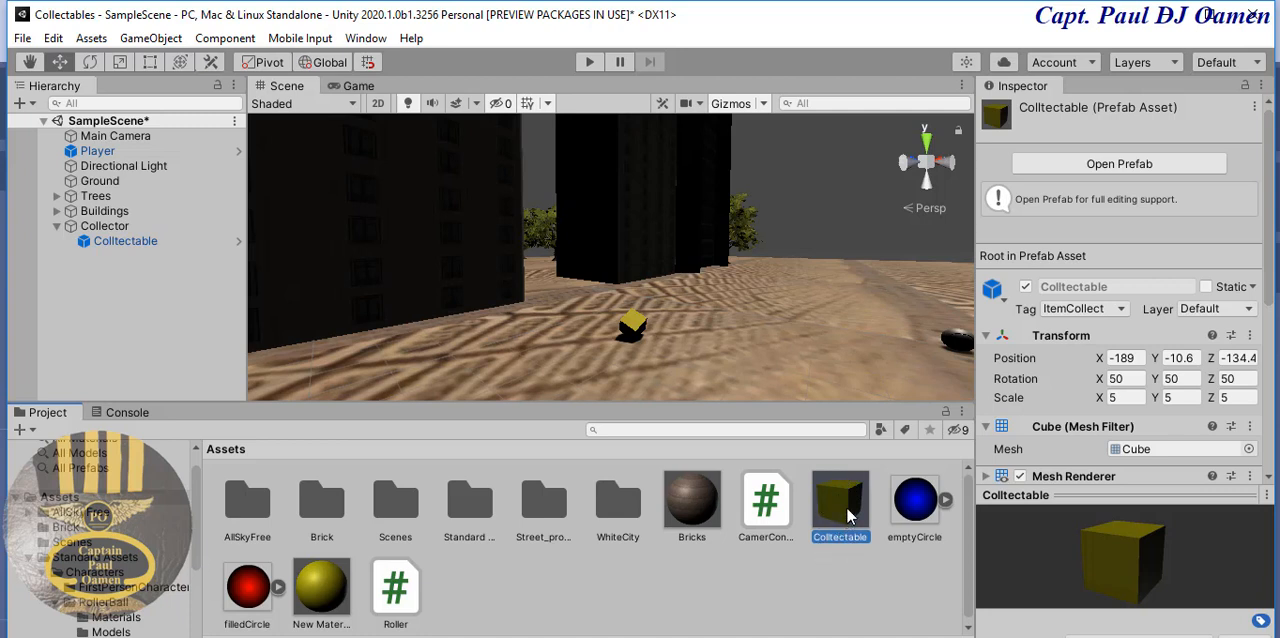
{"action": "left_click_drag", "start_coordinate": [847, 510], "coordinate": [849, 312]}
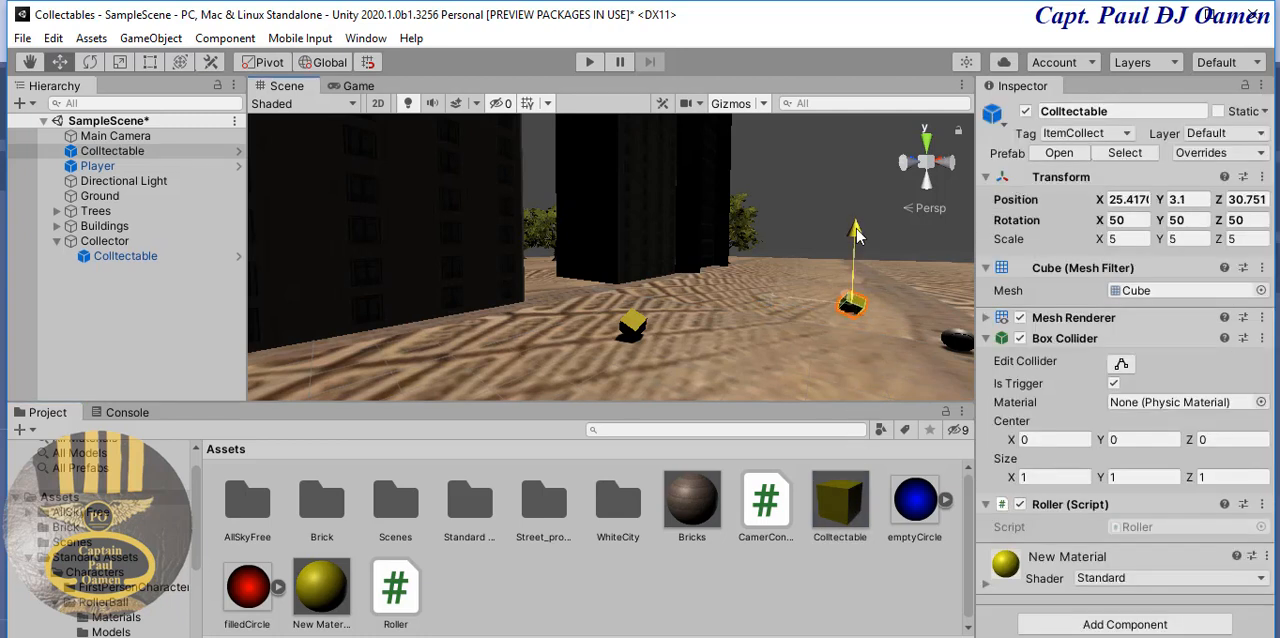
{"action": "left_click_drag", "start_coordinate": [838, 505], "coordinate": [802, 386]}
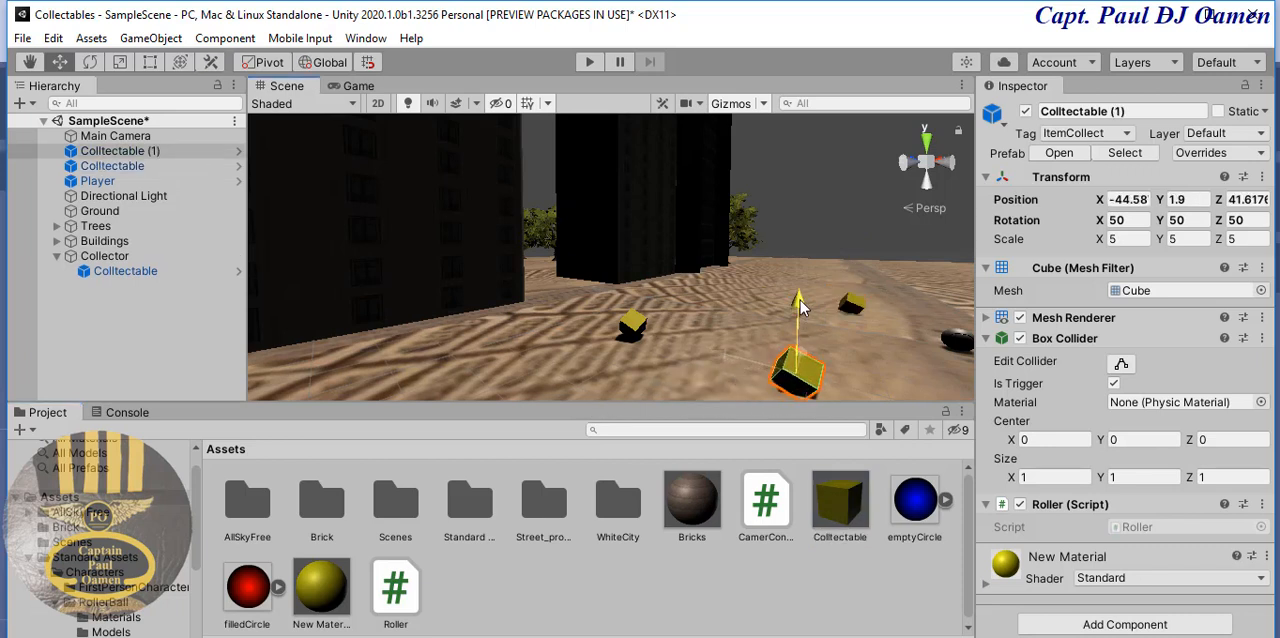
- Raise the two new cubes slightly, Colltectable (1) to about Y 3.2 and the farther Colltectable to about Y 4.1
{"action": "left_click_drag", "start_coordinate": [800, 306], "coordinate": [800, 302]}
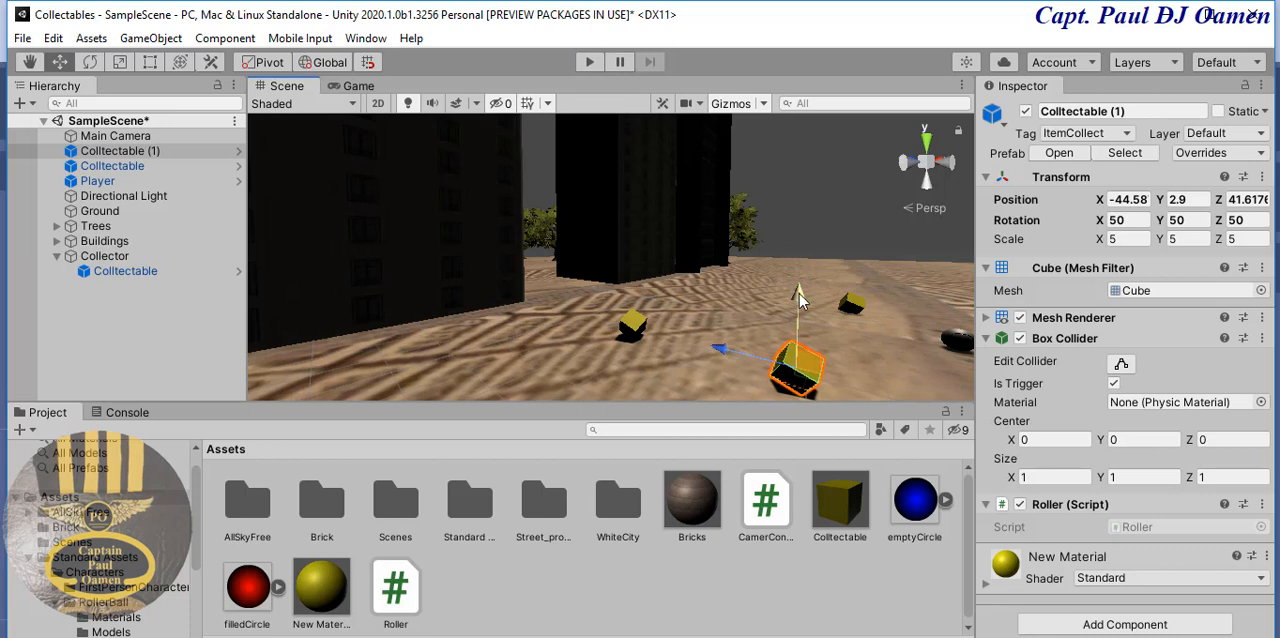
{"action": "left_click_drag", "start_coordinate": [799, 294], "coordinate": [820, 292]}
{"action": "left_click", "coordinate": [849, 303]}
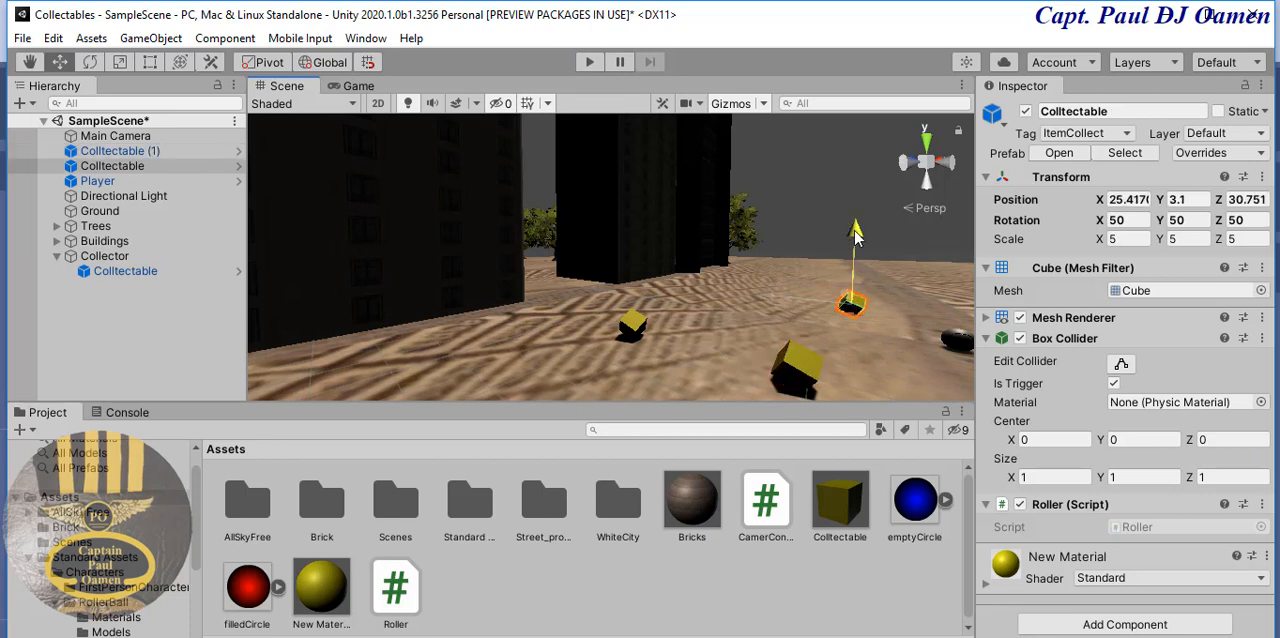
{"action": "left_click_drag", "start_coordinate": [855, 233], "coordinate": [855, 228]}
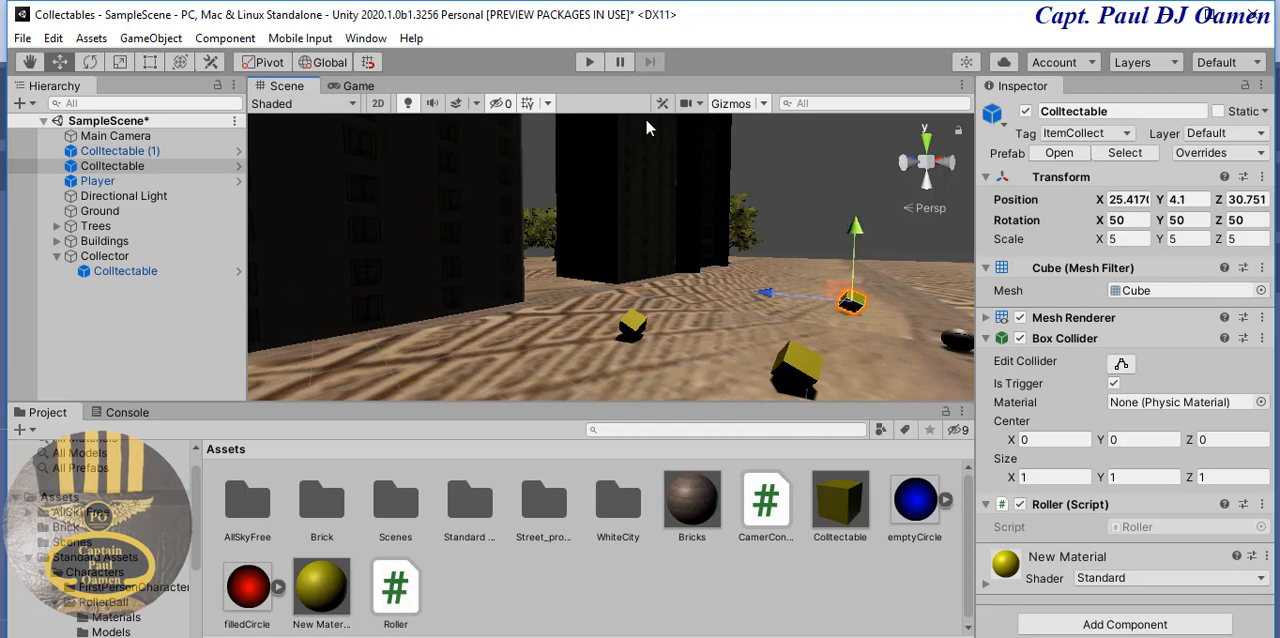
- Play-test the scene by rolling the ball among the three collectable cubes, and stop play mode
{"action": "left_click", "coordinate": [590, 62]}
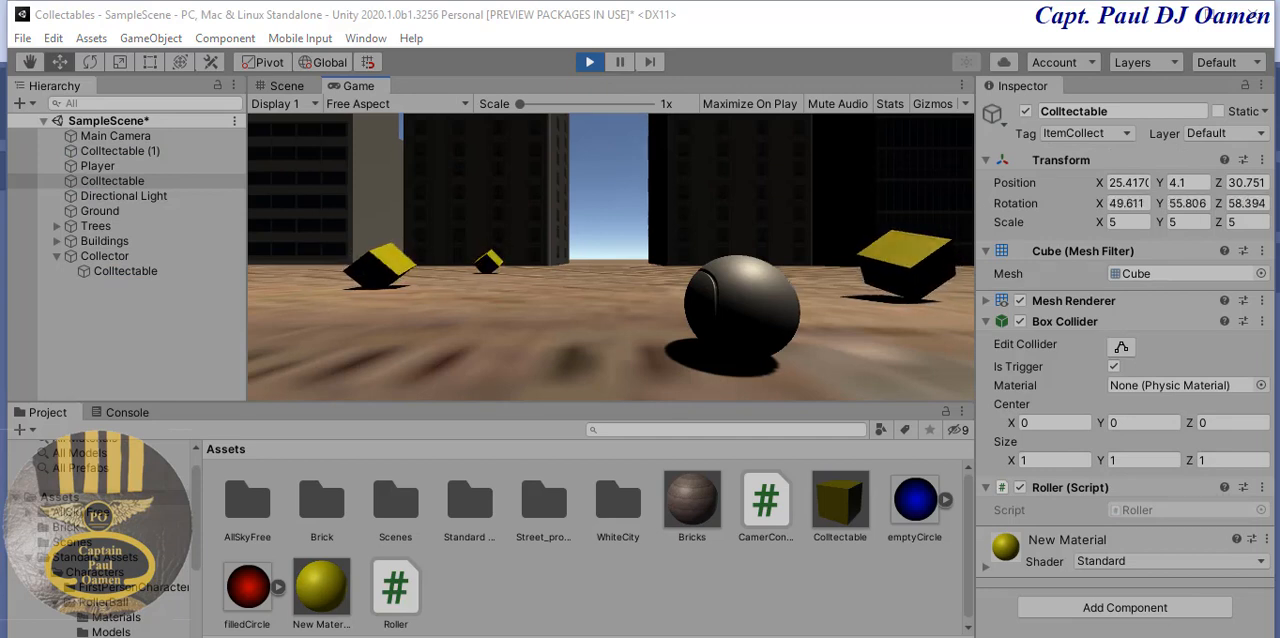
{"action": "key", "text": "Right"}
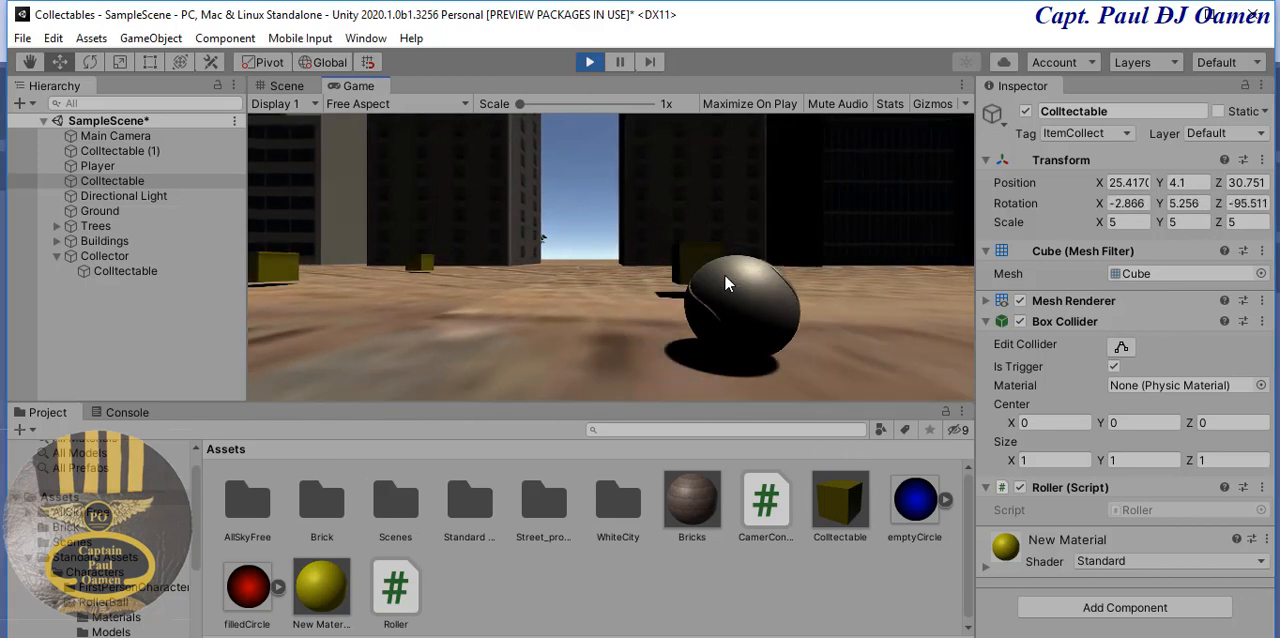
{"action": "key", "text": "Left"}
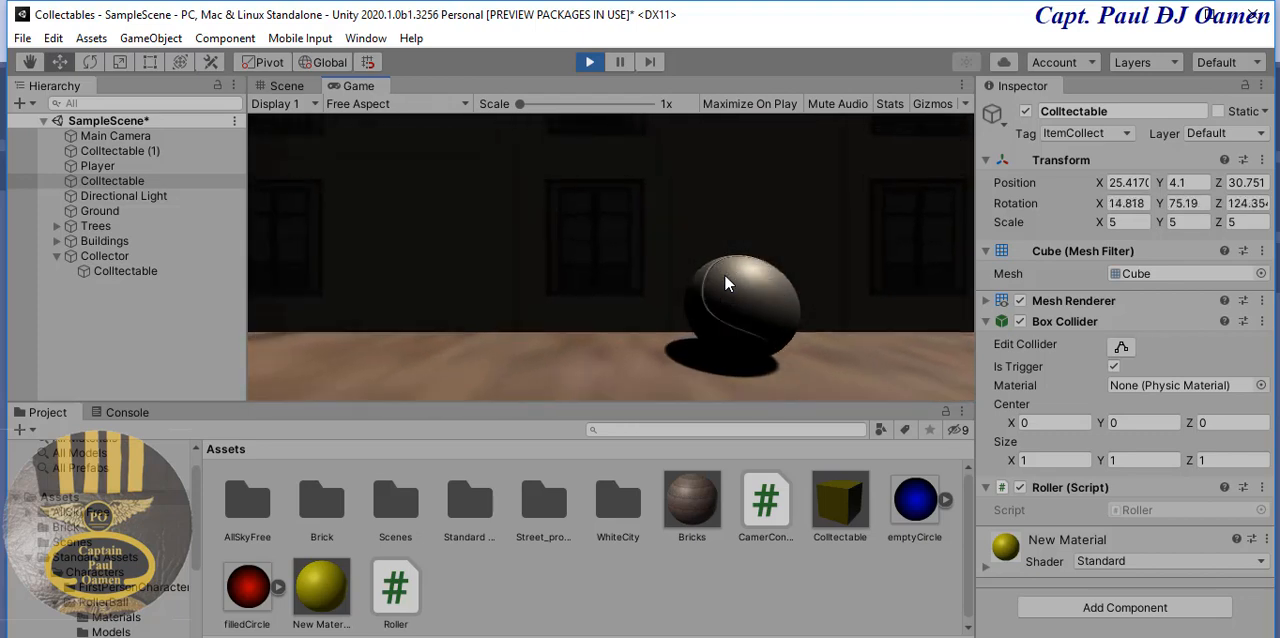
{"action": "left_click", "coordinate": [591, 62]}
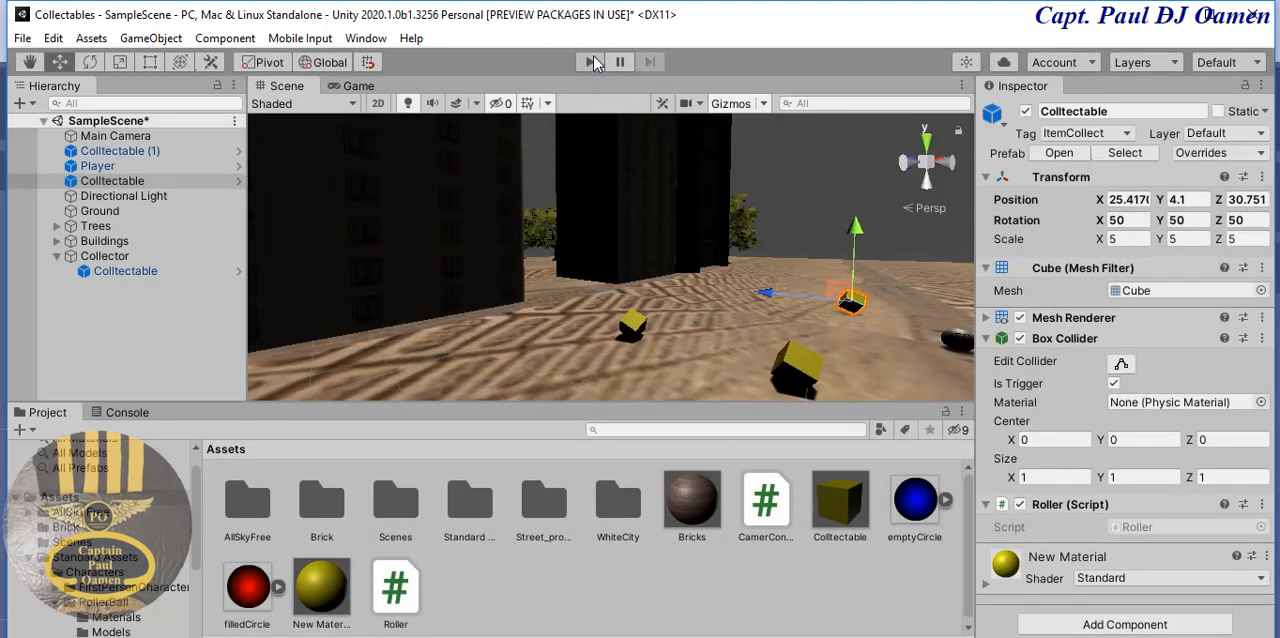
- Parent Colltectable (1) and the other new Colltectable cube to the Collector object and collapse the group
{"action": "left_click", "coordinate": [822, 190]}
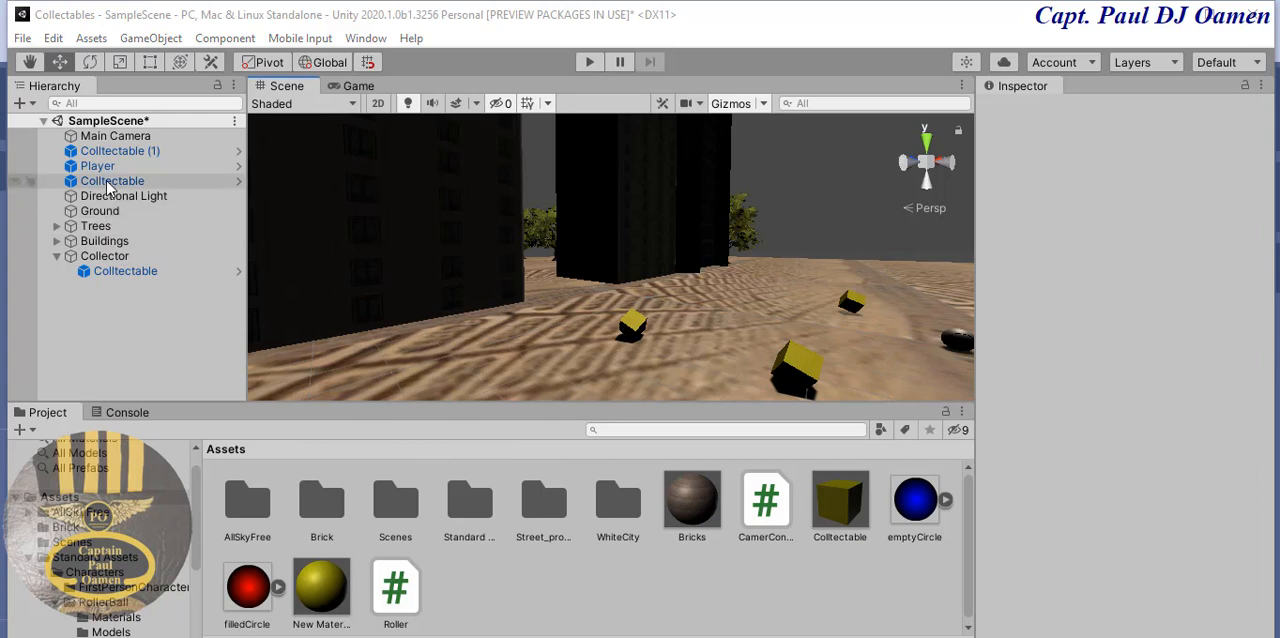
{"action": "left_click", "coordinate": [130, 150]}
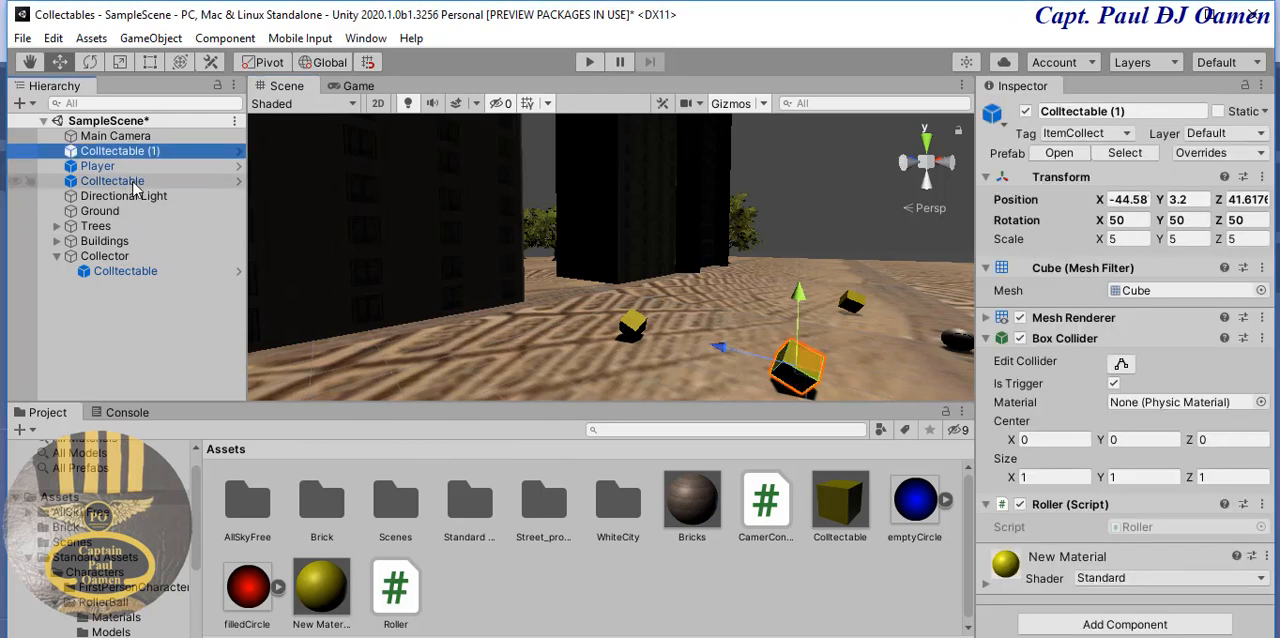
{"action": "left_click", "coordinate": [130, 181], "text": "shift"}
{"action": "left_click_drag", "start_coordinate": [135, 192], "coordinate": [130, 265]}
{"action": "left_click", "coordinate": [161, 306]}
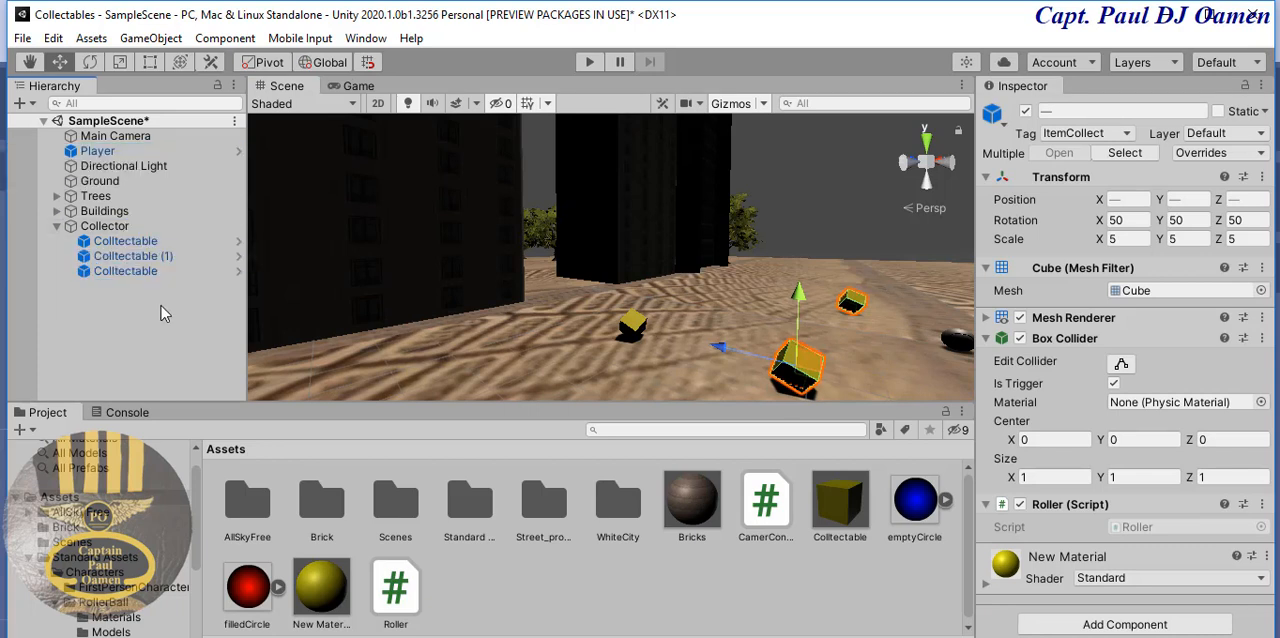
{"action": "left_click", "coordinate": [56, 227]}
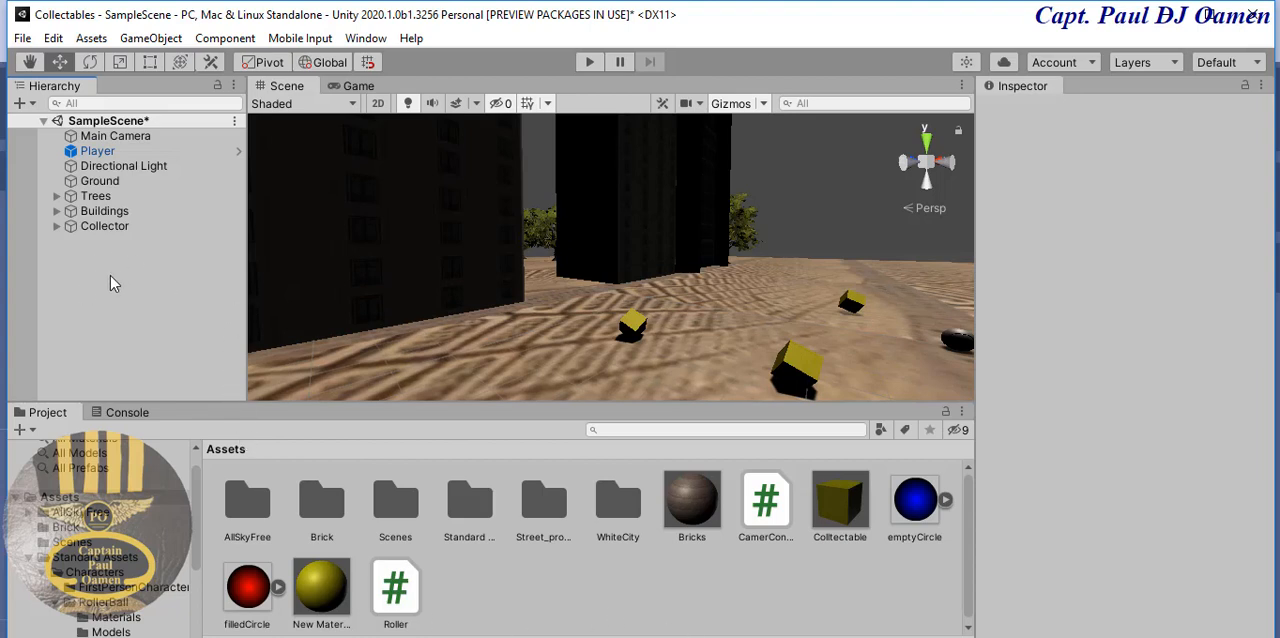
- Create a C# script named ItemForCollection in the Assets folder
{"action": "right_click", "coordinate": [556, 579]}
{"action": "mouse_move", "coordinate": [690, 88]}
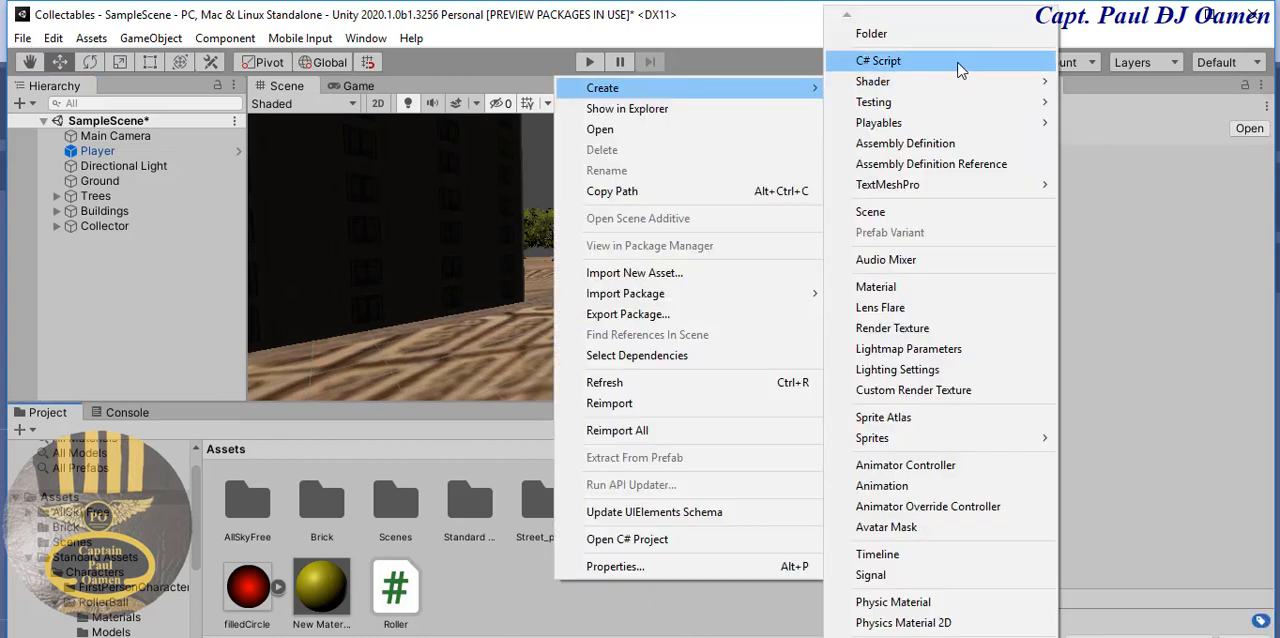
{"action": "left_click", "coordinate": [958, 66]}
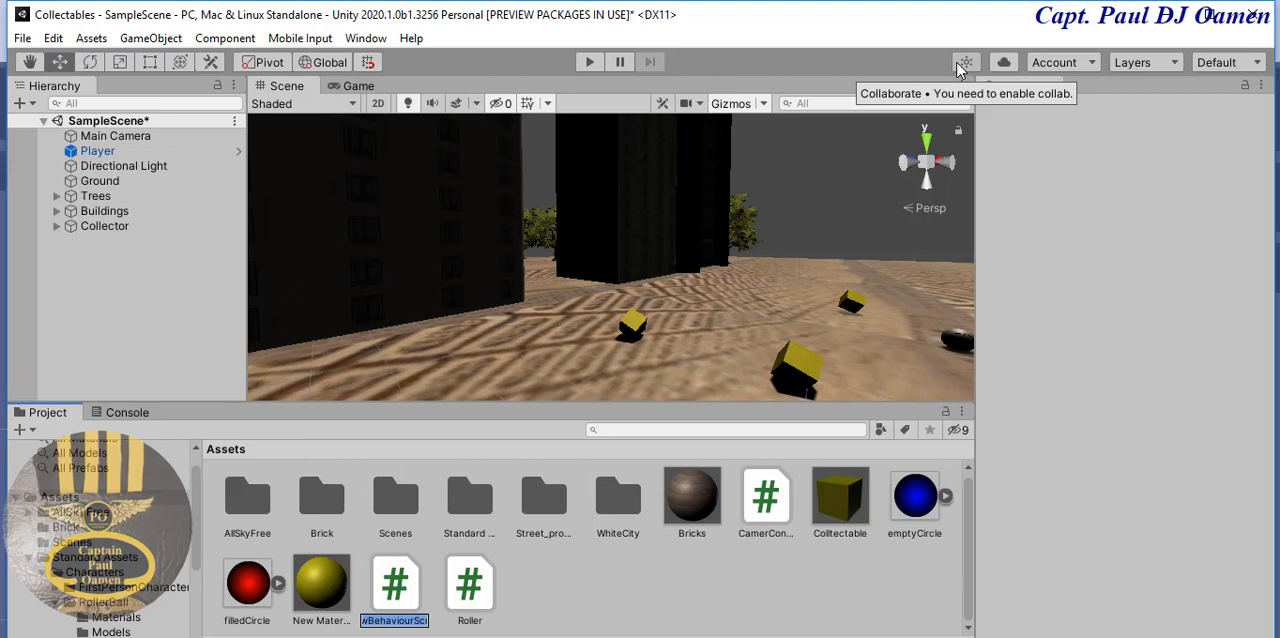
{"action": "key", "text": "BackSpace"}
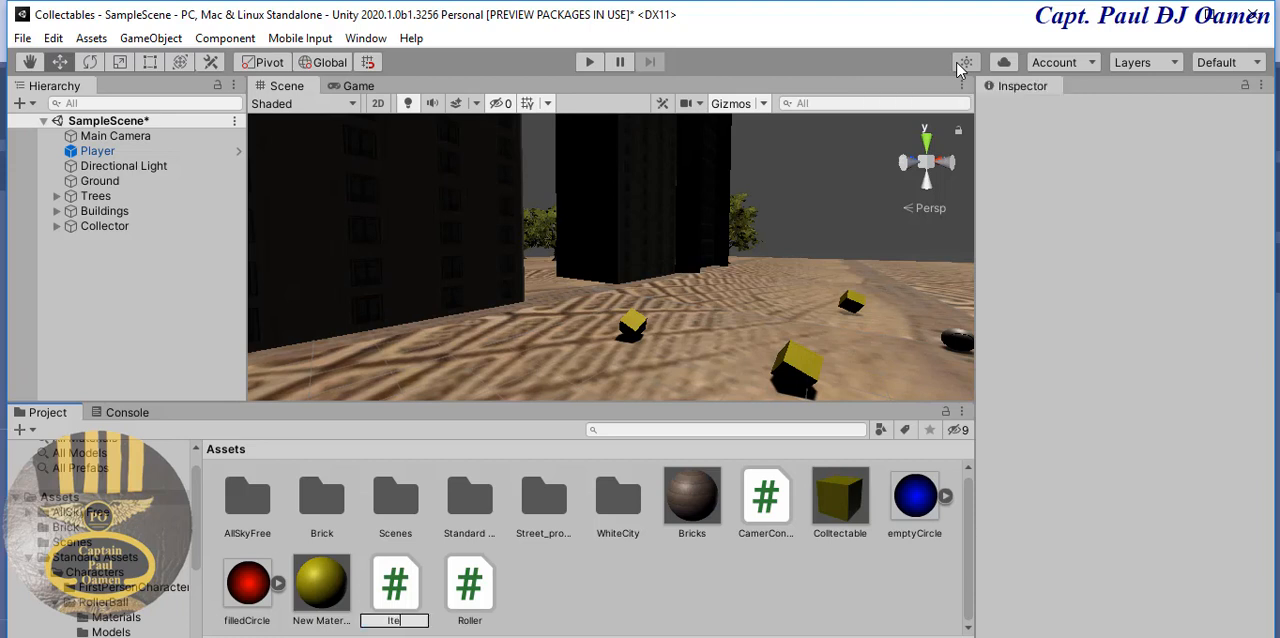
{"action": "type", "text": "ItemO"}
{"action": "type", "text": "F"}
{"action": "key", "text": "Return"}
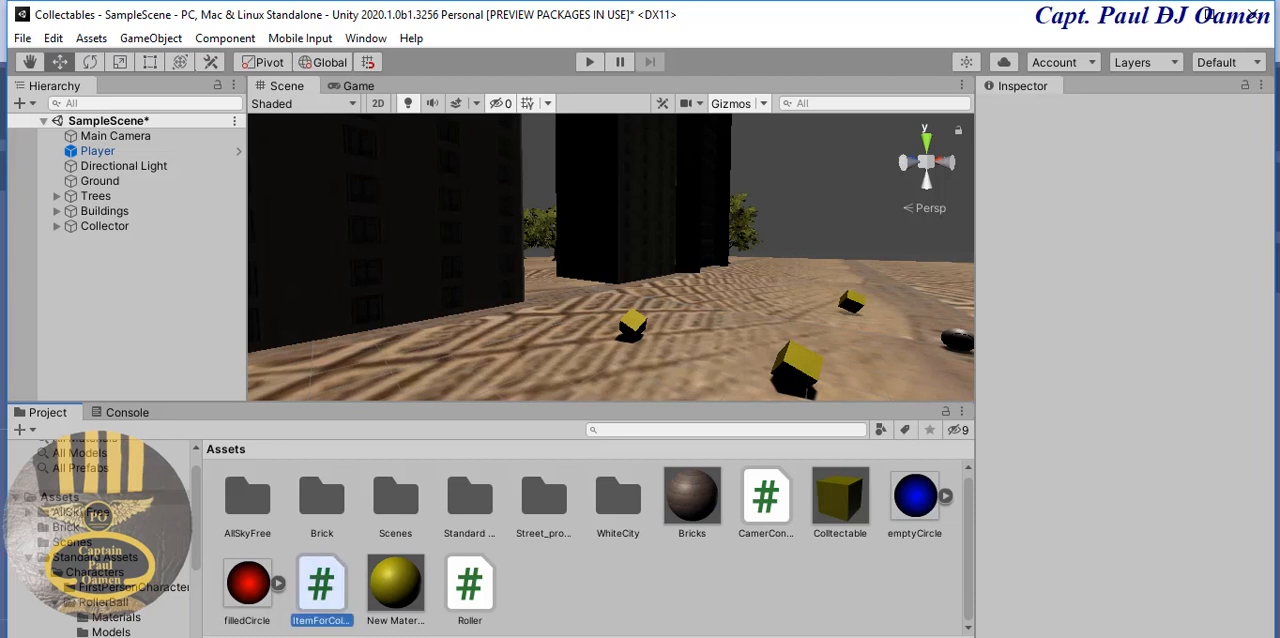
- Open the ItemForCollection script in Visual Studio, return to Unity and attach the script to the Player
{"action": "left_click", "coordinate": [1142, 128]}
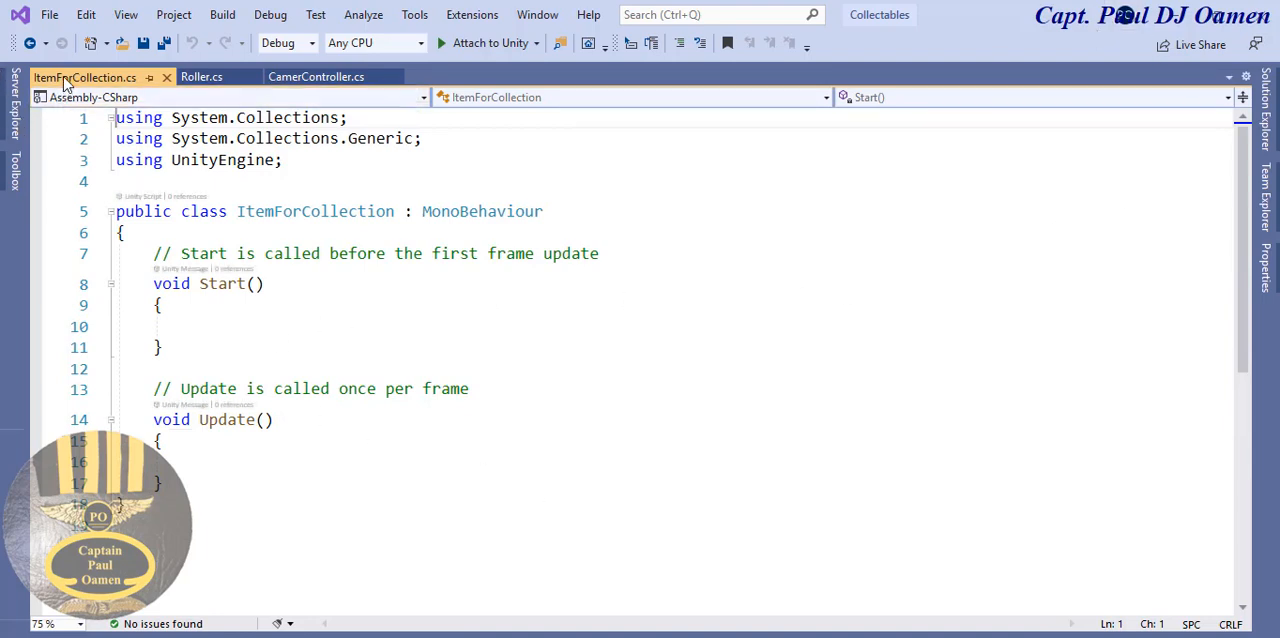
{"action": "left_click", "coordinate": [1180, 27]}
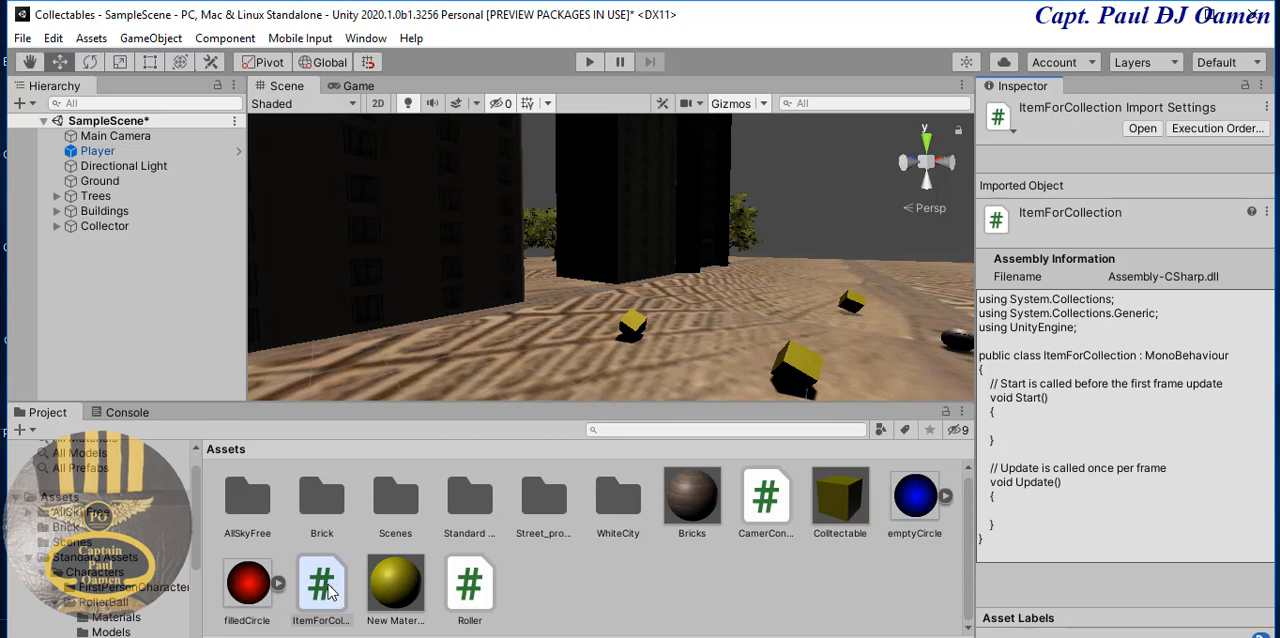
{"action": "left_click_drag", "start_coordinate": [330, 592], "coordinate": [104, 158]}
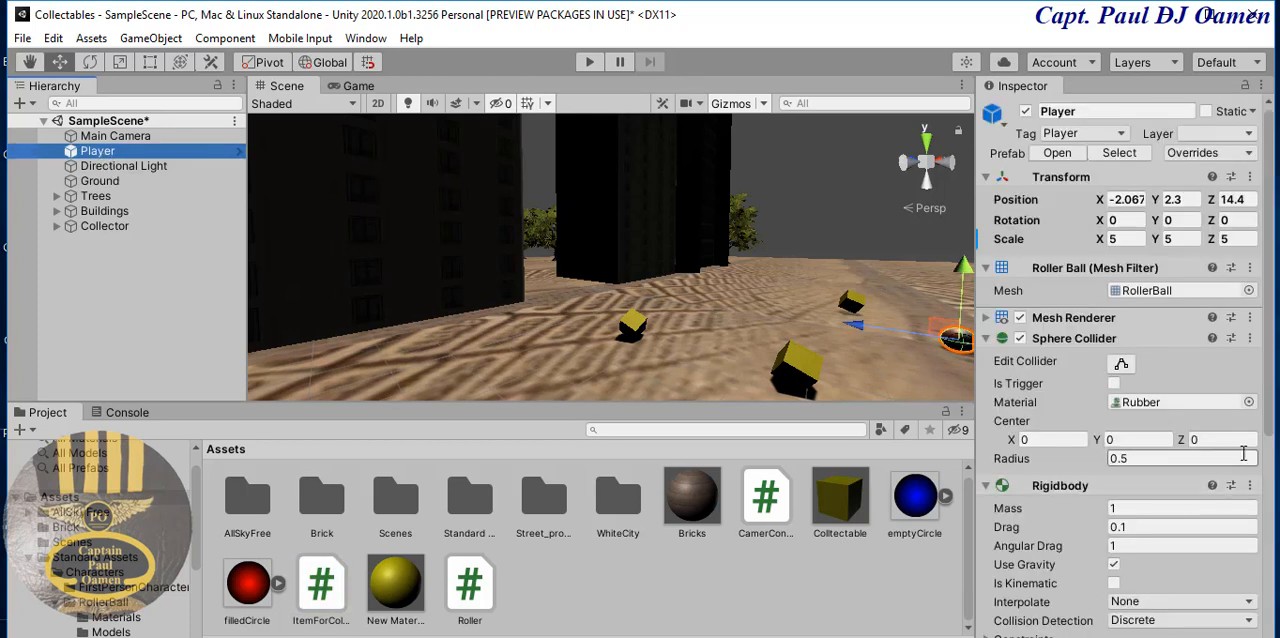
{"action": "left_click", "coordinate": [108, 306]}
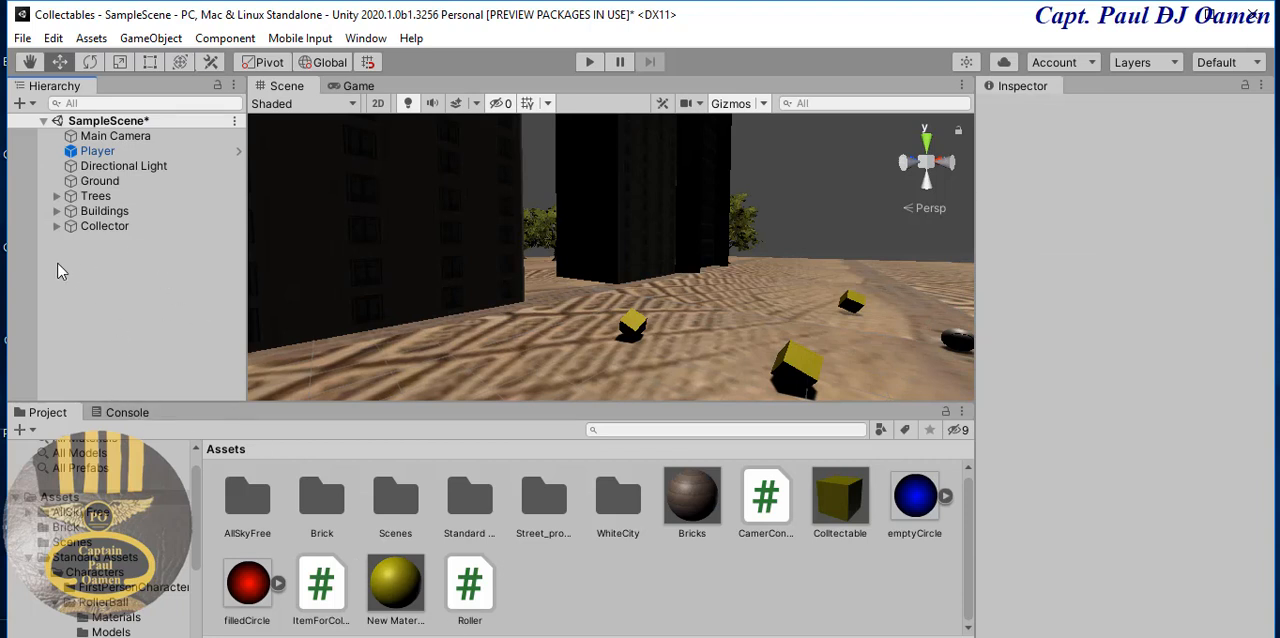
- Create a UI Canvas from the Player and move it out to the root of SampleScene, above Main Camera
{"action": "right_click", "coordinate": [112, 264]}
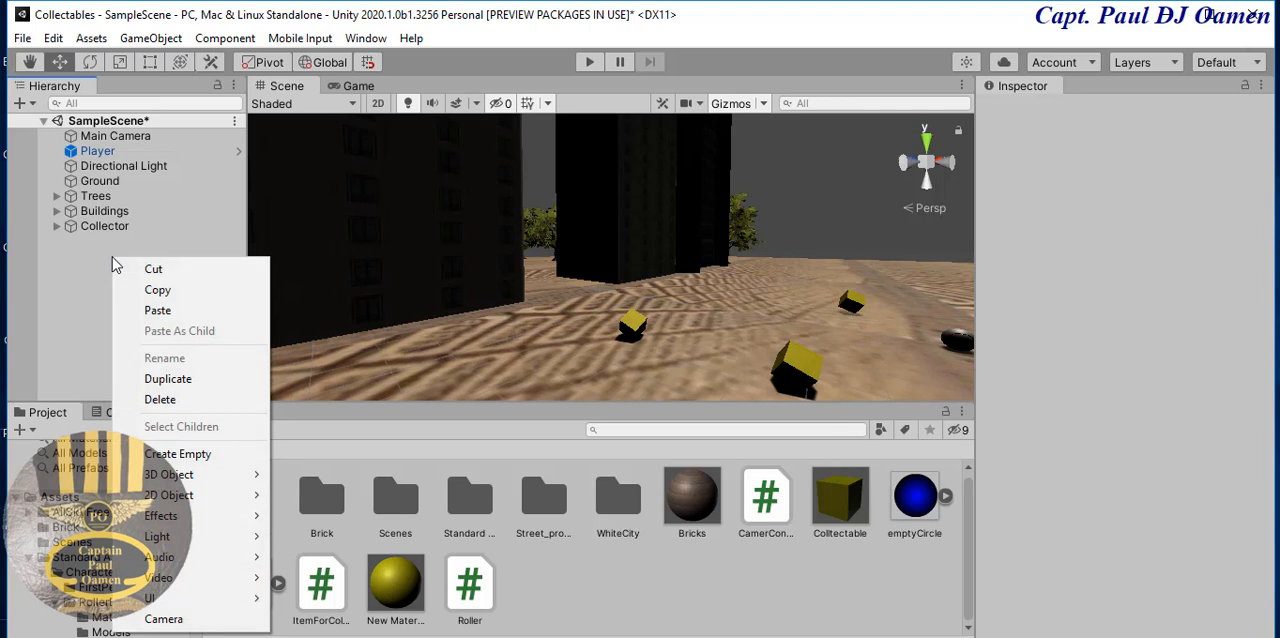
{"action": "mouse_move", "coordinate": [165, 474]}
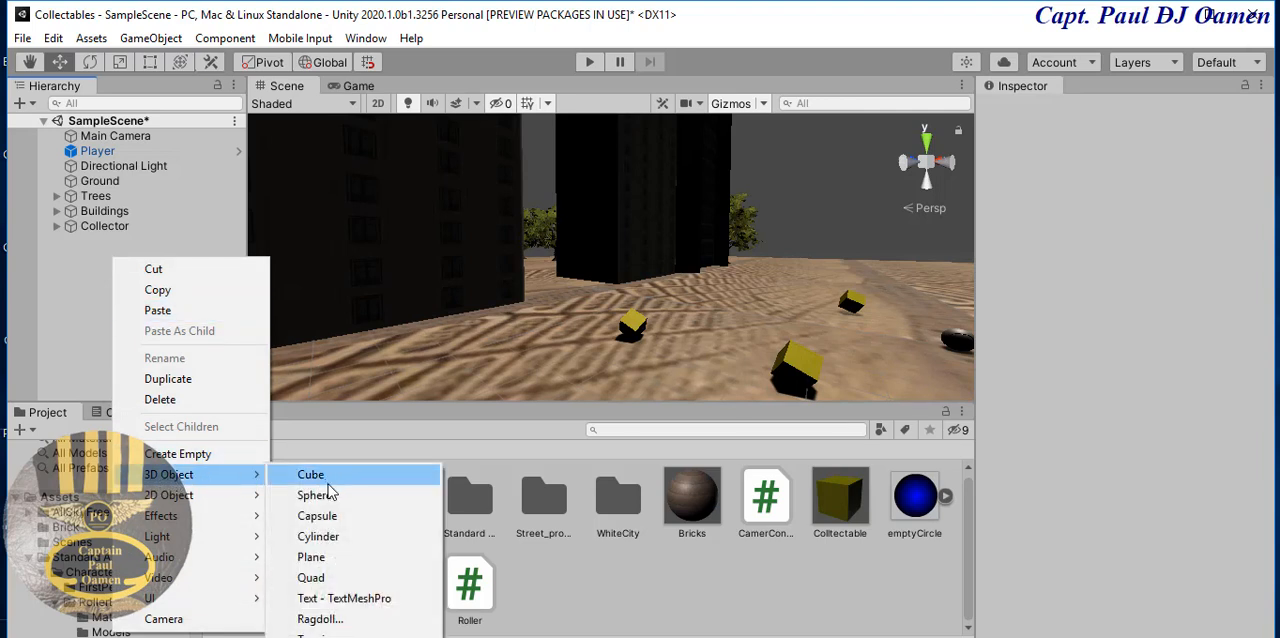
{"action": "left_click", "coordinate": [200, 151]}
{"action": "right_click", "coordinate": [200, 151]}
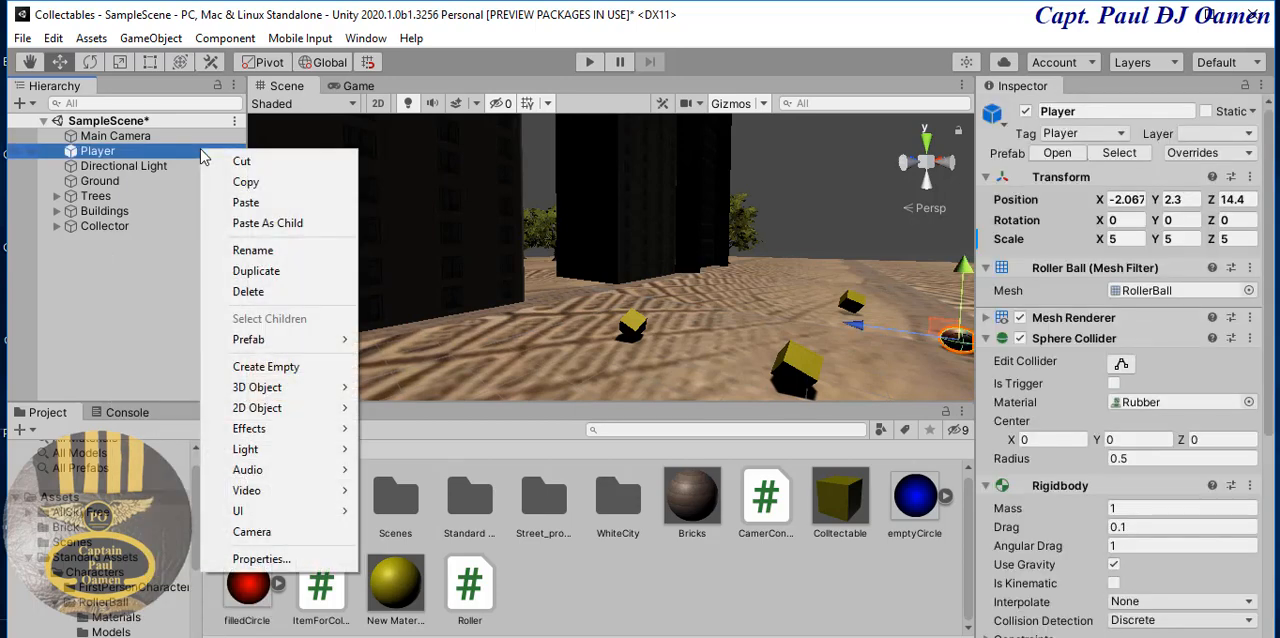
{"action": "mouse_move", "coordinate": [258, 512]}
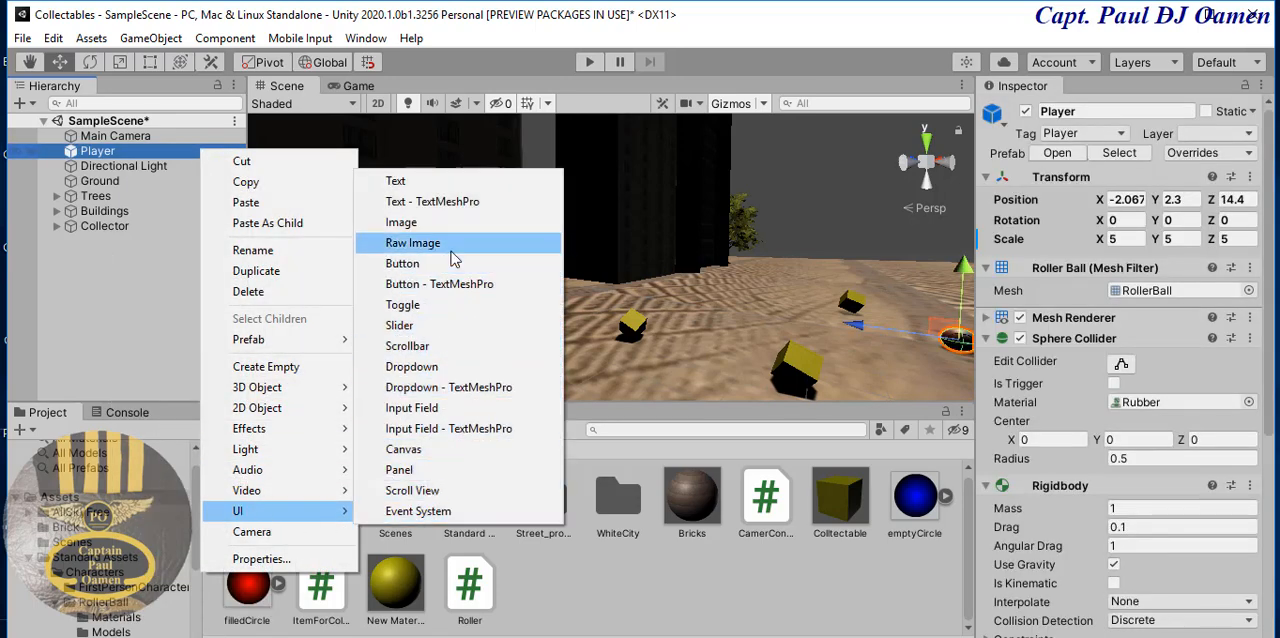
{"action": "left_click", "coordinate": [430, 452]}
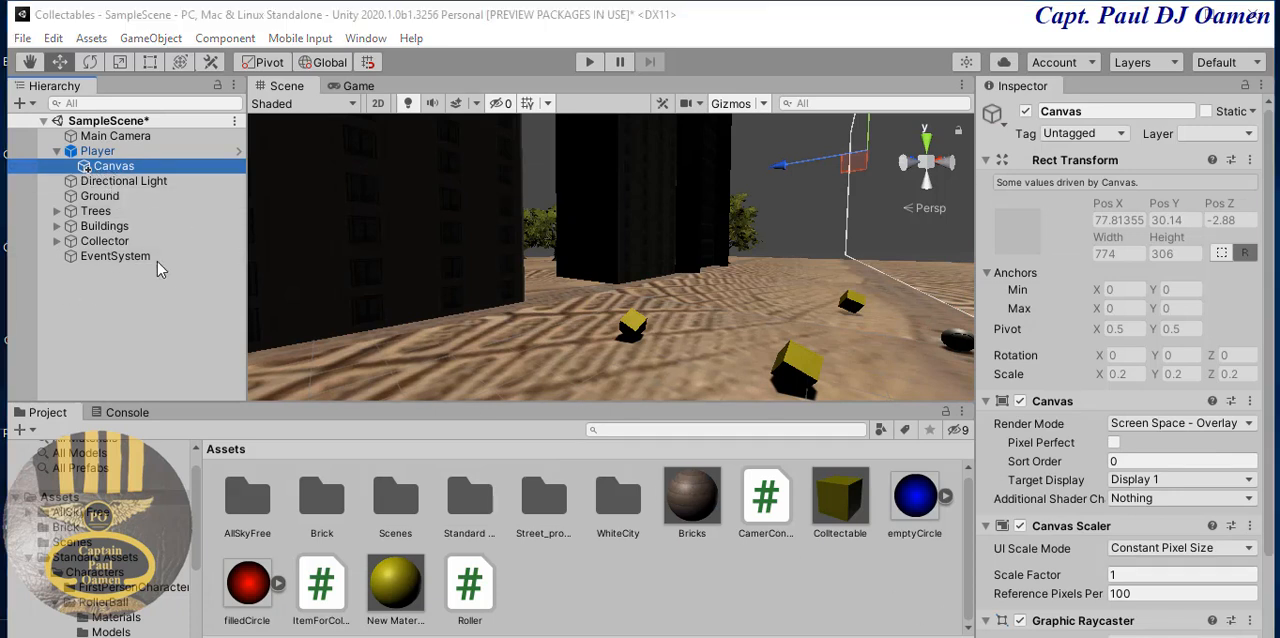
{"action": "left_click_drag", "start_coordinate": [115, 172], "coordinate": [100, 130]}
{"action": "left_click", "coordinate": [148, 318]}
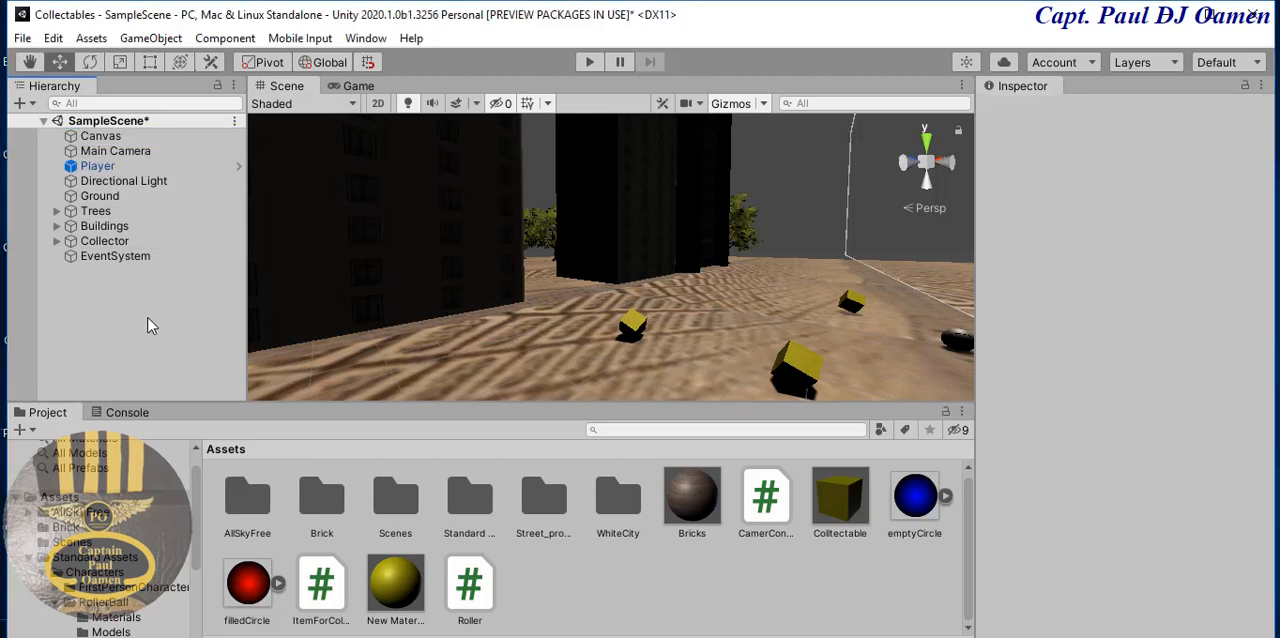
- Add a UI Image as a child of the Canvas
{"action": "left_click", "coordinate": [103, 138]}
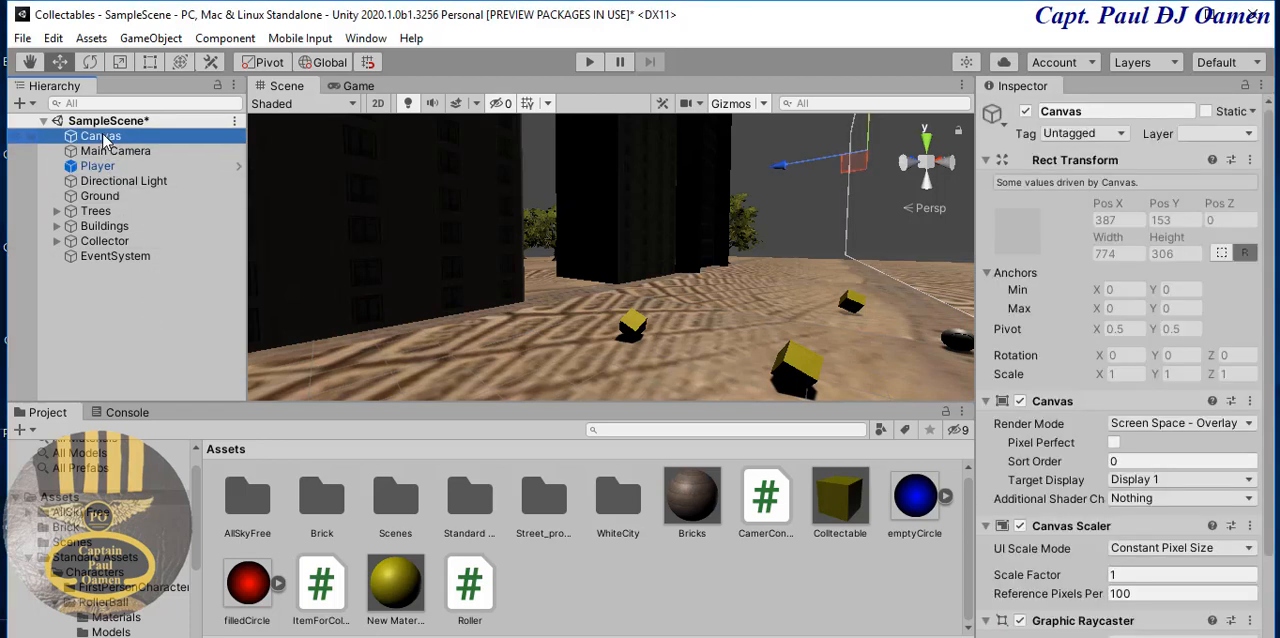
{"action": "right_click", "coordinate": [104, 141]}
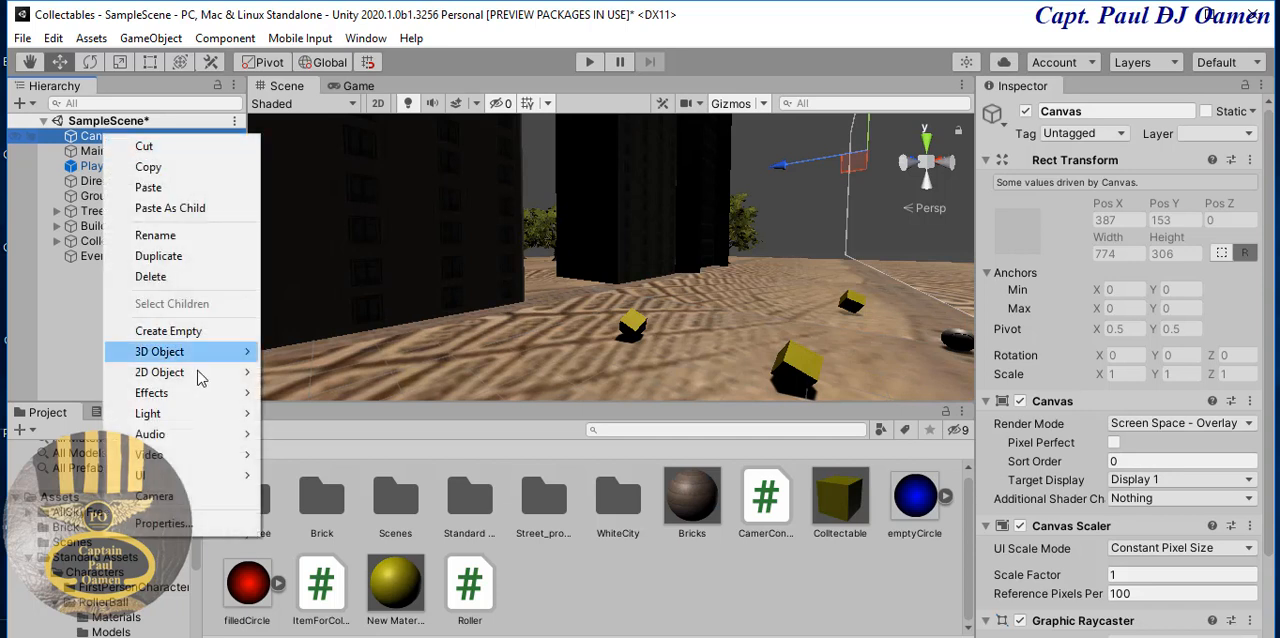
{"action": "mouse_move", "coordinate": [178, 476]}
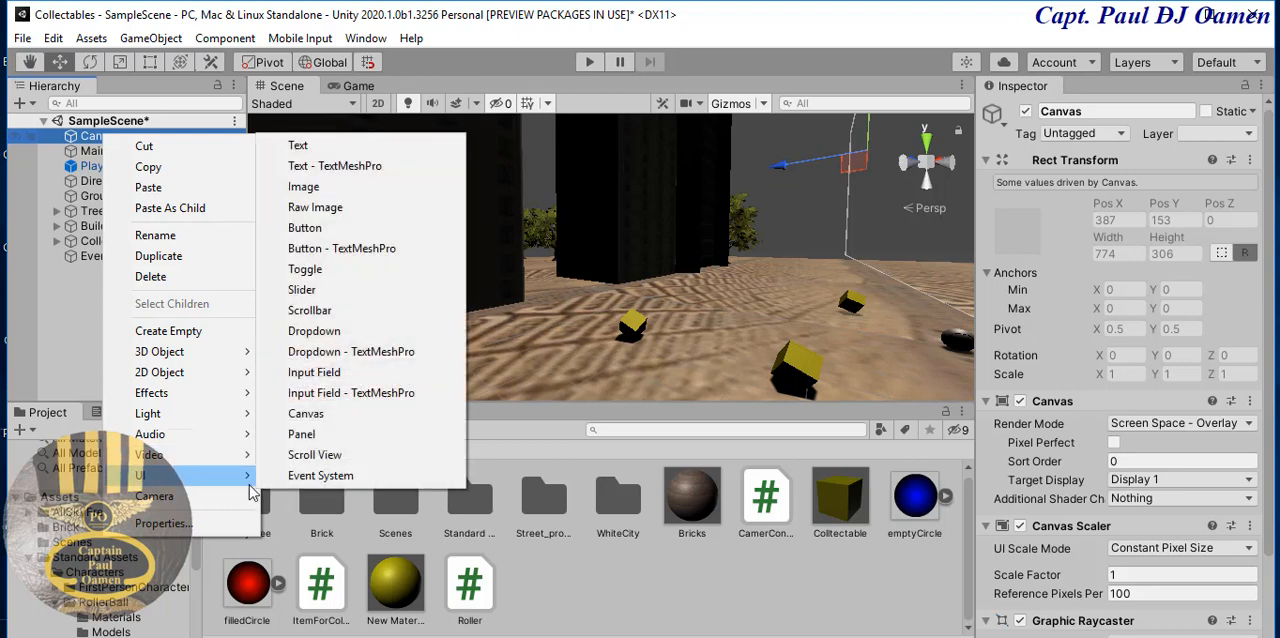
{"action": "left_click", "coordinate": [335, 190]}
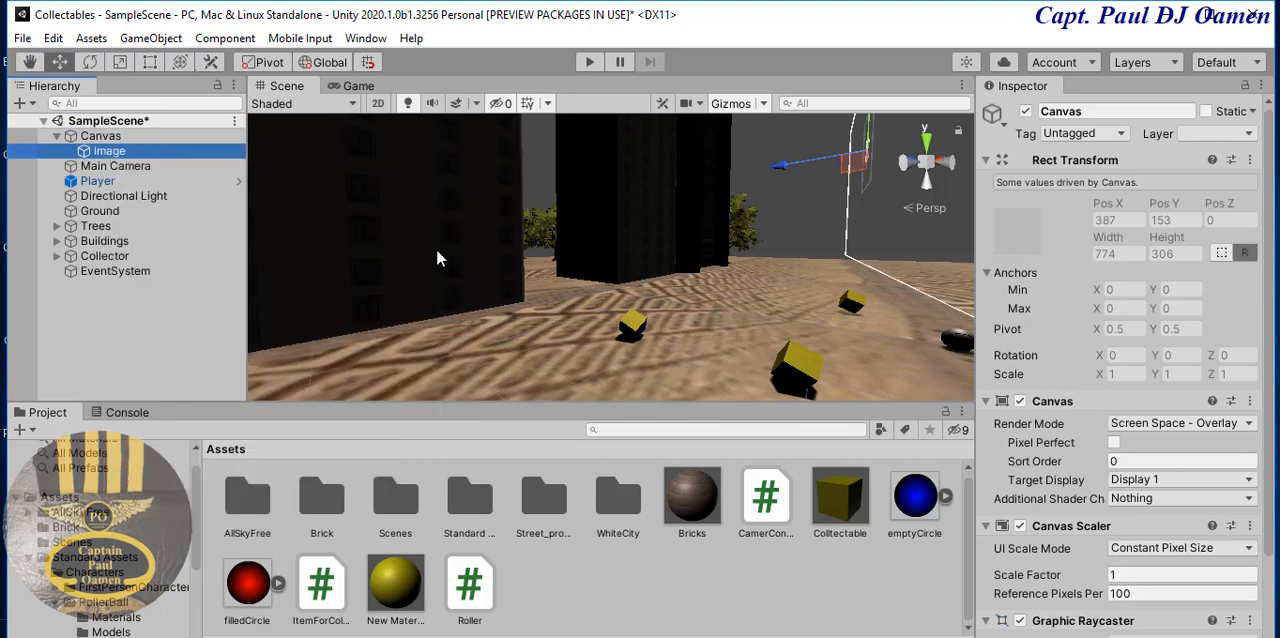
- Rename the Canvas's child image to Rings
{"action": "left_click", "coordinate": [1125, 113]}
{"action": "double_click", "coordinate": [1125, 113]}
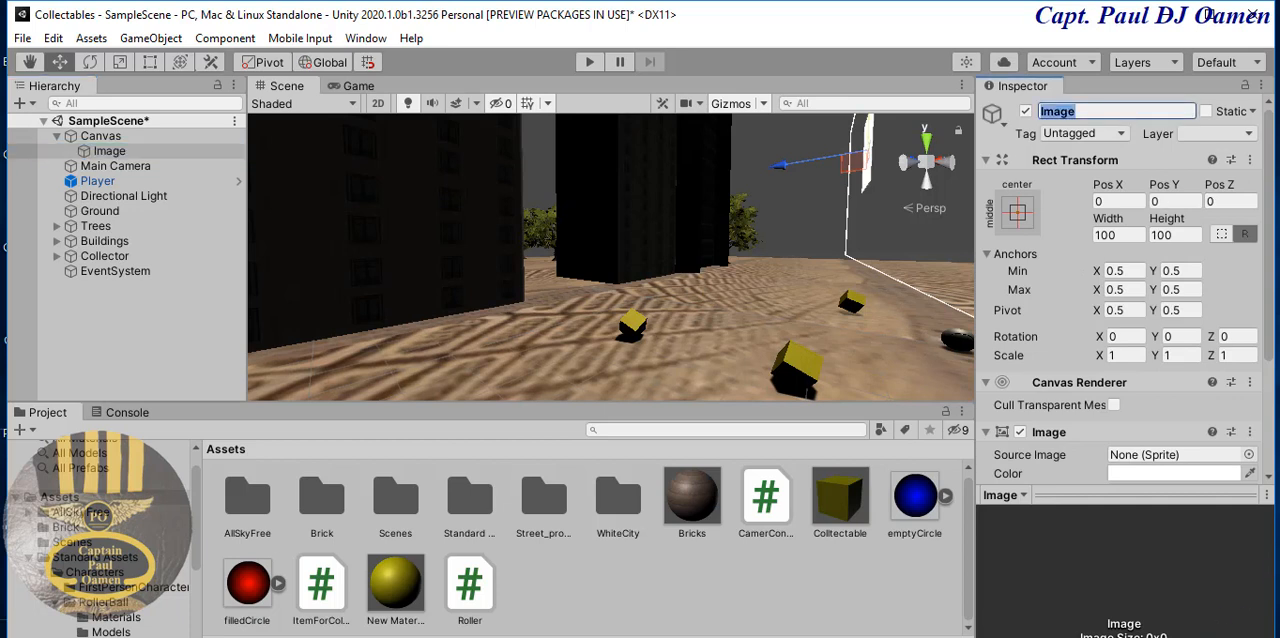
{"action": "left_click", "coordinate": [128, 152]}
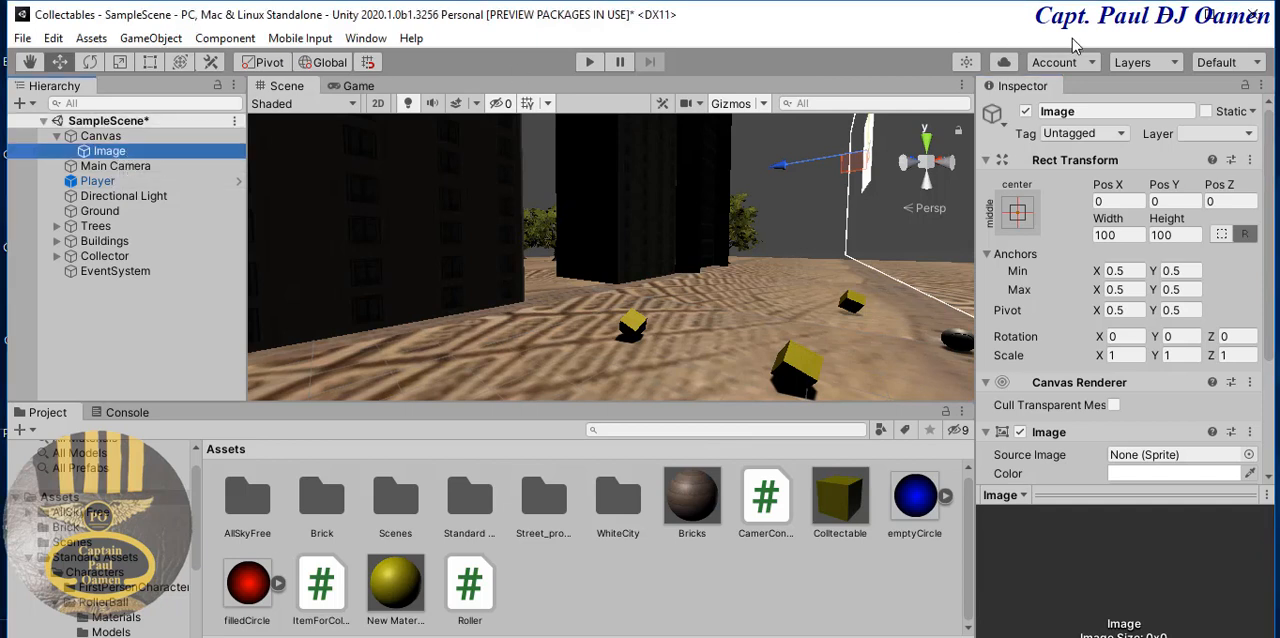
{"action": "left_click", "coordinate": [1110, 117]}
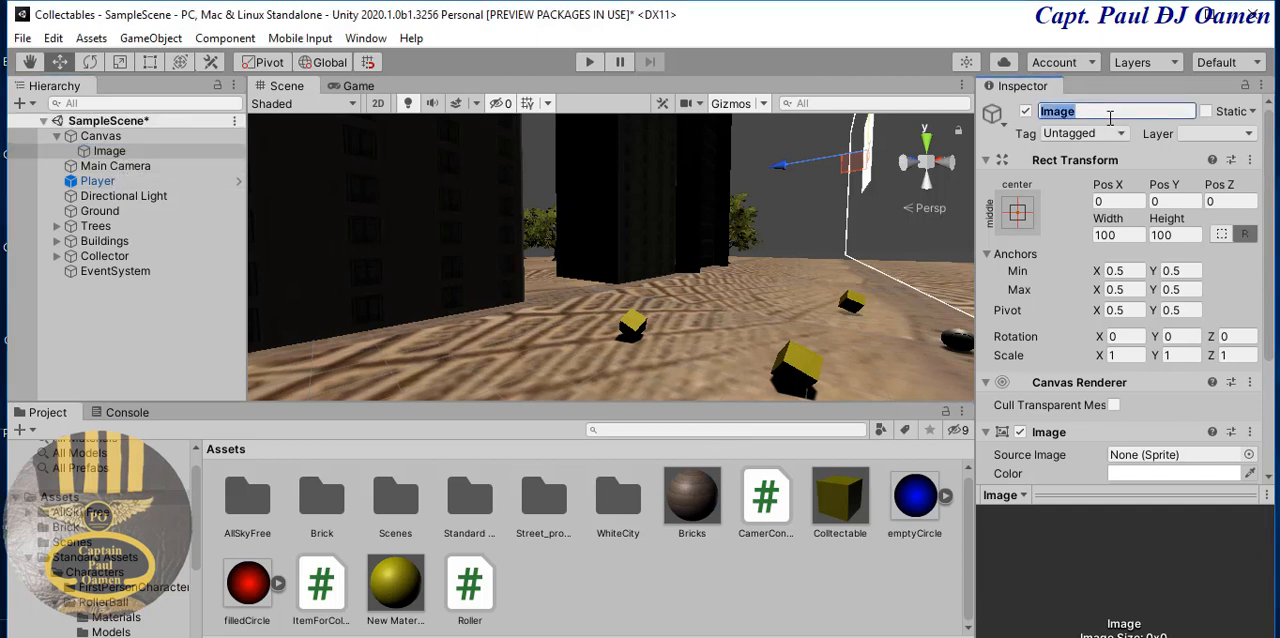
{"action": "type", "text": "Rings"}
{"action": "key", "text": "Return"}
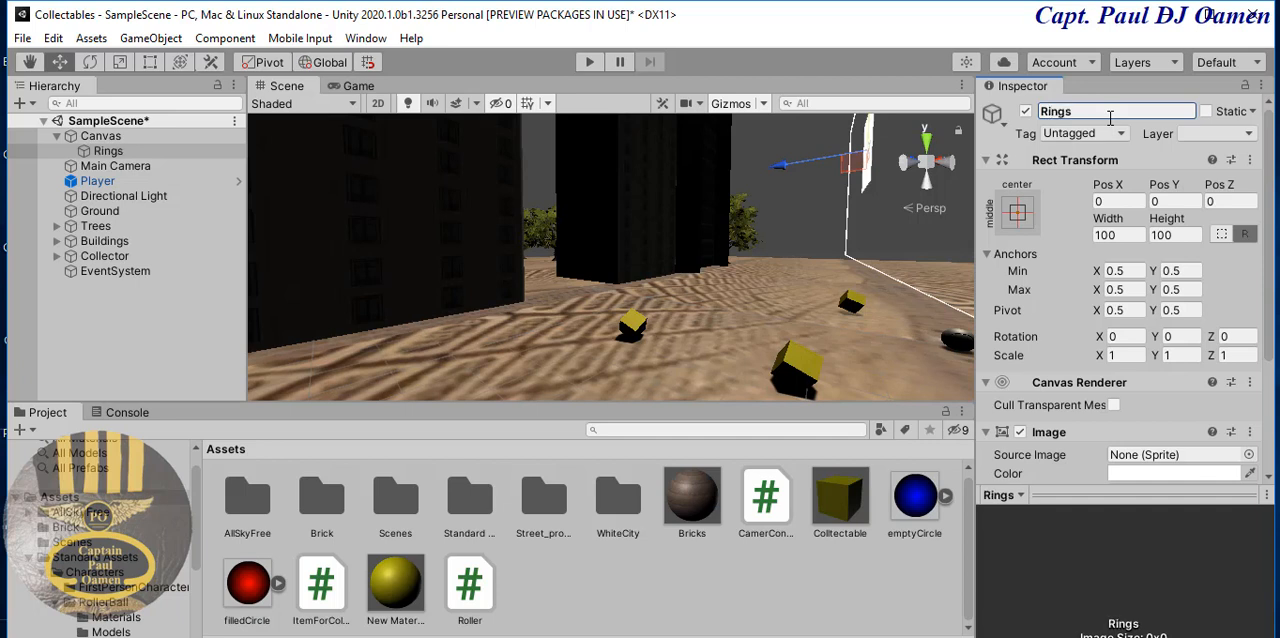
- Assign the filledCircle sprite as the source image of the Rings object
{"action": "left_click", "coordinate": [146, 336]}
{"action": "left_click", "coordinate": [108, 151]}
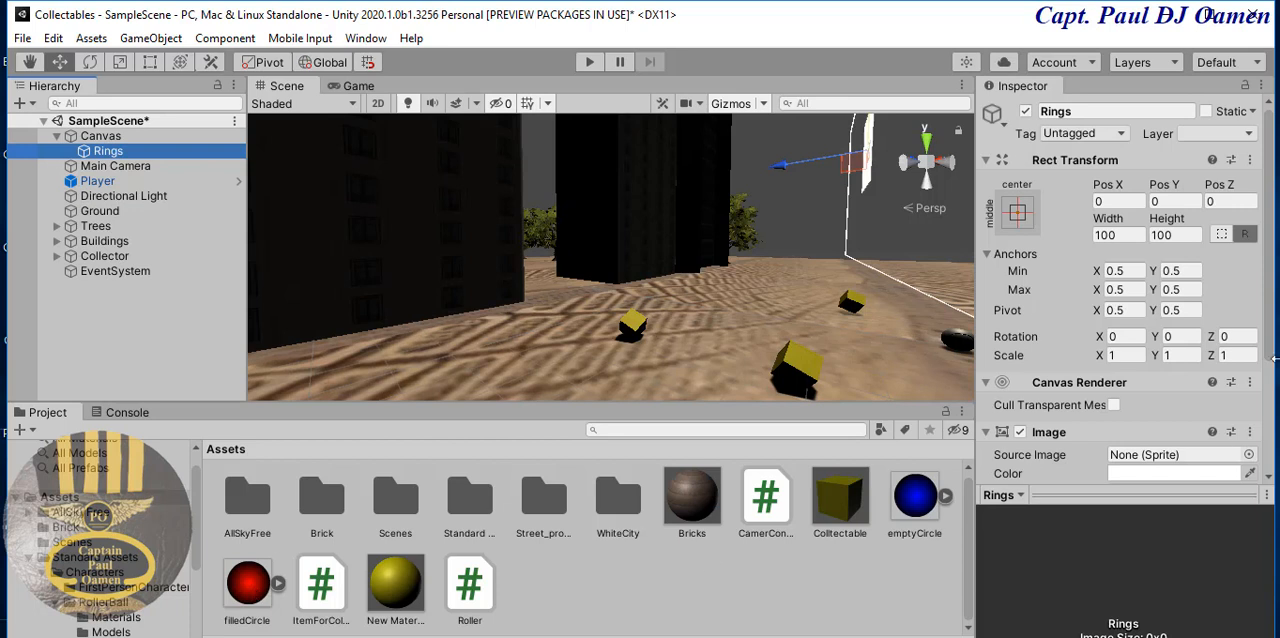
{"action": "left_click_drag", "start_coordinate": [247, 586], "coordinate": [1165, 289]}
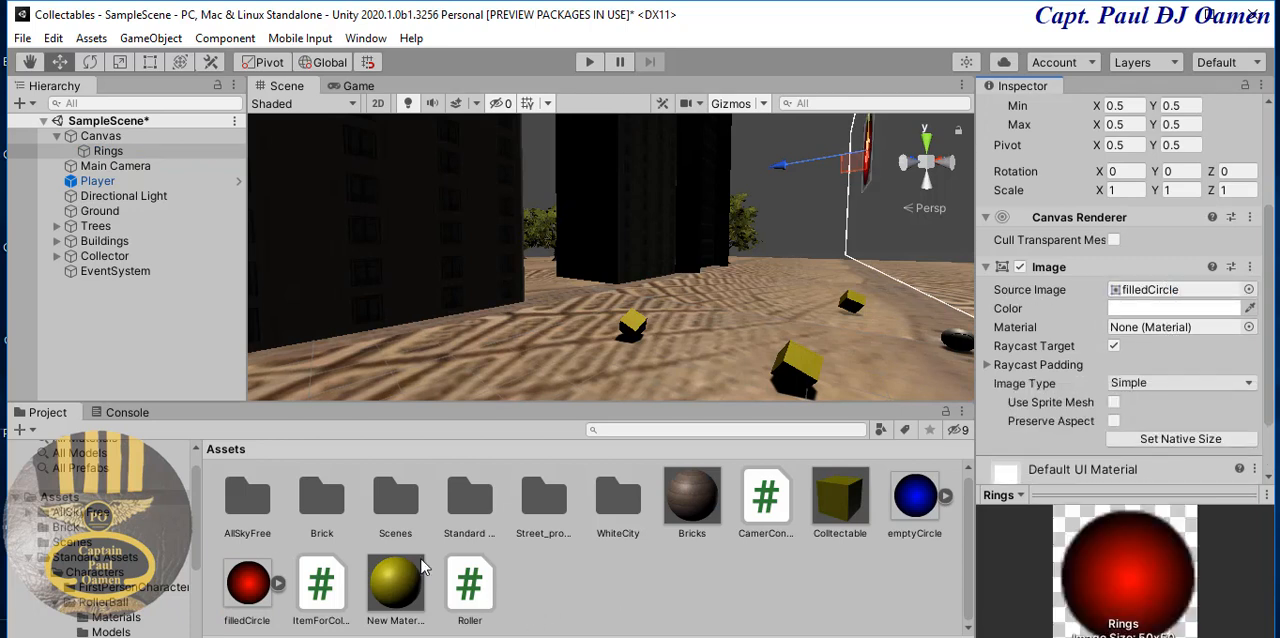
- Set the Canvas Scaler's UI scale mode to Scale With Screen Size
{"action": "left_click", "coordinate": [132, 138]}
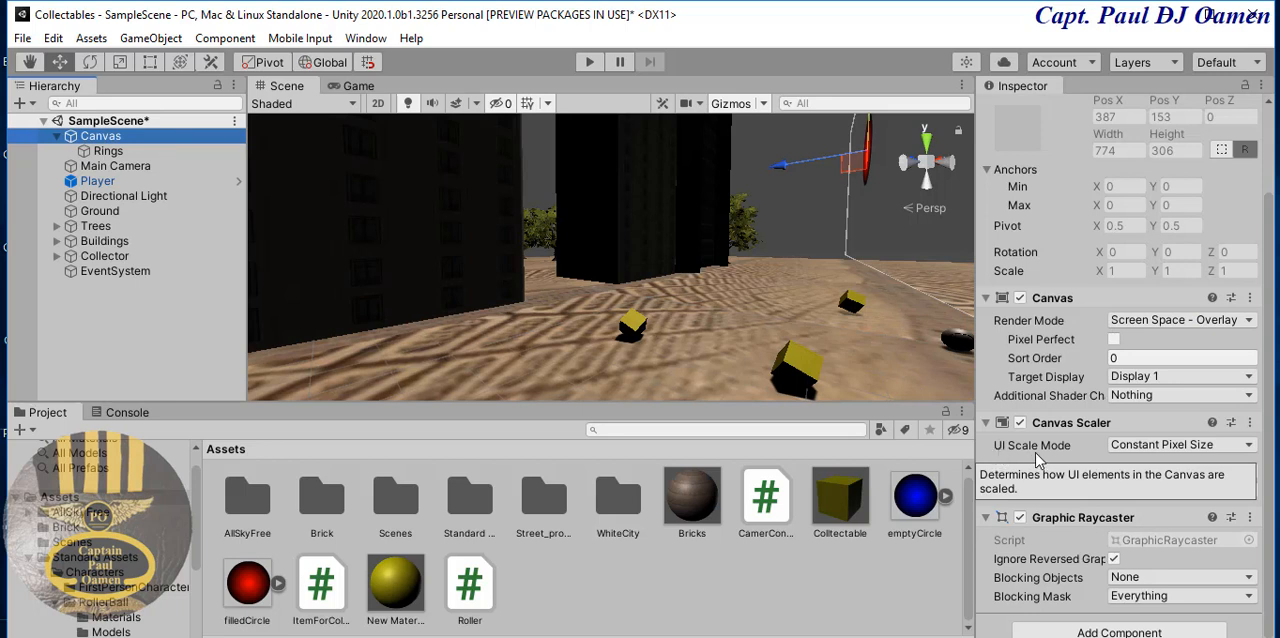
{"action": "left_click", "coordinate": [1247, 448]}
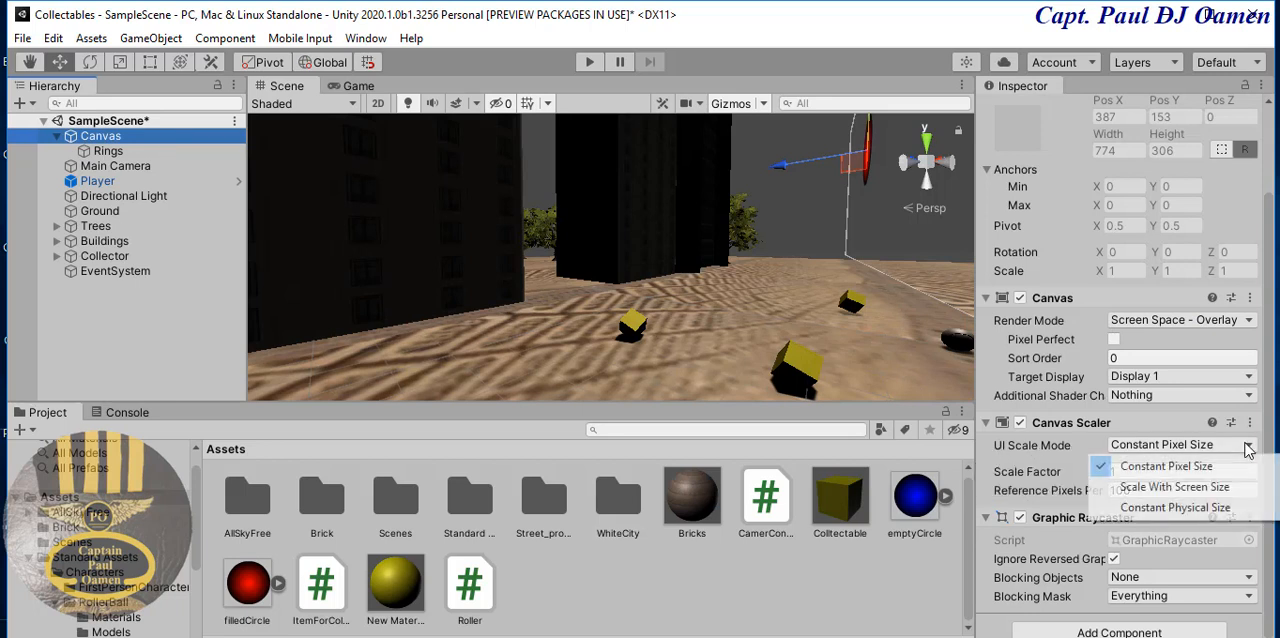
{"action": "left_click", "coordinate": [1184, 488]}
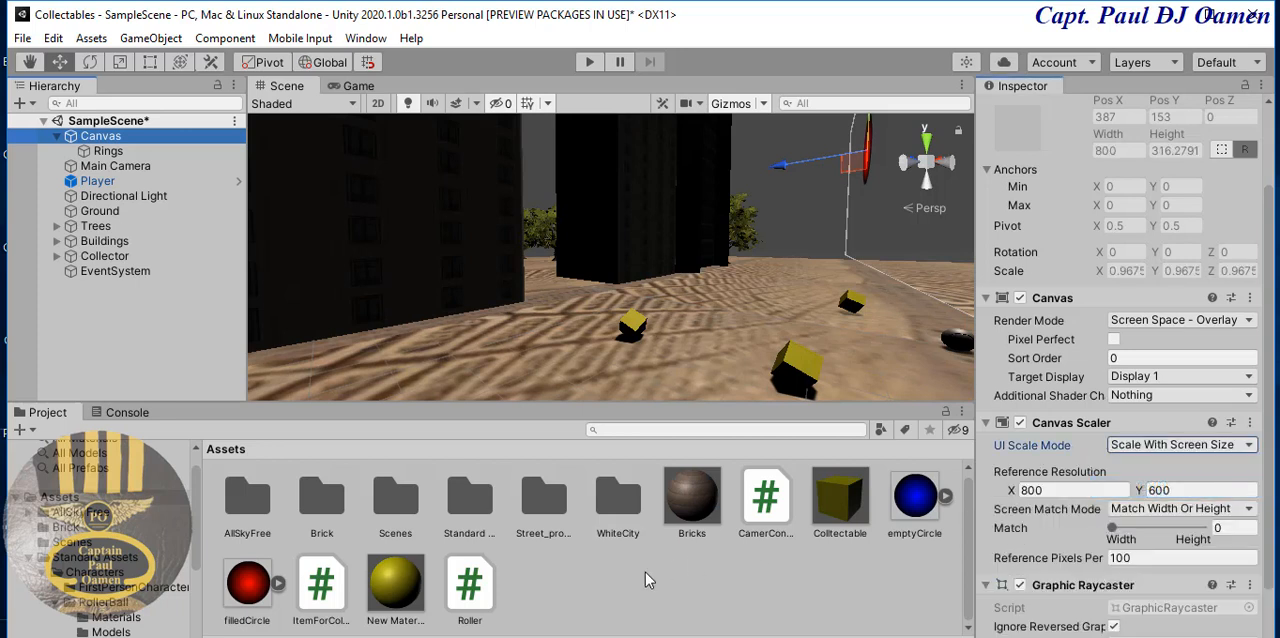
- Duplicate the Rings image twice so the Canvas holds three ring images
{"action": "left_click", "coordinate": [106, 152]}
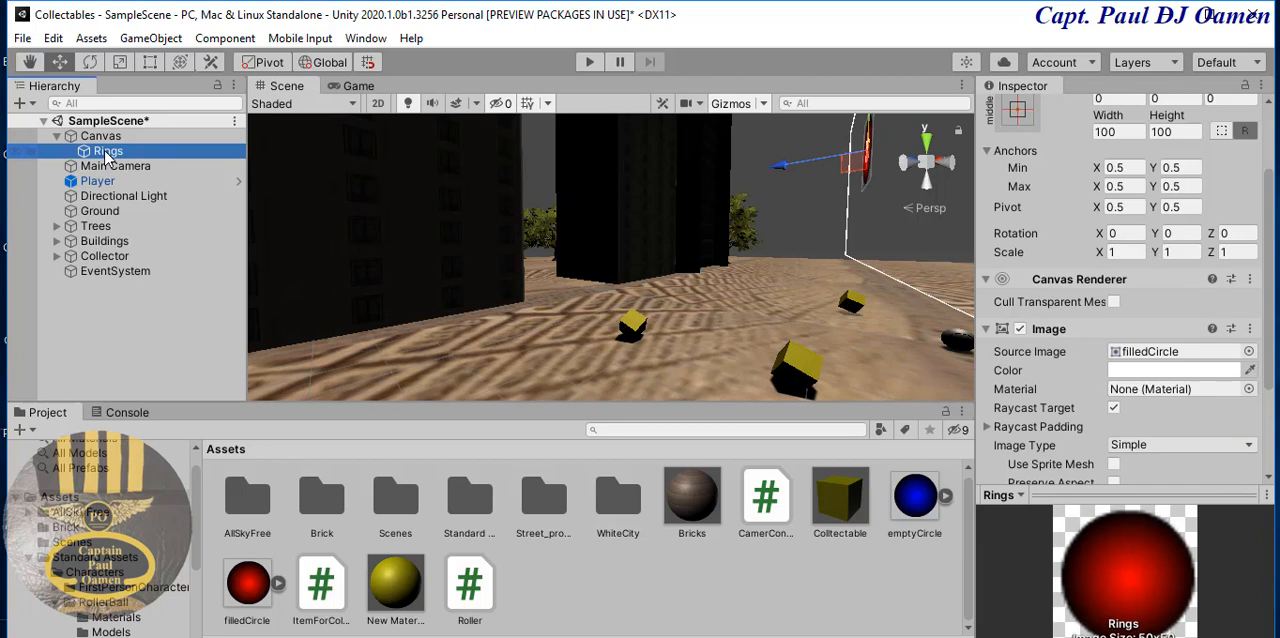
{"action": "right_click", "coordinate": [107, 158]}
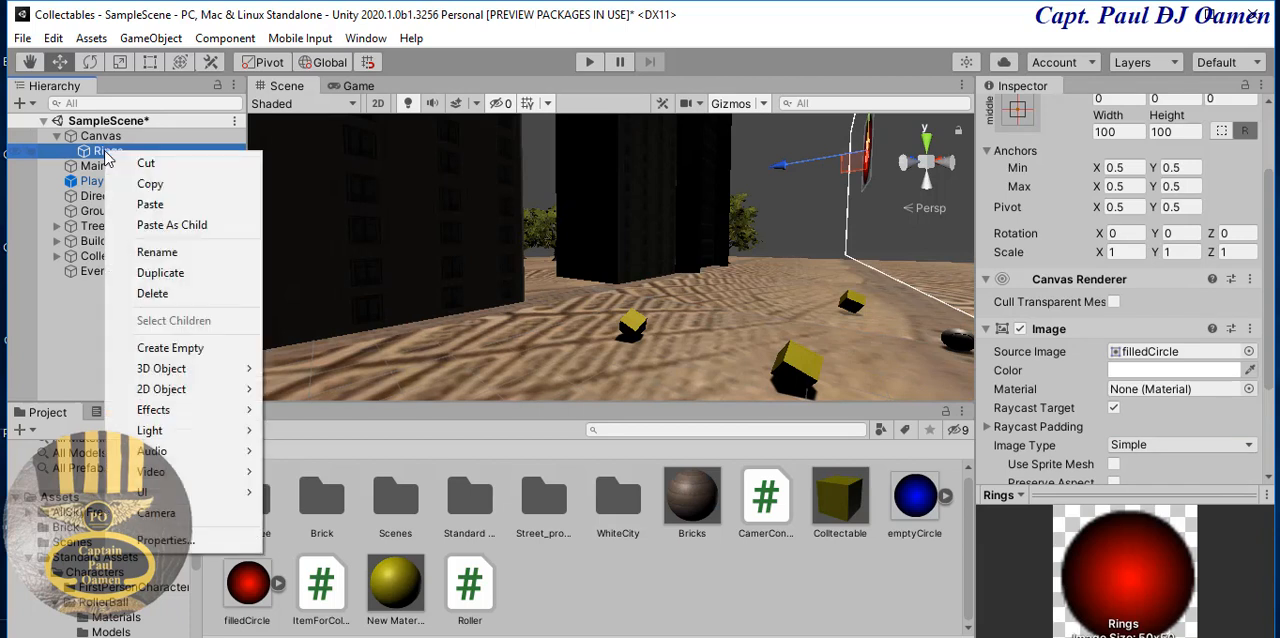
{"action": "left_click", "coordinate": [155, 273]}
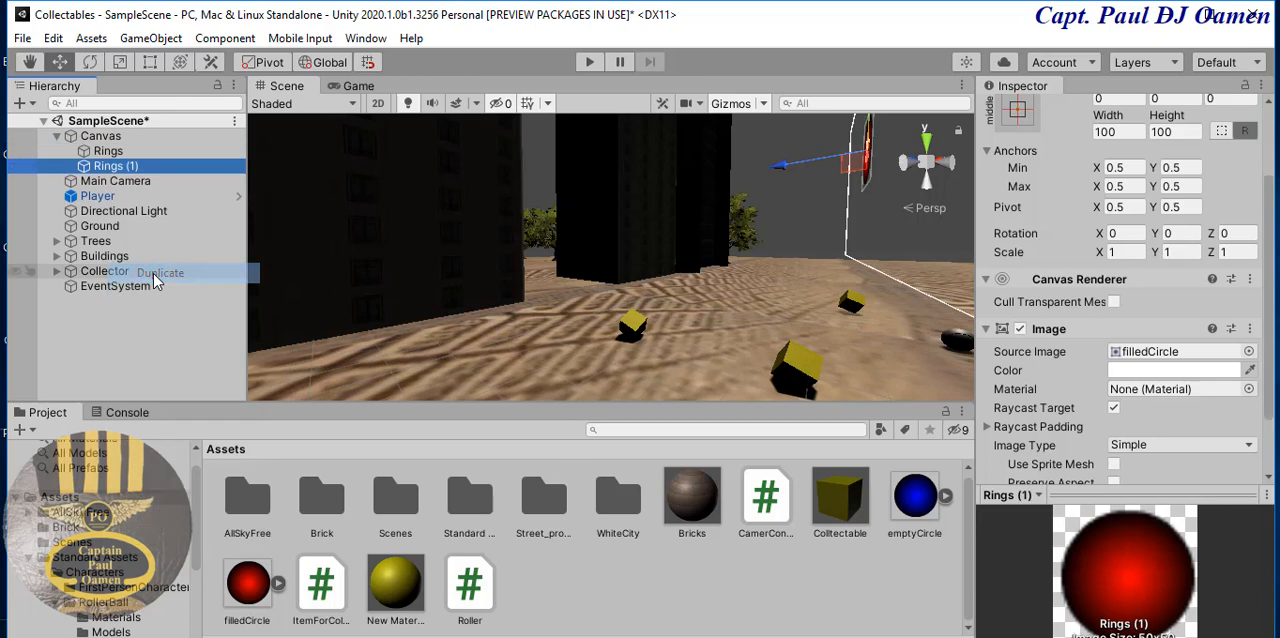
{"action": "right_click", "coordinate": [124, 166]}
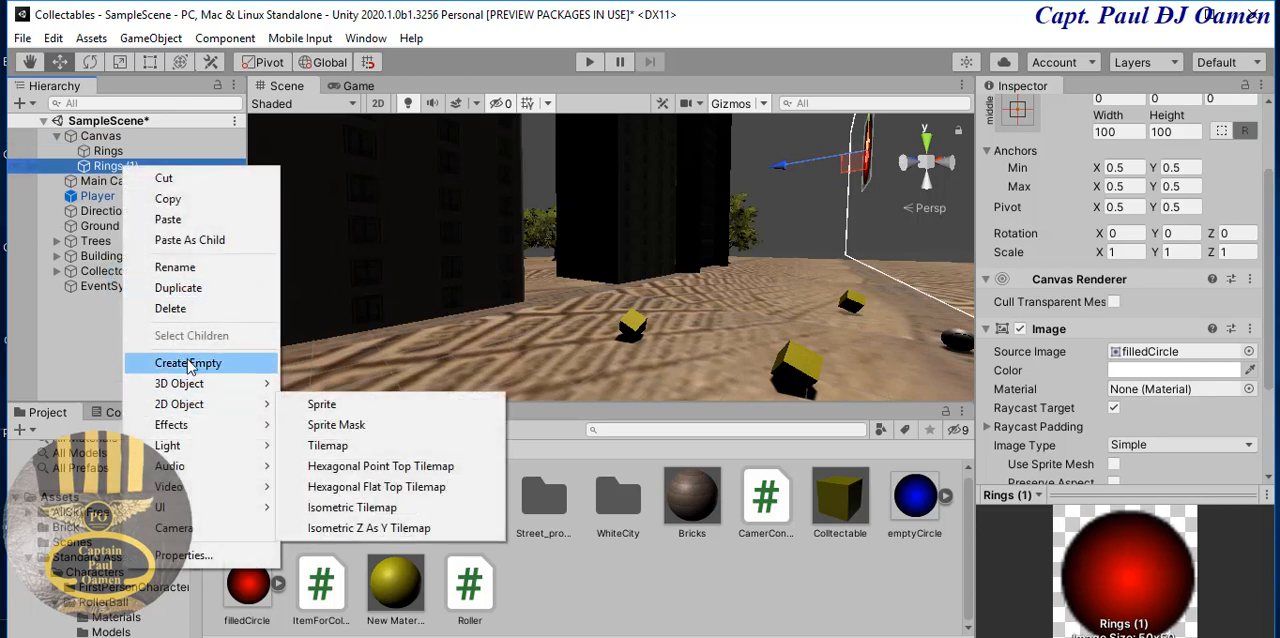
{"action": "left_click", "coordinate": [178, 288]}
- Select all three Rings images under the Canvas and duplicate them together
{"action": "left_click", "coordinate": [127, 166], "text": "ctrl"}
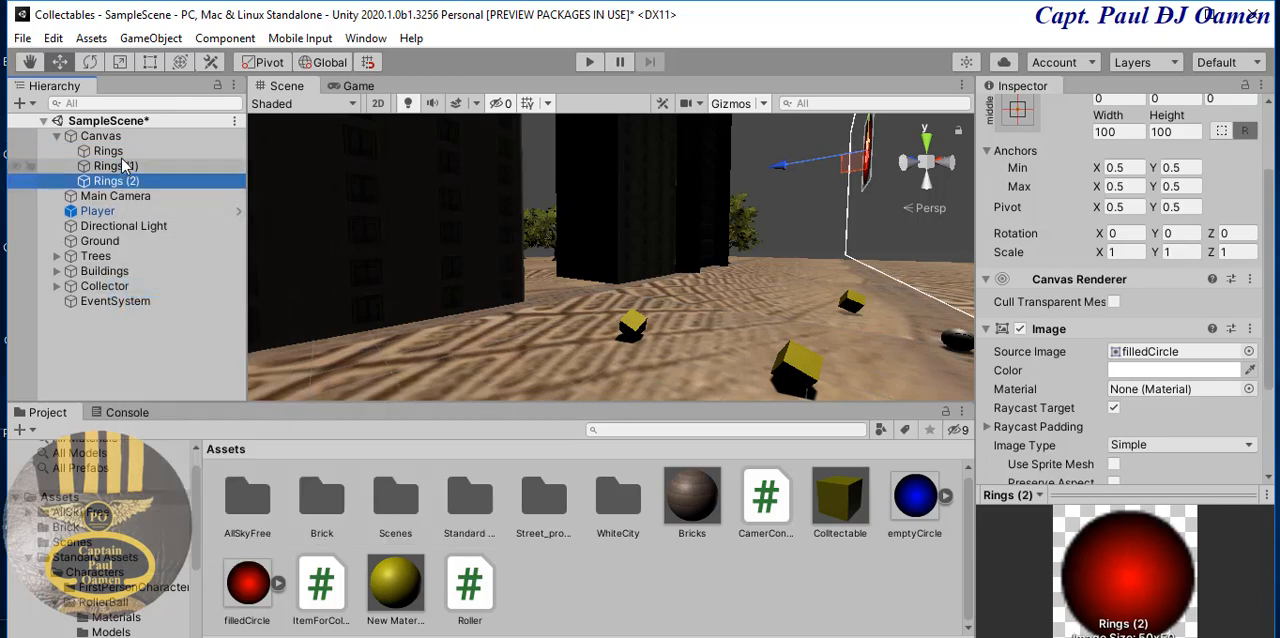
{"action": "left_click", "coordinate": [127, 151], "text": "ctrl"}
{"action": "right_click", "coordinate": [127, 166]}
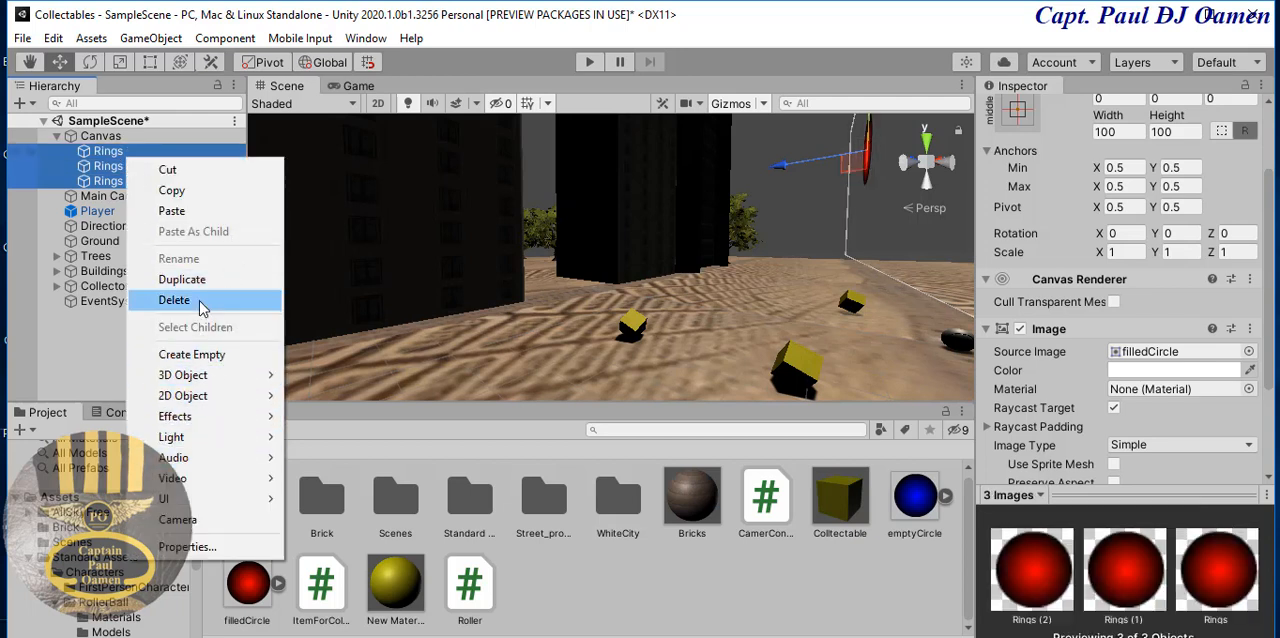
{"action": "left_click", "coordinate": [182, 279]}
- Duplicate Rings (4) and Rings (5) together to bring the Canvas to eight ring images
{"action": "left_click", "coordinate": [140, 228]}
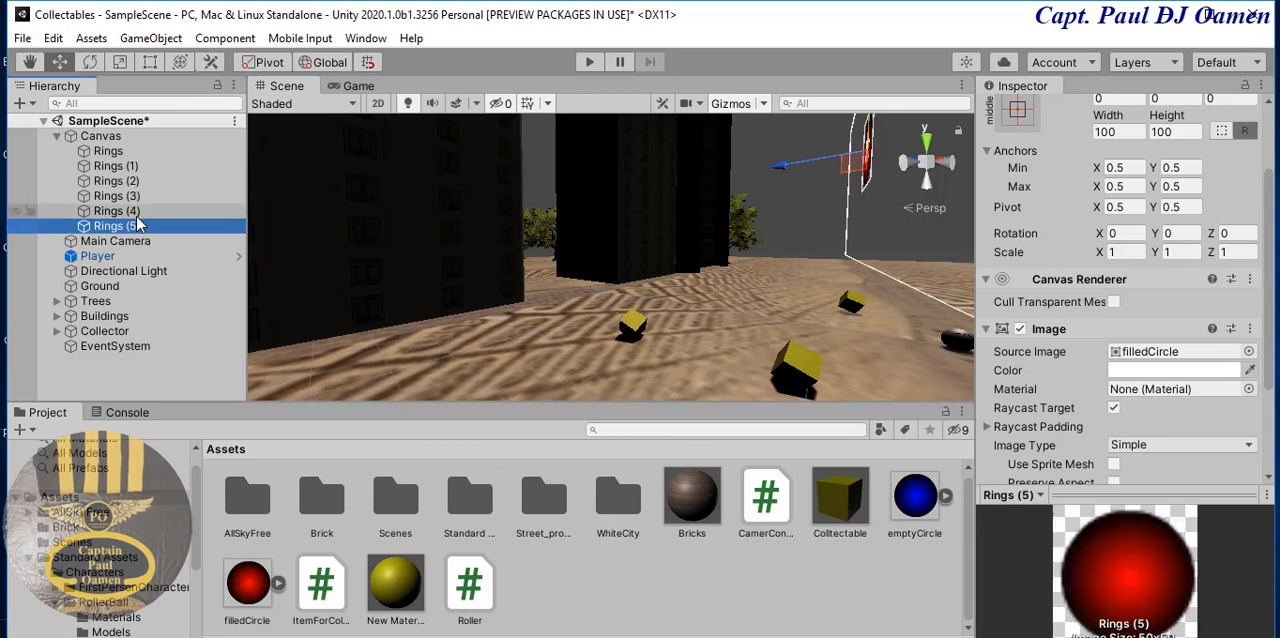
{"action": "left_click", "coordinate": [139, 213], "text": "ctrl"}
{"action": "right_click", "coordinate": [138, 214]}
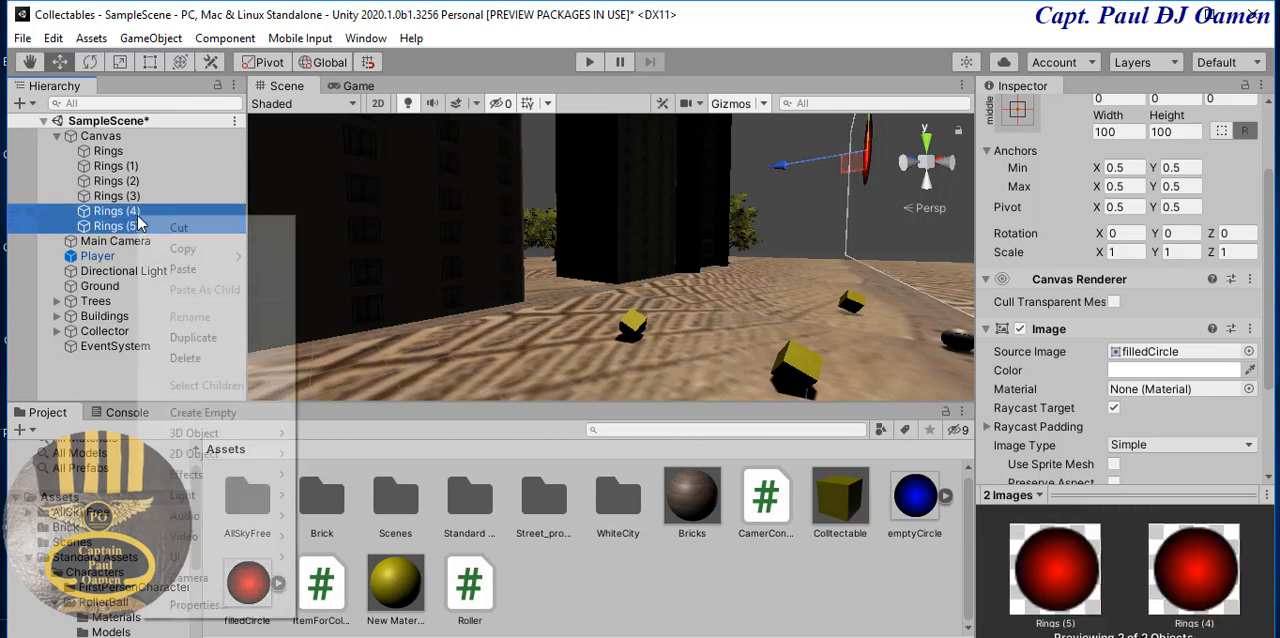
{"action": "left_click", "coordinate": [193, 337]}
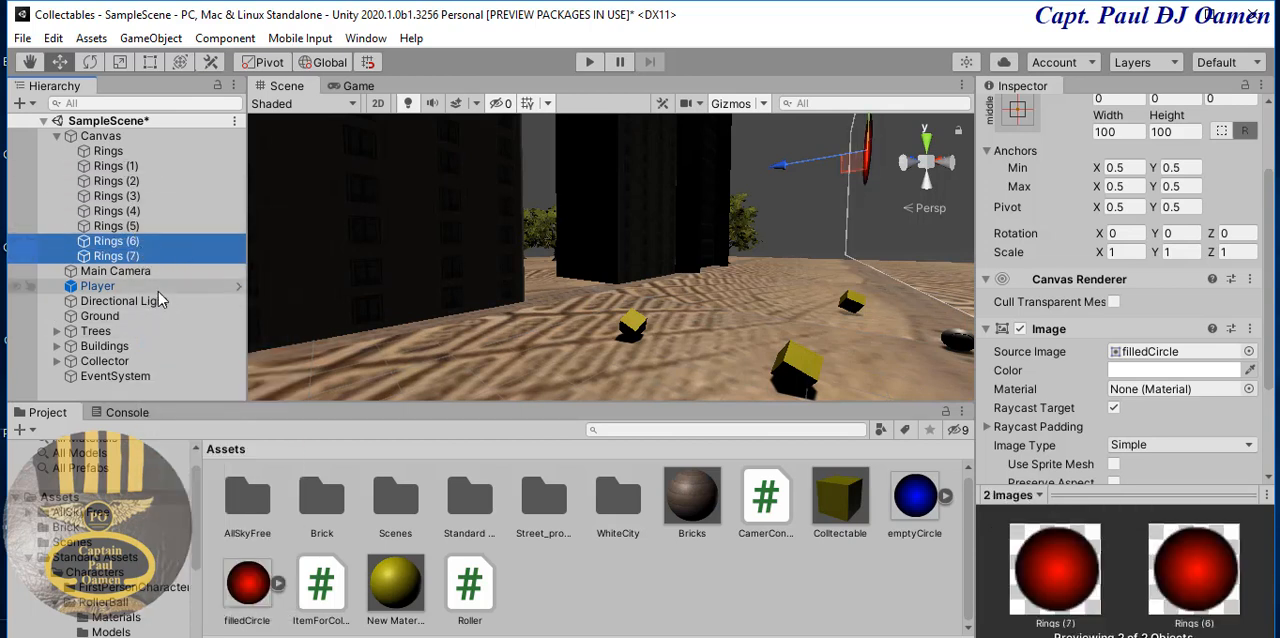
{"action": "left_click", "coordinate": [58, 137]}
{"action": "left_click", "coordinate": [58, 137]}
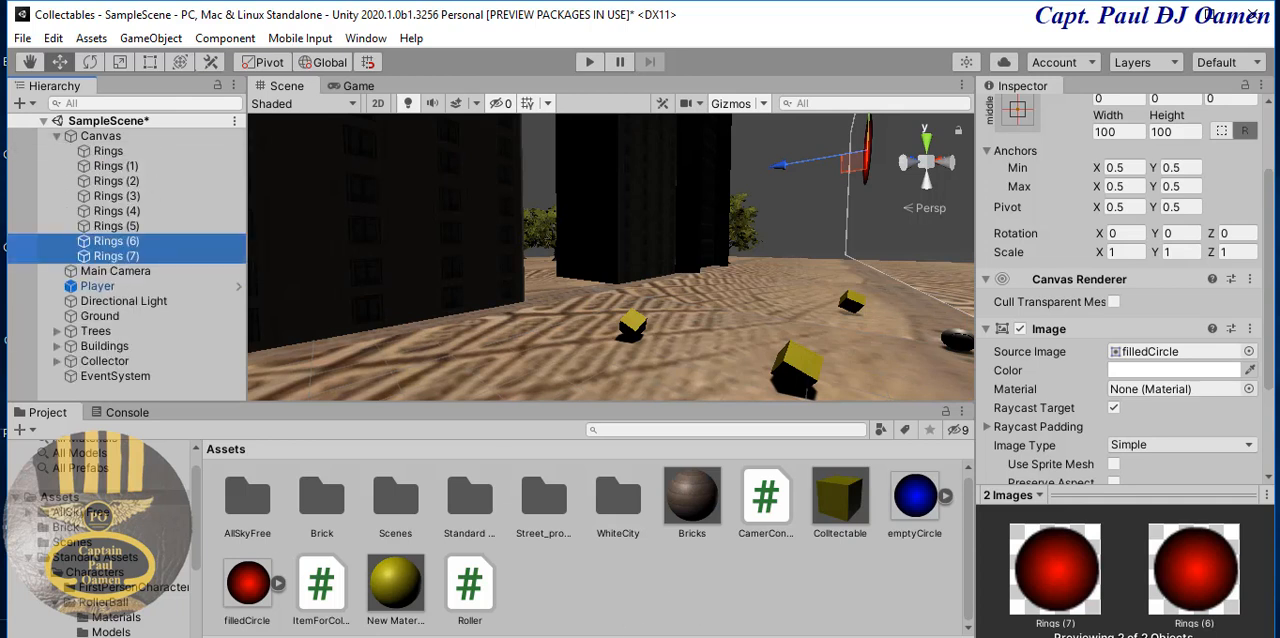
- Open the ItemForCollection script in Visual Studio and add the directive "using UnityEngine.UI;" below "using UnityEngine;"
{"action": "left_click", "coordinate": [337, 599]}
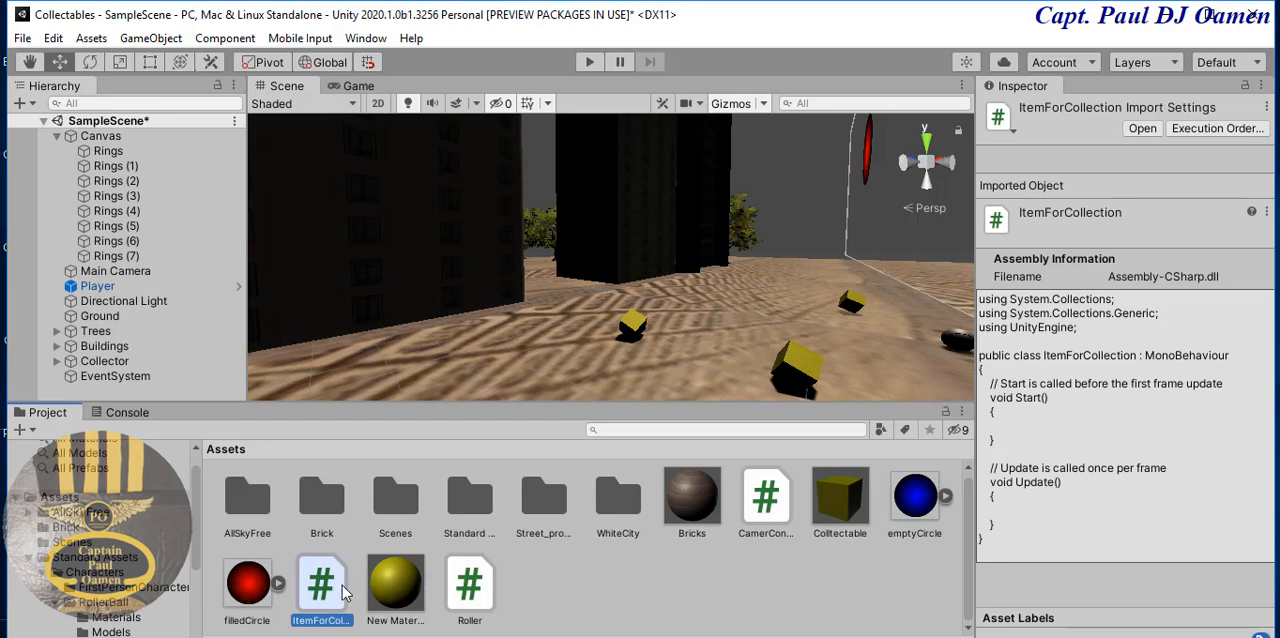
{"action": "left_click", "coordinate": [1143, 128]}
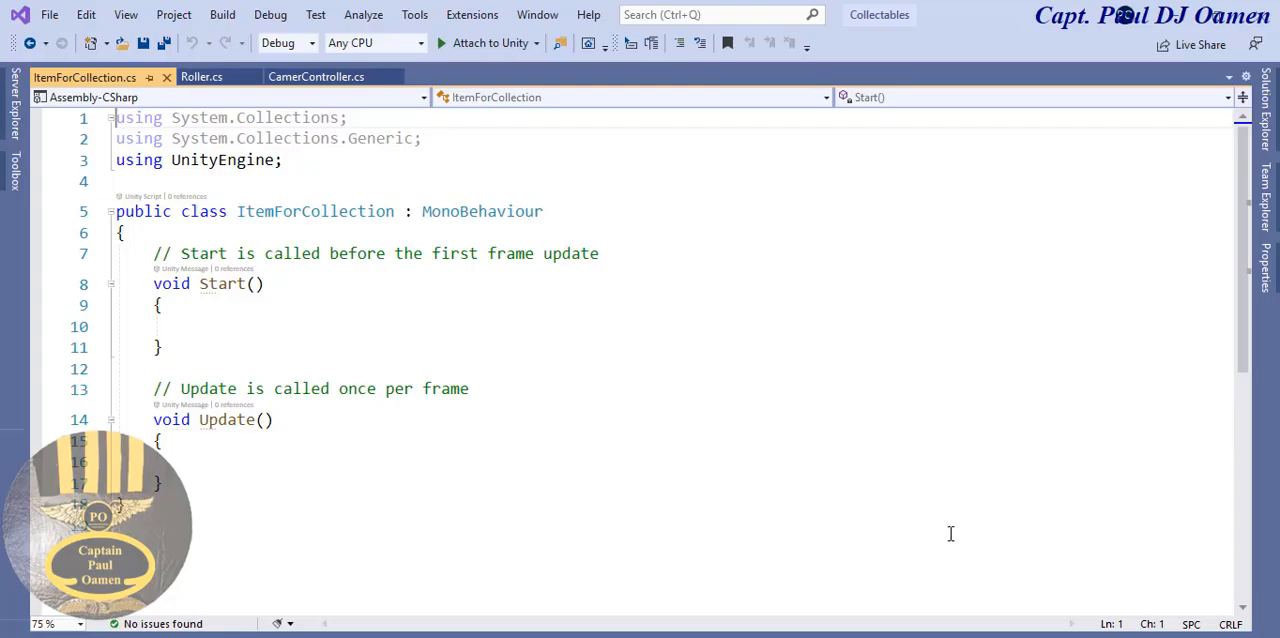
{"action": "left_click", "coordinate": [266, 161]}
{"action": "left_click_drag", "start_coordinate": [247, 163], "coordinate": [114, 161]}
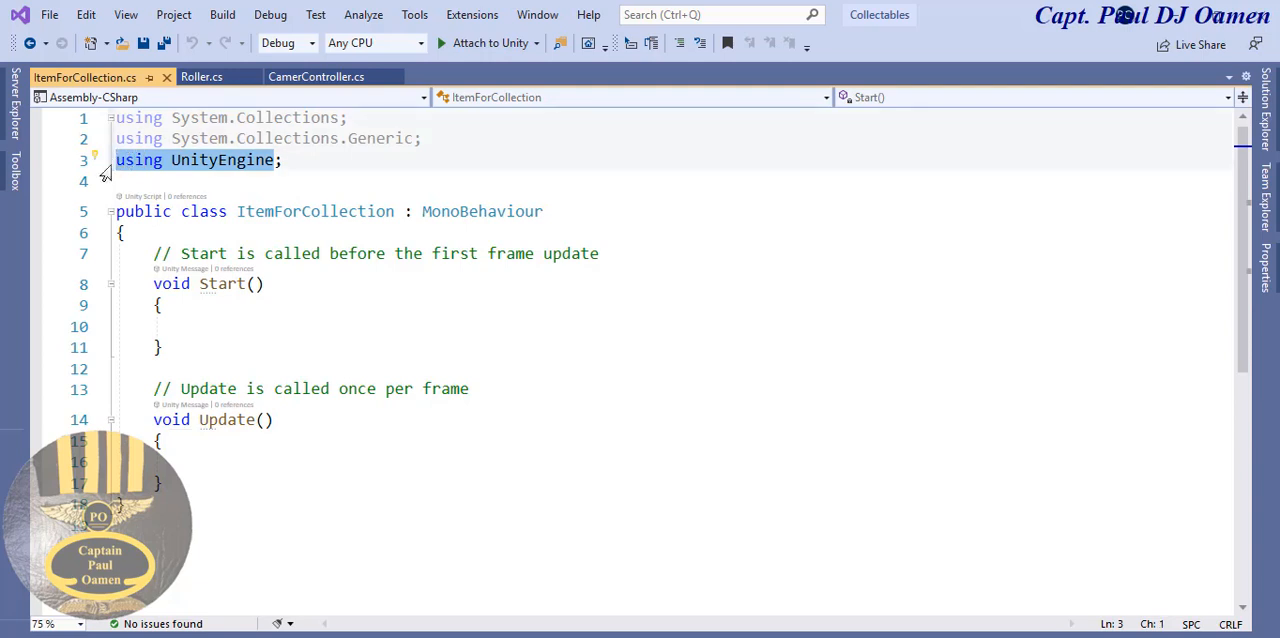
{"action": "key", "text": "ctrl+c"}
{"action": "left_click", "coordinate": [311, 158]}
{"action": "key", "text": "Return"}
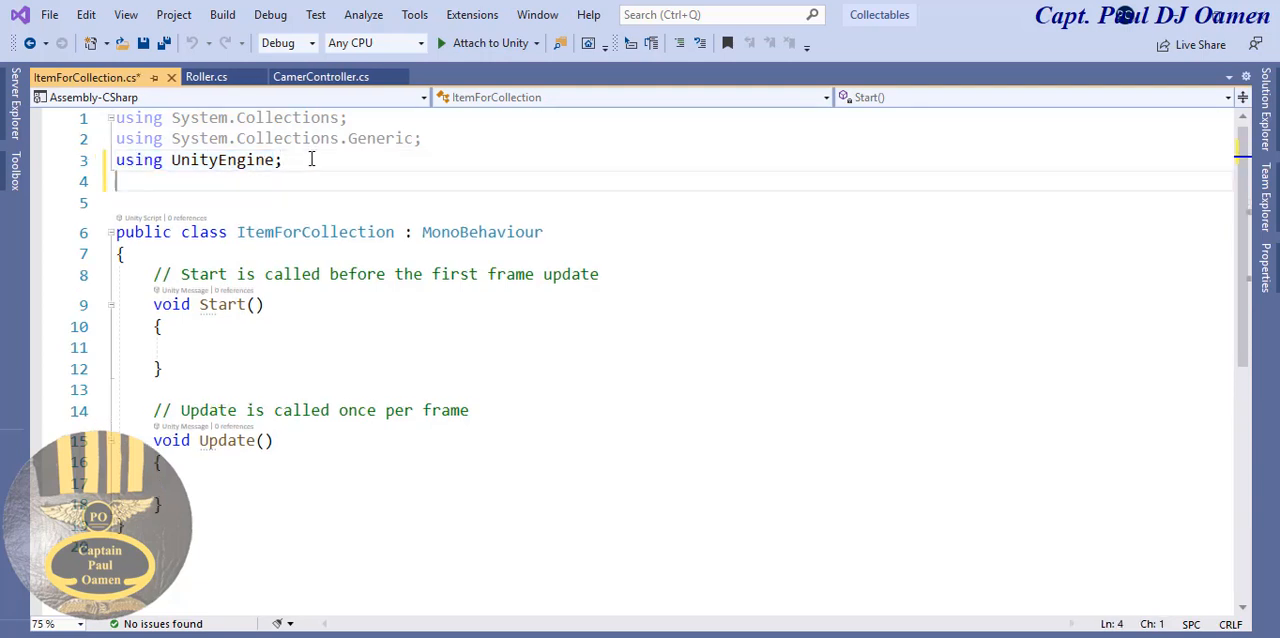
{"action": "key", "text": "ctrl+v"}
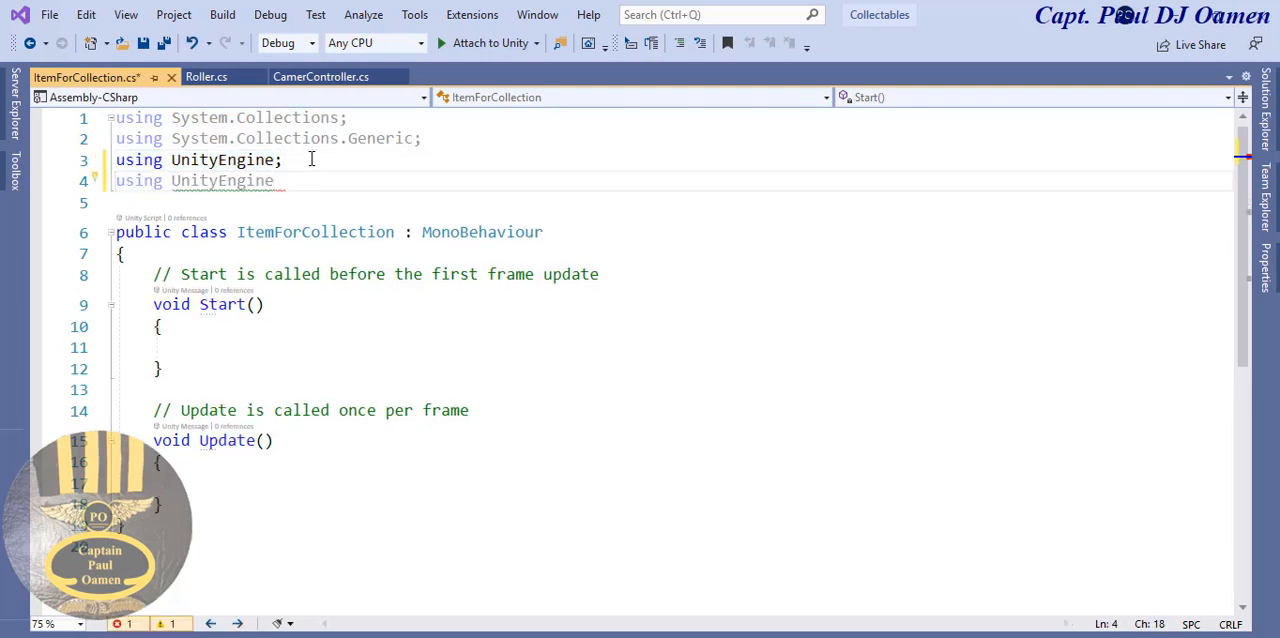
{"action": "type", "text": "."}
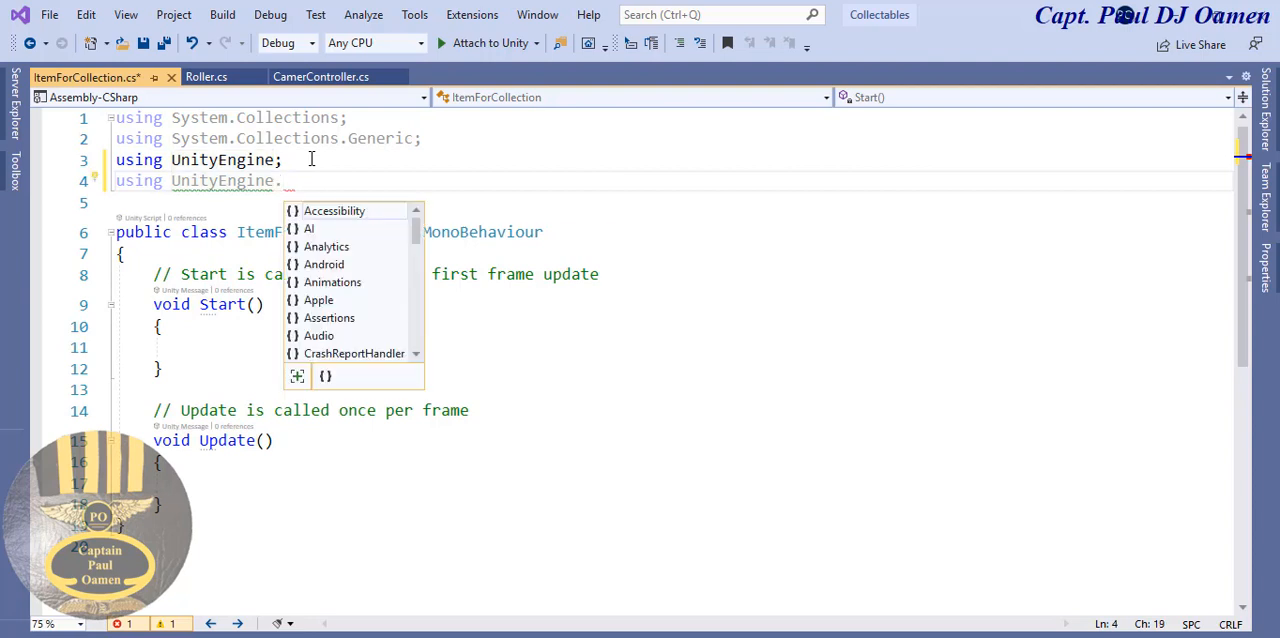
{"action": "type", "text": "u"}
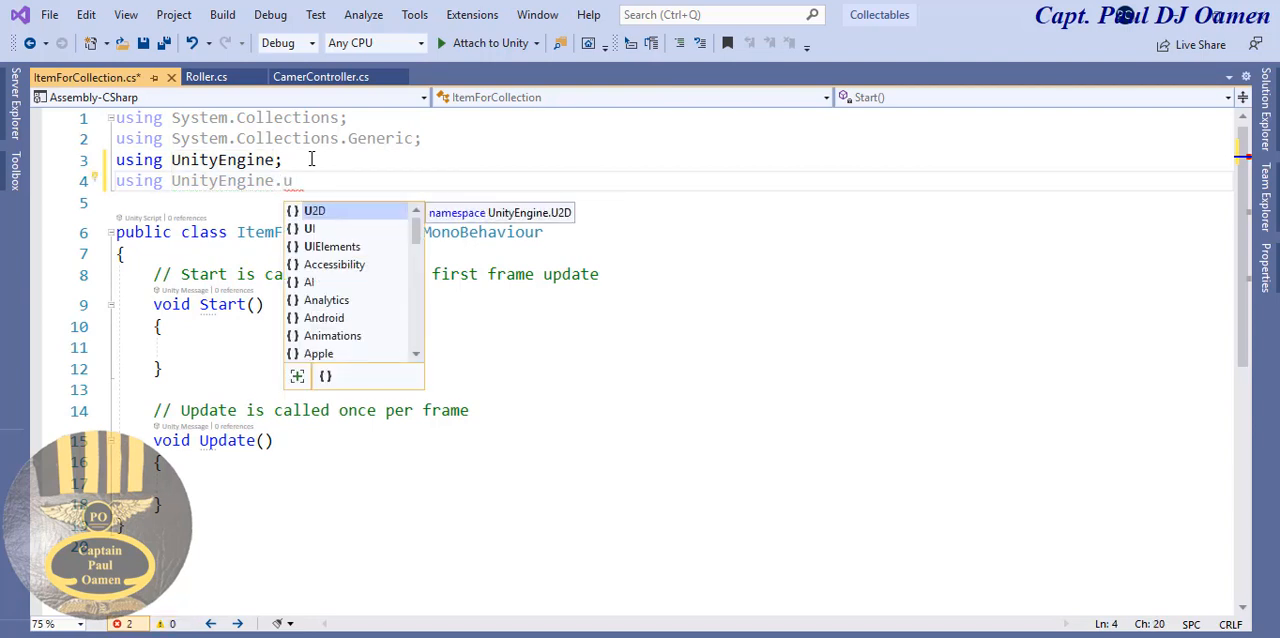
{"action": "key", "text": "Escape"}
{"action": "type", "text": "I;"}
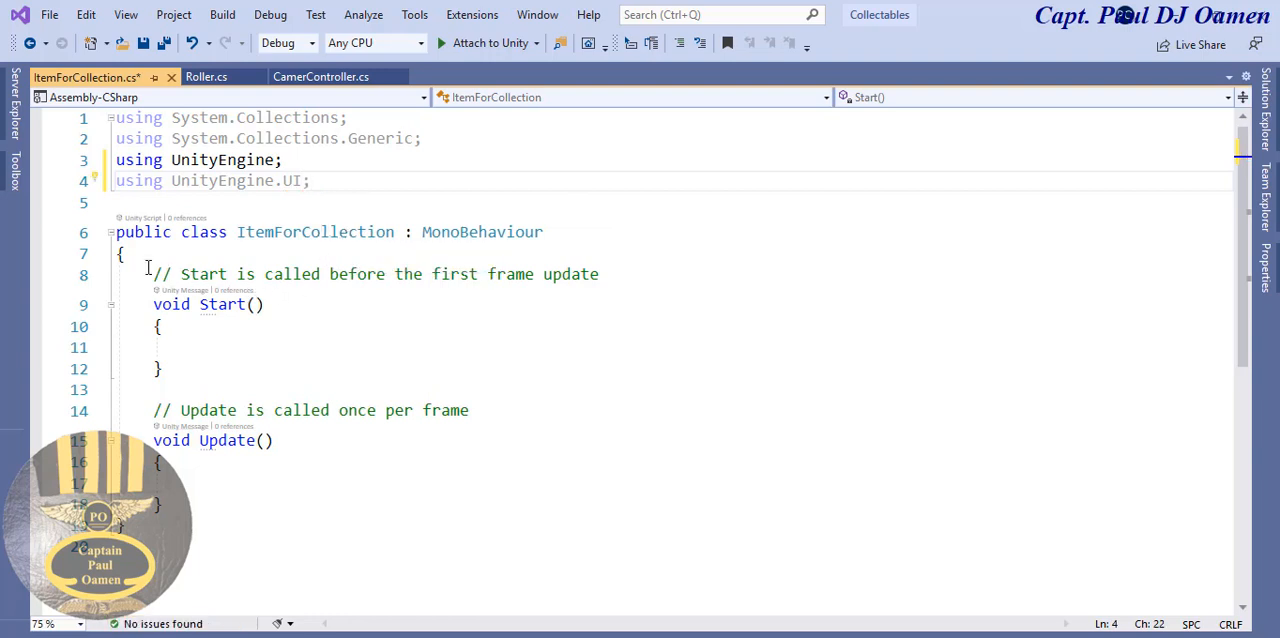
- Replace the comment above the Start method with the field declaration "public int healthbar;"
{"action": "left_click_drag", "start_coordinate": [148, 268], "coordinate": [611, 274]}
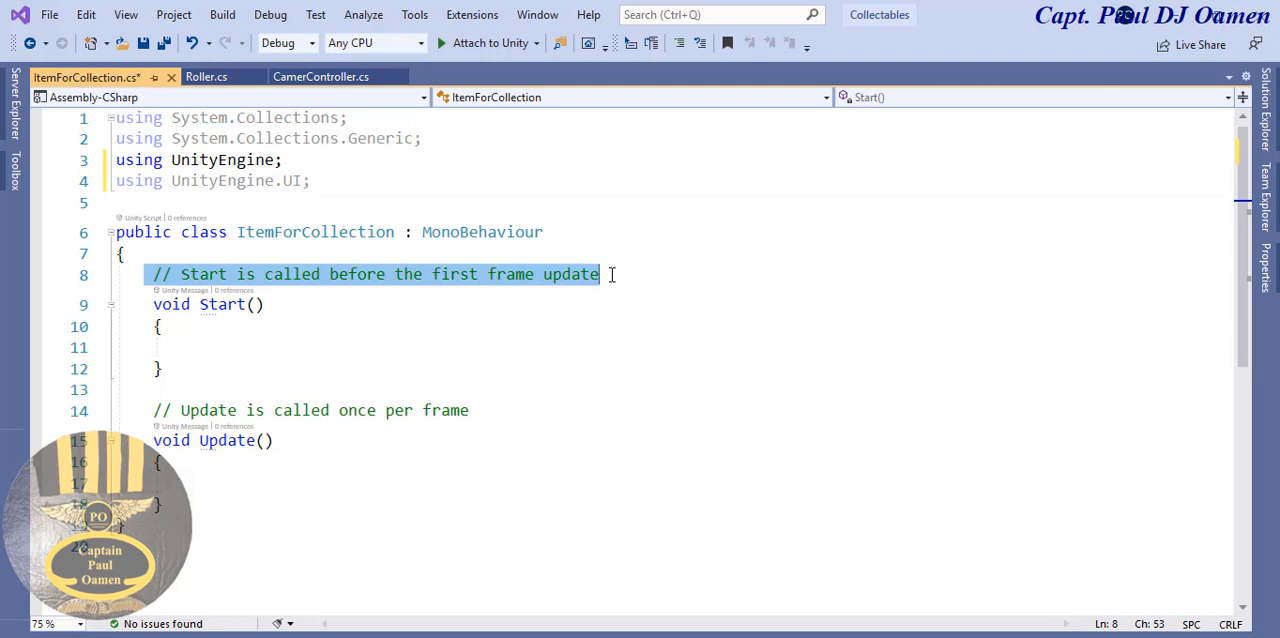
{"action": "type", "text": "public "}
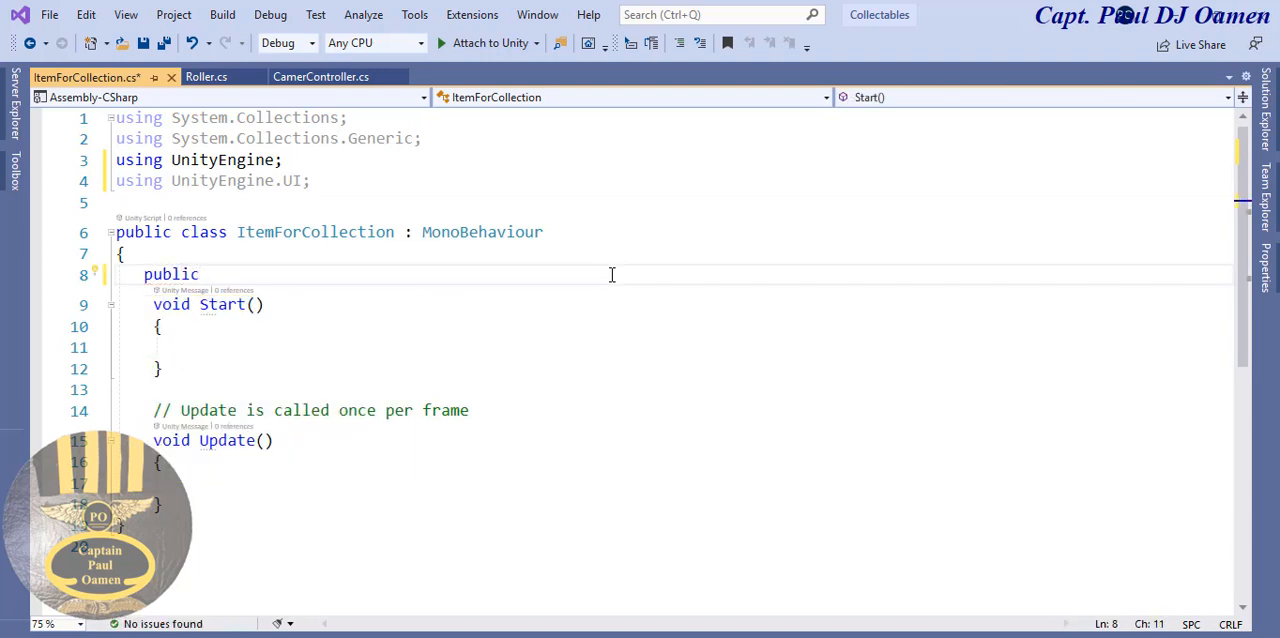
{"action": "type", "text": "int "}
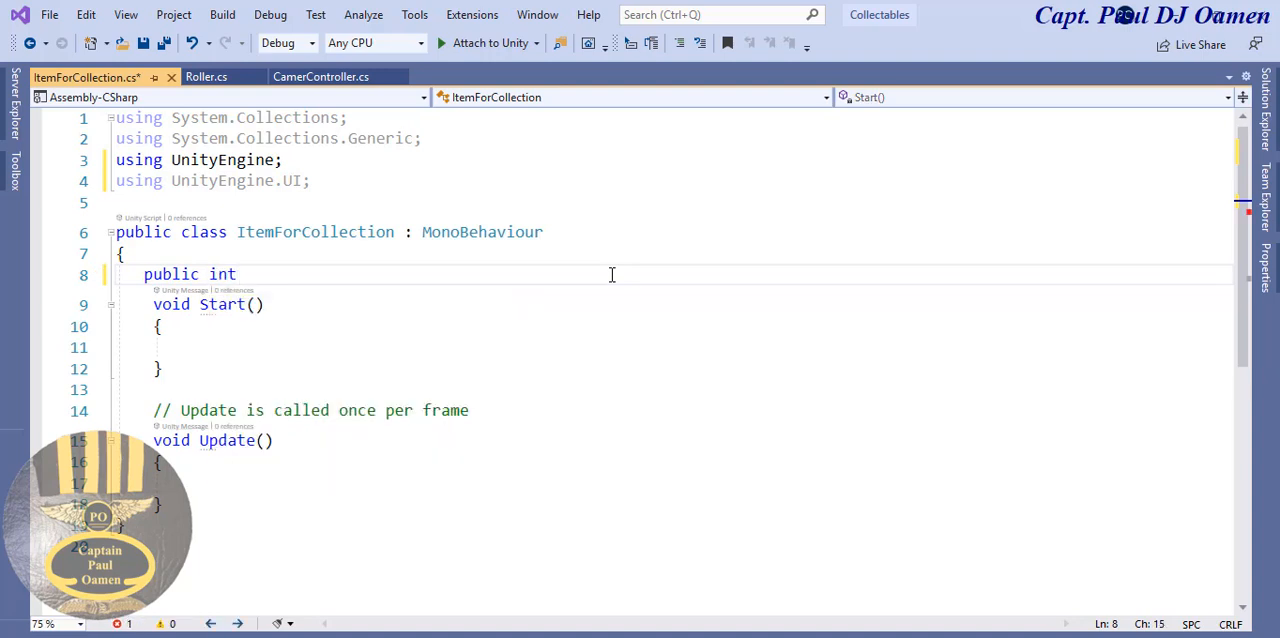
{"action": "type", "text": "health"}
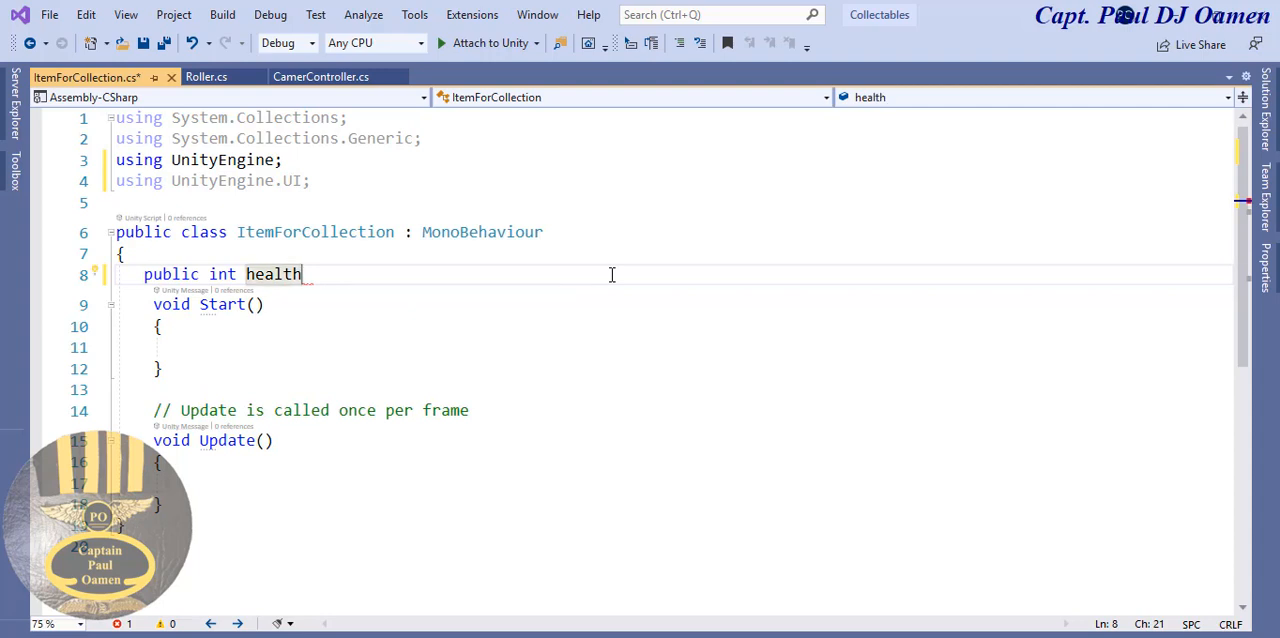
{"action": "type", "text": ";"}
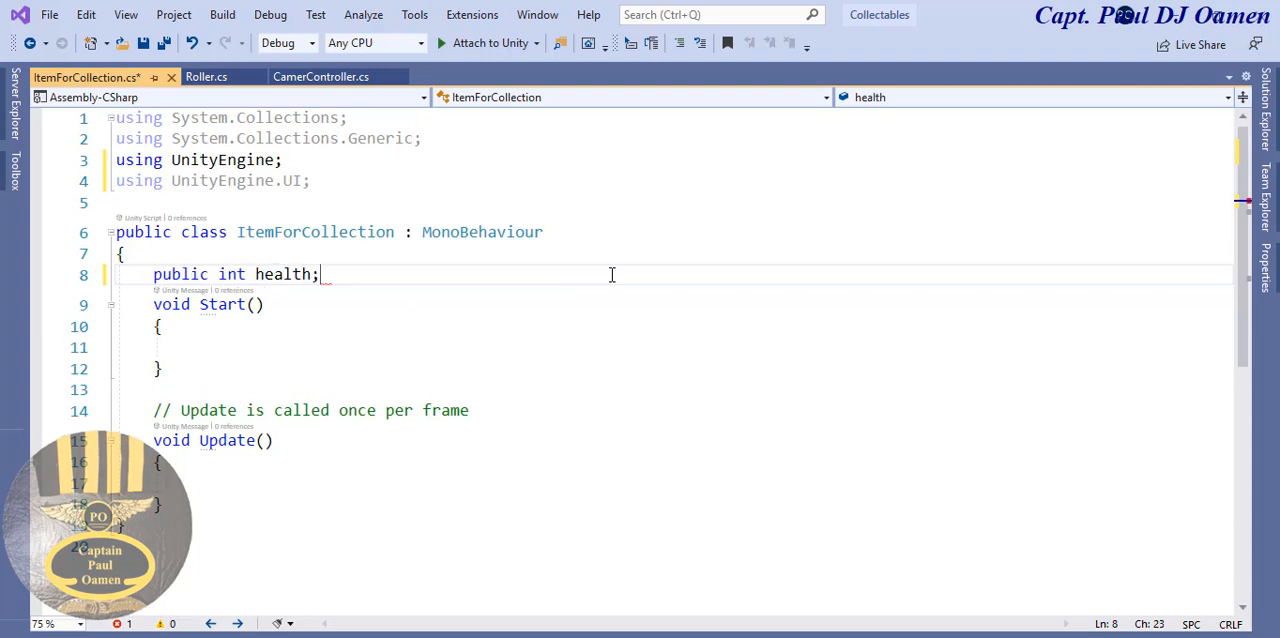
{"action": "key", "text": "BackSpace"}
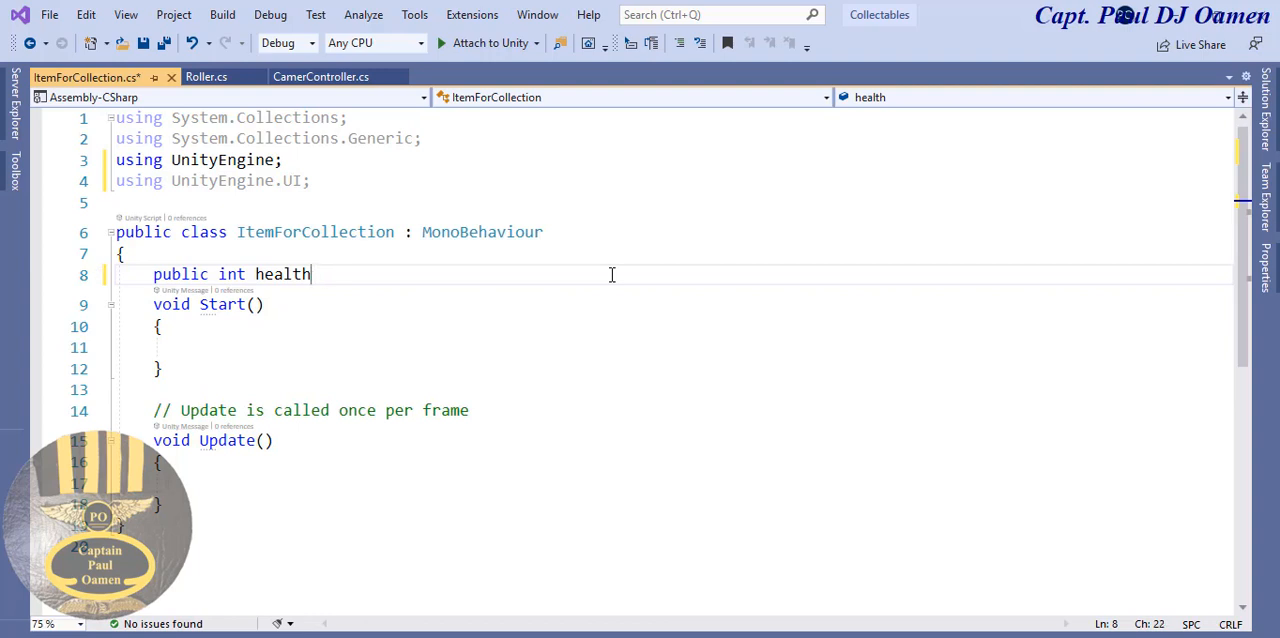
{"action": "type", "text": "bar"}
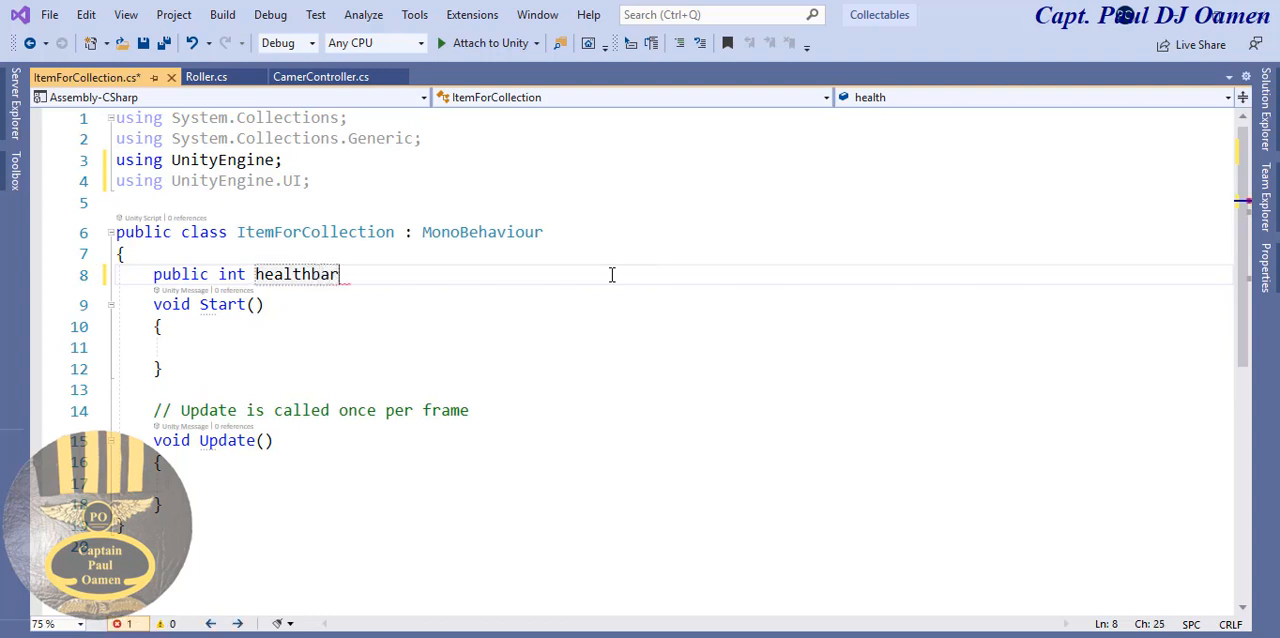
{"action": "type", "text": ";"}
- Declare "public int numberOFHealthBar = 8;" on a new line below the healthbar field
{"action": "key", "text": "Return"}
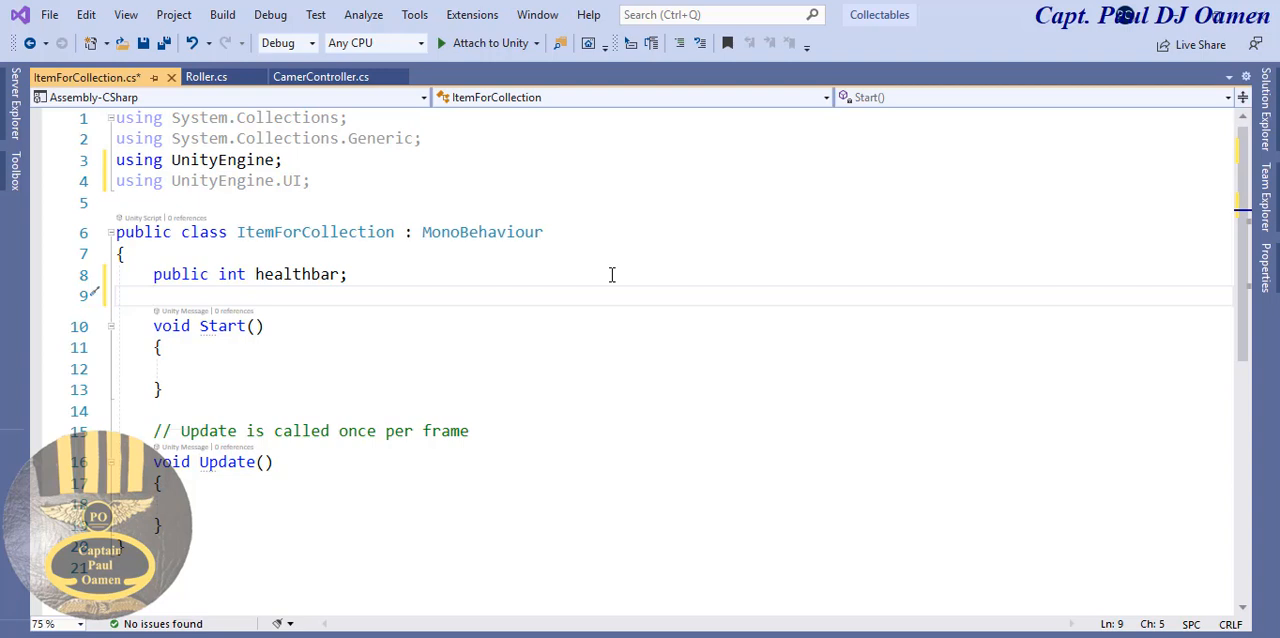
{"action": "type", "text": "p"}
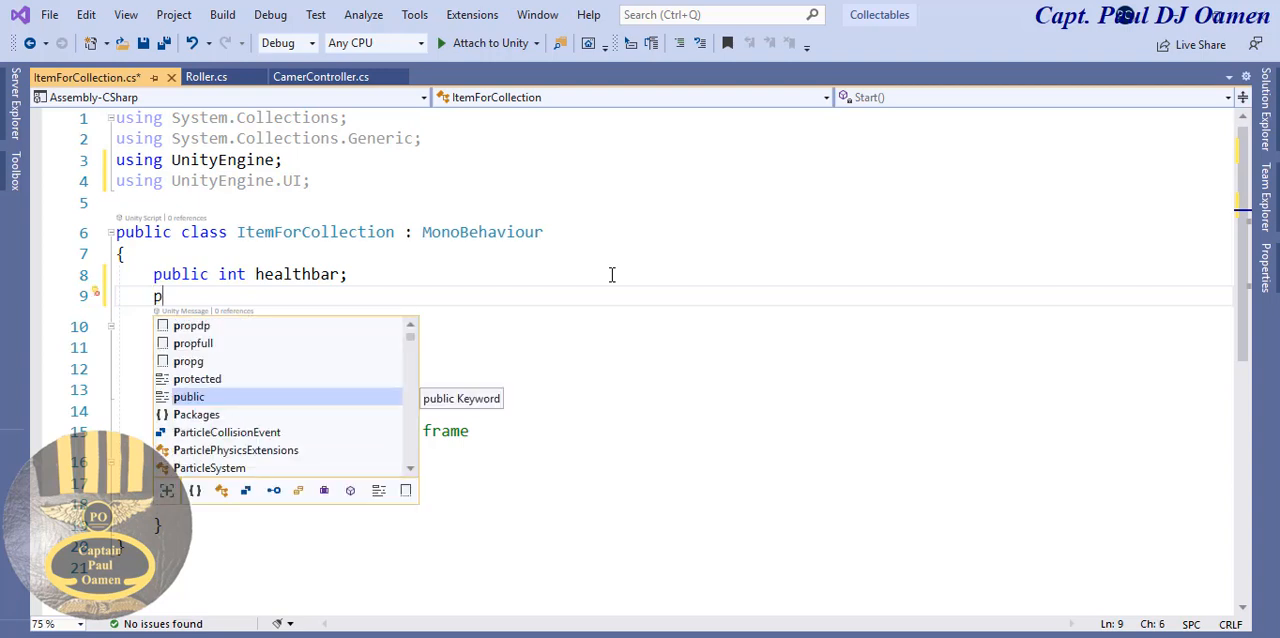
{"action": "type", "text": "ub"}
{"action": "double_click", "coordinate": [335, 323]}
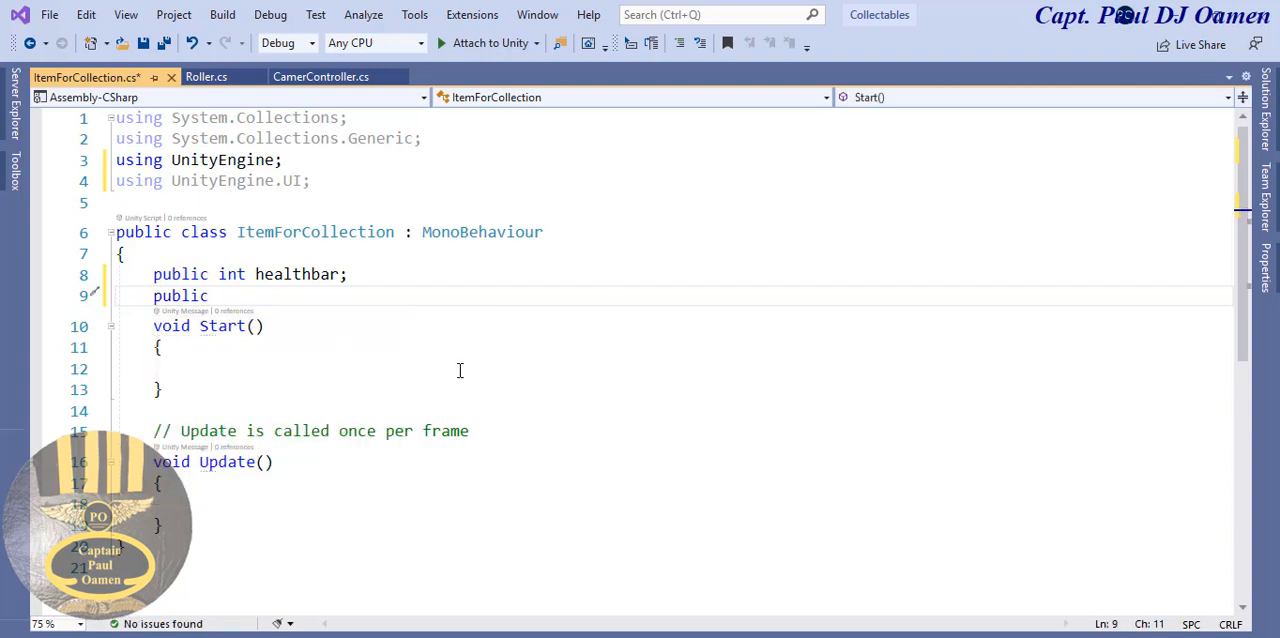
{"action": "type", "text": "int"}
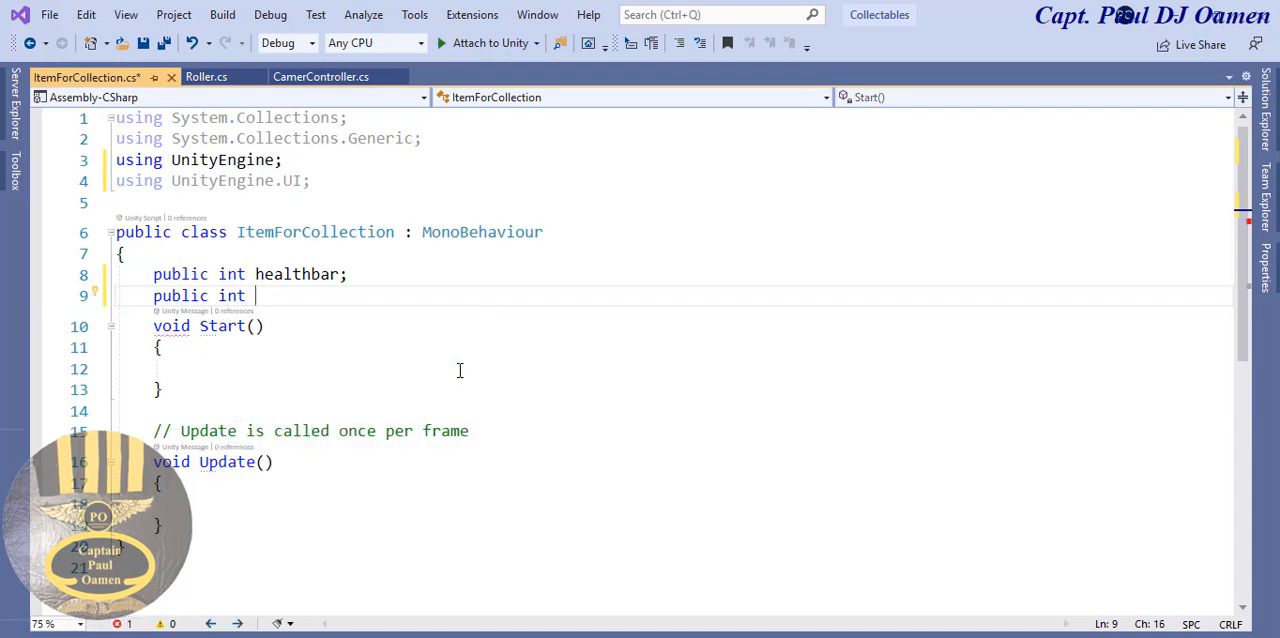
{"action": "type", "text": "numberOFHealthBar"}
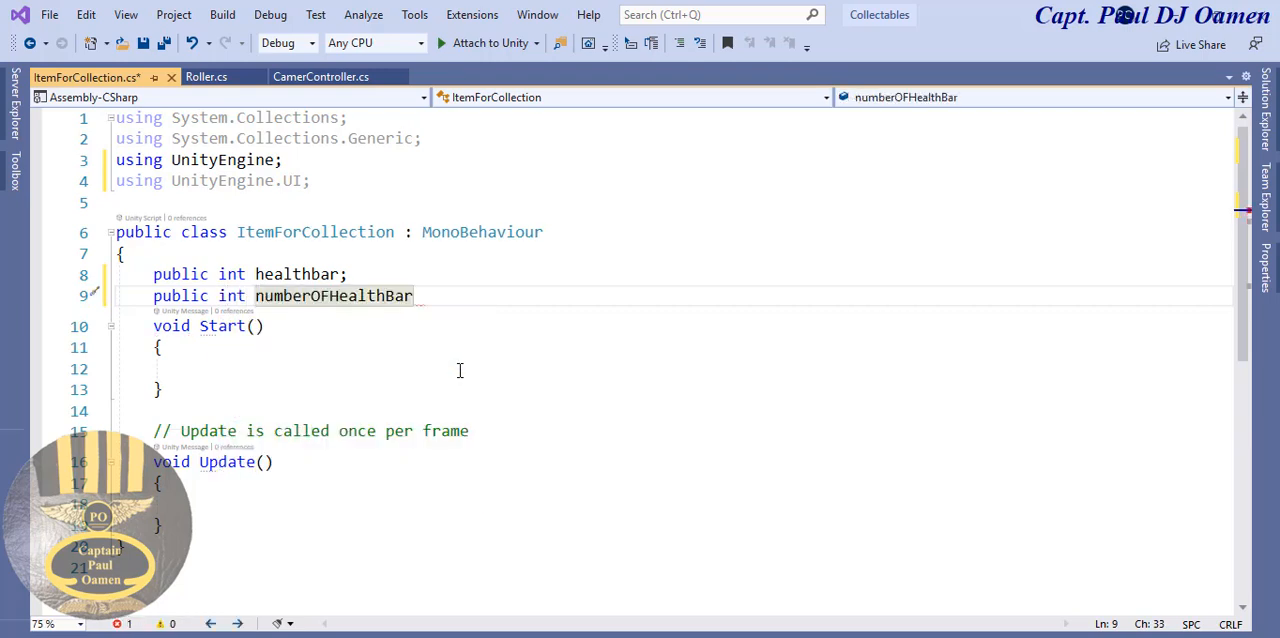
{"action": "type", "text": "= "}
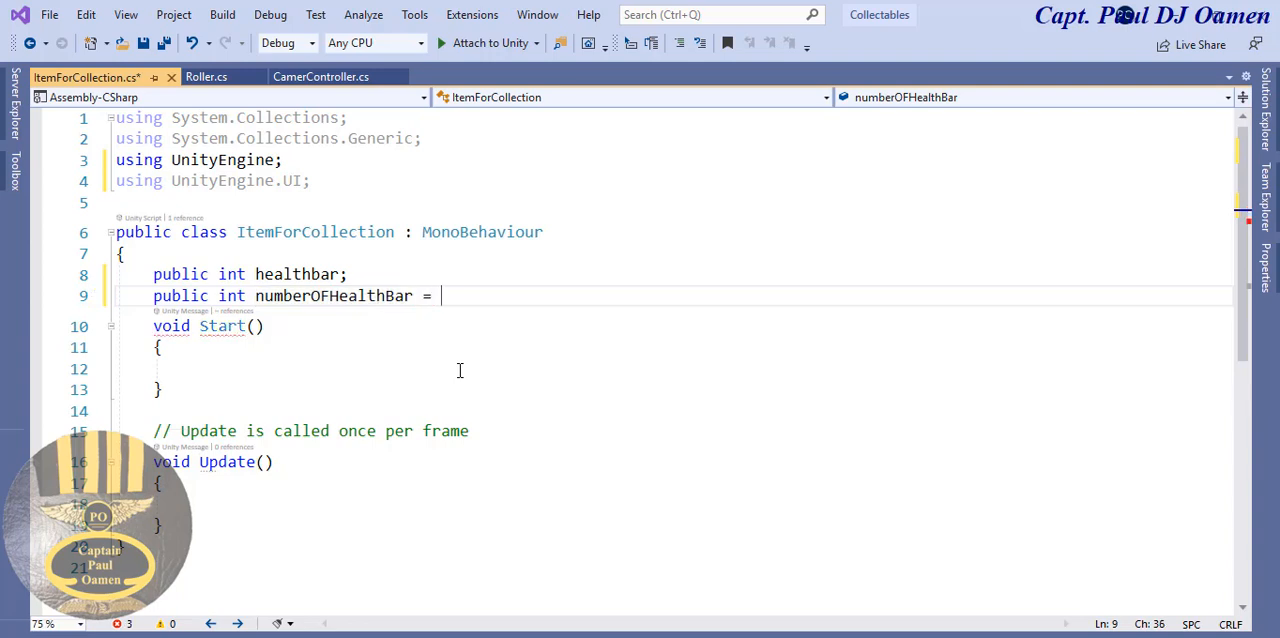
{"action": "type", "text": "8;"}
- Declare the image array "public Image[] cycles;" below the integer fields, leaving one blank line between them
{"action": "key", "text": "Return"}
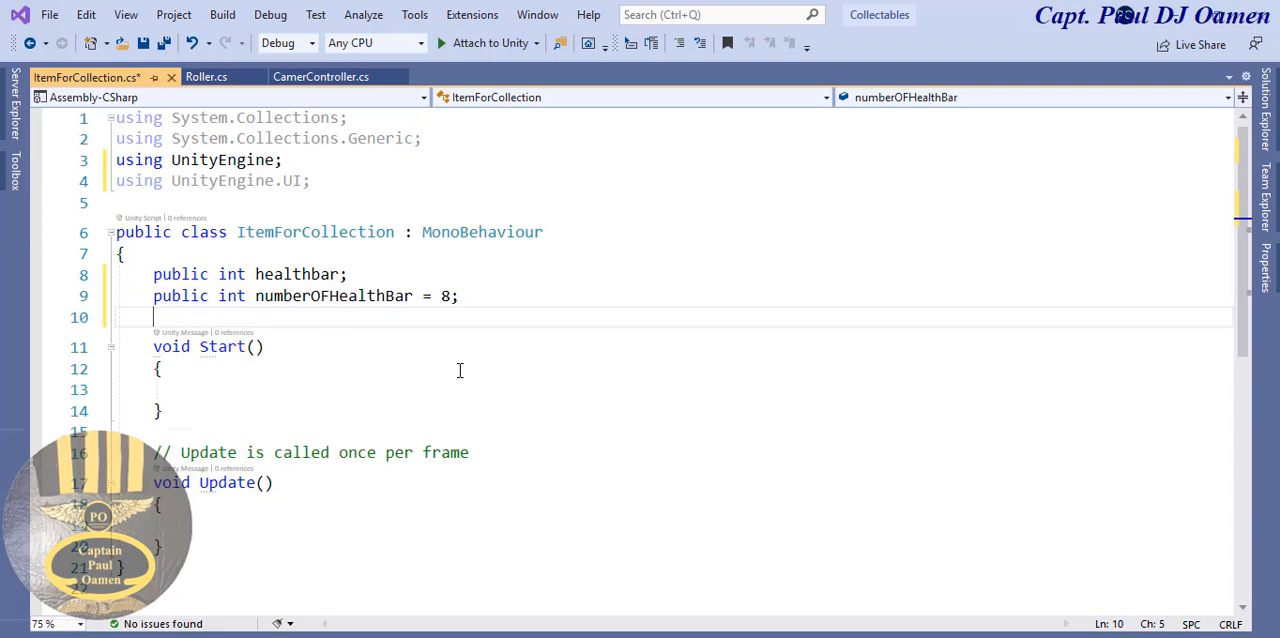
{"action": "key", "text": "Return"}
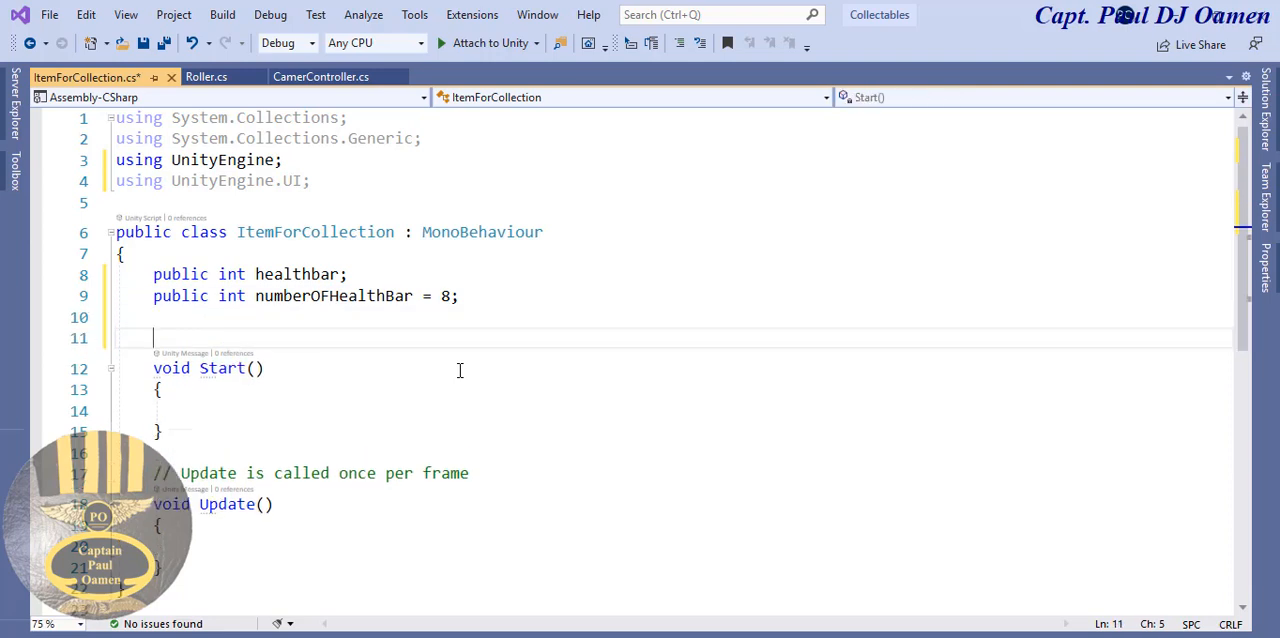
{"action": "type", "text": "publi"}
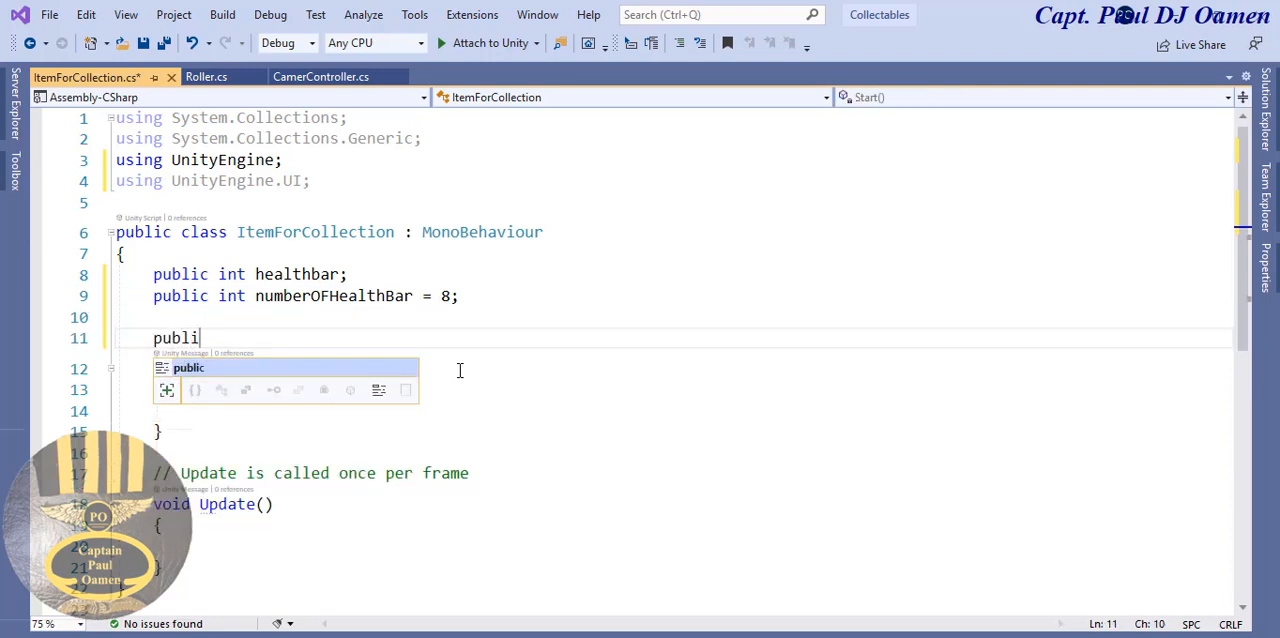
{"action": "double_click", "coordinate": [337, 371]}
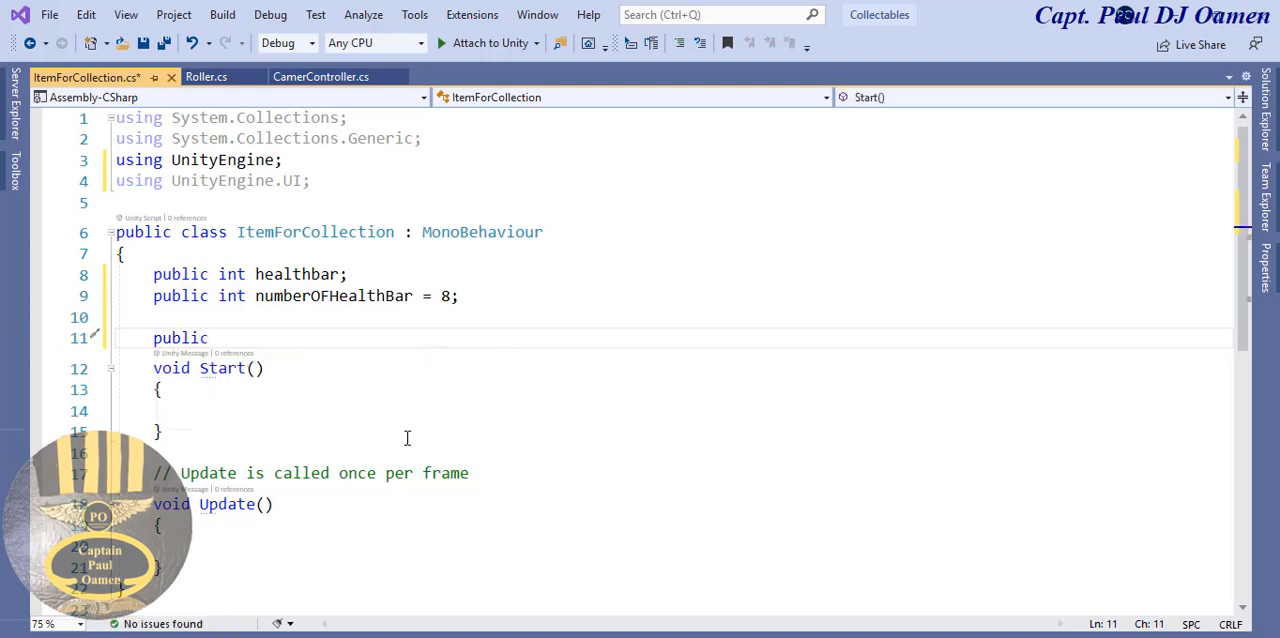
{"action": "type", "text": "Image[]"}
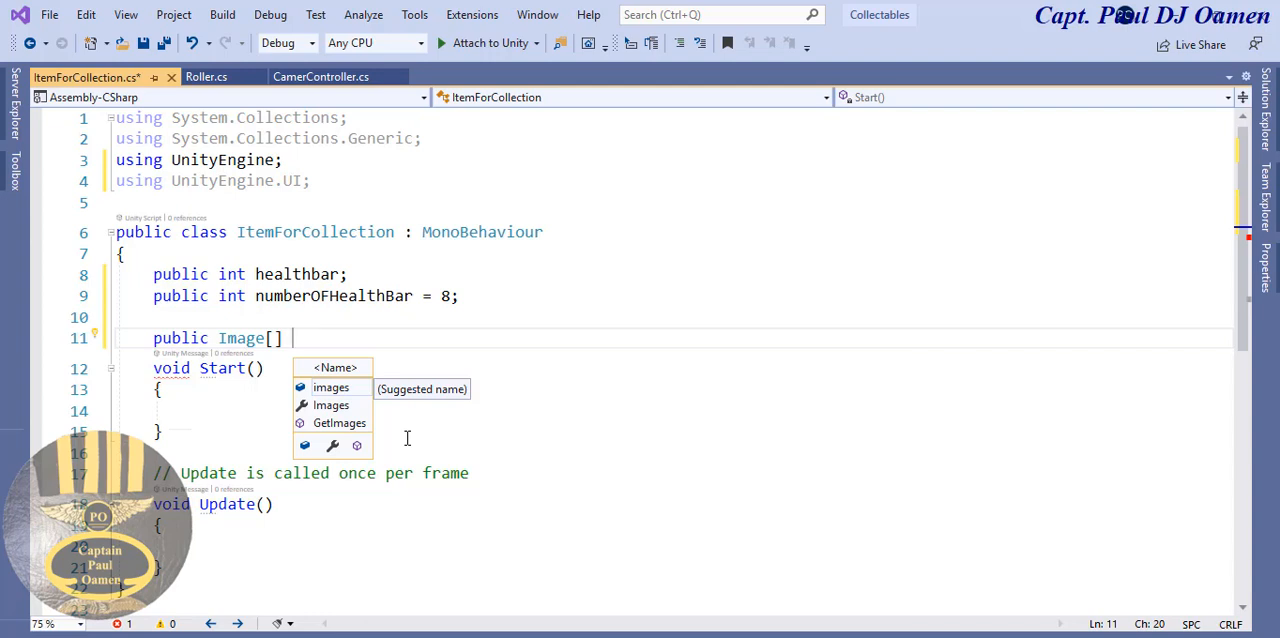
{"action": "type", "text": "cyc"}
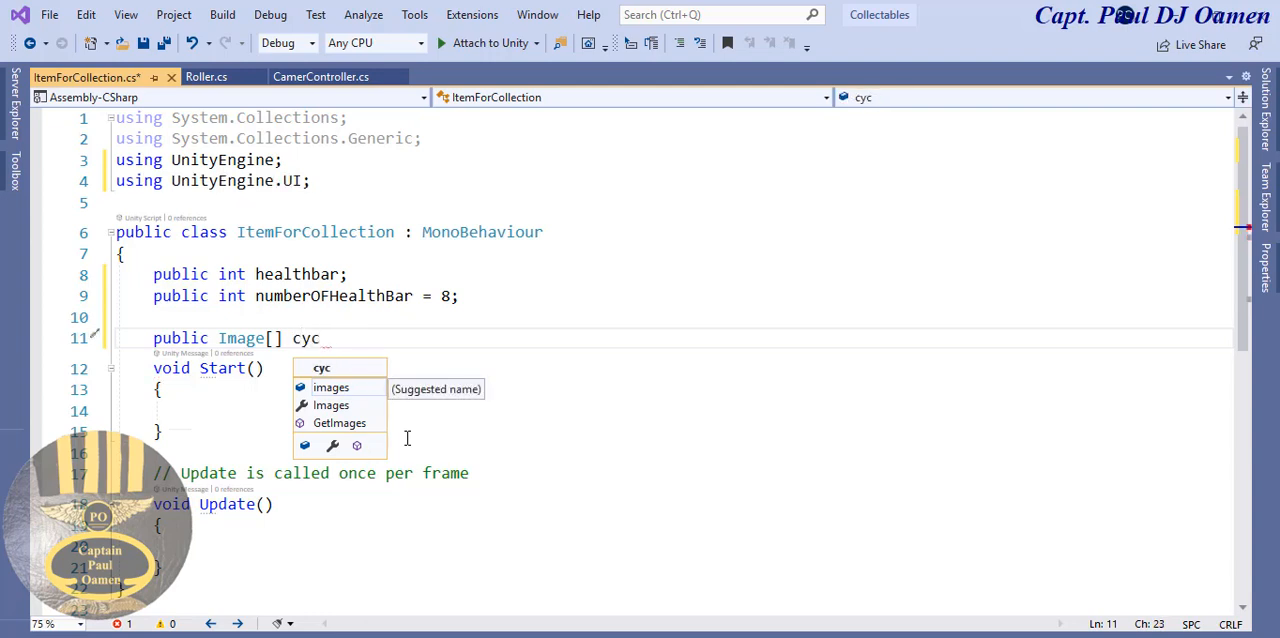
{"action": "type", "text": "le;"}
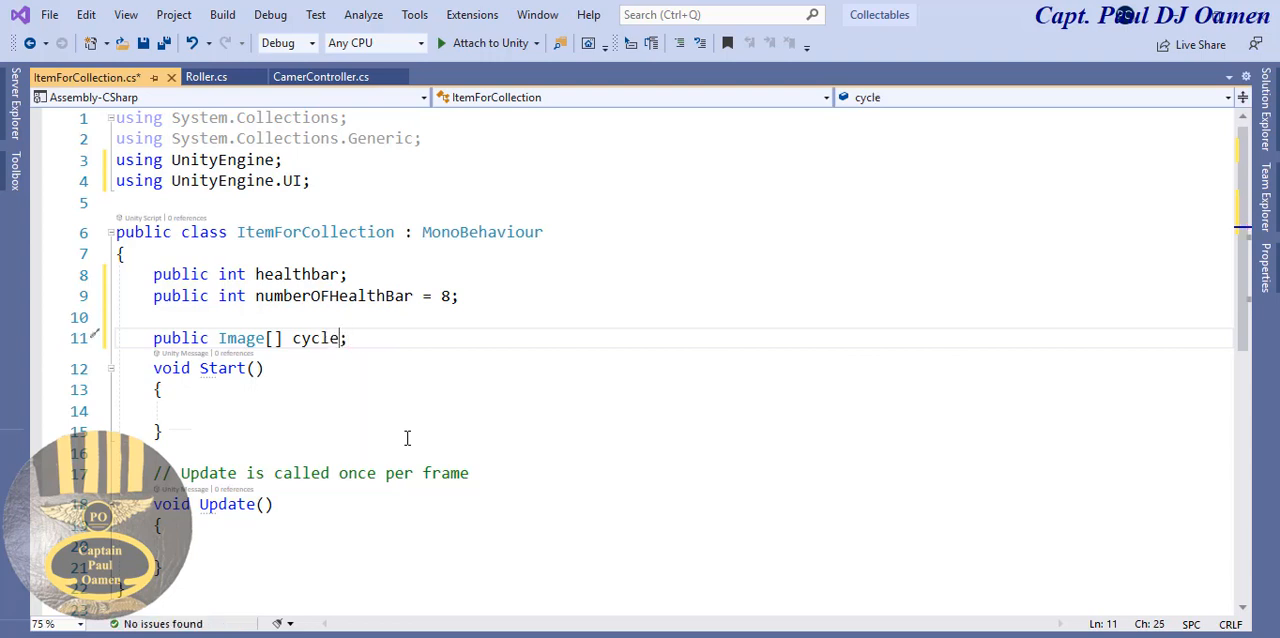
{"action": "key", "text": "Left"}
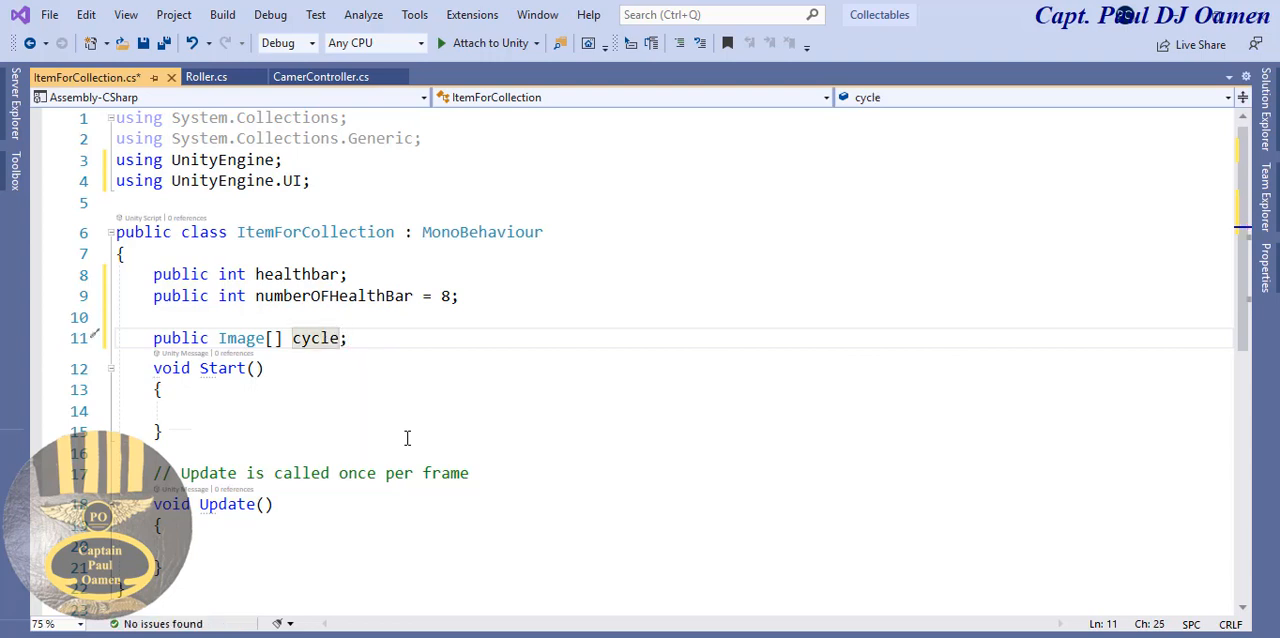
{"action": "type", "text": "s"}
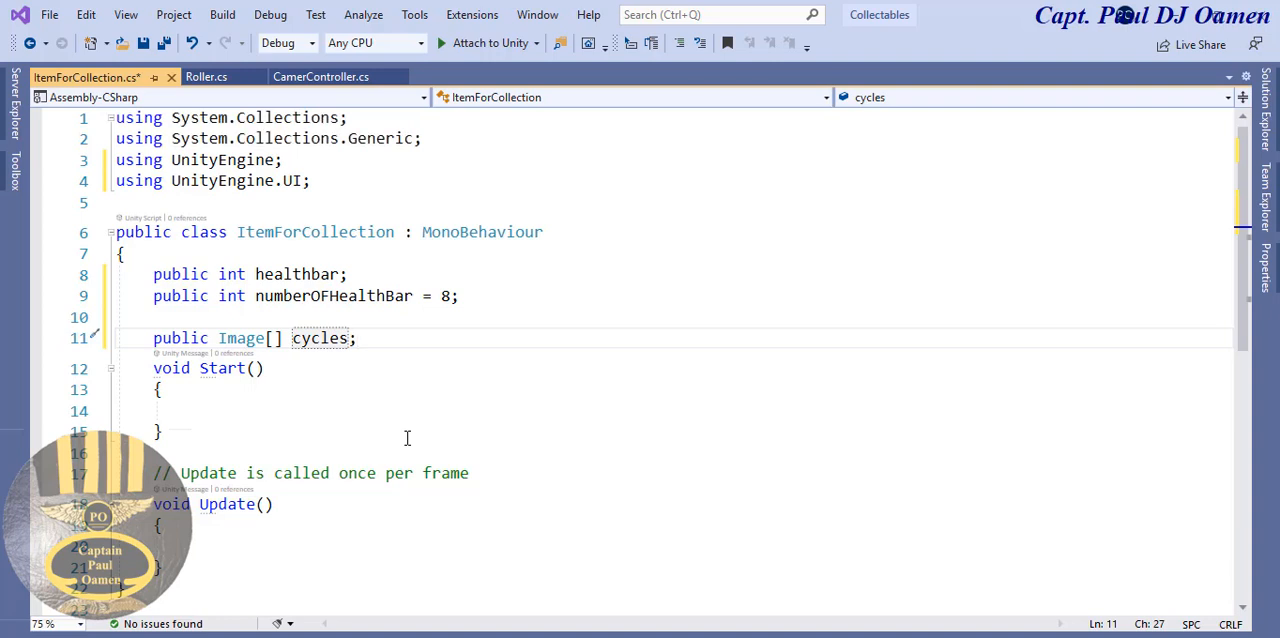
- Declare the sprite field "public Sprite fullCycle;" on a new line below the cycles array
{"action": "key", "text": "Return"}
{"action": "type", "text": "p"}
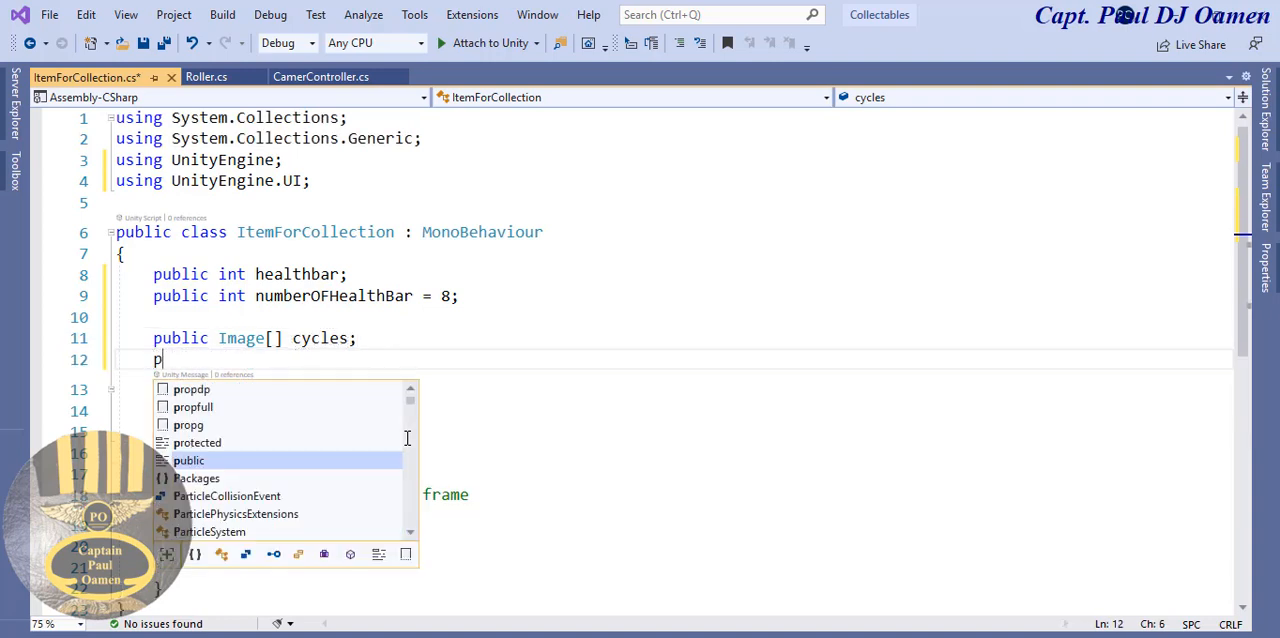
{"action": "type", "text": "ublic"}
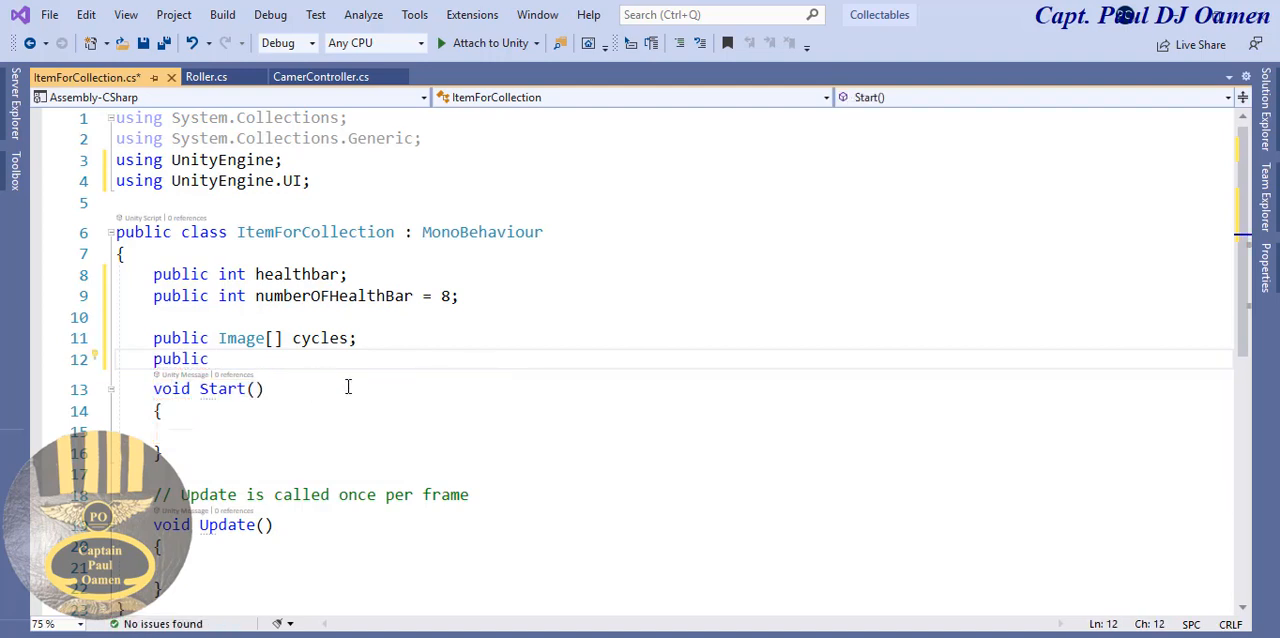
{"action": "type", "text": "Sprite "}
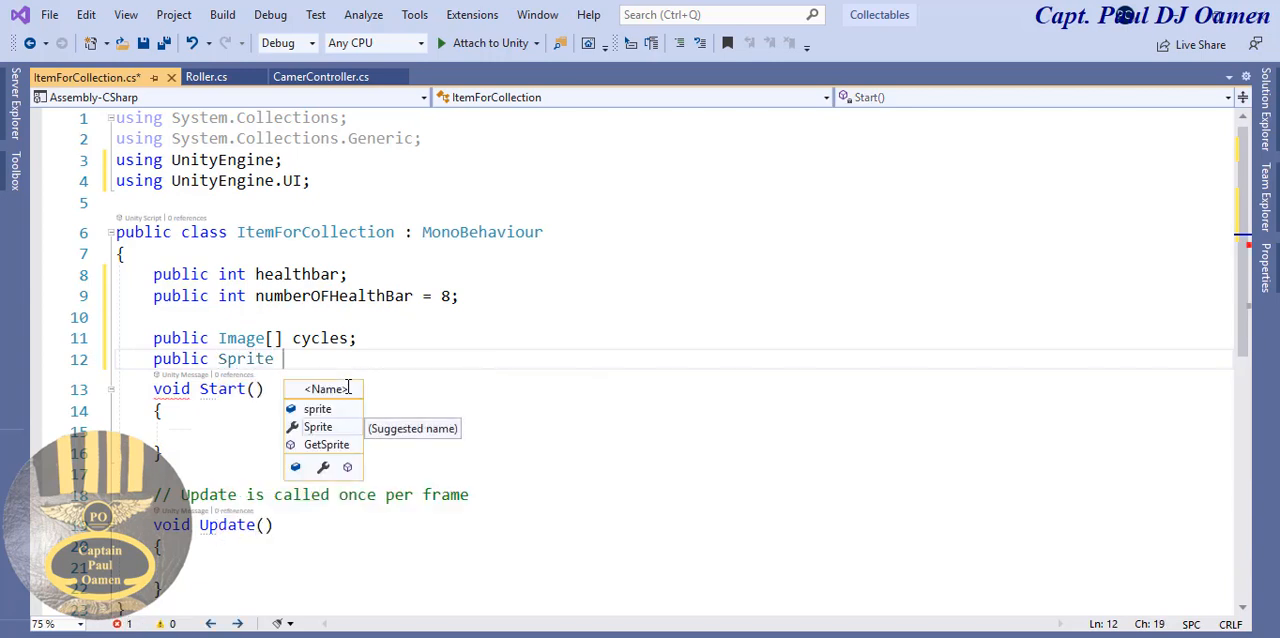
{"action": "type", "text": "full"}
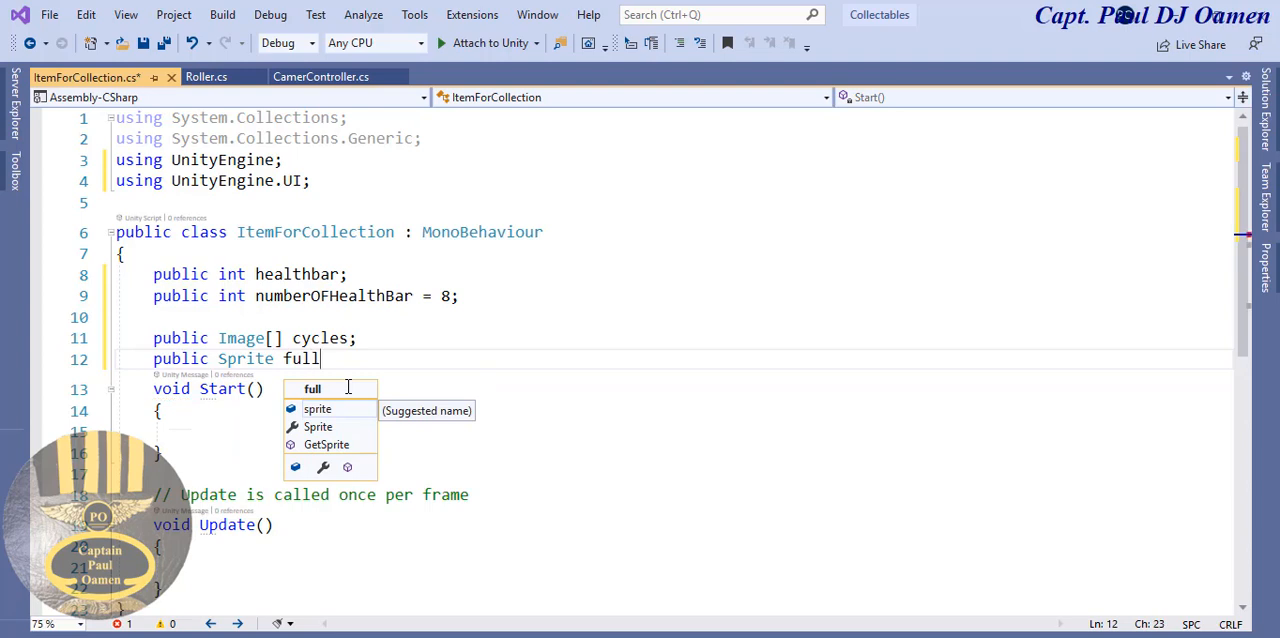
{"action": "type", "text": "Cycel"}
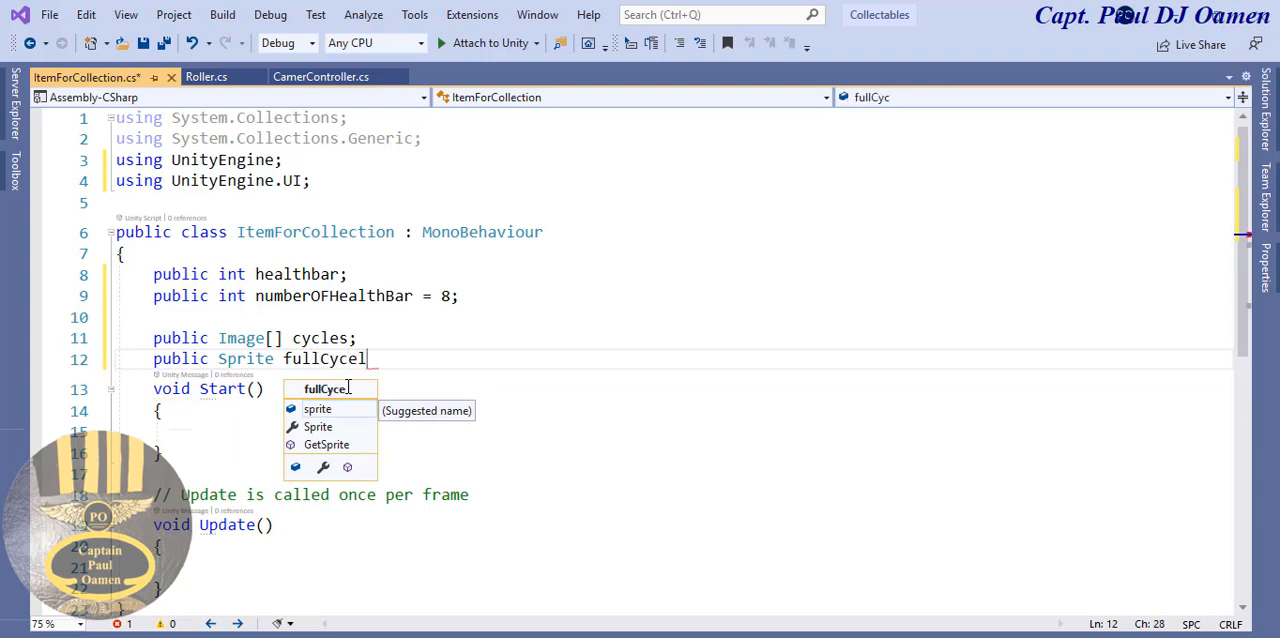
{"action": "key", "text": "BackSpace"}
{"action": "key", "text": "BackSpace"}
{"action": "type", "text": "le;"}
- Declare "public Sprite emptyCycle;" on a new line below the fullCycle field and save the script
{"action": "key", "text": "Return"}
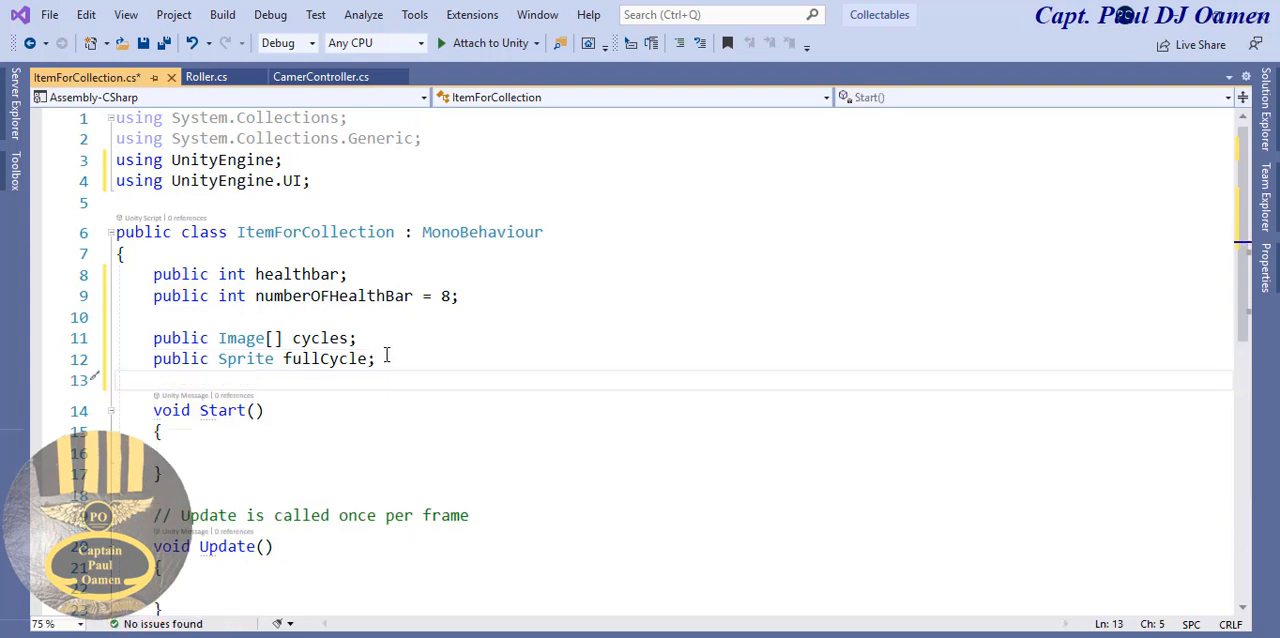
{"action": "type", "text": "public "}
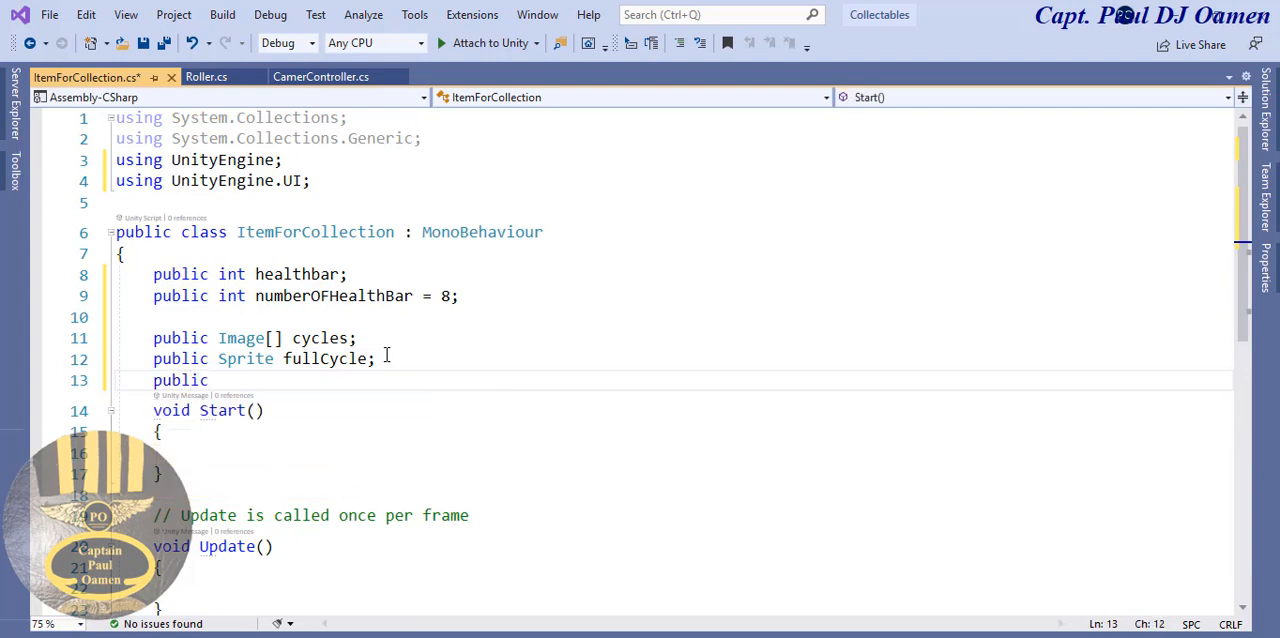
{"action": "type", "text": "Sprite "}
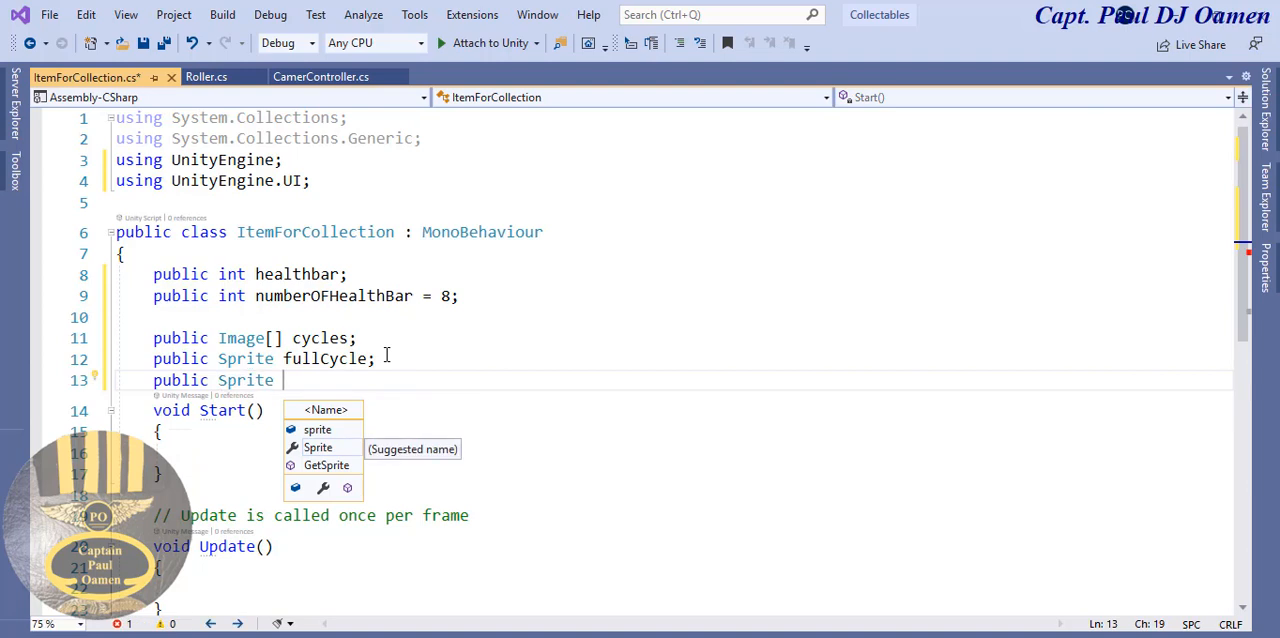
{"action": "type", "text": "emptyCycle;"}
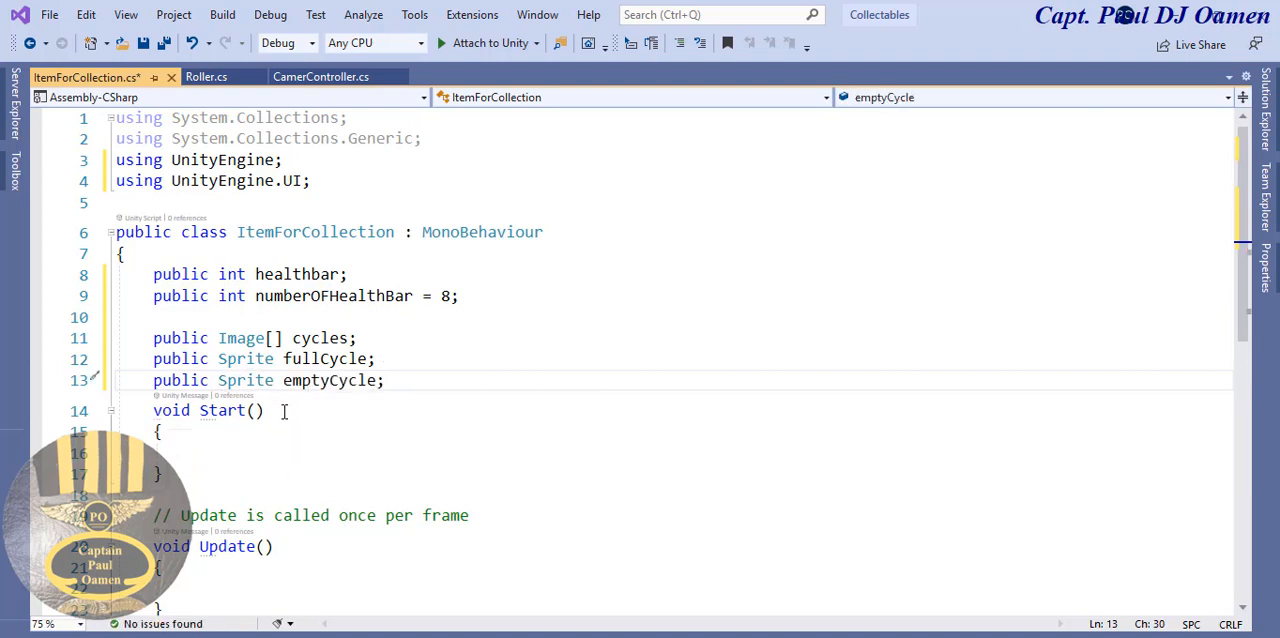
{"action": "scroll", "coordinate": [1243, 263], "scroll_direction": "down", "scroll_amount": 2}
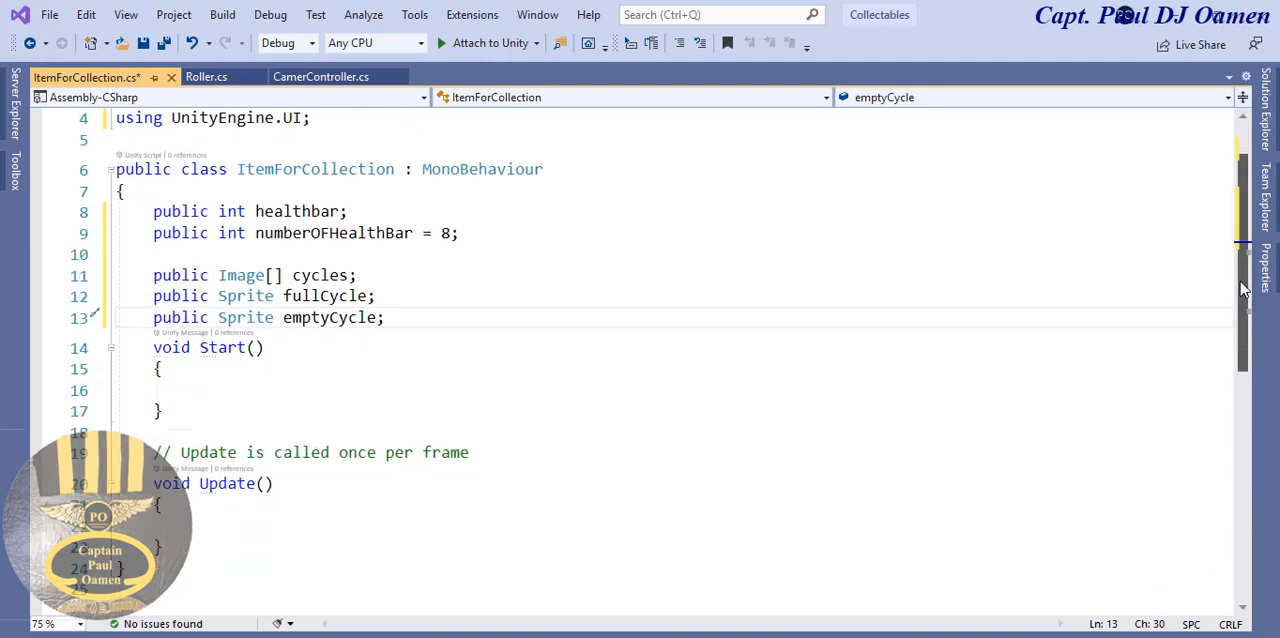
{"action": "left_click", "coordinate": [145, 45]}
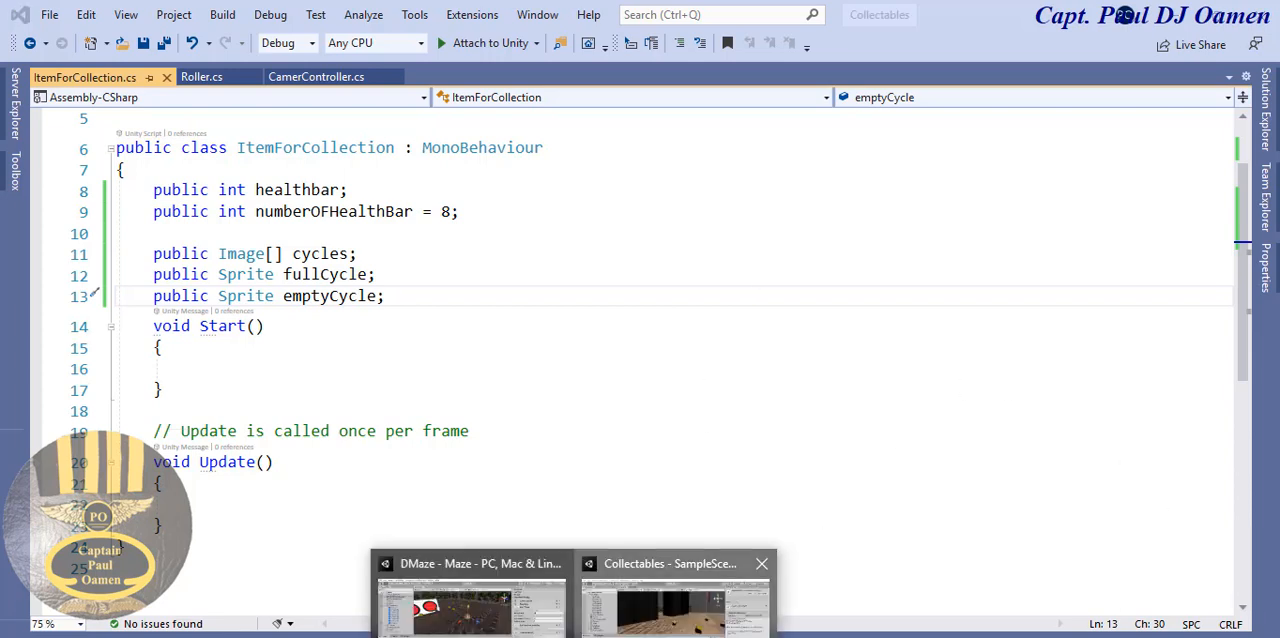
- Switch to the Collectables project in Unity and examine the Item For Collection script's fields on the Player object
{"action": "left_click", "coordinate": [700, 595]}
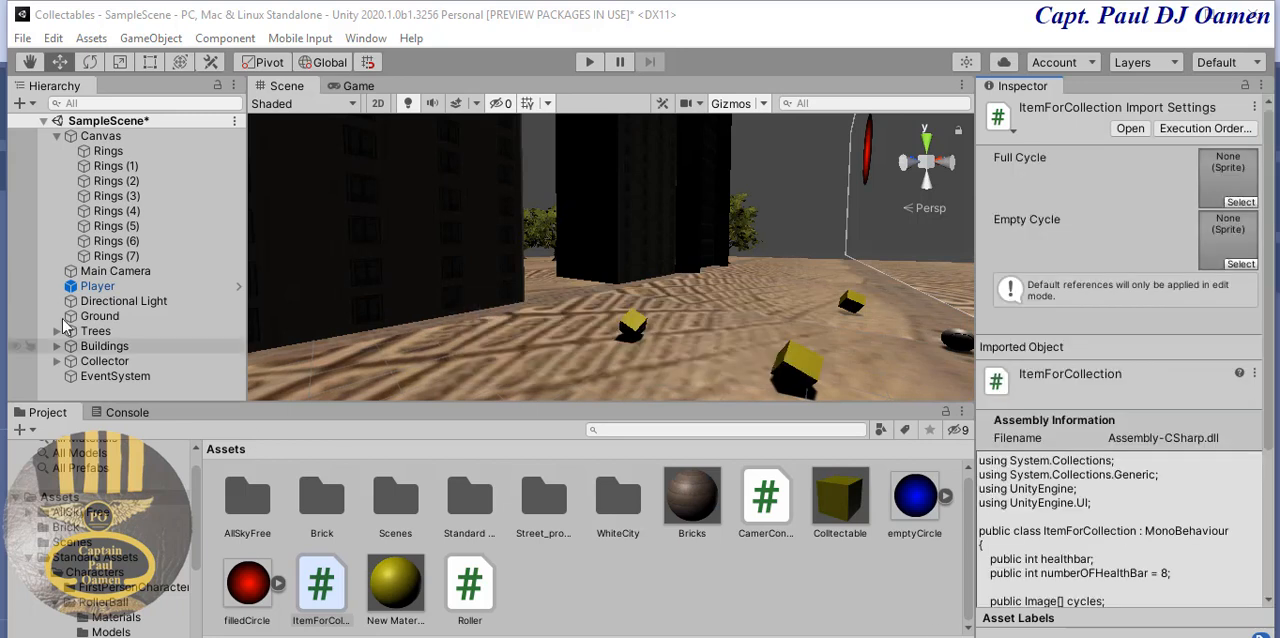
{"action": "left_click", "coordinate": [96, 287]}
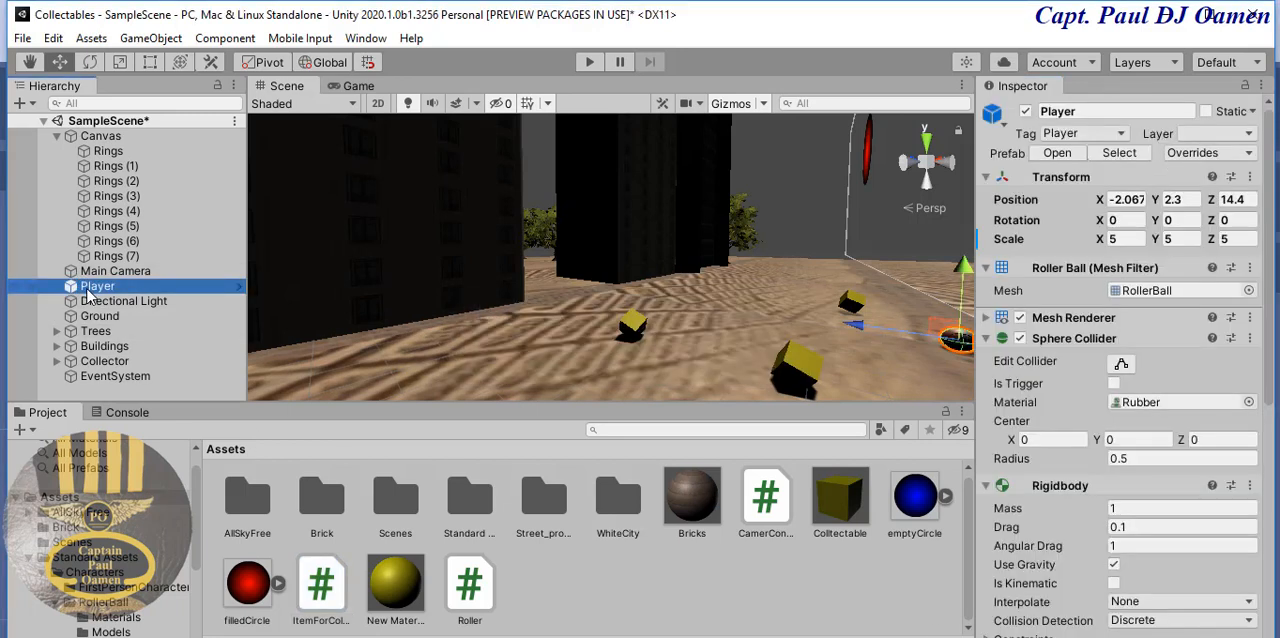
{"action": "scroll", "coordinate": [1258, 511], "scroll_direction": "down", "scroll_amount": 10}
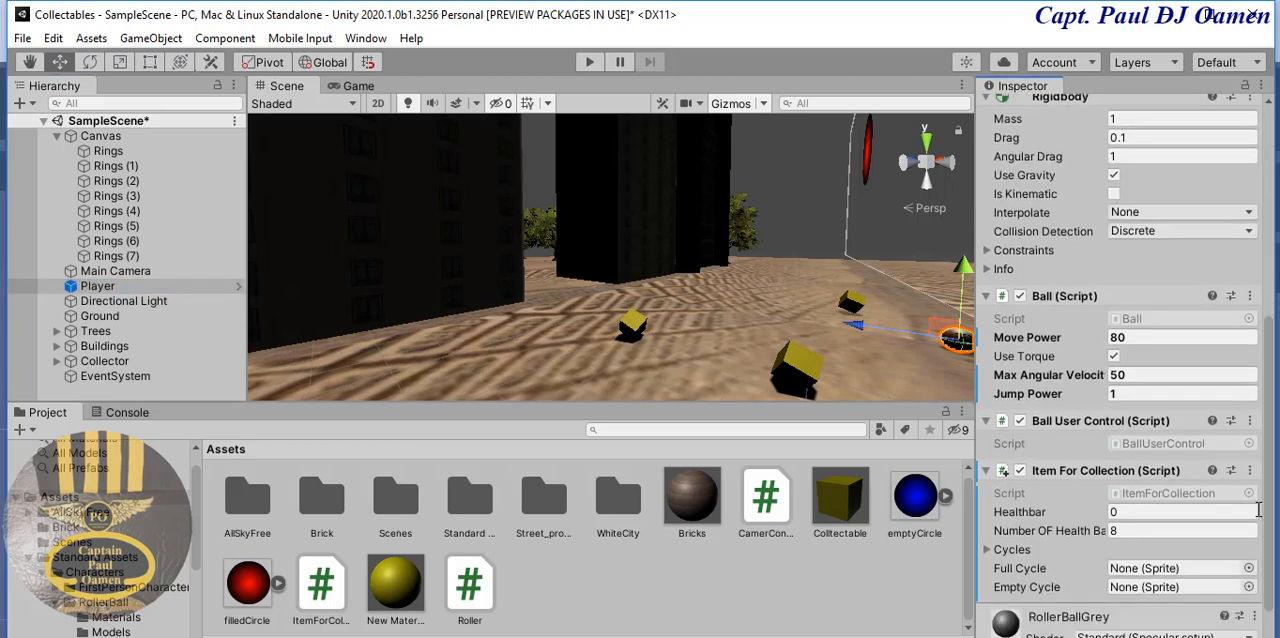
{"action": "scroll", "coordinate": [1258, 511], "scroll_direction": "down", "scroll_amount": 2}
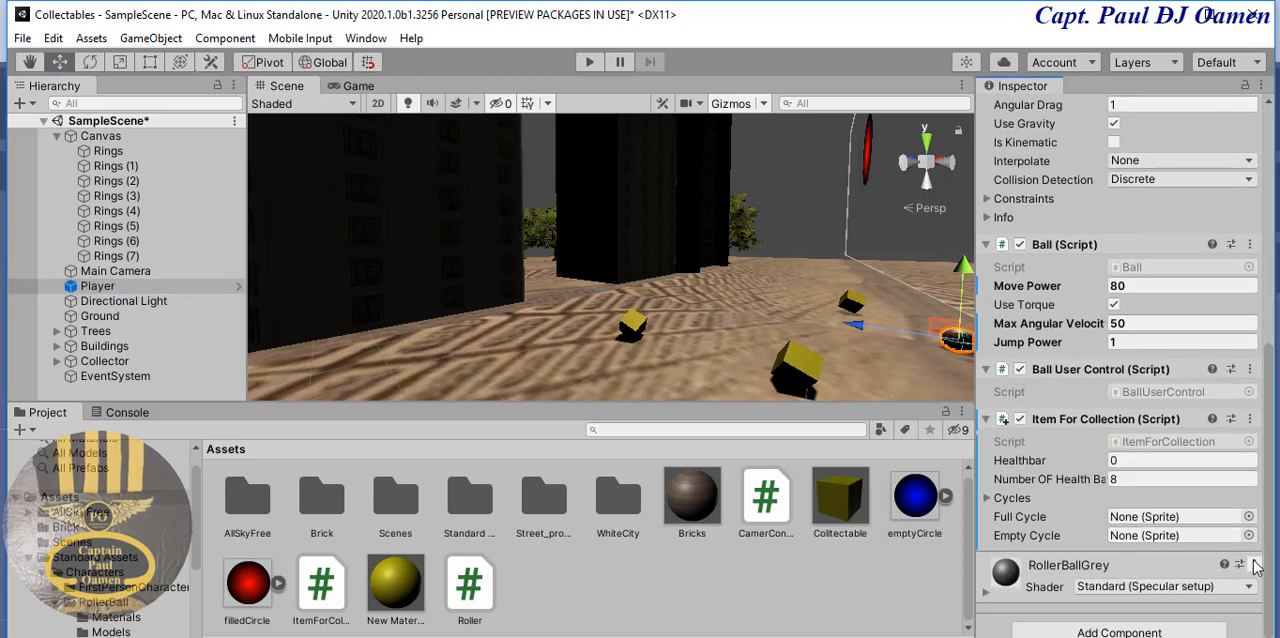
{"action": "left_click", "coordinate": [1150, 480]}
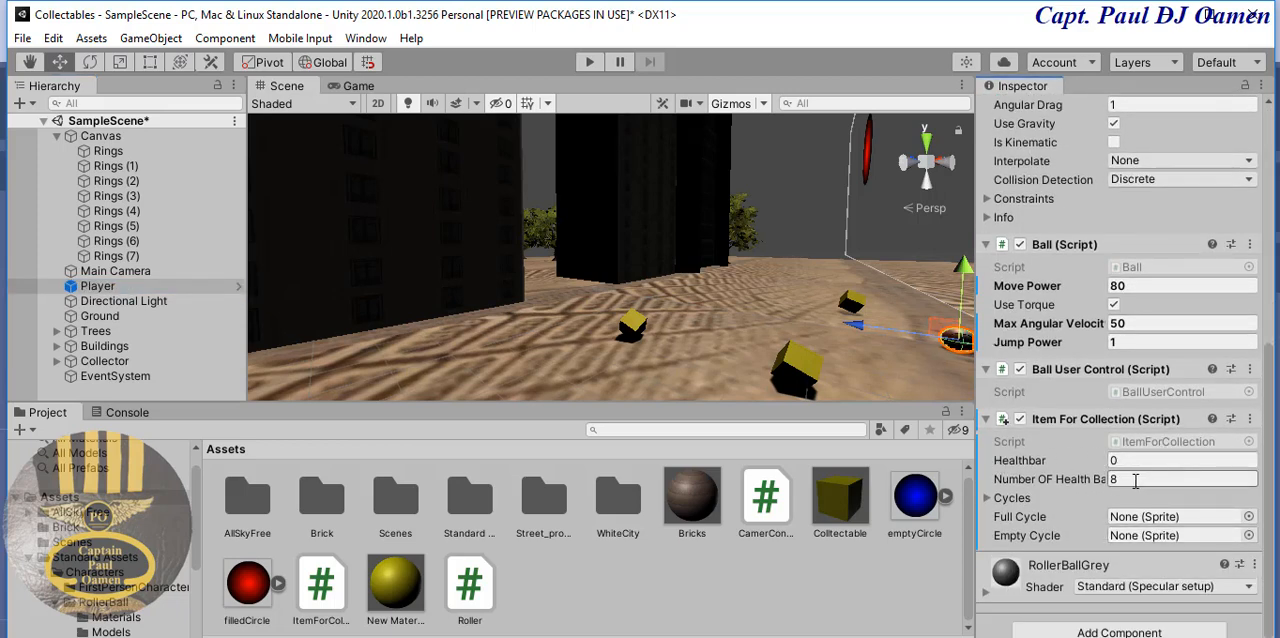
{"action": "left_click", "coordinate": [1112, 480]}
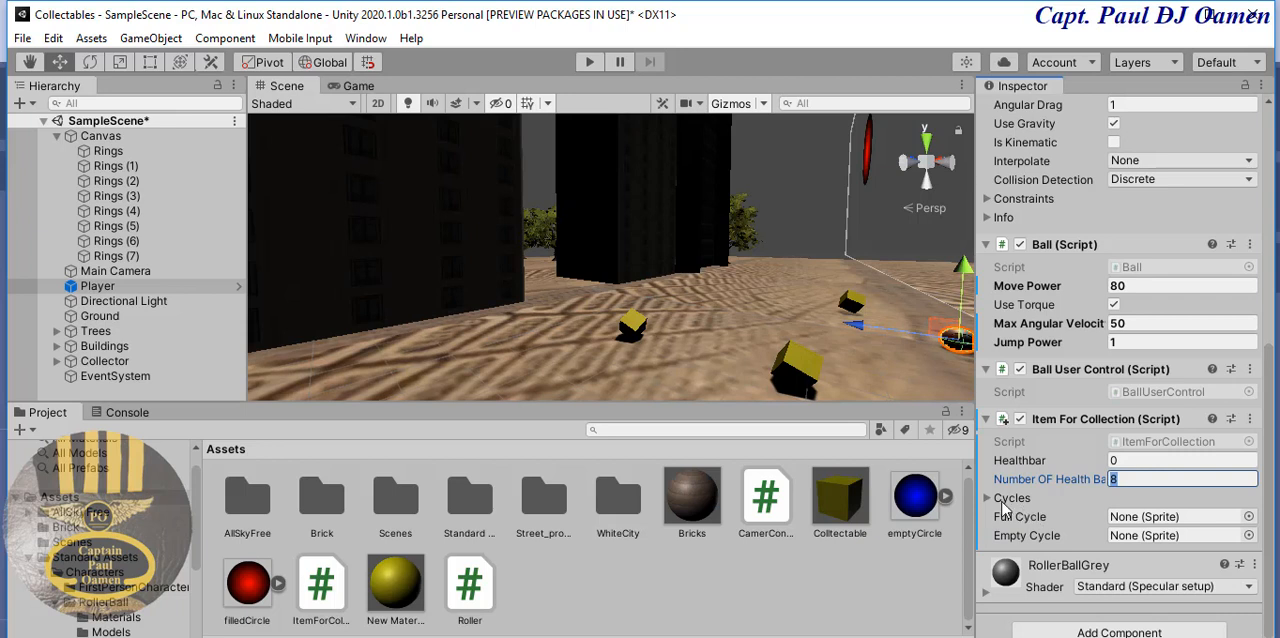
- Select the Player object and lock the Inspector on it
{"action": "left_click", "coordinate": [106, 151]}
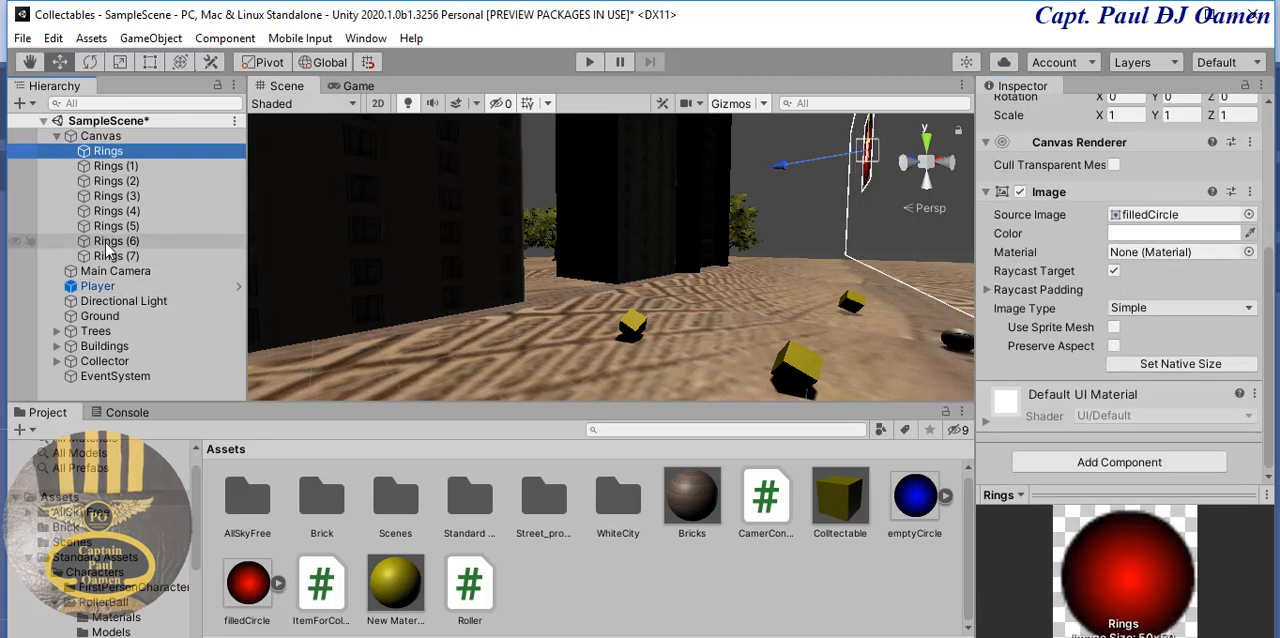
{"action": "left_click", "coordinate": [112, 257], "text": "shift"}
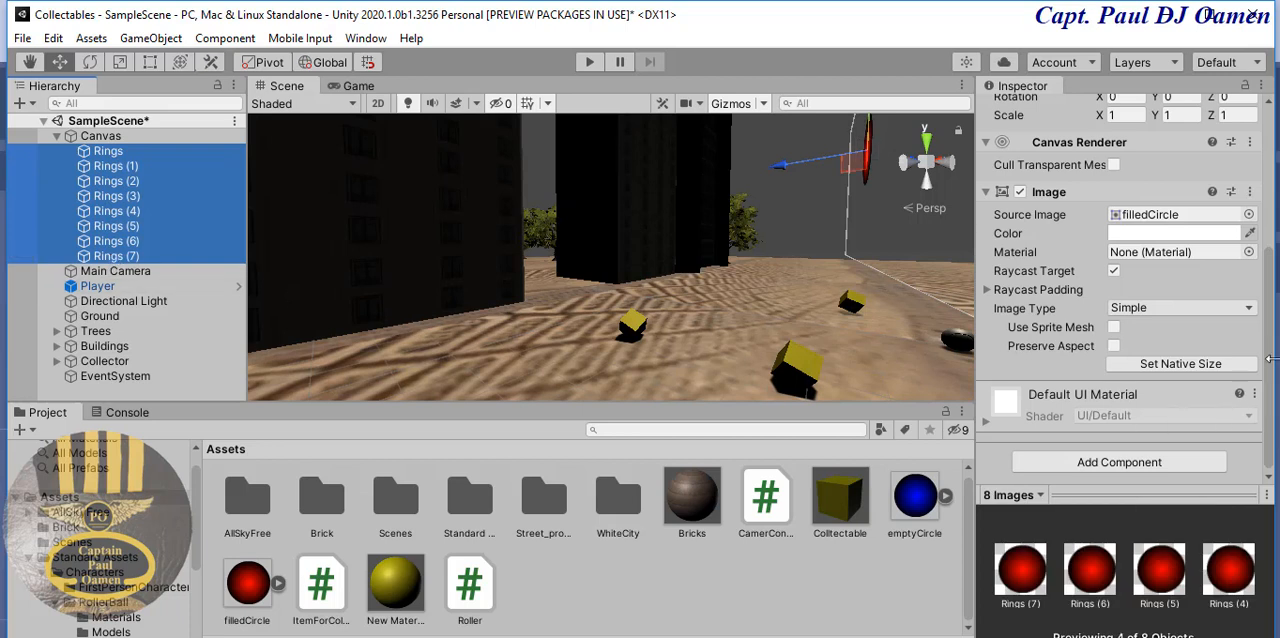
{"action": "left_click", "coordinate": [97, 286]}
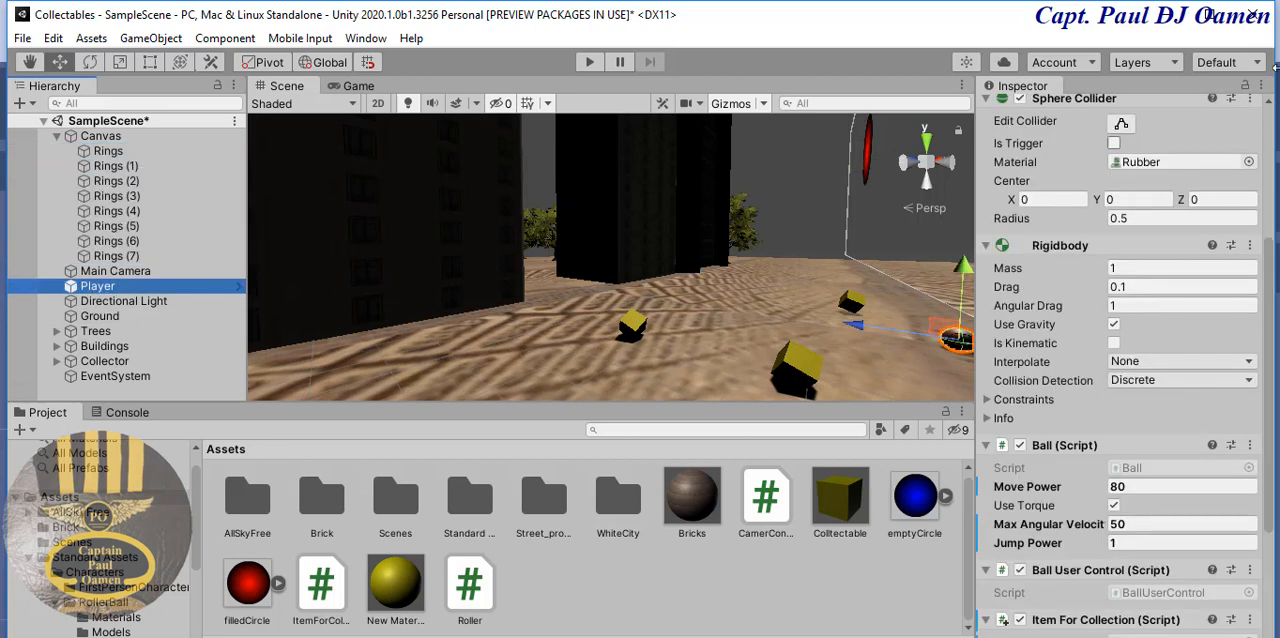
{"action": "left_click", "coordinate": [1245, 86]}
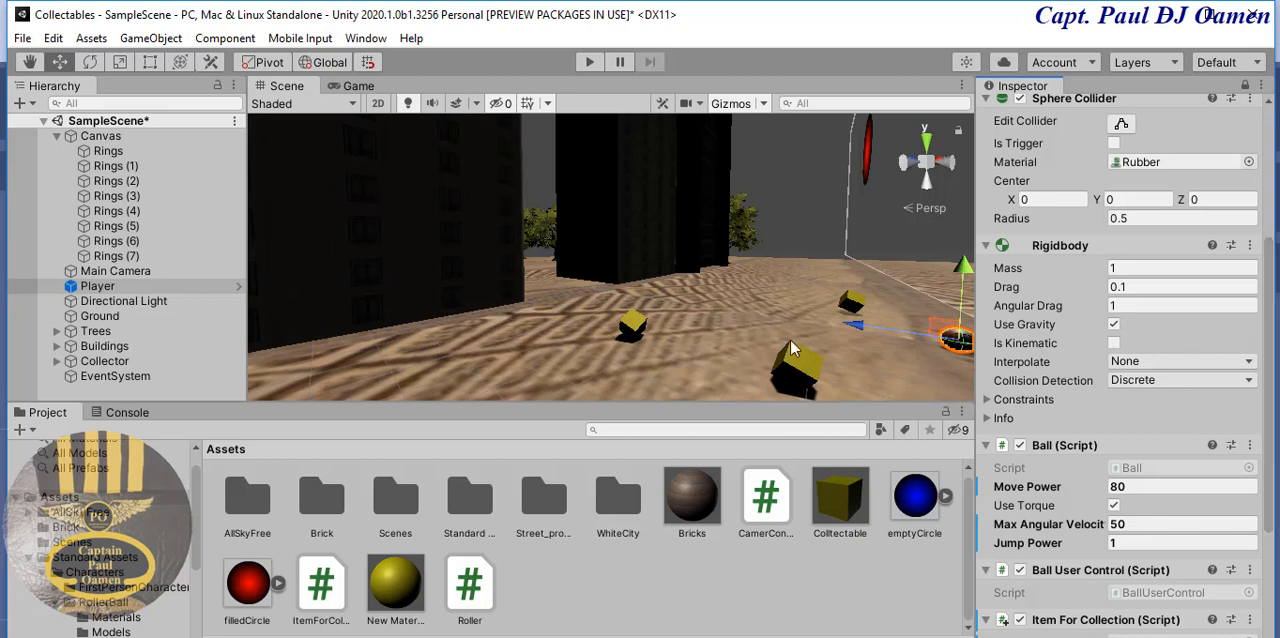
{"action": "left_click", "coordinate": [136, 257]}
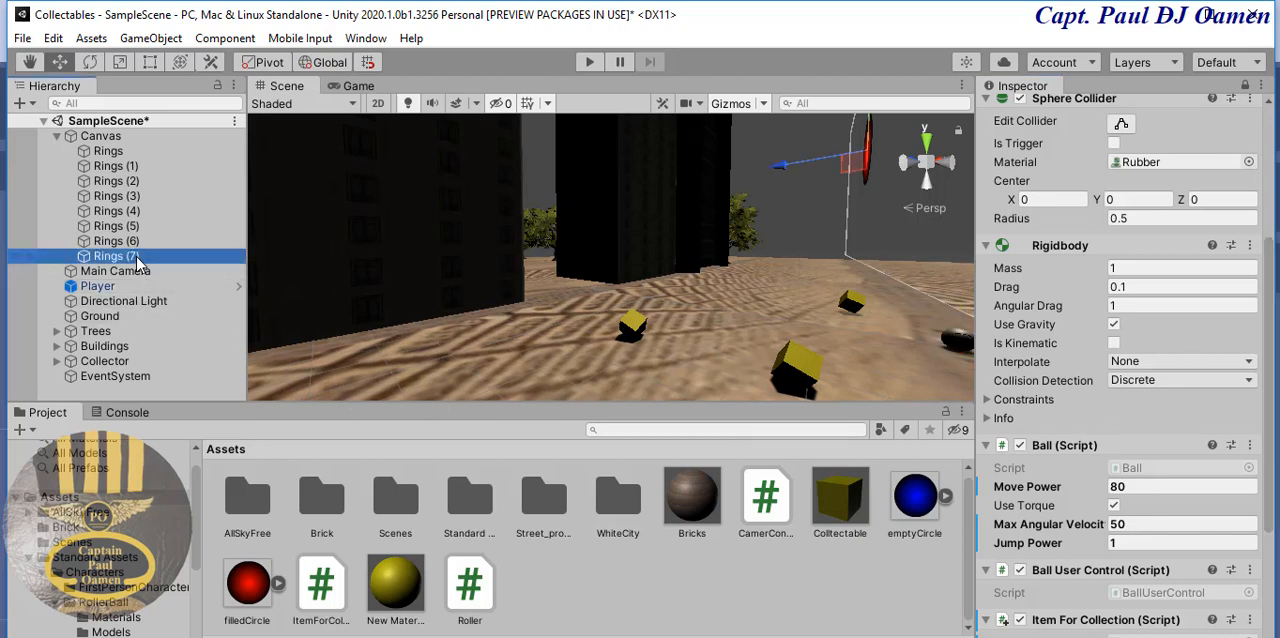
{"action": "left_click", "coordinate": [127, 154], "text": "shift"}
{"action": "mouse_move", "coordinate": [136, 218]}
{"action": "left_mouse_down"}
{"action": "mouse_move", "coordinate": [632, 460]}
{"action": "mouse_move", "coordinate": [938, 543]}
{"action": "mouse_move", "coordinate": [1096, 540]}
{"action": "mouse_move", "coordinate": [124, 198]}
{"action": "left_mouse_up"}
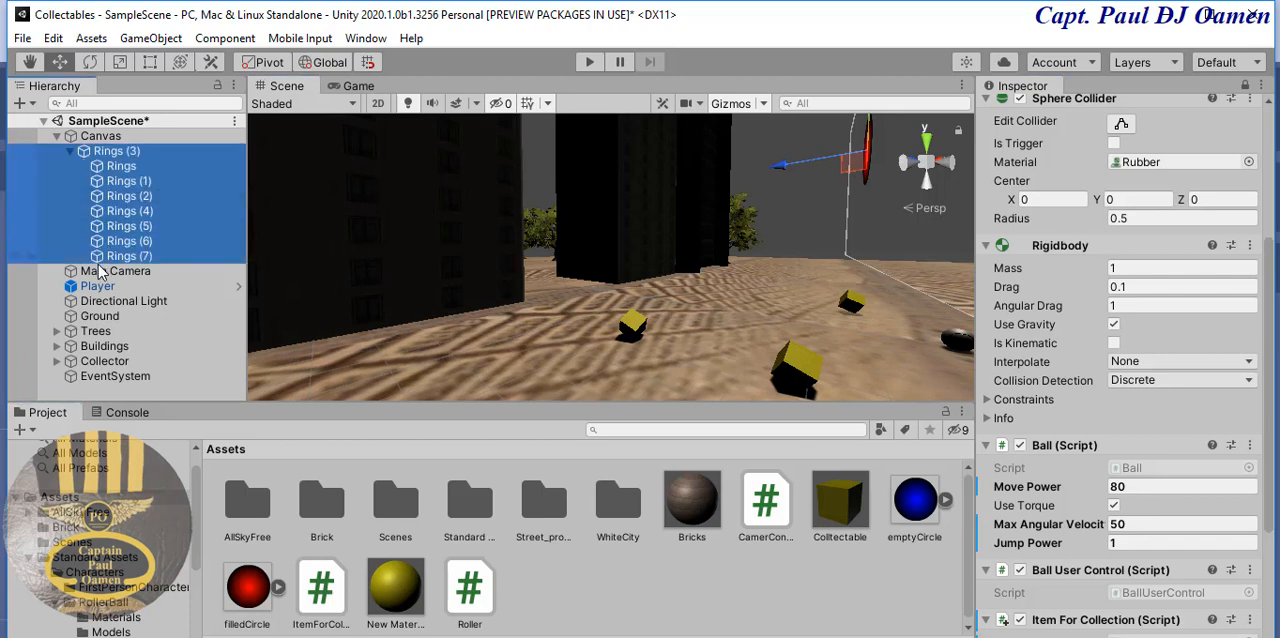
- Assign all eight Rings images, from Rings to Rings (7), to the Cycles array of the Player's Item For Collection script
{"action": "left_click", "coordinate": [97, 287]}
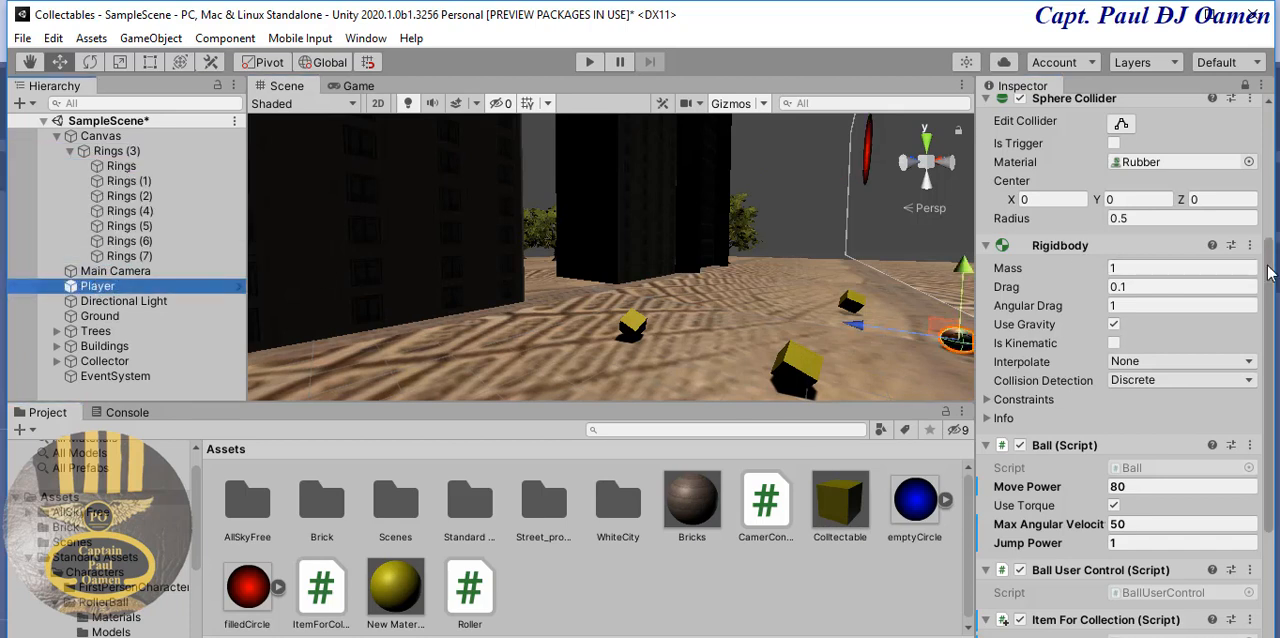
{"action": "scroll", "coordinate": [1273, 305], "scroll_direction": "down", "scroll_amount": 2}
{"action": "scroll", "coordinate": [1273, 305], "scroll_direction": "down", "scroll_amount": 5}
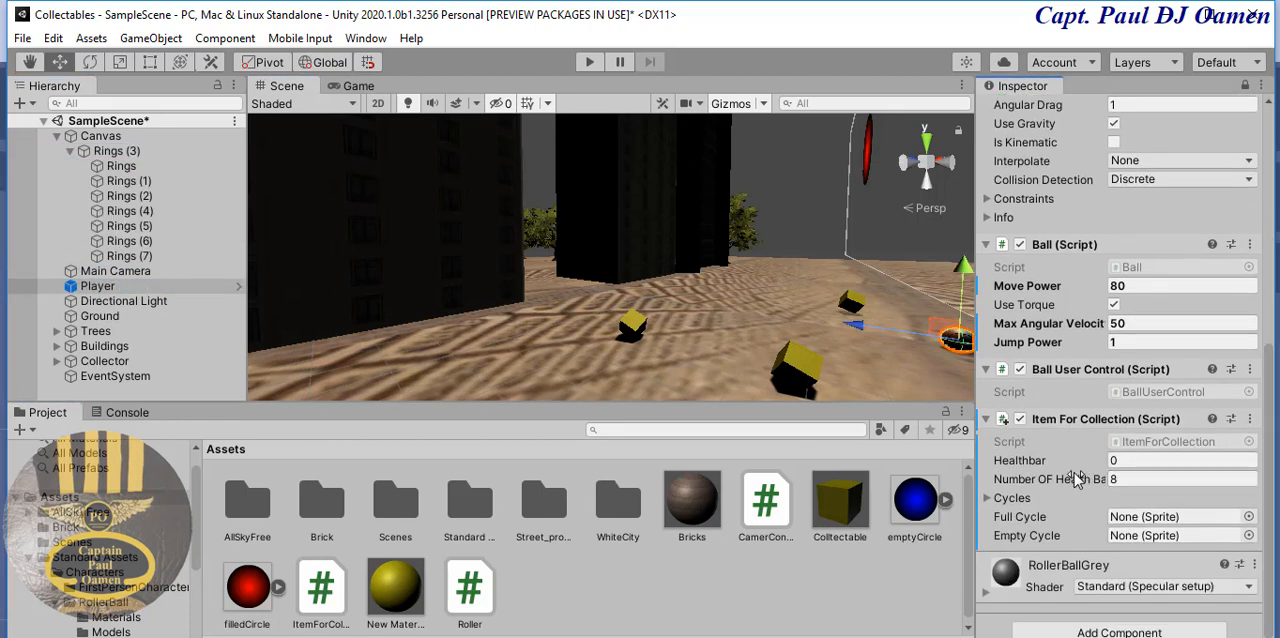
{"action": "left_click", "coordinate": [155, 256]}
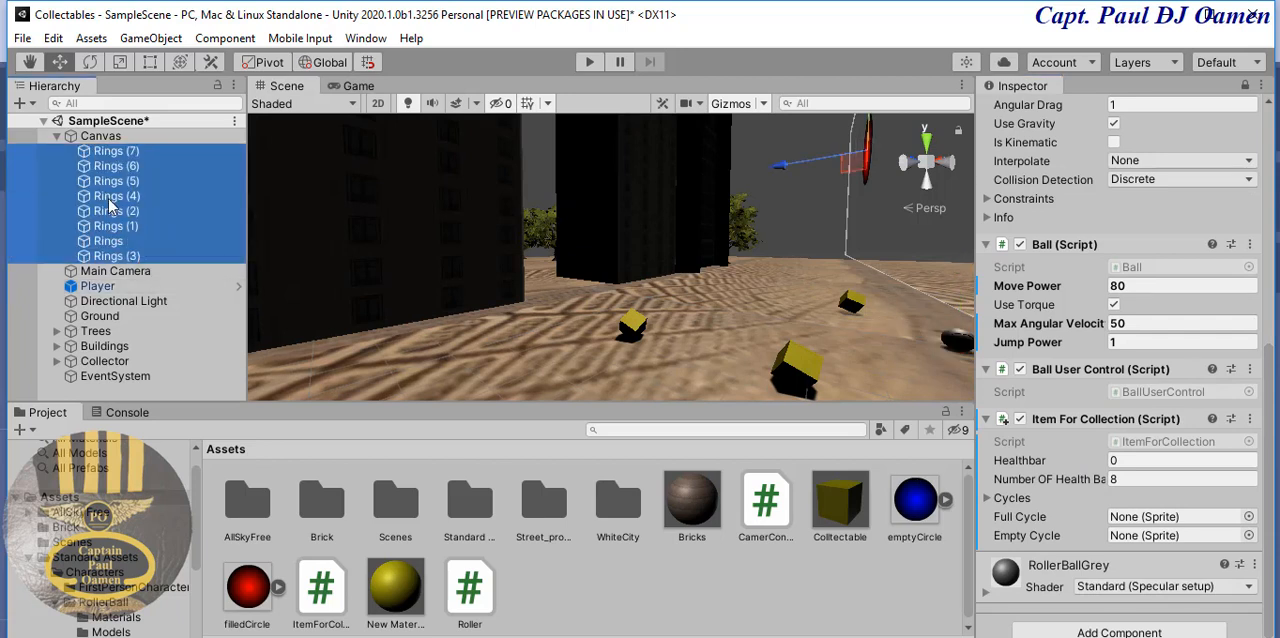
{"action": "left_click_drag", "start_coordinate": [110, 205], "coordinate": [1025, 518]}
{"action": "scroll", "coordinate": [1271, 526], "scroll_direction": "down", "scroll_amount": 4}
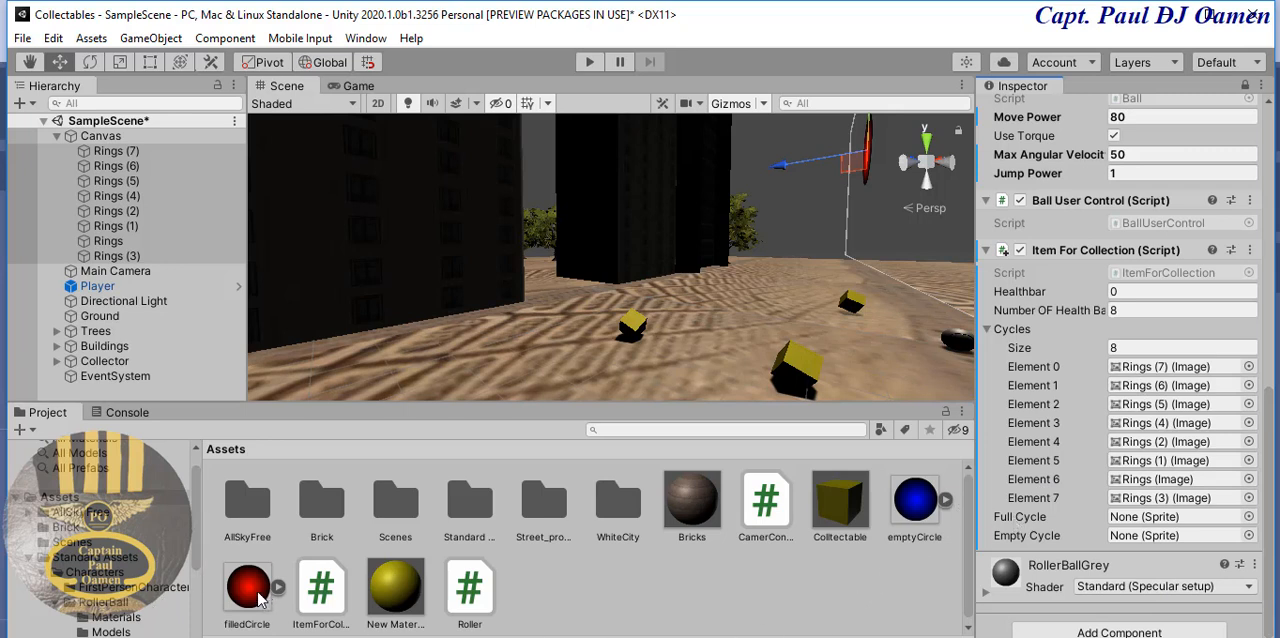
- Assign the filledCircle sprite to Full Cycle and the emptyCircle sprite to Empty Cycle in the Item For Collection script
{"action": "left_click_drag", "start_coordinate": [258, 597], "coordinate": [1140, 520]}
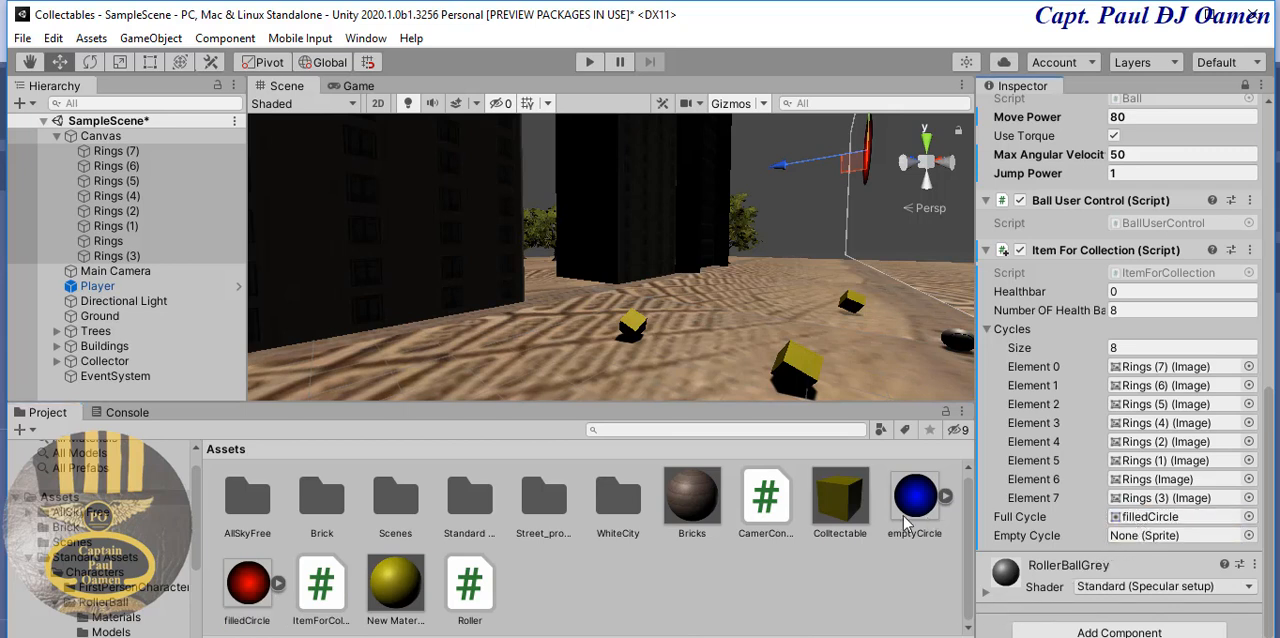
{"action": "left_click_drag", "start_coordinate": [910, 513], "coordinate": [1155, 545]}
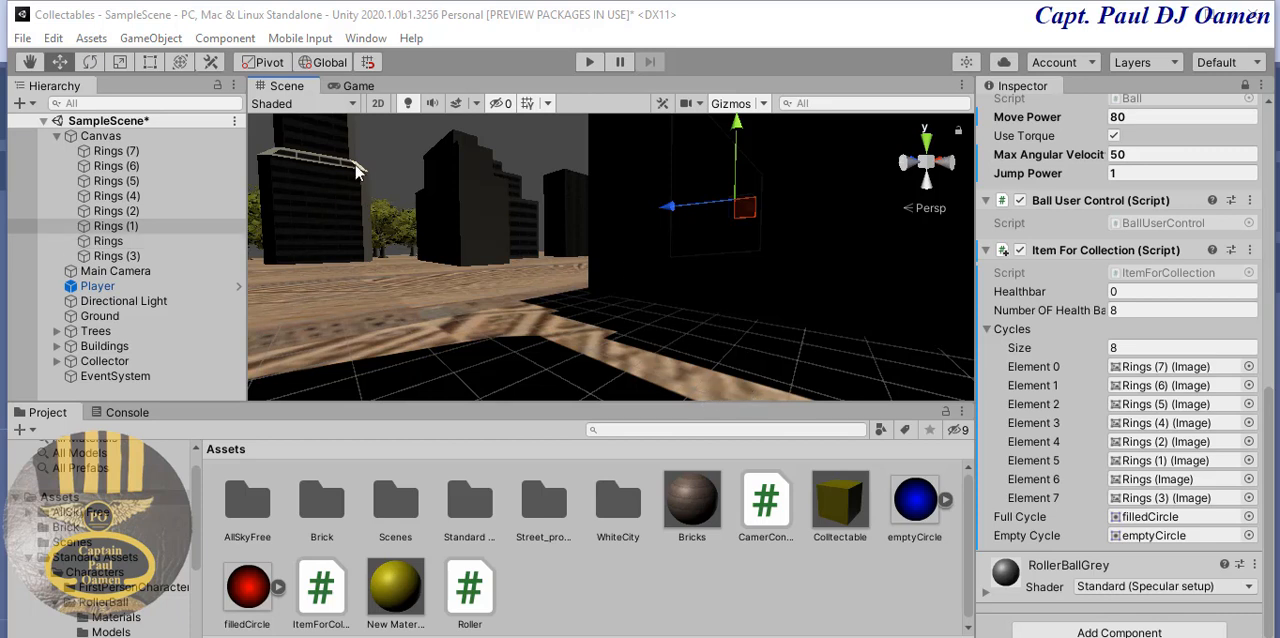
- Switch the Scene view to 2D and move the Rings image to just above the canvas's upper-left corner
{"action": "left_click", "coordinate": [110, 151]}
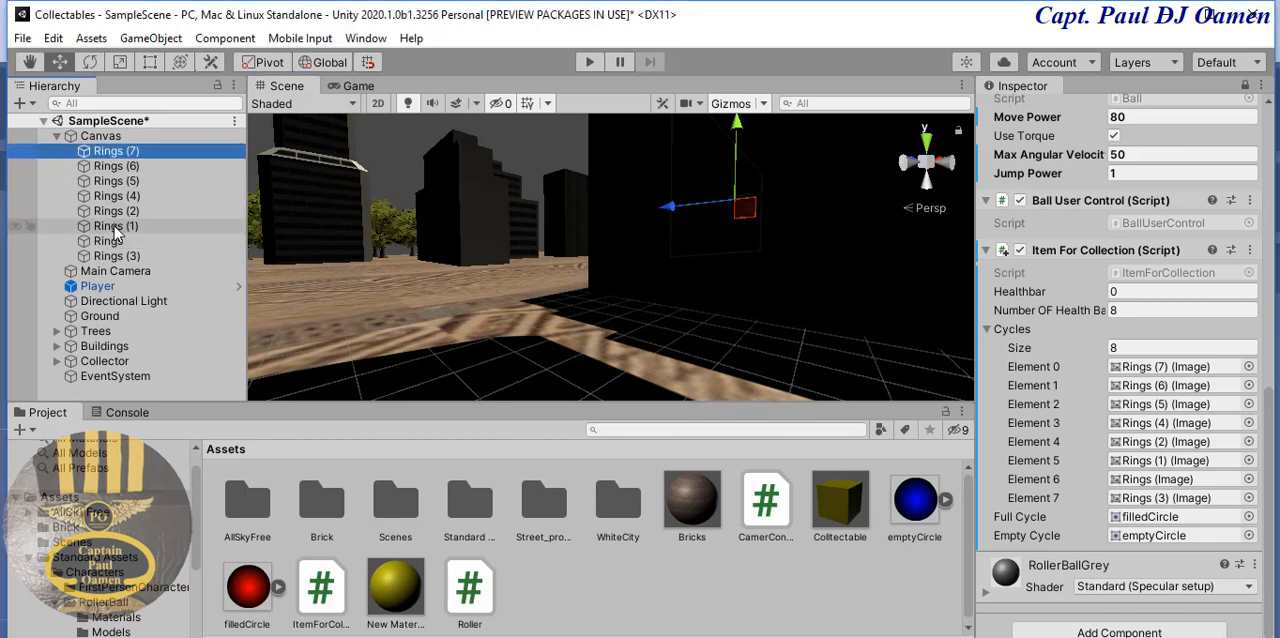
{"action": "left_click", "coordinate": [119, 242]}
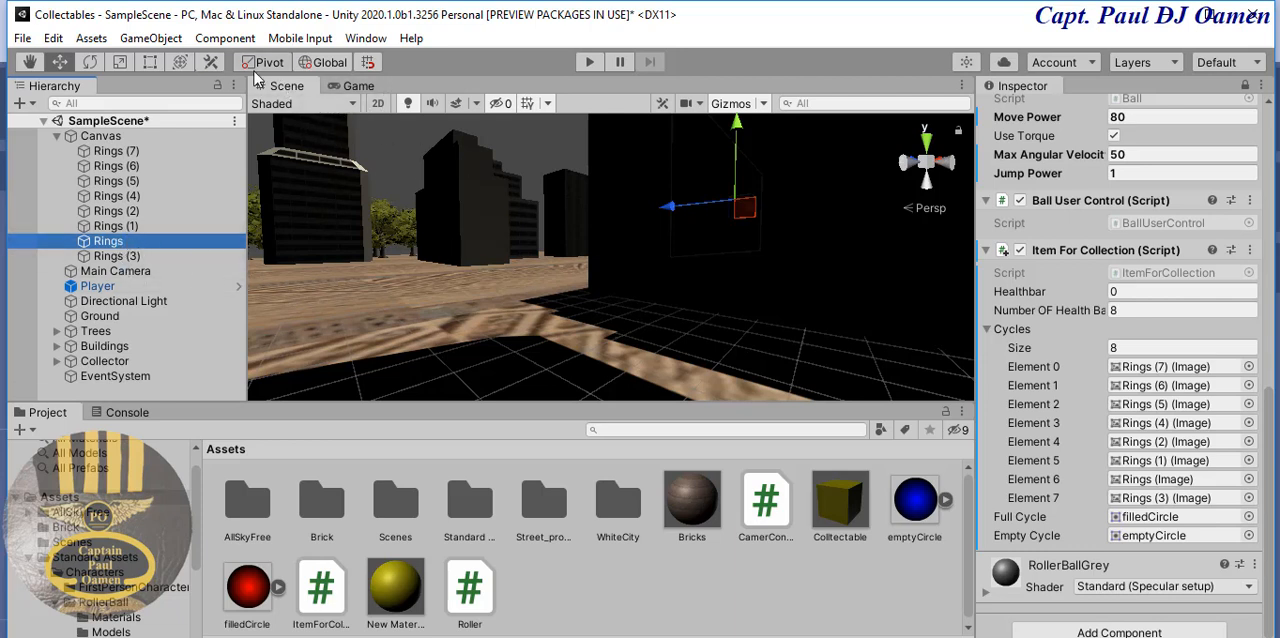
{"action": "left_click", "coordinate": [378, 104]}
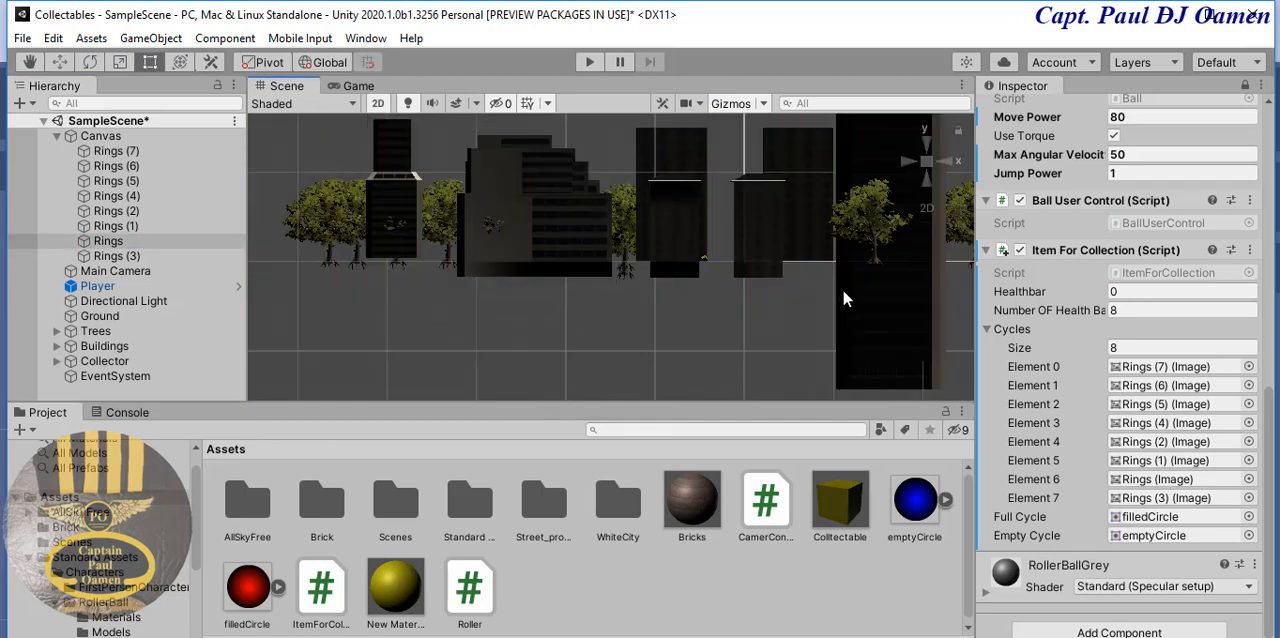
{"action": "scroll", "coordinate": [750, 276], "scroll_direction": "down", "scroll_amount": 5}
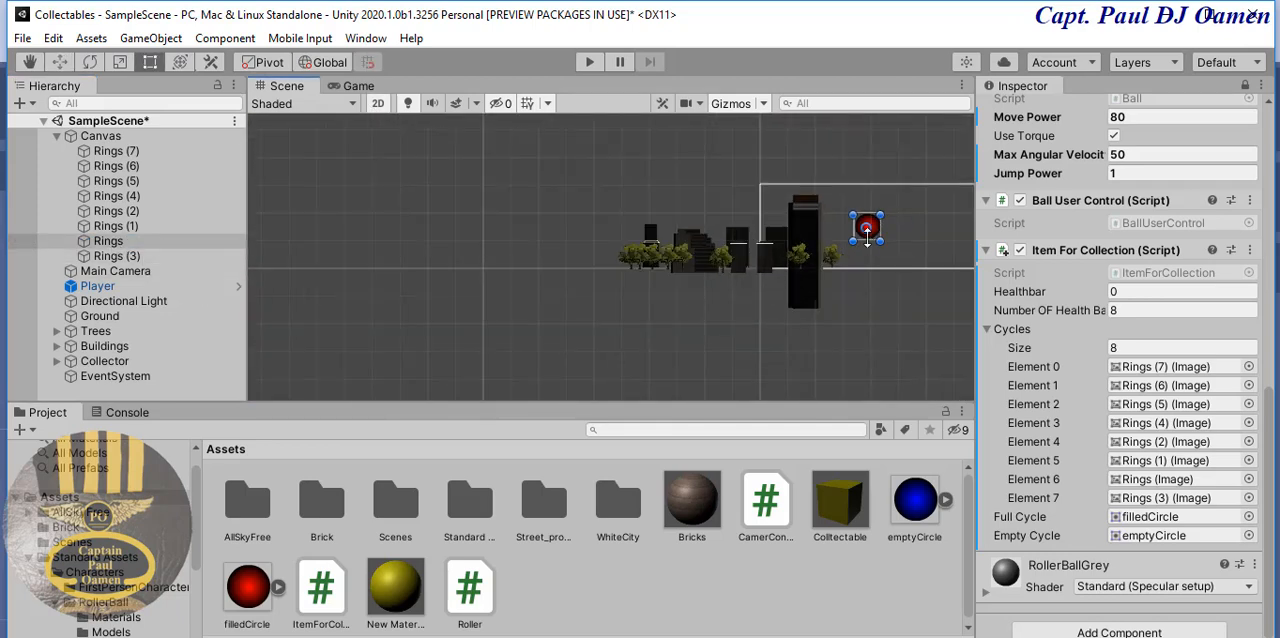
{"action": "middle_click_drag", "start_coordinate": [882, 283], "coordinate": [669, 314]}
{"action": "left_click_drag", "start_coordinate": [640, 272], "coordinate": [560, 212]}
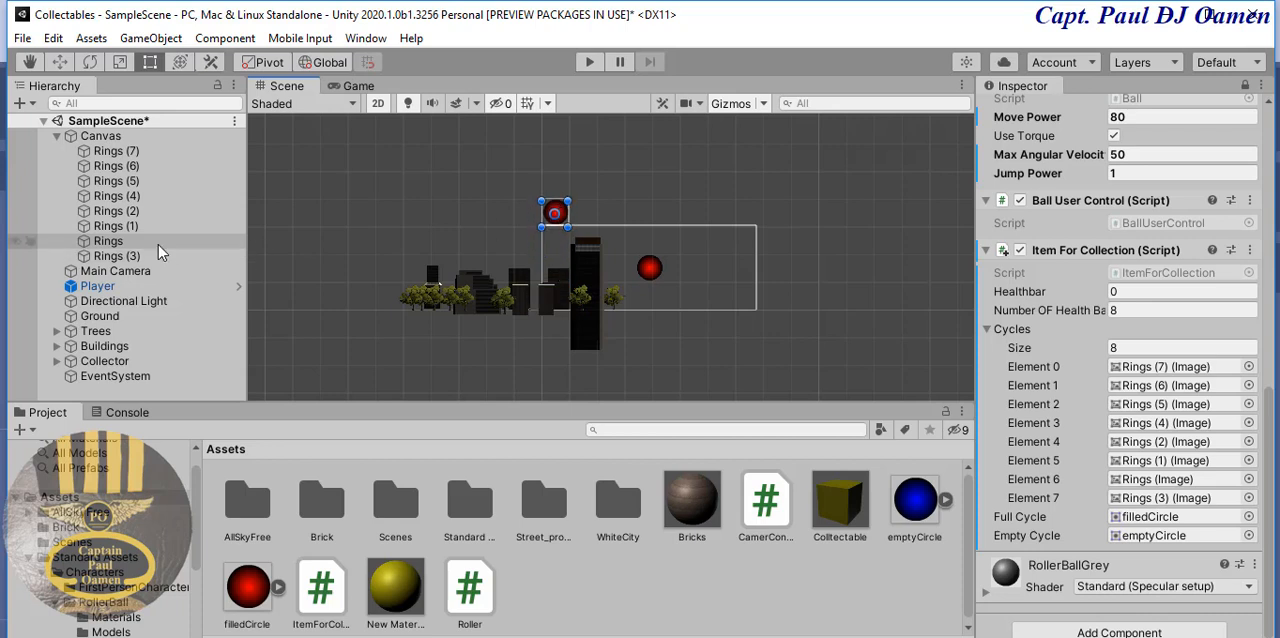
- Move the Rings (1) image directly beside the Rings image in the row above the canvas
{"action": "left_click", "coordinate": [133, 226]}
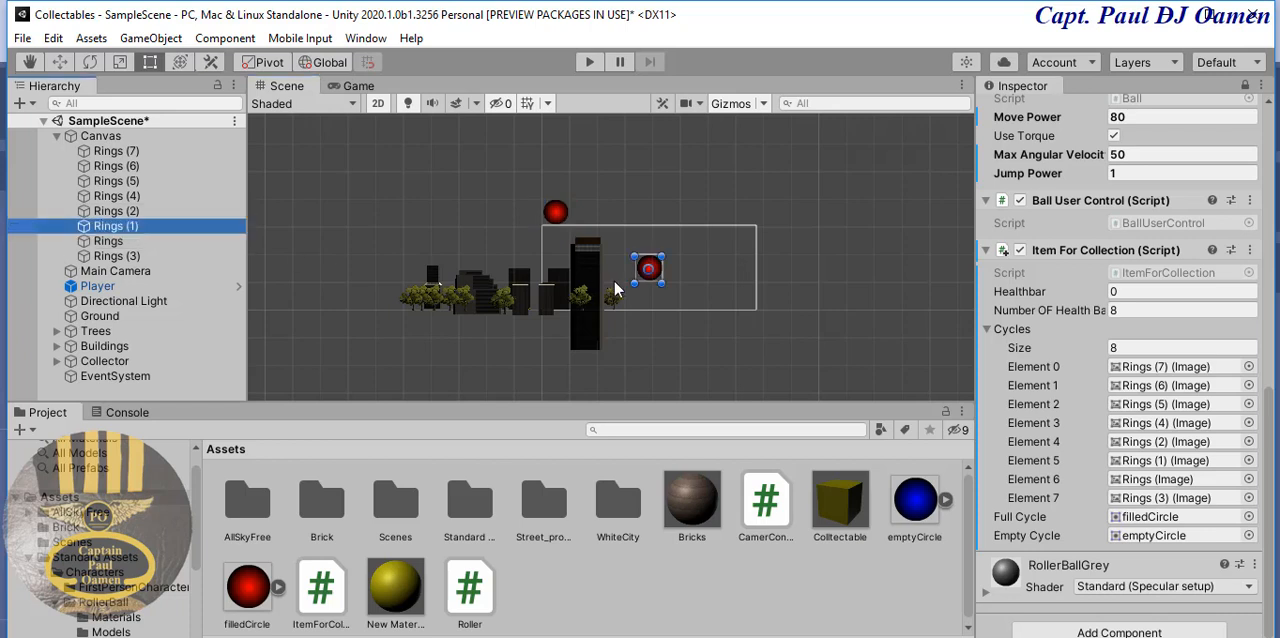
{"action": "left_click_drag", "start_coordinate": [646, 268], "coordinate": [585, 219]}
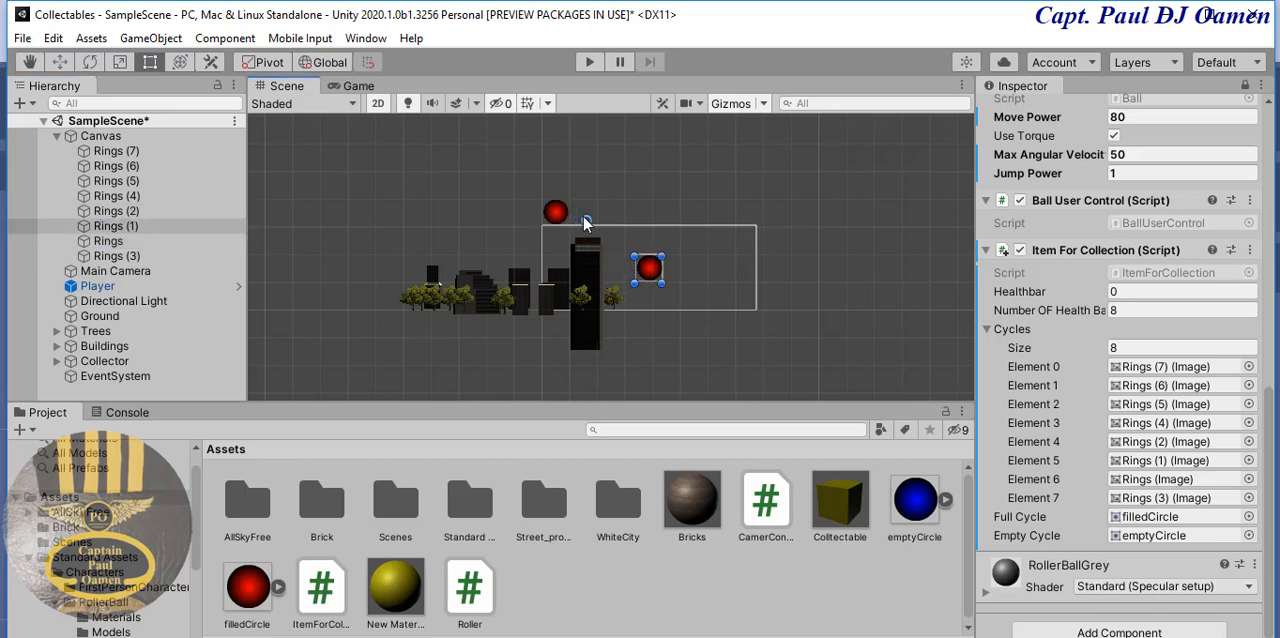
{"action": "left_click", "coordinate": [655, 268]}
{"action": "left_click_drag", "start_coordinate": [655, 268], "coordinate": [590, 208]}
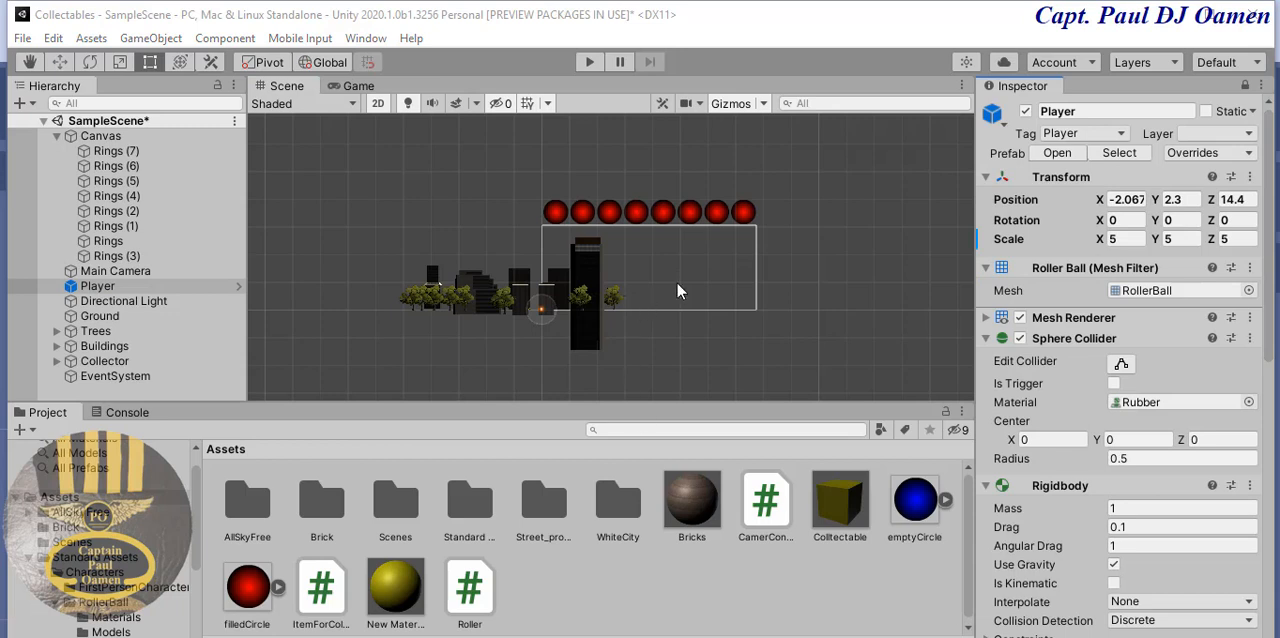
- Select the Player object and unlock the Inspector
{"action": "left_click", "coordinate": [743, 211]}
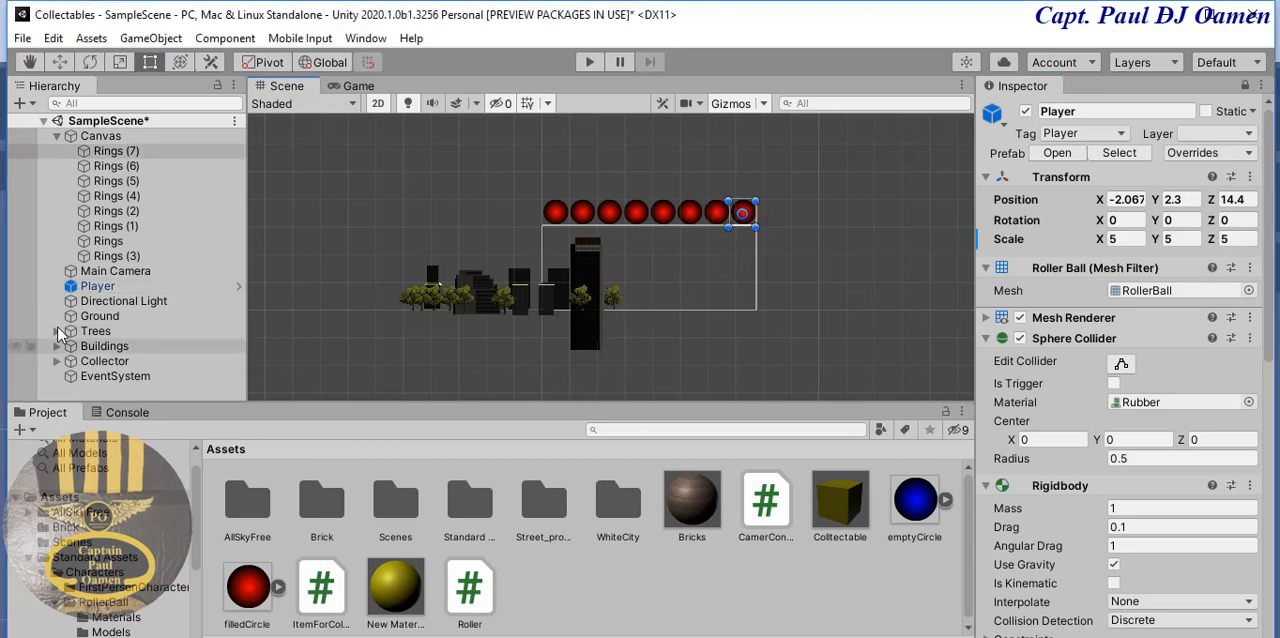
{"action": "left_click", "coordinate": [98, 286]}
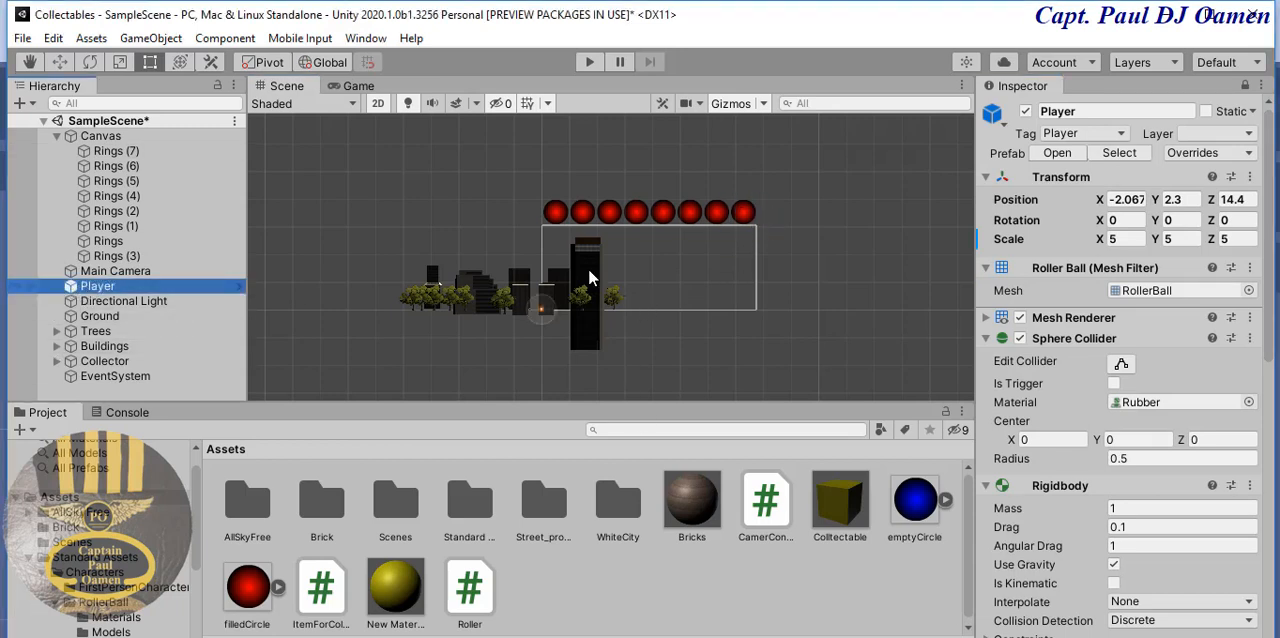
{"action": "left_click", "coordinate": [1246, 87]}
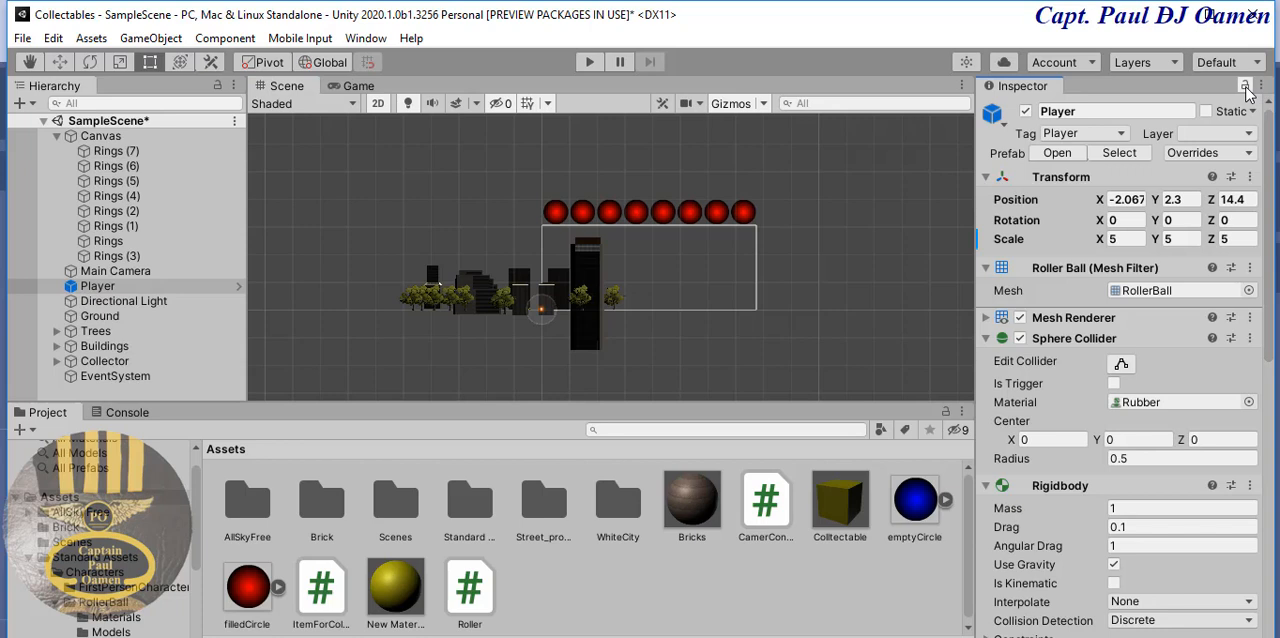
- Select all eight Rings images and set their width and height to 25
{"action": "left_click", "coordinate": [743, 211]}
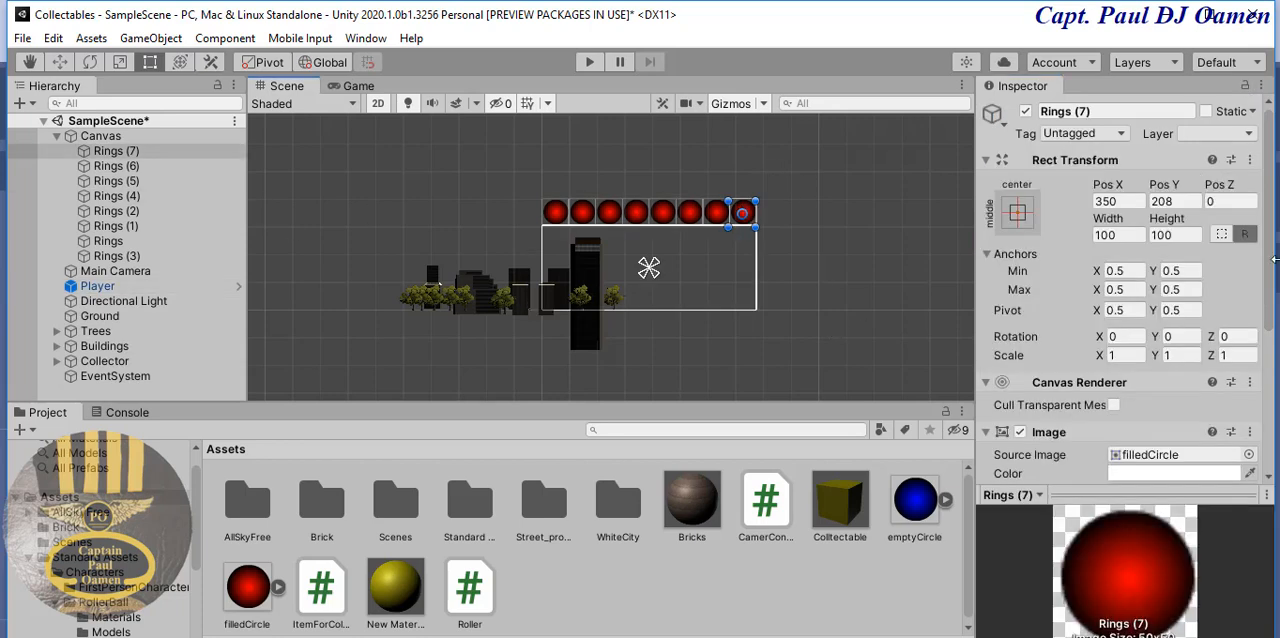
{"action": "left_click", "coordinate": [110, 151]}
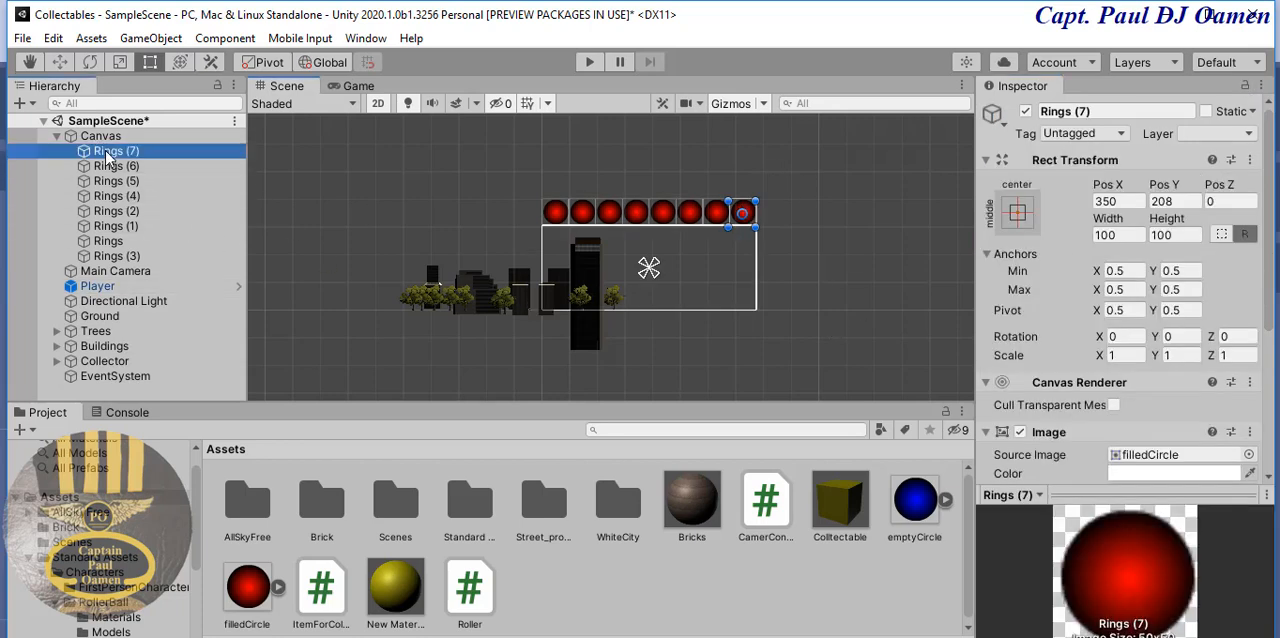
{"action": "left_click", "coordinate": [116, 256], "text": "shift"}
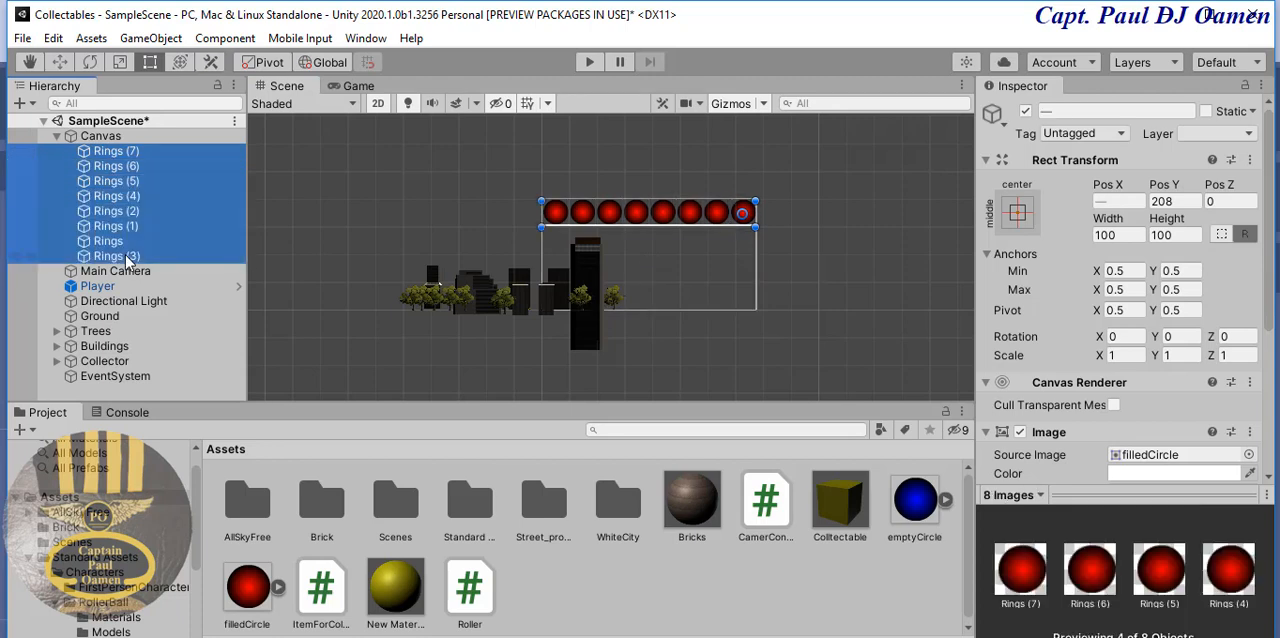
{"action": "left_click", "coordinate": [1113, 238]}
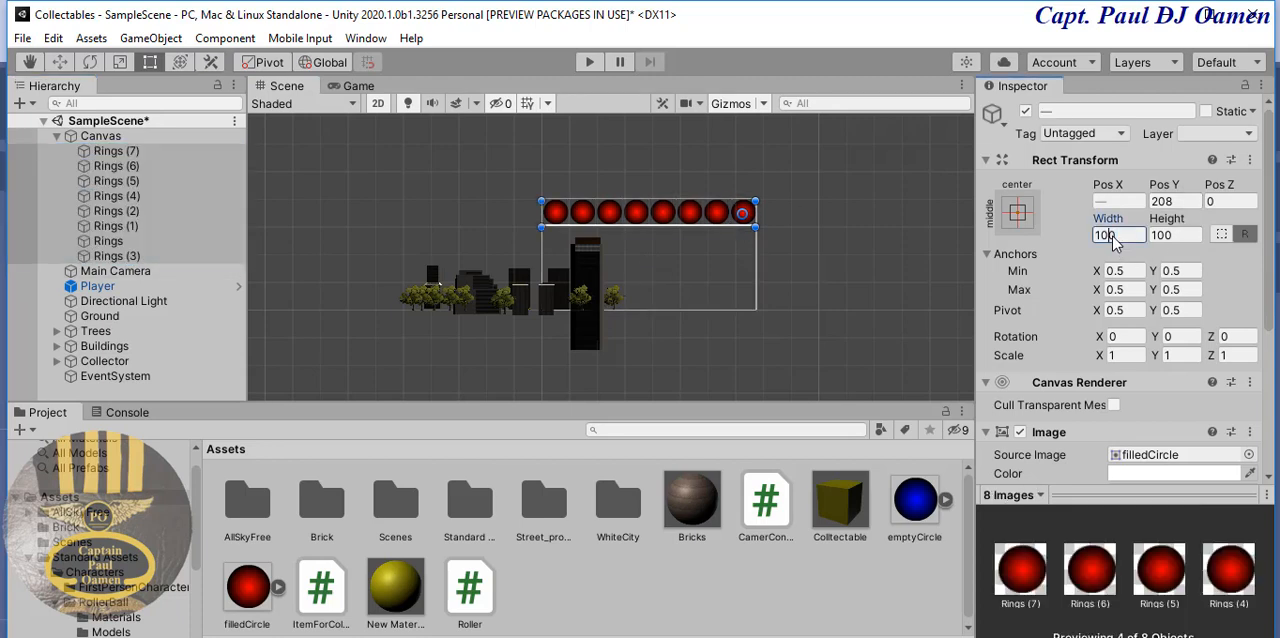
{"action": "type", "text": "25"}
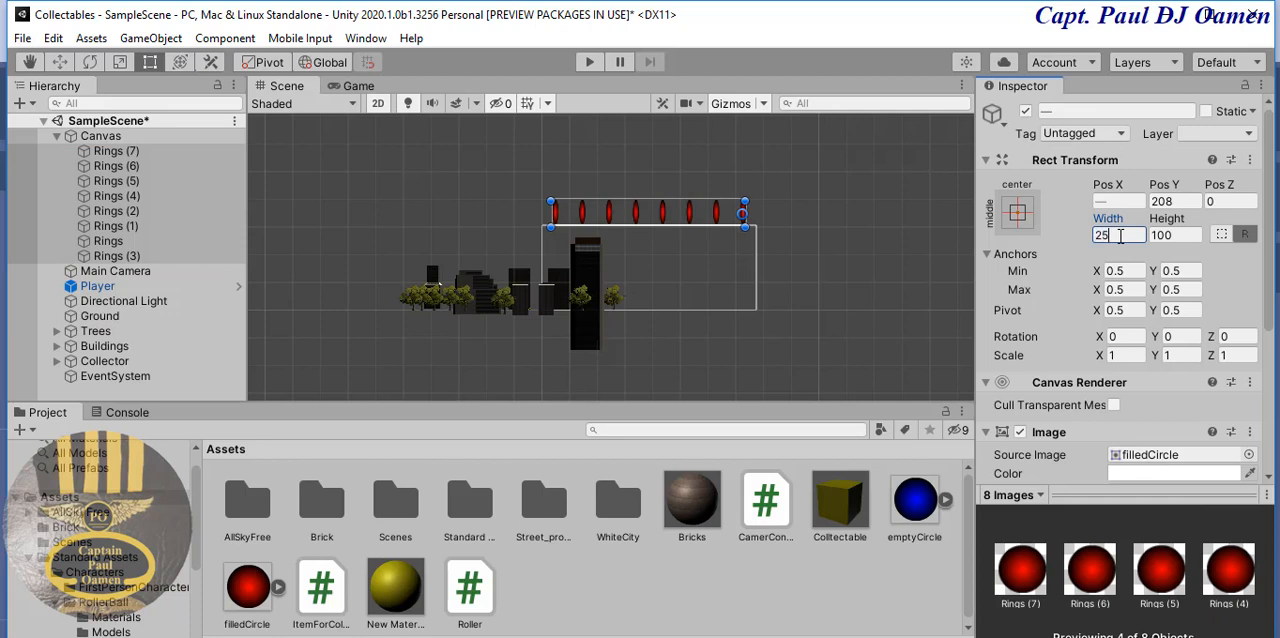
{"action": "left_click", "coordinate": [1166, 235]}
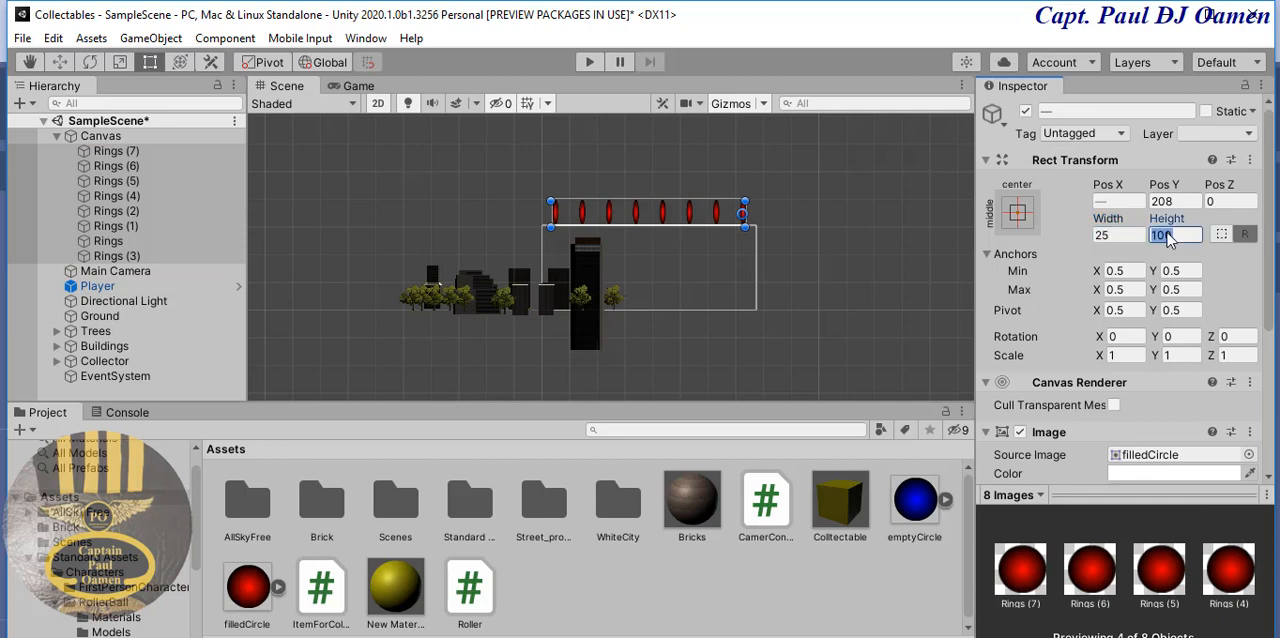
{"action": "type", "text": "25"}
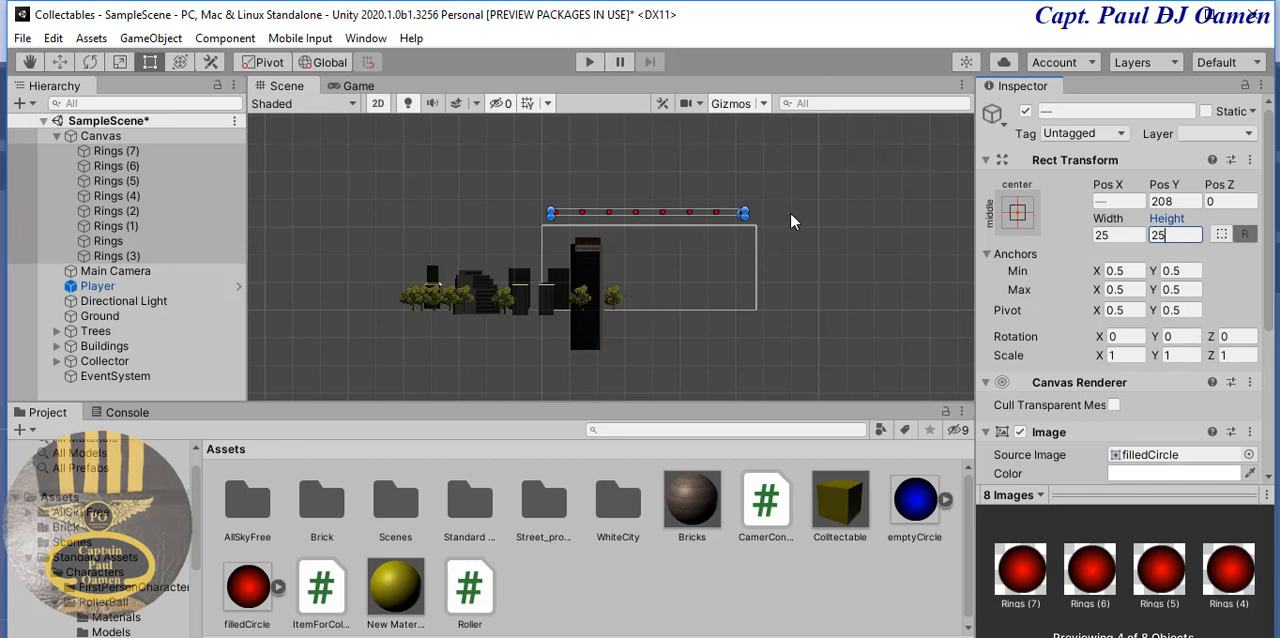
- Close the gaps between the resized Rings images, moving Rings (1) and Rings (3) into a tight row above the canvas
{"action": "scroll", "coordinate": [790, 221], "scroll_direction": "up", "scroll_amount": 5}
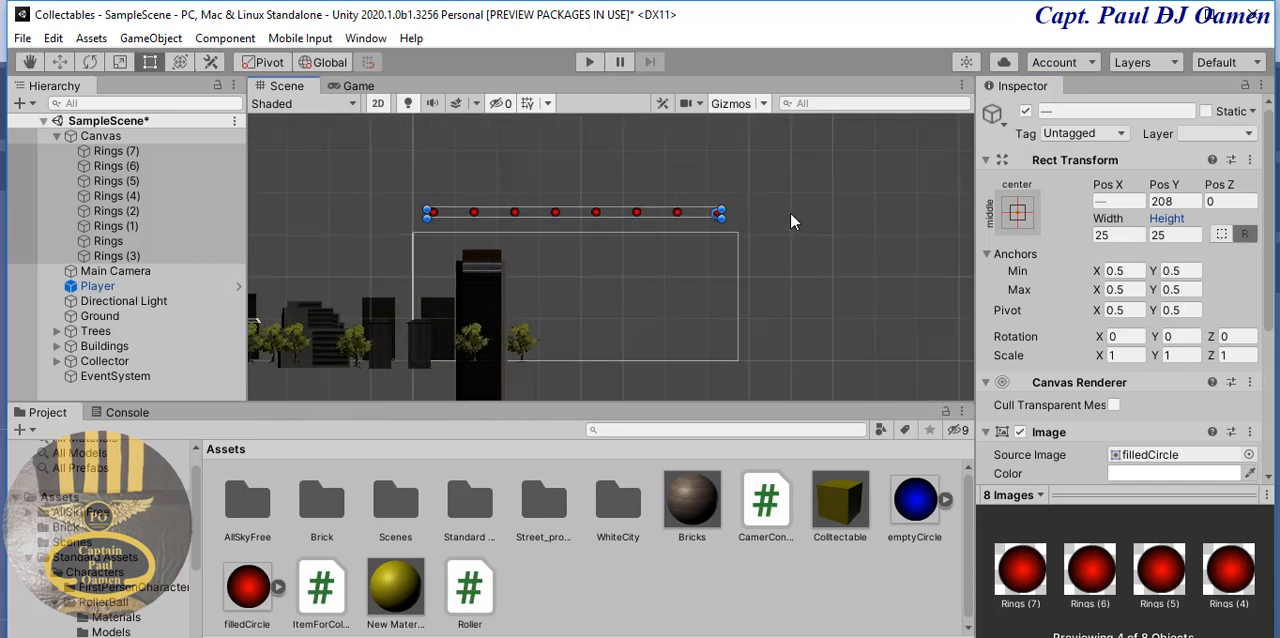
{"action": "scroll", "coordinate": [790, 221], "scroll_direction": "up", "scroll_amount": 3}
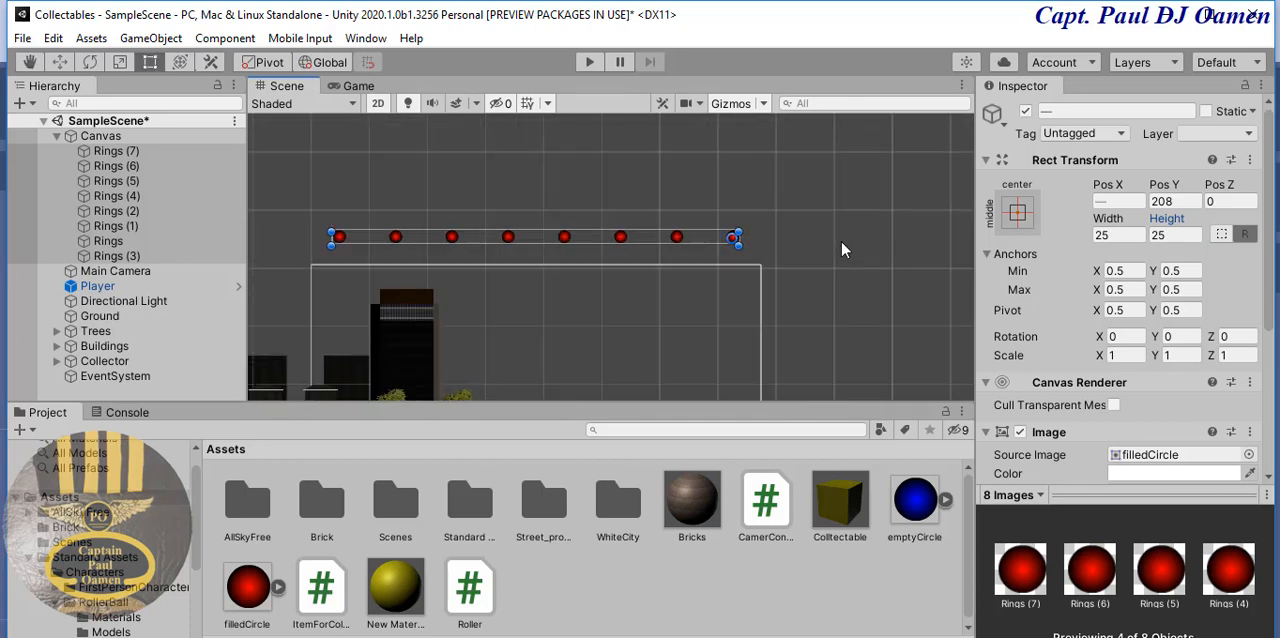
{"action": "scroll", "coordinate": [841, 243], "scroll_direction": "up", "scroll_amount": 4}
{"action": "middle_click_drag", "start_coordinate": [574, 286], "coordinate": [739, 281]}
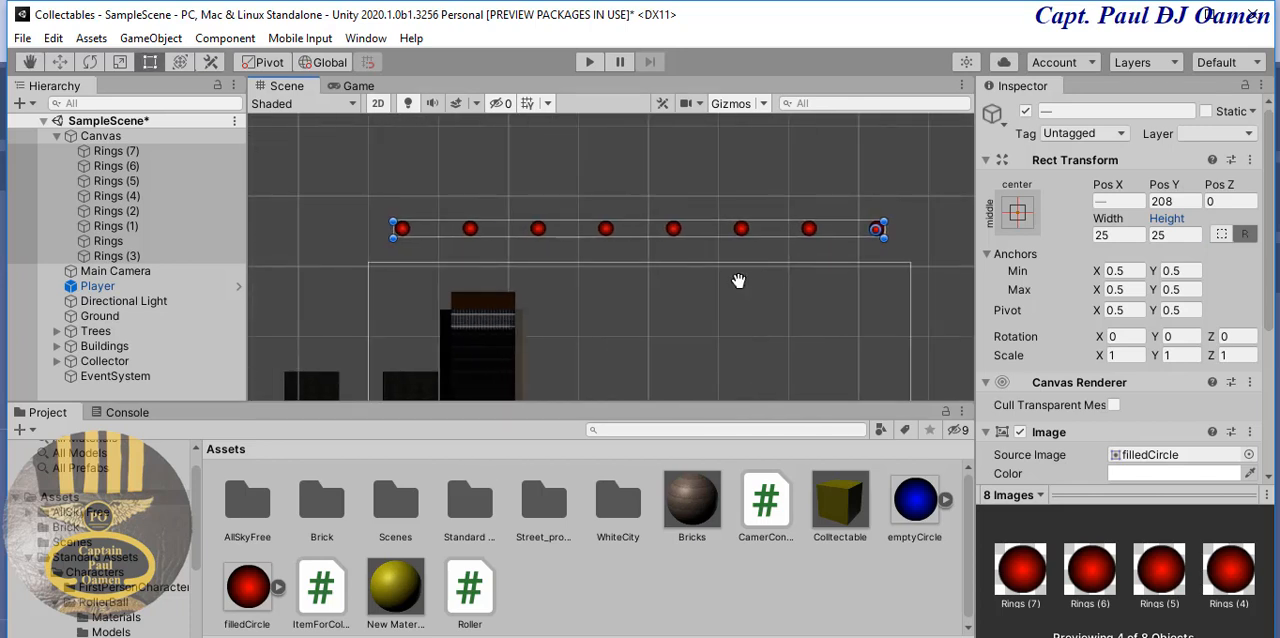
{"action": "scroll", "coordinate": [738, 279], "scroll_direction": "up", "scroll_amount": 6}
{"action": "middle_click_drag", "start_coordinate": [608, 277], "coordinate": [669, 267]}
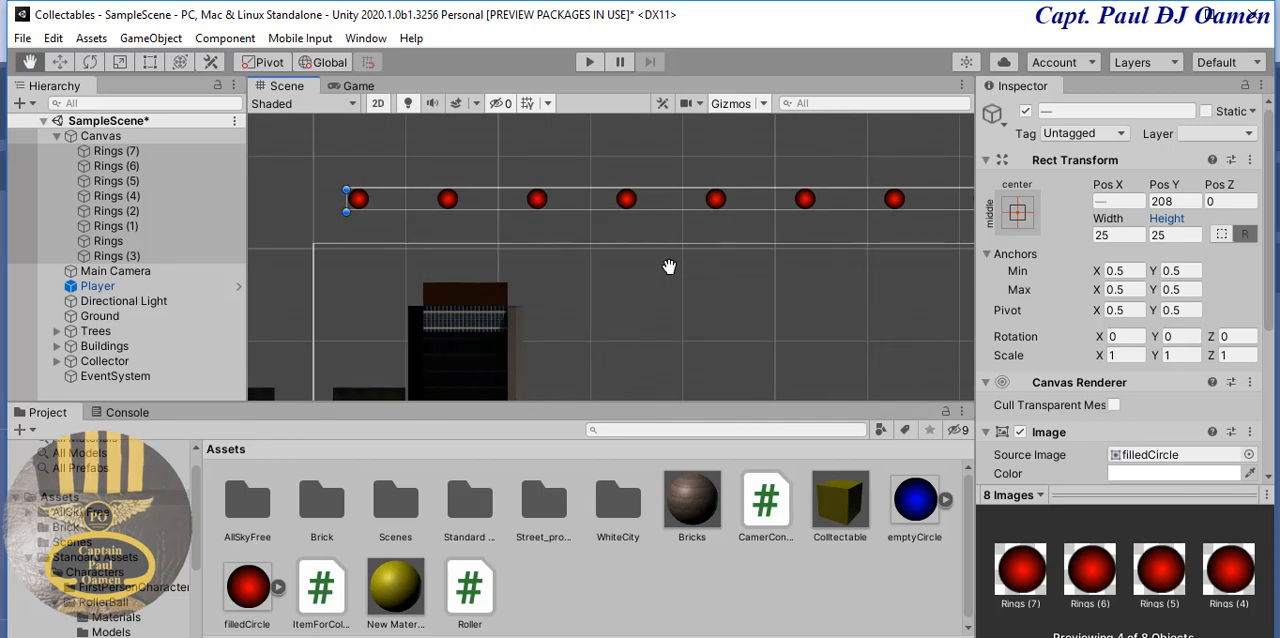
{"action": "scroll", "coordinate": [669, 267], "scroll_direction": "up", "scroll_amount": 1}
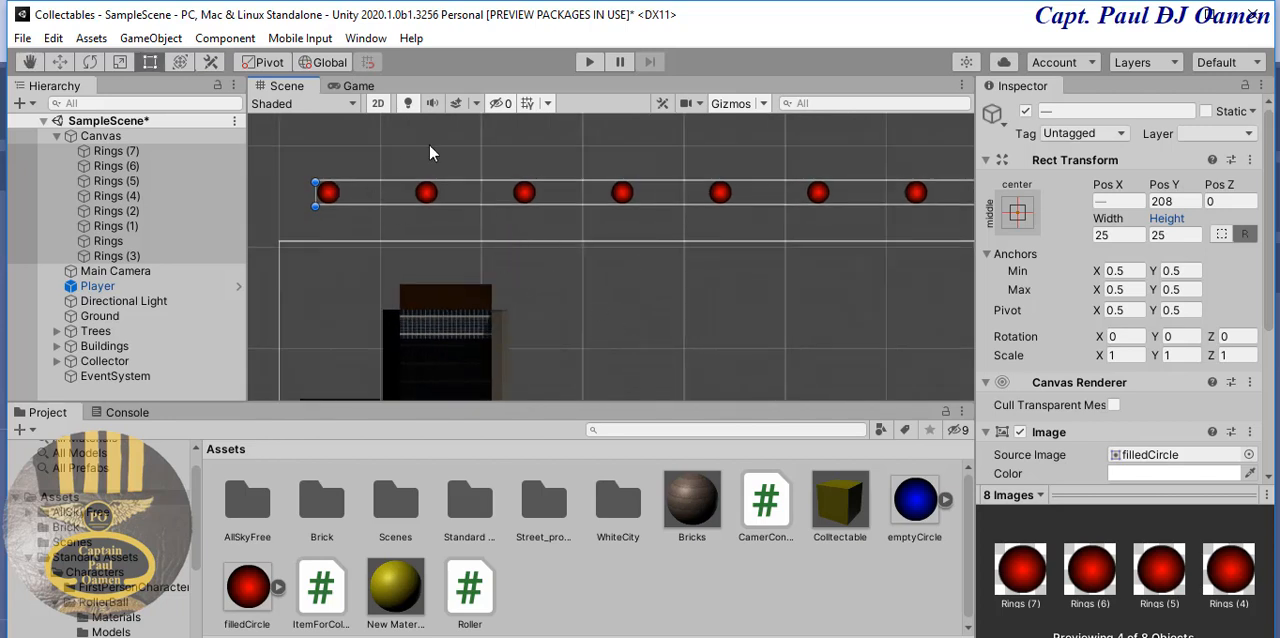
{"action": "left_click", "coordinate": [115, 241]}
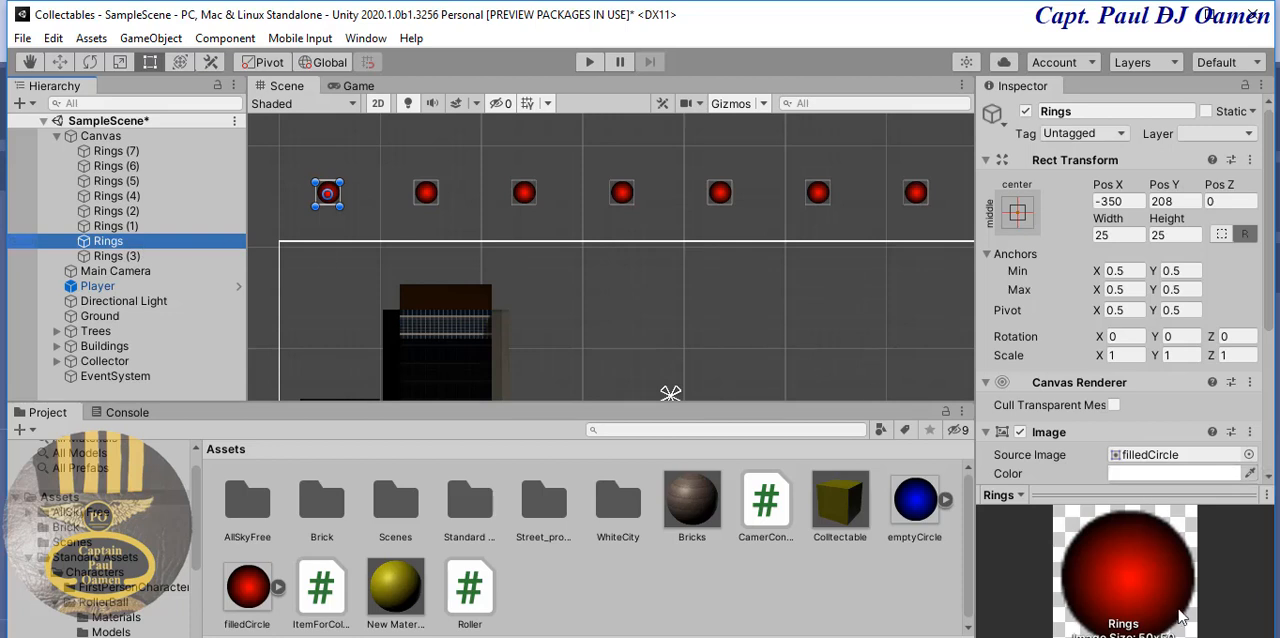
{"action": "left_click", "coordinate": [430, 196]}
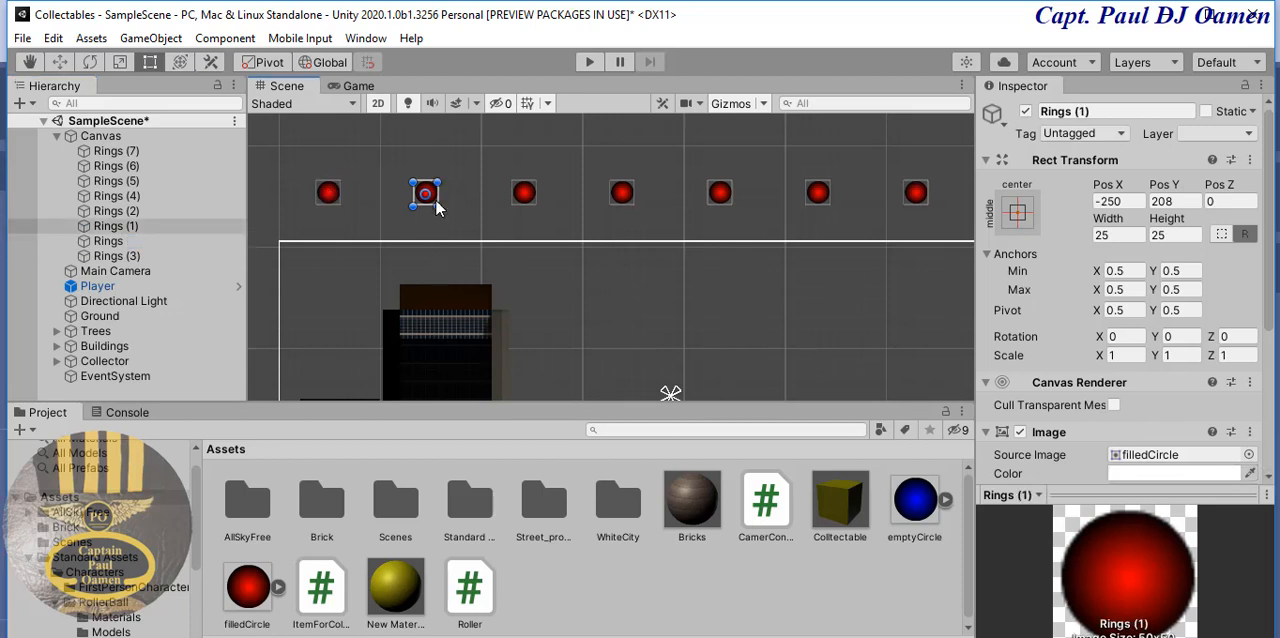
{"action": "left_click", "coordinate": [122, 241]}
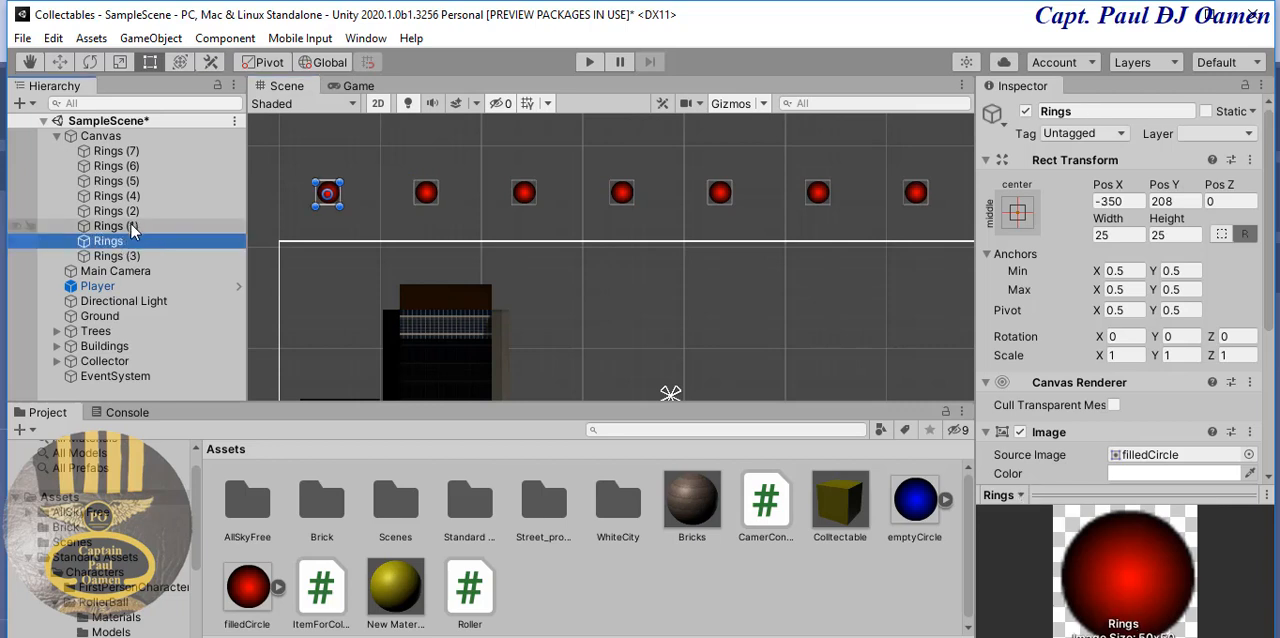
{"action": "left_click", "coordinate": [133, 228]}
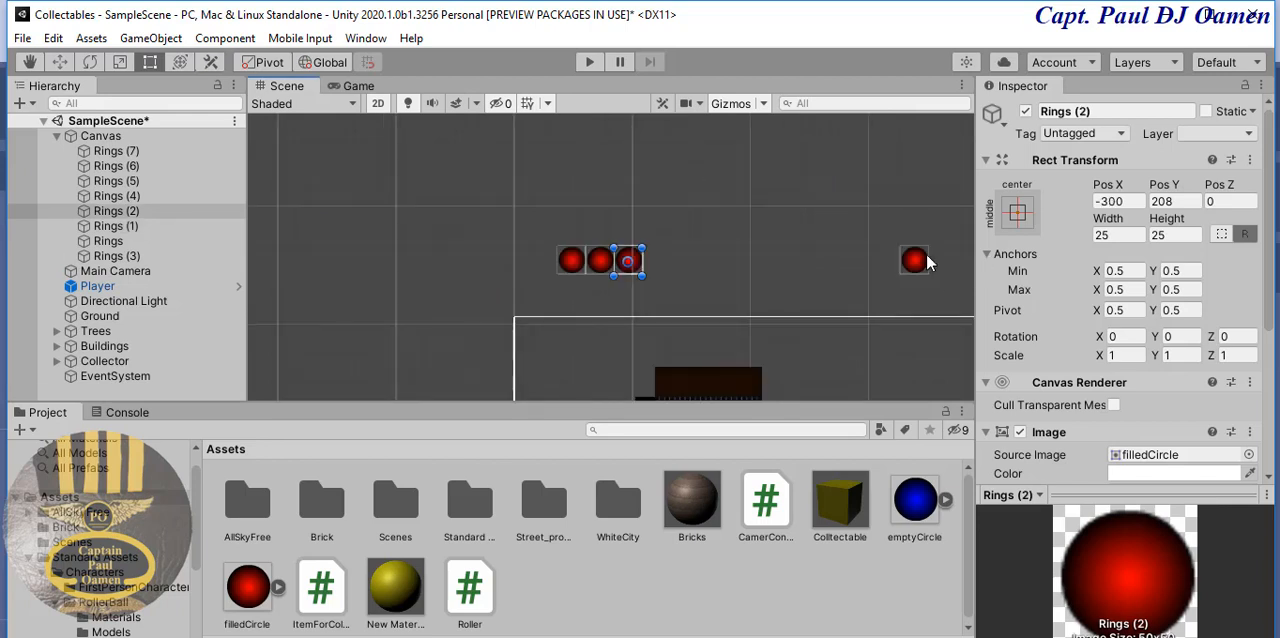
{"action": "left_click", "coordinate": [924, 263]}
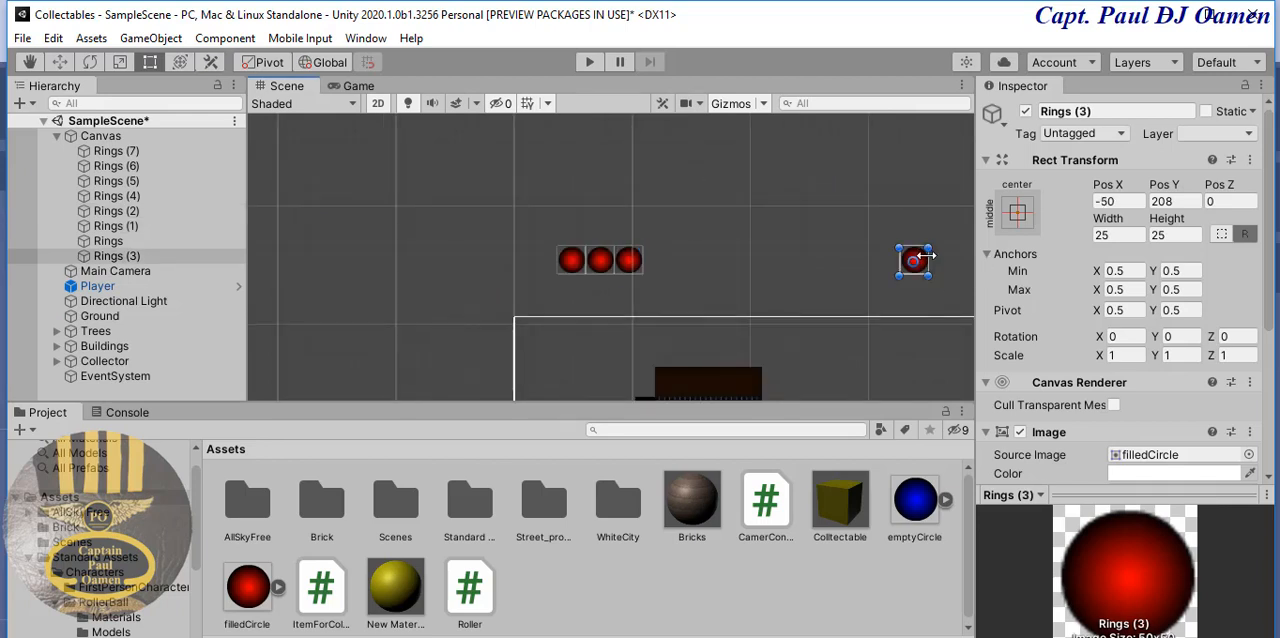
{"action": "left_click_drag", "start_coordinate": [918, 259], "coordinate": [657, 262]}
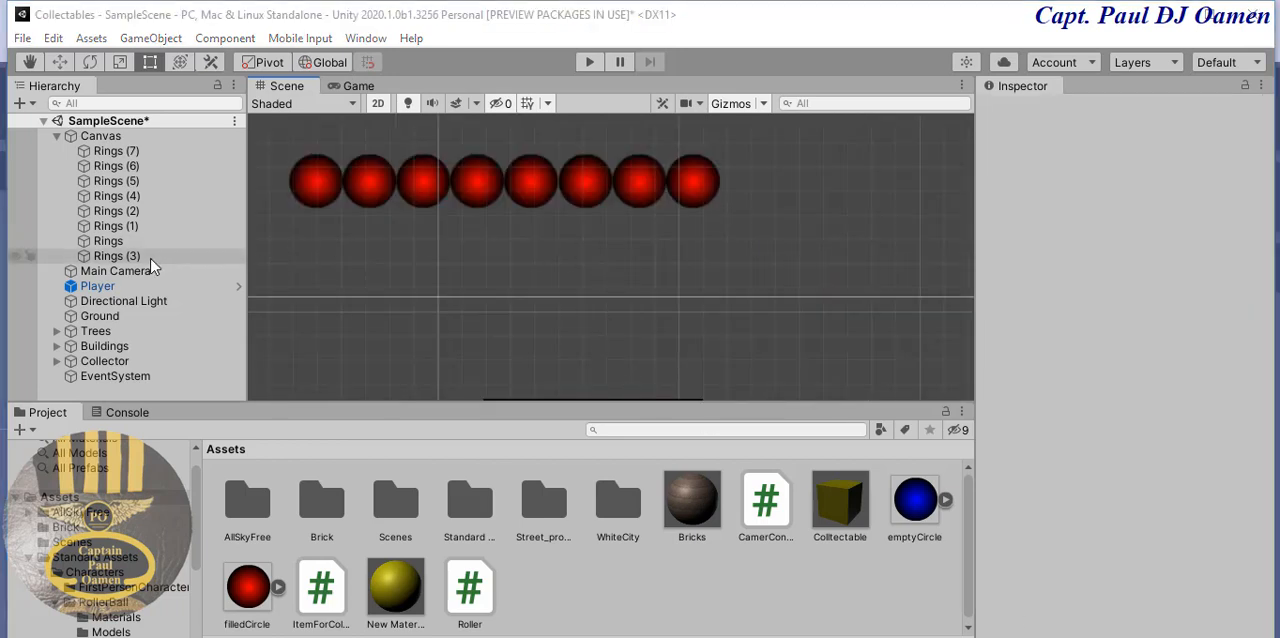
- Select all eight Rings images and move the row just inside the canvas's upper-left corner
{"action": "left_click", "coordinate": [124, 255]}
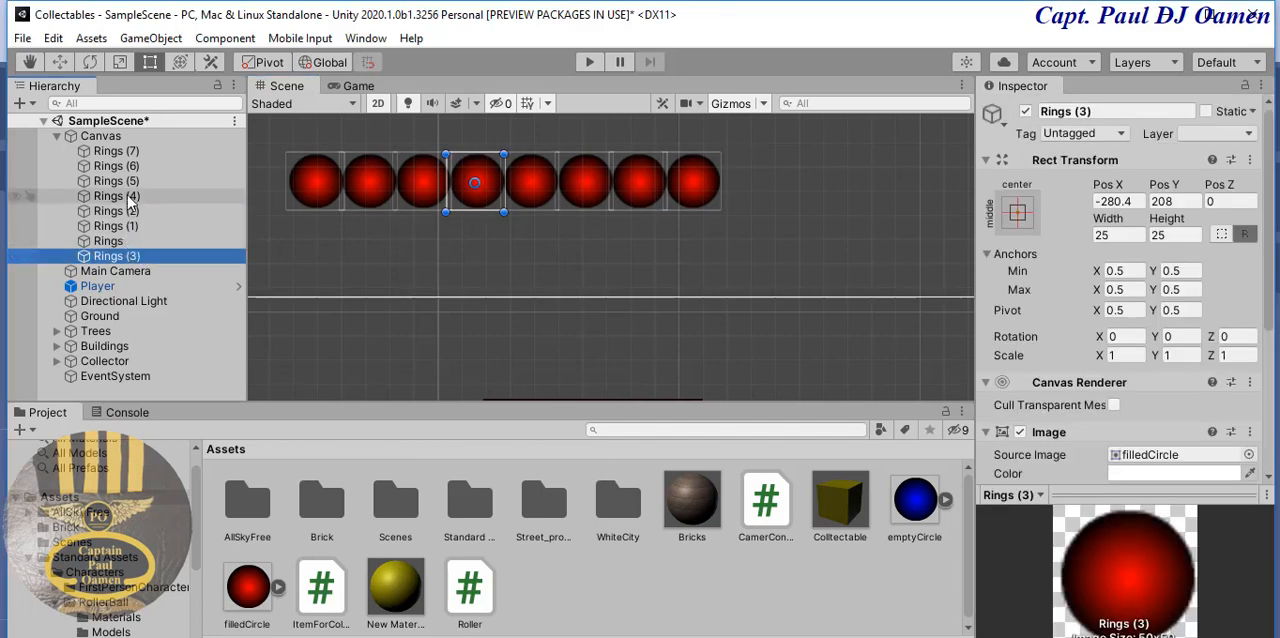
{"action": "left_click", "coordinate": [138, 152], "text": "shift"}
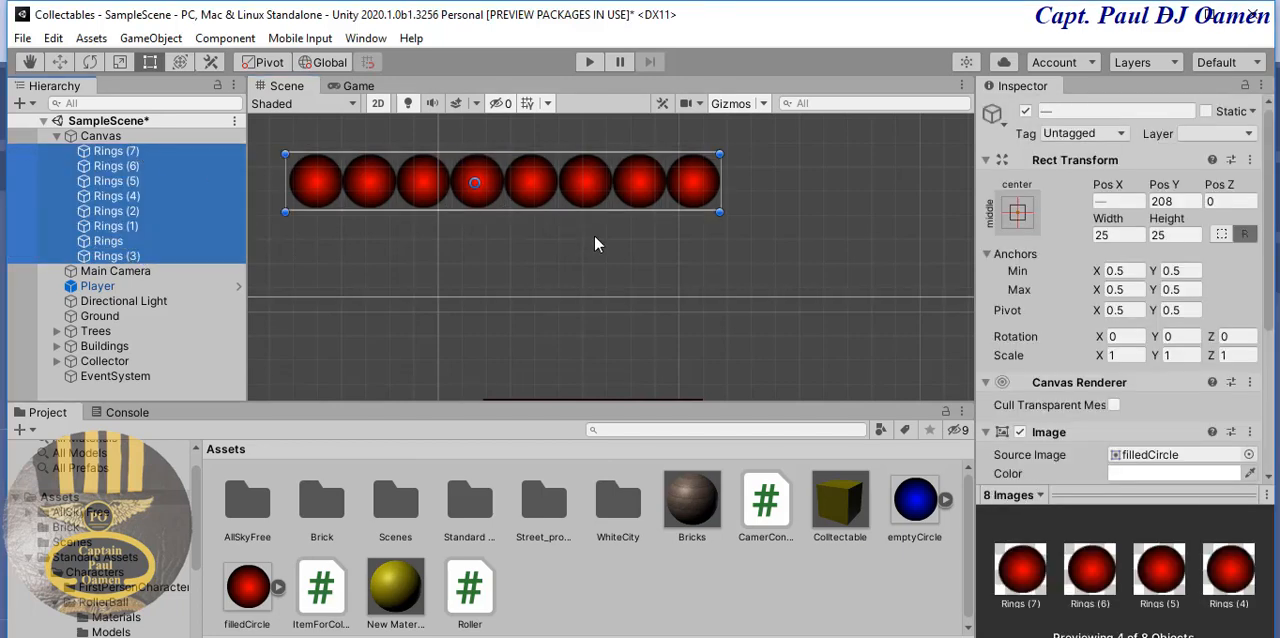
{"action": "scroll", "coordinate": [575, 247], "scroll_direction": "down", "scroll_amount": 3}
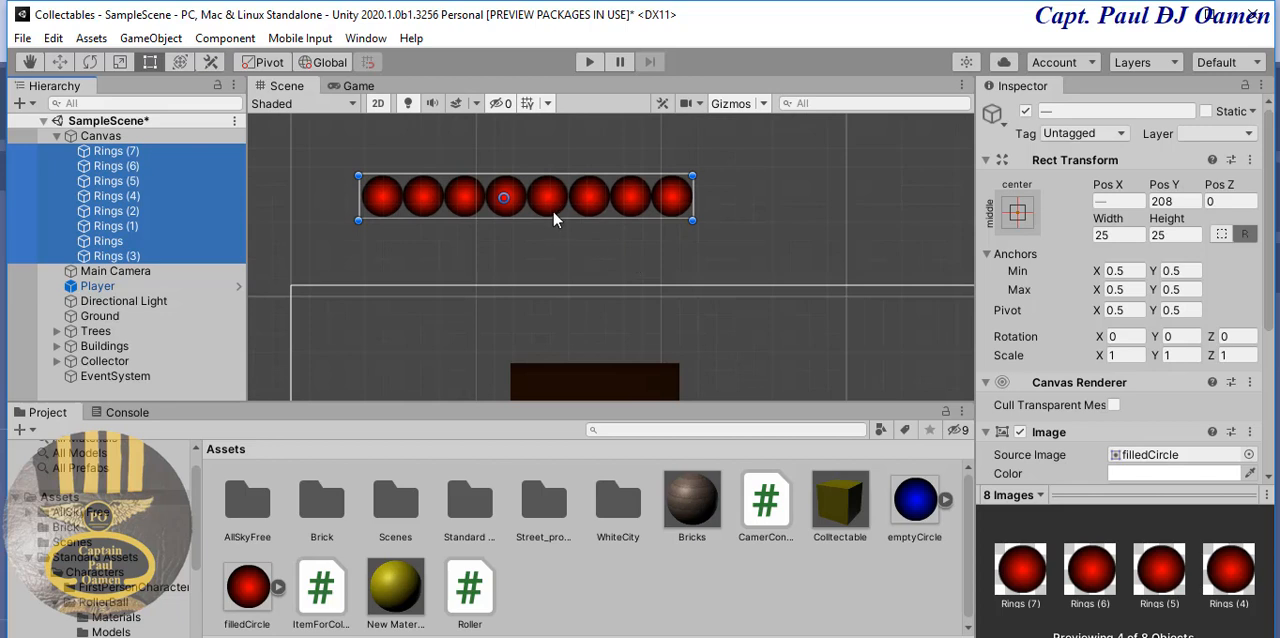
{"action": "left_click_drag", "start_coordinate": [559, 213], "coordinate": [489, 345]}
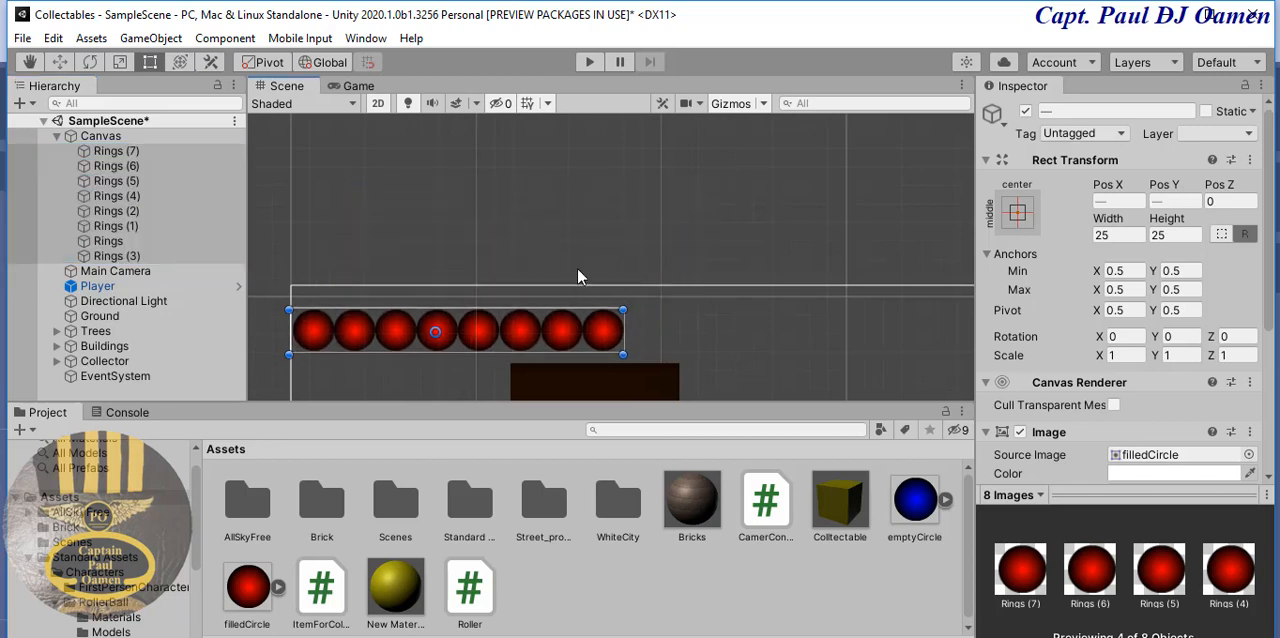
{"action": "middle_click_drag", "start_coordinate": [604, 217], "coordinate": [692, 155]}
{"action": "scroll", "coordinate": [790, 241], "scroll_direction": "down", "scroll_amount": 10}
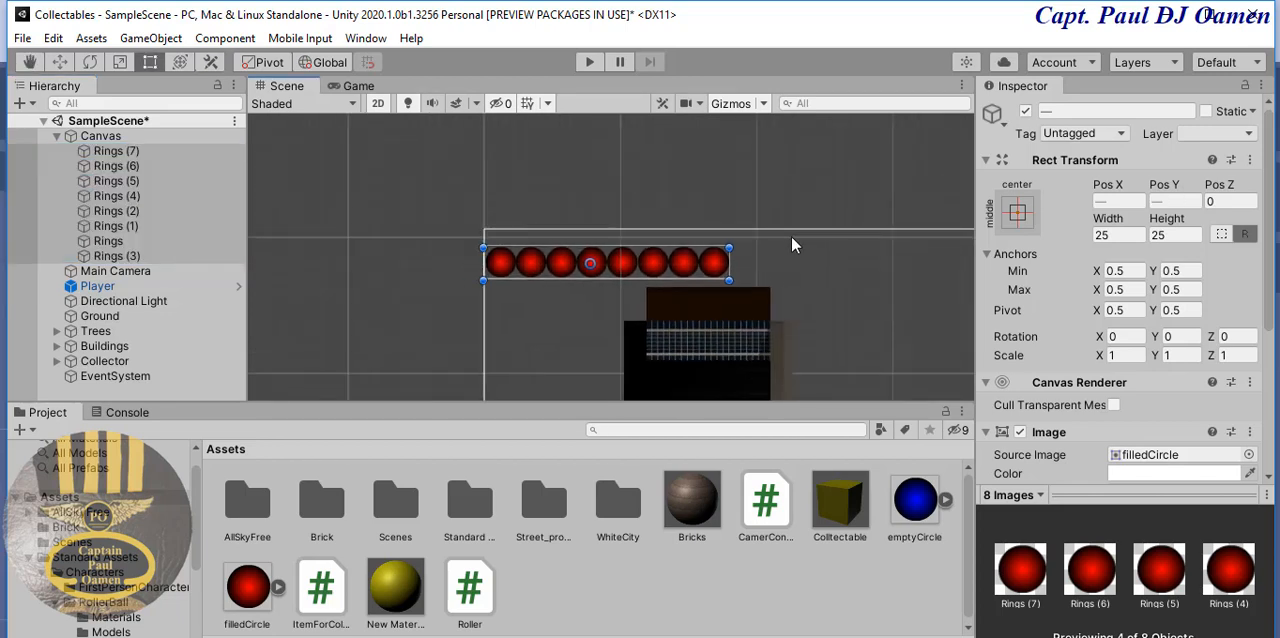
{"action": "scroll", "coordinate": [772, 233], "scroll_direction": "down", "scroll_amount": 2}
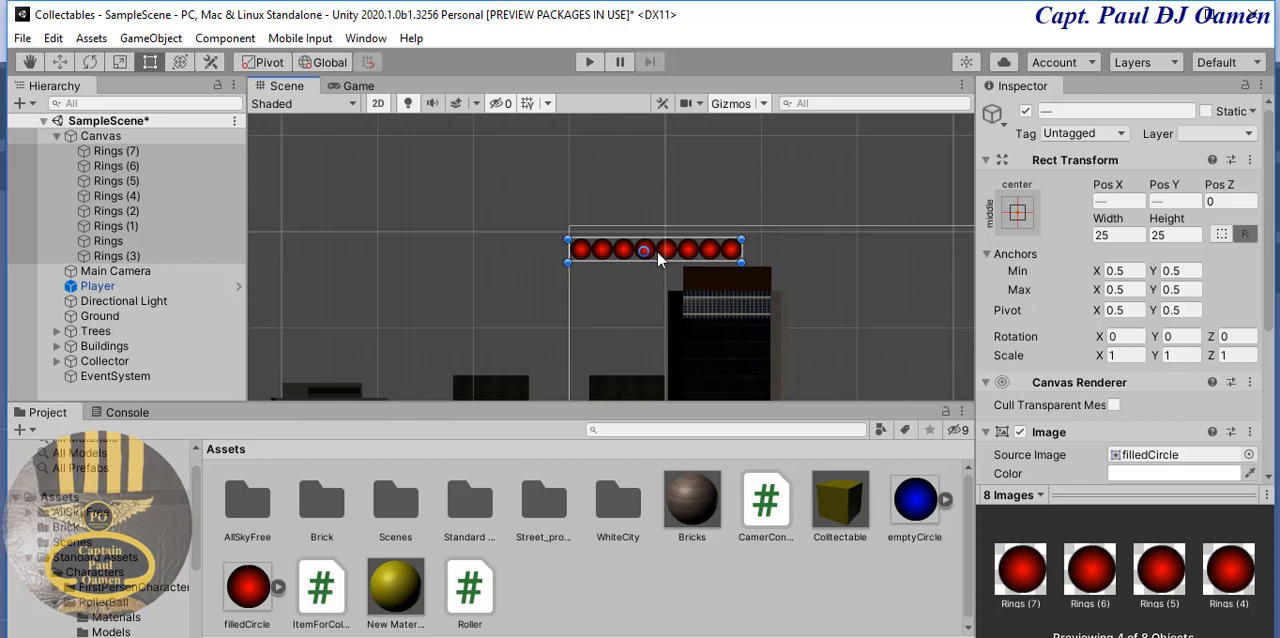
- Move the row of Rings images to the middle of the canvas's lower edge and start Play mode
{"action": "left_click_drag", "start_coordinate": [658, 258], "coordinate": [588, 374]}
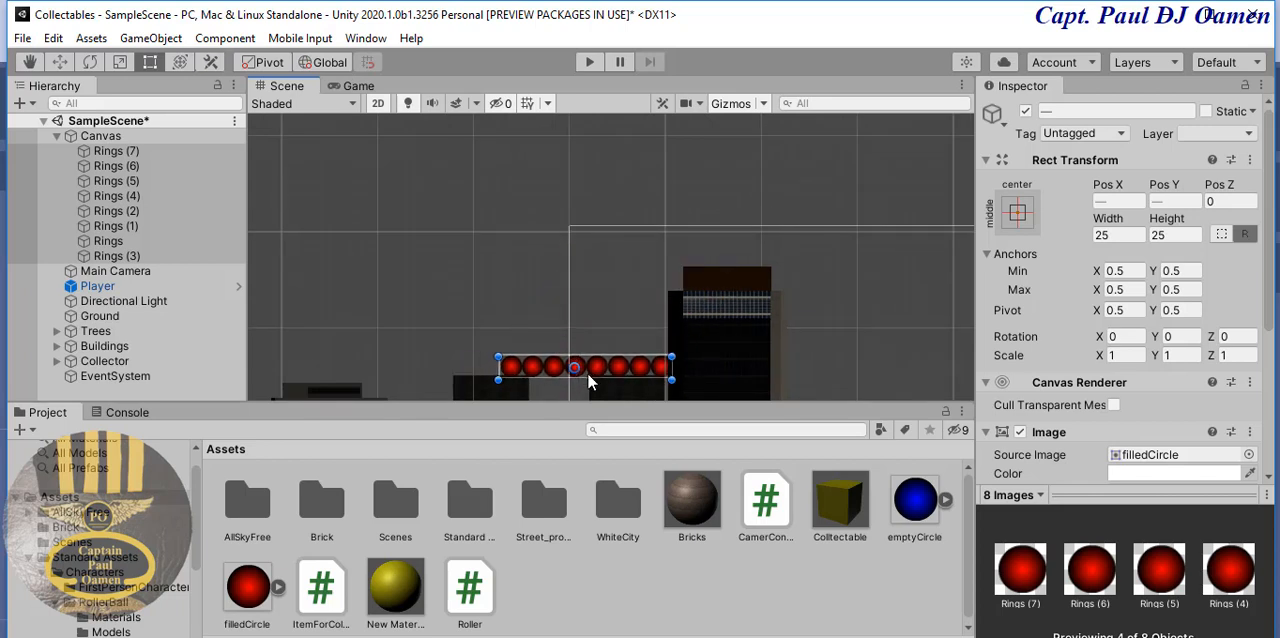
{"action": "scroll", "coordinate": [766, 237], "scroll_direction": "down", "scroll_amount": 4}
{"action": "middle_click_drag", "start_coordinate": [778, 290], "coordinate": [774, 196]}
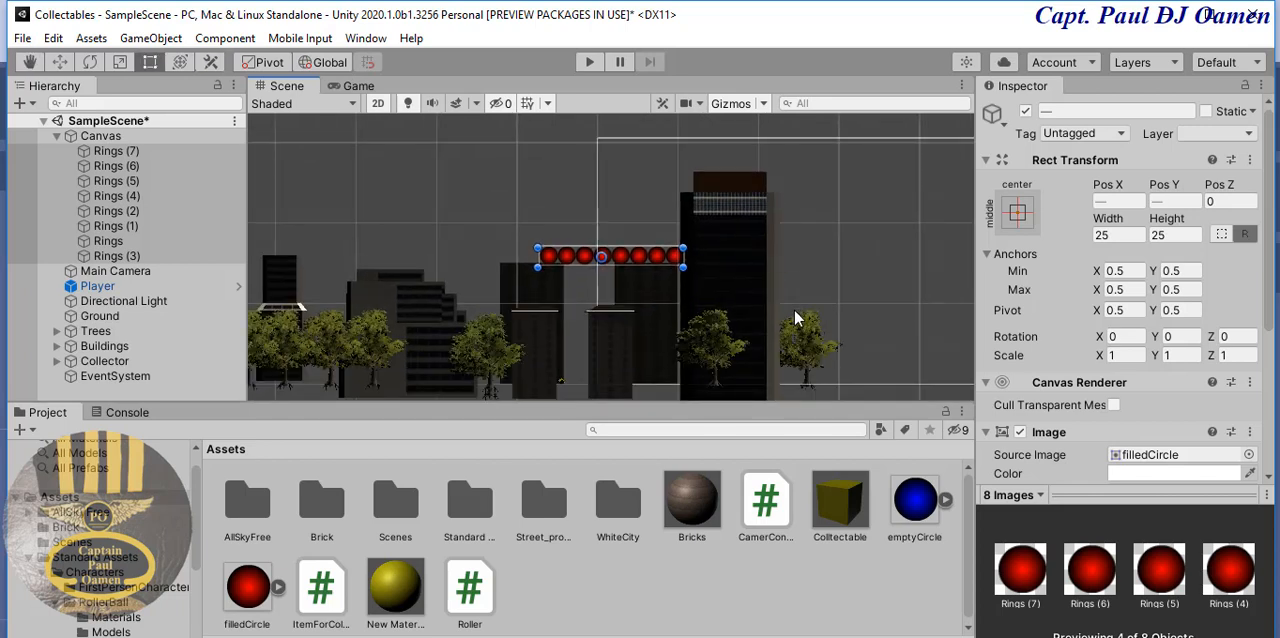
{"action": "middle_click_drag", "start_coordinate": [795, 313], "coordinate": [756, 251]}
{"action": "key", "text": "t"}
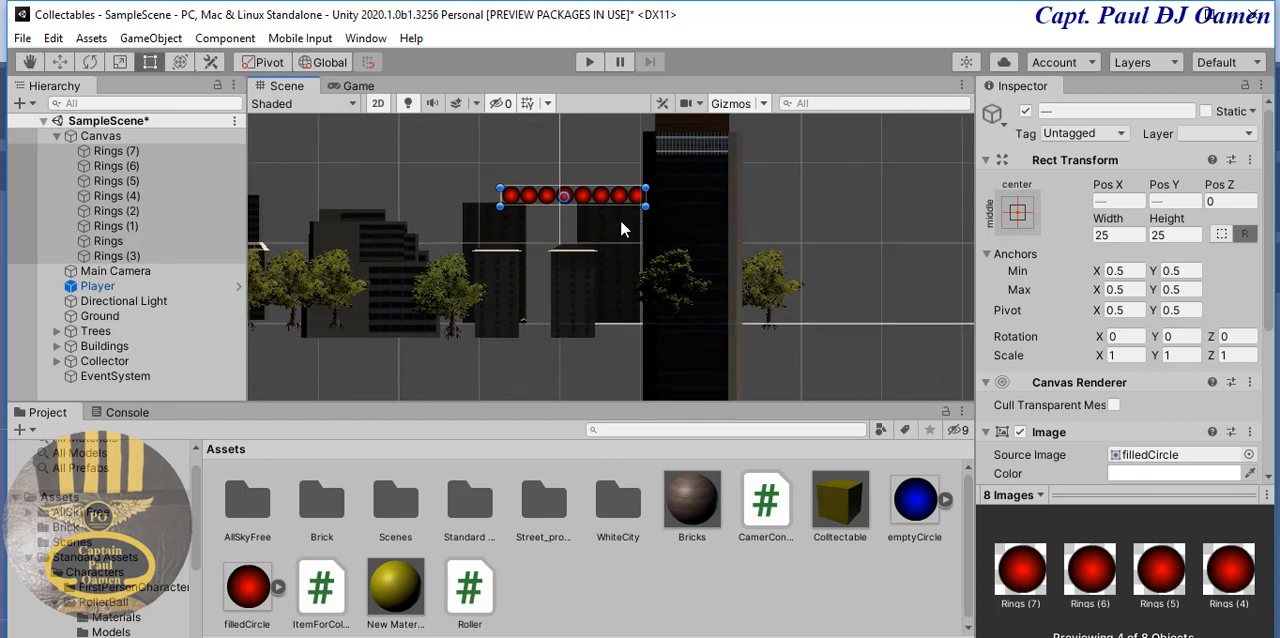
{"action": "left_click_drag", "start_coordinate": [619, 204], "coordinate": [901, 328]}
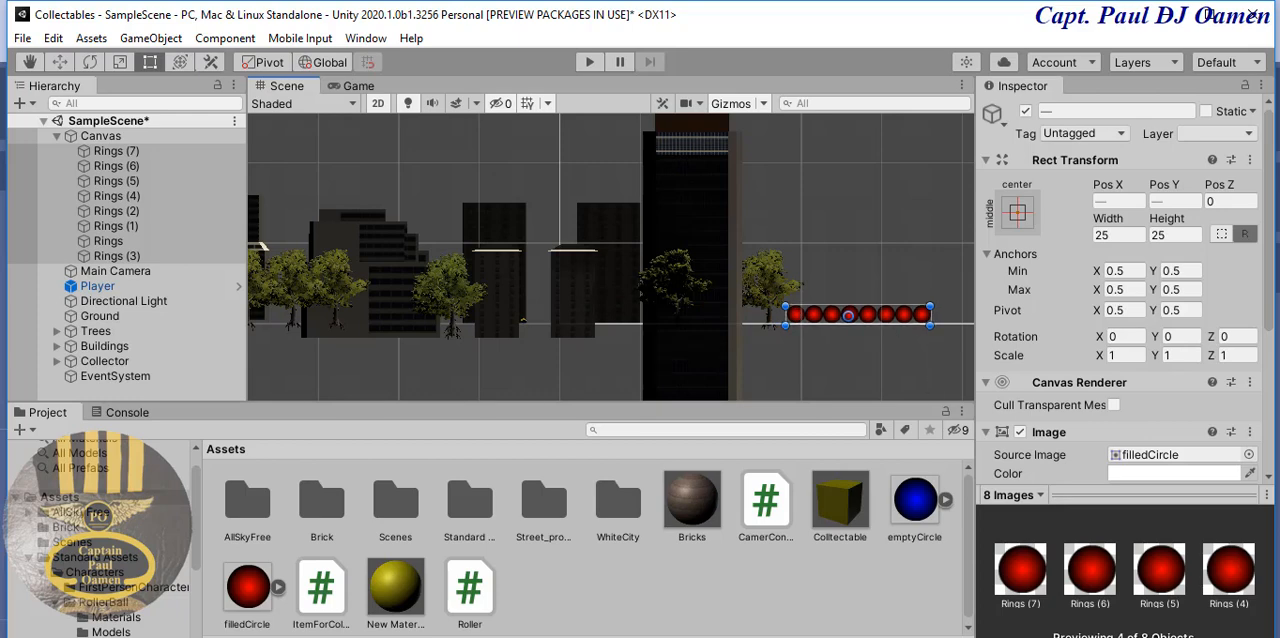
{"action": "left_click", "coordinate": [590, 62]}
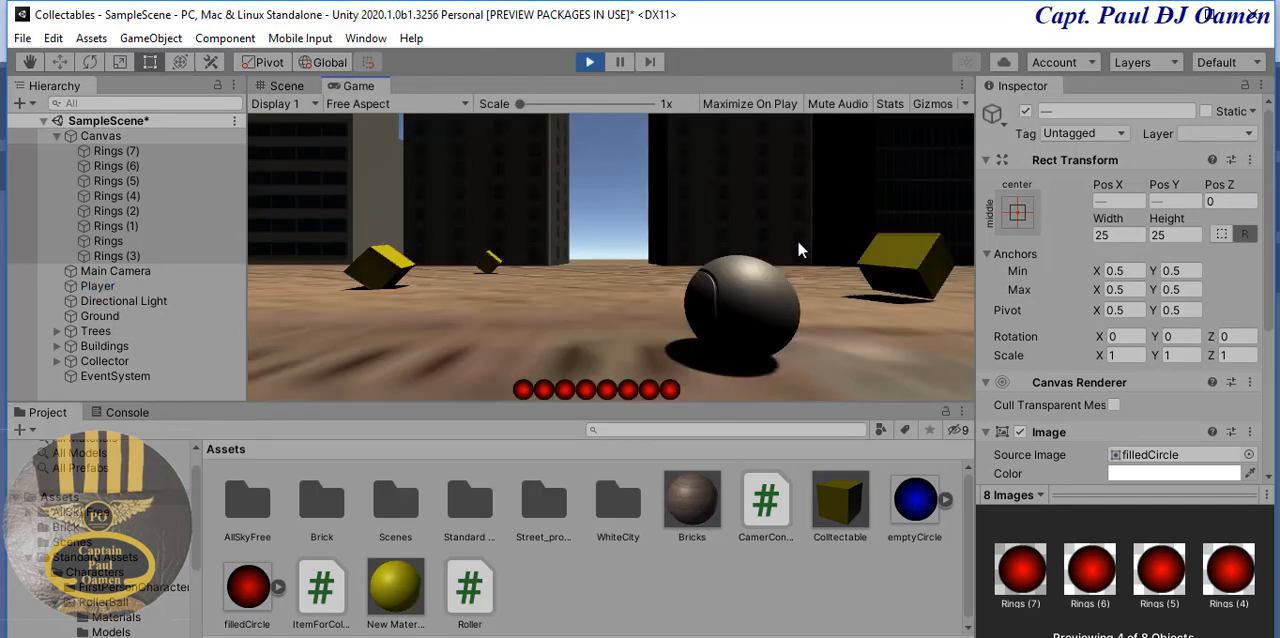
- Leave Play mode, open the ItemForCollection script in Visual Studio and delete the comment above its Update method
{"action": "left_click", "coordinate": [592, 63]}
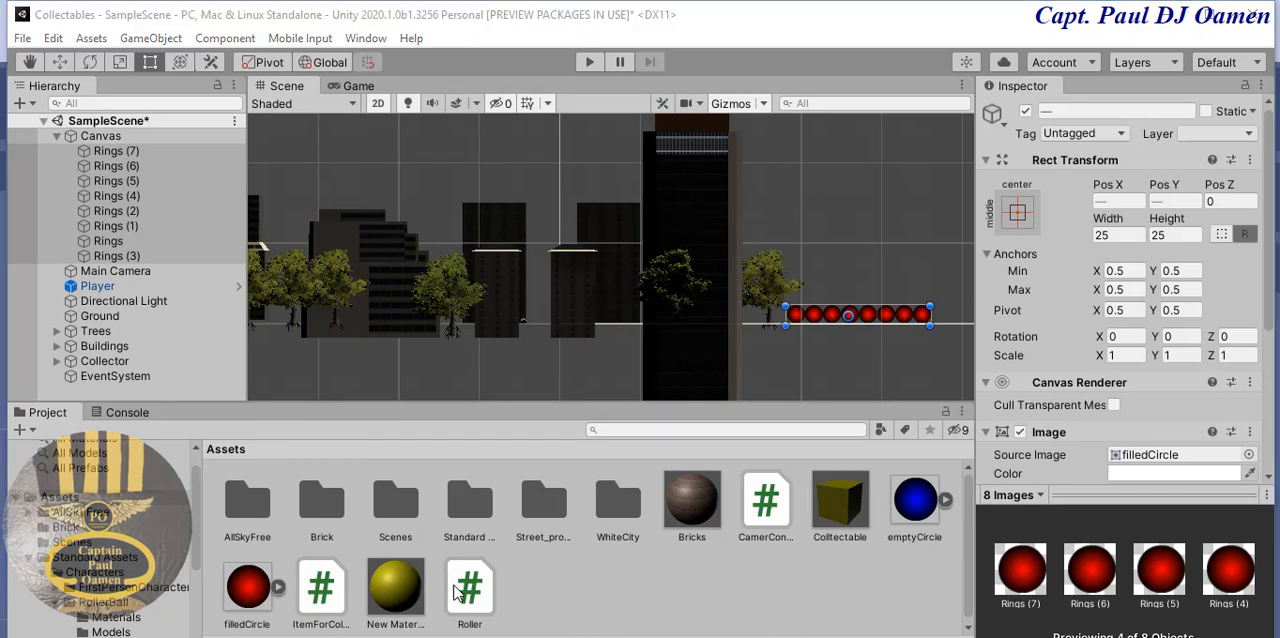
{"action": "double_click", "coordinate": [320, 590]}
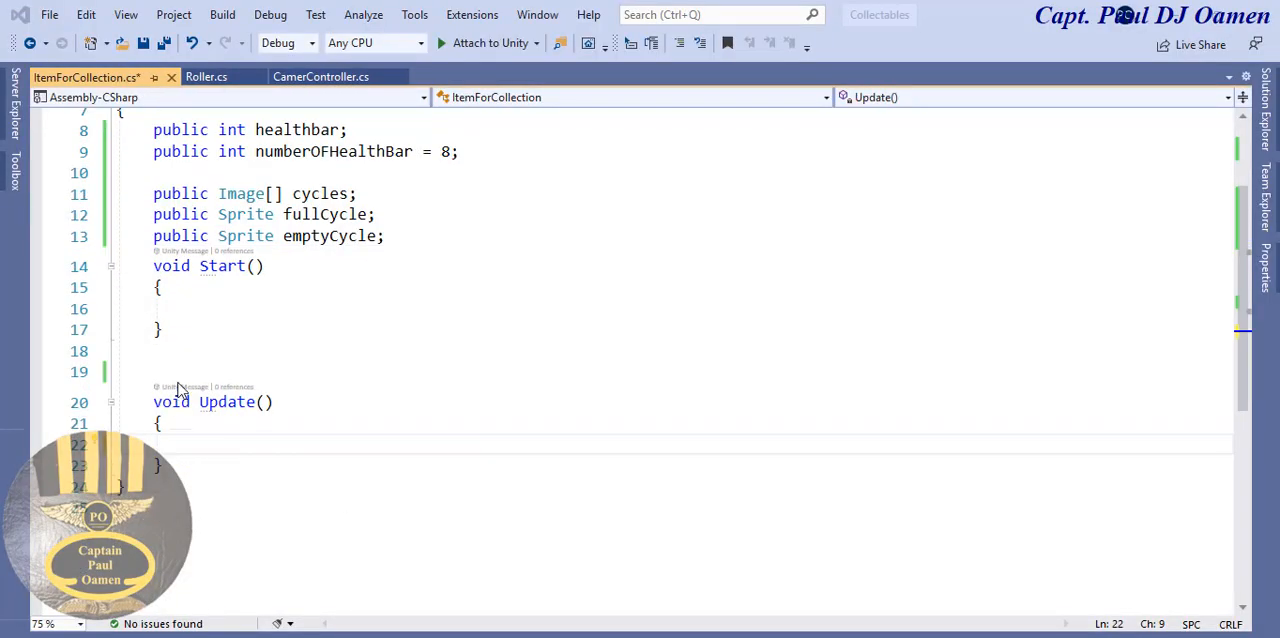
{"action": "left_click", "coordinate": [194, 379]}
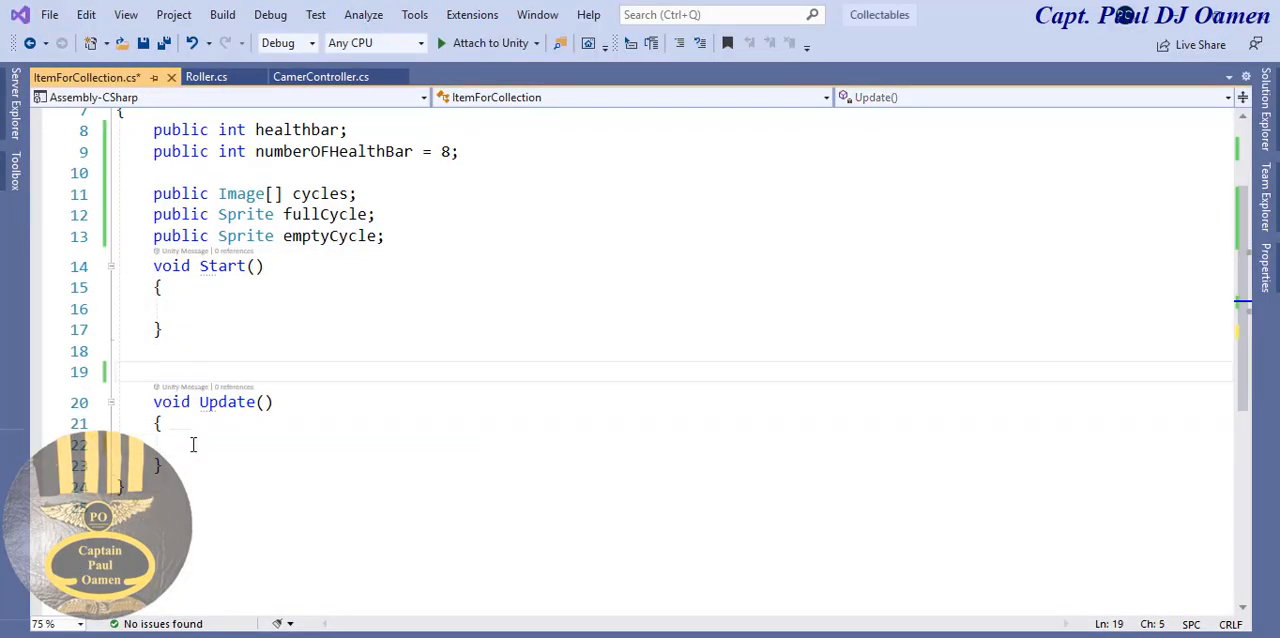
- Inside Update, add the loop for (int i = 0; i < cycles.Length; i++) with an empty braced body
{"action": "left_click", "coordinate": [193, 444]}
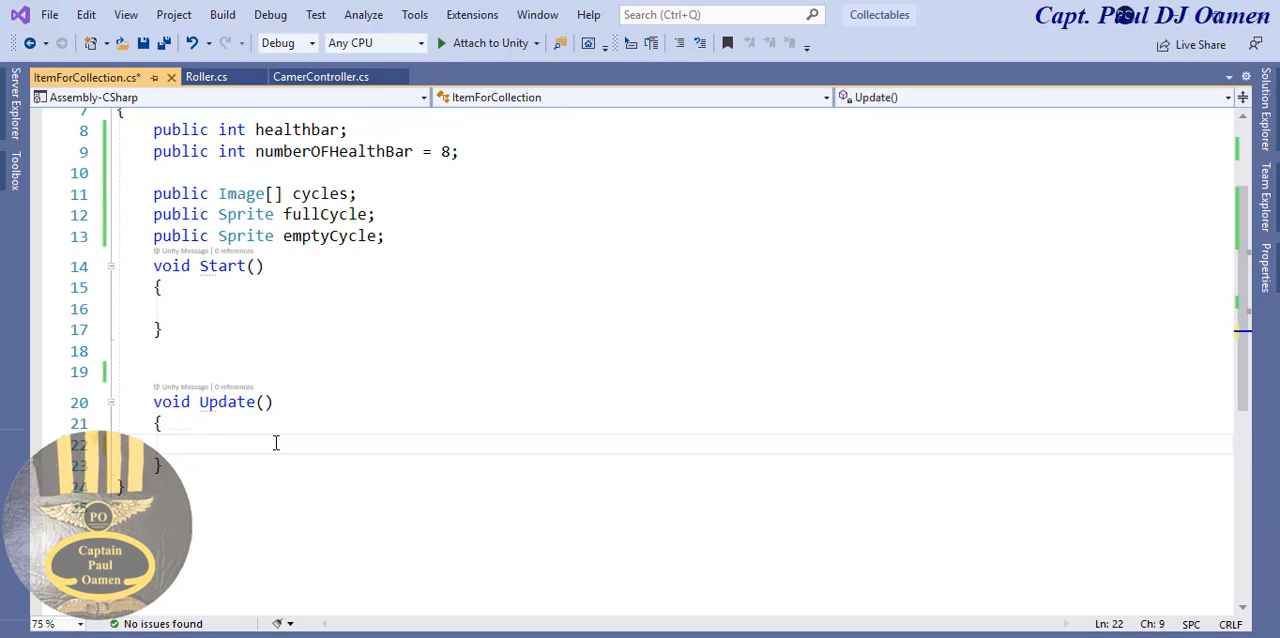
{"action": "type", "text": "for (int "}
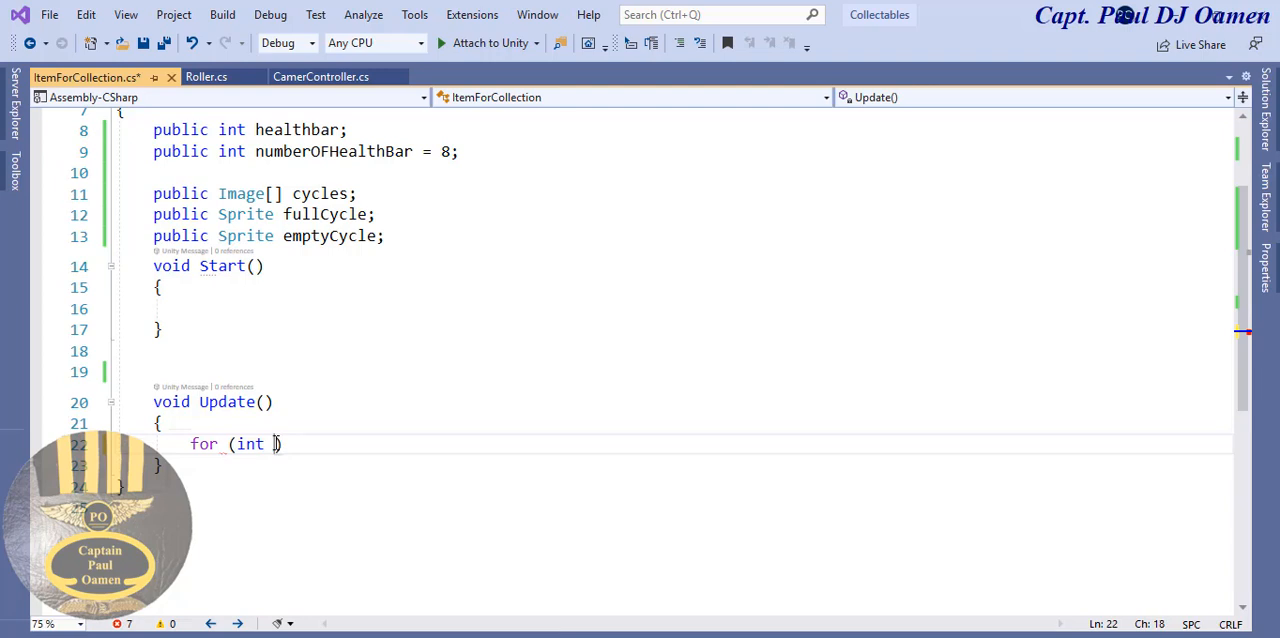
{"action": "type", "text": "i "}
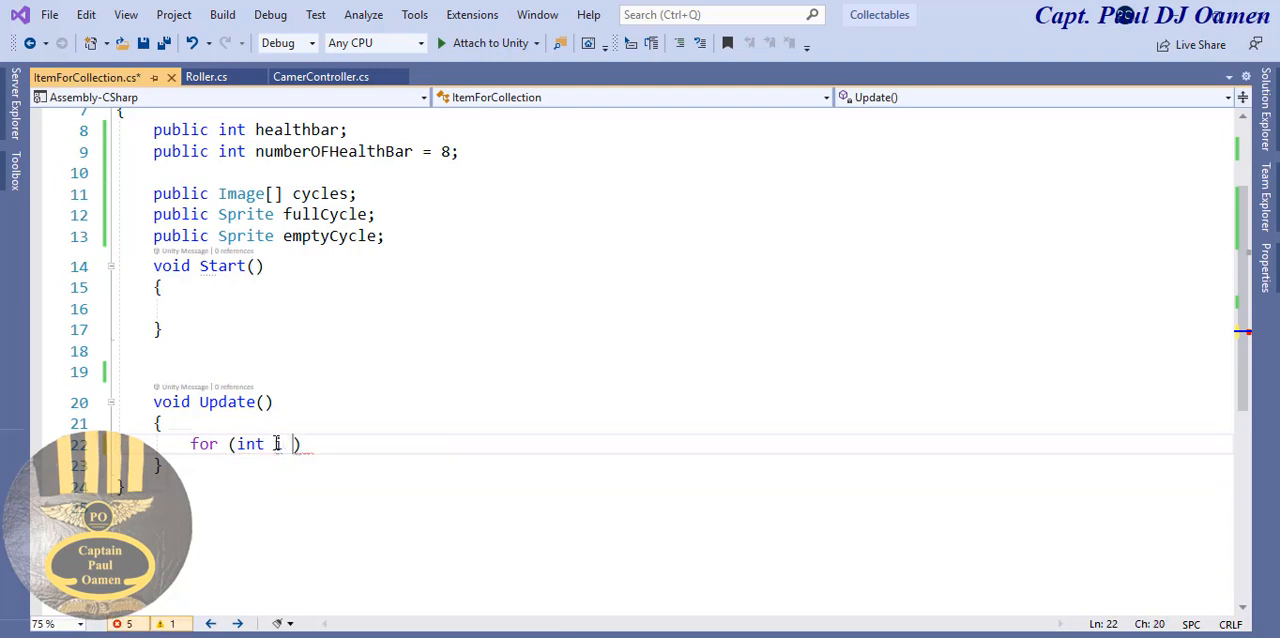
{"action": "type", "text": "= 0; "}
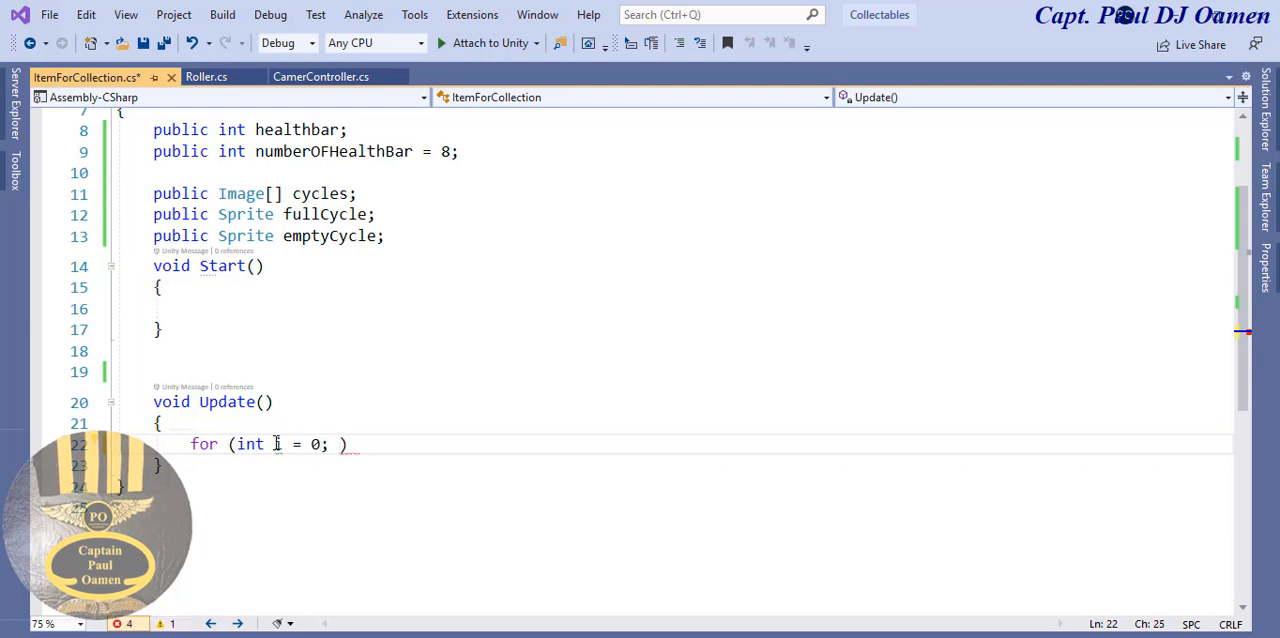
{"action": "type", "text": "i < cy"}
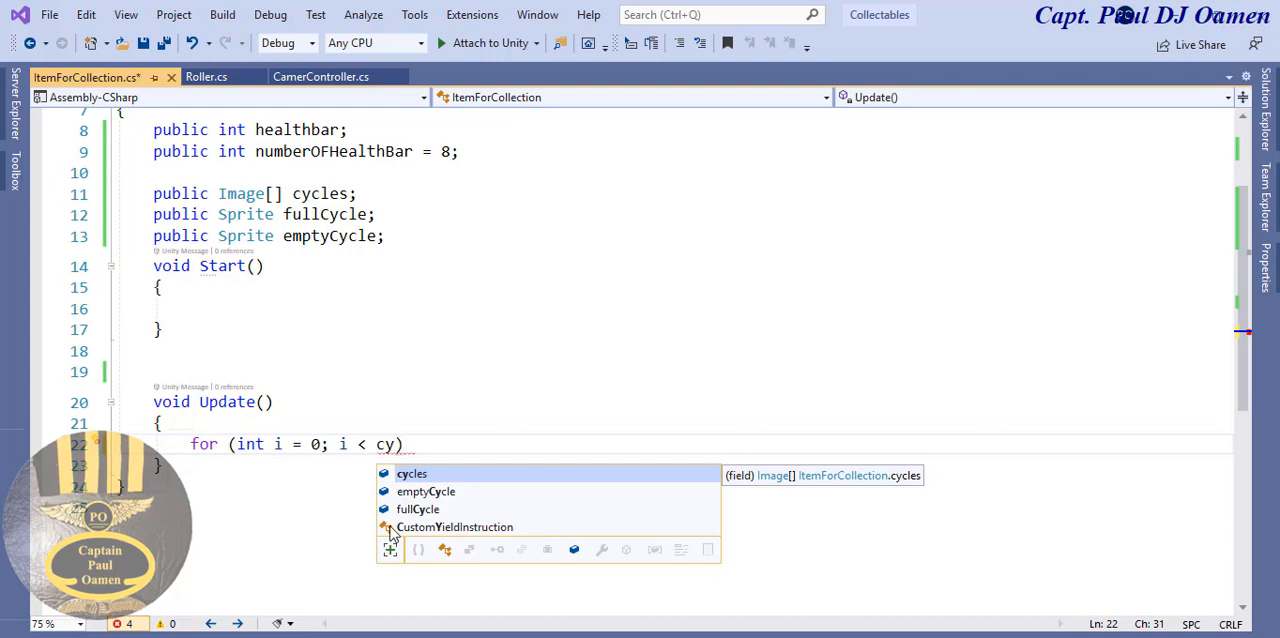
{"action": "double_click", "coordinate": [437, 474]}
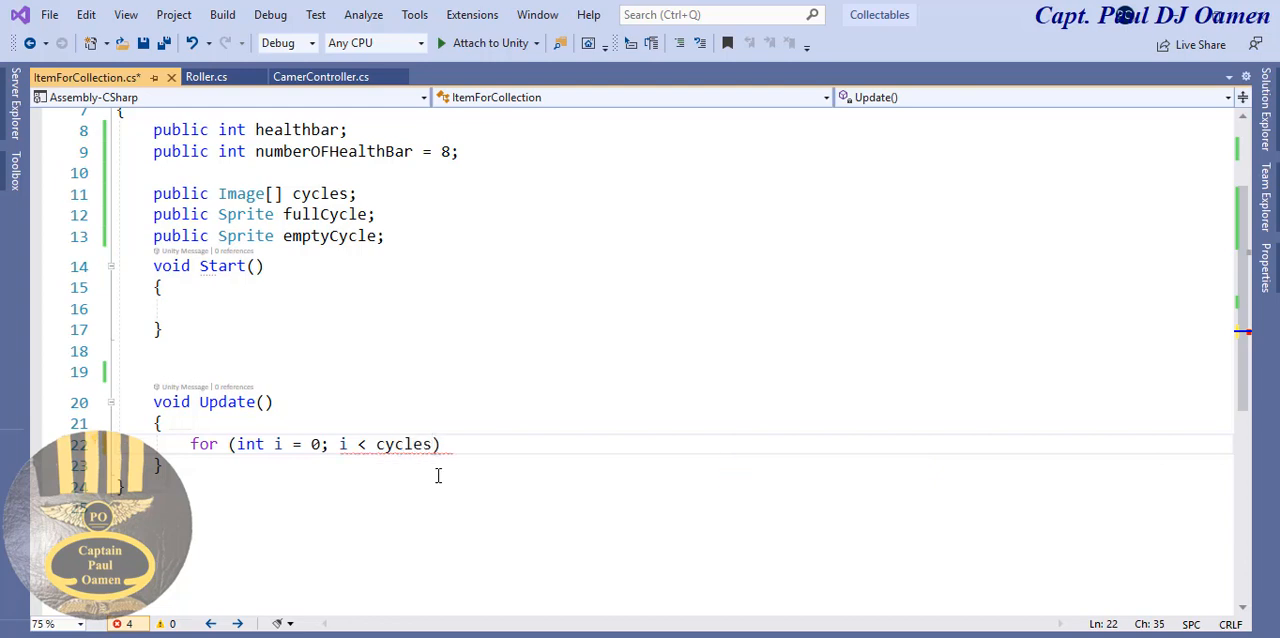
{"action": "type", "text": ".l"}
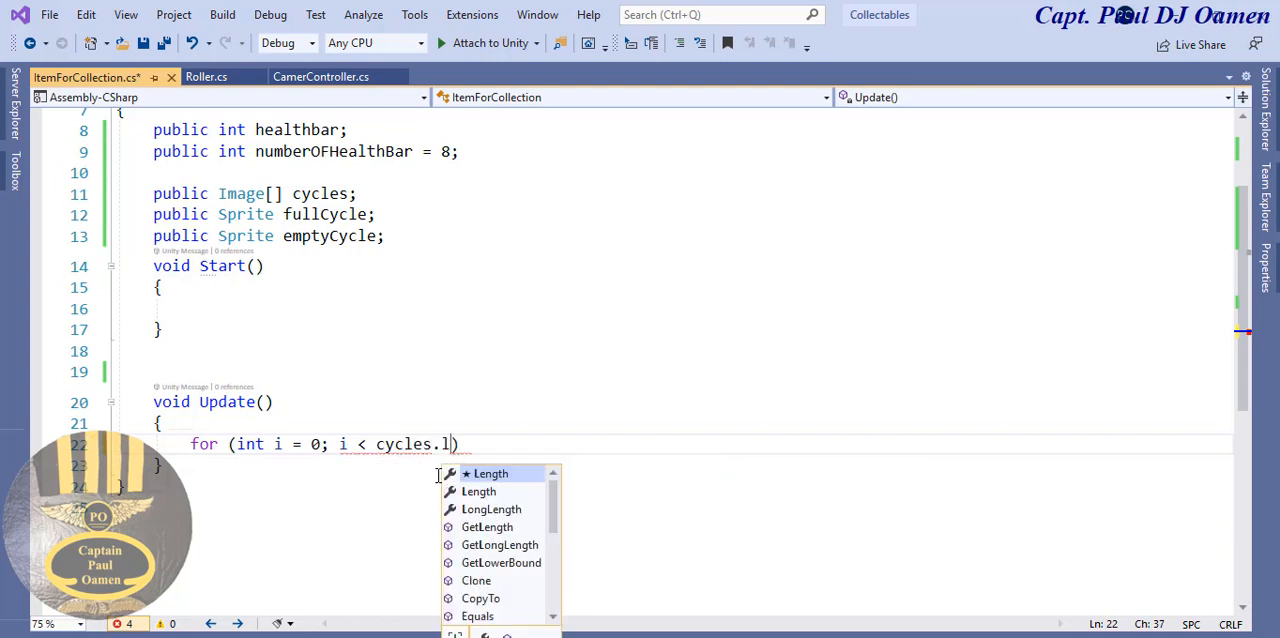
{"action": "double_click", "coordinate": [491, 474]}
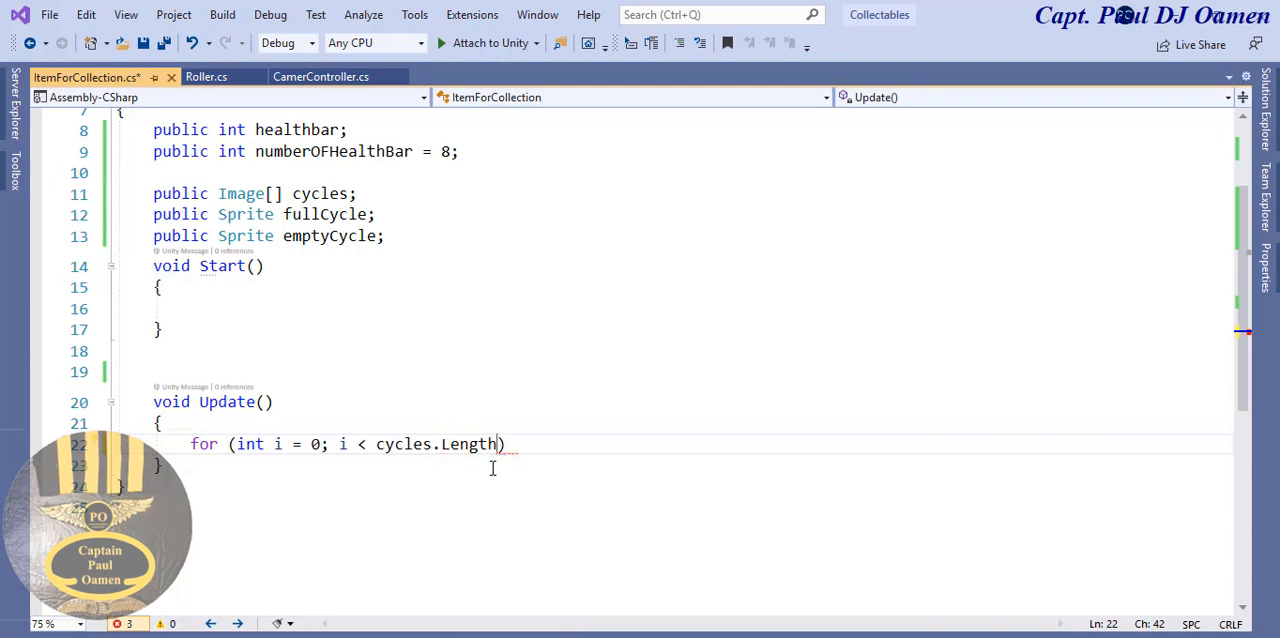
{"action": "type", "text": "; i++)"}
{"action": "key", "text": "Return"}
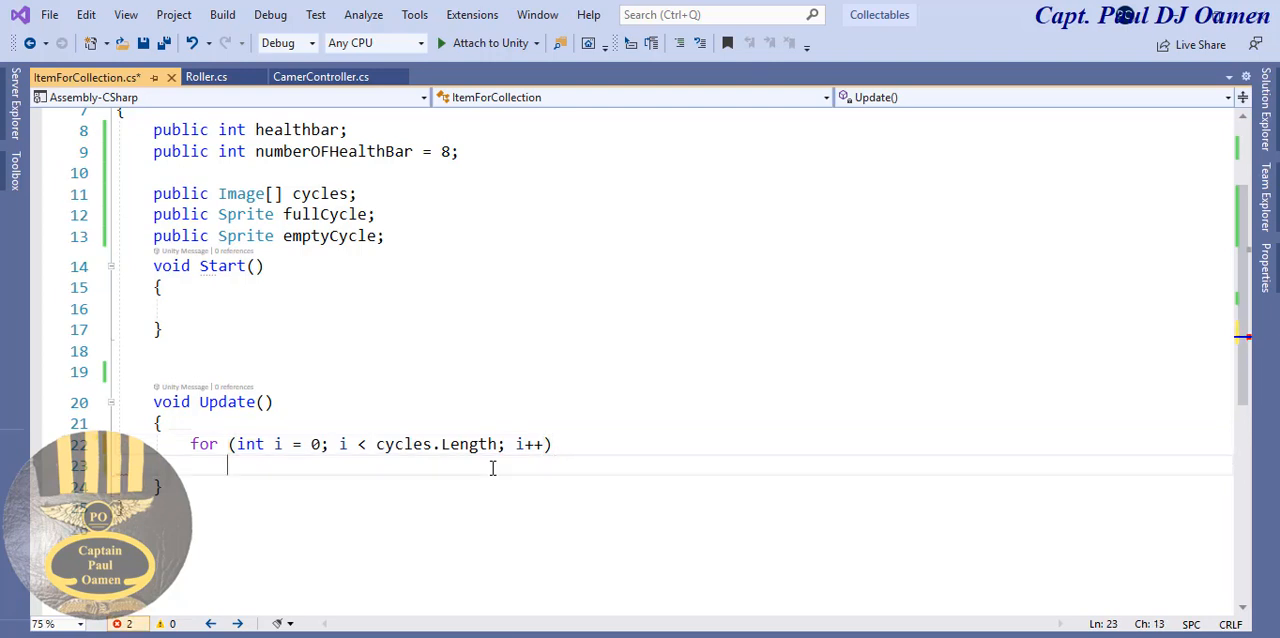
{"action": "type", "text": "{"}
{"action": "key", "text": "Return"}
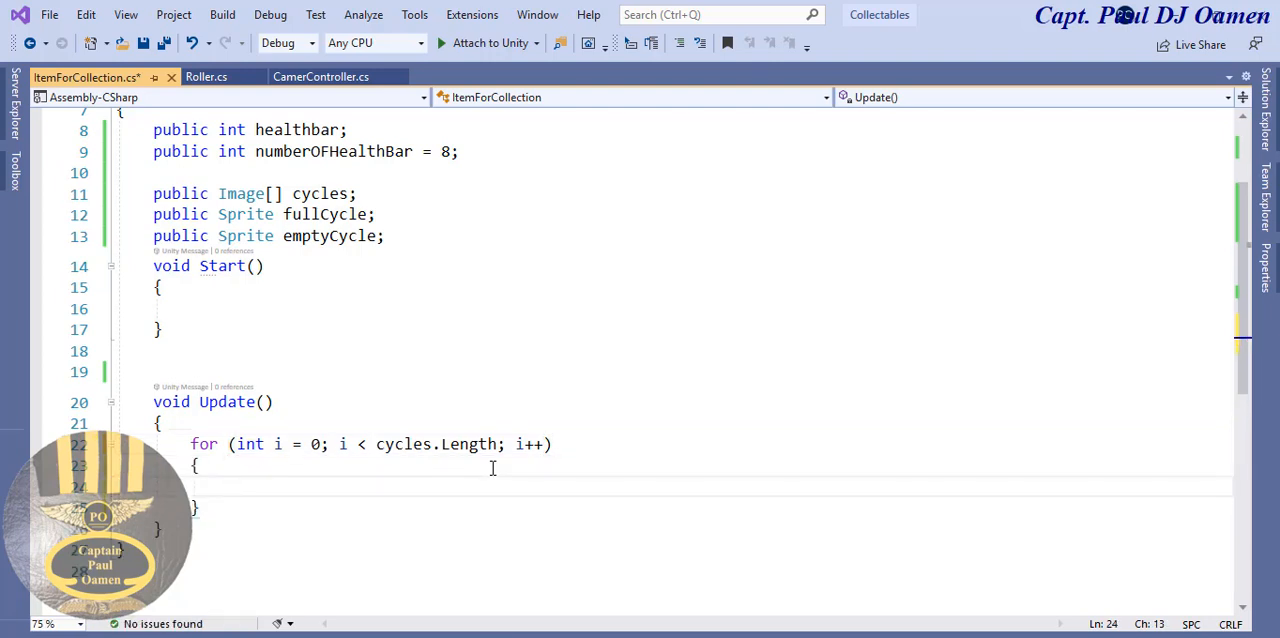
- Inside the for loop, add the condition if (i < healthbar) with an empty braced block
{"action": "type", "text": "if (i <"}
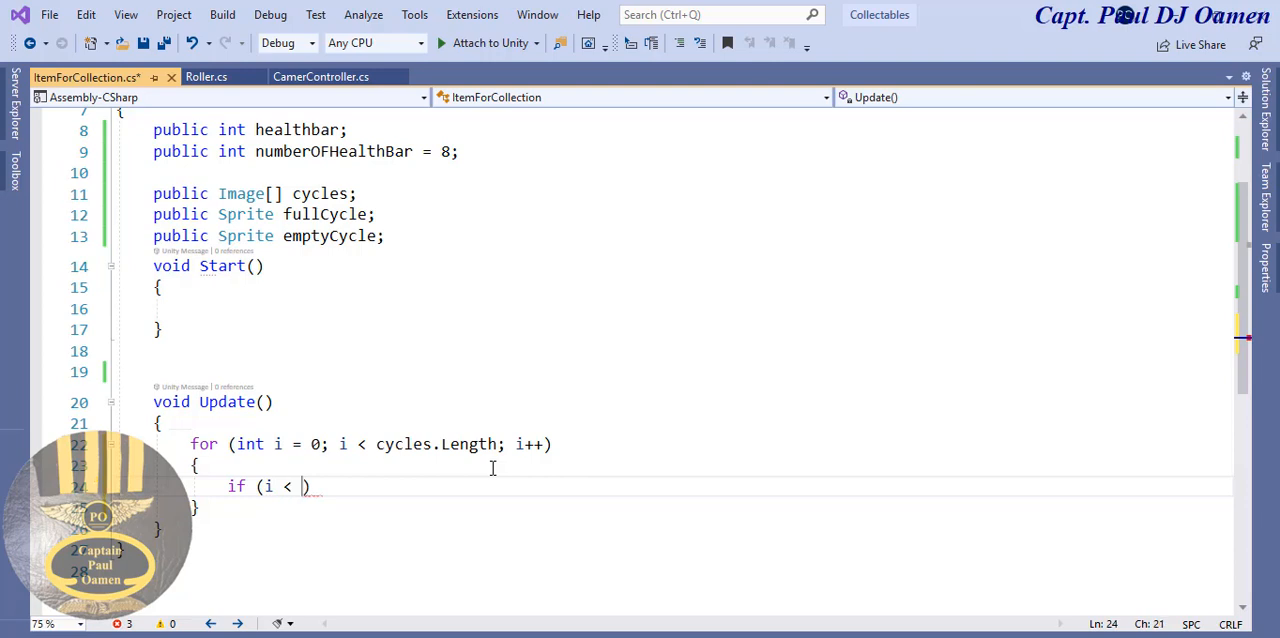
{"action": "type", "text": " he"}
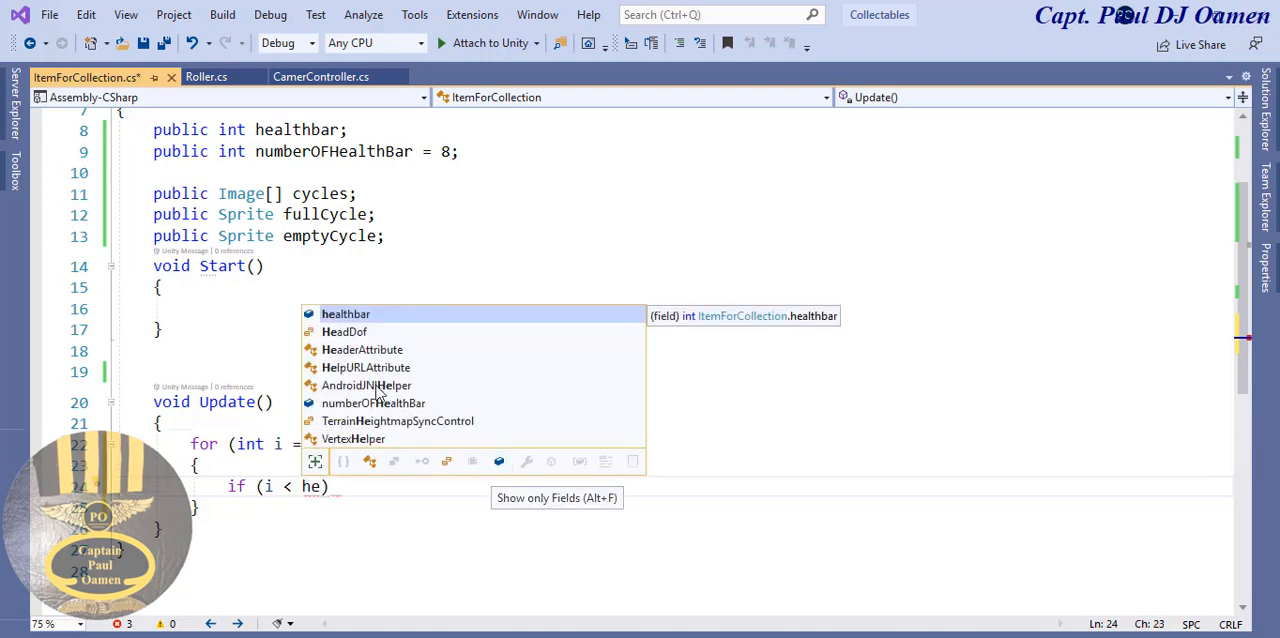
{"action": "key", "text": "Tab"}
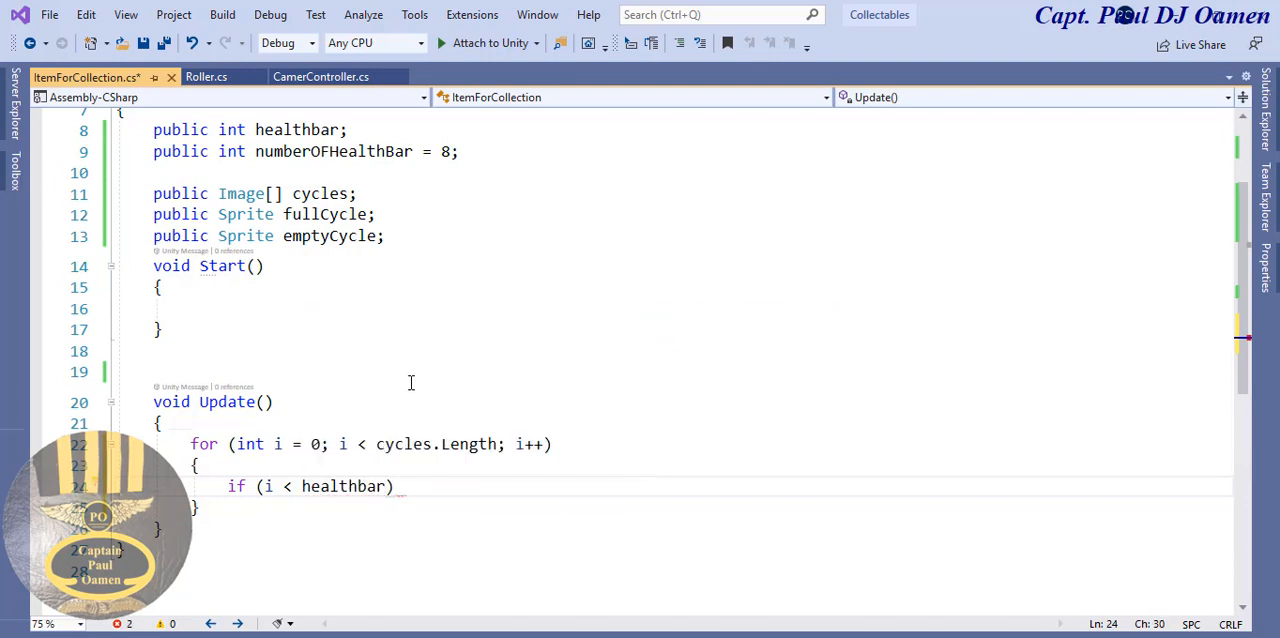
{"action": "left_click", "coordinate": [400, 487]}
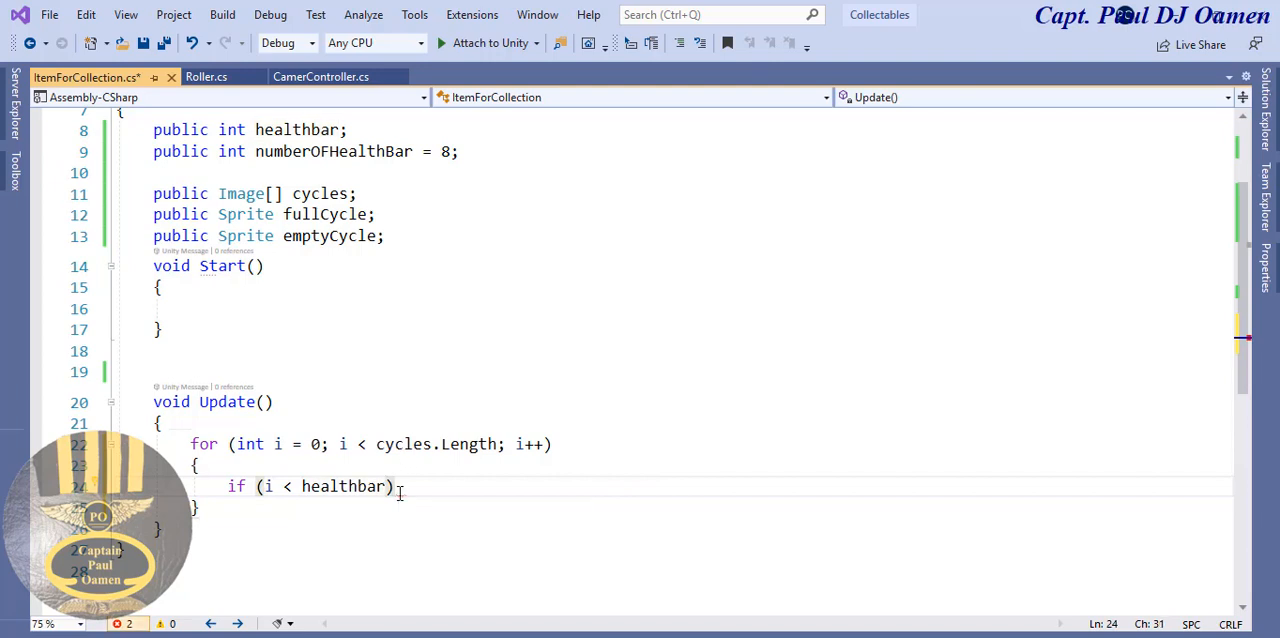
{"action": "key", "text": "Return"}
{"action": "type", "text": "{"}
{"action": "key", "text": "Return"}
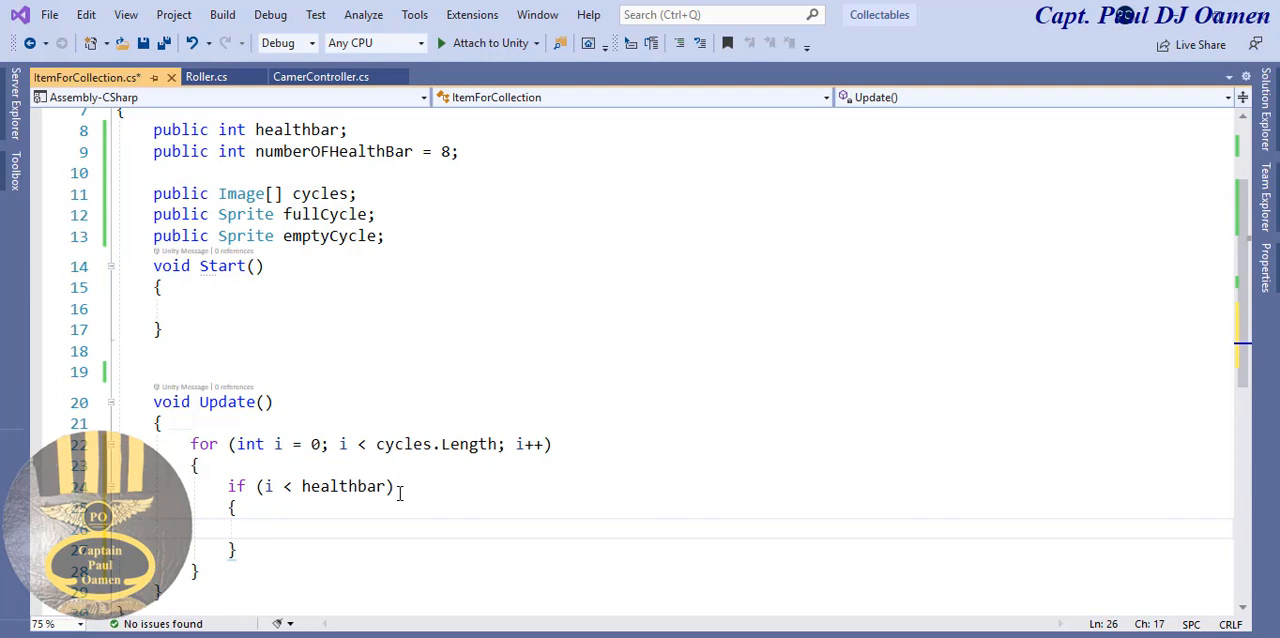
- In the if block, add the statement cycles[i].sprite = fullCycle;
{"action": "type", "text": "cy"}
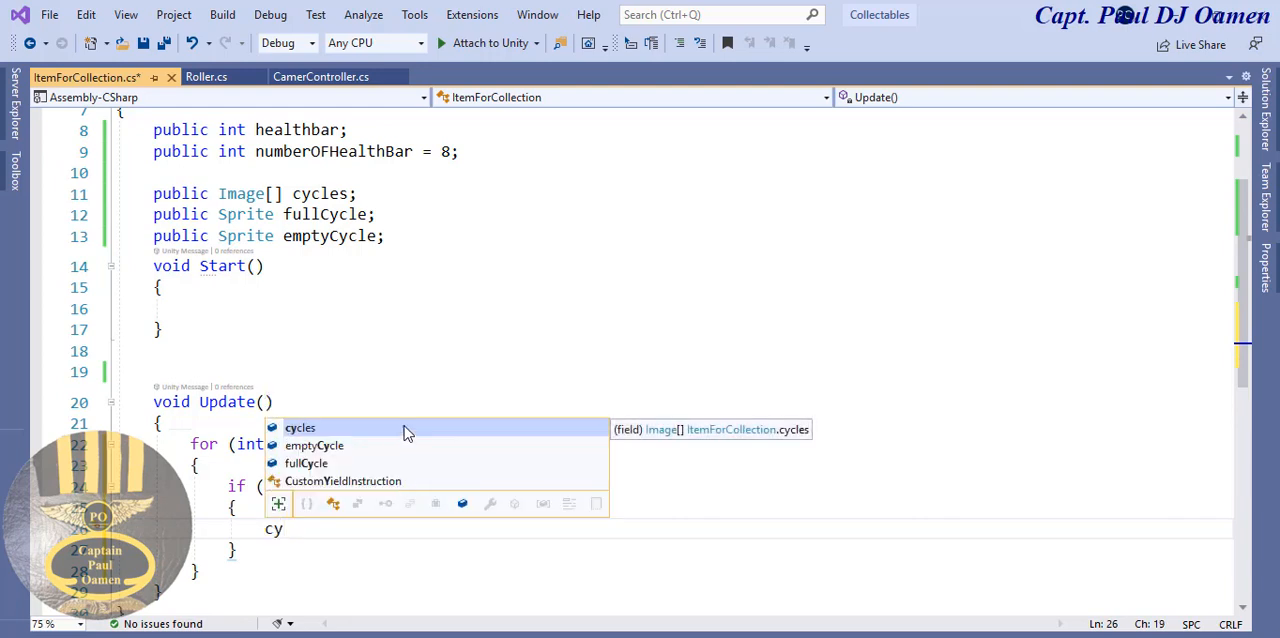
{"action": "key", "text": "Tab"}
{"action": "type", "text": "["}
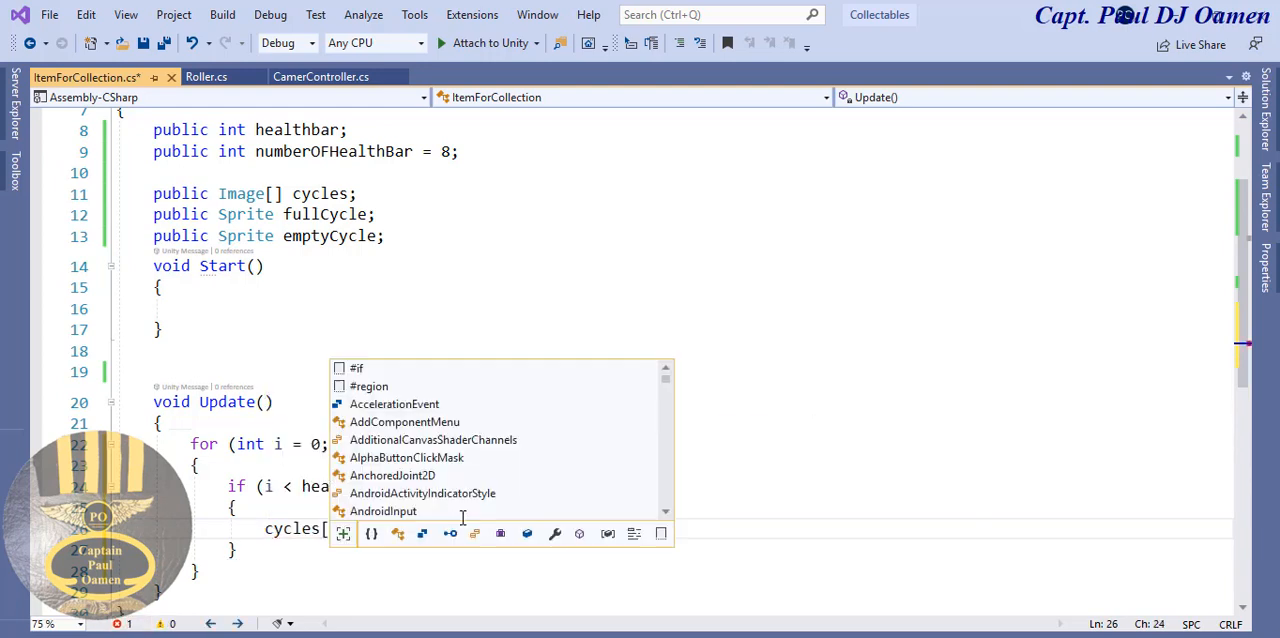
{"action": "type", "text": "i]"}
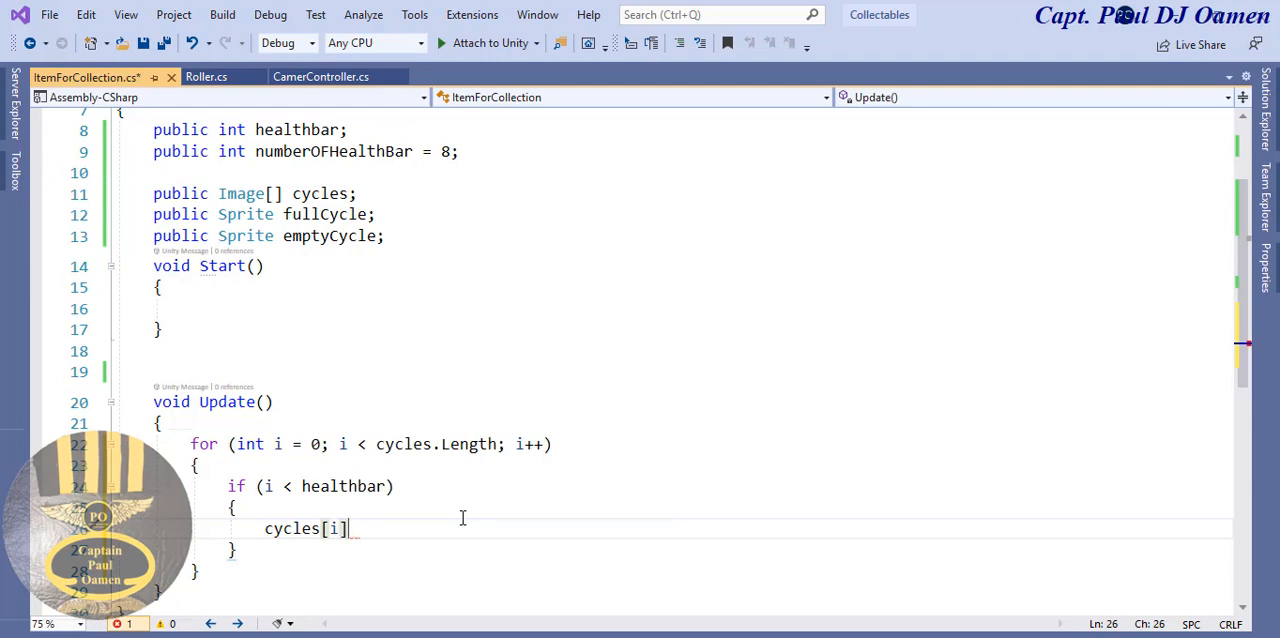
{"action": "type", "text": "."}
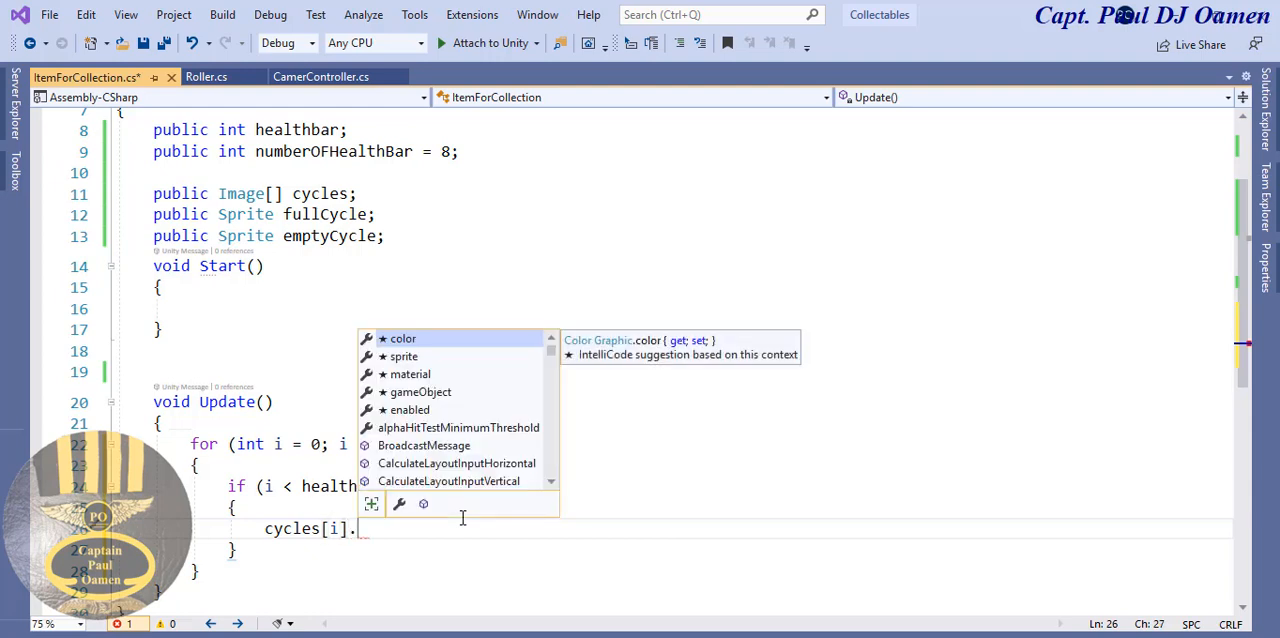
{"action": "double_click", "coordinate": [398, 357]}
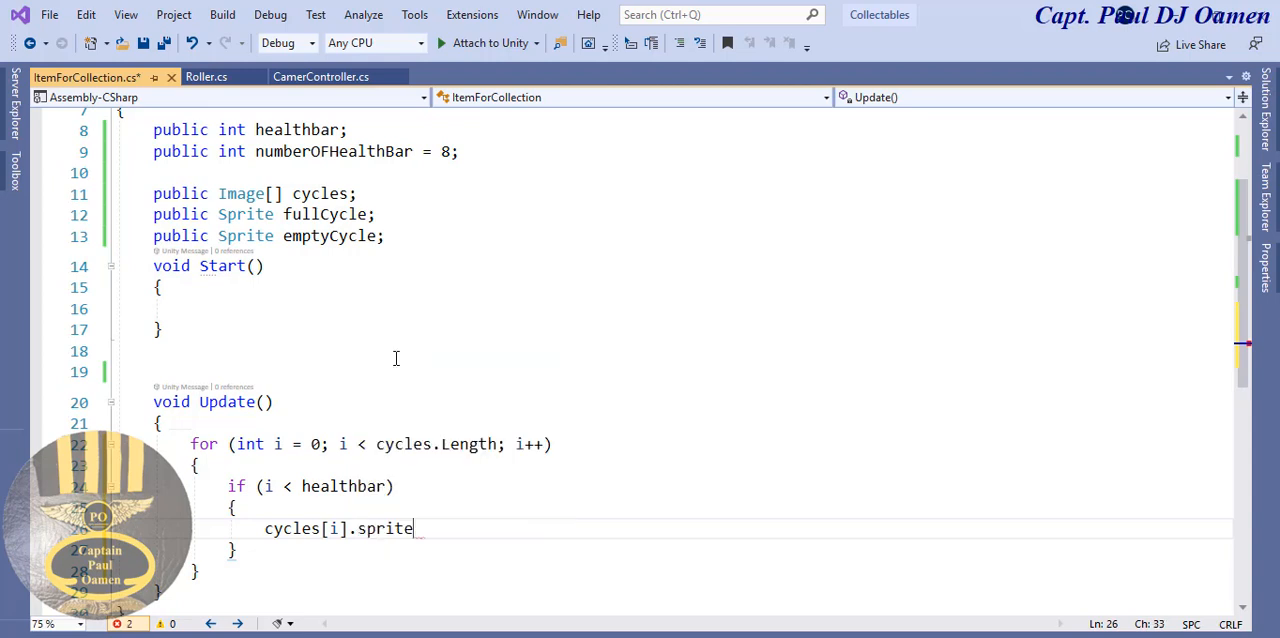
{"action": "type", "text": "= f"}
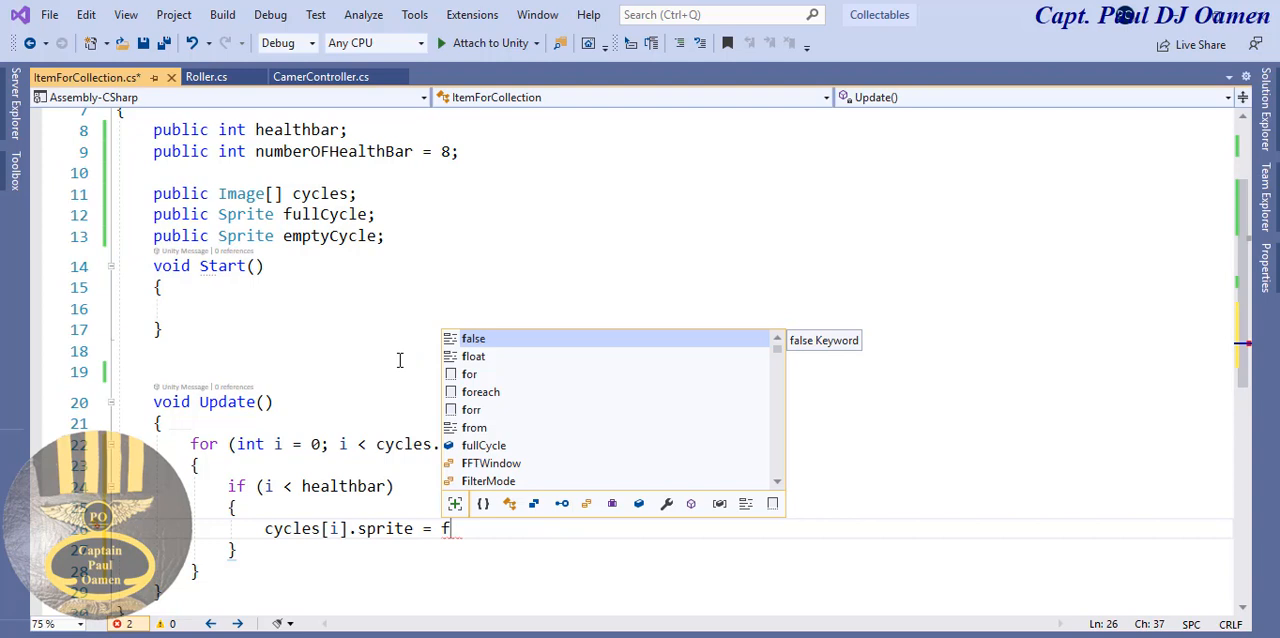
{"action": "type", "text": "ul"}
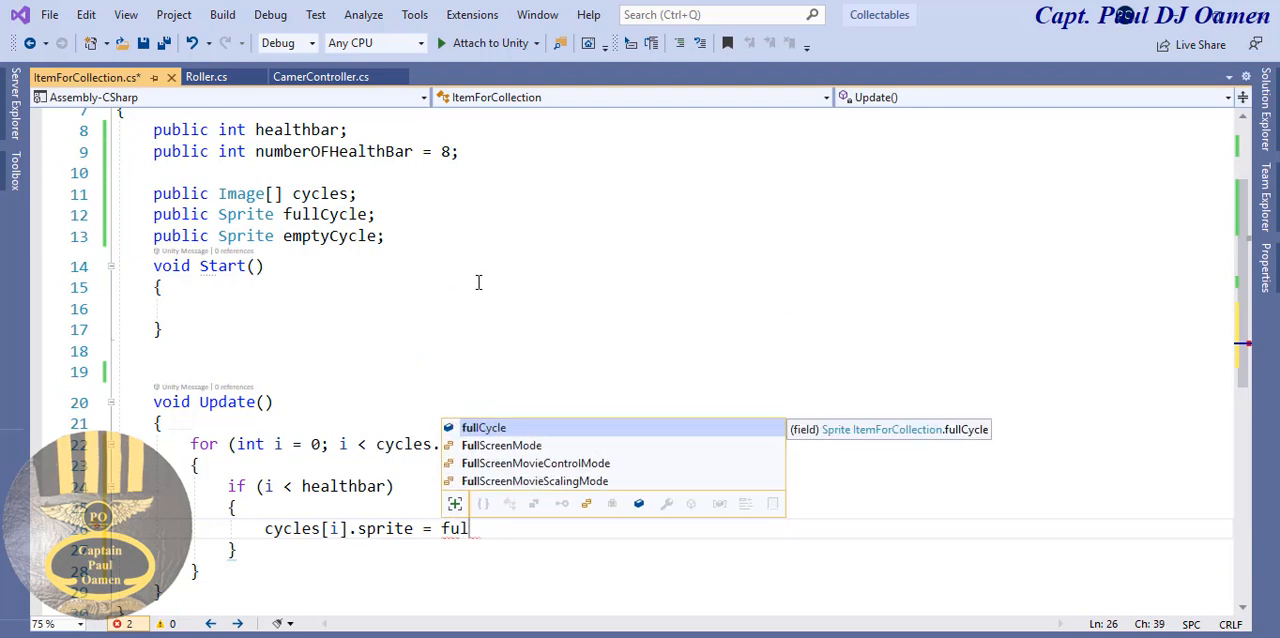
{"action": "double_click", "coordinate": [514, 428]}
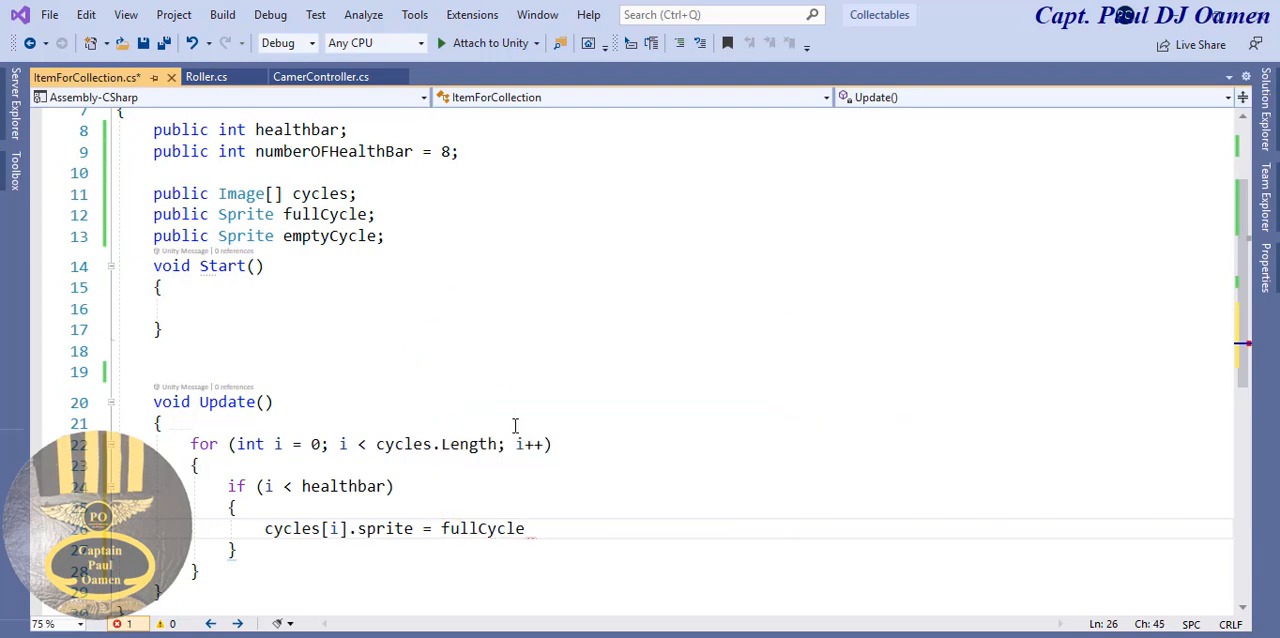
{"action": "type", "text": ";"}
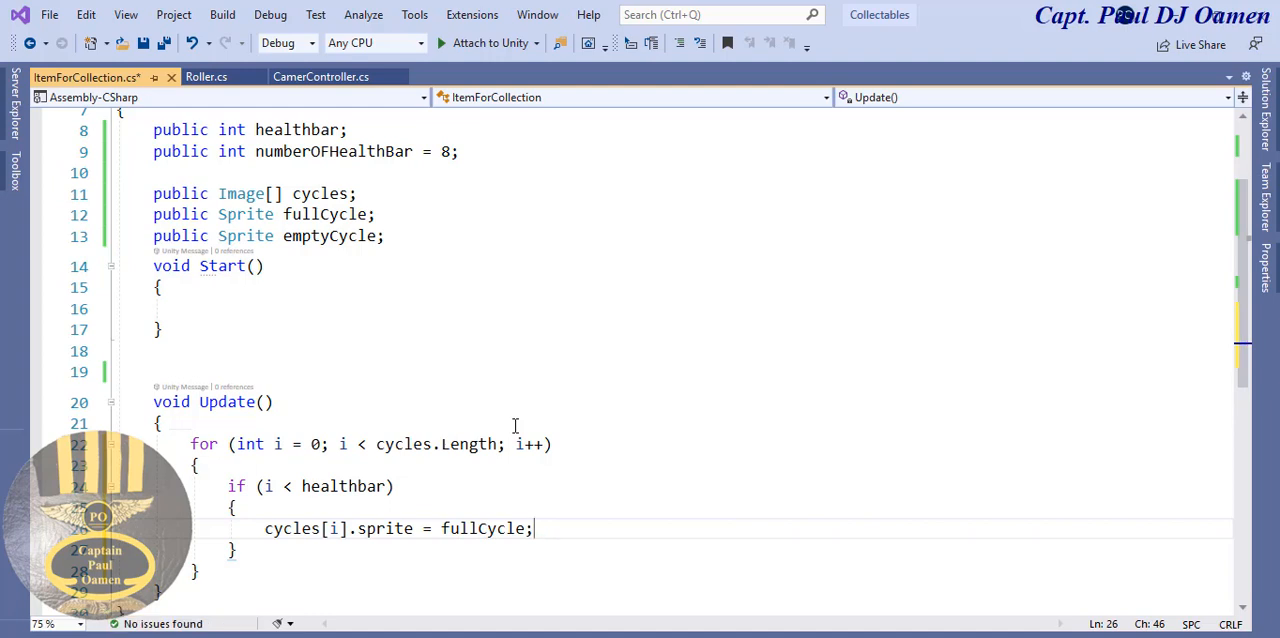
- Copy the if statement's braced block and paste it beneath a new else in the loop
{"action": "left_click_drag", "start_coordinate": [1245, 320], "coordinate": [1243, 346]}
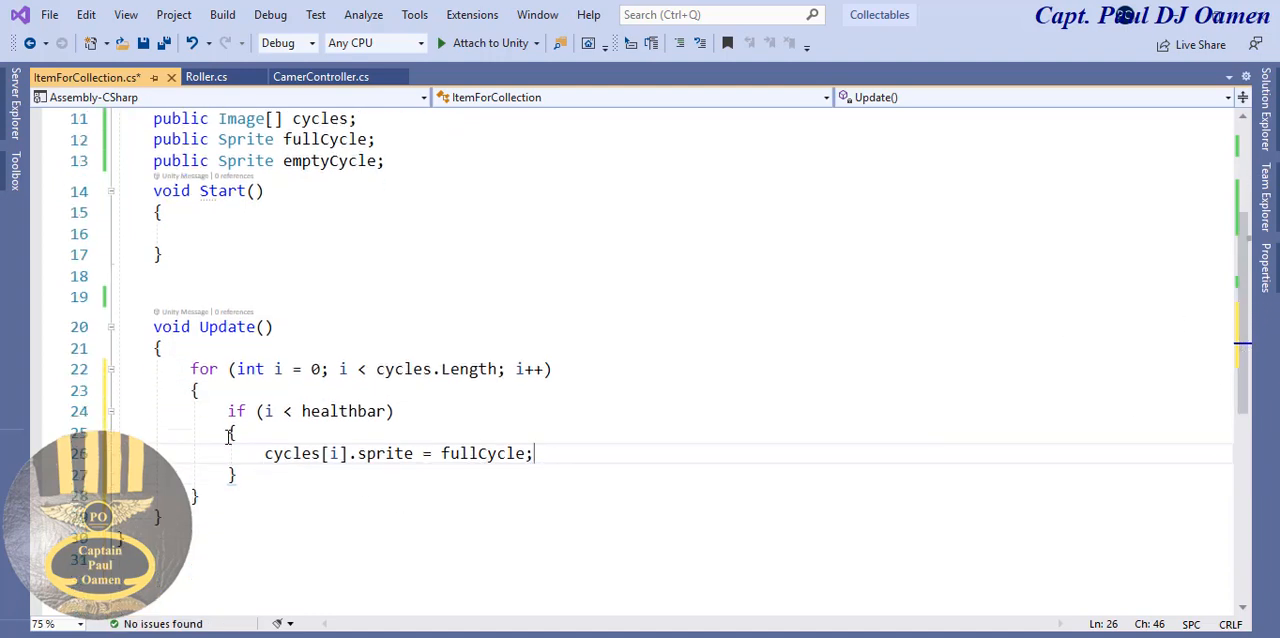
{"action": "left_click_drag", "start_coordinate": [231, 432], "coordinate": [251, 474]}
{"action": "key", "text": "ctrl+c"}
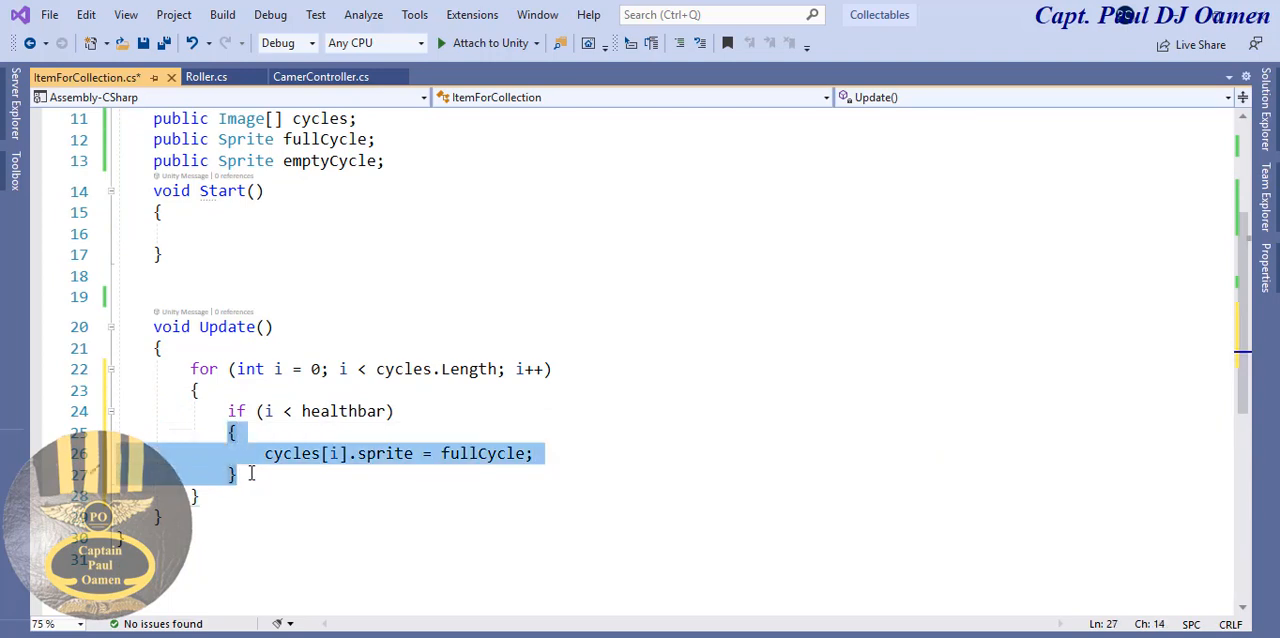
{"action": "left_click", "coordinate": [251, 474]}
{"action": "key", "text": "BackSpace"}
{"action": "key", "text": "Return"}
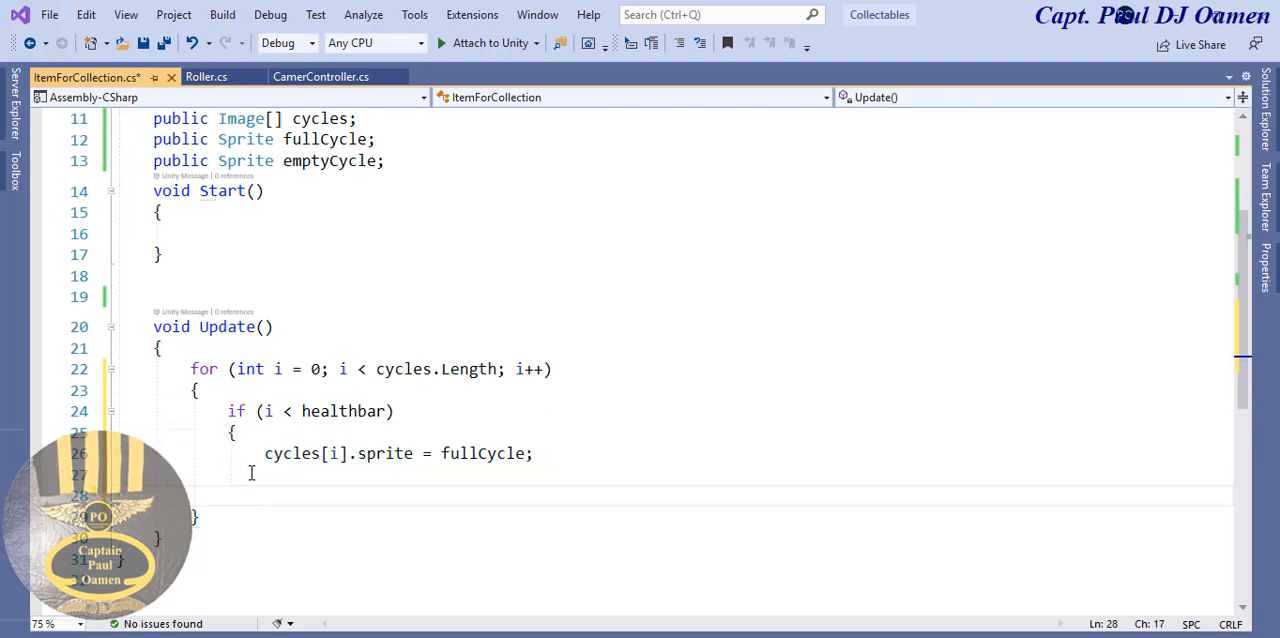
{"action": "type", "text": "else"}
{"action": "key", "text": "Escape"}
{"action": "key", "text": "Return"}
{"action": "key", "text": "ctrl+v"}
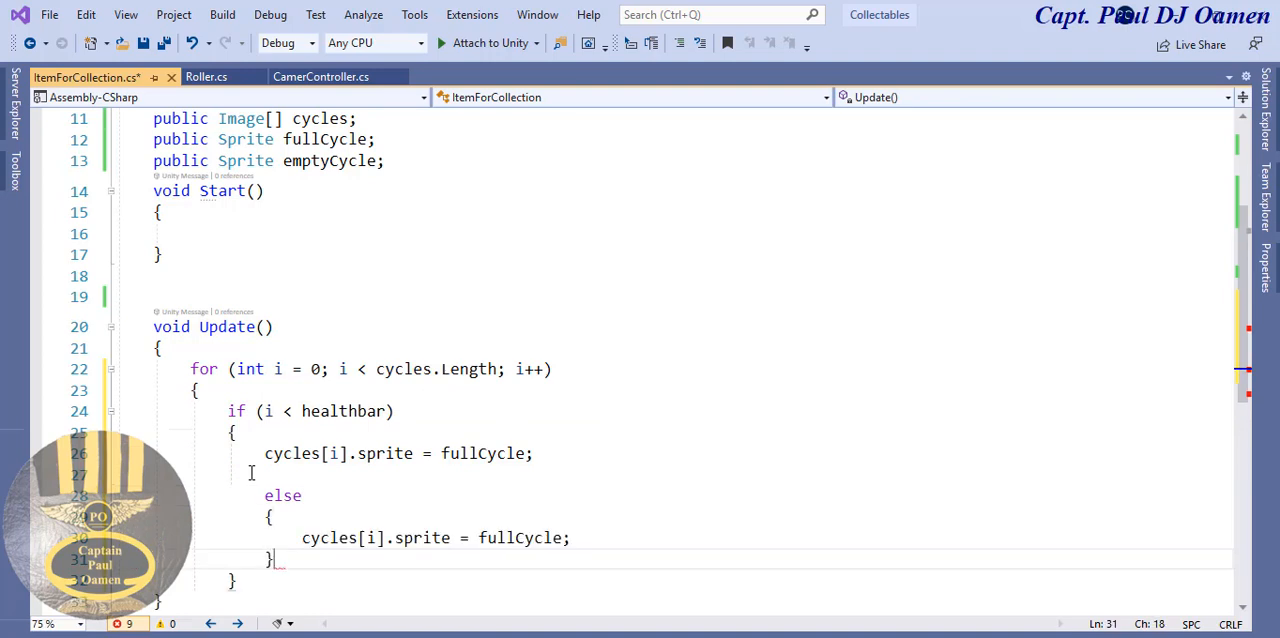
- Change fullCycle to emptyCycle in the else block and restore the if block's missing closing brace before else
{"action": "left_click", "coordinate": [507, 539]}
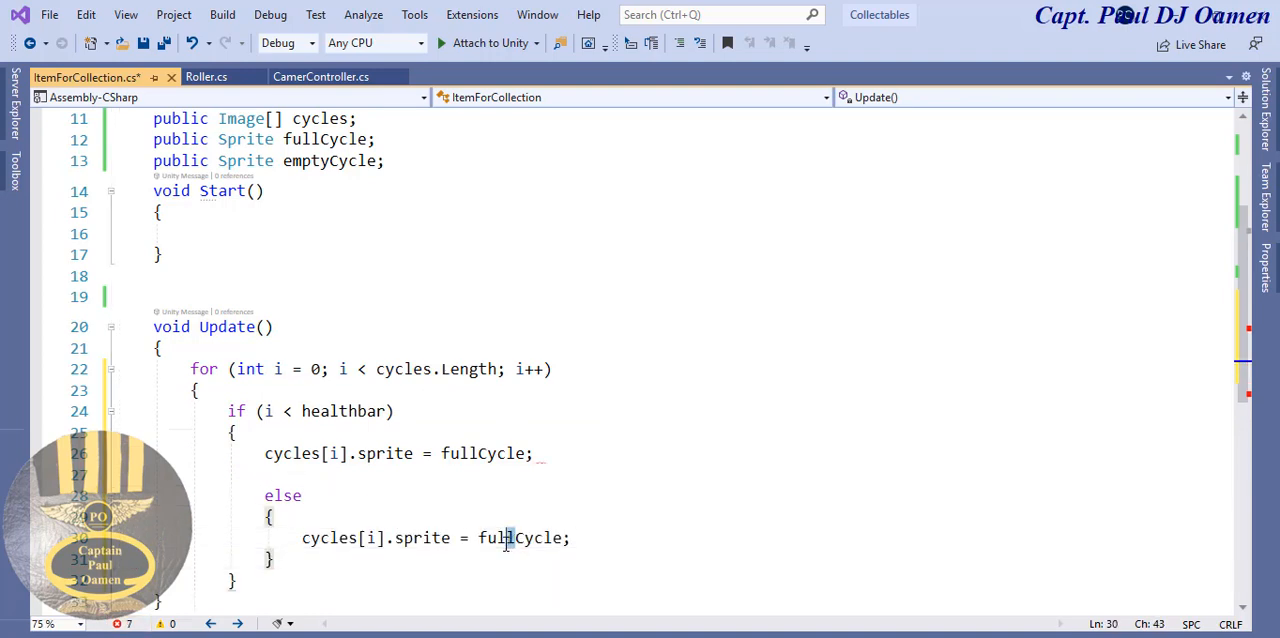
{"action": "left_click_drag", "start_coordinate": [515, 539], "coordinate": [480, 541]}
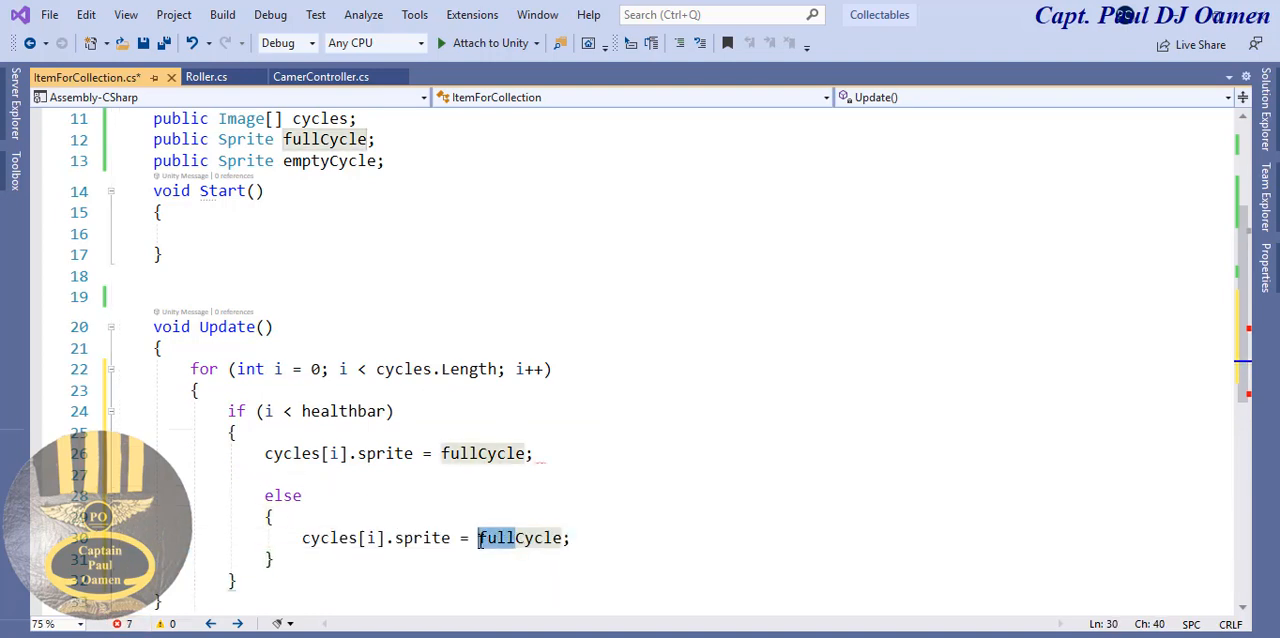
{"action": "type", "text": "empt"}
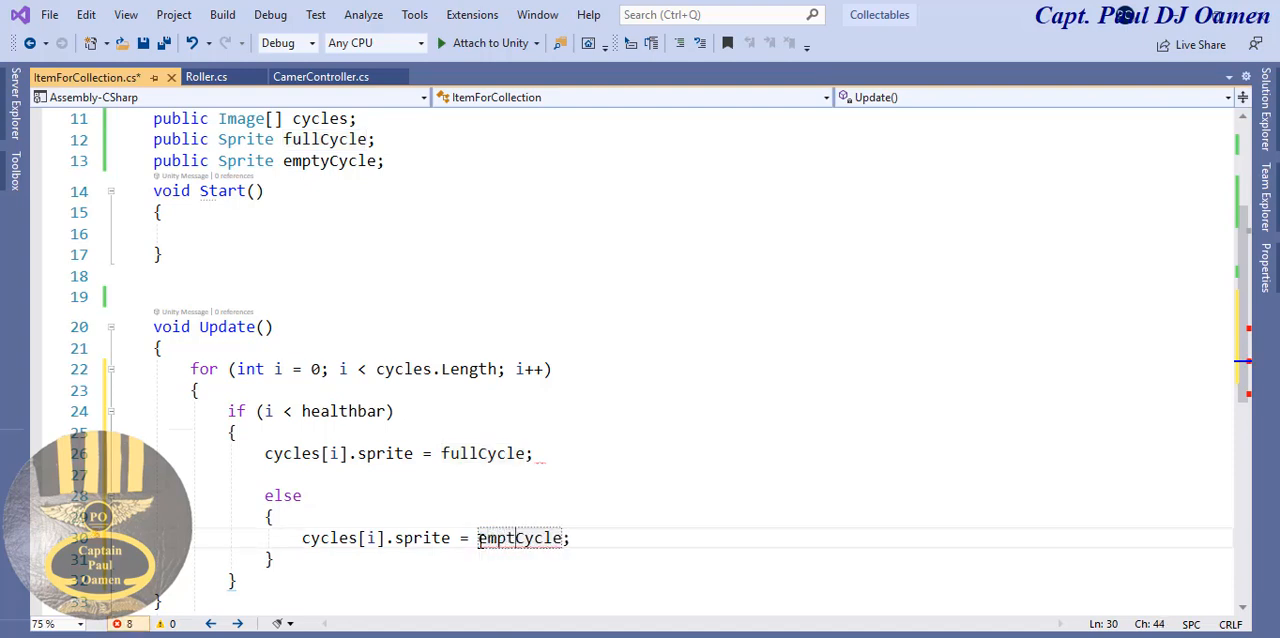
{"action": "type", "text": "y"}
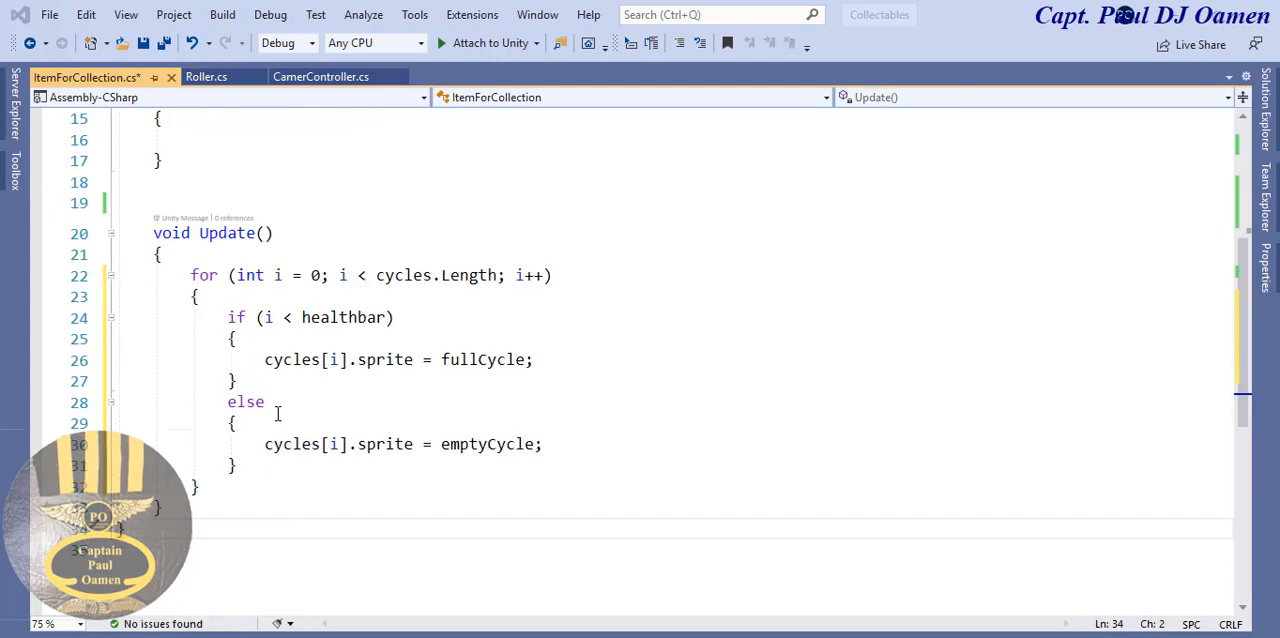
{"action": "left_click", "coordinate": [250, 388]}
{"action": "left_click", "coordinate": [278, 411]}
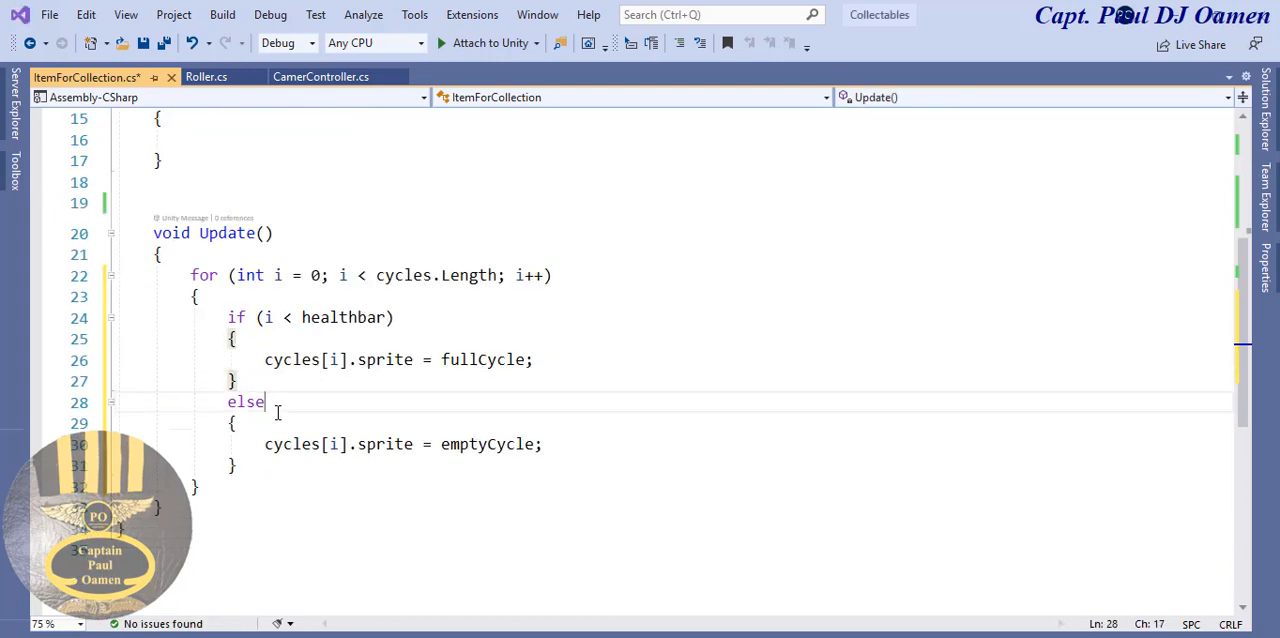
- Below the else block inside the for loop, add the condition if(i < numberOFHealthBar) with an empty braced block
{"action": "left_click", "coordinate": [245, 466]}
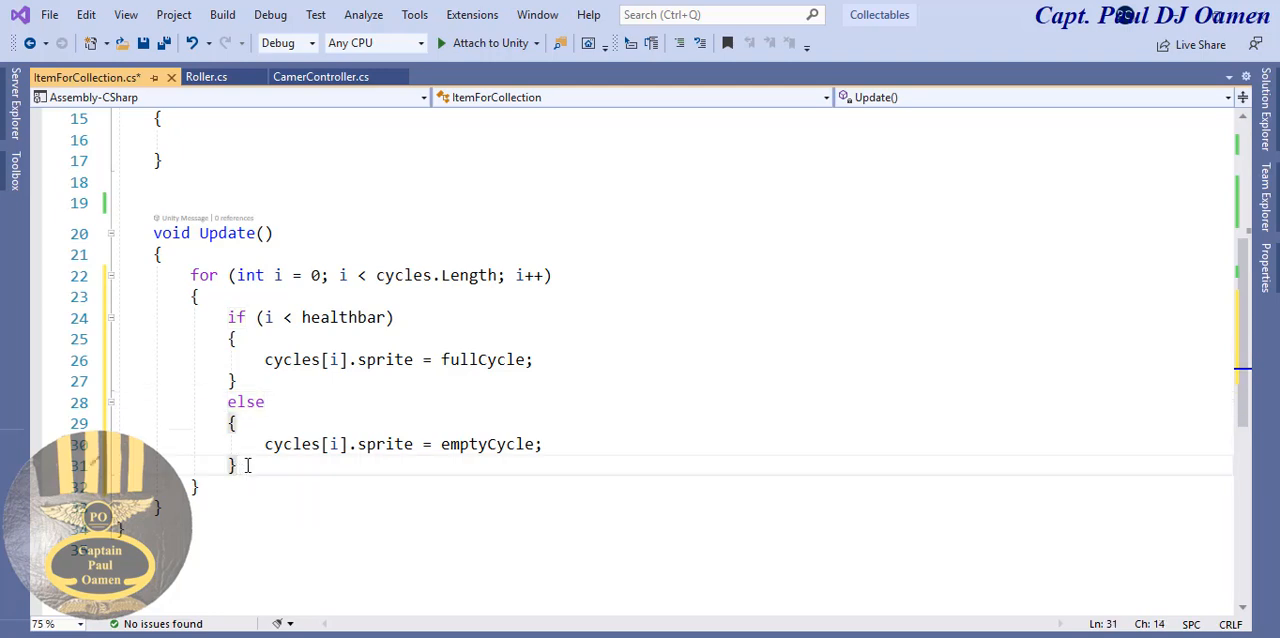
{"action": "key", "text": "Return"}
{"action": "key", "text": "Return"}
{"action": "type", "text": "i"}
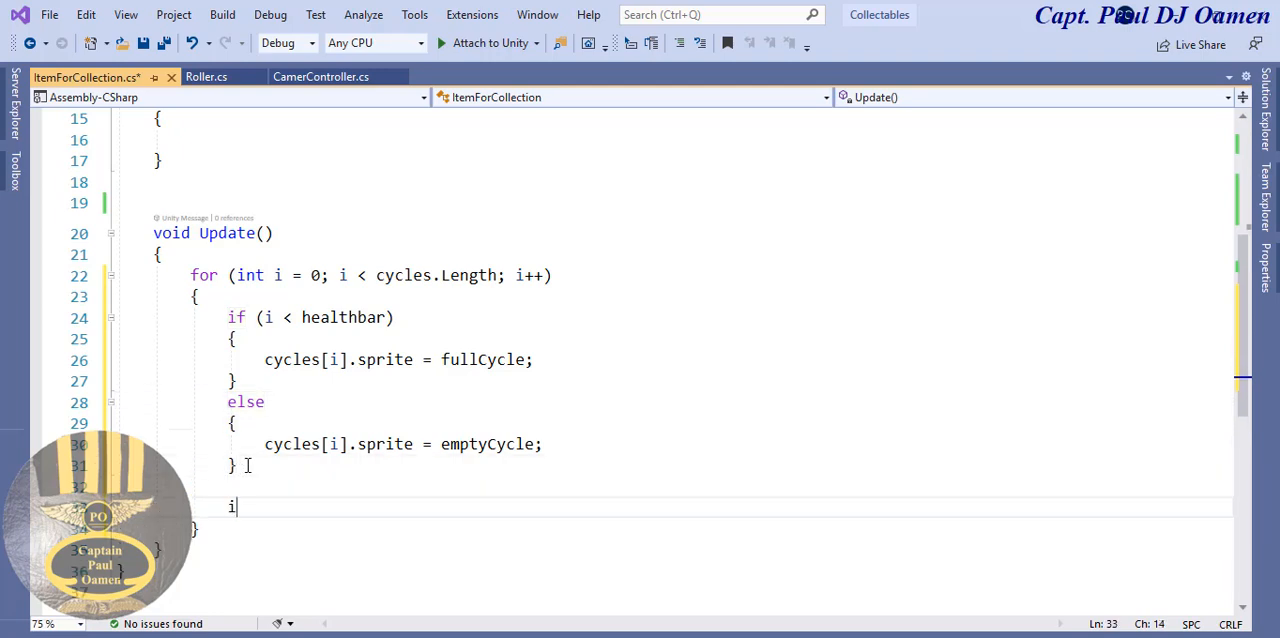
{"action": "type", "text": "f(i"}
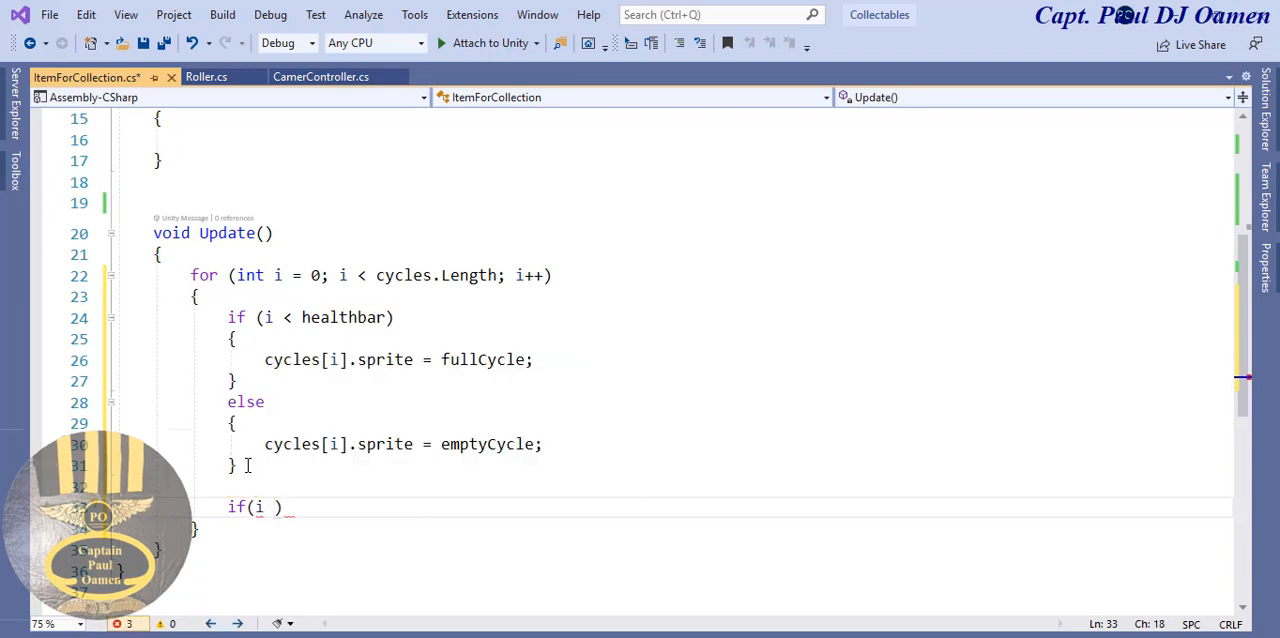
{"action": "type", "text": " < num"}
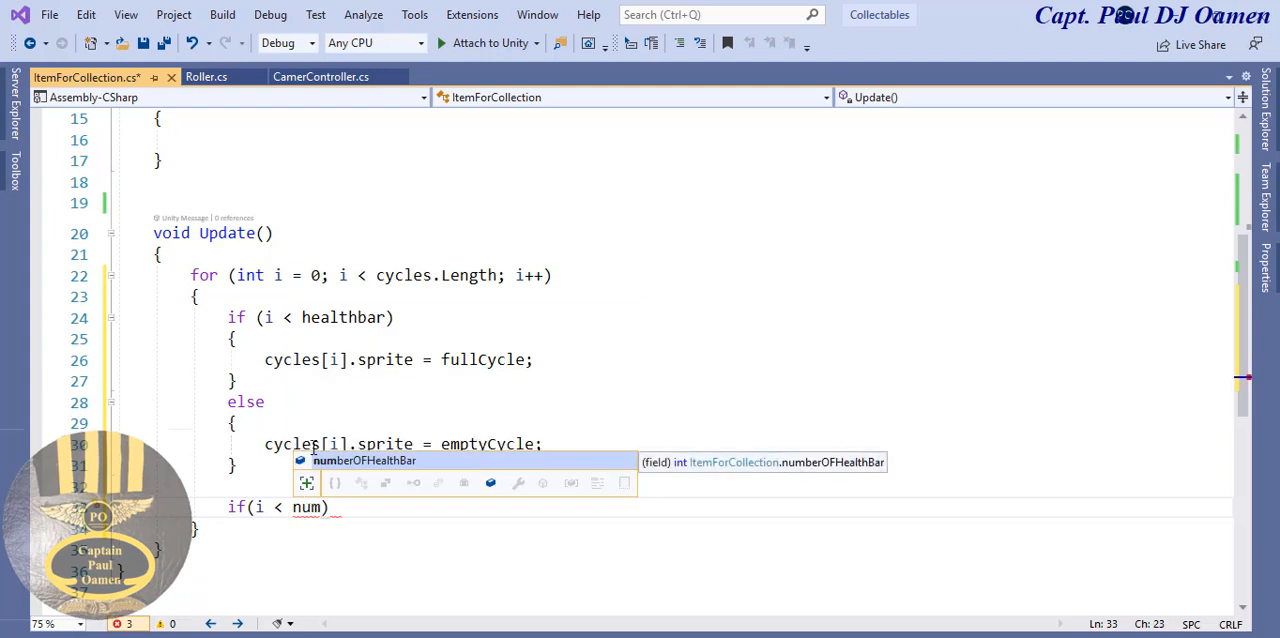
{"action": "double_click", "coordinate": [386, 462]}
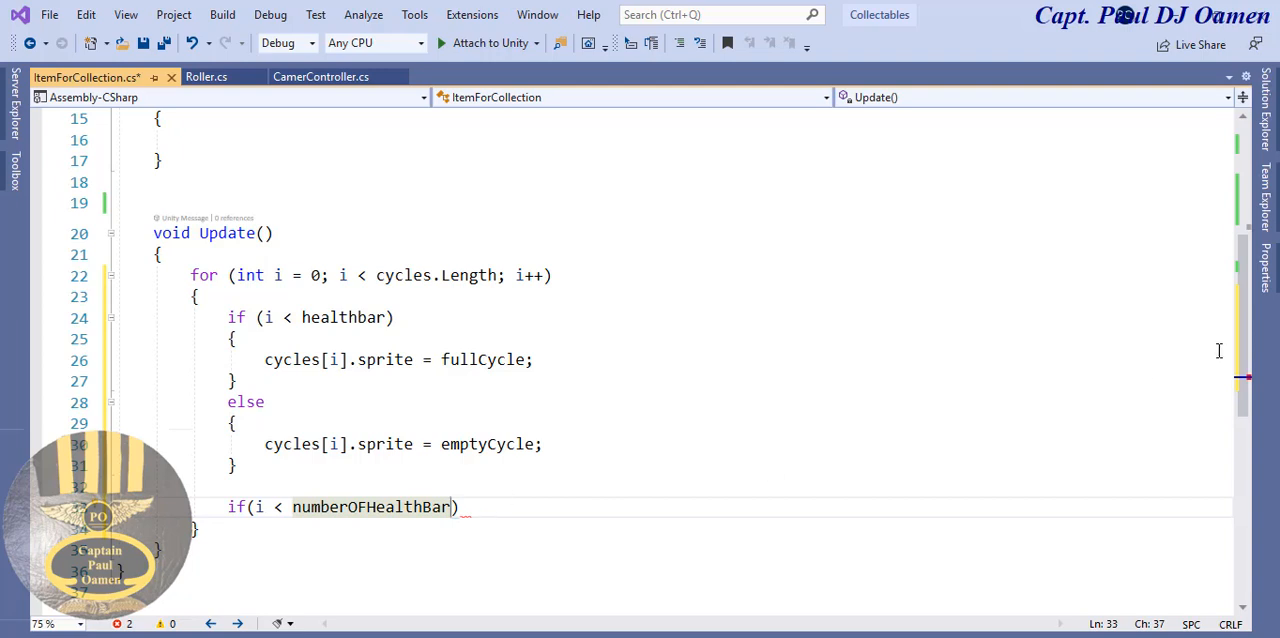
{"action": "left_click_drag", "start_coordinate": [1243, 313], "coordinate": [1243, 383]}
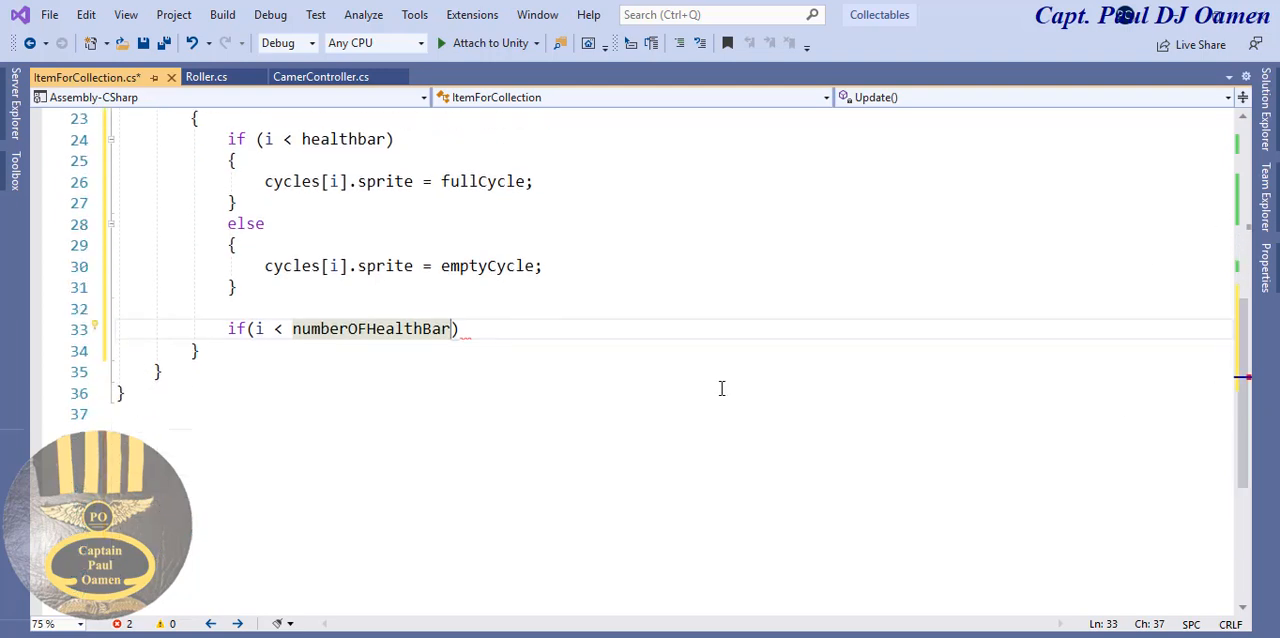
{"action": "left_click", "coordinate": [500, 327]}
{"action": "key", "text": "Return"}
{"action": "type", "text": "{"}
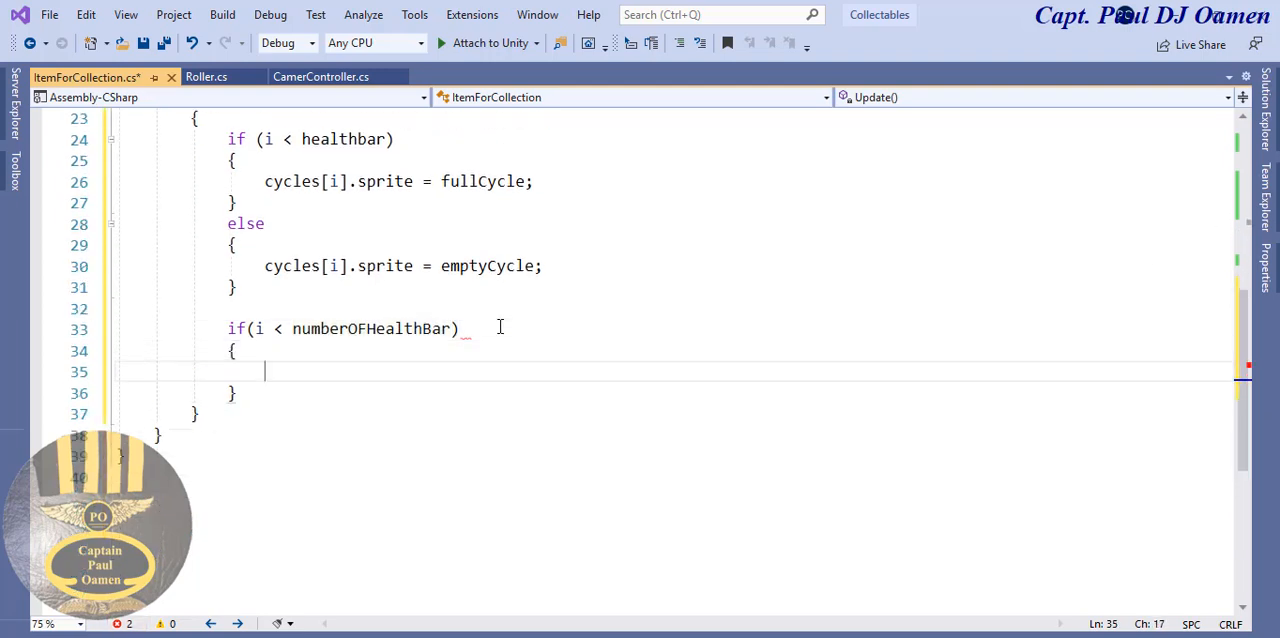
- In the numberOFHealthBar if block, add the statement cycles[i].enabled = true;
{"action": "key", "text": "Return"}
{"action": "type", "text": "cy"}
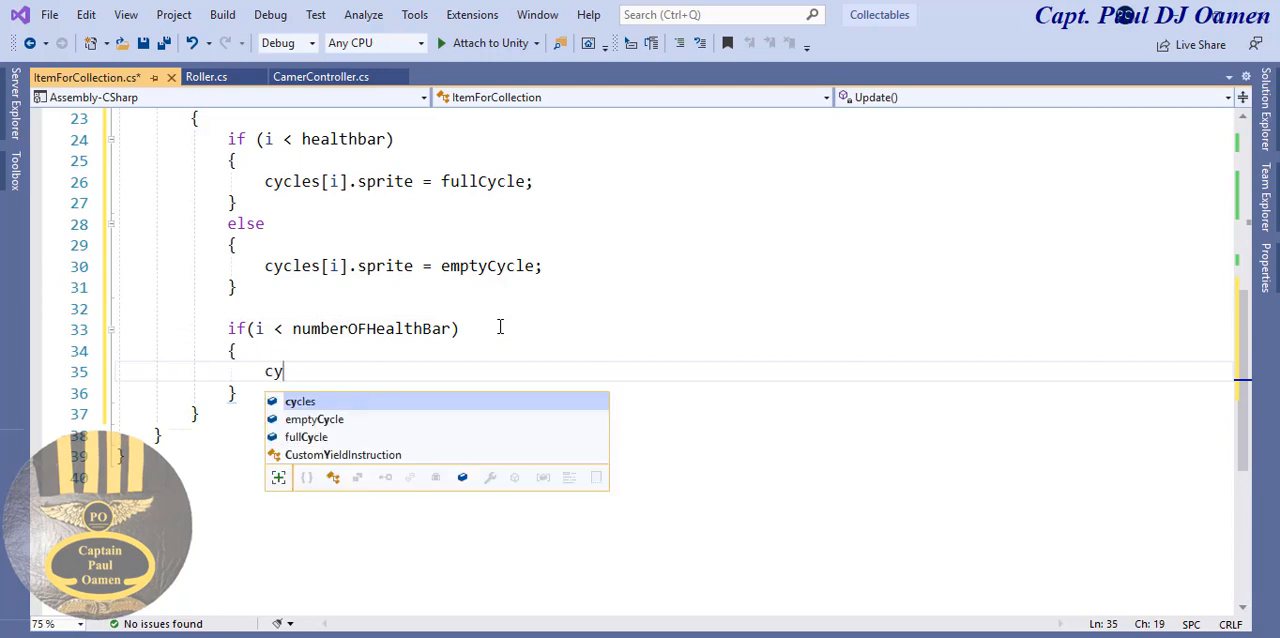
{"action": "key", "text": "Tab"}
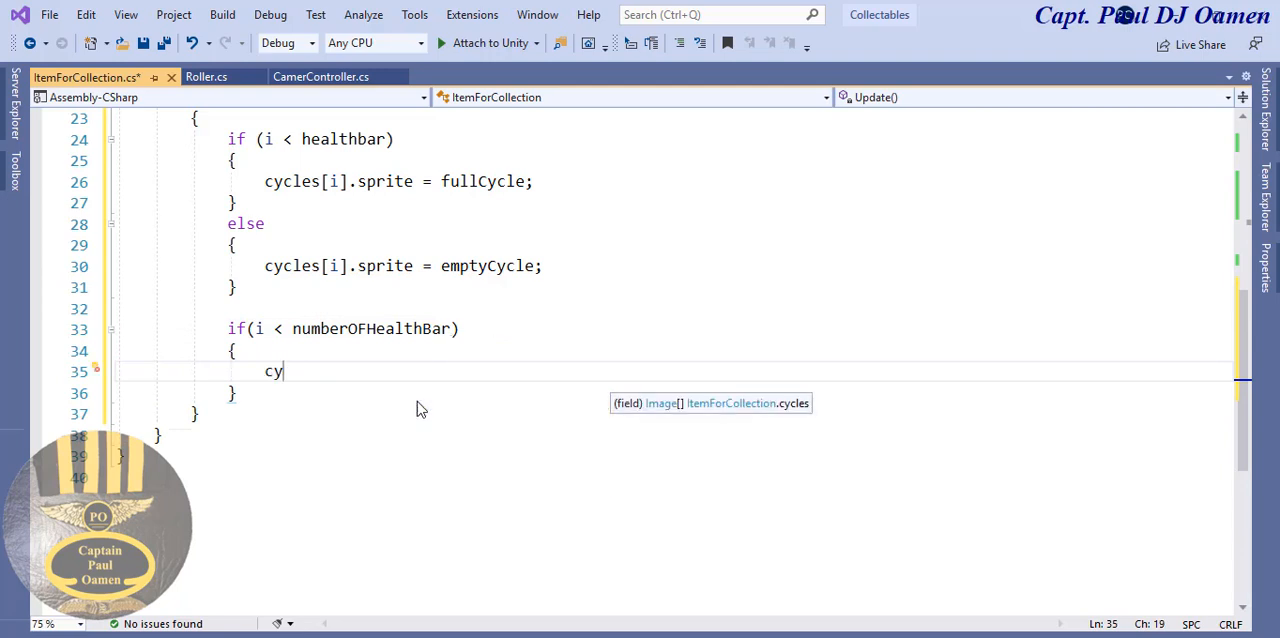
{"action": "type", "text": "[i]."}
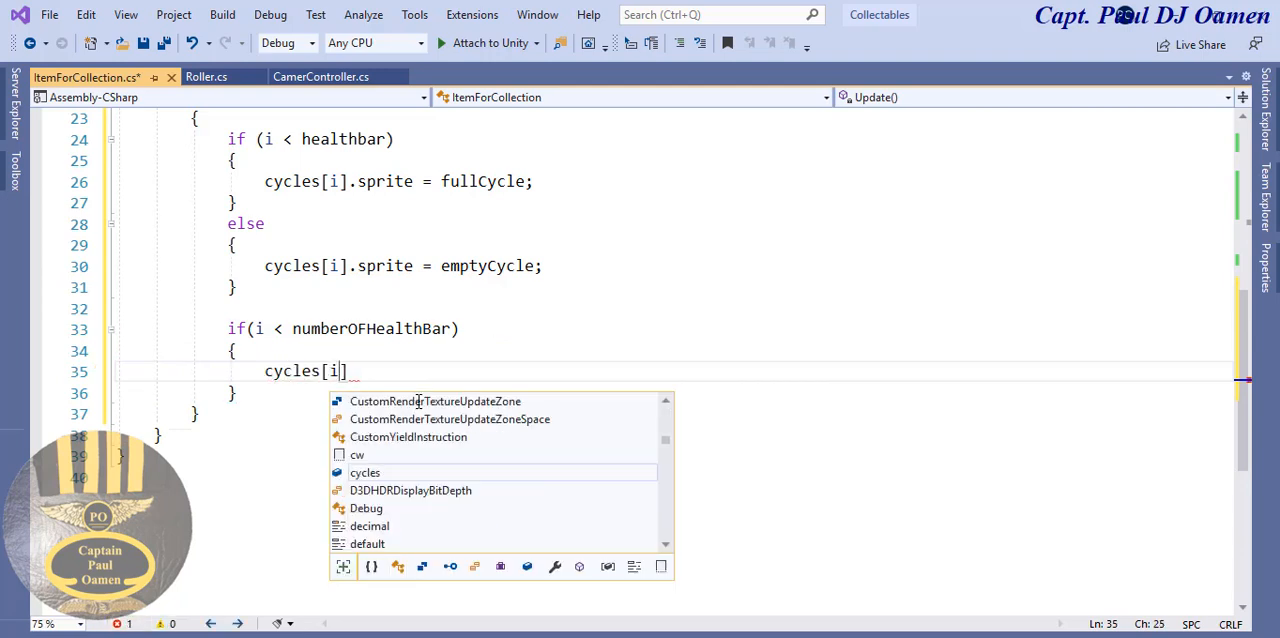
{"action": "type", "text": "e"}
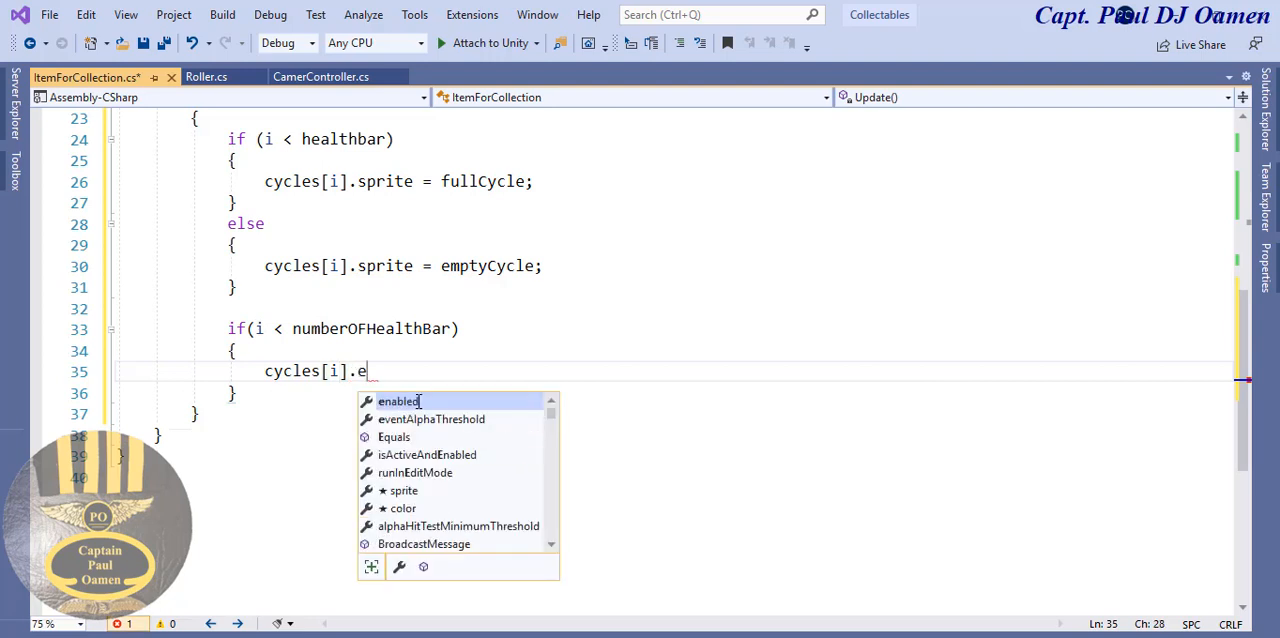
{"action": "key", "text": "Tab"}
{"action": "type", "text": "=tr"}
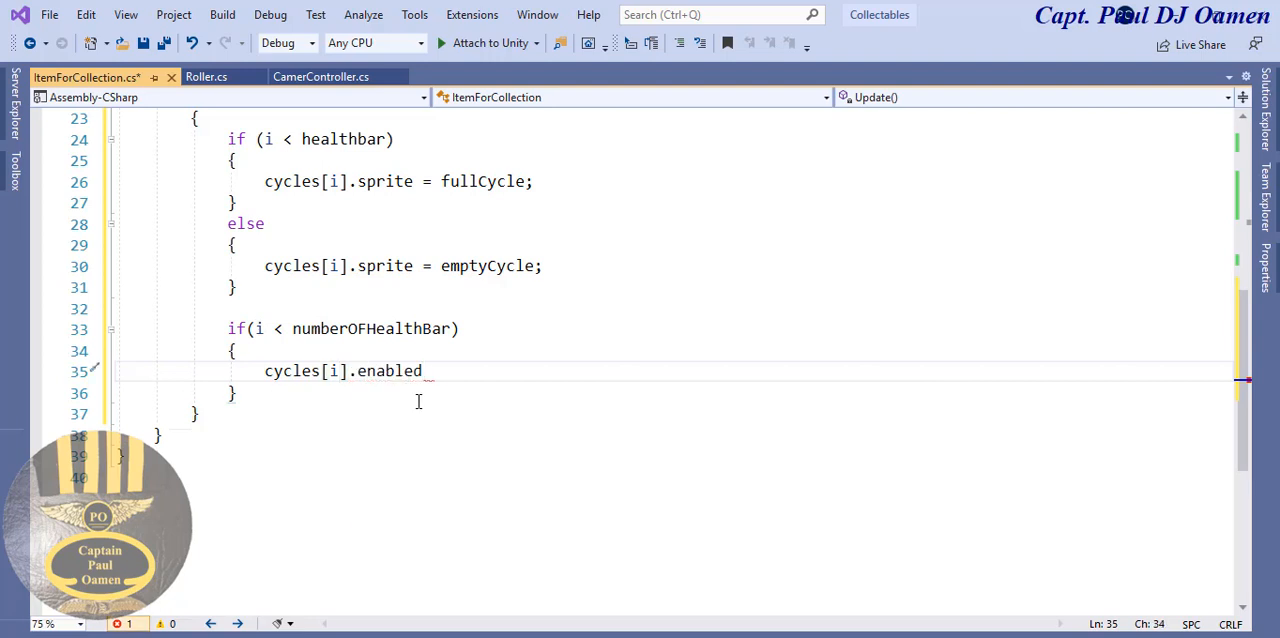
{"action": "type", "text": "ansform"}
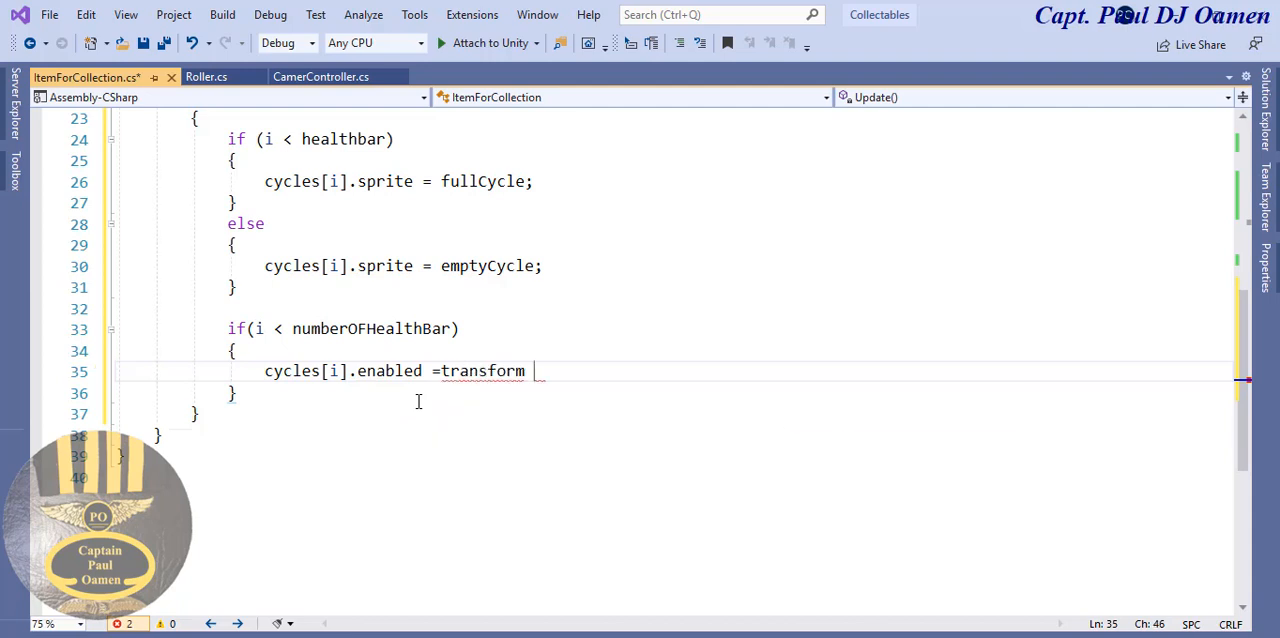
{"action": "key", "text": "BackSpace"}
{"action": "key", "text": "BackSpace"}
{"action": "key", "text": "BackSpace"}
{"action": "key", "text": "BackSpace"}
{"action": "key", "text": "BackSpace"}
{"action": "key", "text": "BackSpace"}
{"action": "key", "text": "BackSpace"}
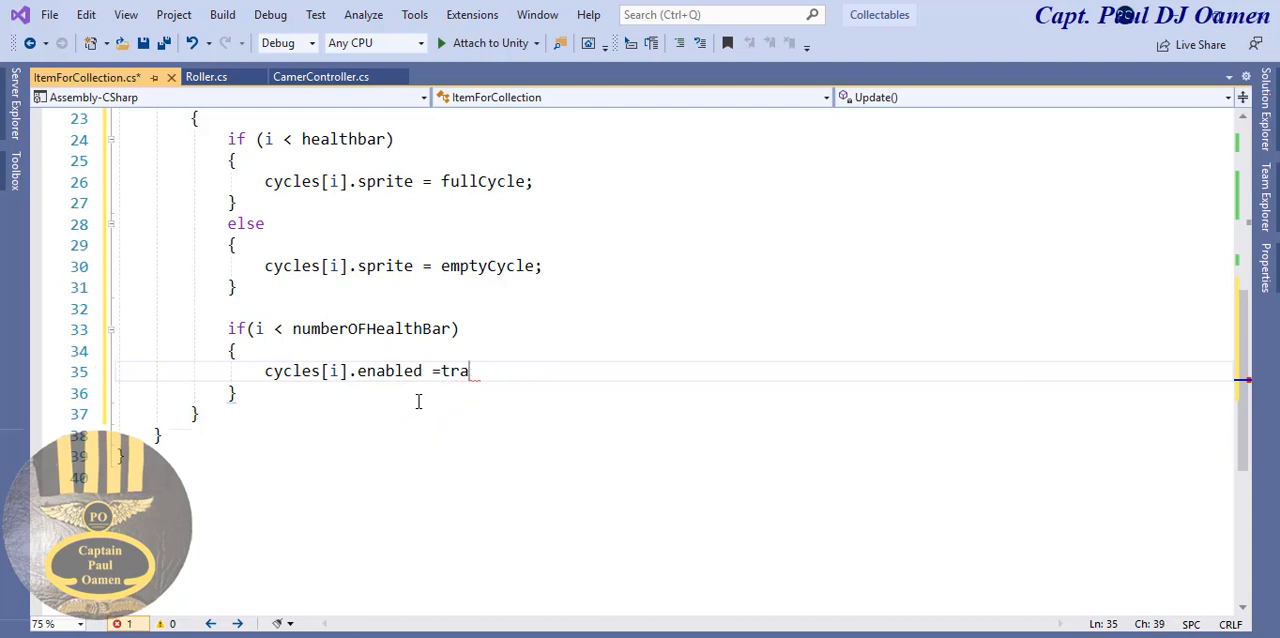
{"action": "type", "text": "ue;"}
- Add an else after the numberOFHealthBar if and paste a copy of its braced block beneath it
{"action": "left_click_drag", "start_coordinate": [229, 351], "coordinate": [238, 388]}
{"action": "key", "text": "ctrl+c"}
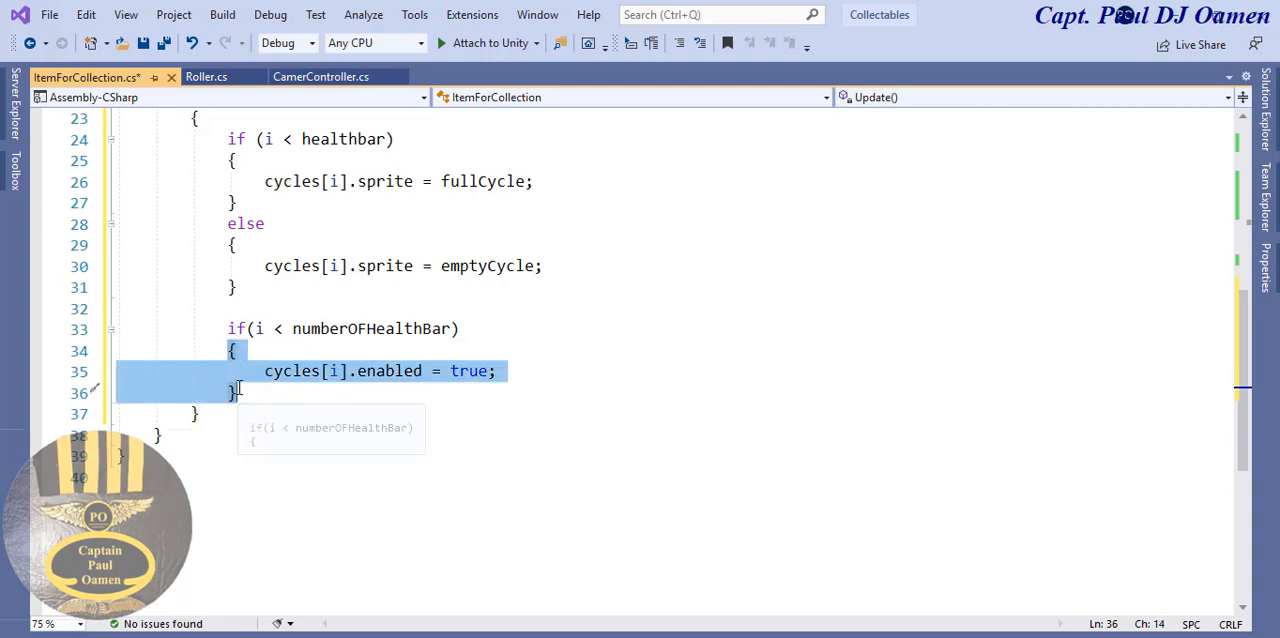
{"action": "left_click", "coordinate": [268, 397]}
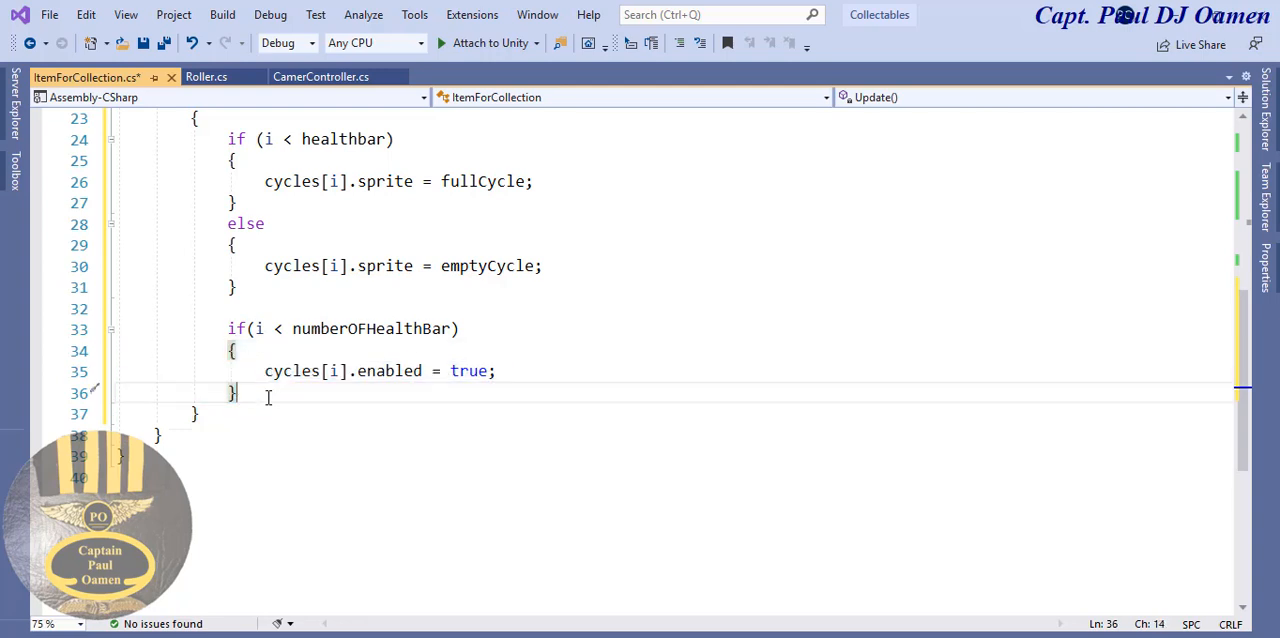
{"action": "key", "text": "Return"}
{"action": "type", "text": "else"}
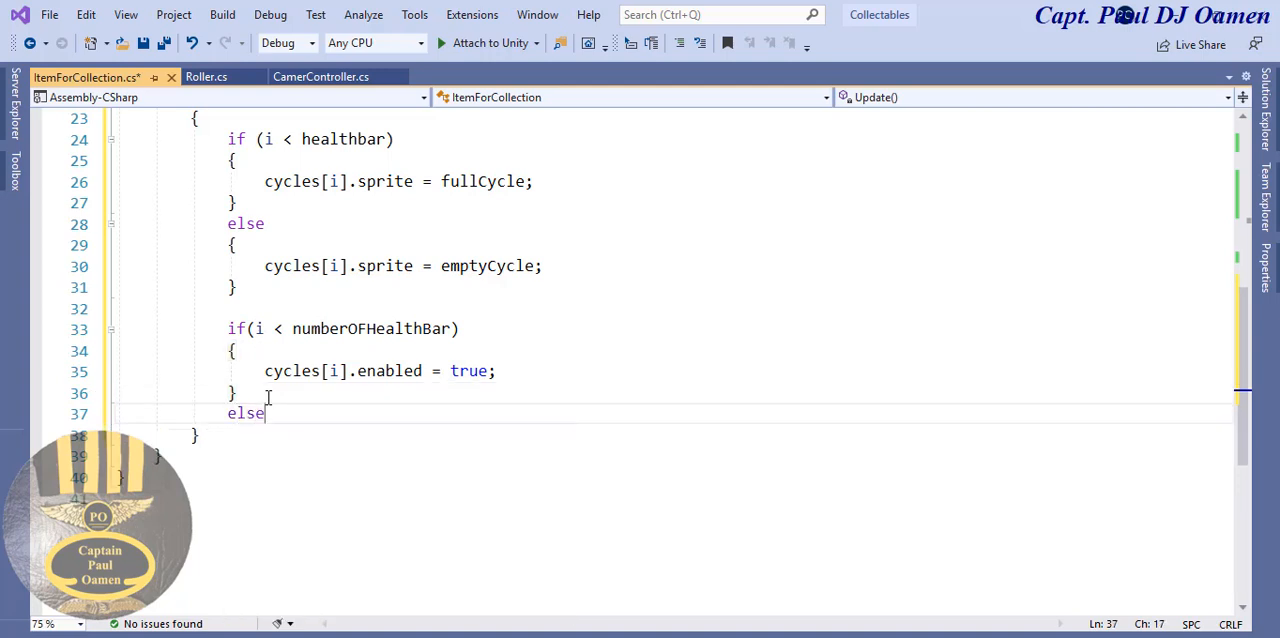
{"action": "key", "text": "Return"}
{"action": "key", "text": "ctrl+v"}
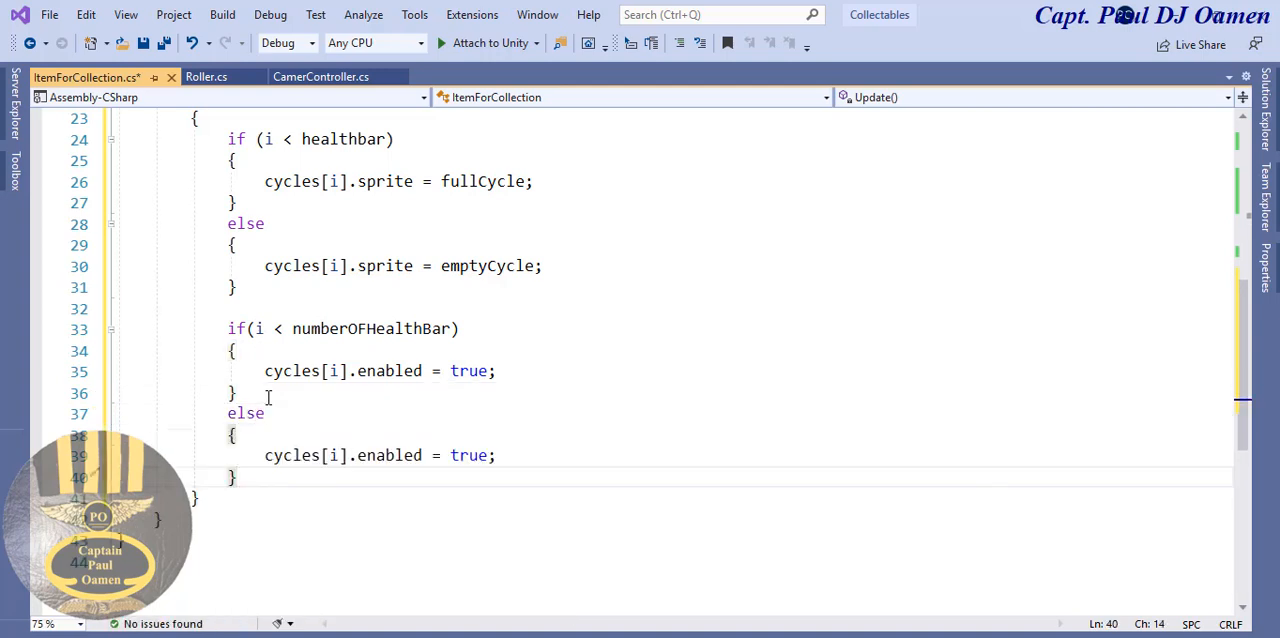
- Change true to false in the new else block's cycles[i].enabled statement and save the scripts
{"action": "double_click", "coordinate": [466, 455]}
{"action": "type", "text": "false"}
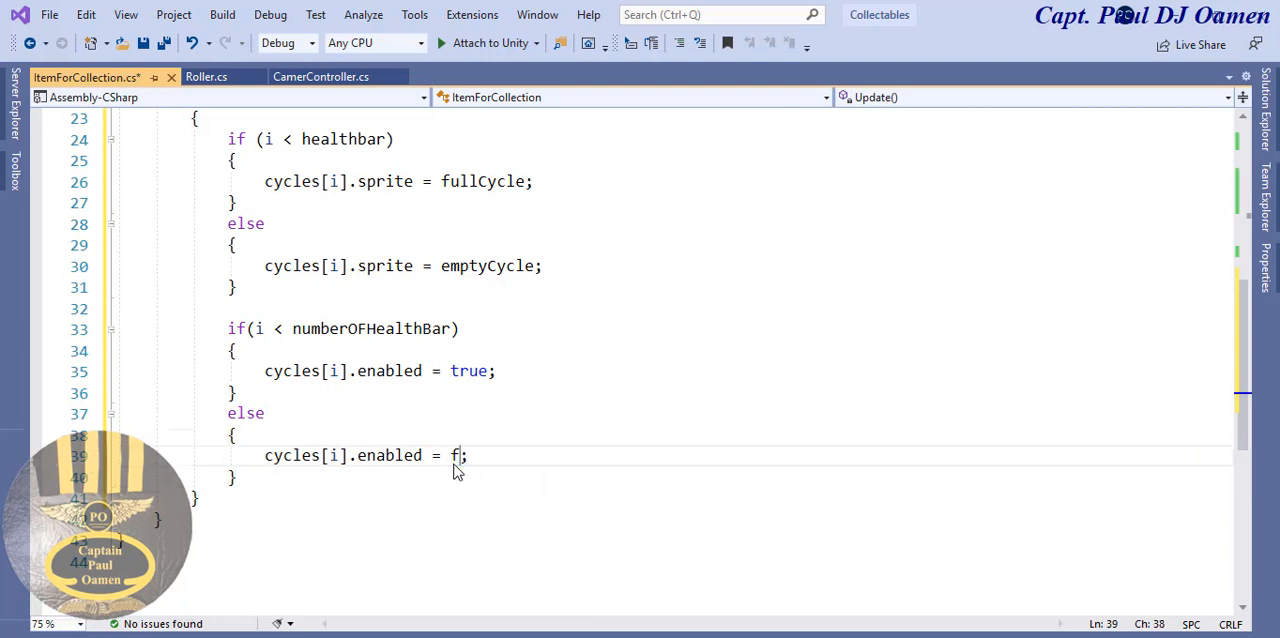
{"action": "left_click", "coordinate": [649, 346]}
{"action": "left_click", "coordinate": [143, 45]}
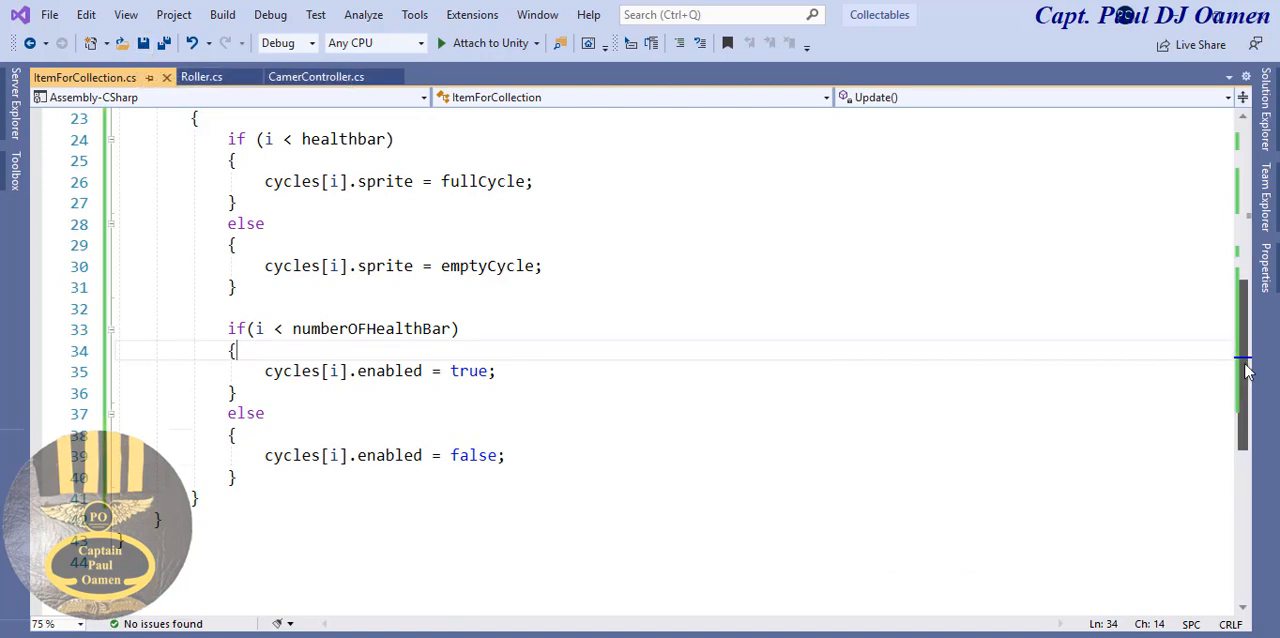
- Switch to the Collectables project in Unity, play the game, and set the Player's Healthbar value to 1
{"action": "left_click_drag", "start_coordinate": [1248, 366], "coordinate": [1250, 338]}
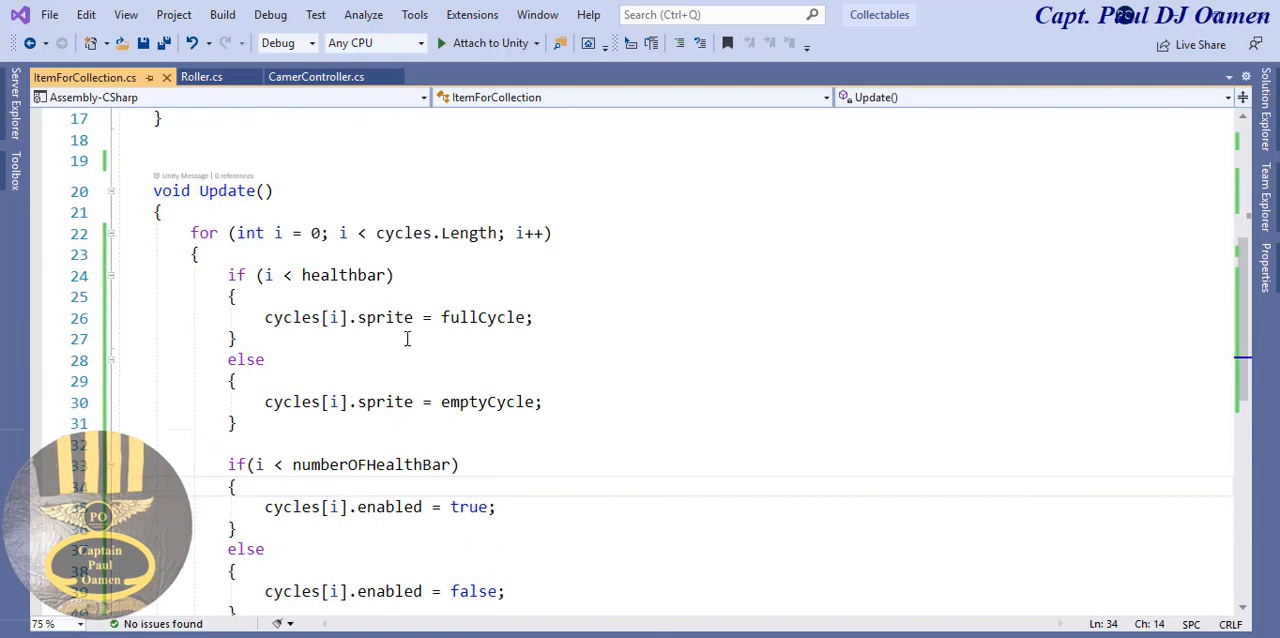
{"action": "mouse_move", "coordinate": [571, 636]}
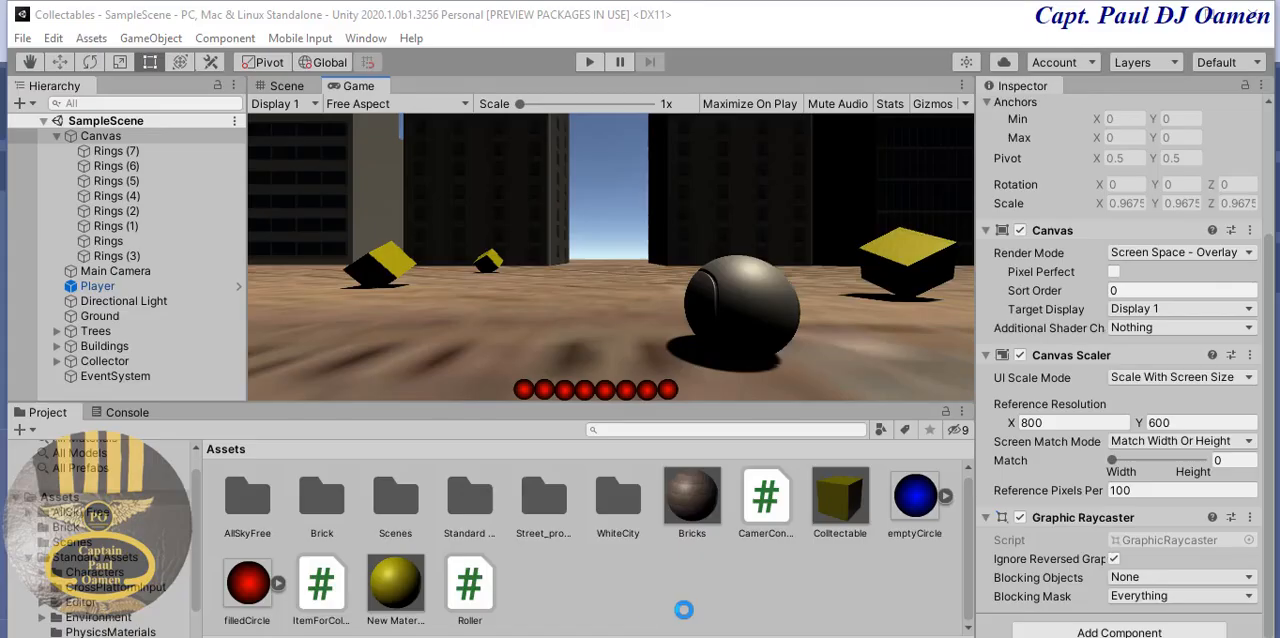
{"action": "left_click", "coordinate": [674, 600]}
{"action": "left_click", "coordinate": [594, 62]}
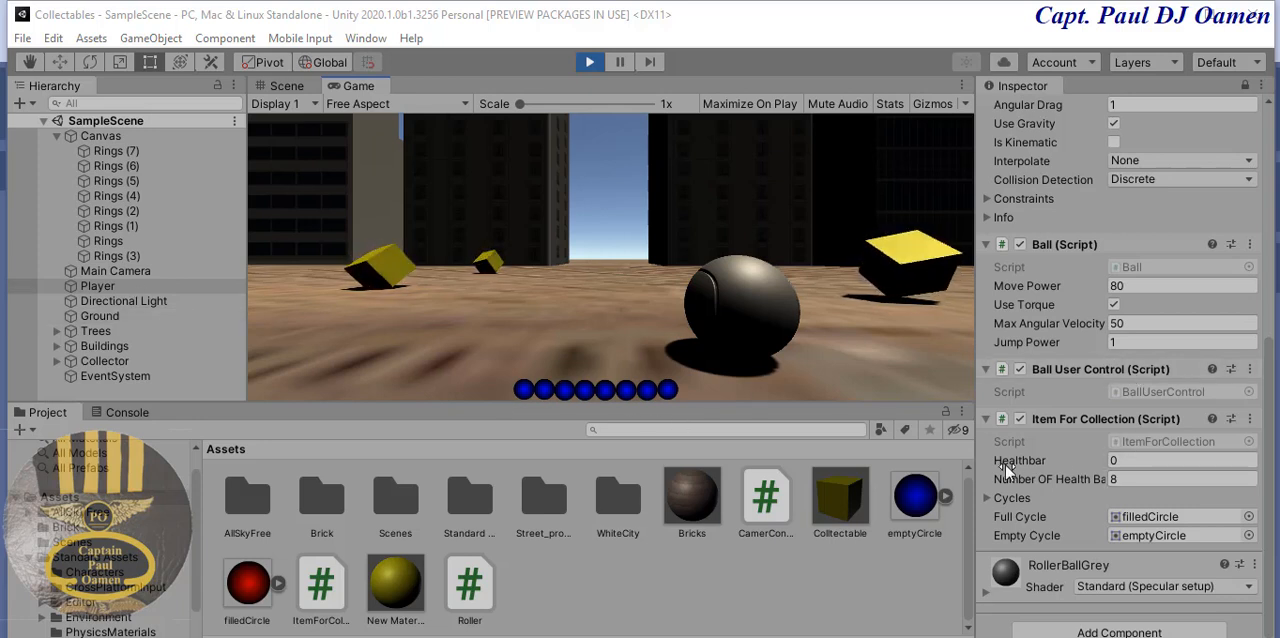
{"action": "left_click", "coordinate": [1133, 460]}
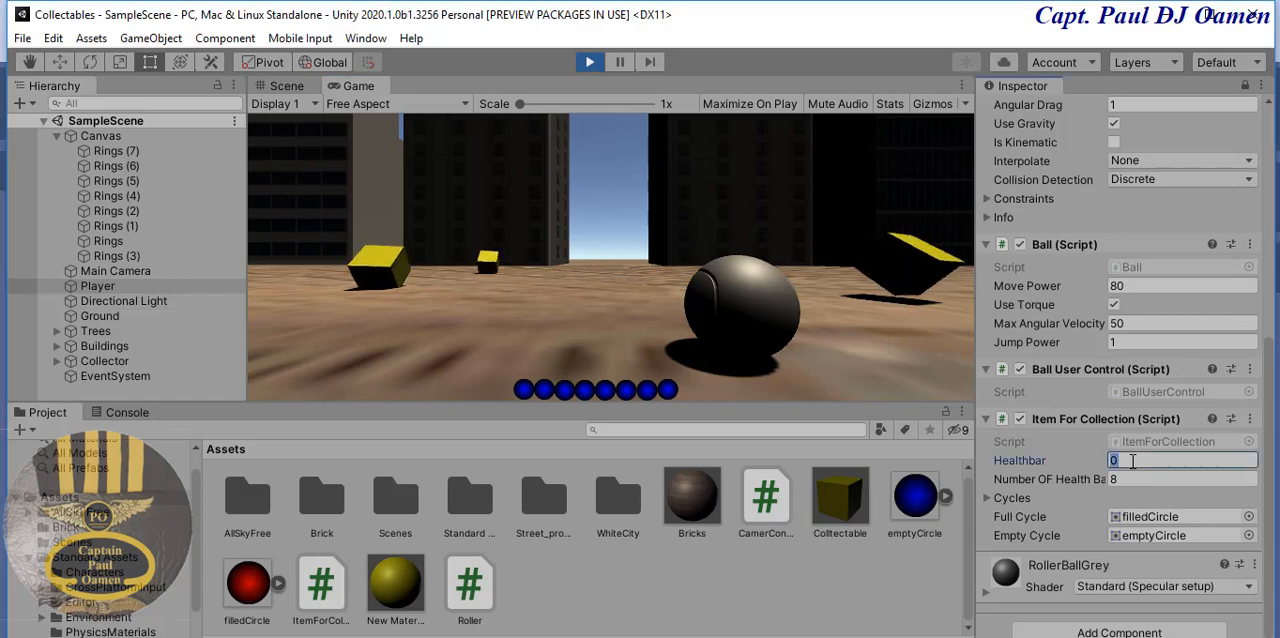
{"action": "type", "text": "1"}
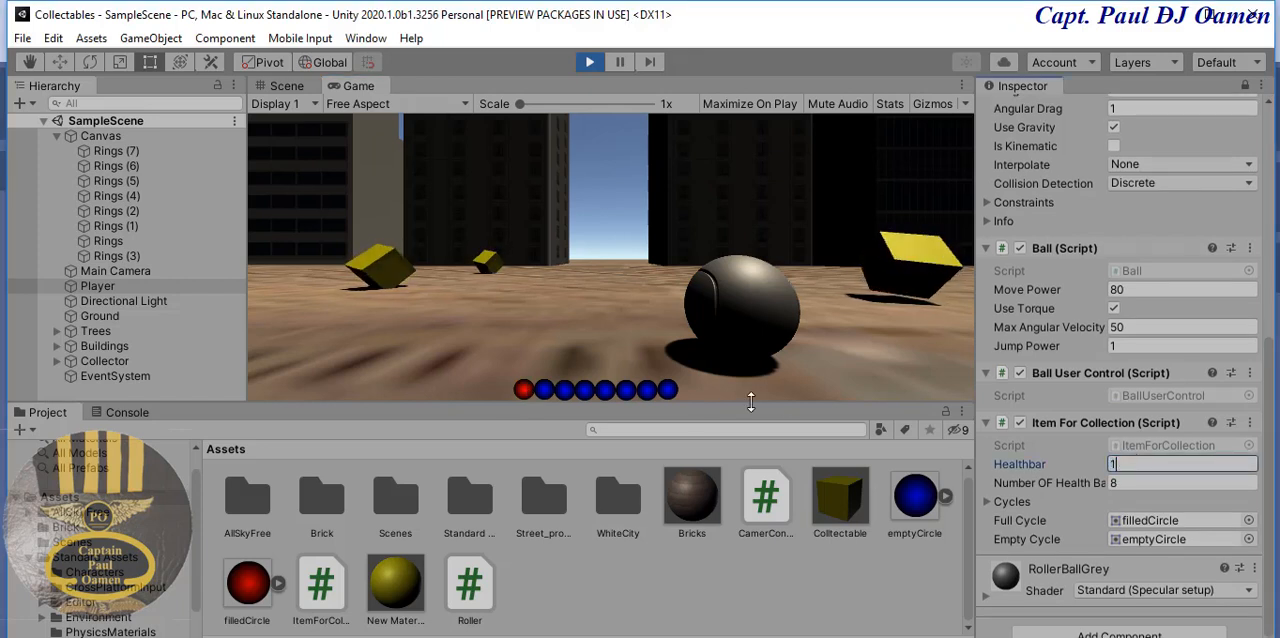
- Test the rings in the running game by raising Healthbar in turn to 2, 3, 4, 5, 7 and 8
{"action": "left_click_drag", "start_coordinate": [1131, 463], "coordinate": [1097, 466]}
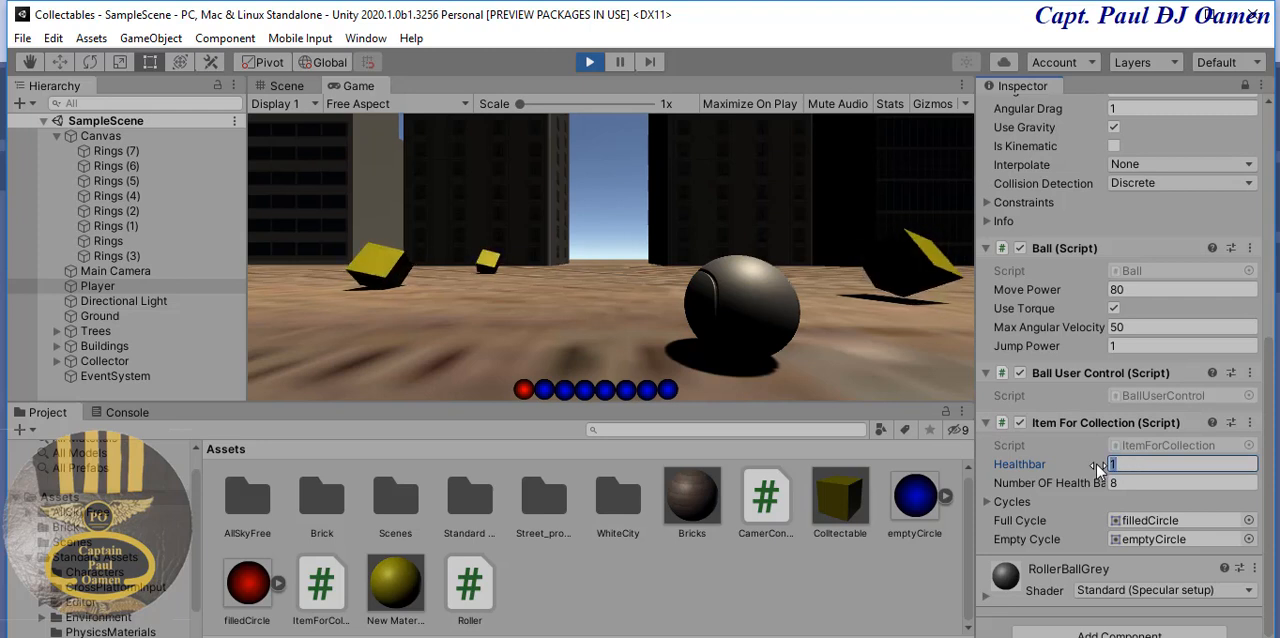
{"action": "type", "text": "2"}
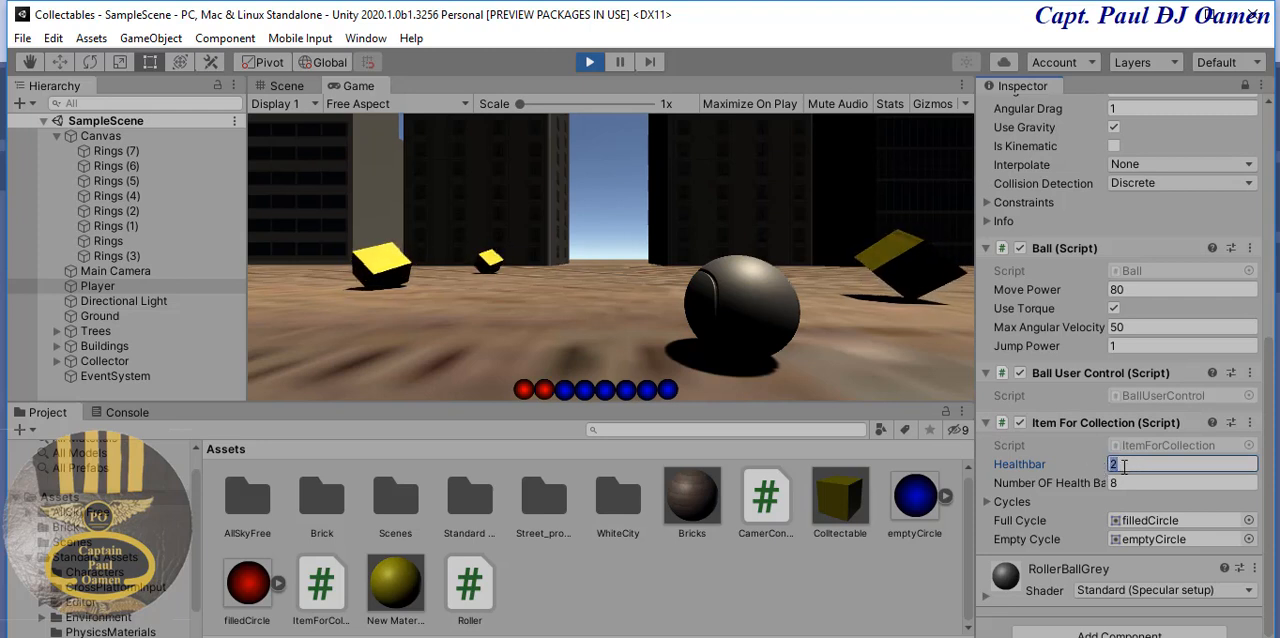
{"action": "type", "text": "3"}
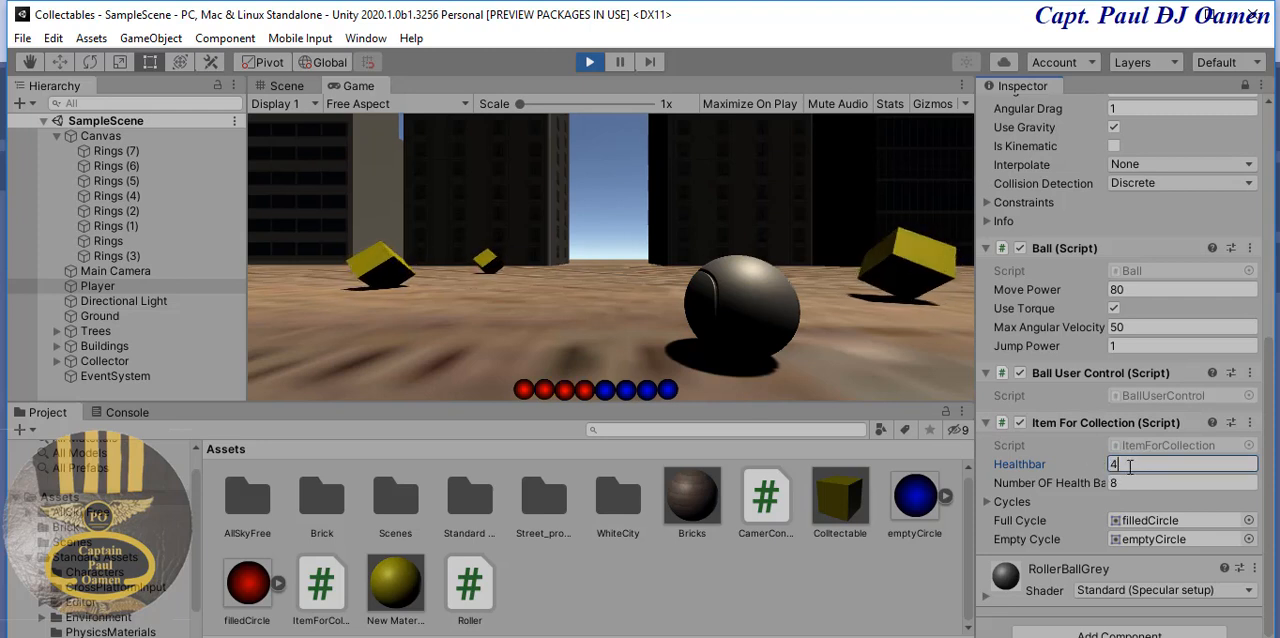
{"action": "type", "text": "5"}
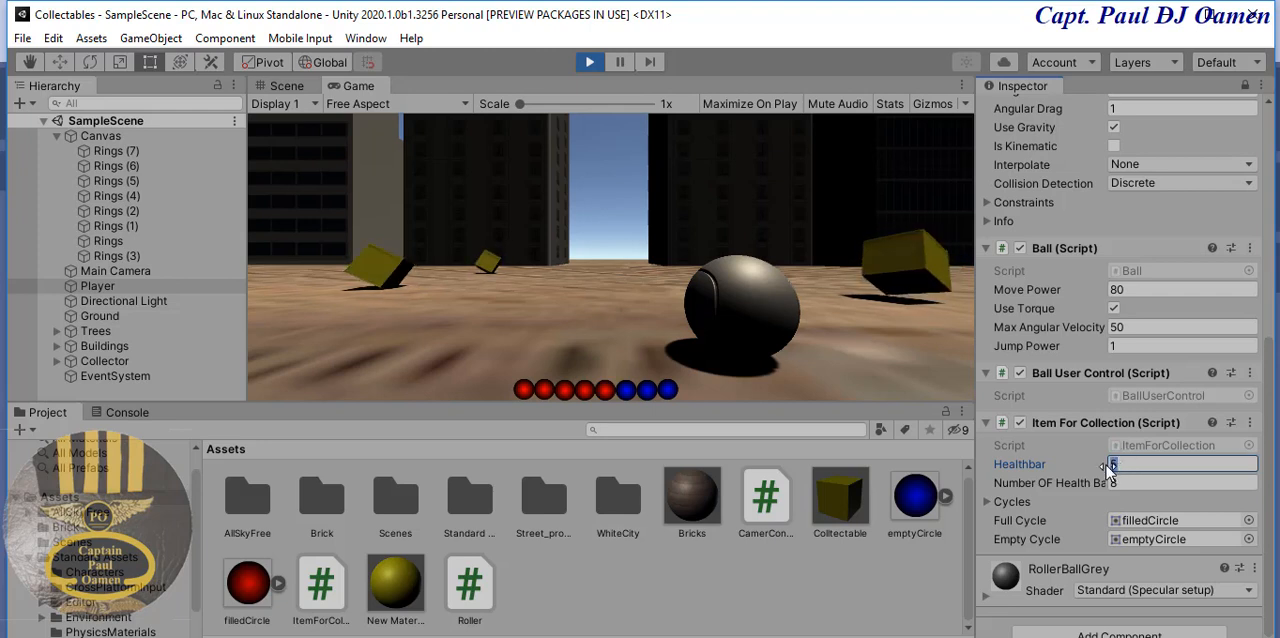
{"action": "type", "text": "7"}
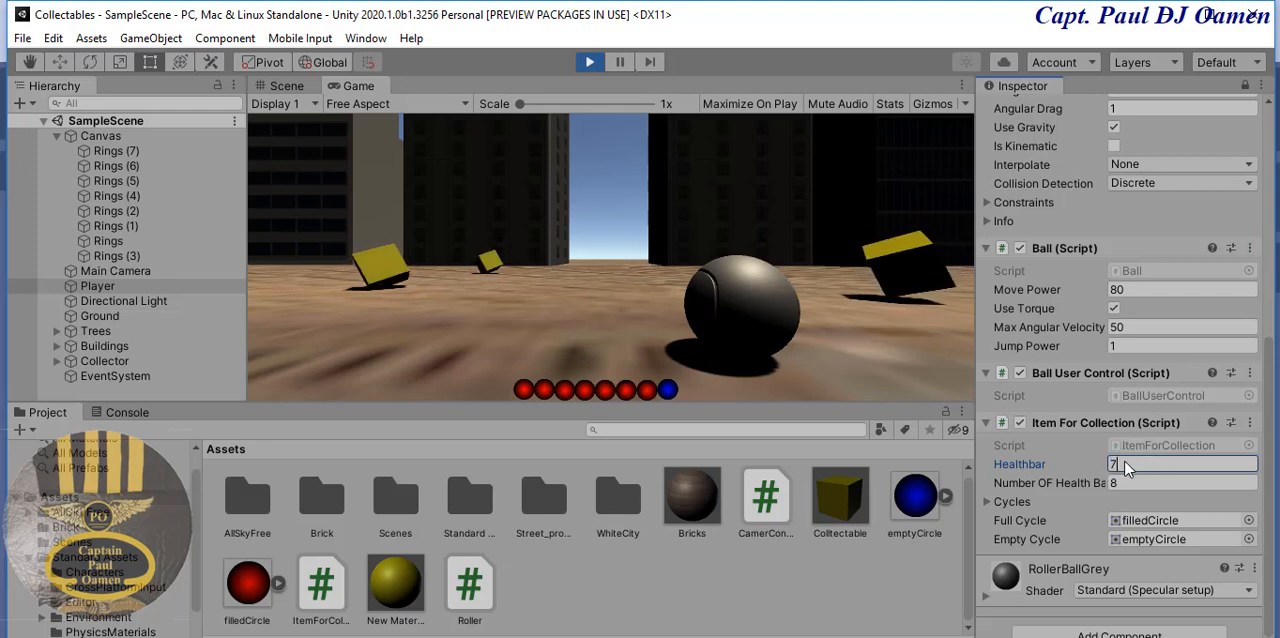
{"action": "type", "text": "8"}
{"action": "key", "text": "Return"}
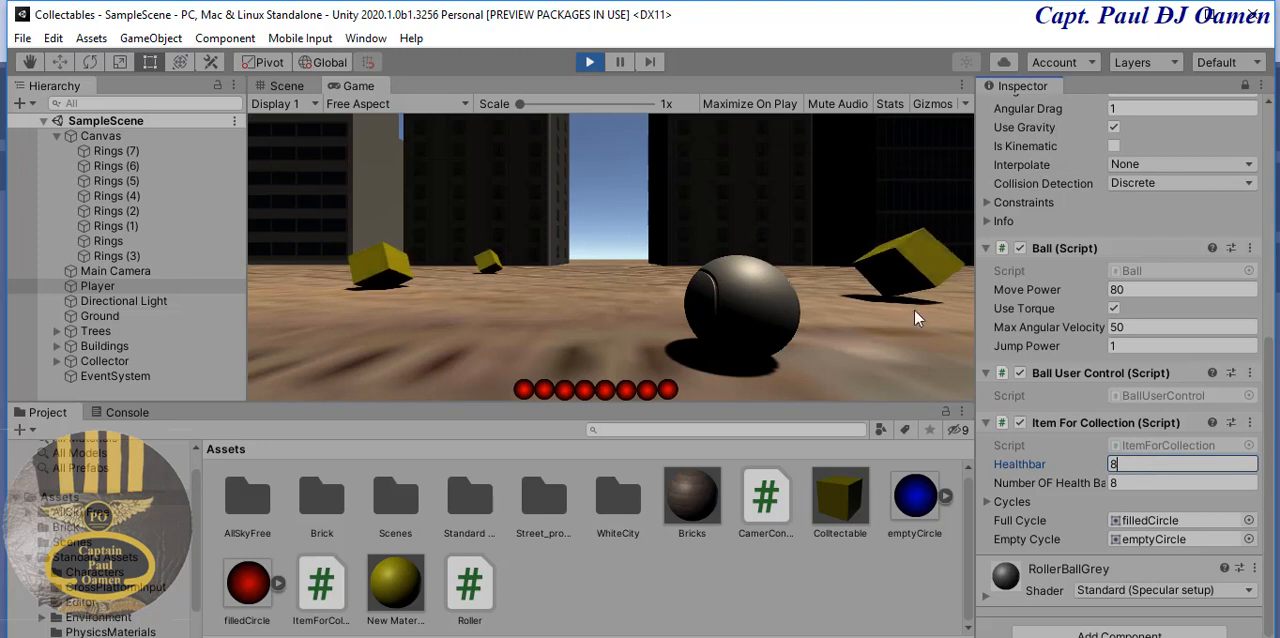
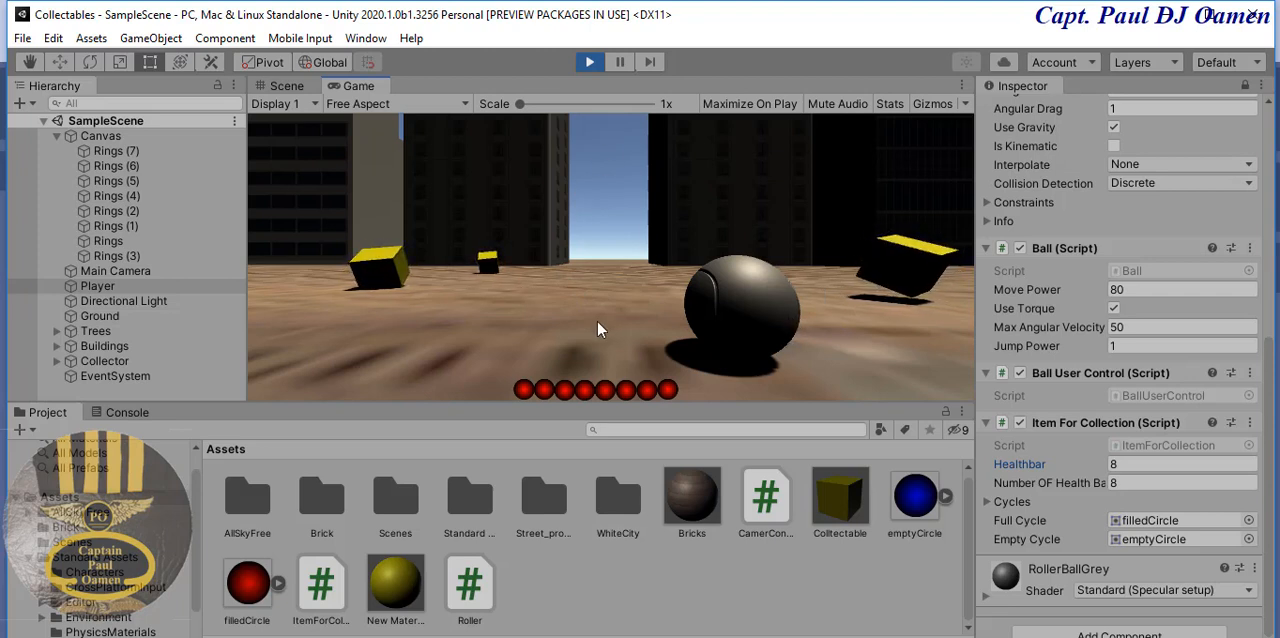
- Stop the running game, check the ItemForCollection script's code and return to the Unity editor
{"action": "left_click", "coordinate": [589, 62]}
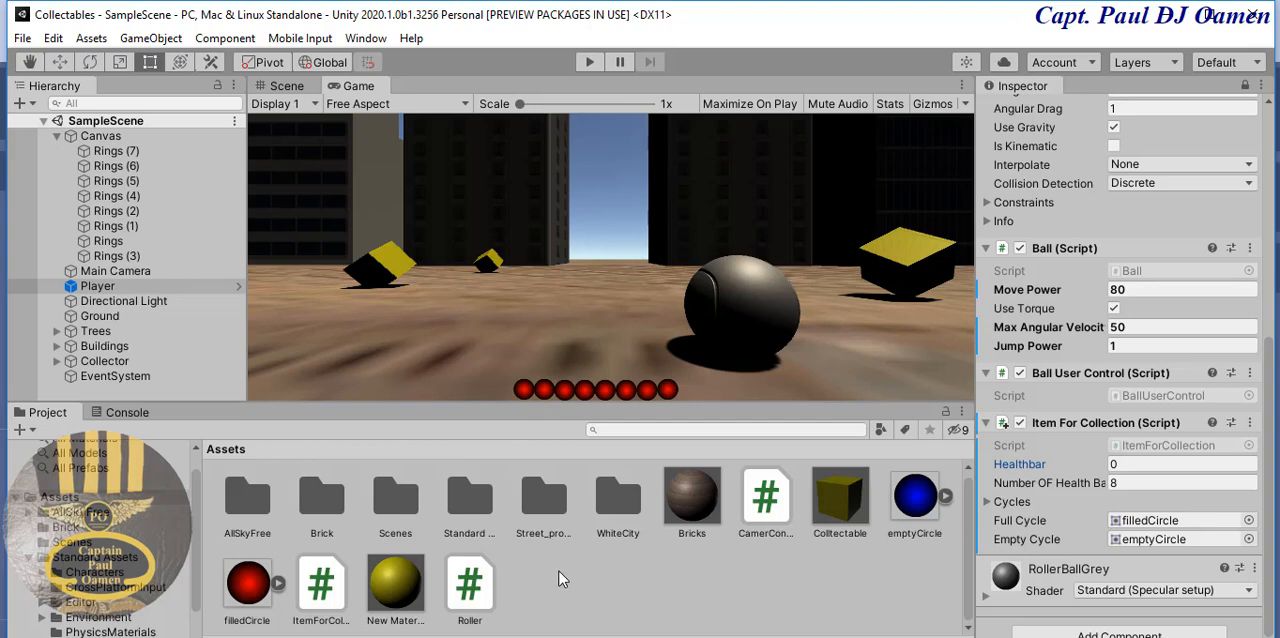
{"action": "left_click", "coordinate": [322, 592]}
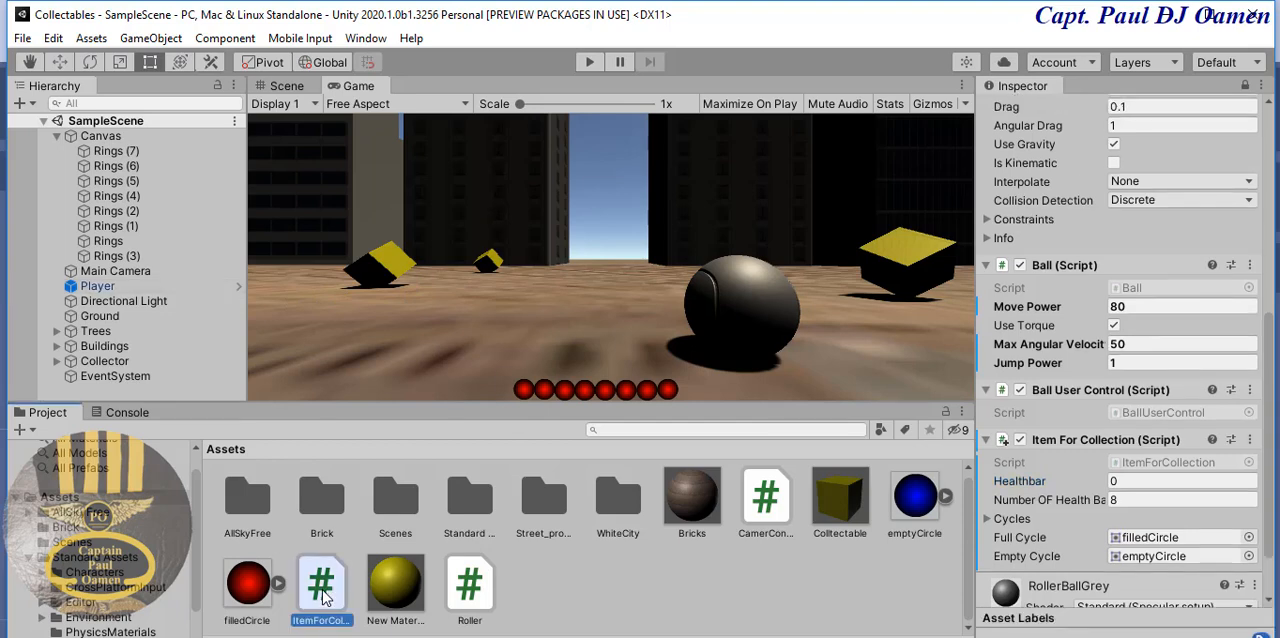
{"action": "double_click", "coordinate": [322, 592]}
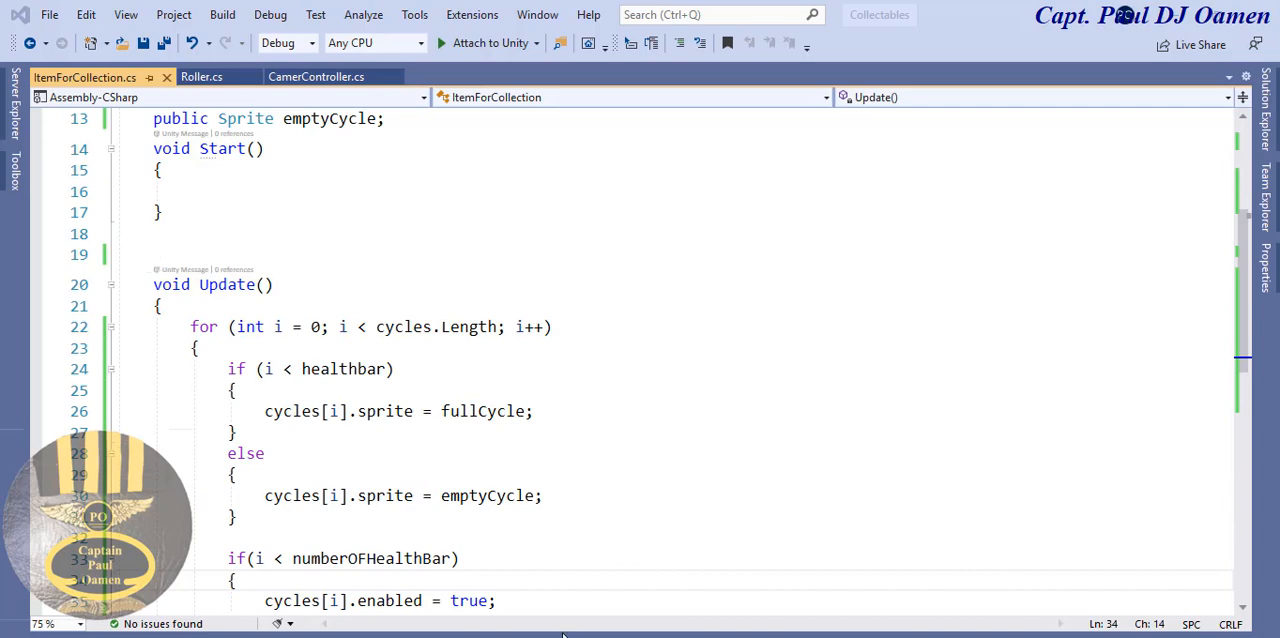
{"action": "left_click", "coordinate": [670, 626]}
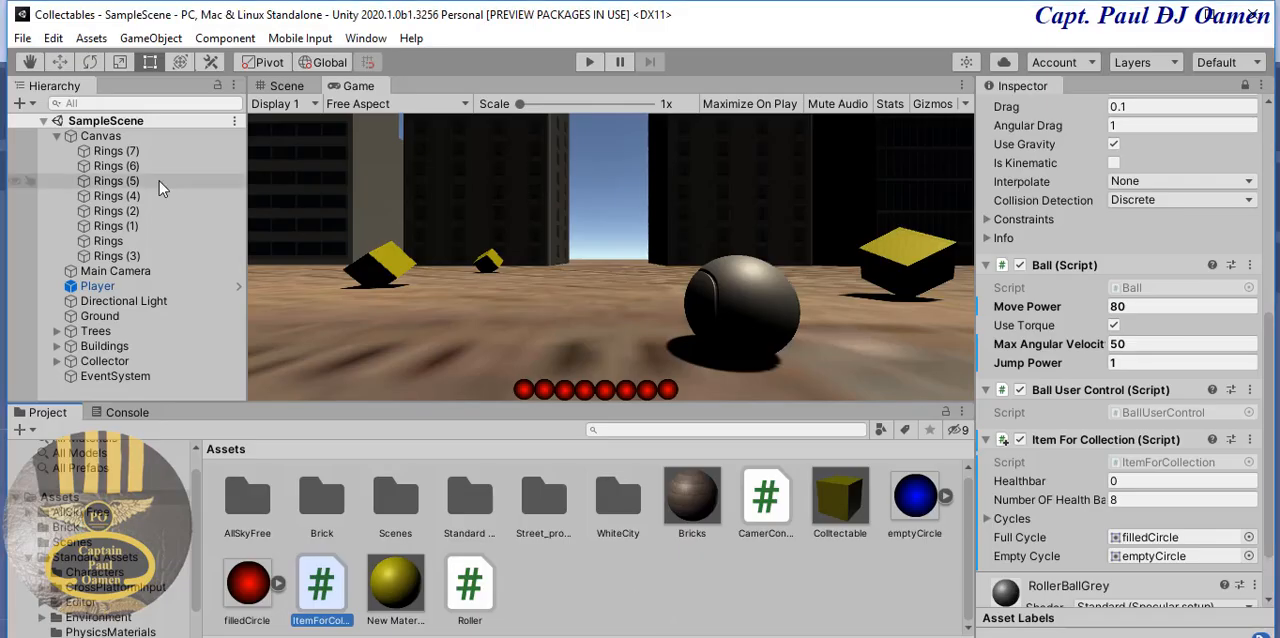
- Add a UI Text object as a child of the Canvas
{"action": "left_click", "coordinate": [63, 140]}
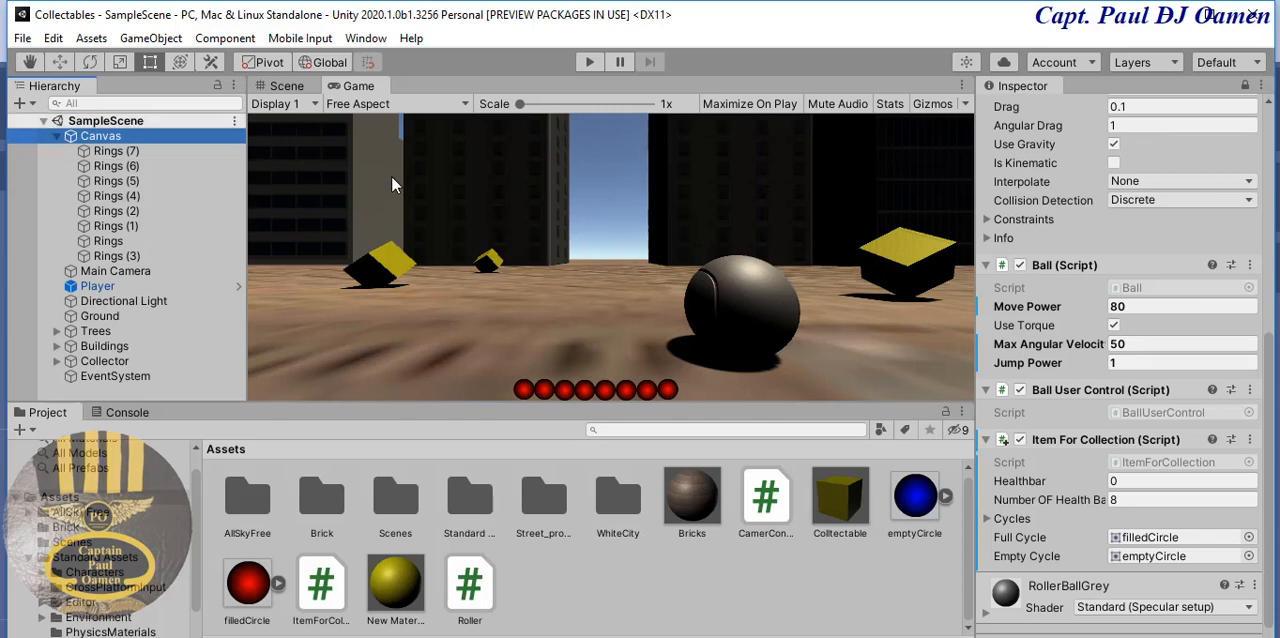
{"action": "right_click", "coordinate": [91, 144]}
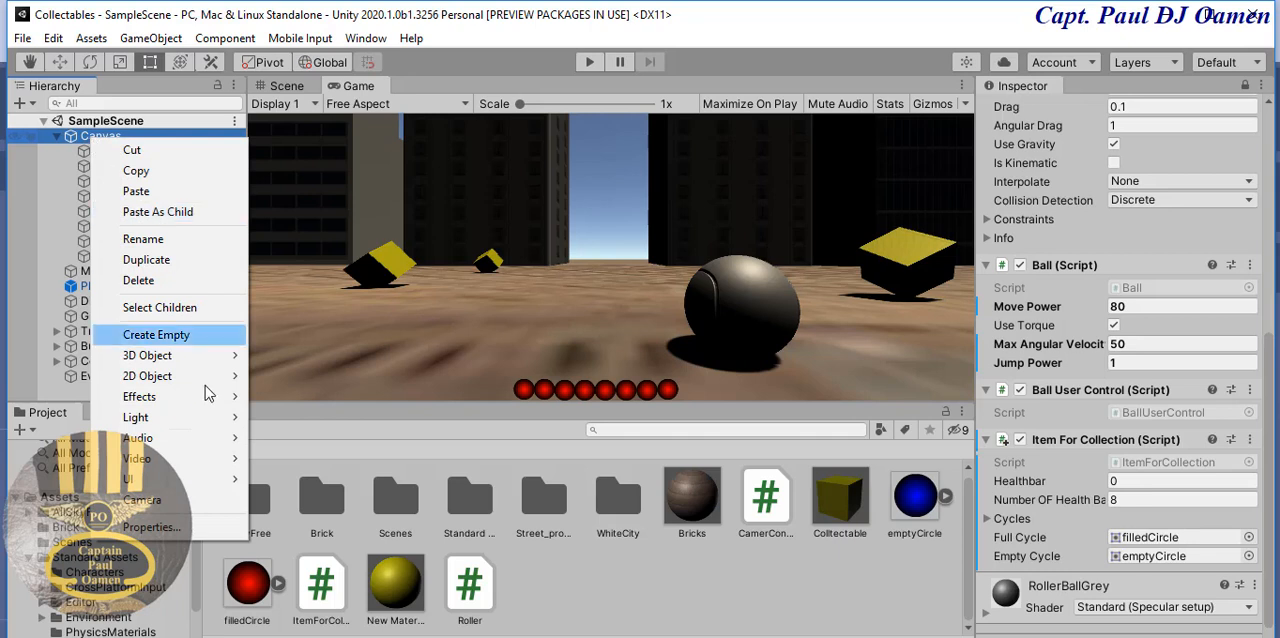
{"action": "mouse_move", "coordinate": [178, 482]}
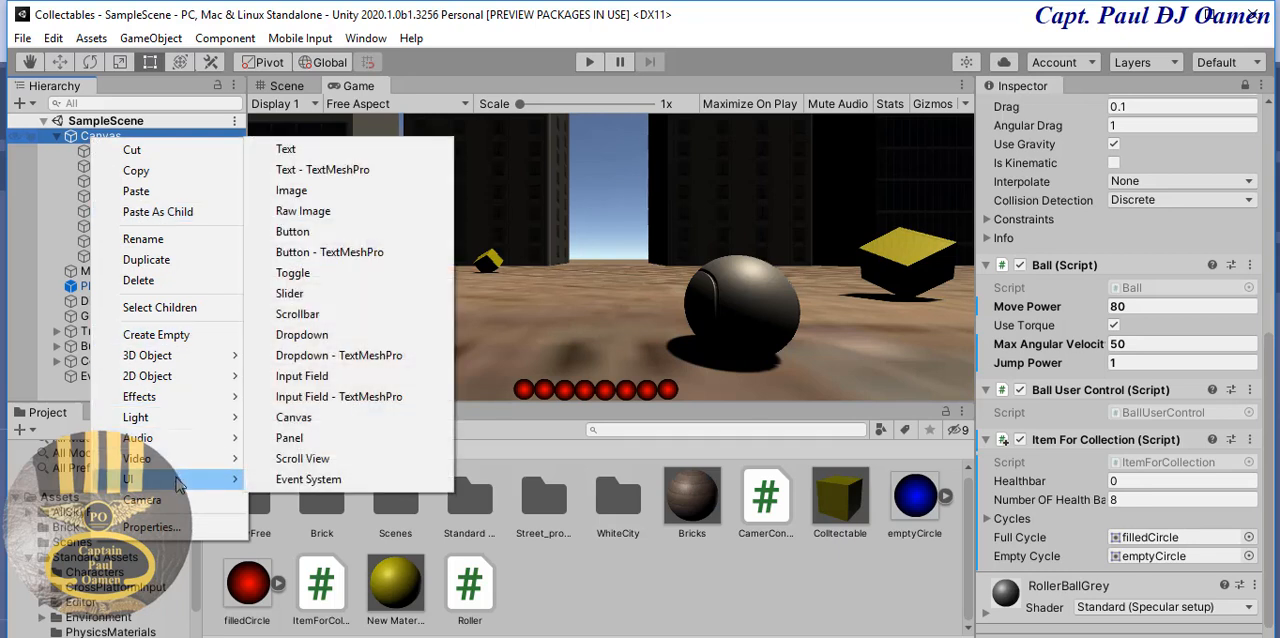
{"action": "left_click", "coordinate": [291, 149]}
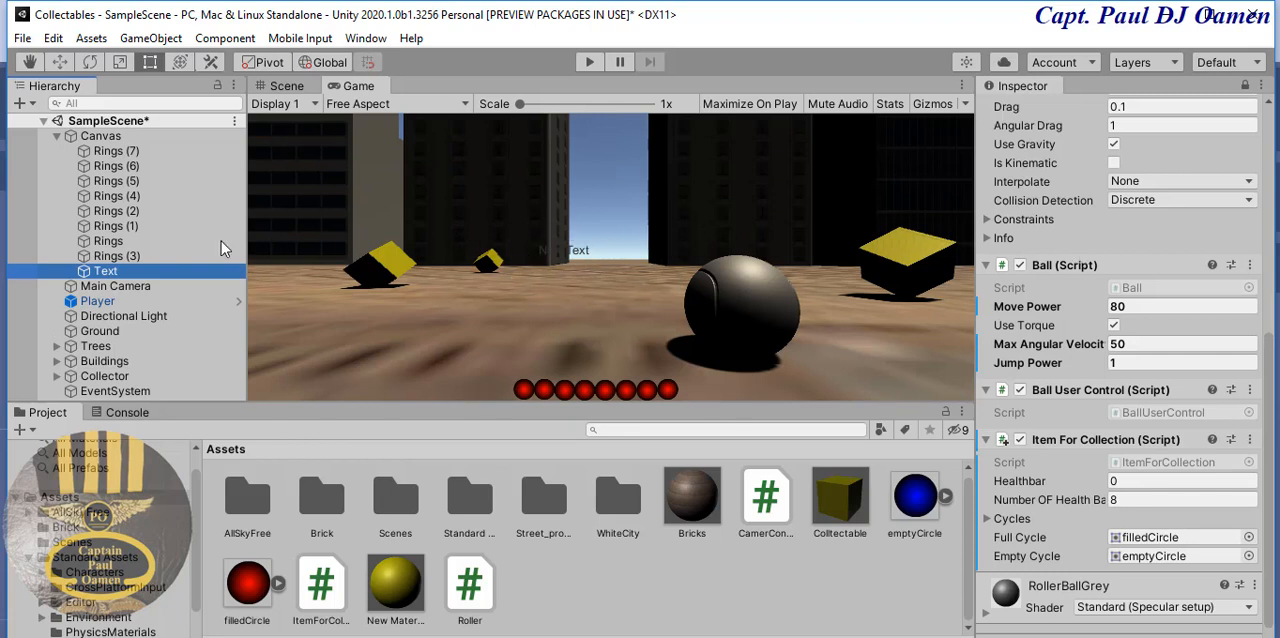
- Unlock the Inspector from the Player and show the new Text object's properties
{"action": "left_click", "coordinate": [155, 272]}
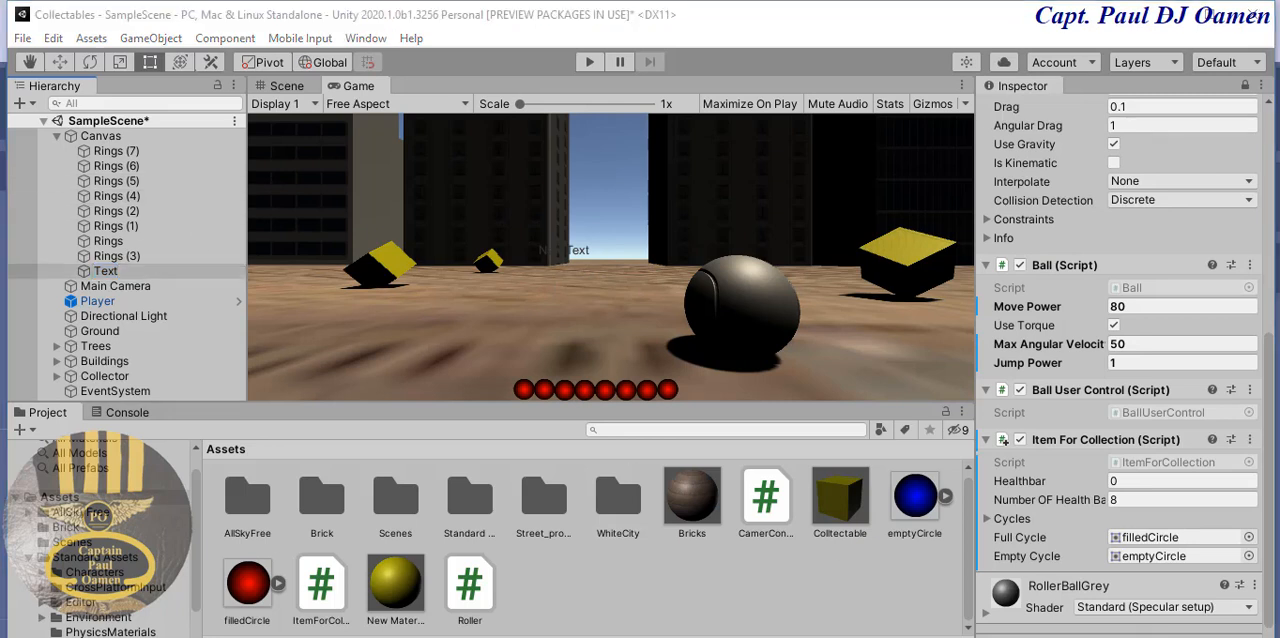
{"action": "left_click", "coordinate": [139, 271]}
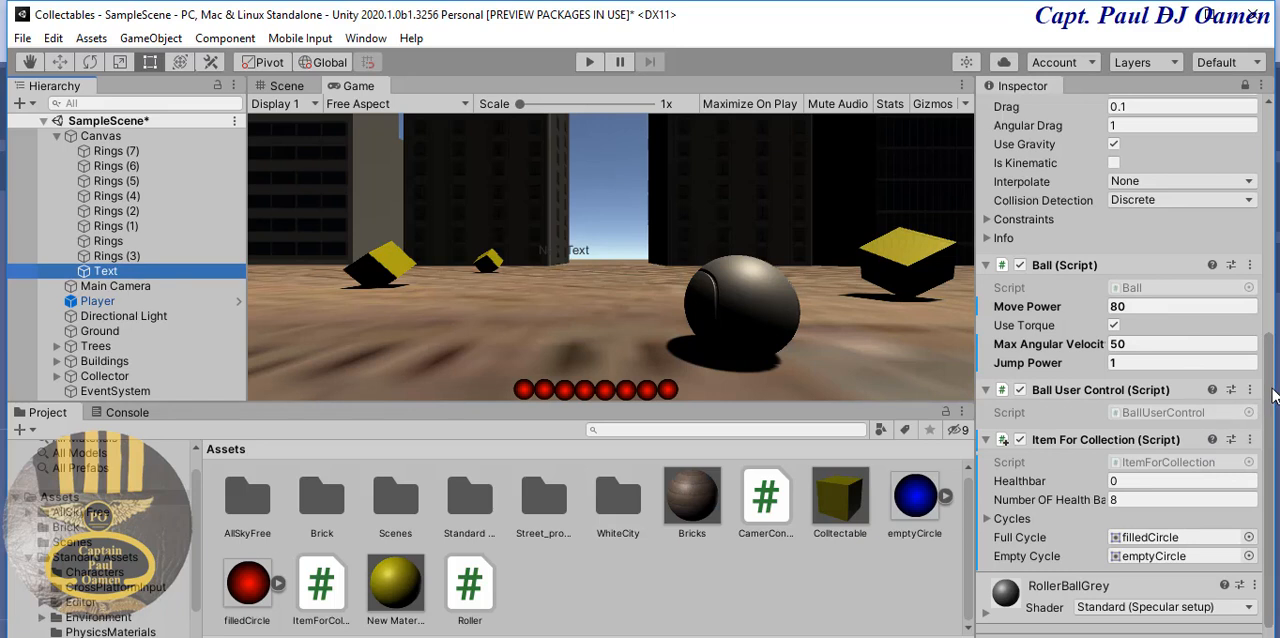
{"action": "left_click_drag", "start_coordinate": [1271, 388], "coordinate": [1272, 121]}
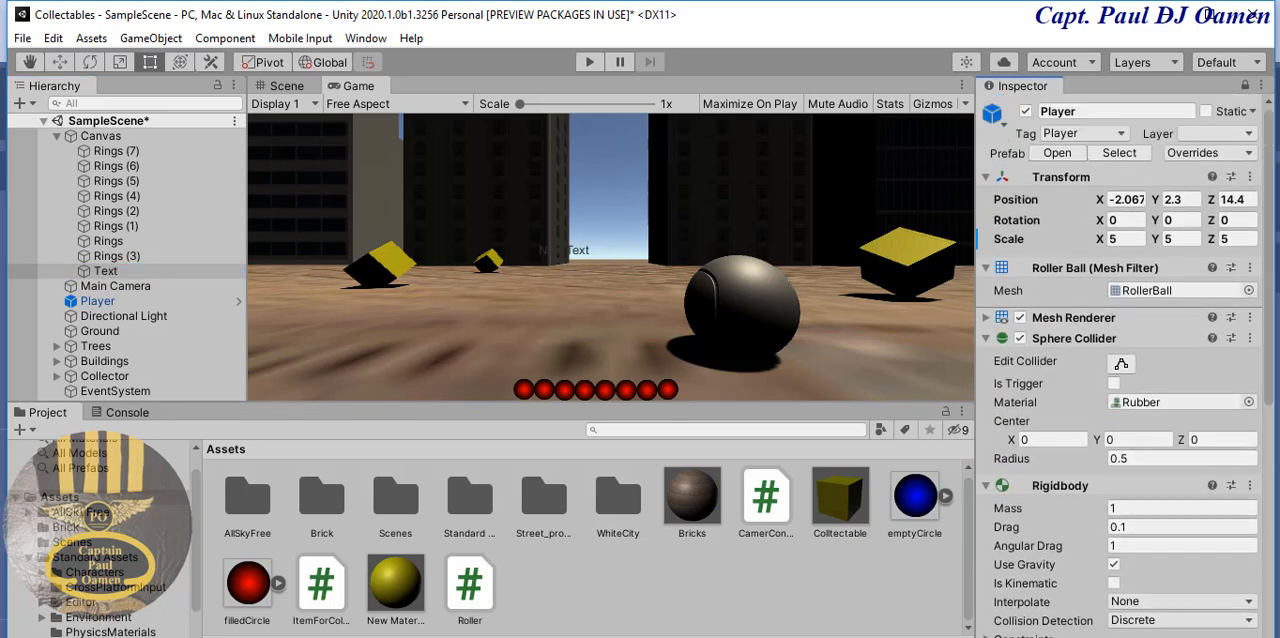
{"action": "left_click", "coordinate": [101, 304]}
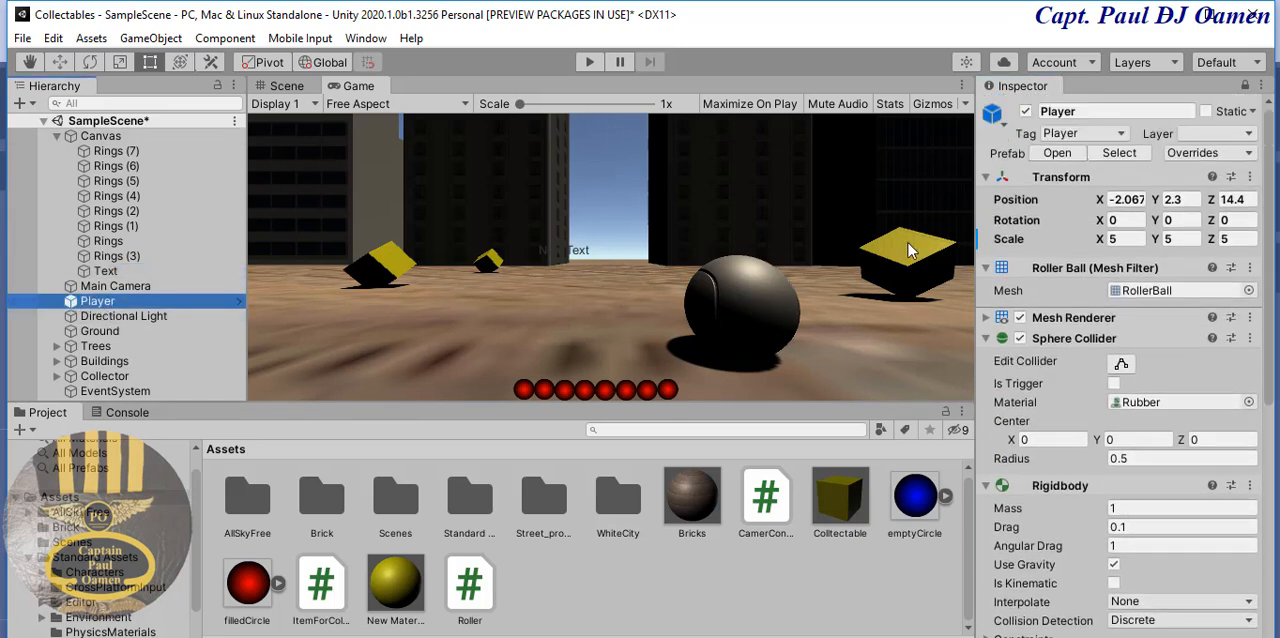
{"action": "left_click", "coordinate": [1240, 88]}
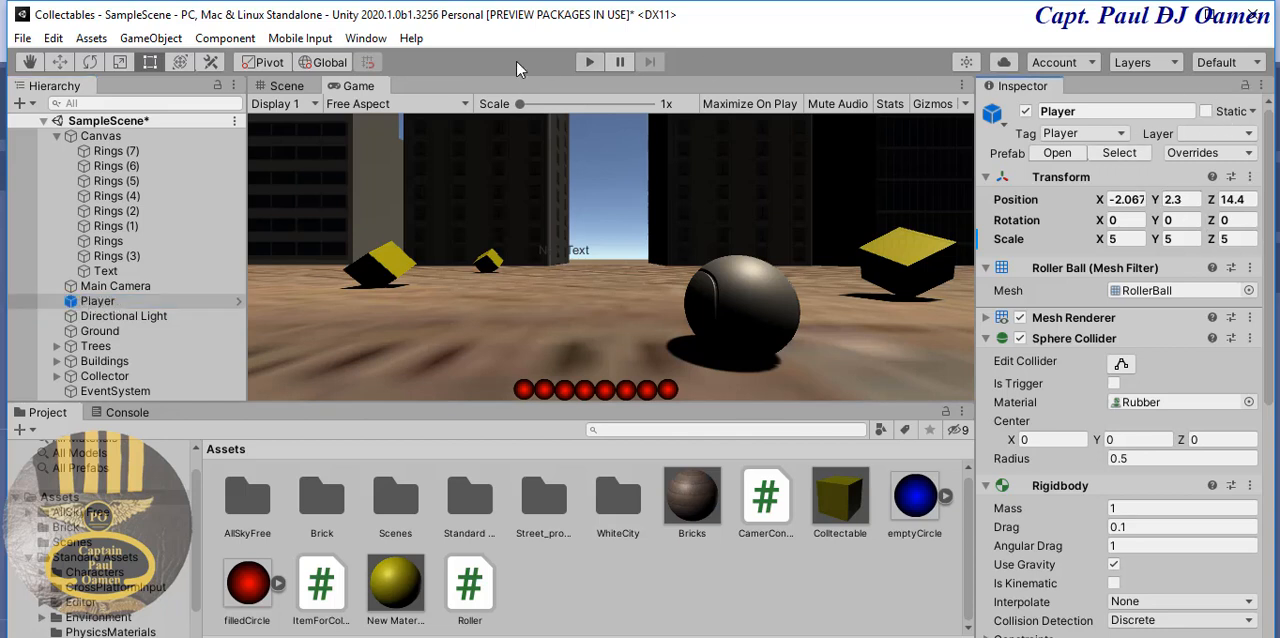
{"action": "left_click", "coordinate": [104, 274]}
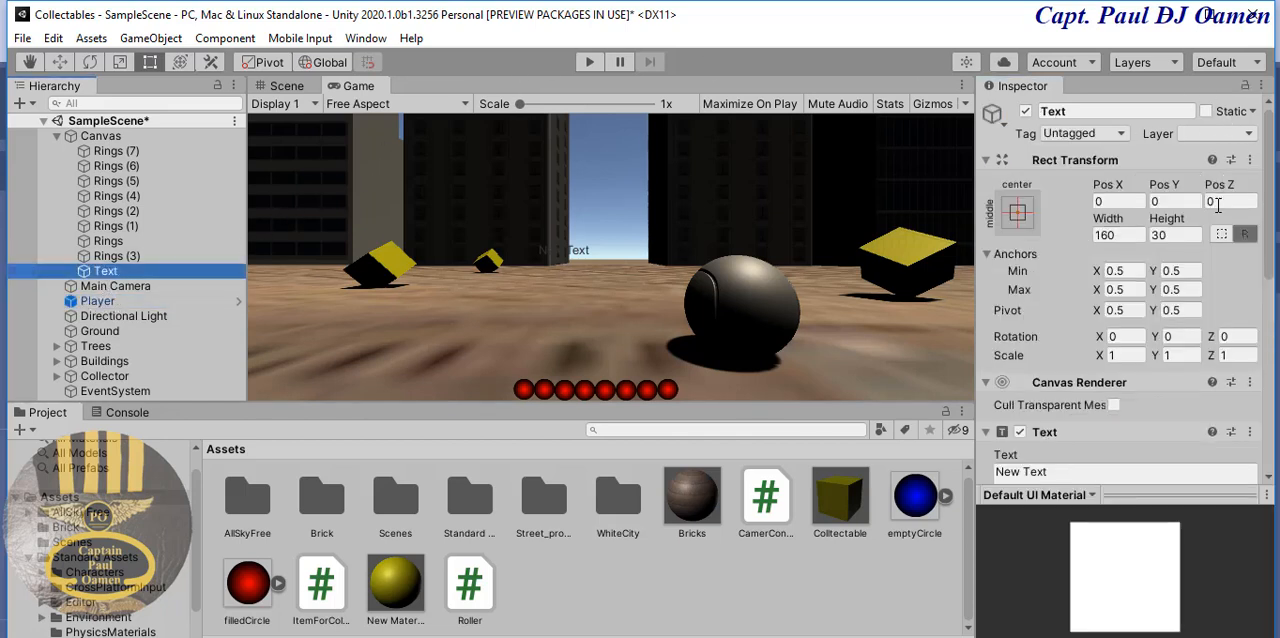
- Set the Text's colour to yellow with R 255, G 255 and B 0
{"action": "left_click_drag", "start_coordinate": [1272, 225], "coordinate": [1271, 347]}
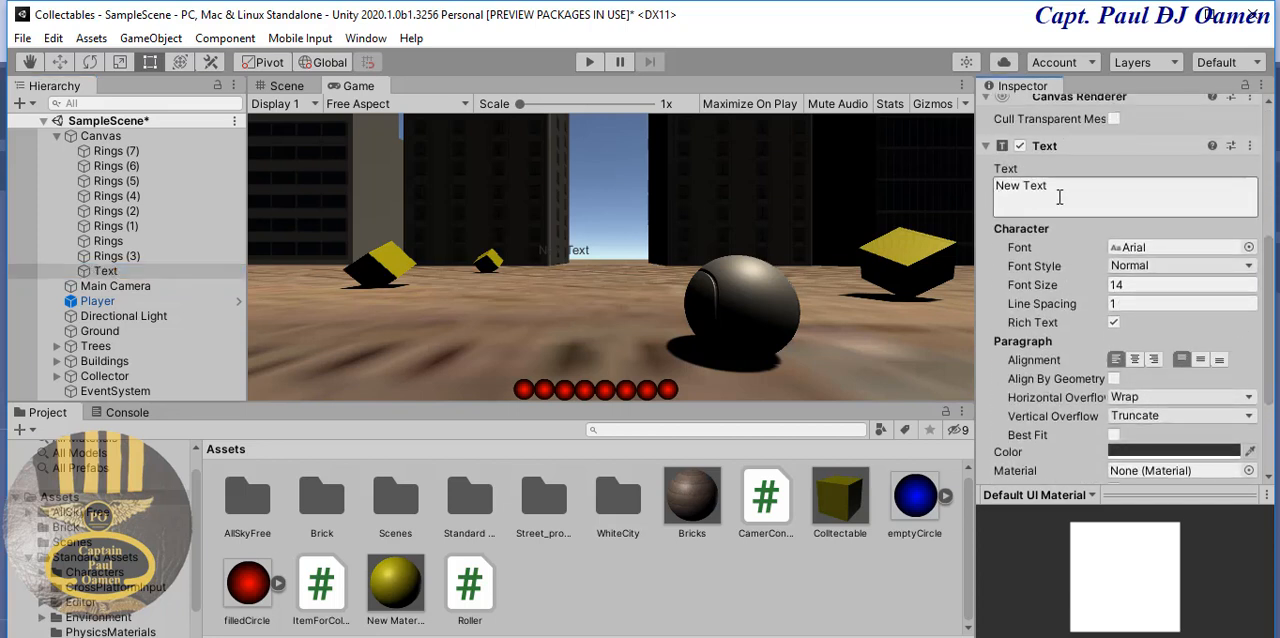
{"action": "left_click", "coordinate": [1211, 452]}
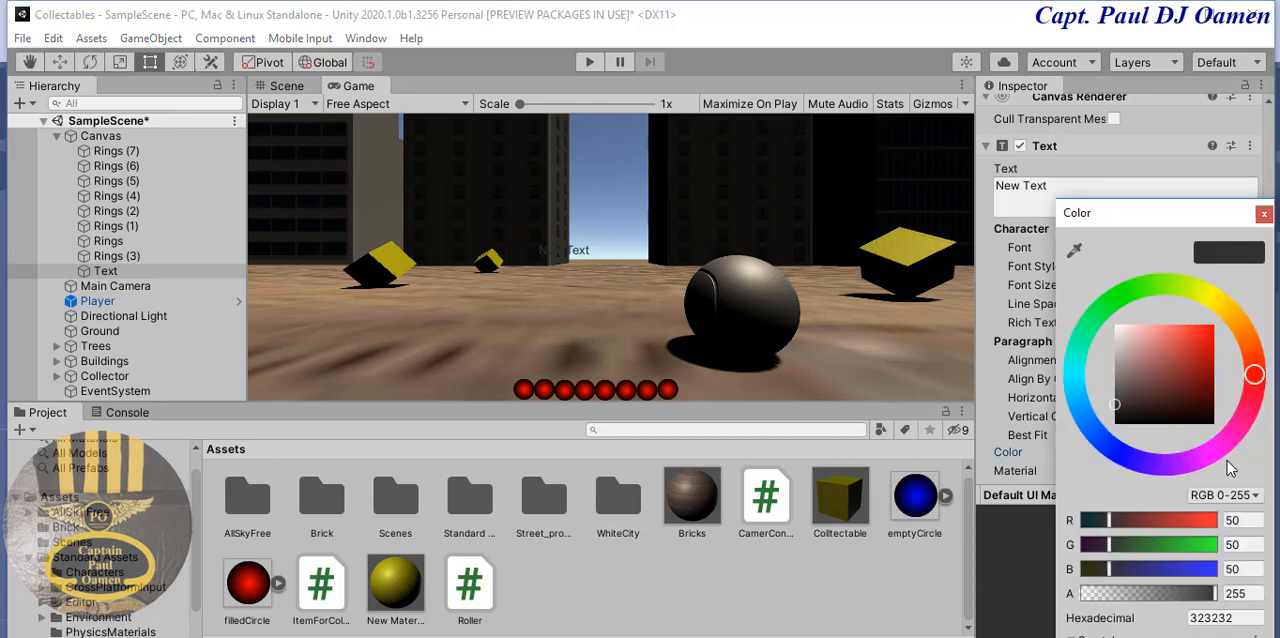
{"action": "left_click", "coordinate": [1224, 304]}
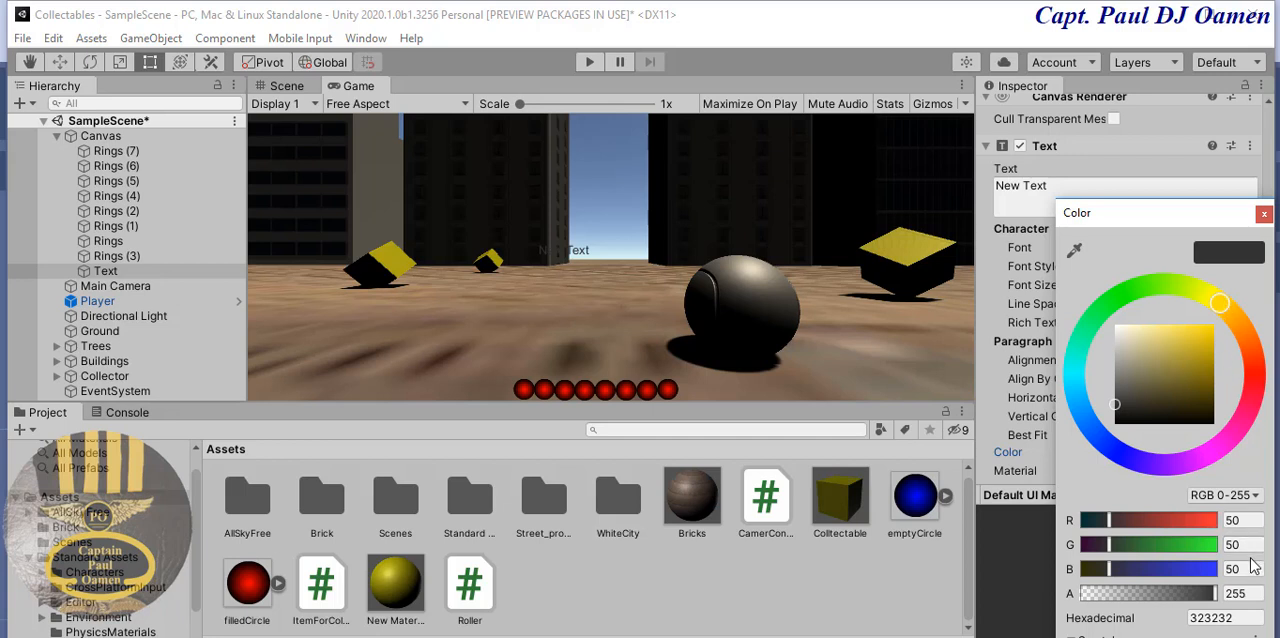
{"action": "left_click", "coordinate": [1208, 331]}
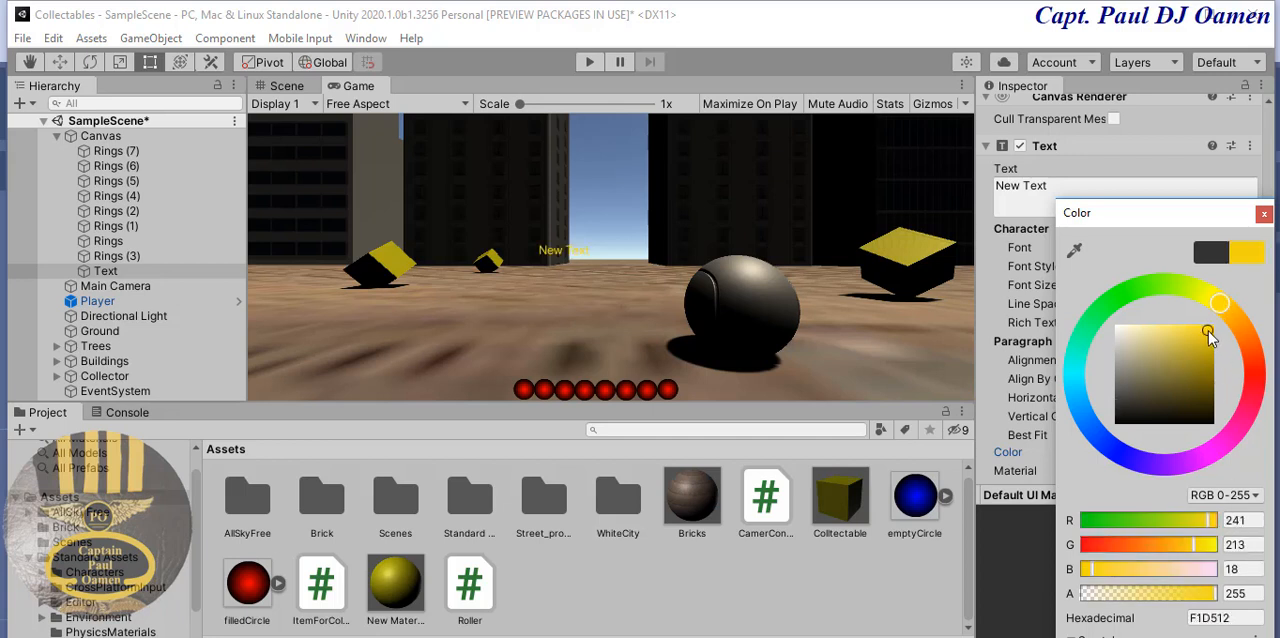
{"action": "left_click", "coordinate": [1250, 526]}
{"action": "type", "text": "2"}
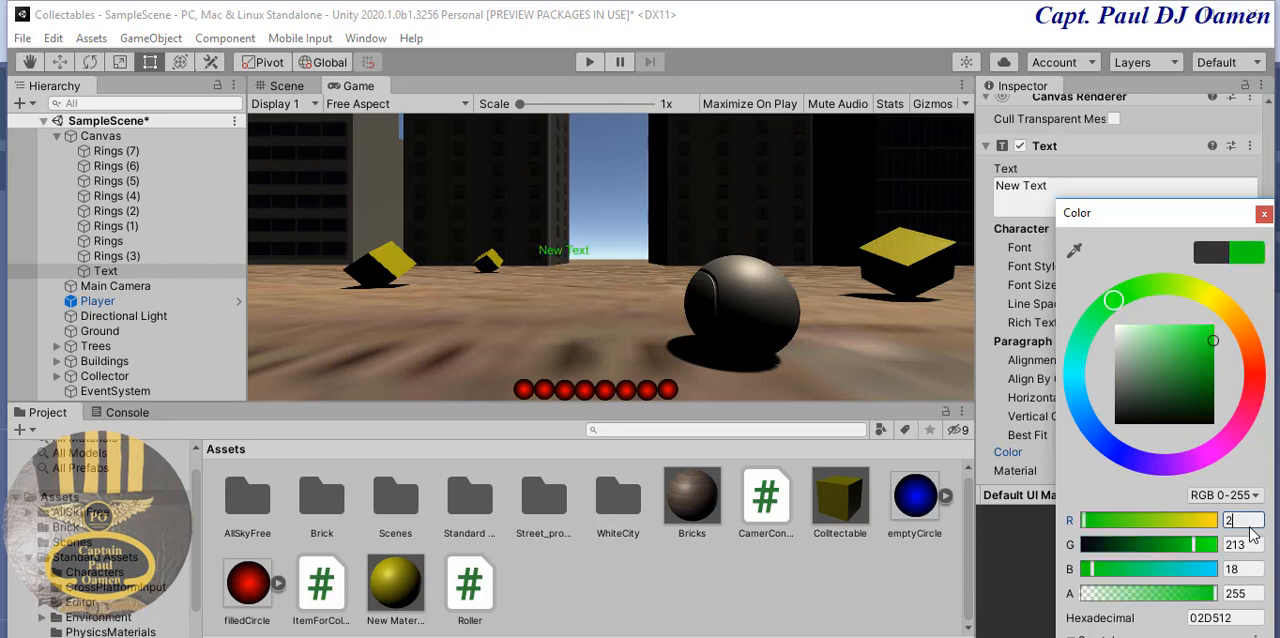
{"action": "type", "text": "55"}
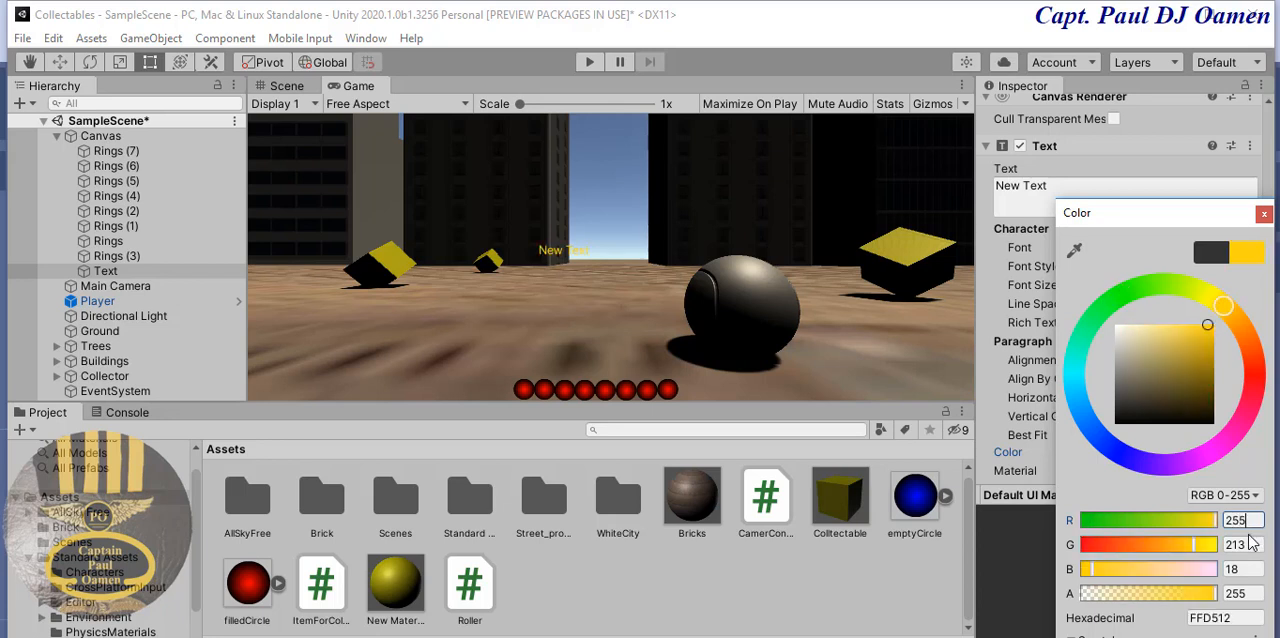
{"action": "left_click", "coordinate": [1240, 544]}
{"action": "type", "text": "255"}
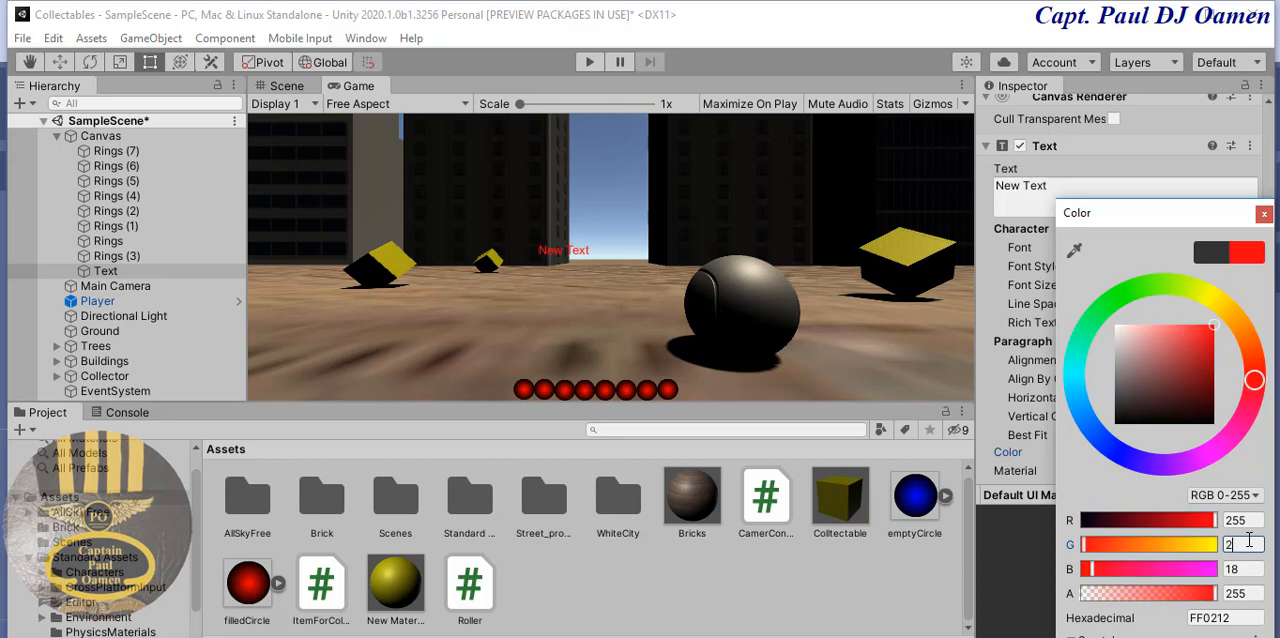
{"action": "left_click", "coordinate": [1241, 569]}
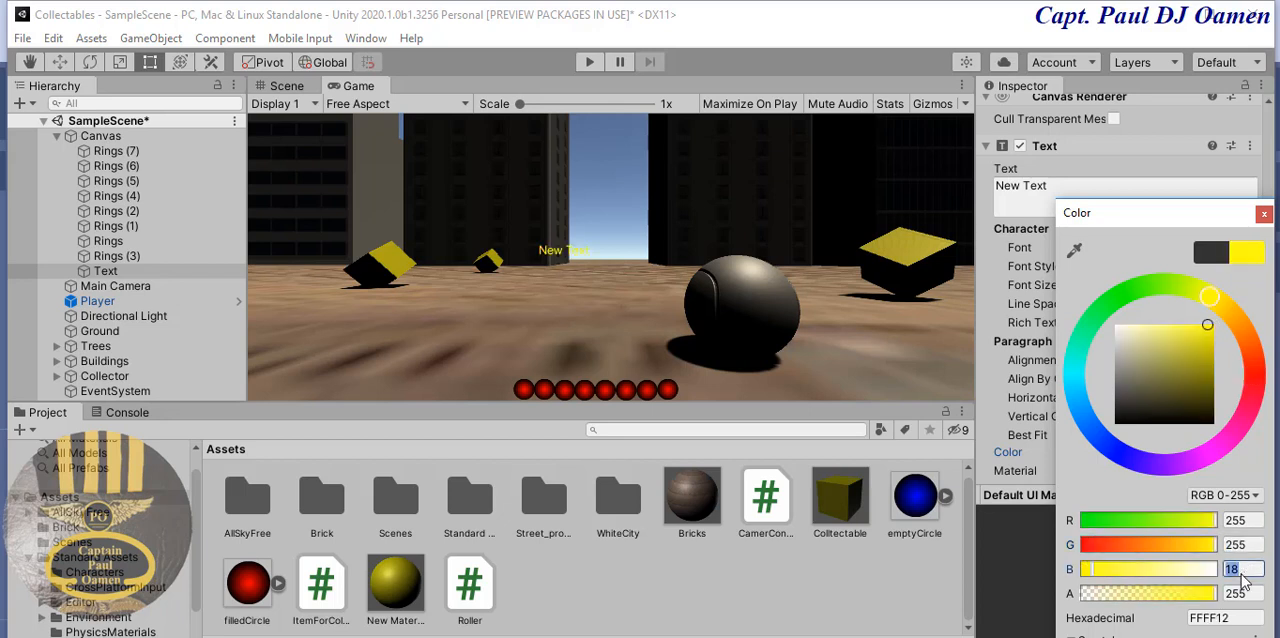
{"action": "type", "text": "0"}
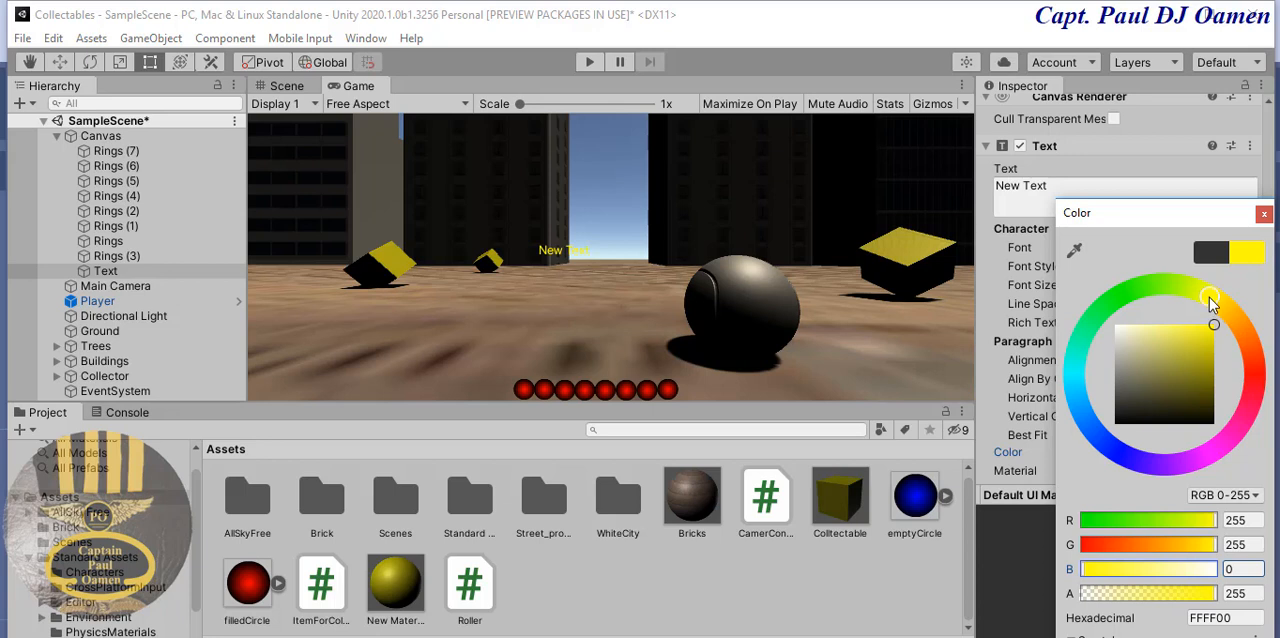
{"action": "left_click", "coordinate": [1264, 213]}
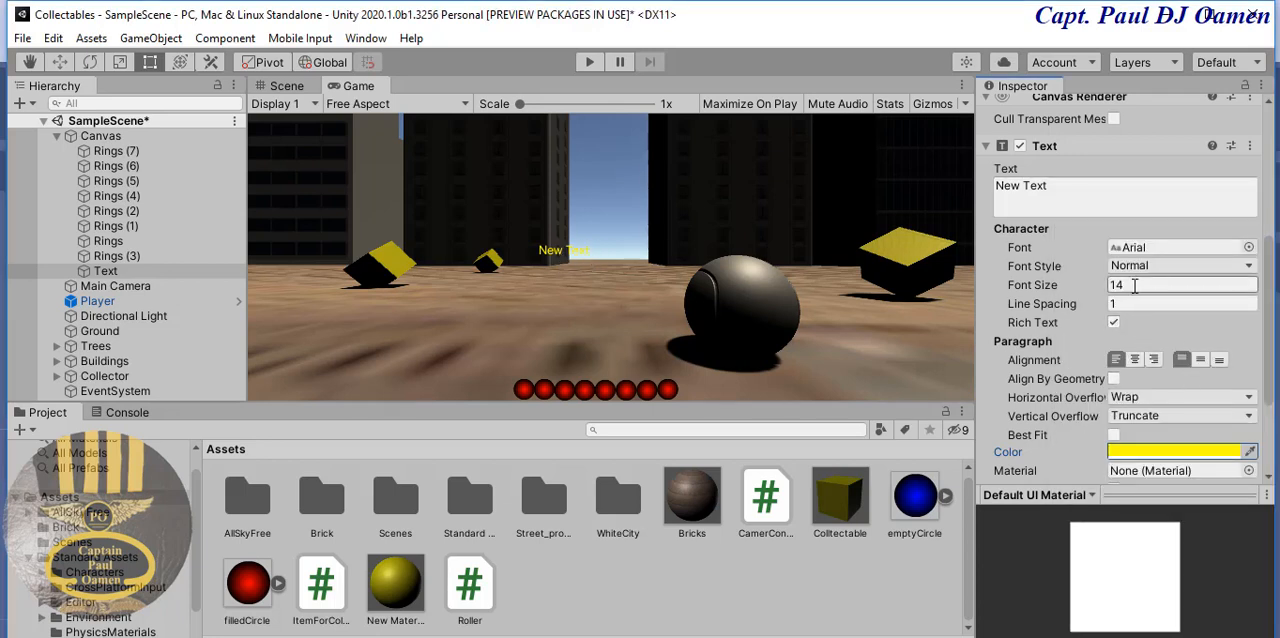
- Set the Text's font size to 26 and replace its content with Counter
{"action": "left_click", "coordinate": [1131, 285]}
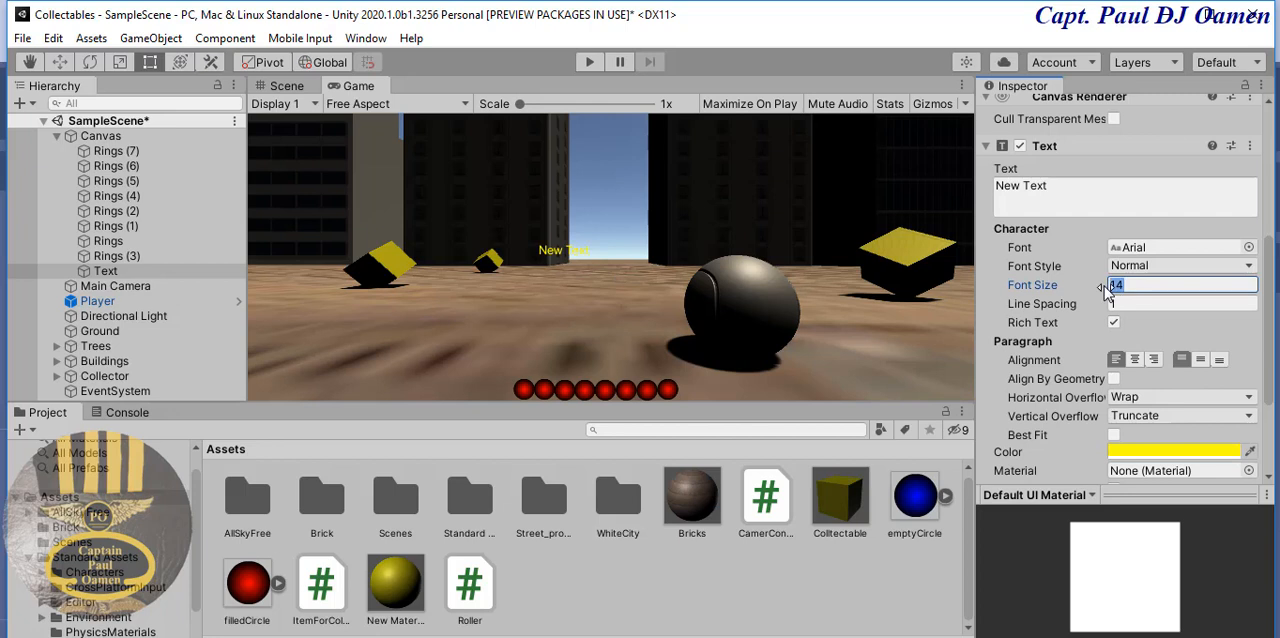
{"action": "type", "text": "26"}
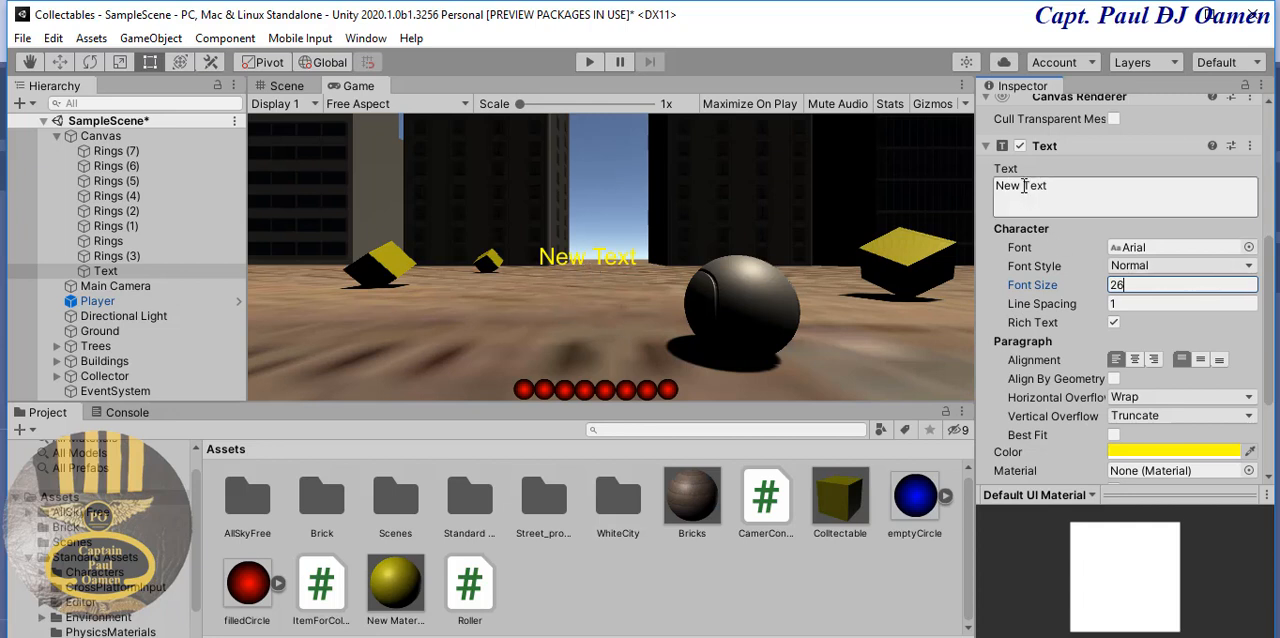
{"action": "left_click", "coordinate": [1056, 186]}
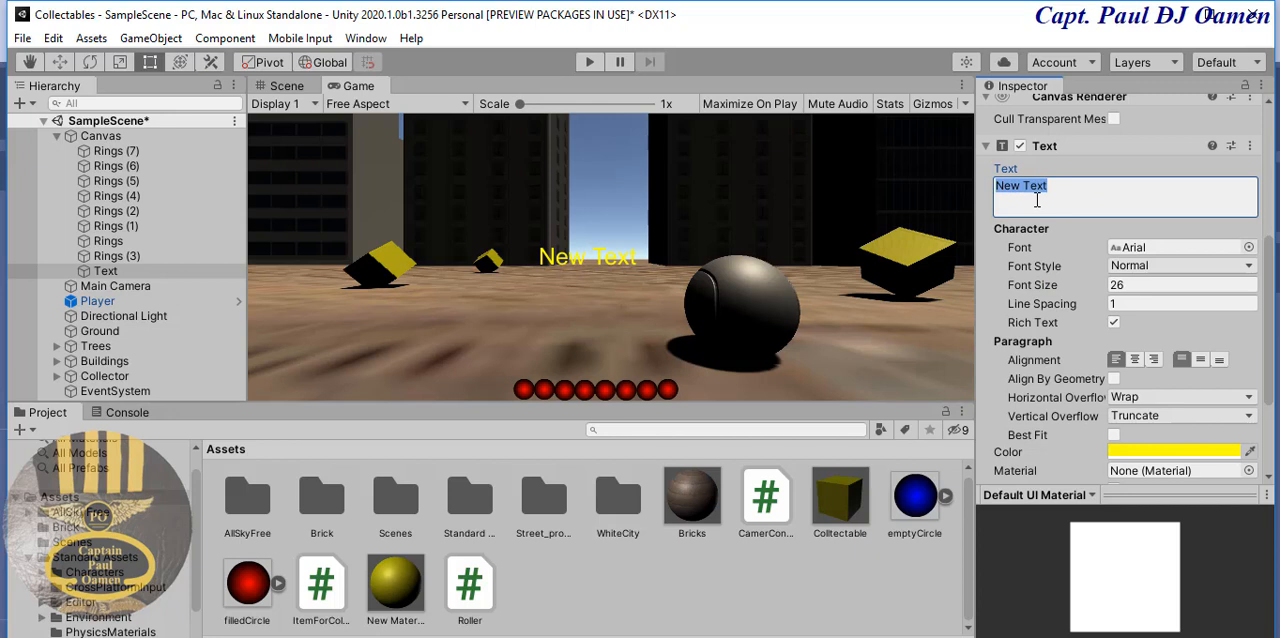
{"action": "type", "text": "Counter"}
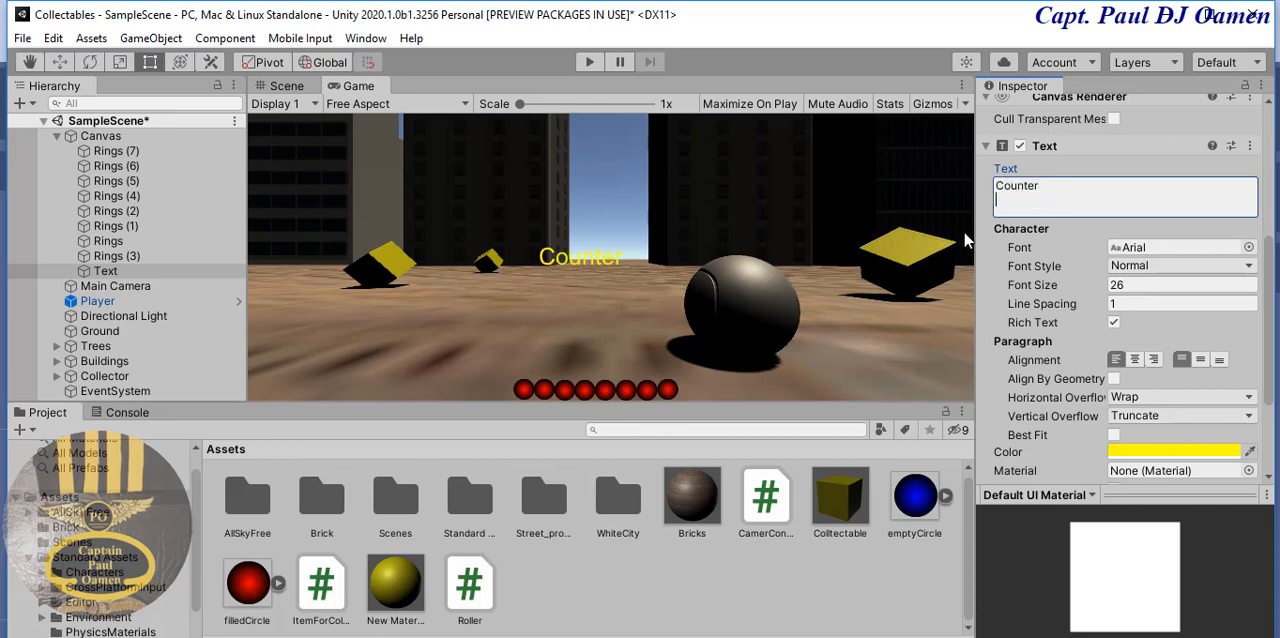
- Rename the Text object to CountingText
{"action": "left_click_drag", "start_coordinate": [1270, 350], "coordinate": [1270, 210]}
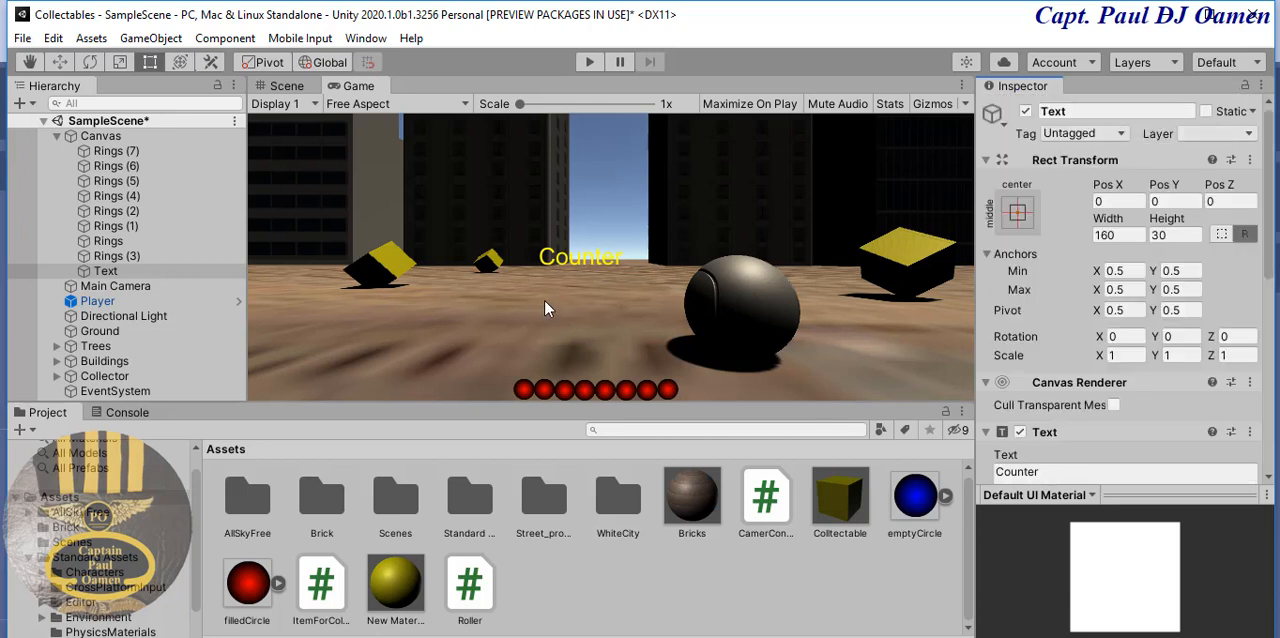
{"action": "left_click", "coordinate": [1053, 111]}
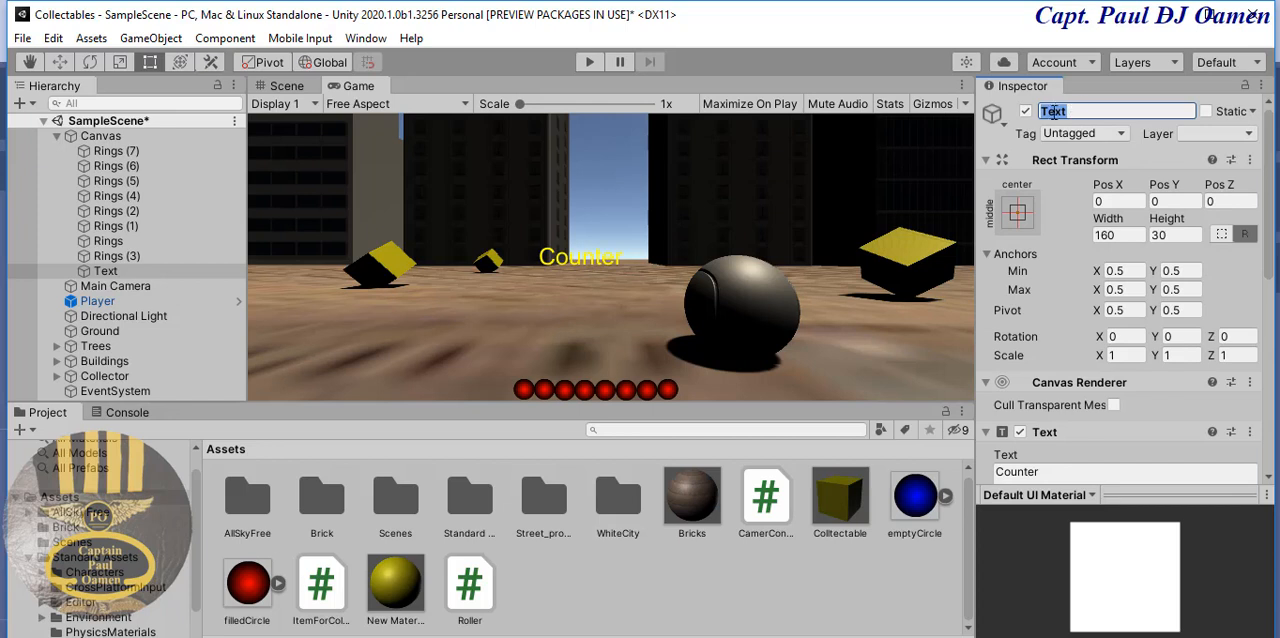
{"action": "left_click", "coordinate": [1066, 111]}
{"action": "type", "text": "Counting"}
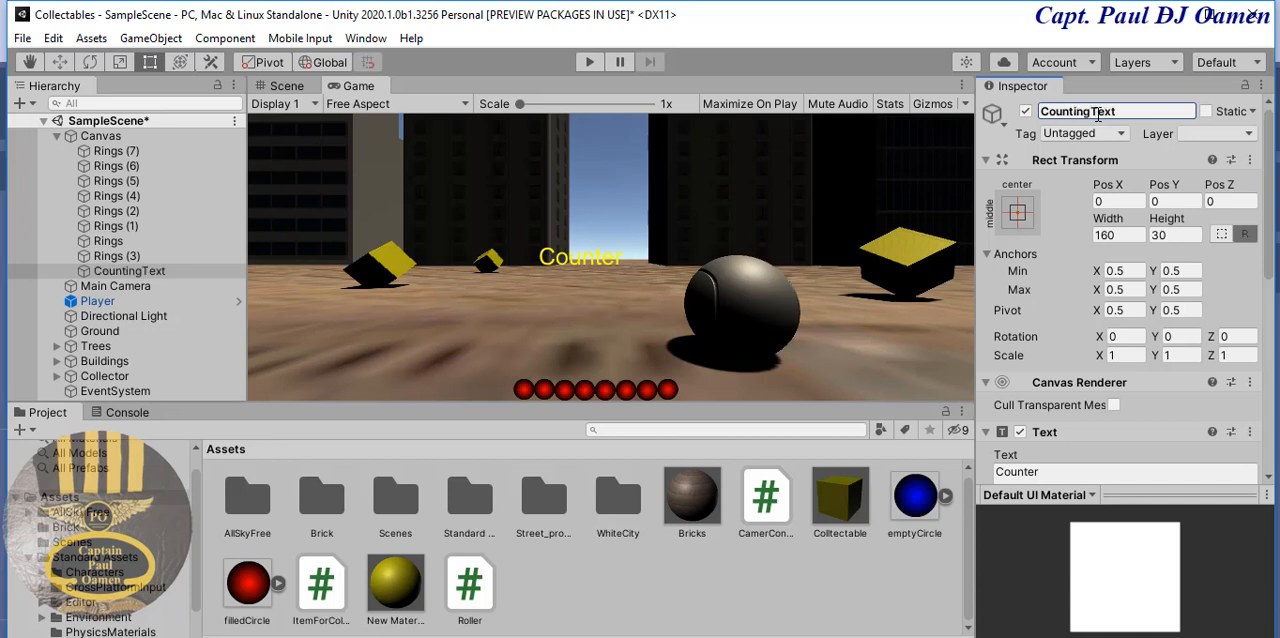
{"action": "key", "text": "Return"}
- Anchor CountingText to the top left of the canvas, also setting its pivot and position there
{"action": "left_click", "coordinate": [1027, 214]}
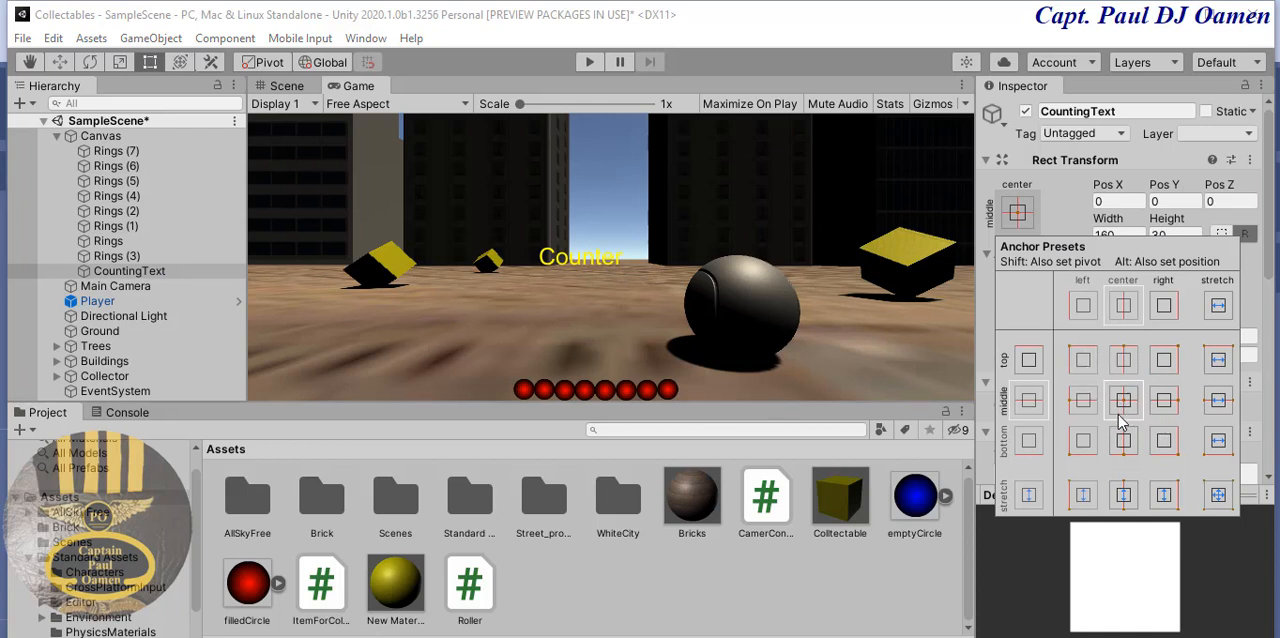
{"action": "key", "text": "alt"}
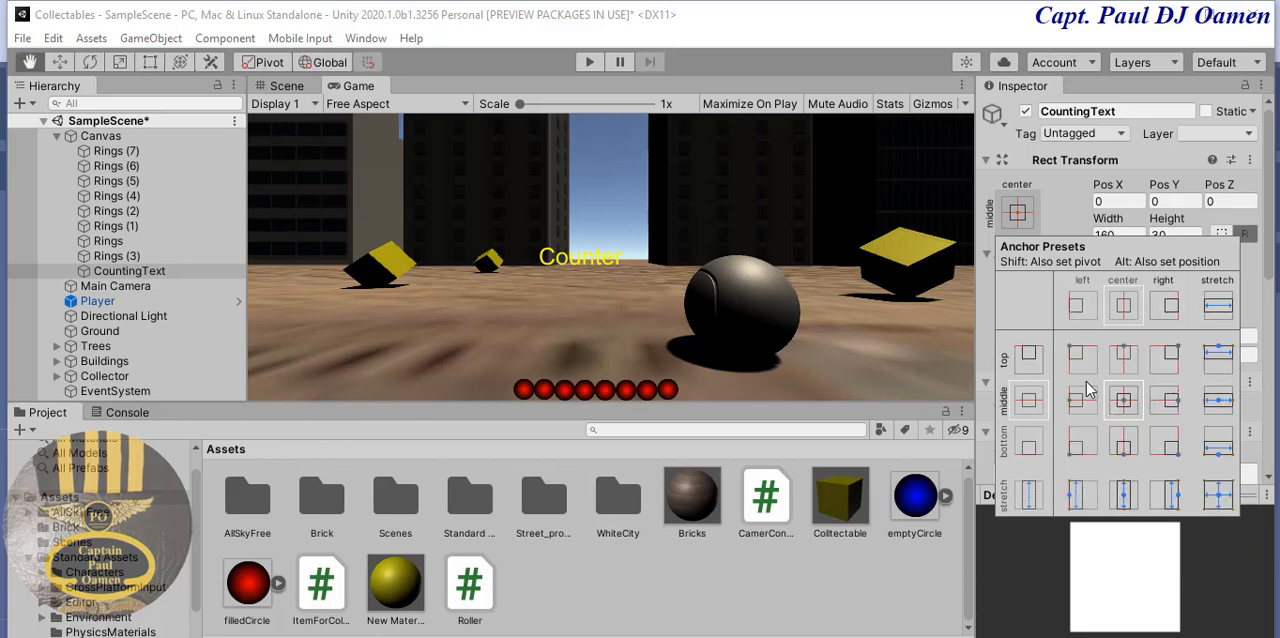
{"action": "left_click", "coordinate": [1081, 362], "text": "alt+shift"}
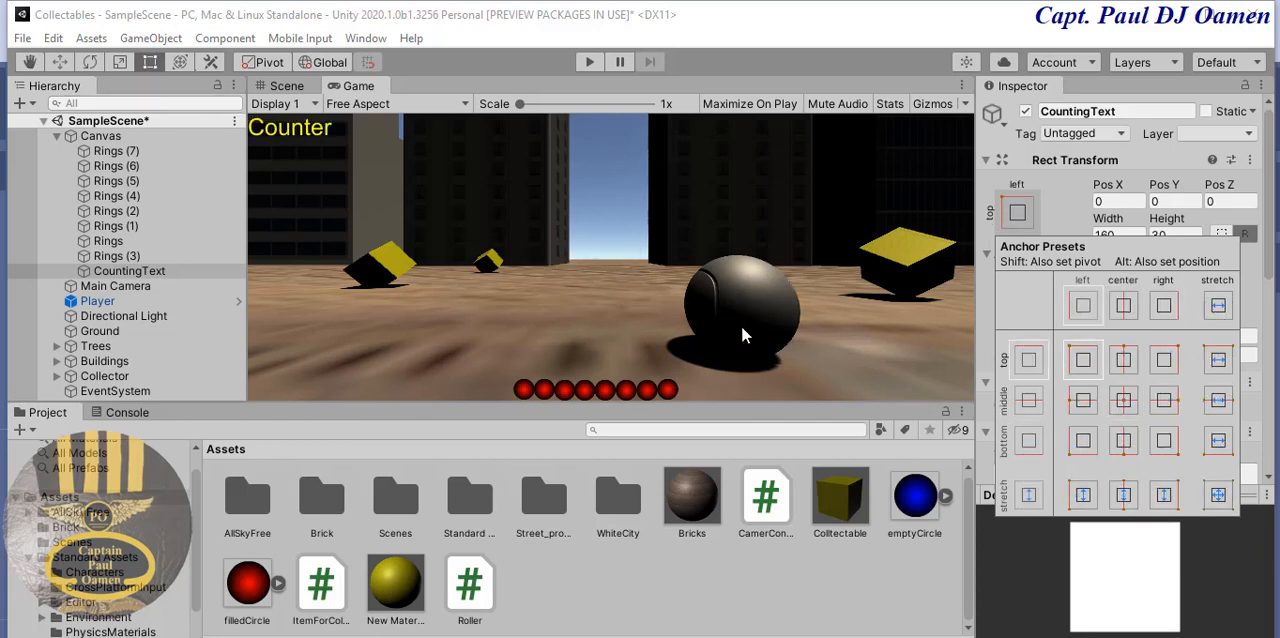
- Duplicate CountingText and rename the copy to Displaywinner
{"action": "right_click", "coordinate": [190, 271]}
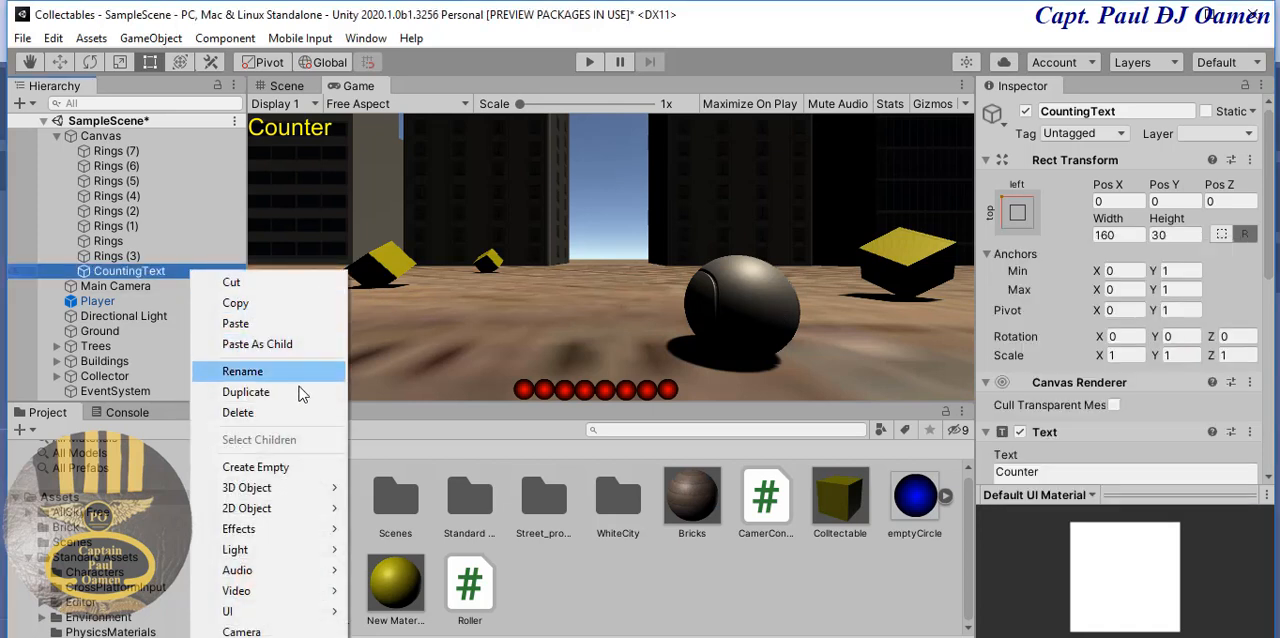
{"action": "left_click", "coordinate": [260, 400]}
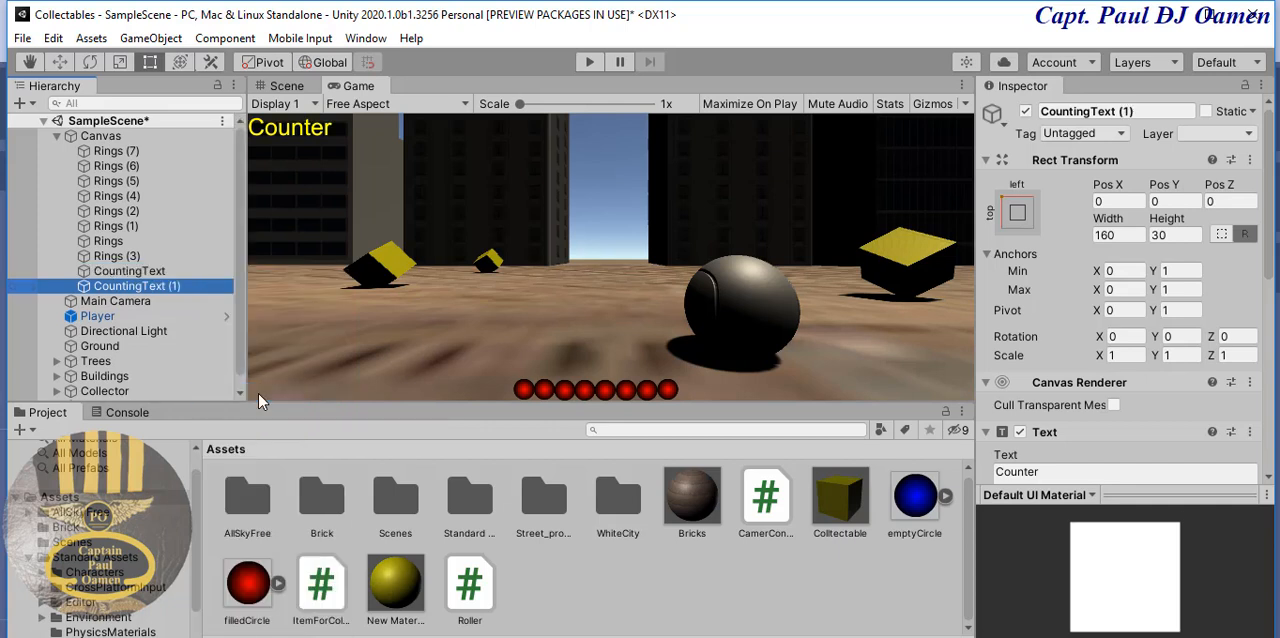
{"action": "left_click", "coordinate": [1136, 110]}
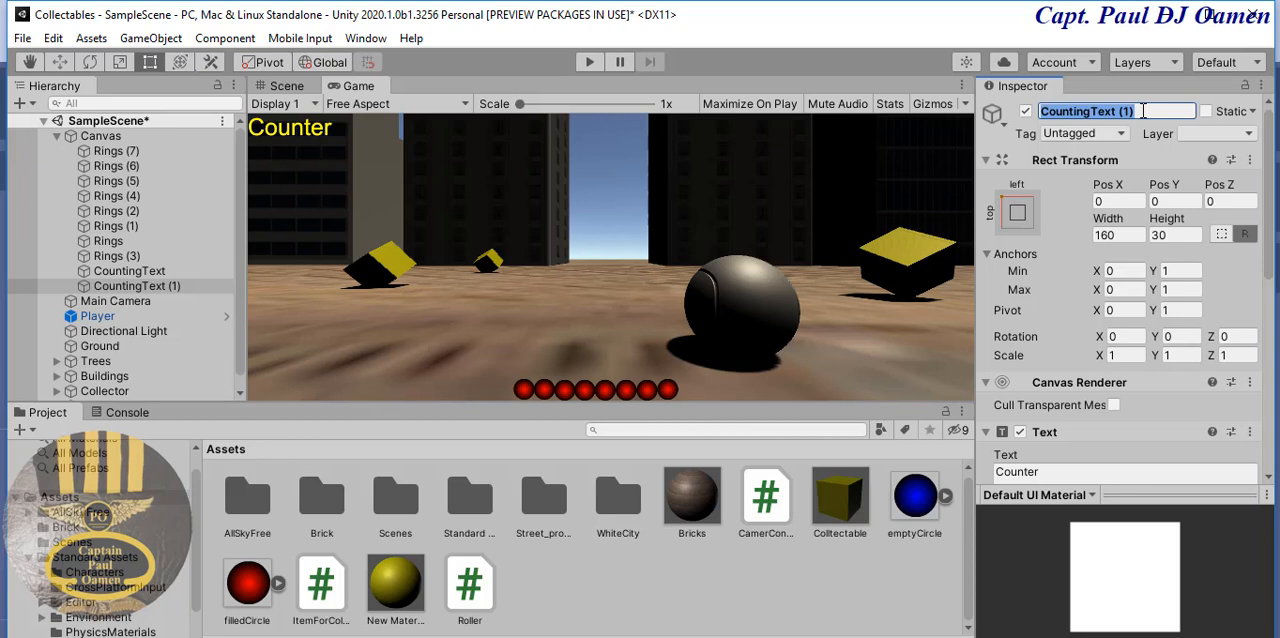
{"action": "type", "text": "Display"}
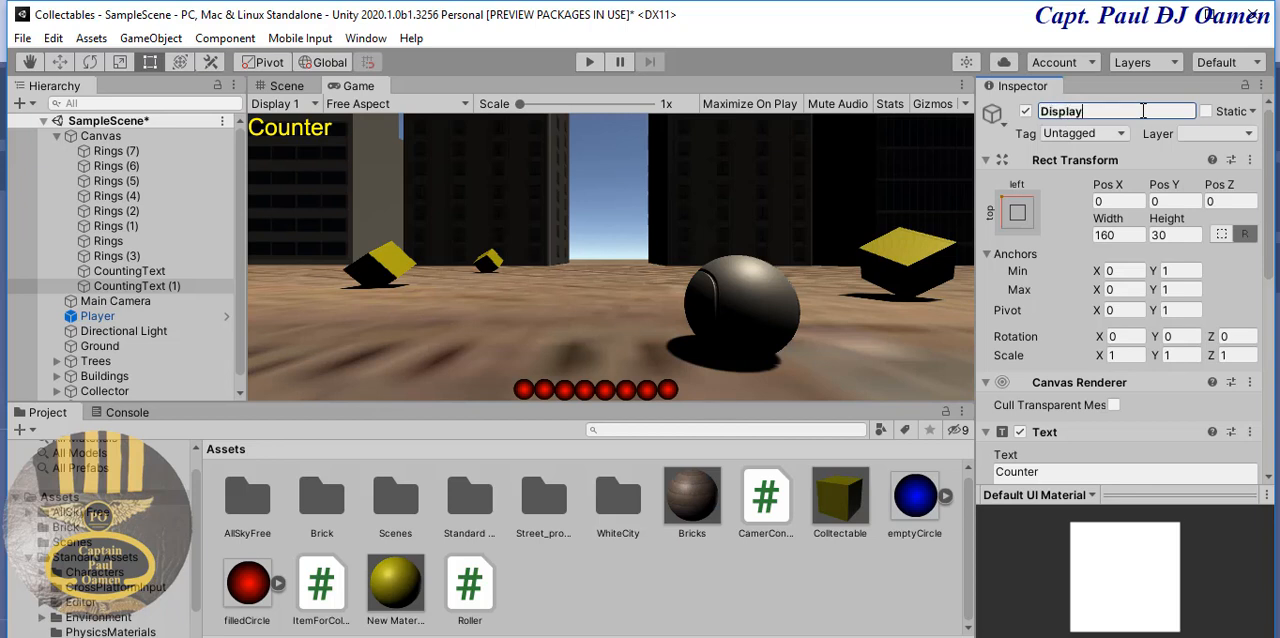
{"action": "type", "text": "winner"}
{"action": "key", "text": "Return"}
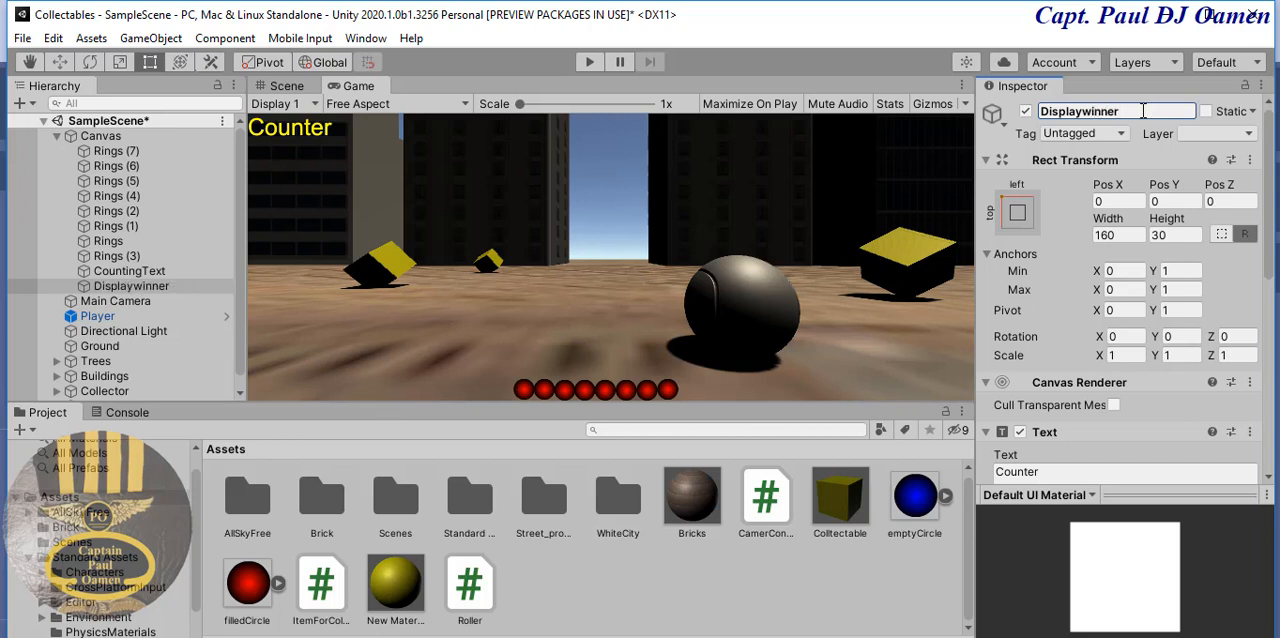
- Replace the Displaywinner object's text content with Display Winings
{"action": "left_click_drag", "start_coordinate": [1143, 111], "coordinate": [1027, 120]}
{"action": "key", "text": "ctrl+c"}
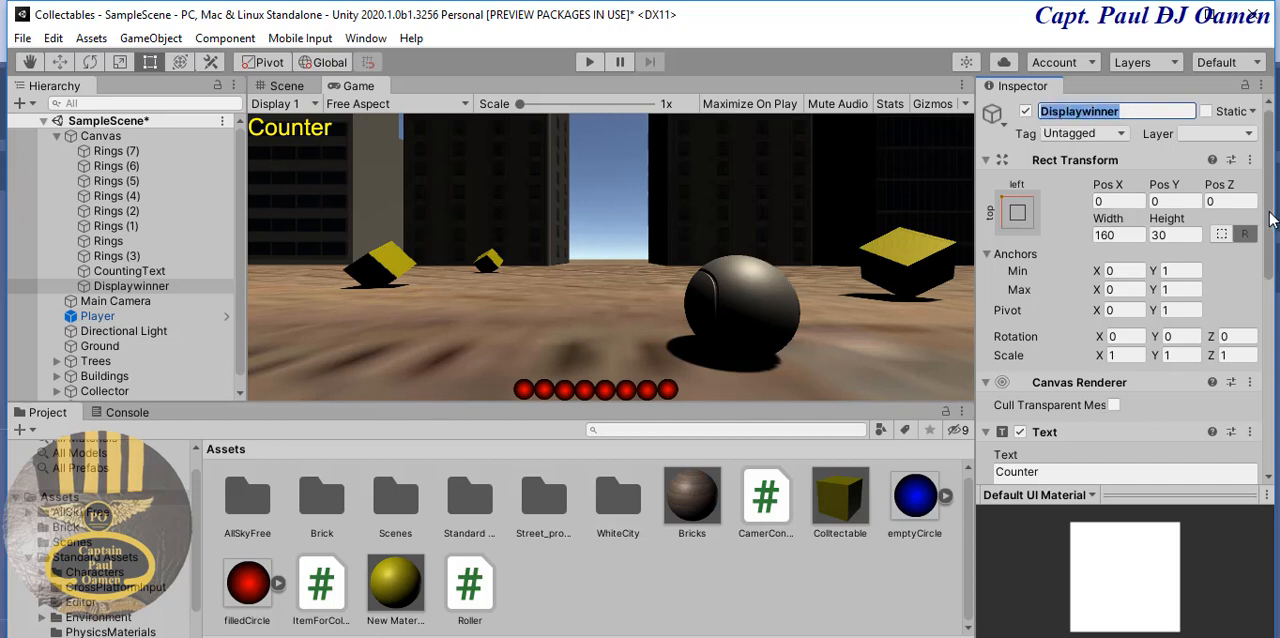
{"action": "scroll", "coordinate": [1272, 220], "scroll_direction": "down", "scroll_amount": 5}
{"action": "left_click", "coordinate": [1048, 210]}
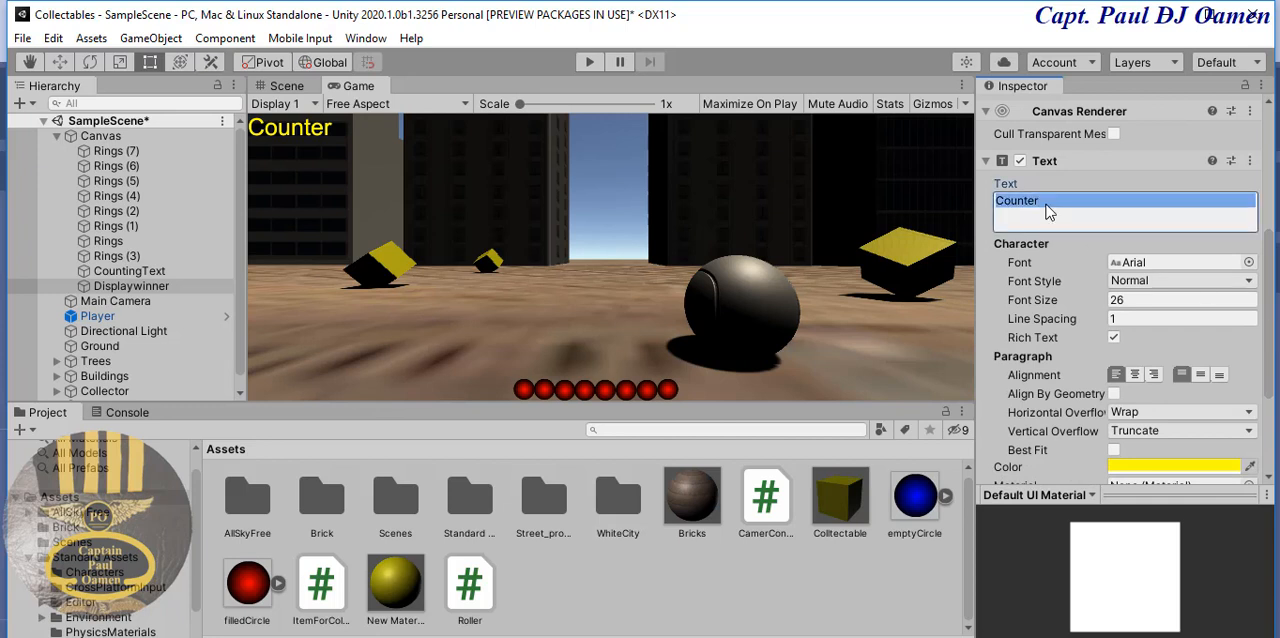
{"action": "key", "text": "ctrl+v"}
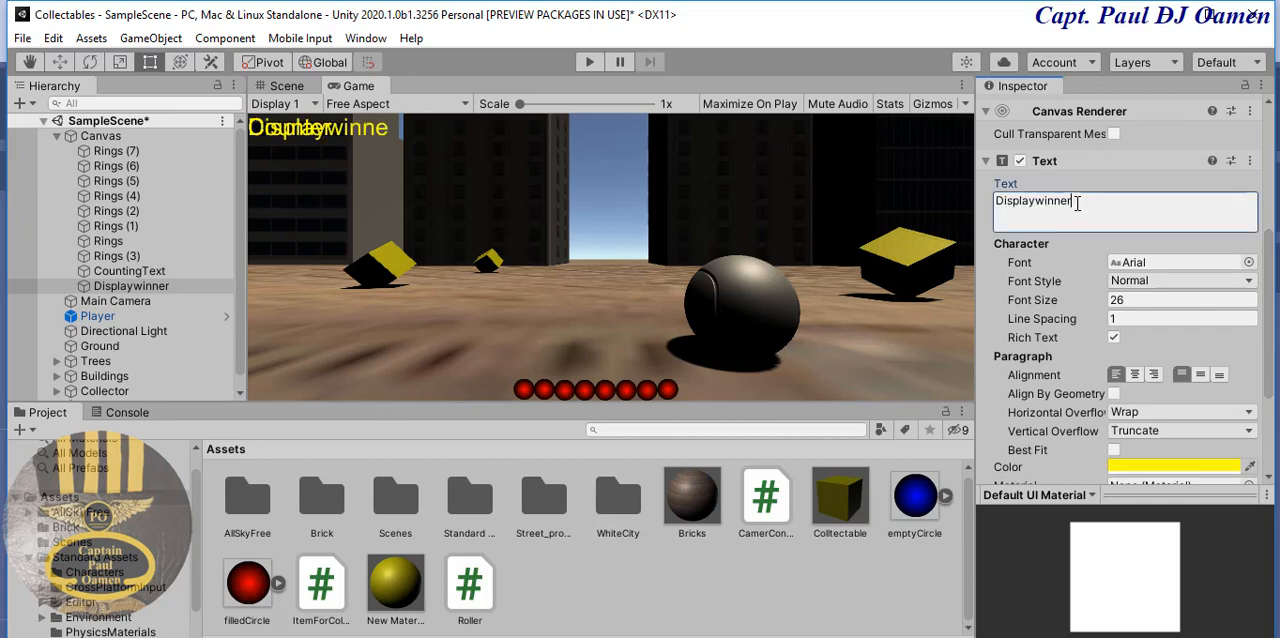
{"action": "key", "text": "Left"}
{"action": "key", "text": "Left"}
{"action": "key", "text": "Left"}
{"action": "key", "text": "Left"}
{"action": "key", "text": "Left"}
{"action": "key", "text": "Left"}
{"action": "key", "text": "Left"}
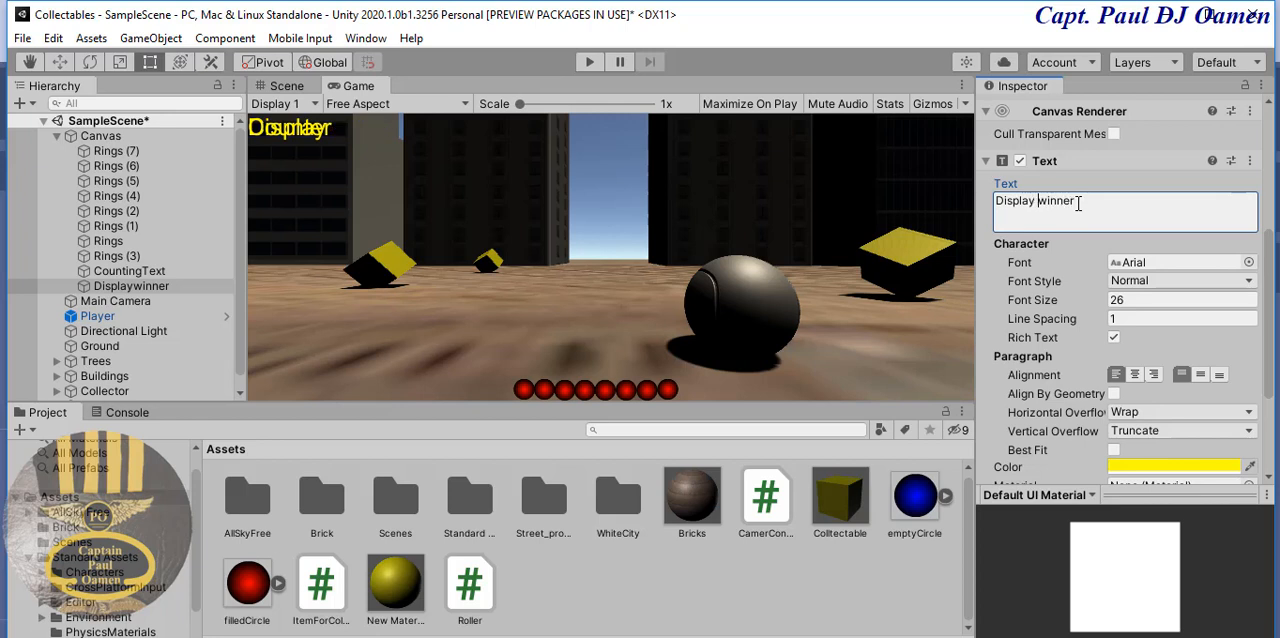
{"action": "left_click_drag", "start_coordinate": [1076, 202], "coordinate": [1063, 214]}
{"action": "type", "text": "ing"}
{"action": "left_click", "coordinate": [1046, 201]}
{"action": "key", "text": "BackSpace"}
{"action": "type", "text": "W"}
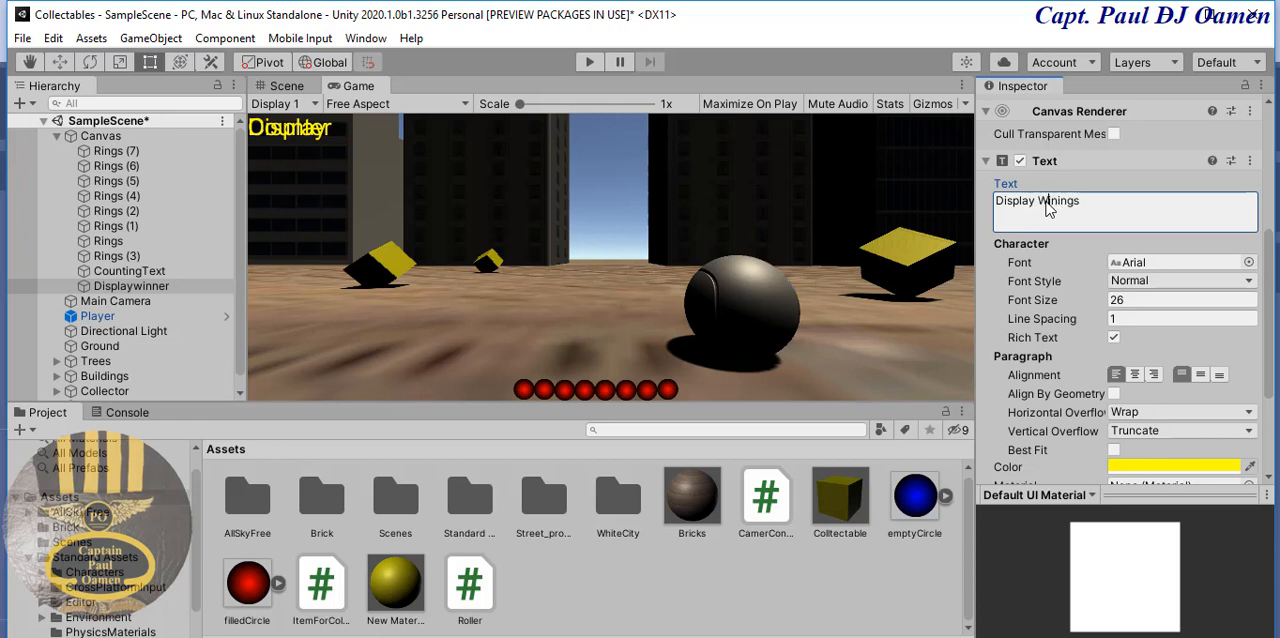
{"action": "left_click", "coordinate": [1094, 202]}
{"action": "key", "text": "Return"}
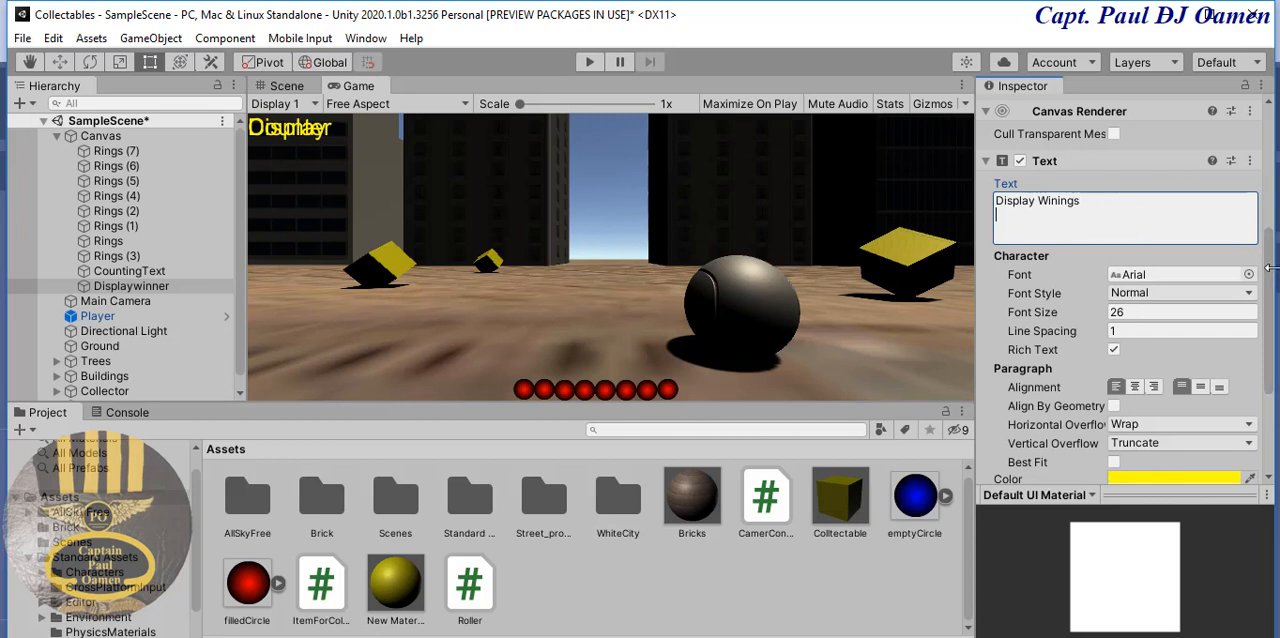
- Anchor Displaywinner to the top right of the canvas, also setting its pivot and position there
{"action": "left_click_drag", "start_coordinate": [1271, 283], "coordinate": [1275, 205]}
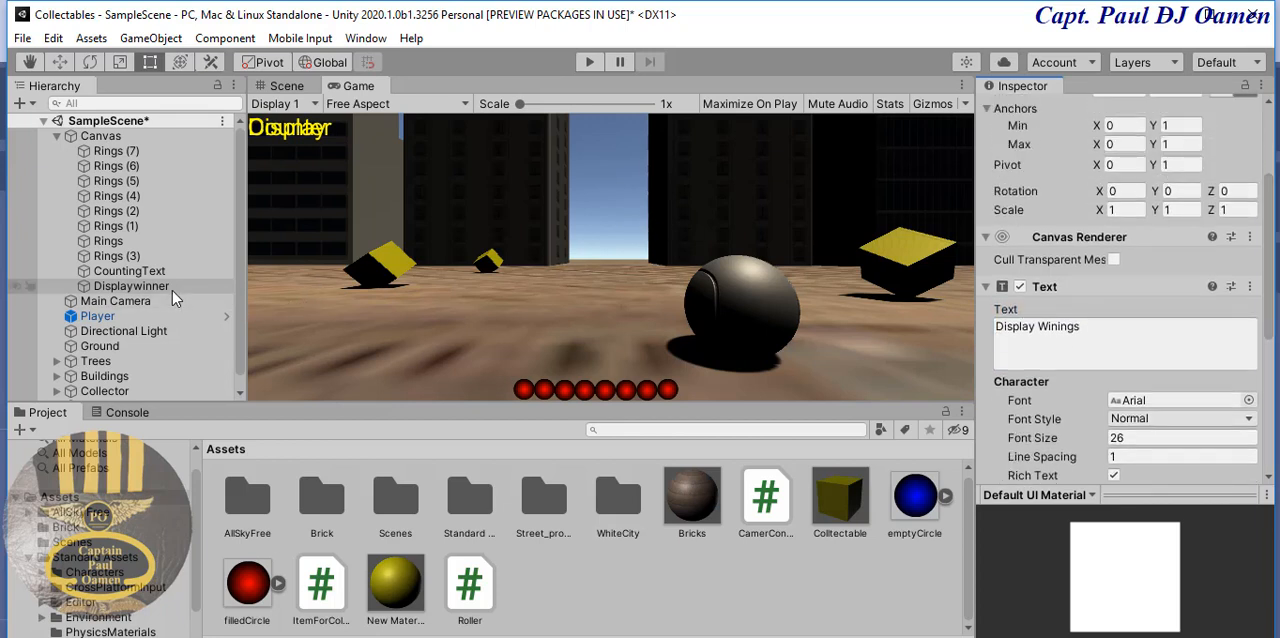
{"action": "left_click", "coordinate": [172, 287]}
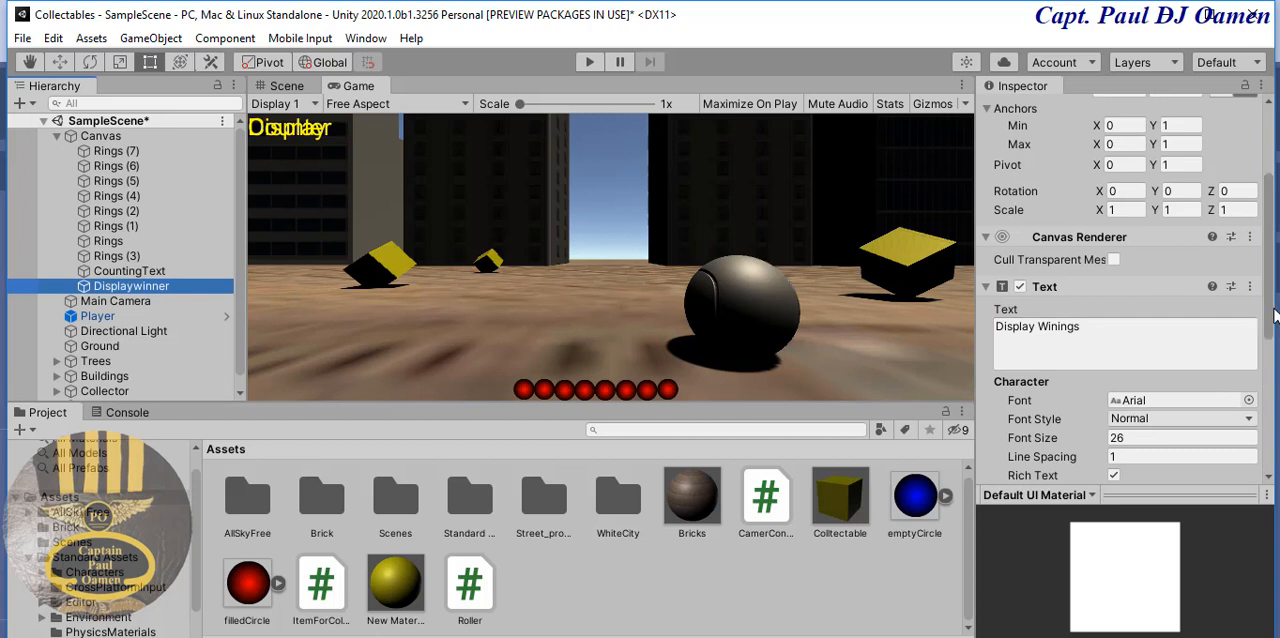
{"action": "left_click_drag", "start_coordinate": [1270, 300], "coordinate": [1270, 140]}
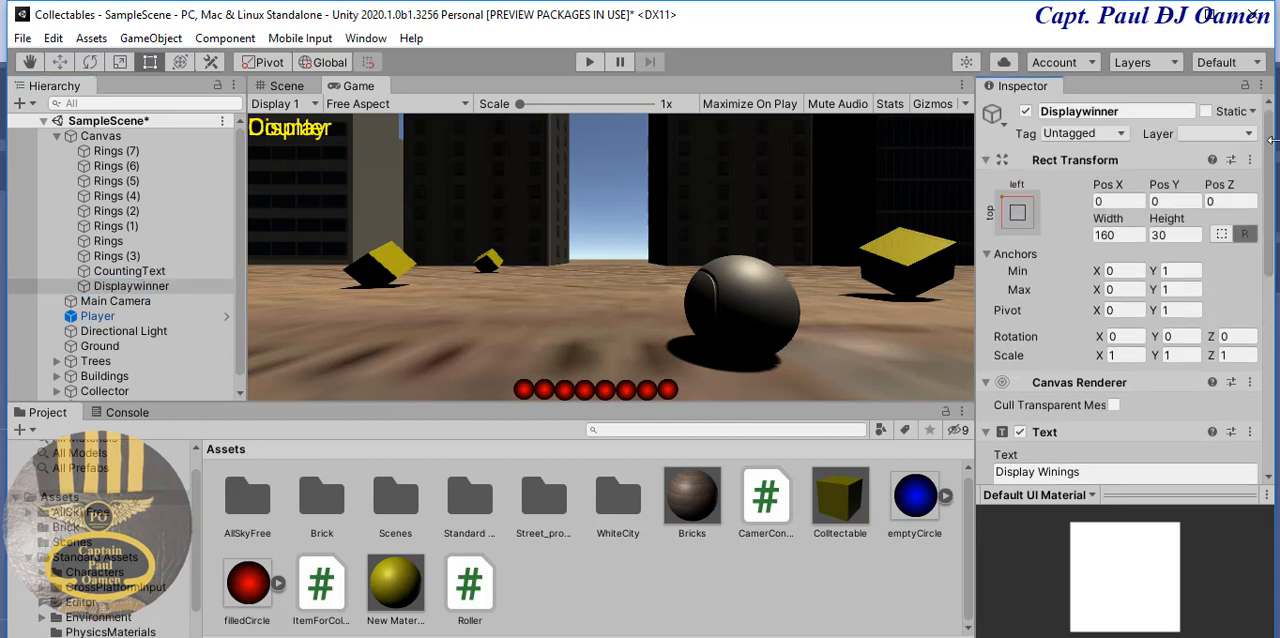
{"action": "left_click", "coordinate": [1016, 216]}
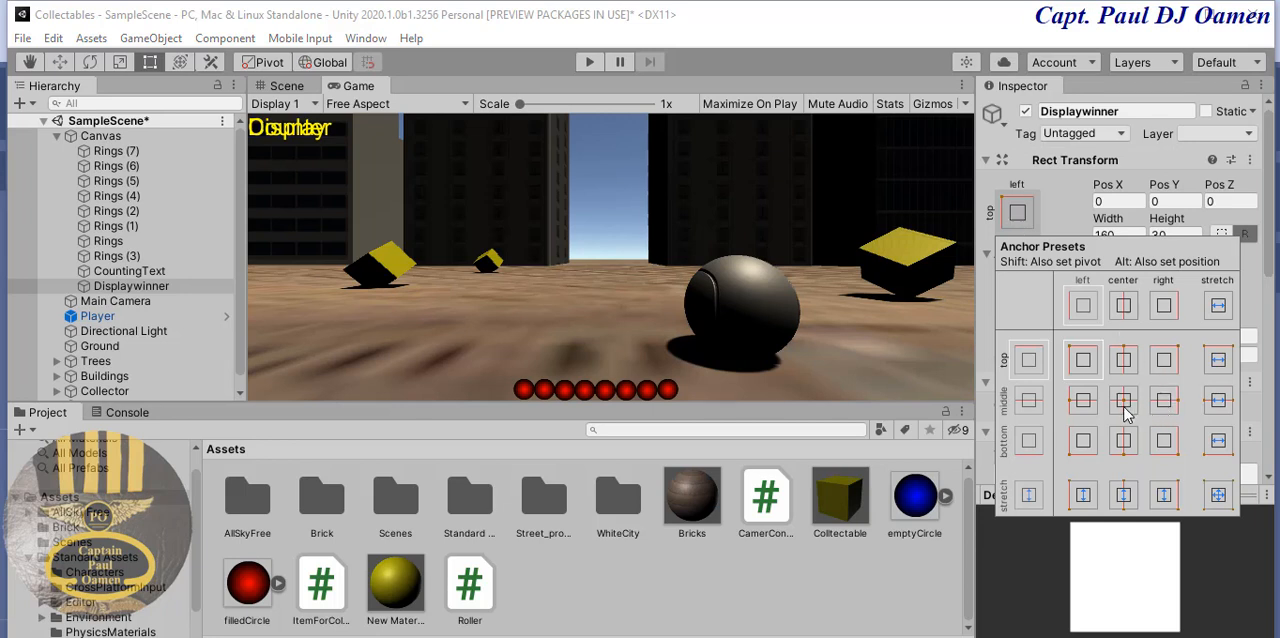
{"action": "key", "text": "alt"}
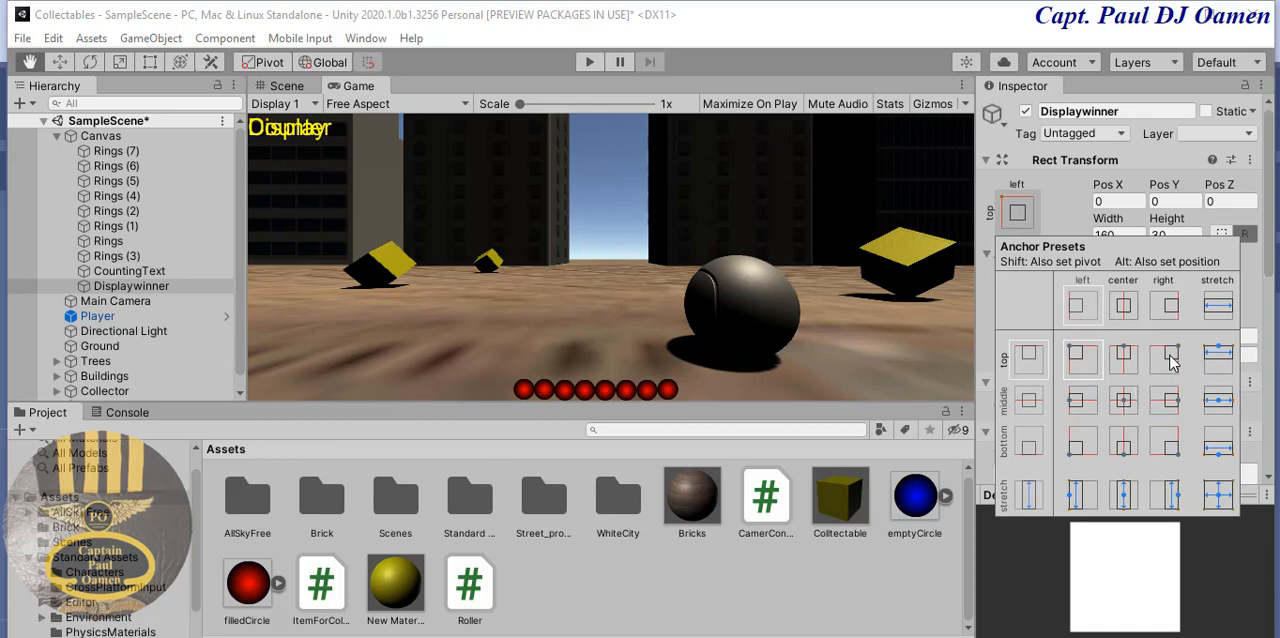
{"action": "left_click", "coordinate": [1172, 362], "text": "alt"}
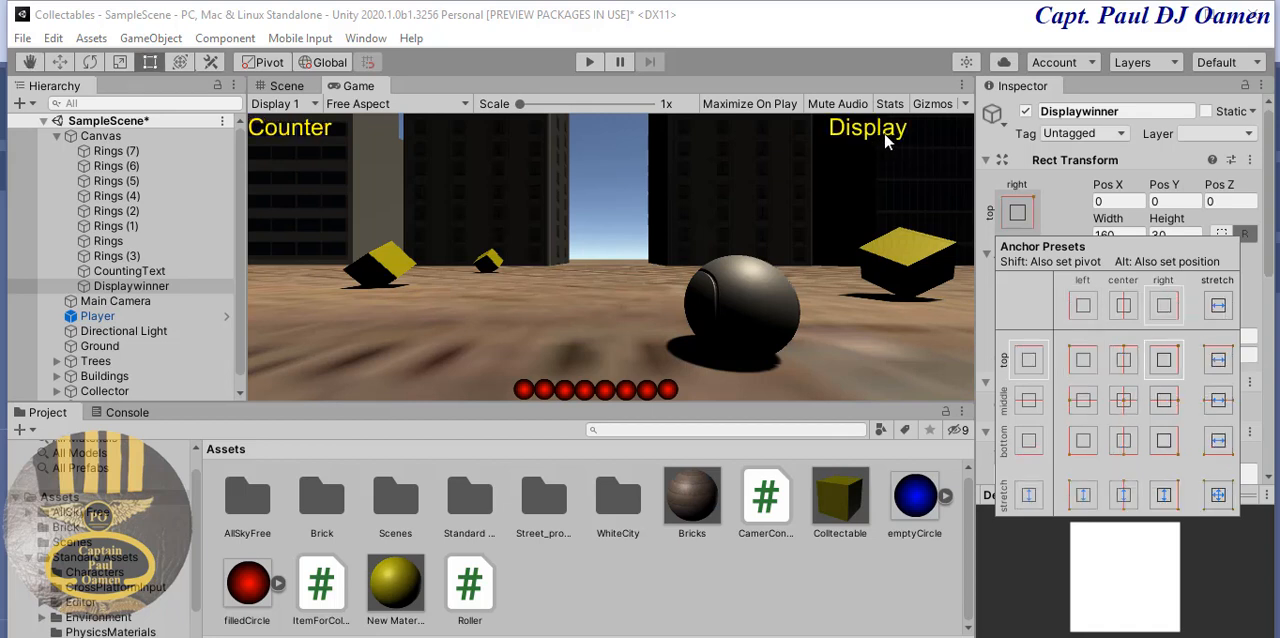
{"action": "left_click", "coordinate": [1068, 200]}
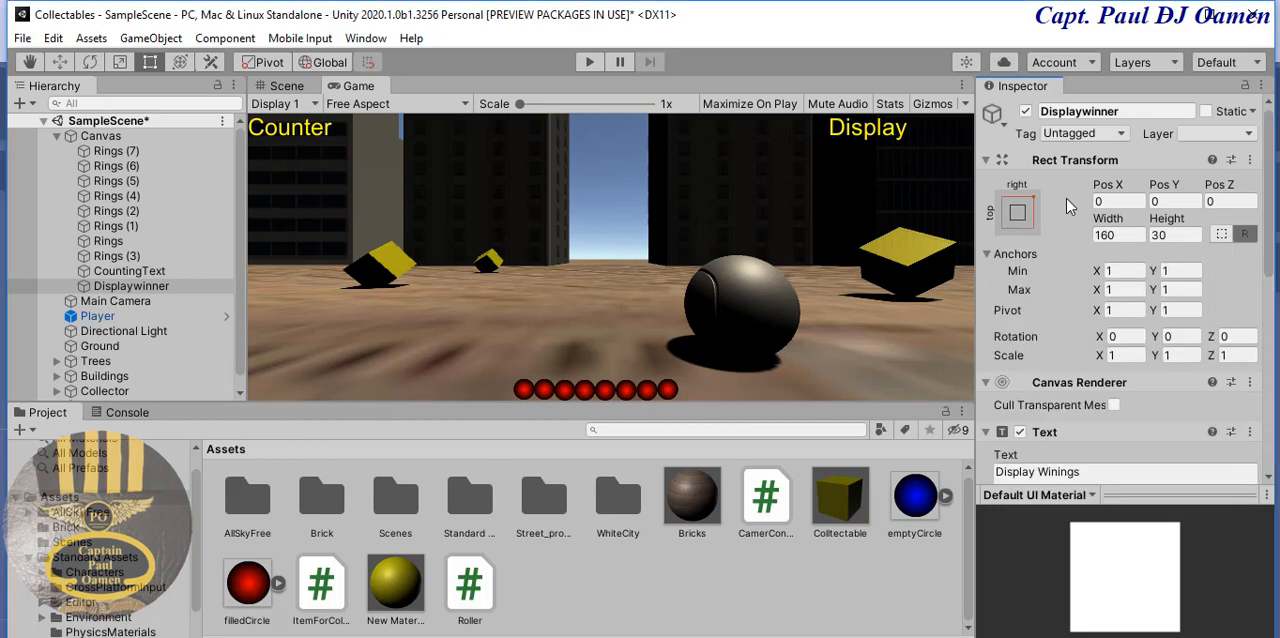
- Set Displaywinner's width to 200 so the whole text fits on one line
{"action": "left_click", "coordinate": [1120, 233]}
{"action": "type", "text": "180"}
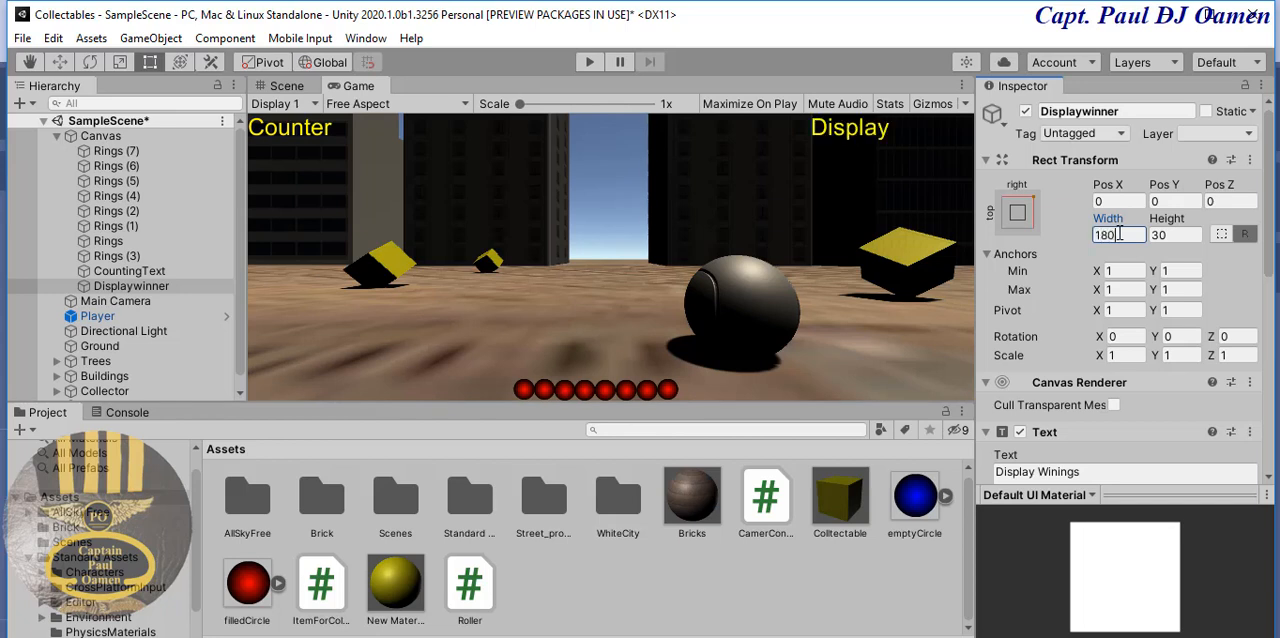
{"action": "key", "text": "BackSpace"}
{"action": "key", "text": "BackSpace"}
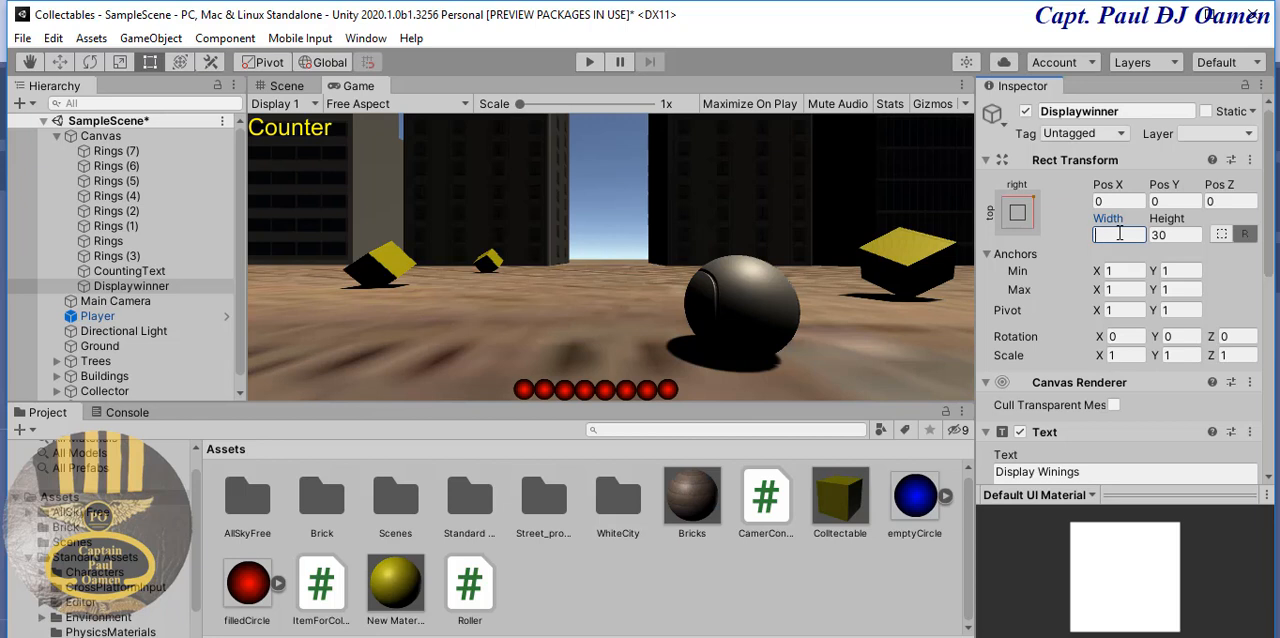
{"action": "type", "text": "200"}
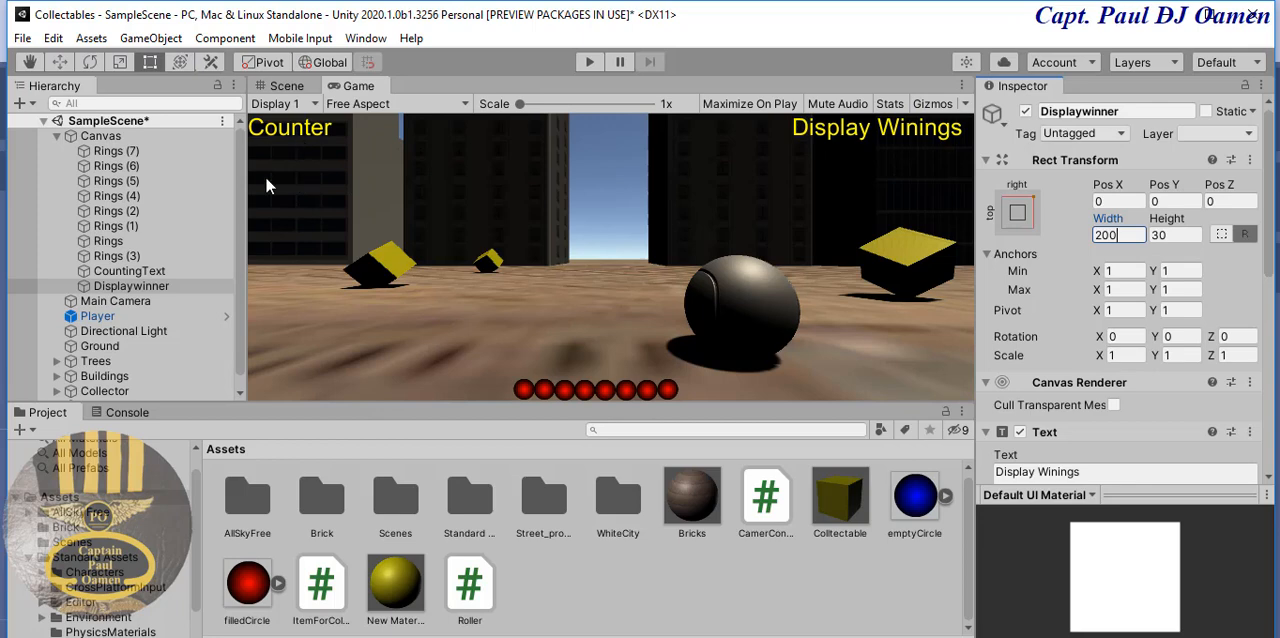
{"action": "left_click", "coordinate": [172, 273]}
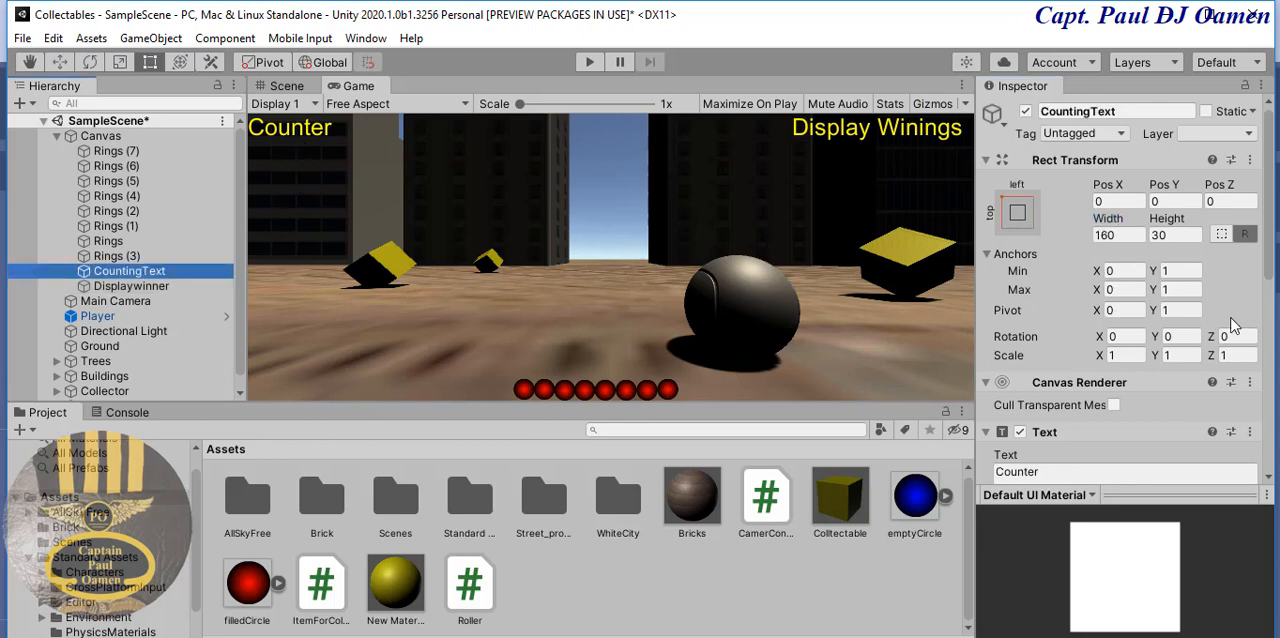
{"action": "mouse_move", "coordinate": [1266, 232]}
{"action": "left_mouse_down"}
{"action": "mouse_move", "coordinate": [1270, 362]}
{"action": "mouse_move", "coordinate": [1271, 222]}
{"action": "left_mouse_up"}
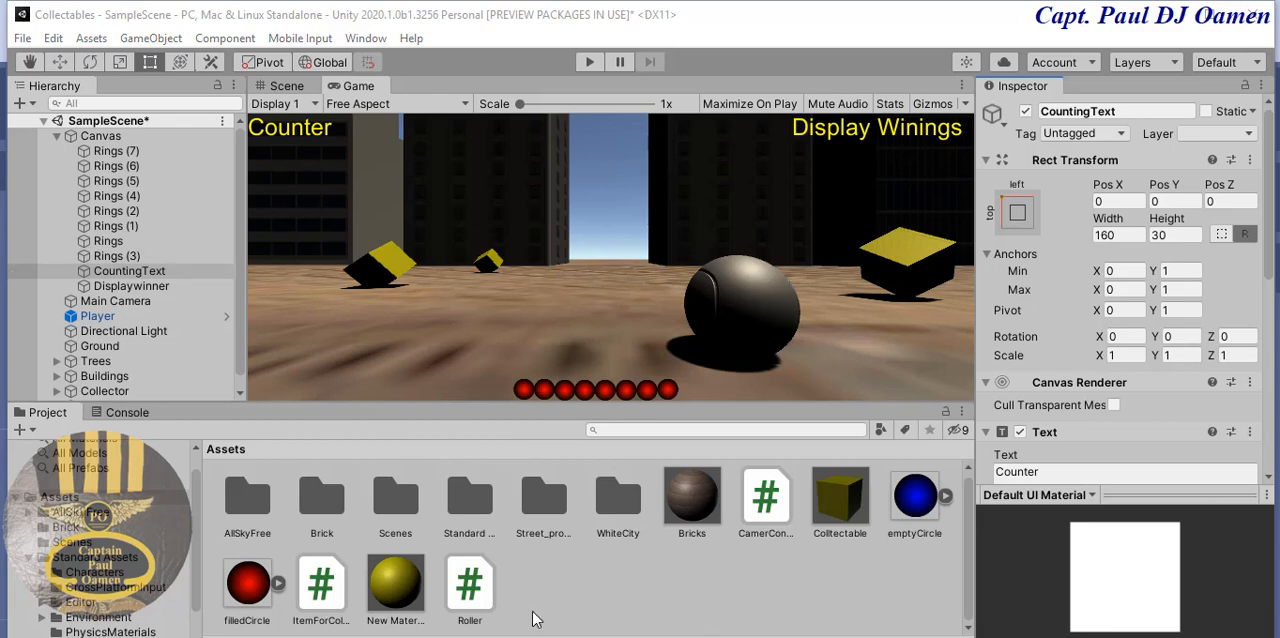
- Open the ItemForCollection script in Visual Studio and check its UnityEngine.UI using directive
{"action": "double_click", "coordinate": [323, 574]}
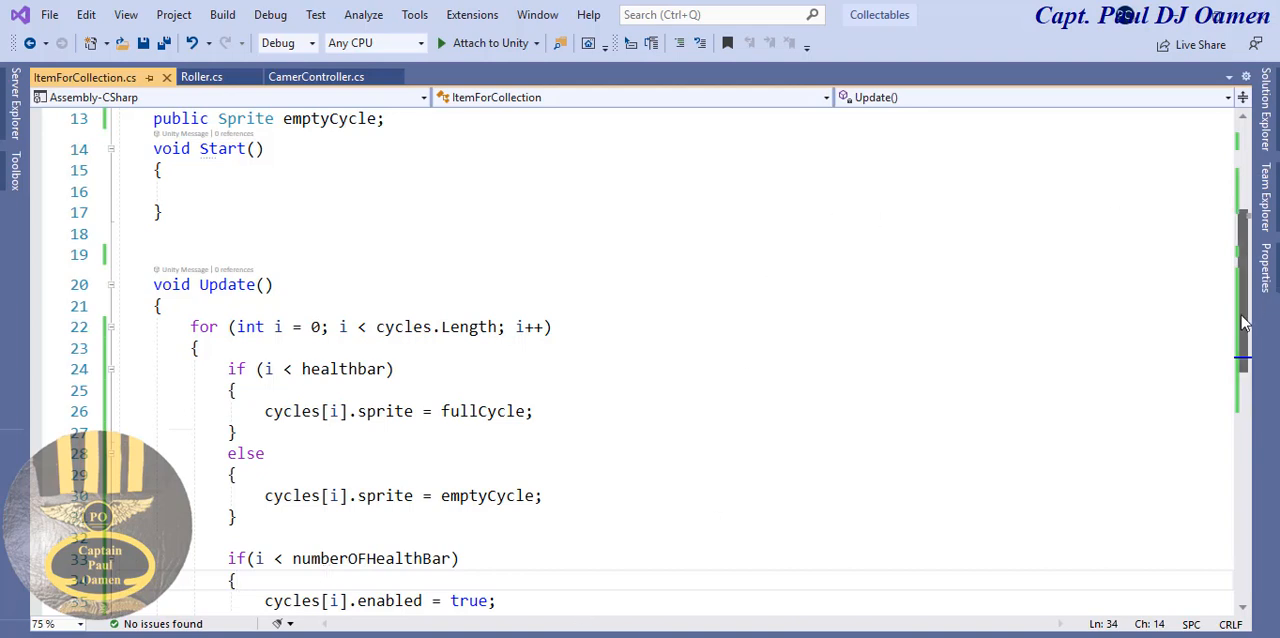
{"action": "left_click_drag", "start_coordinate": [1244, 300], "coordinate": [1248, 222]}
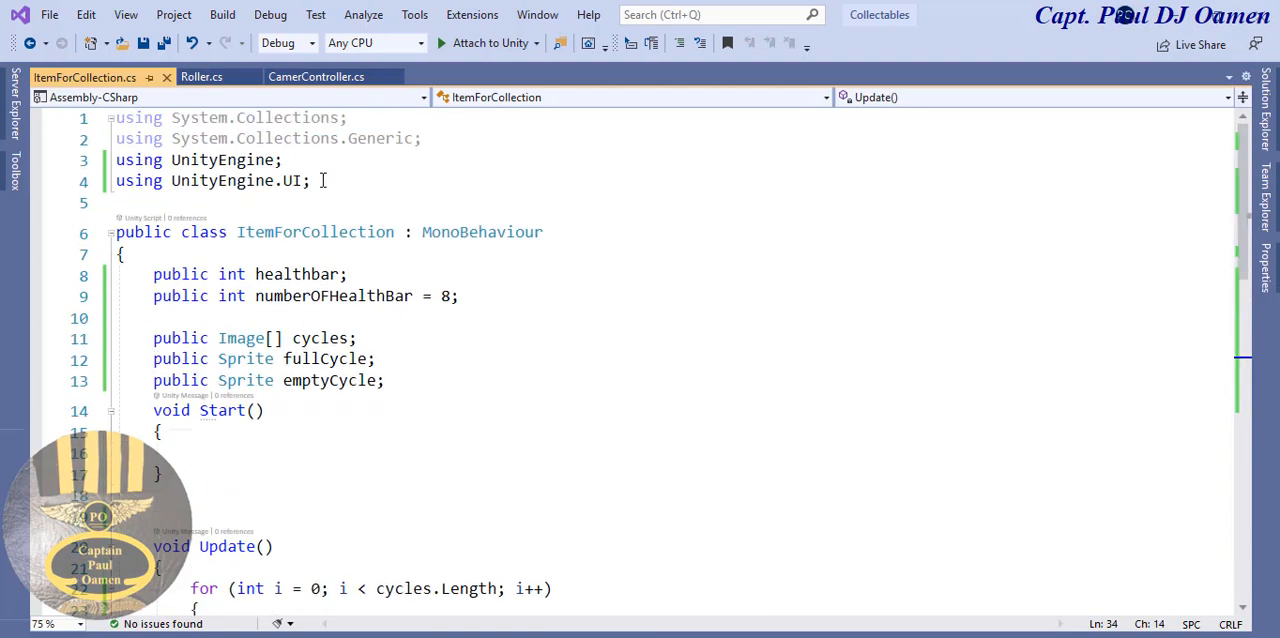
{"action": "left_click_drag", "start_coordinate": [323, 177], "coordinate": [283, 180]}
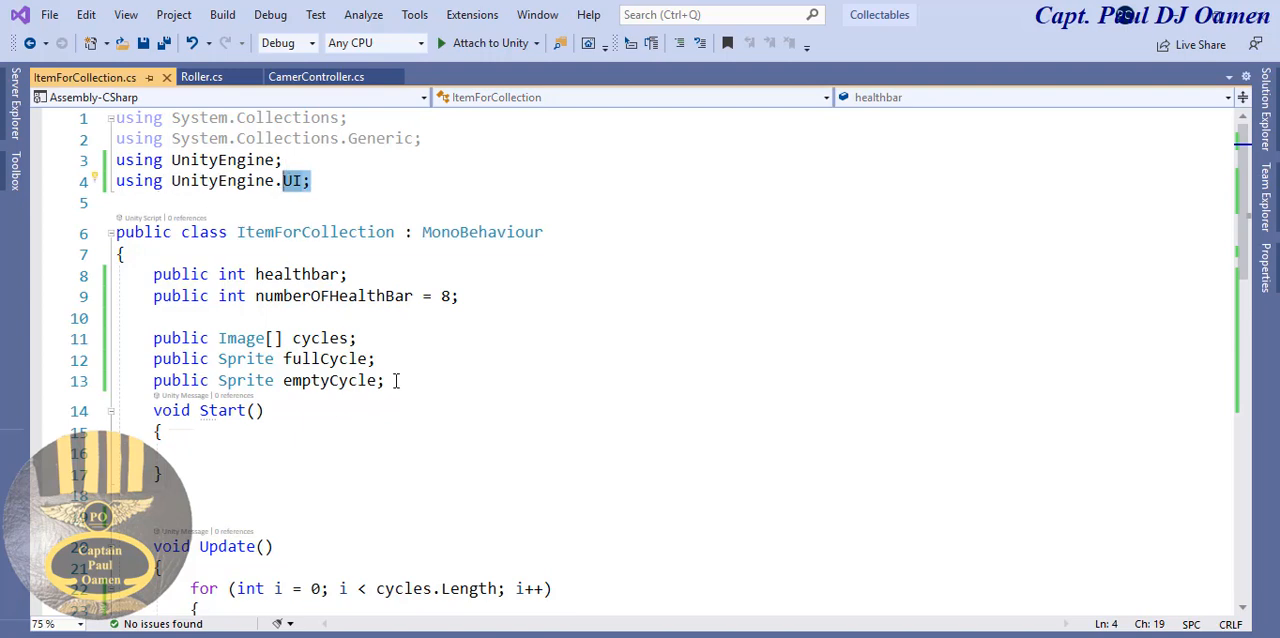
- Declare a private int field named counter below the emptyCycle field, separated by a blank line
{"action": "left_click", "coordinate": [447, 385]}
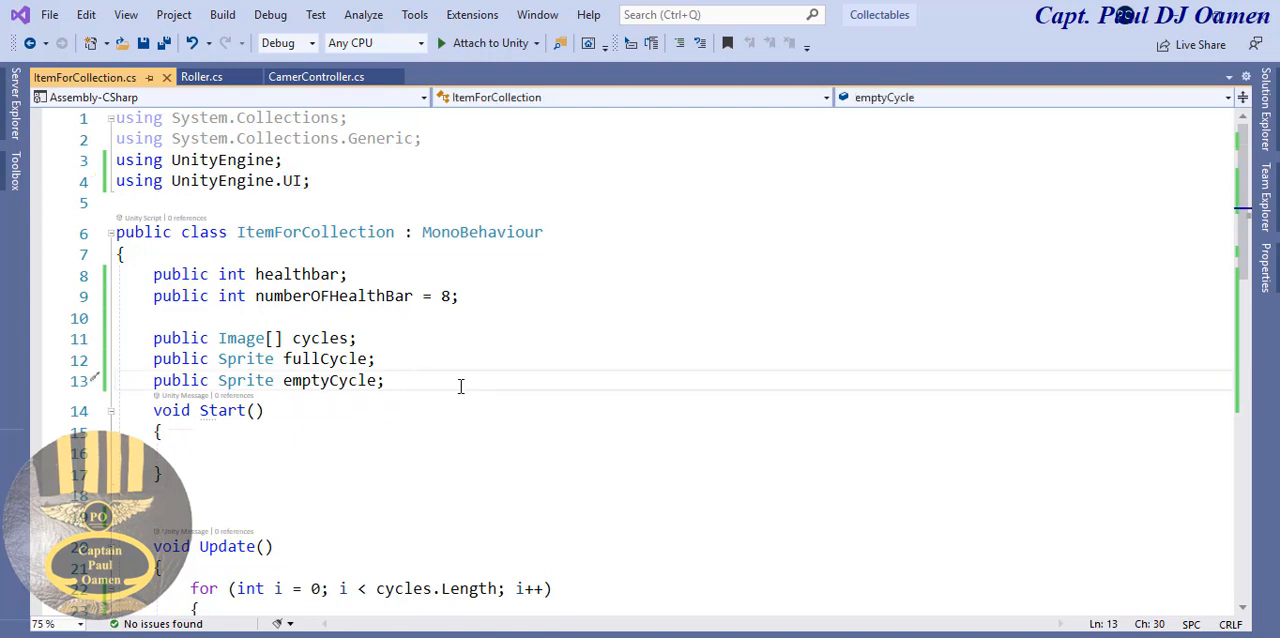
{"action": "key", "text": "Return"}
{"action": "key", "text": "Return"}
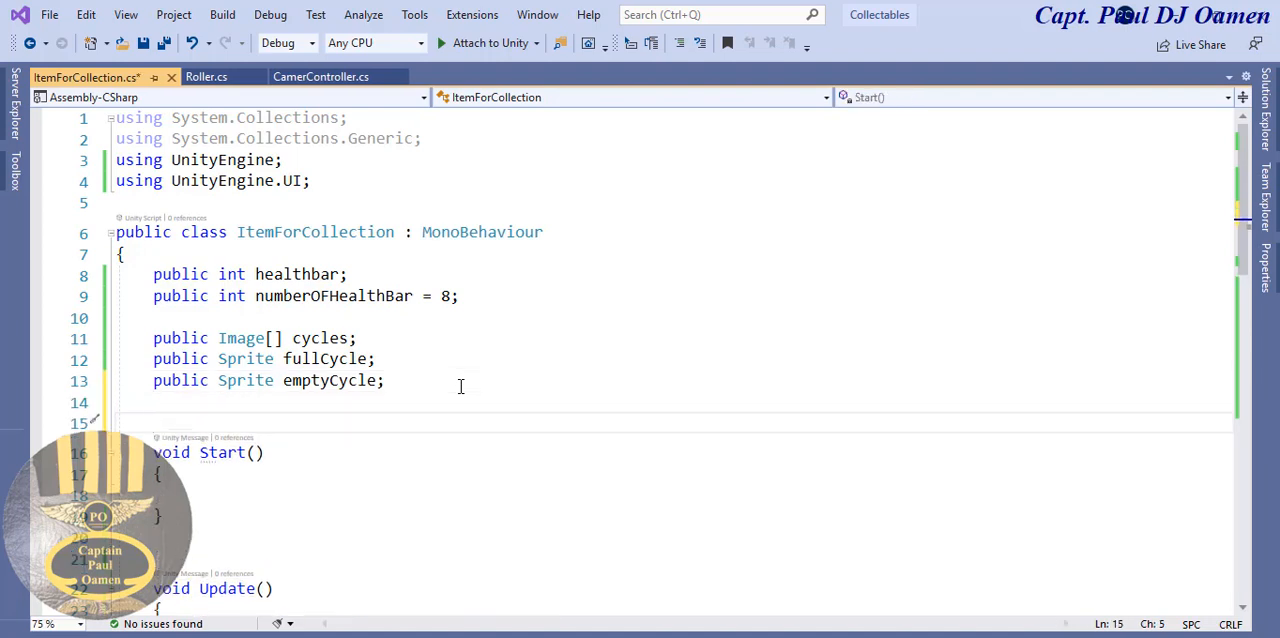
{"action": "type", "text": "privater"}
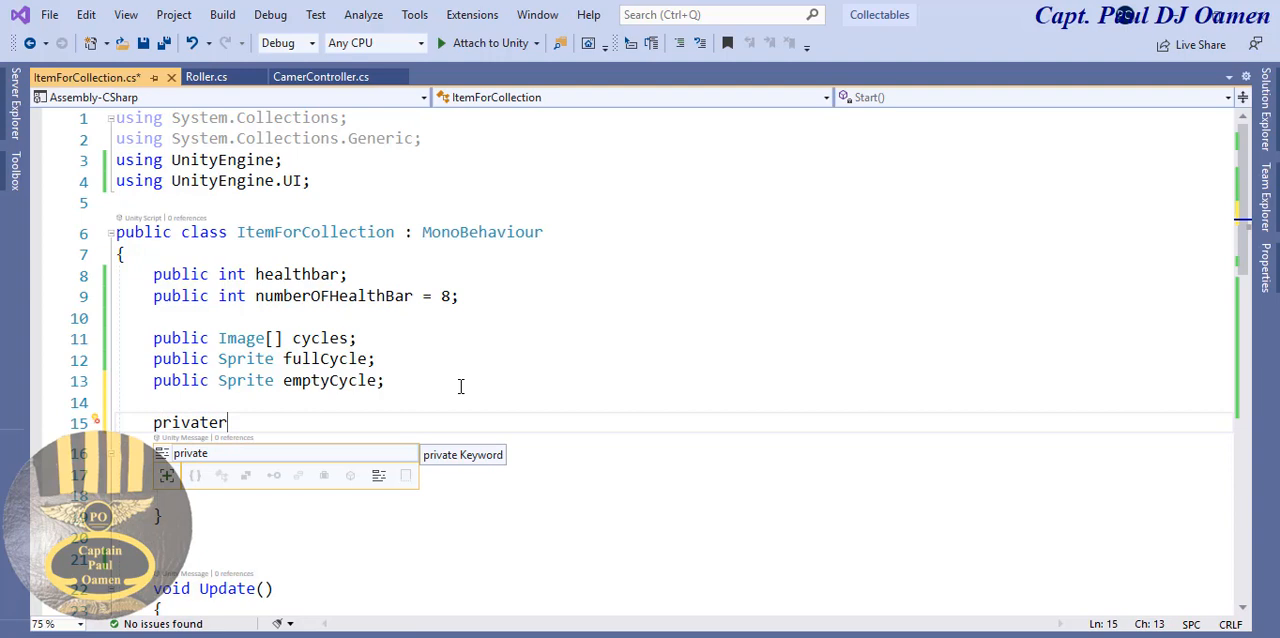
{"action": "key", "text": "BackSpace"}
{"action": "key", "text": "BackSpace"}
{"action": "key", "text": "BackSpace"}
{"action": "key", "text": "BackSpace"}
{"action": "key", "text": "BackSpace"}
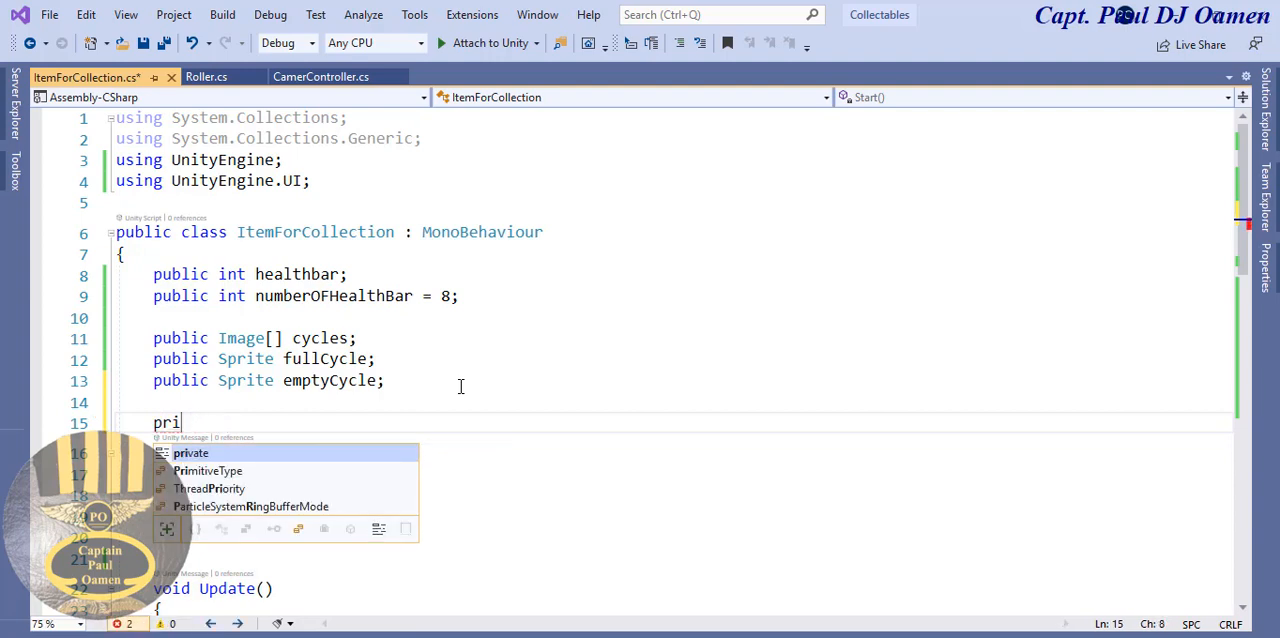
{"action": "type", "text": "vate"}
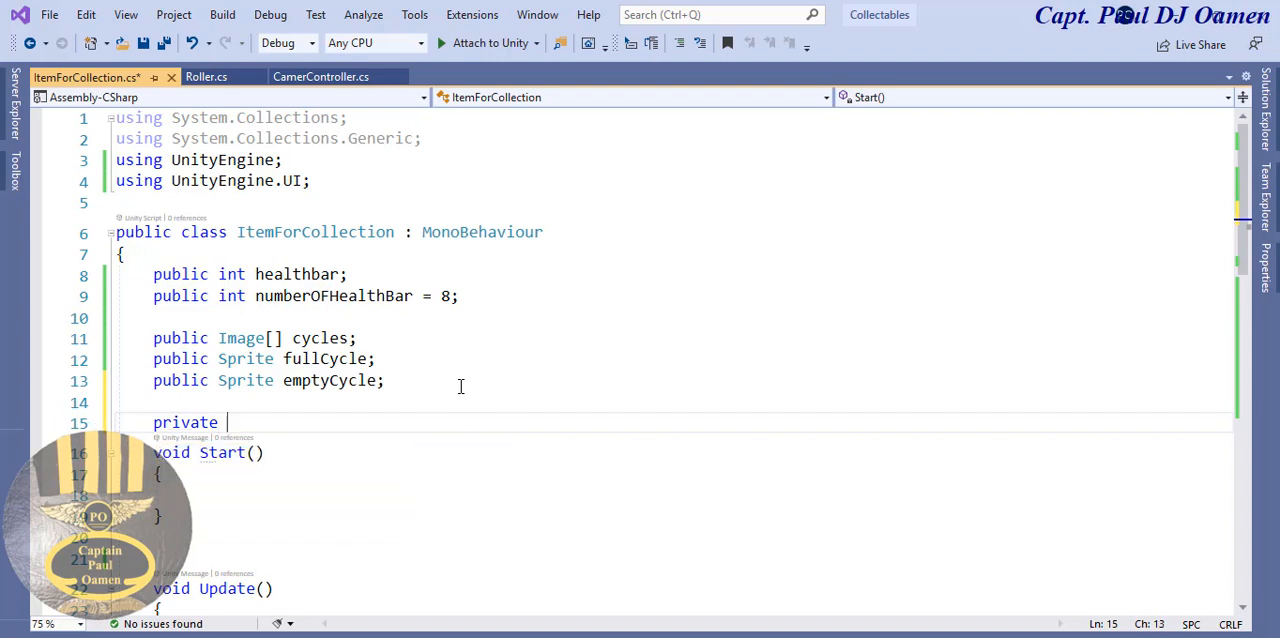
{"action": "type", "text": " int counter"}
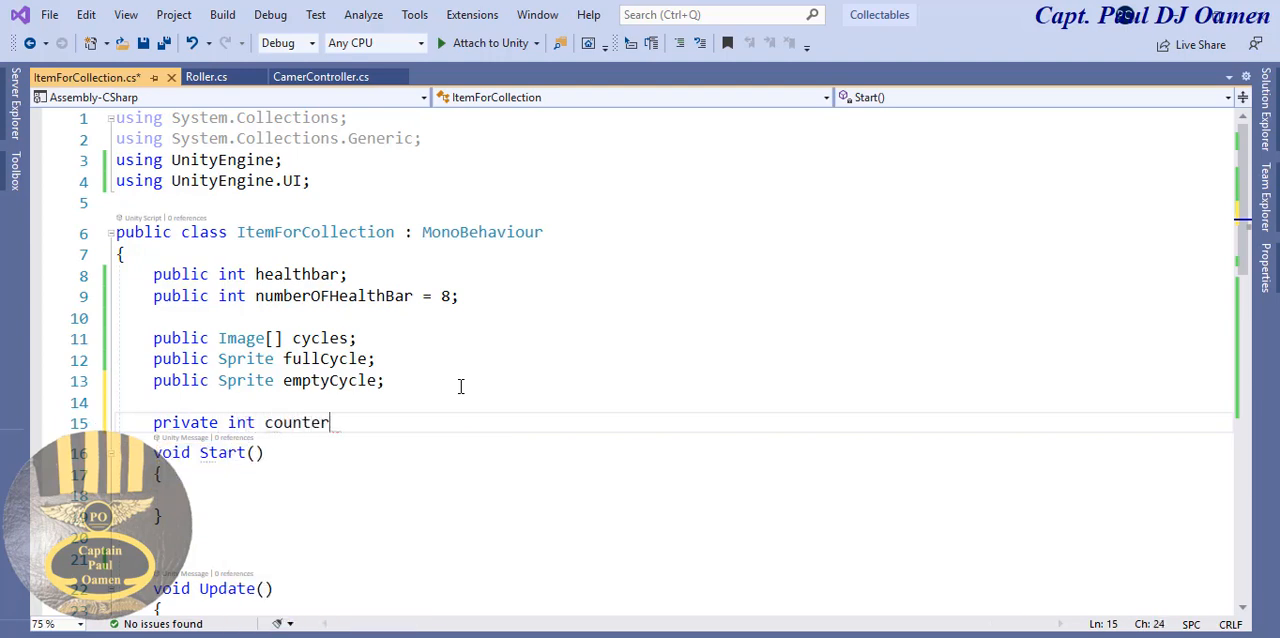
{"action": "type", "text": ";"}
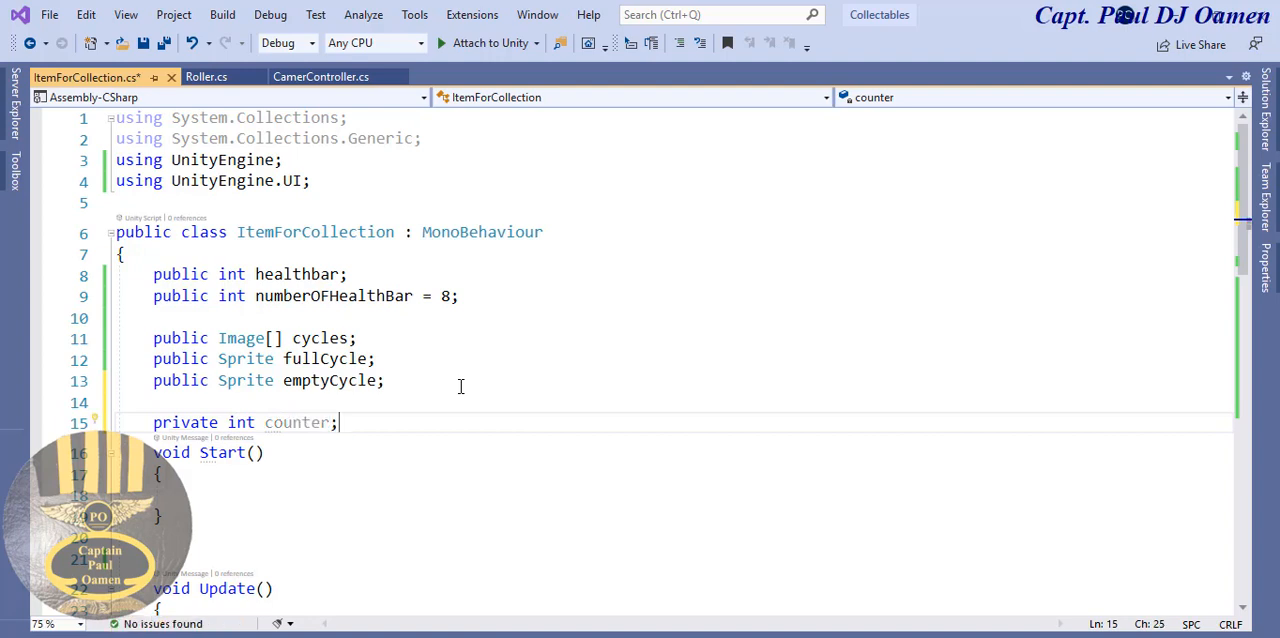
- Declare a public Text field named DisplayText directly below the counter field
{"action": "key", "text": "Return"}
{"action": "type", "text": "pu"}
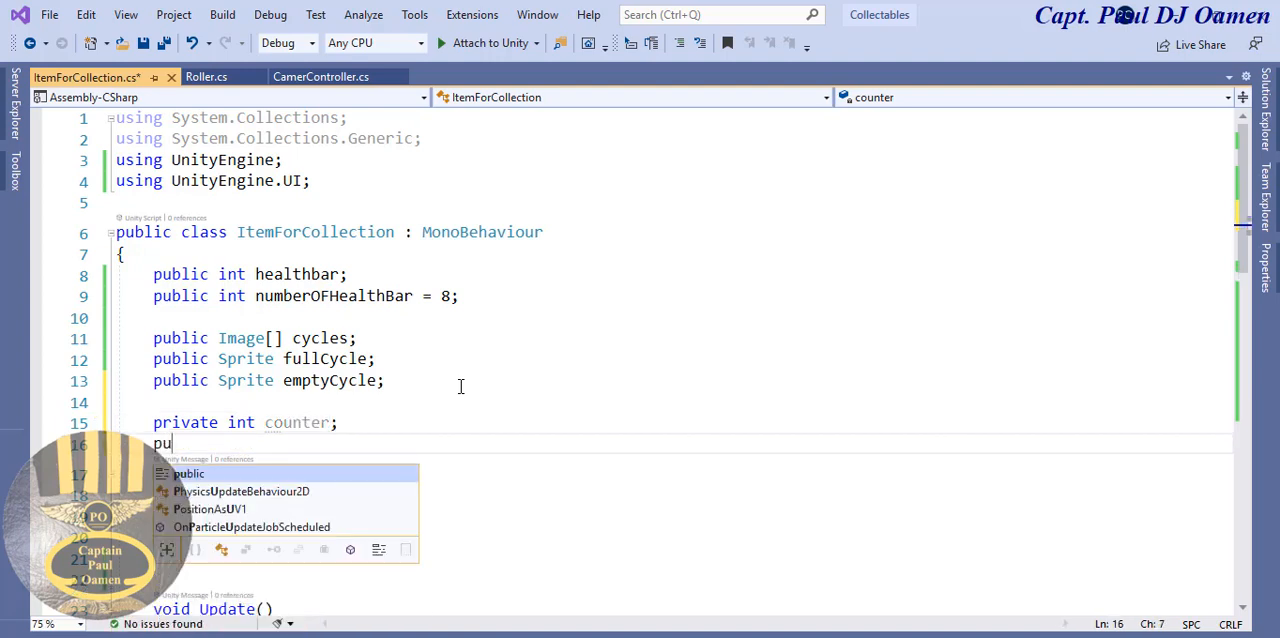
{"action": "type", "text": "blic "}
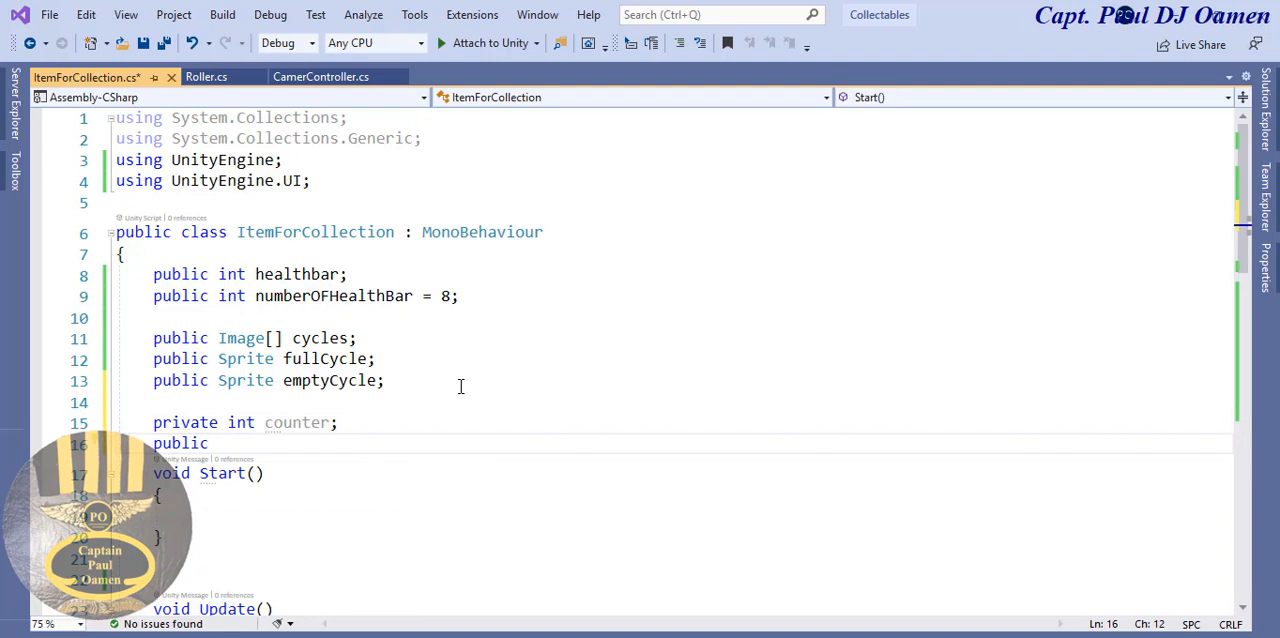
{"action": "type", "text": "Display"}
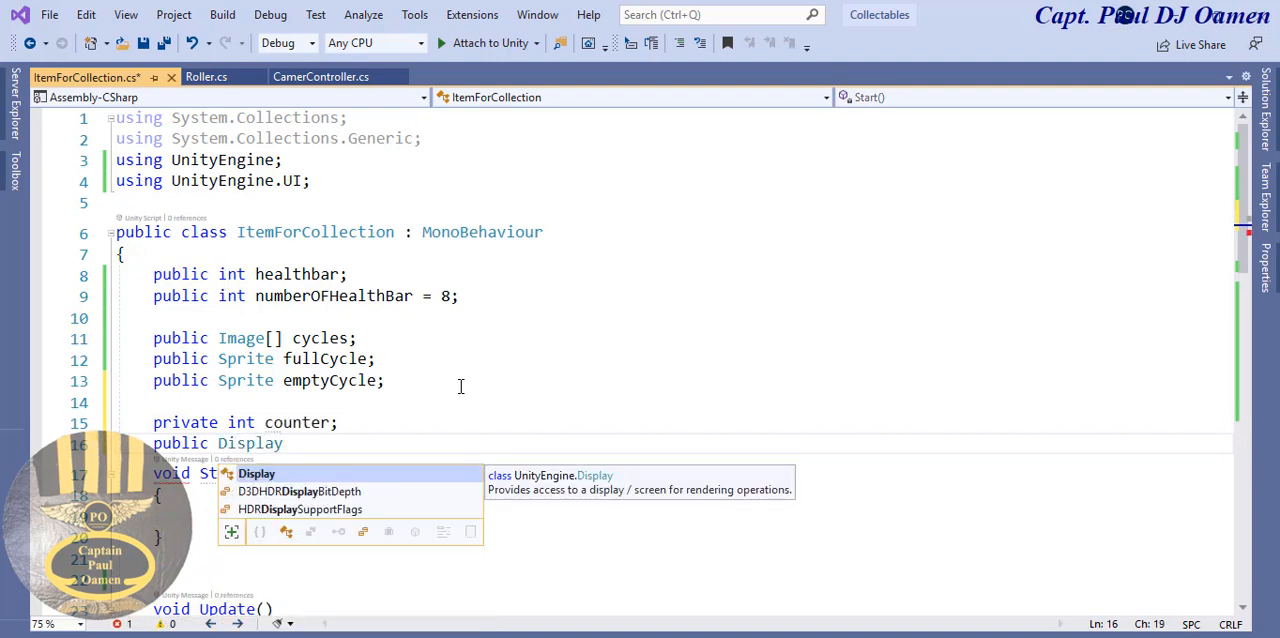
{"action": "type", "text": "Text"}
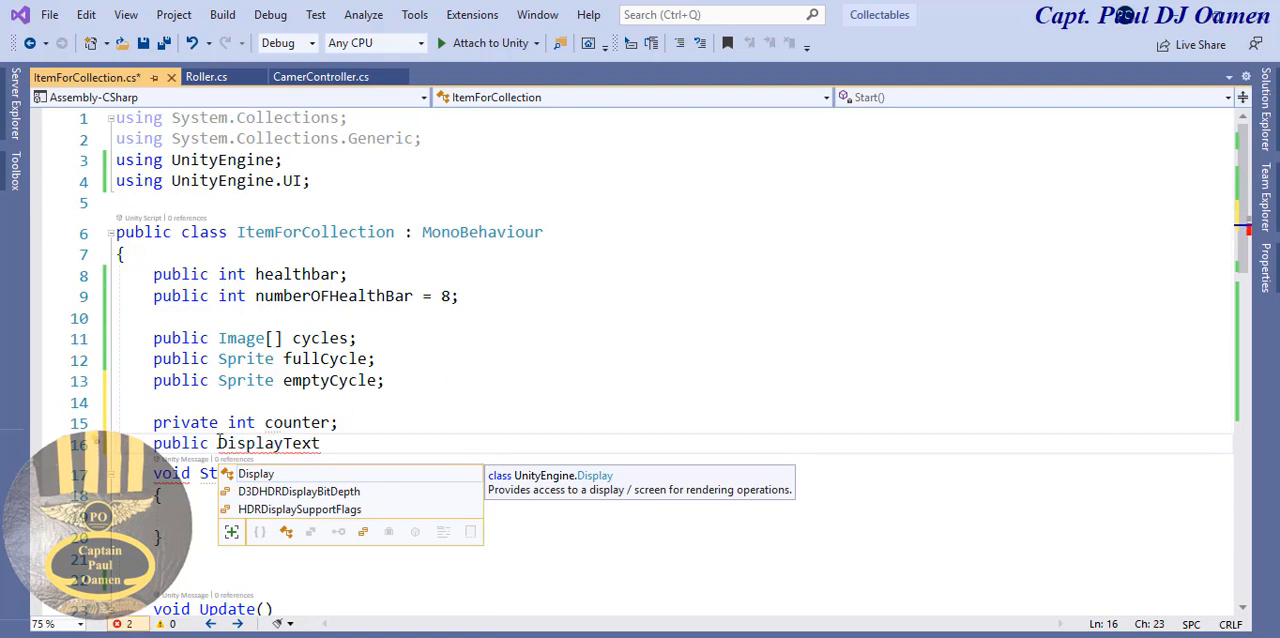
{"action": "left_click", "coordinate": [220, 447]}
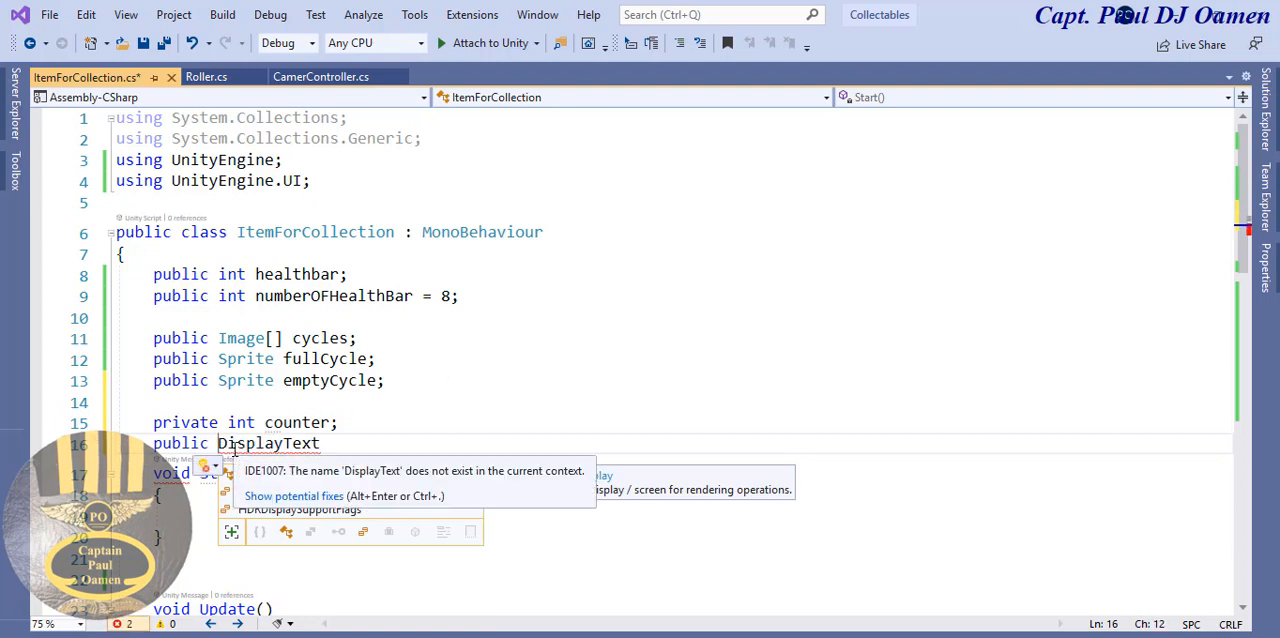
{"action": "type", "text": "Text"}
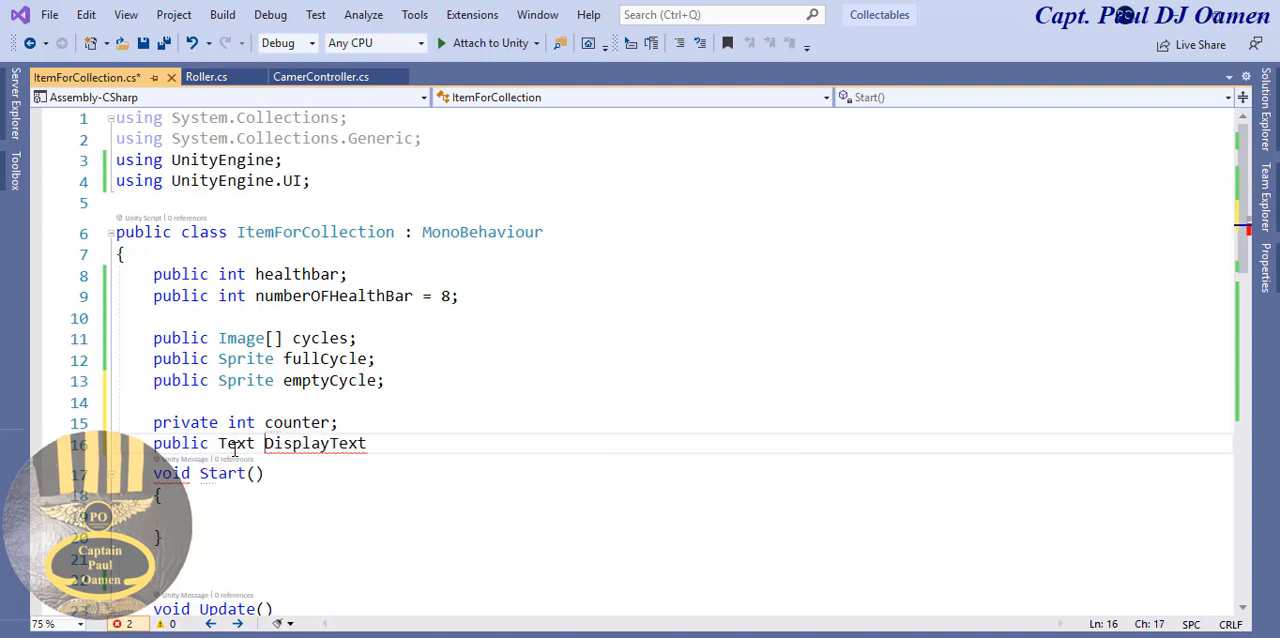
{"action": "key", "text": "End"}
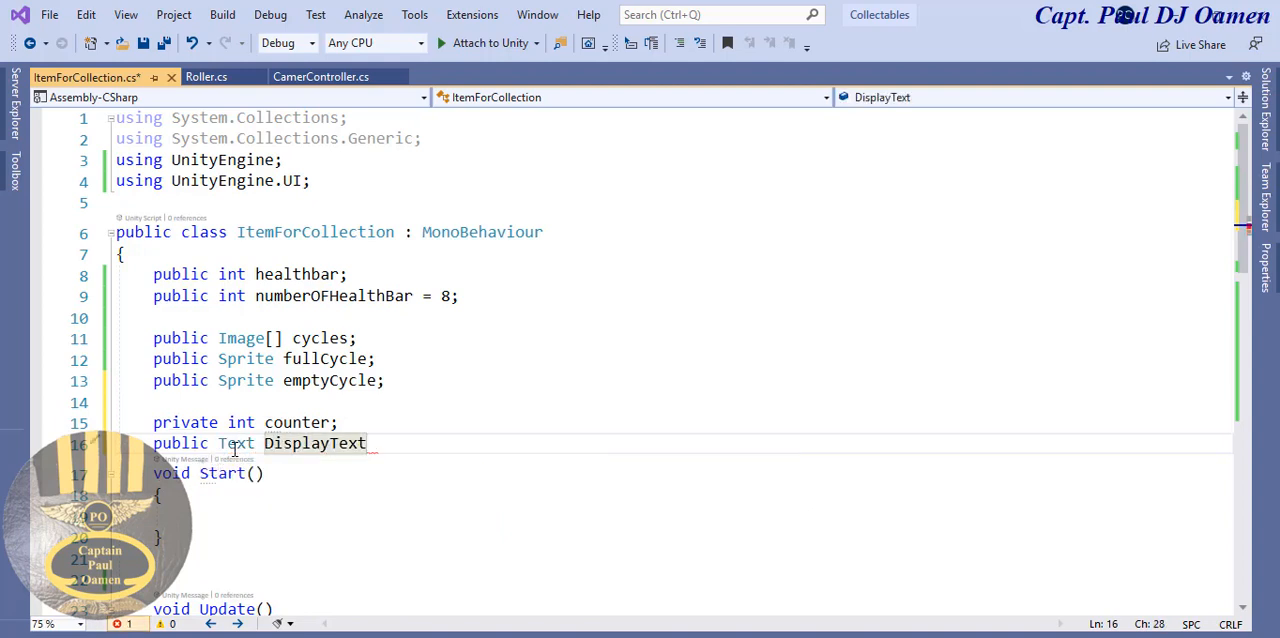
{"action": "type", "text": ";"}
- Declare a public Text field named WinningText below DisplayText, and rename the DisplayText field as DisplayScore
{"action": "left_click_drag", "start_coordinate": [255, 444], "coordinate": [155, 445]}
{"action": "key", "text": "ctrl+c"}
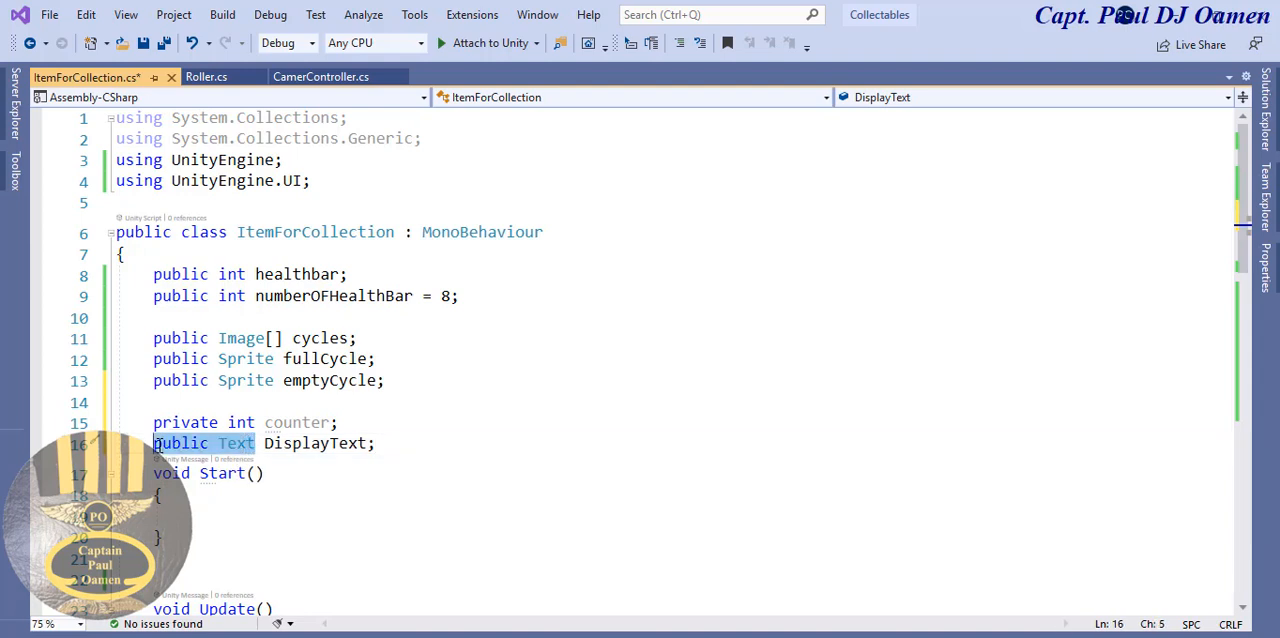
{"action": "left_click", "coordinate": [383, 447]}
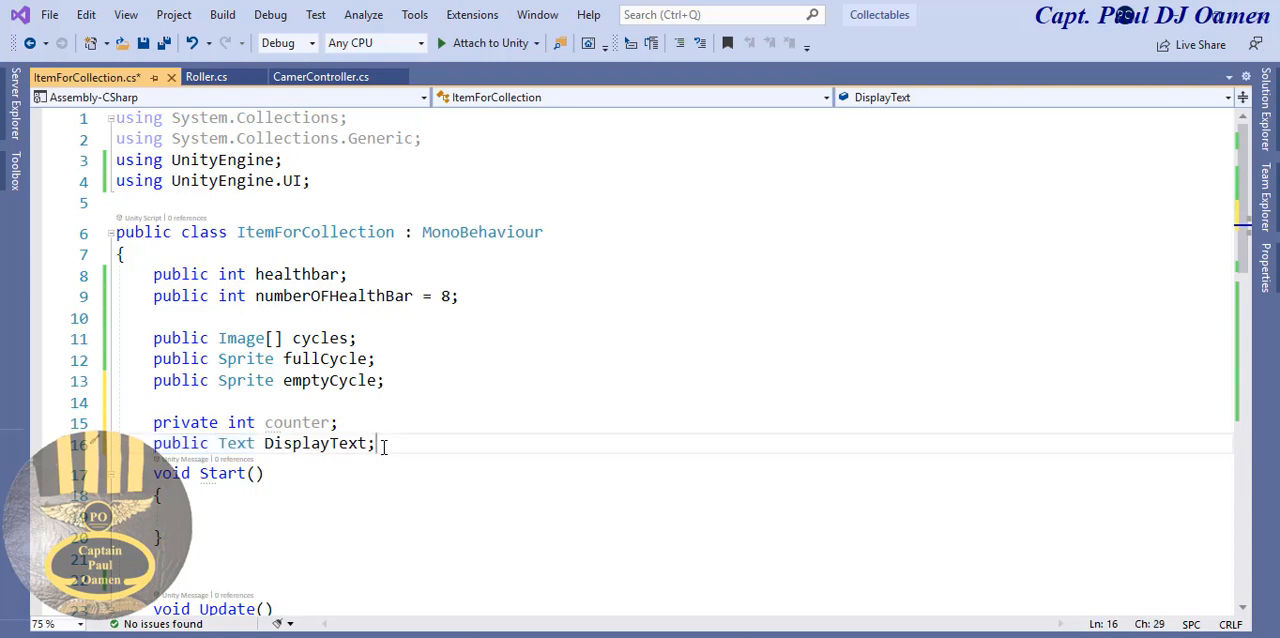
{"action": "key", "text": "Return"}
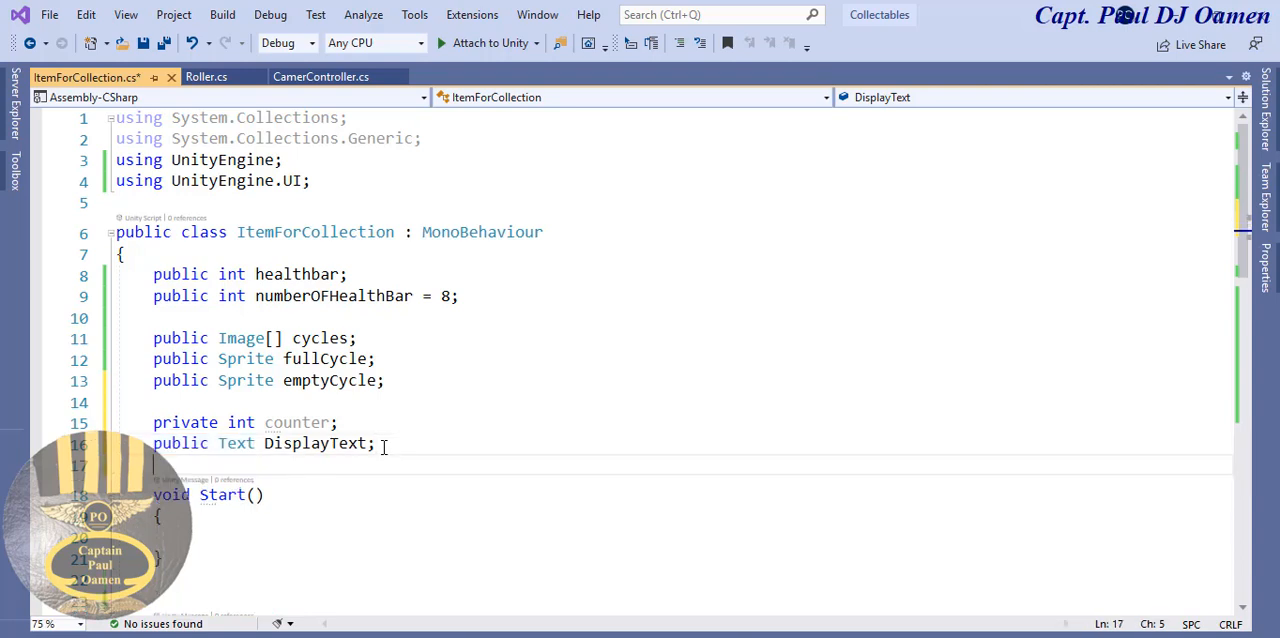
{"action": "key", "text": "ctrl+v"}
{"action": "type", "text": "Winn"}
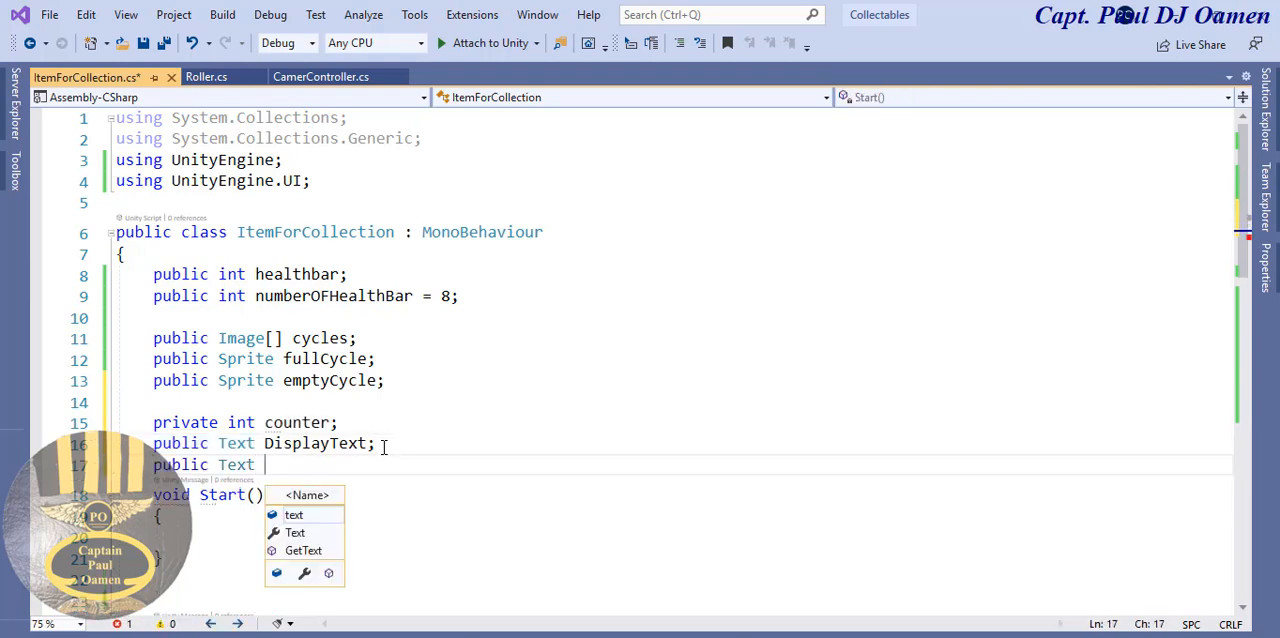
{"action": "type", "text": "ing"}
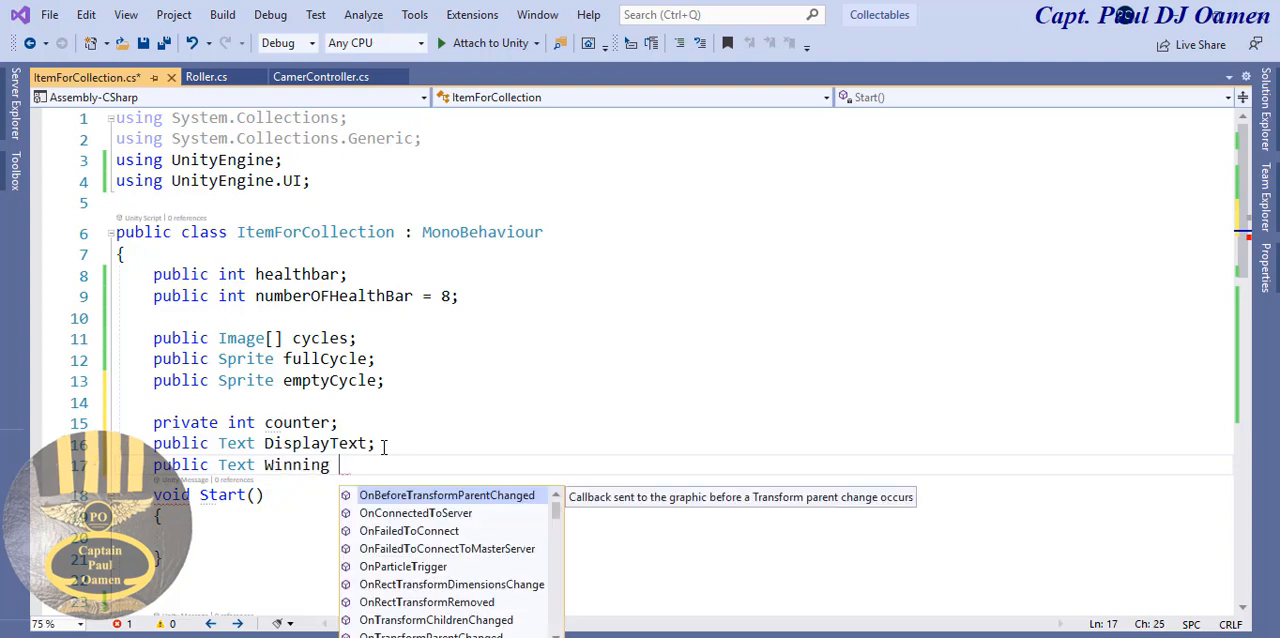
{"action": "key", "text": "BackSpace"}
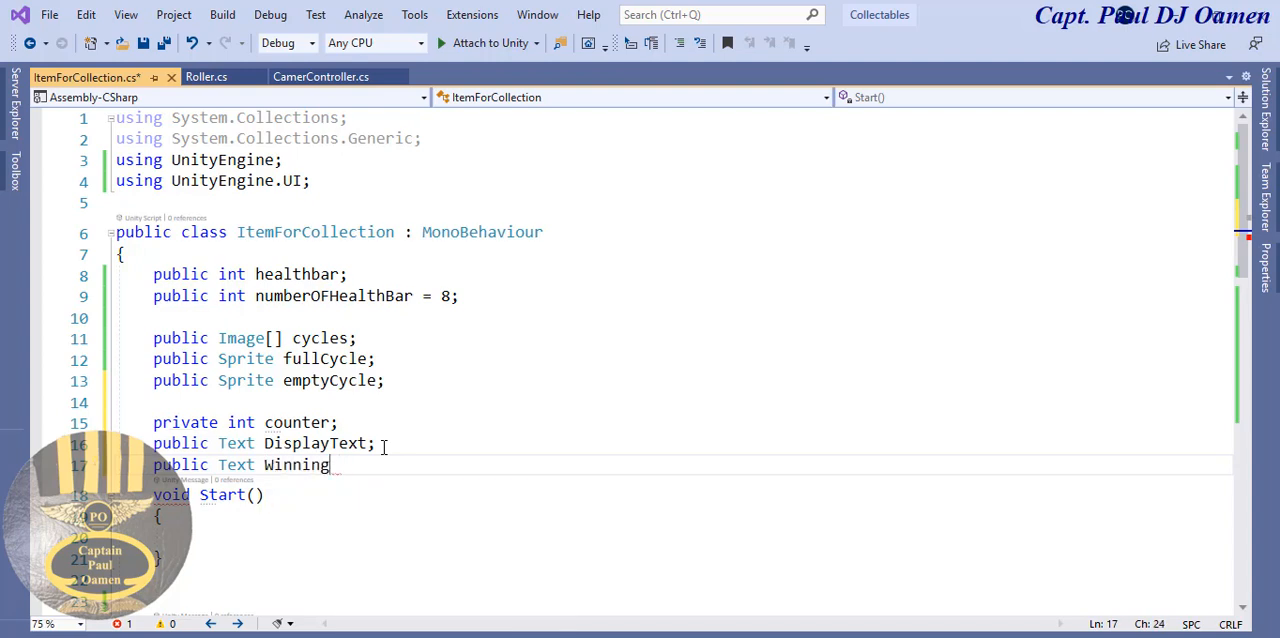
{"action": "type", "text": "Text;"}
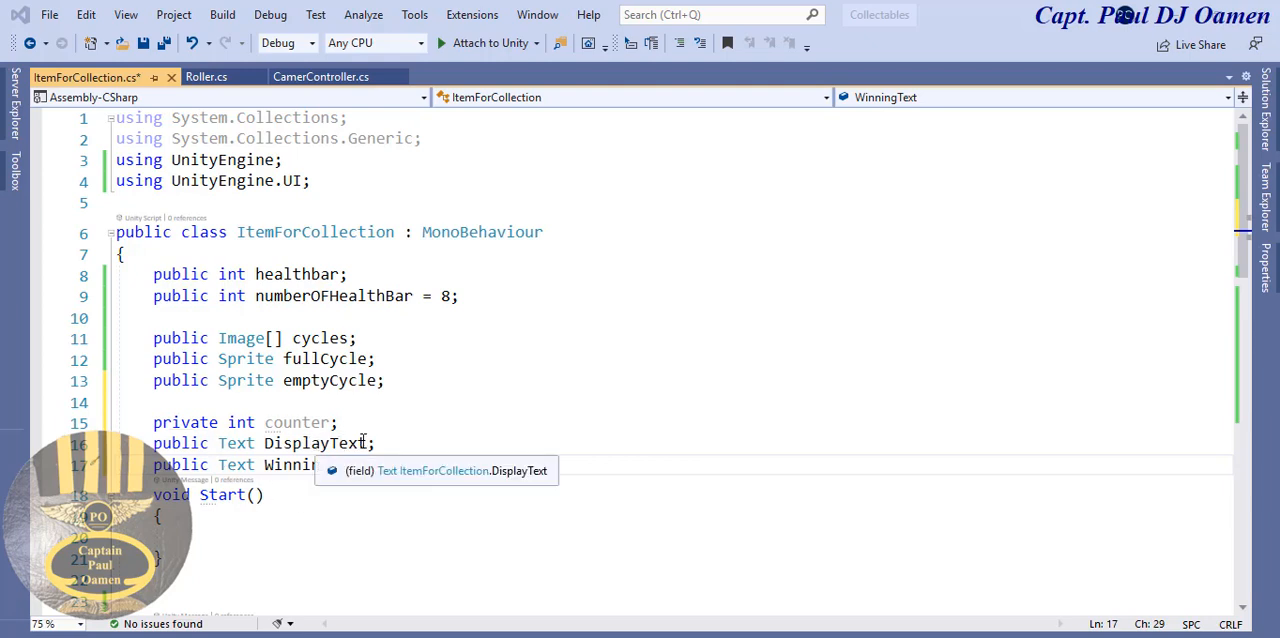
{"action": "left_click_drag", "start_coordinate": [367, 443], "coordinate": [330, 445]}
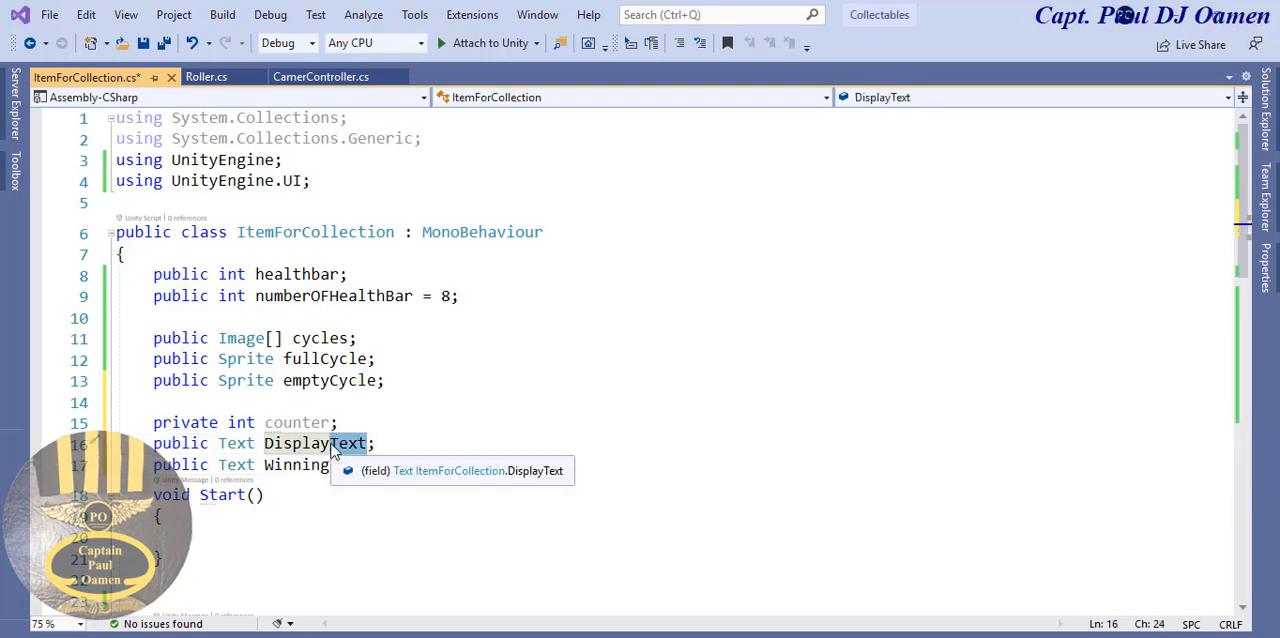
{"action": "type", "text": "Score"}
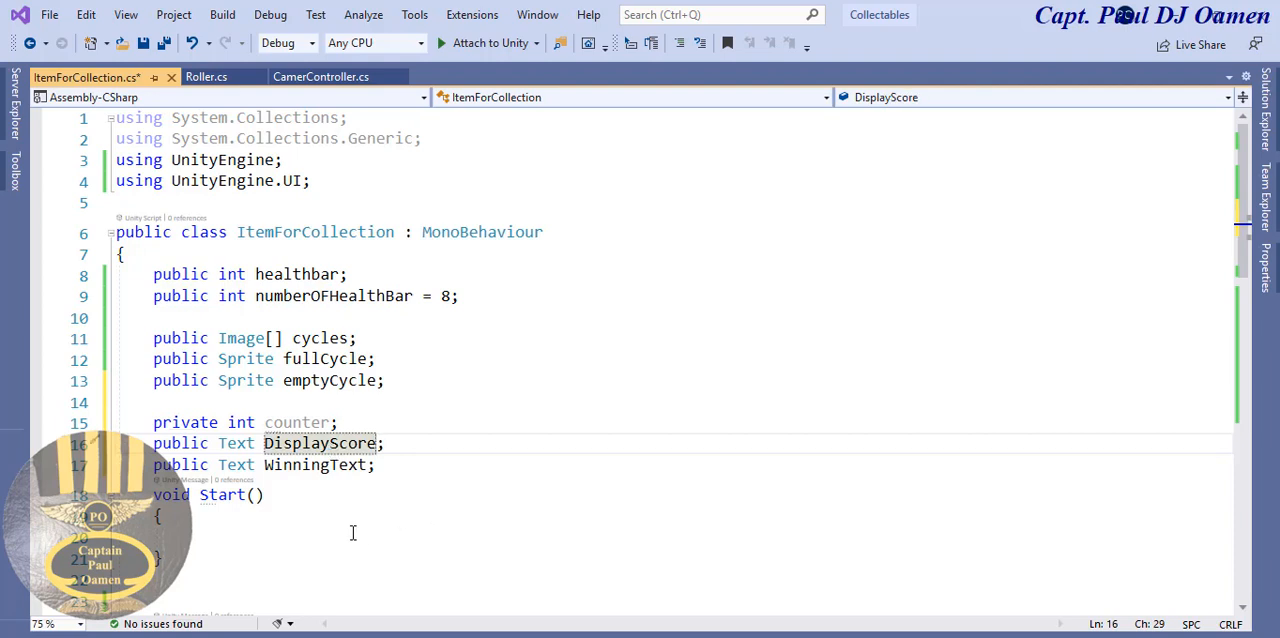
- Initialize counter to 0 inside the Start method
{"action": "left_click", "coordinate": [206, 530]}
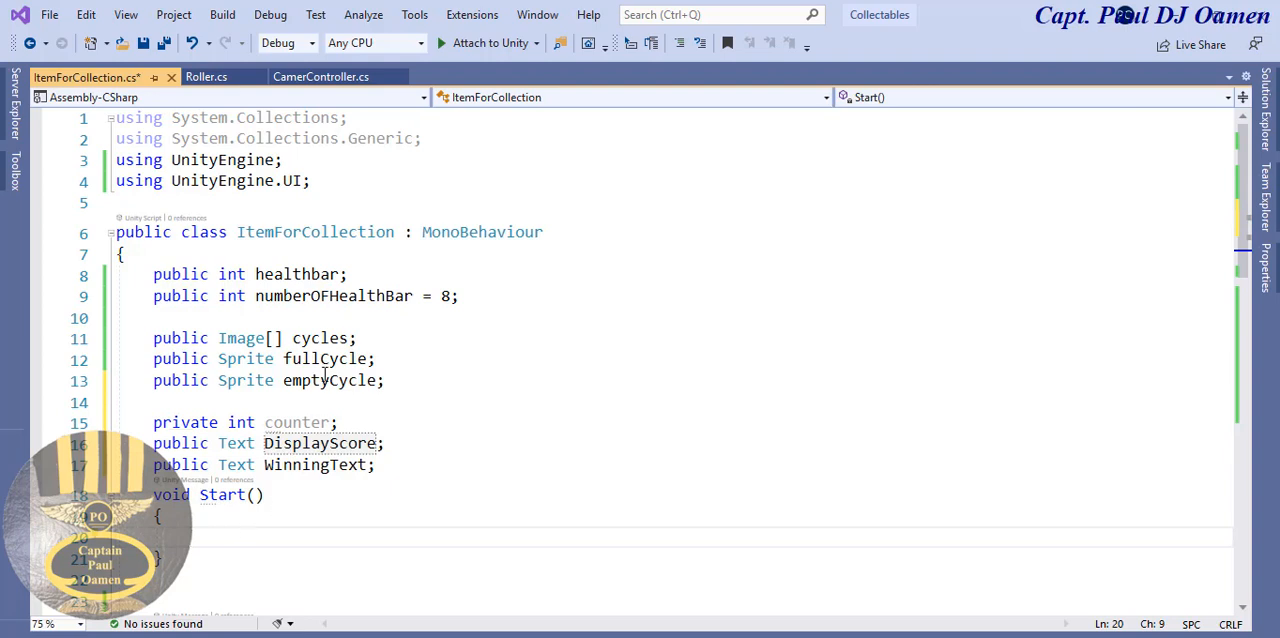
{"action": "left_click_drag", "start_coordinate": [333, 422], "coordinate": [264, 422]}
{"action": "key", "text": "ctrl+c"}
{"action": "left_click", "coordinate": [240, 530]}
{"action": "key", "text": "ctrl+v"}
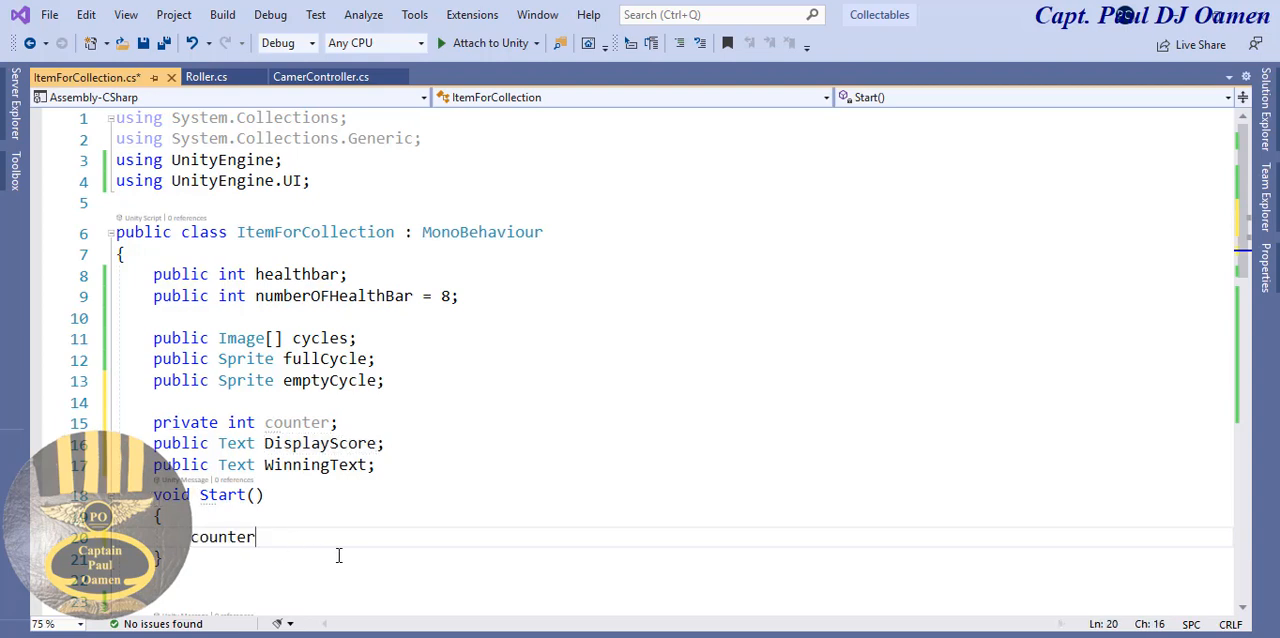
{"action": "type", "text": "="}
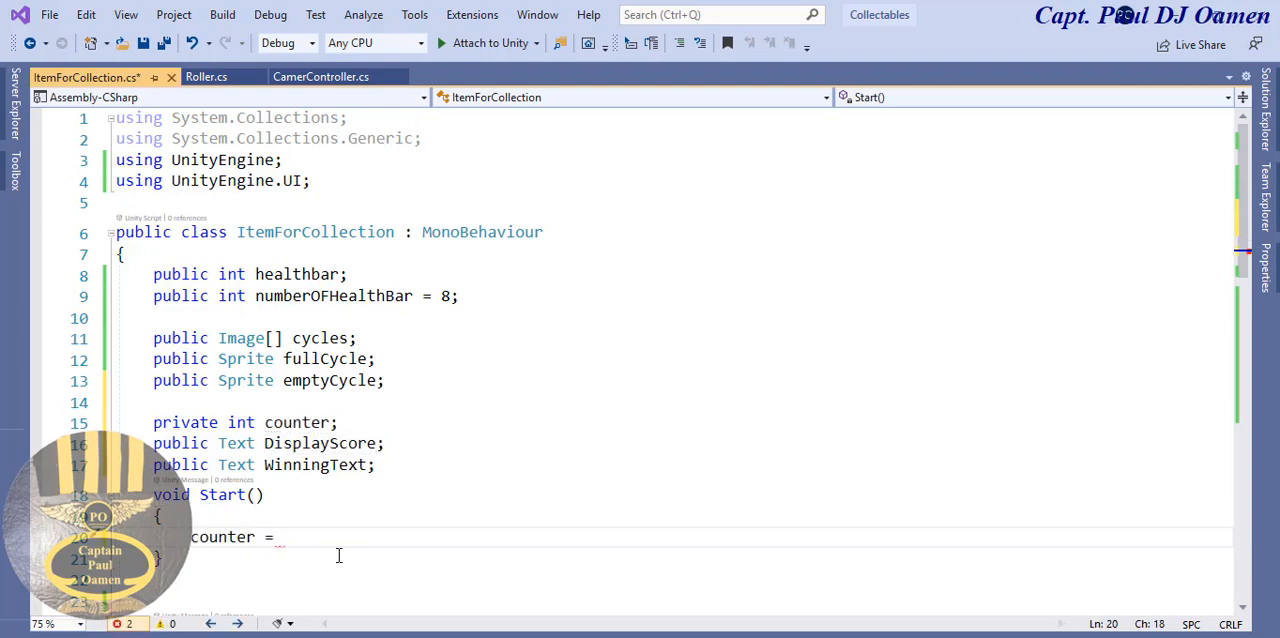
{"action": "type", "text": " 0;"}
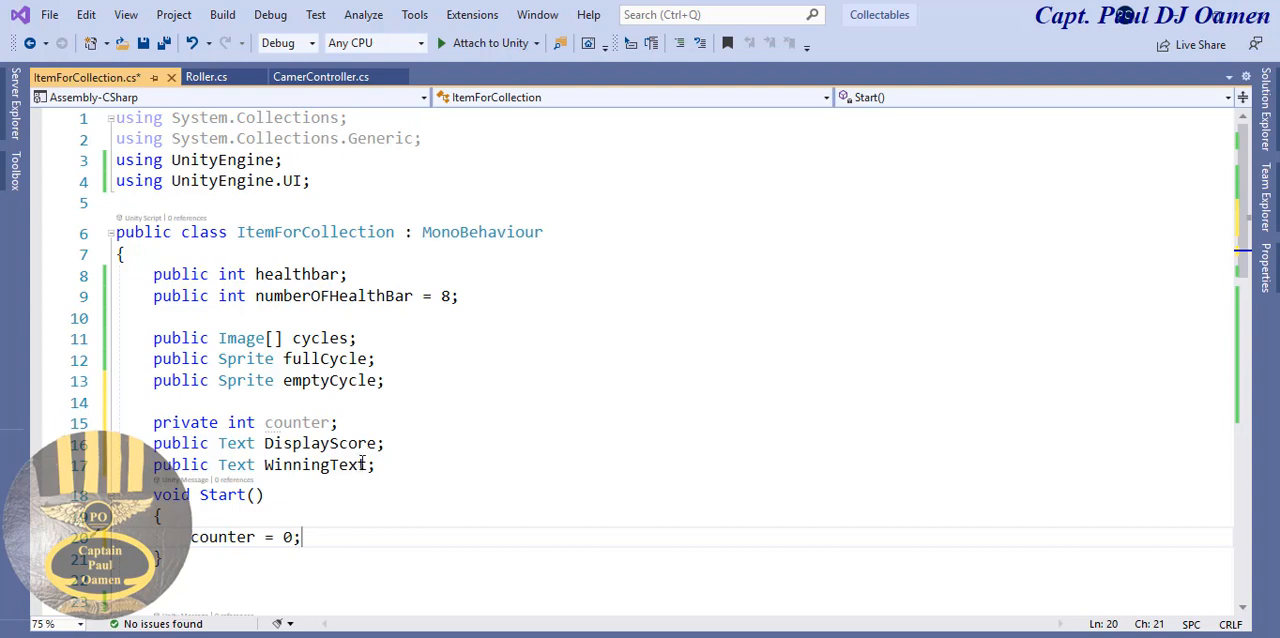
- Set WinningText.text to an empty string in the Start method, below the counter assignment
{"action": "left_click_drag", "start_coordinate": [367, 465], "coordinate": [264, 467]}
{"action": "key", "text": "ctrl+c"}
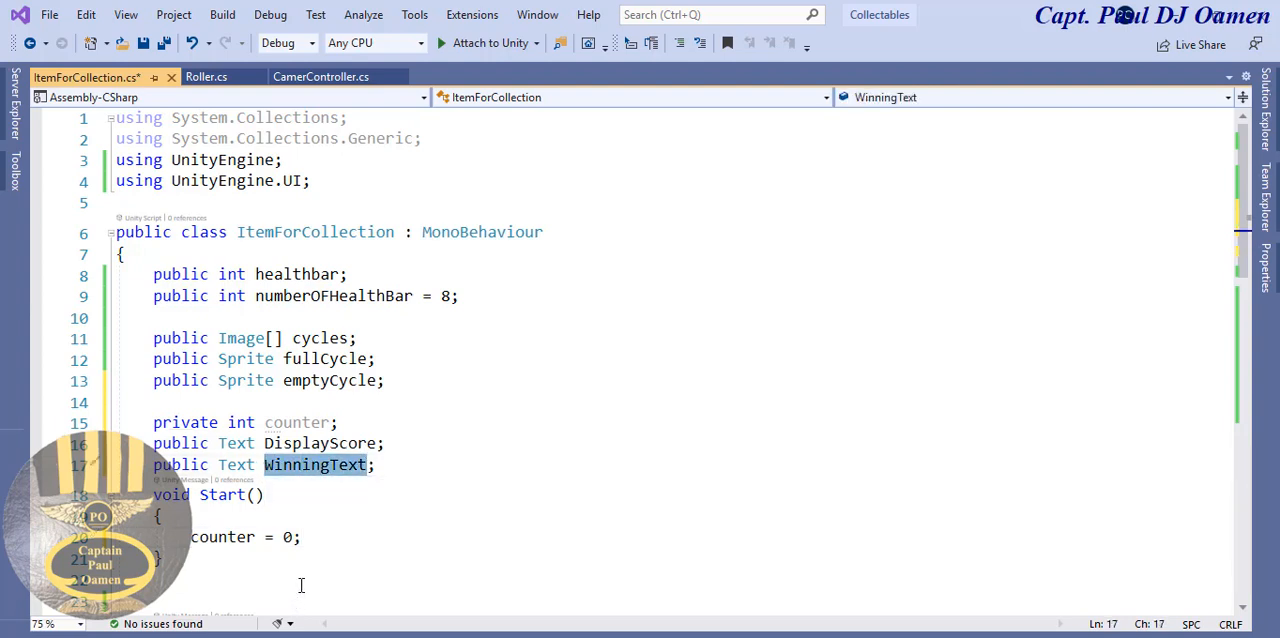
{"action": "left_click", "coordinate": [310, 541]}
{"action": "key", "text": "Return"}
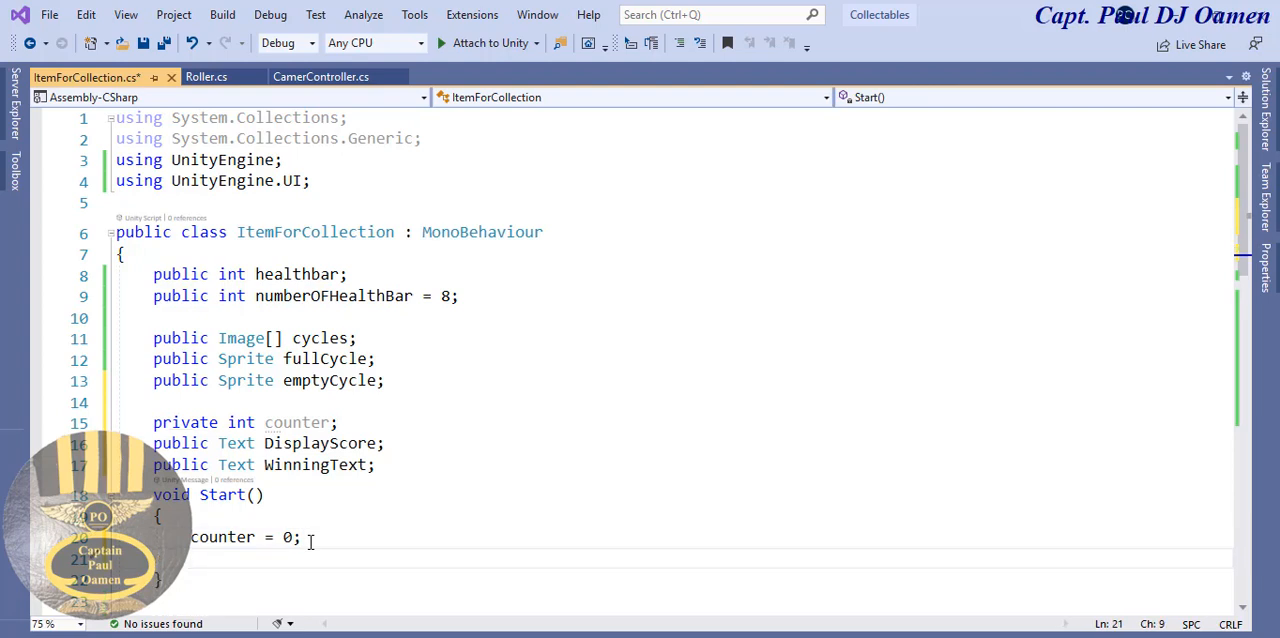
{"action": "key", "text": "ctrl+v"}
{"action": "type", "text": "."}
{"action": "type", "text": "xt ="}
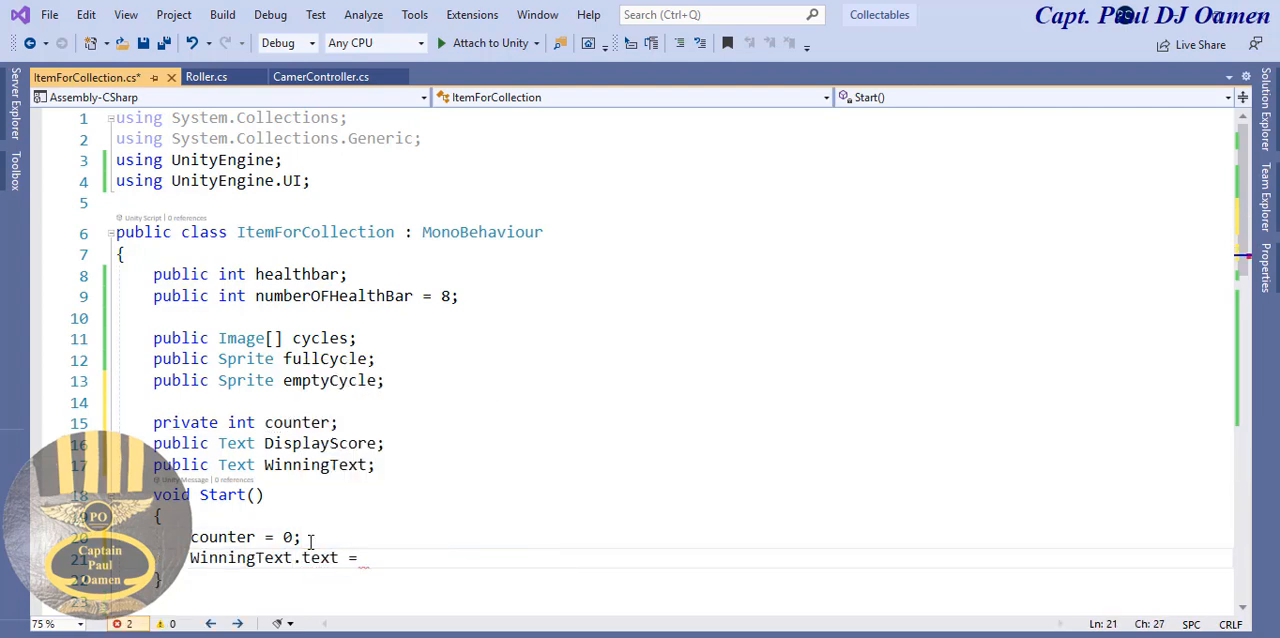
{"action": "type", "text": " \"\";"}
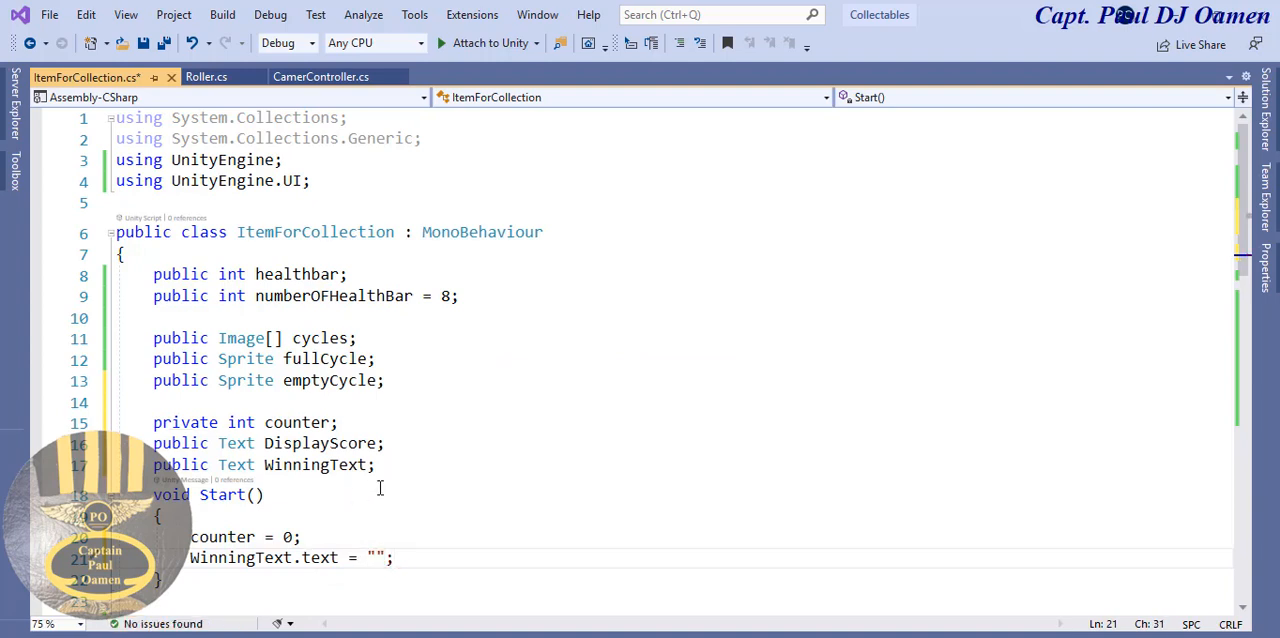
{"action": "left_click", "coordinate": [380, 488]}
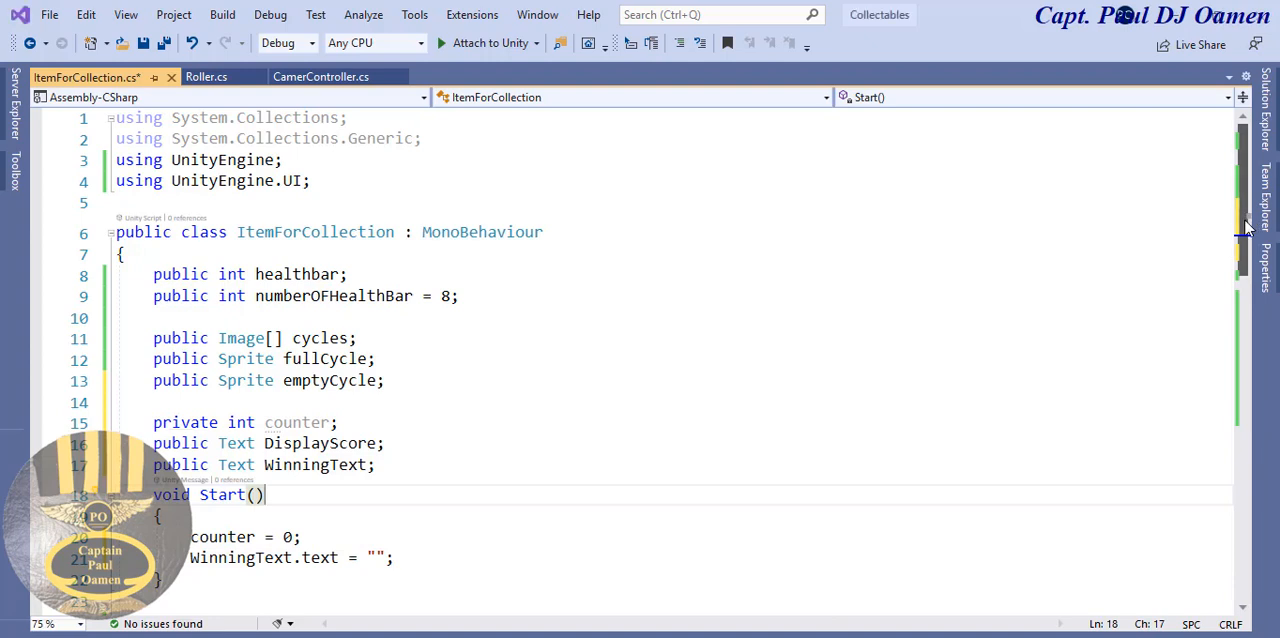
- Add a private void OnTriggerEnter(Collider other) method below the Update method, using the suggested completion
{"action": "left_click_drag", "start_coordinate": [1245, 228], "coordinate": [1240, 318]}
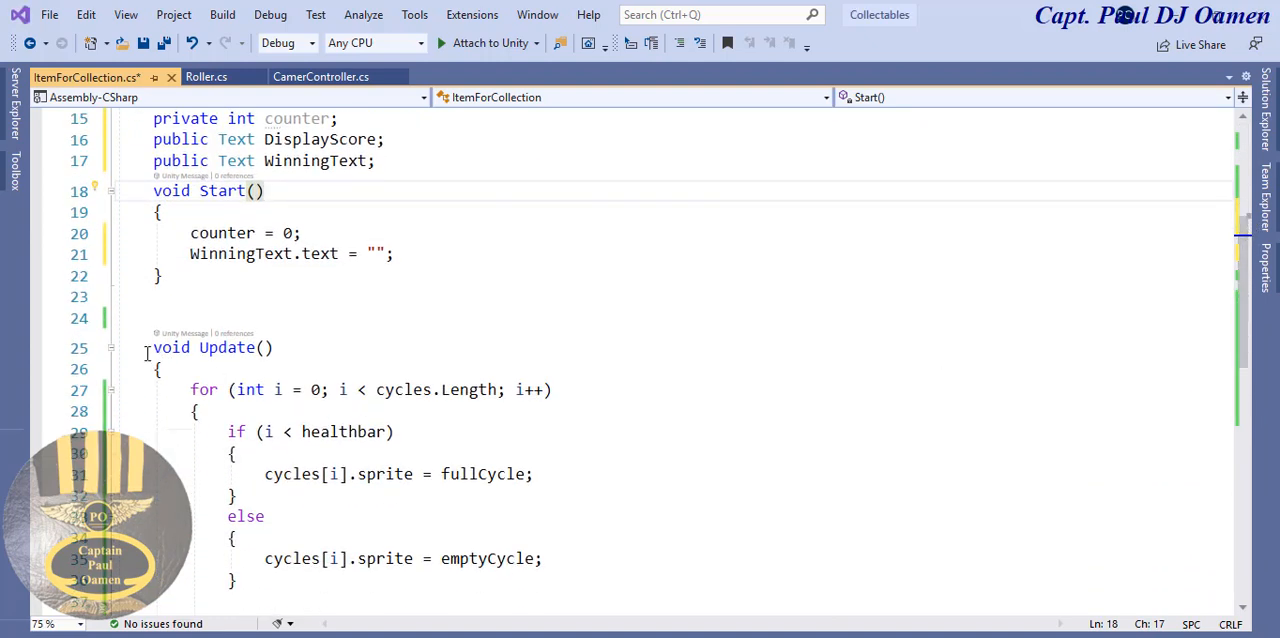
{"action": "left_click_drag", "start_coordinate": [150, 347], "coordinate": [436, 454]}
{"action": "left_click", "coordinate": [537, 430]}
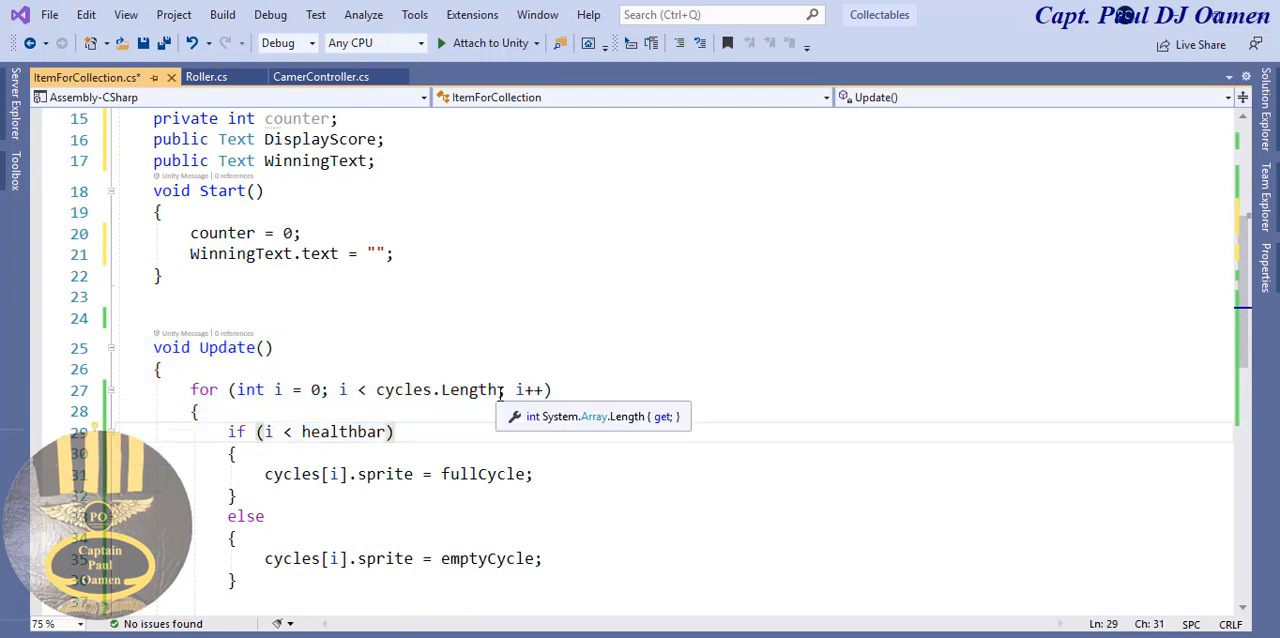
{"action": "left_click_drag", "start_coordinate": [1240, 290], "coordinate": [1228, 380]}
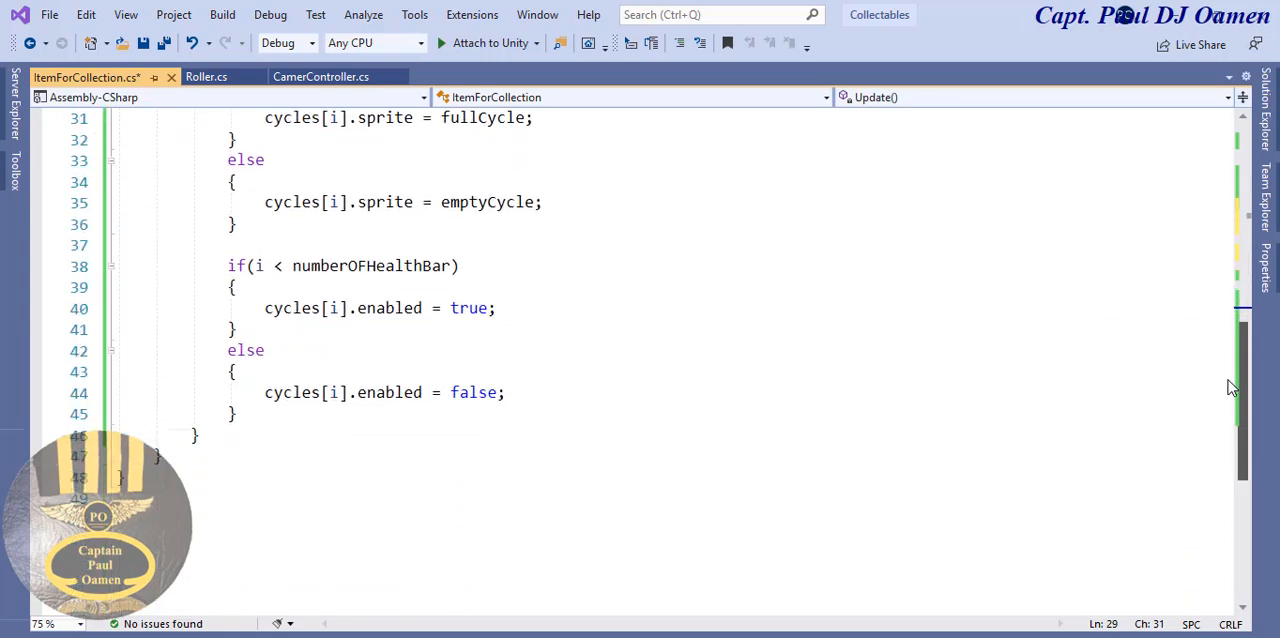
{"action": "scroll", "coordinate": [407, 465], "scroll_direction": "up", "scroll_amount": 3}
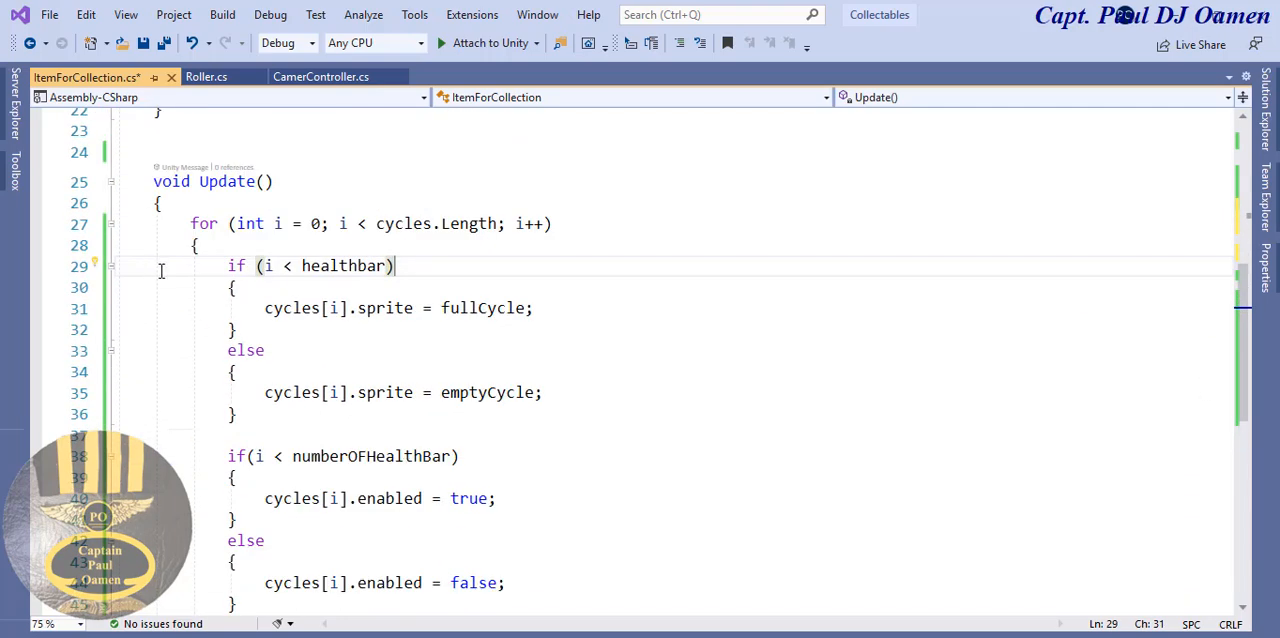
{"action": "scroll", "coordinate": [663, 362], "scroll_direction": "down", "scroll_amount": 2}
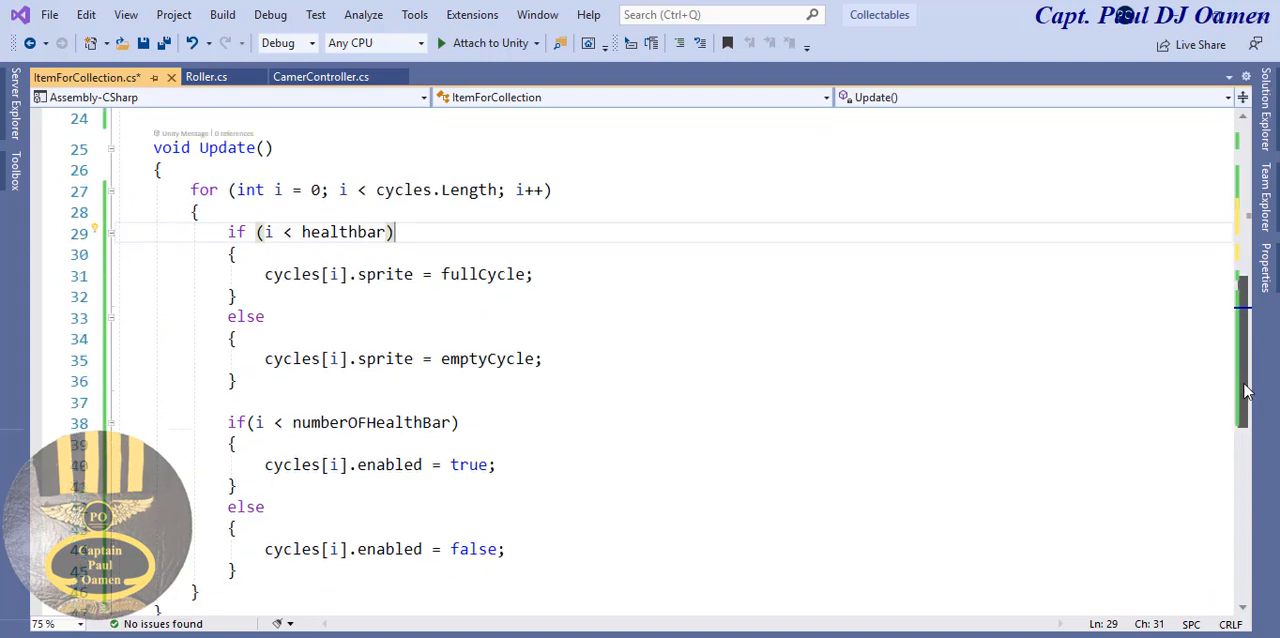
{"action": "left_click", "coordinate": [195, 521]}
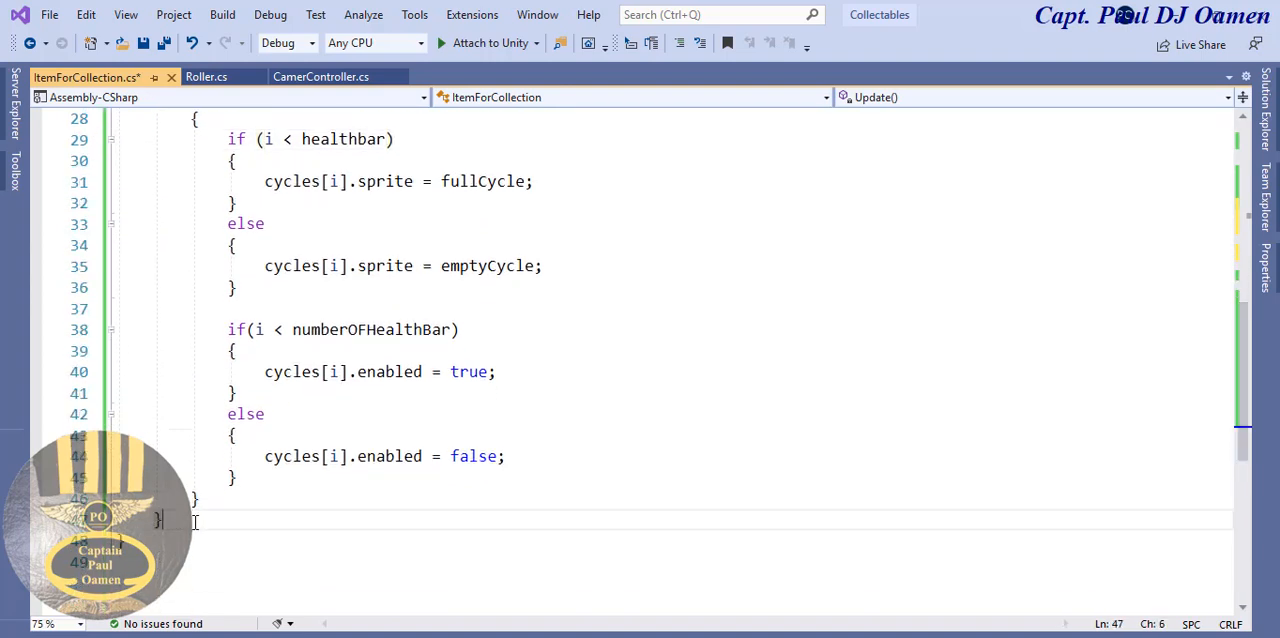
{"action": "key", "text": "Return"}
{"action": "key", "text": "Return"}
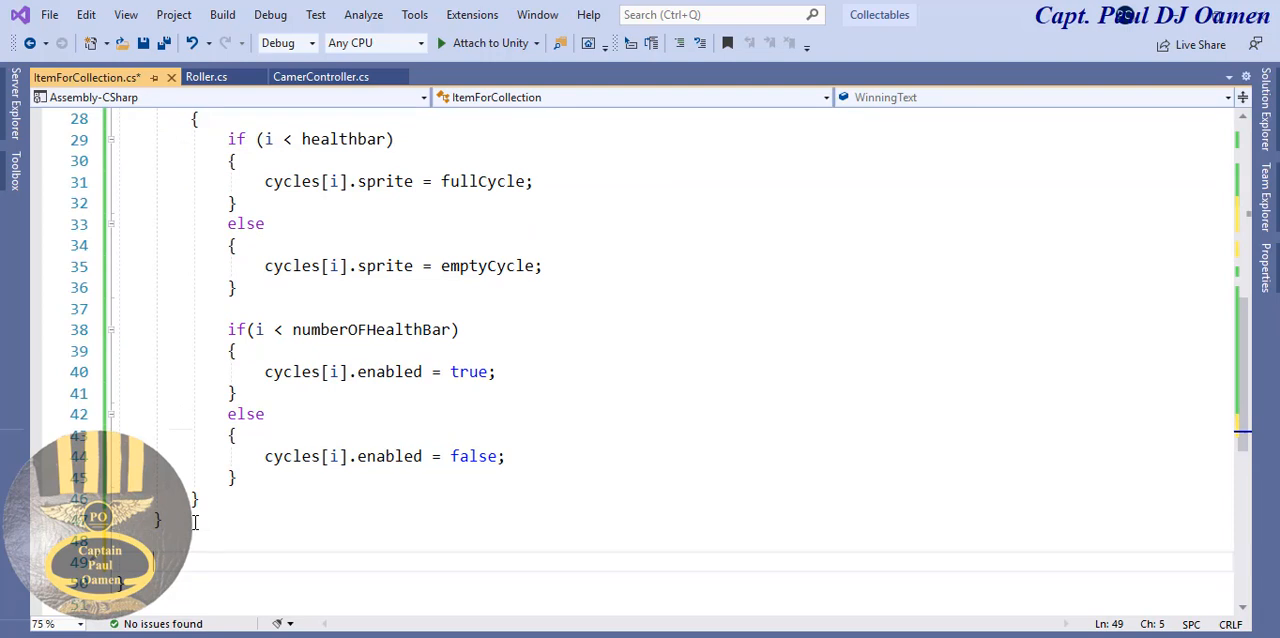
{"action": "type", "text": "p"}
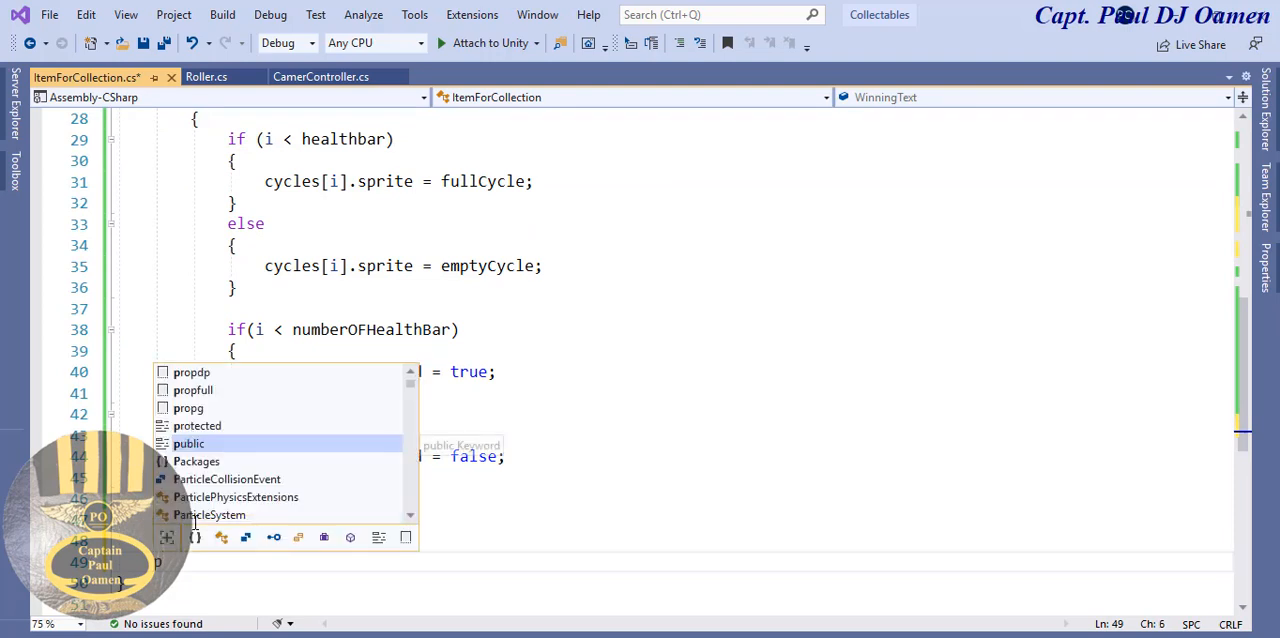
{"action": "type", "text": "rivate "}
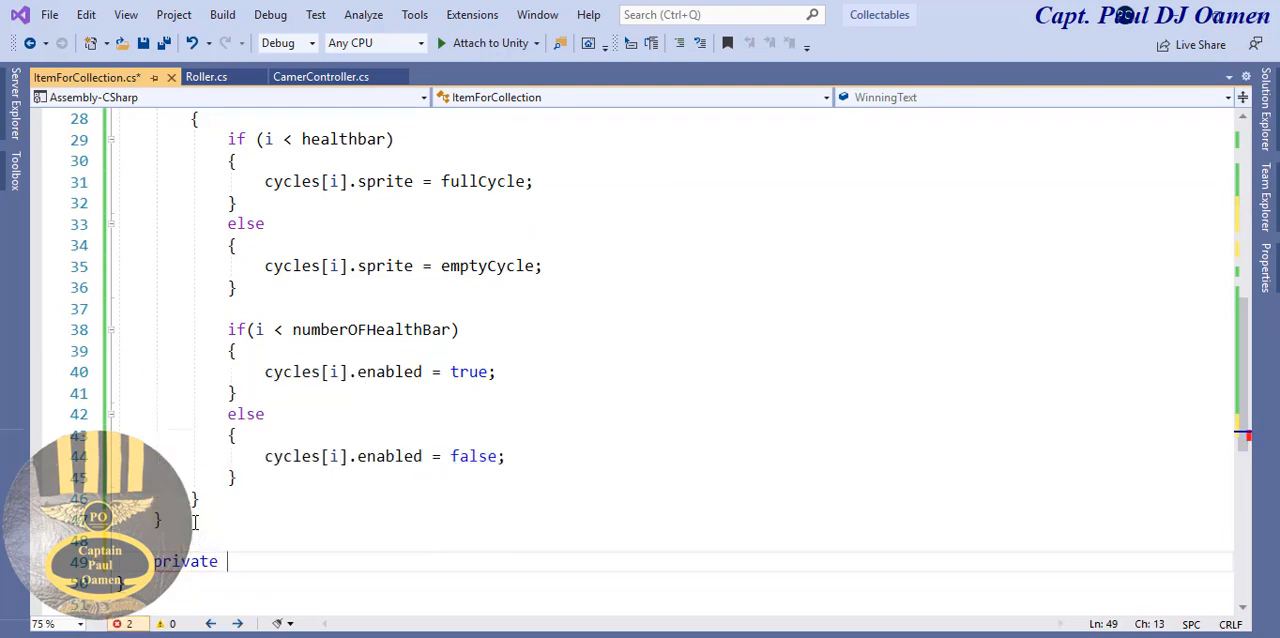
{"action": "type", "text": "void OnT"}
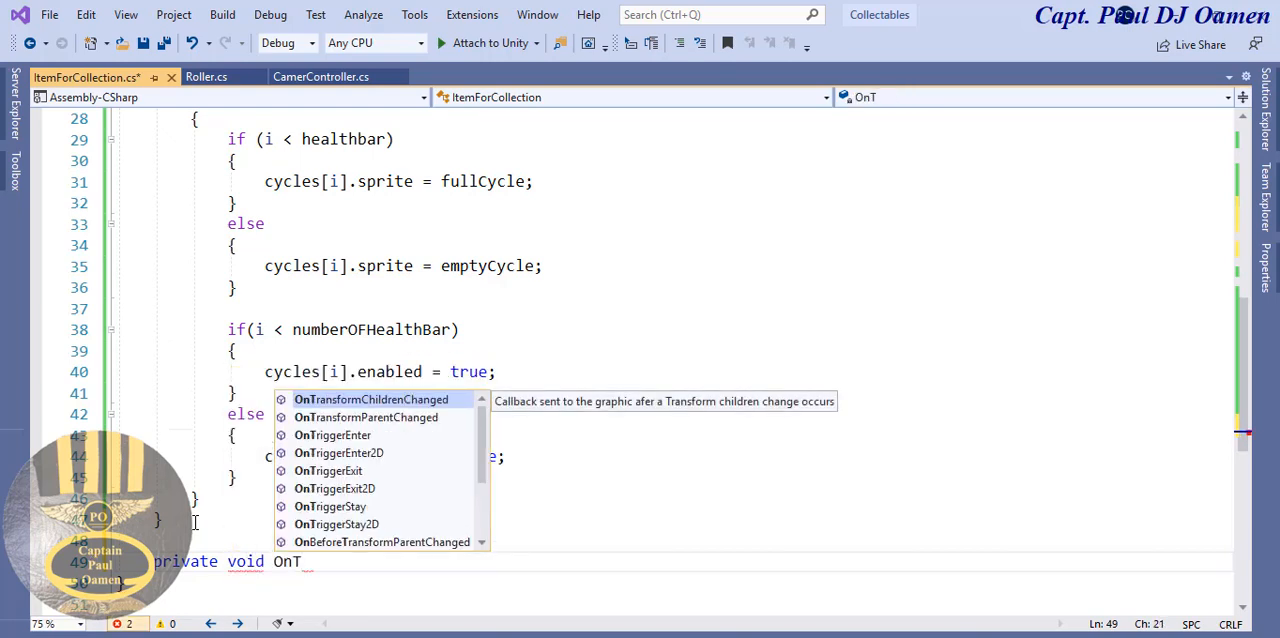
{"action": "type", "text": "rigg"}
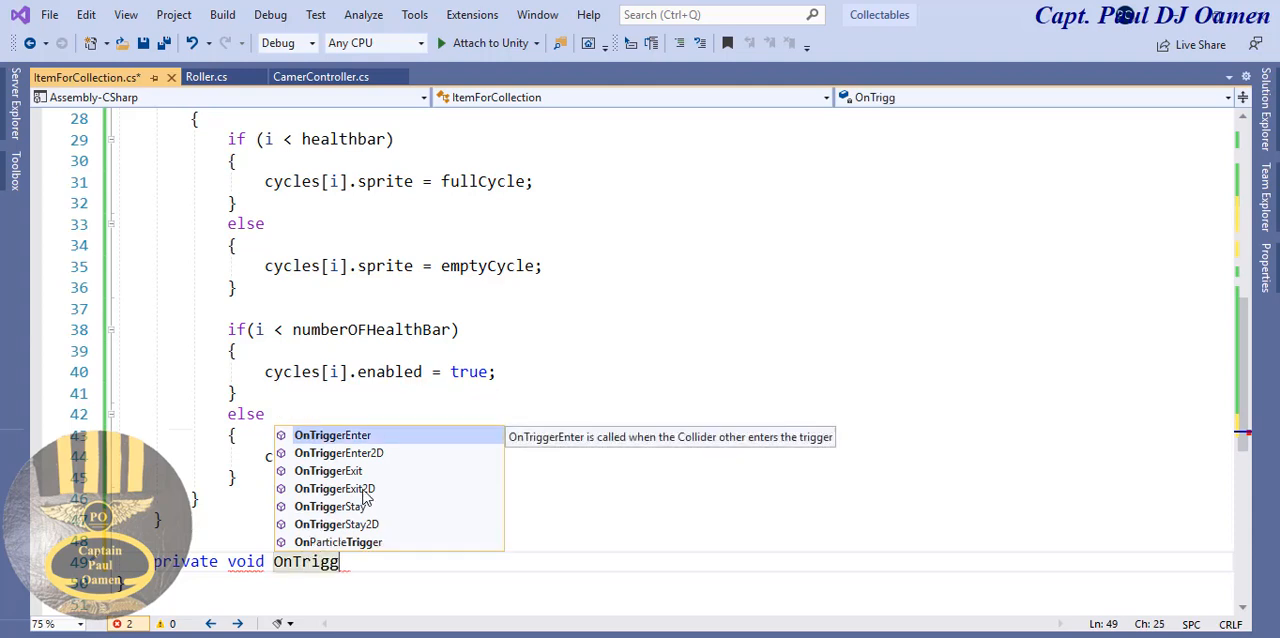
{"action": "double_click", "coordinate": [350, 440]}
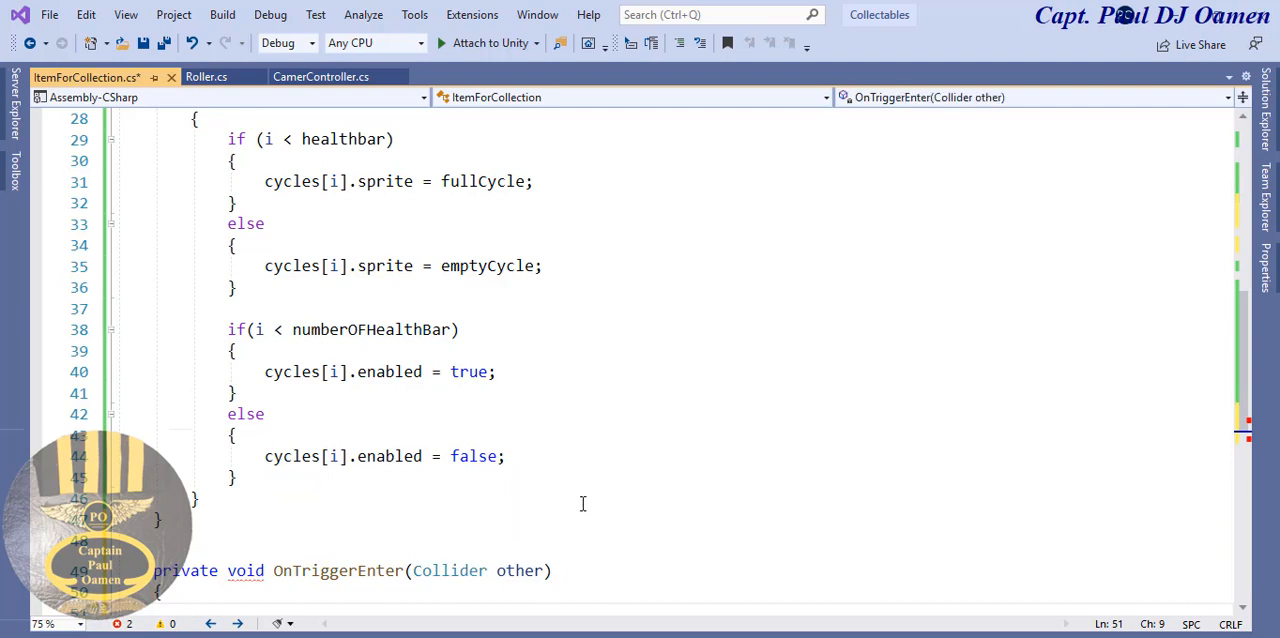
- Write an if statement inside OnTriggerEnter with the condition other.gameObject.CompareTag(""), leaving the tag string empty
{"action": "left_click_drag", "start_coordinate": [1238, 358], "coordinate": [1240, 417]}
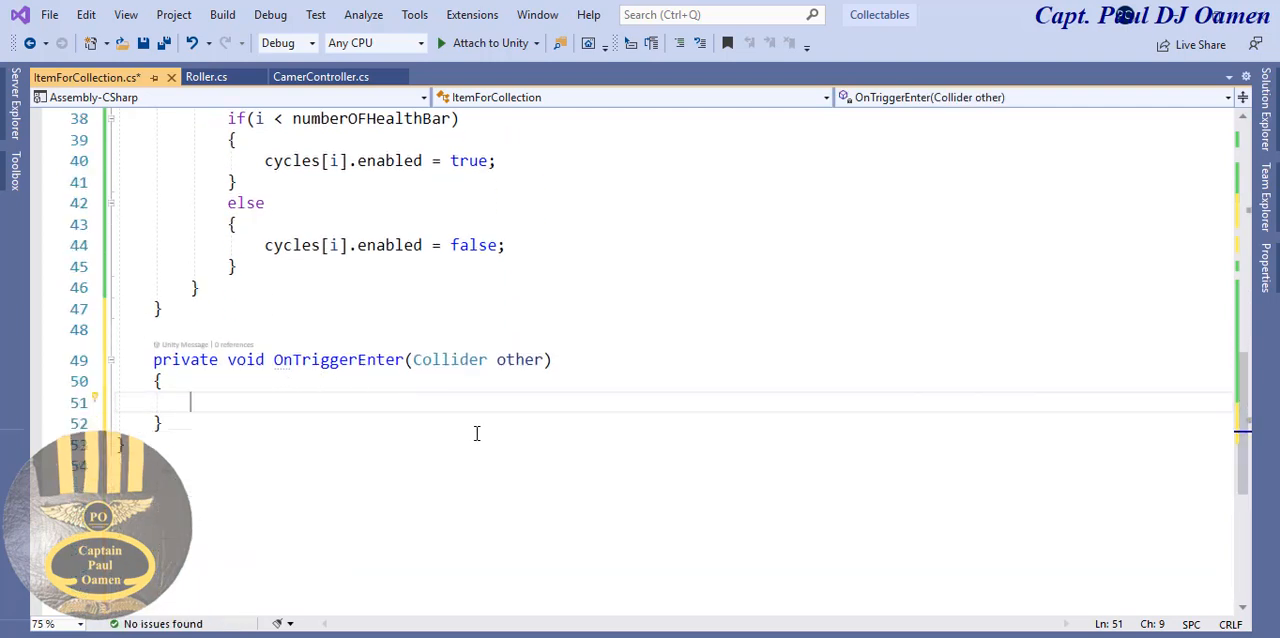
{"action": "type", "text": "if ("}
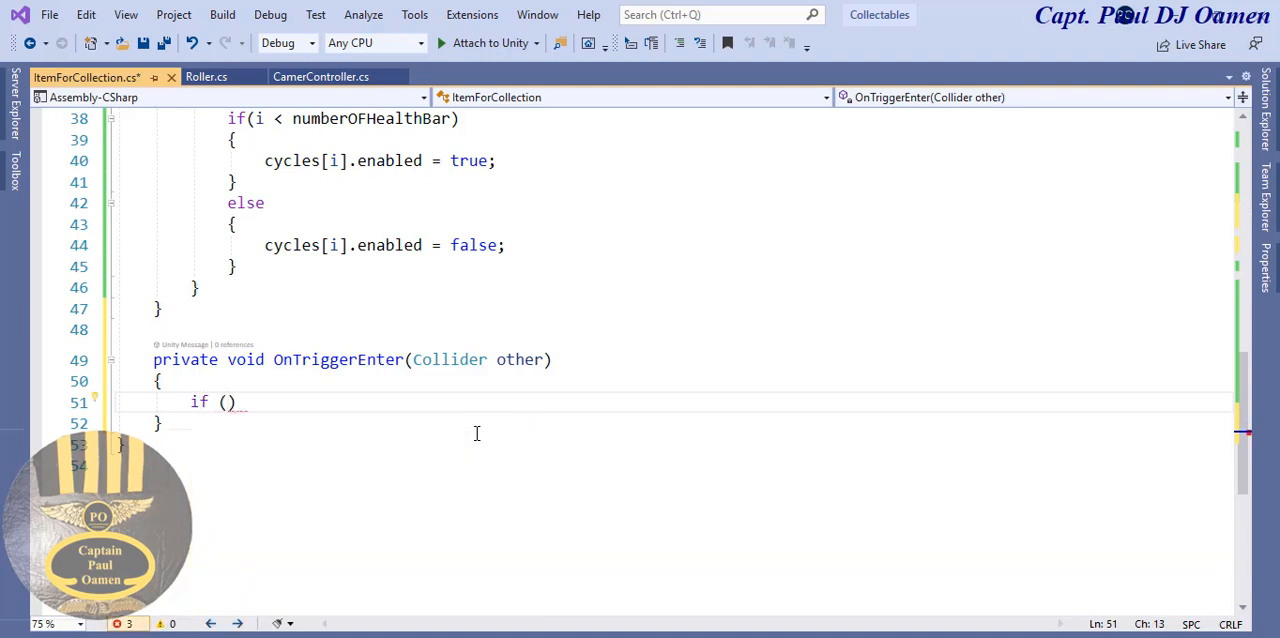
{"action": "type", "text": "other"}
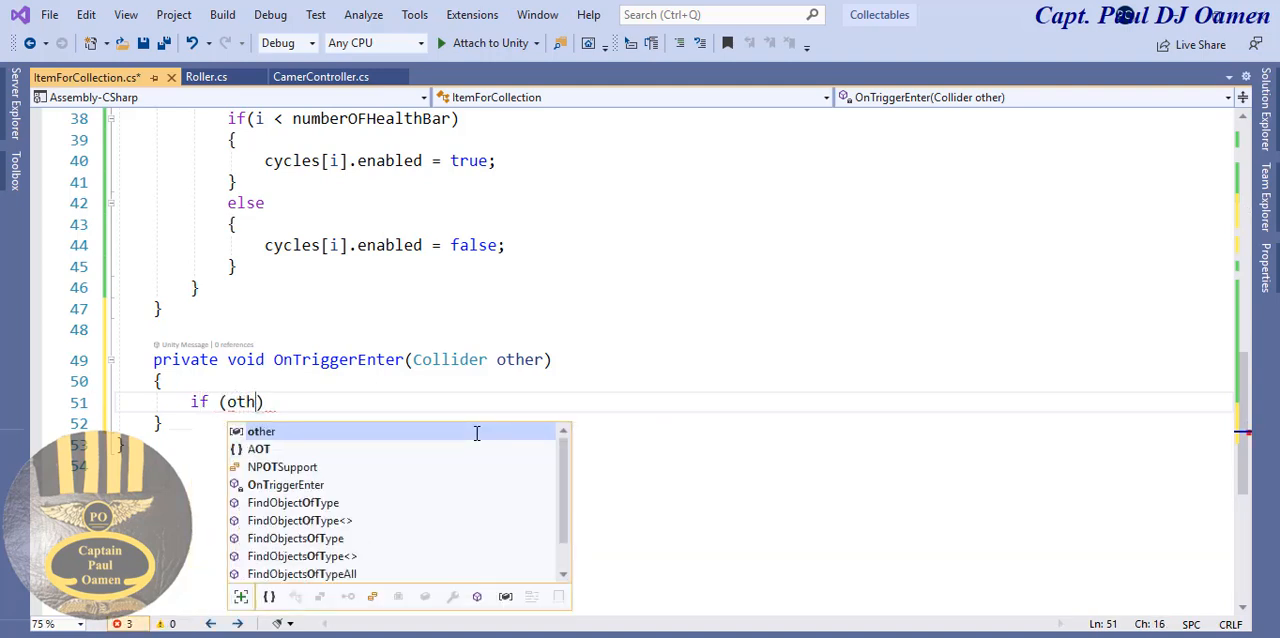
{"action": "type", "text": ".g"}
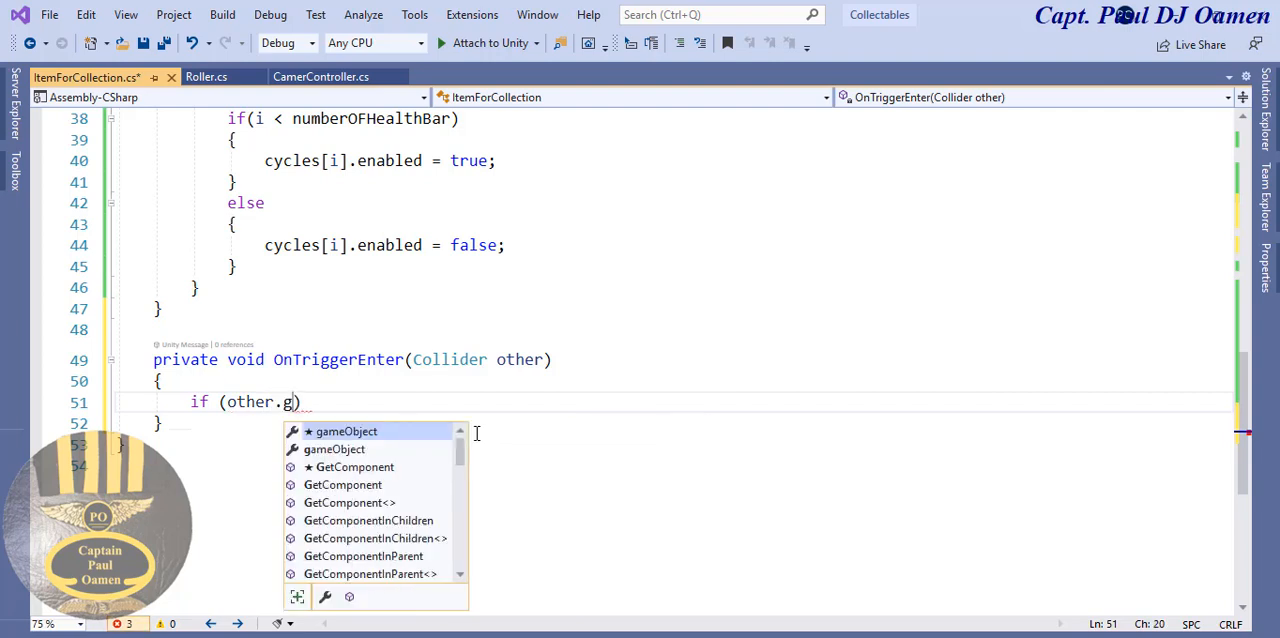
{"action": "type", "text": "ameObject"}
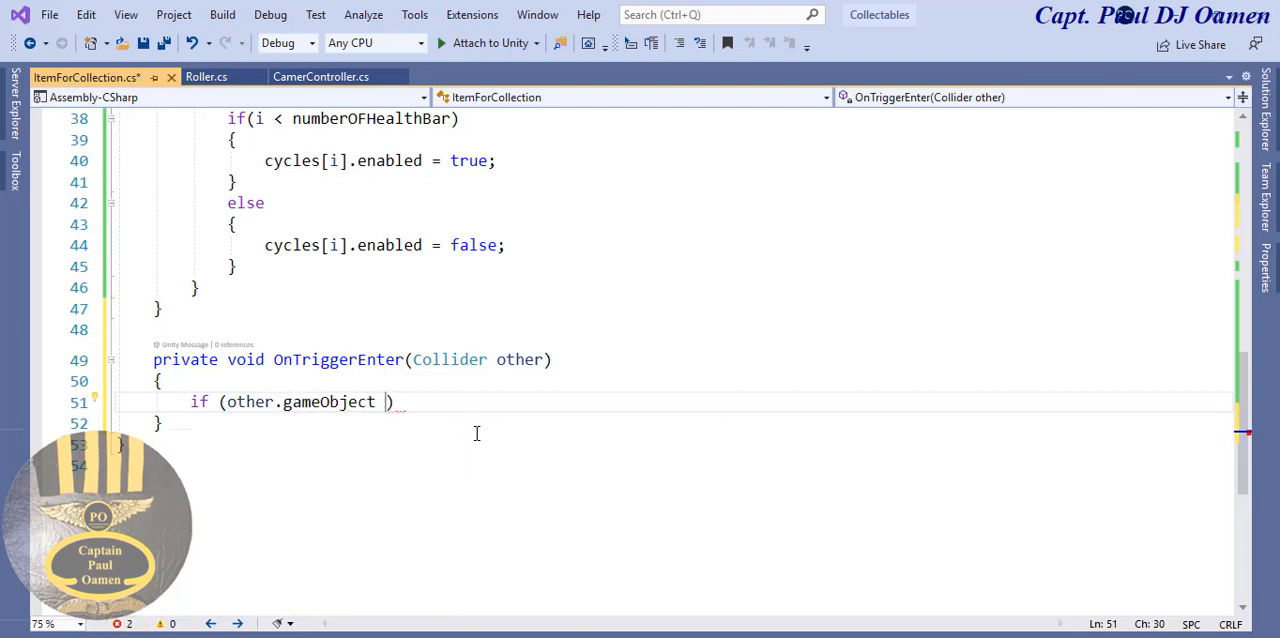
{"action": "key", "text": "BackSpace"}
{"action": "type", "text": ".co"}
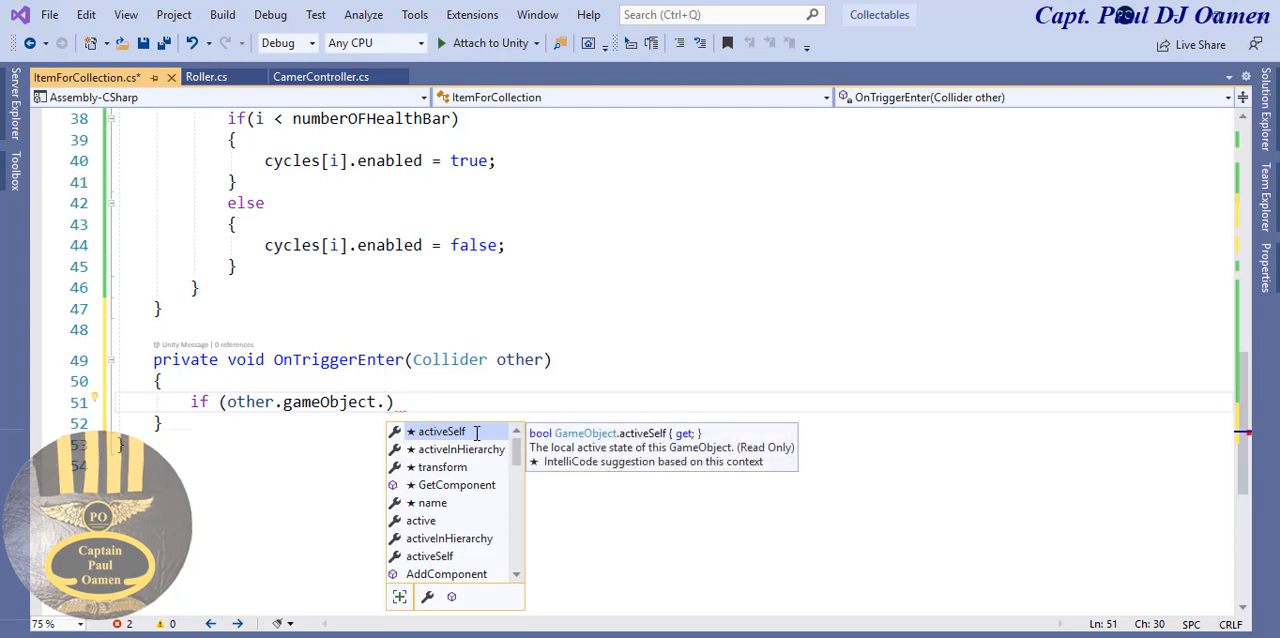
{"action": "type", "text": "m"}
{"action": "key", "text": "Tab"}
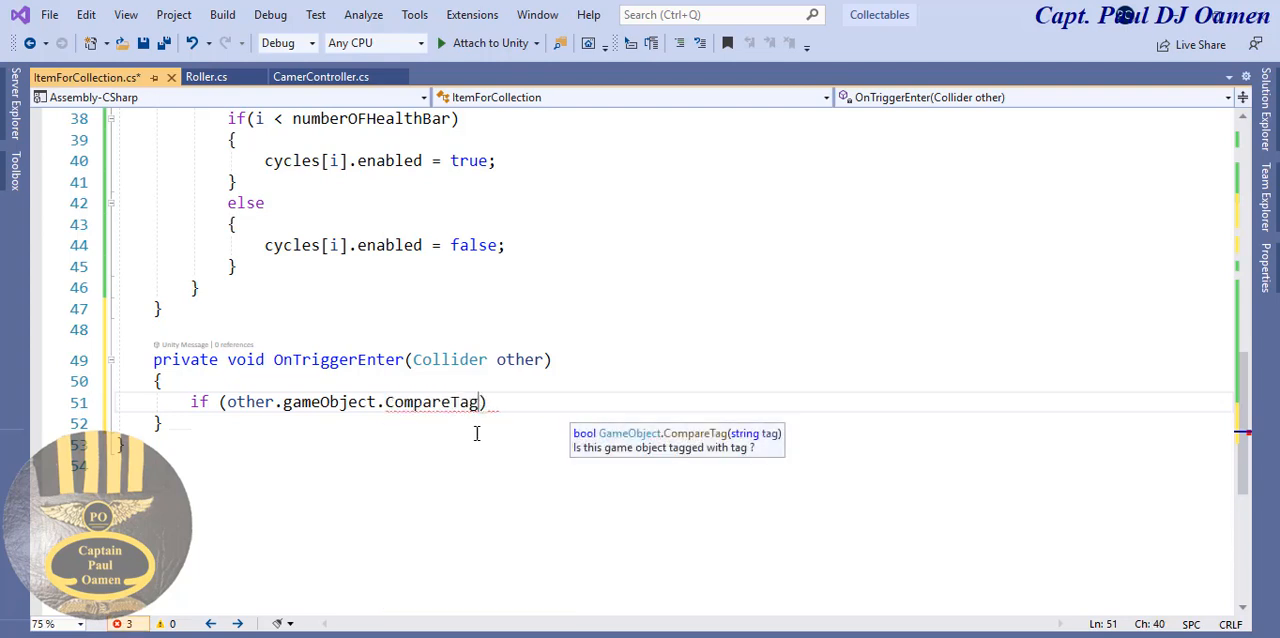
{"action": "type", "text": "()"}
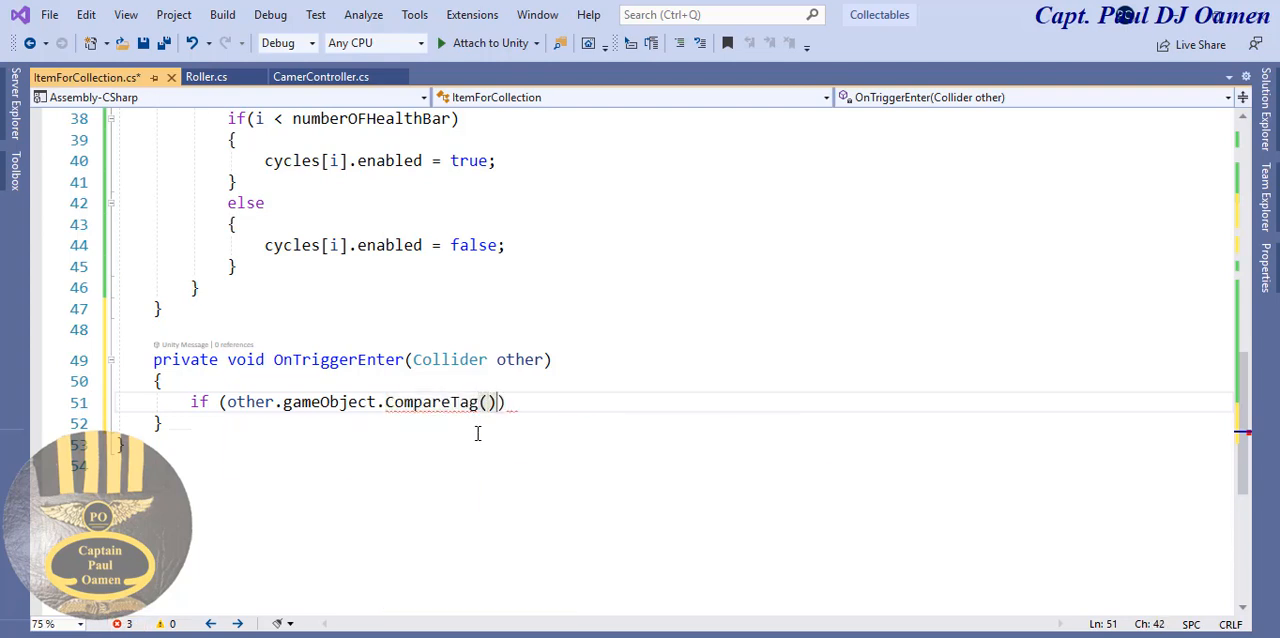
{"action": "key", "text": "Left"}
{"action": "type", "text": "\"\""}
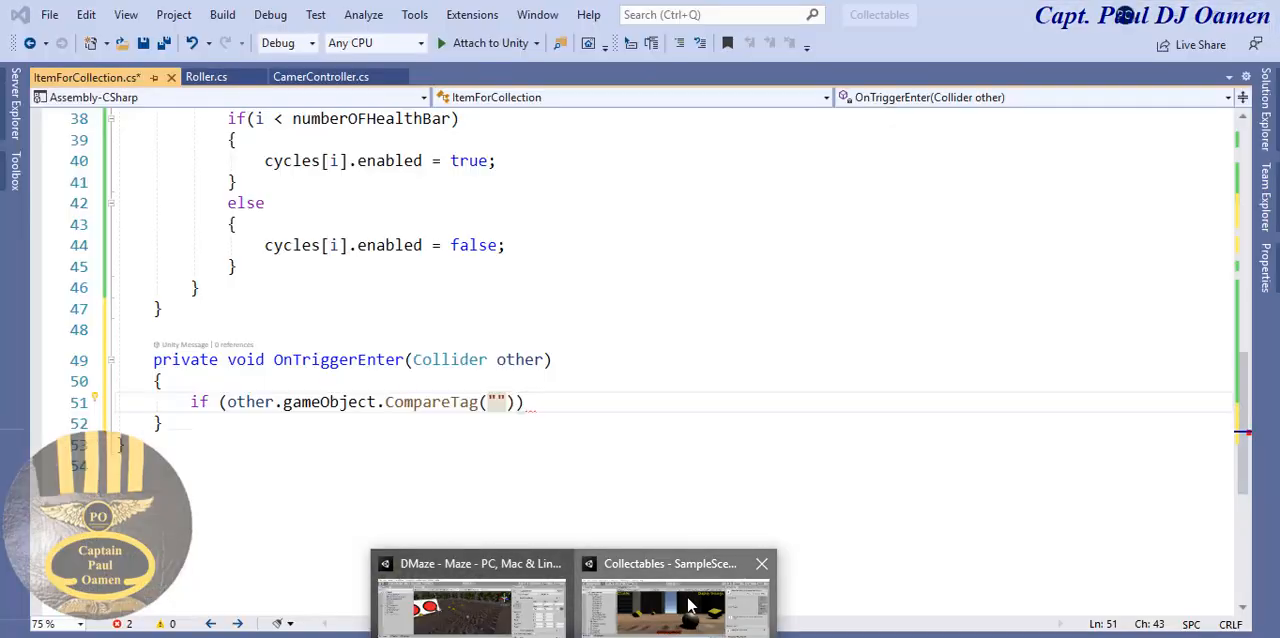
- Switch to the Collectables project in Unity and check the tag assigned to the Colltectable prefab
{"action": "left_click", "coordinate": [695, 605]}
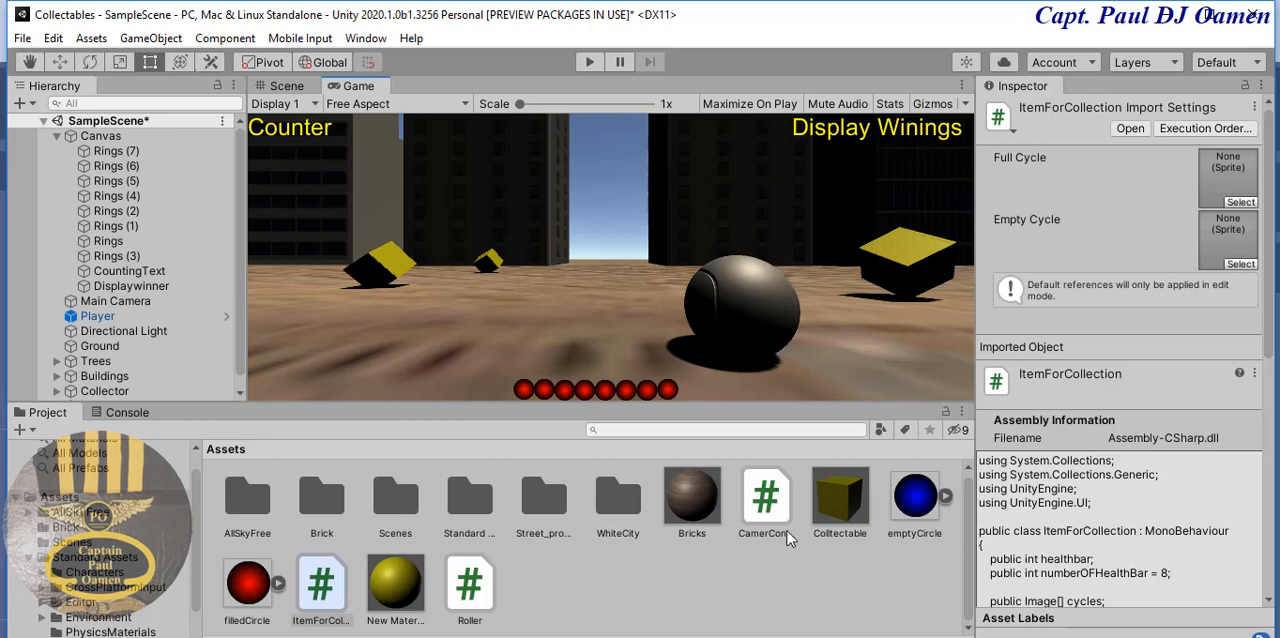
{"action": "left_click", "coordinate": [835, 505]}
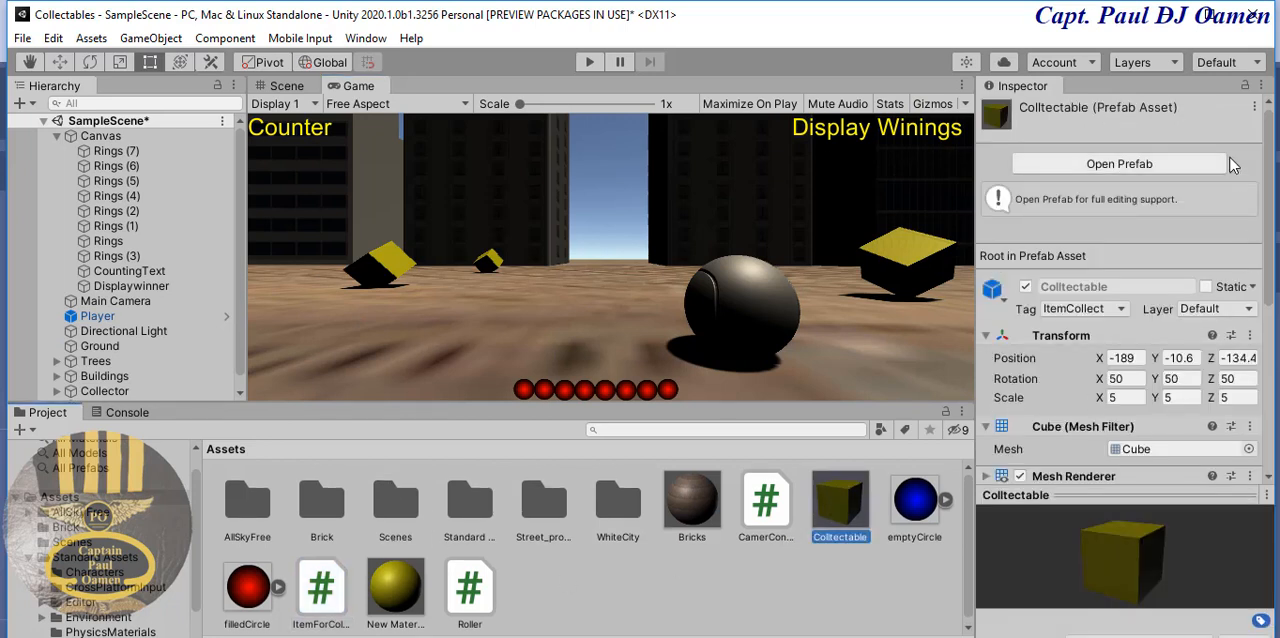
{"action": "left_click_drag", "start_coordinate": [1270, 235], "coordinate": [1270, 237]}
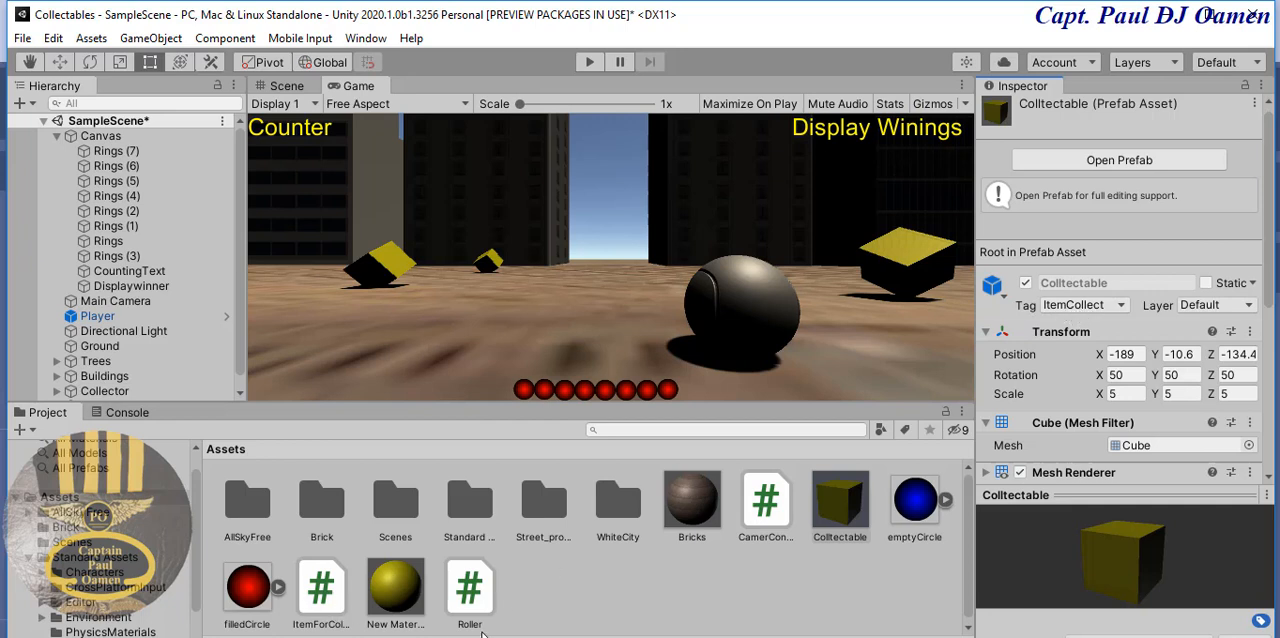
- Return to the ItemForCollection script in Visual Studio and fill in ItemCollect as the CompareTag string
{"action": "double_click", "coordinate": [330, 595]}
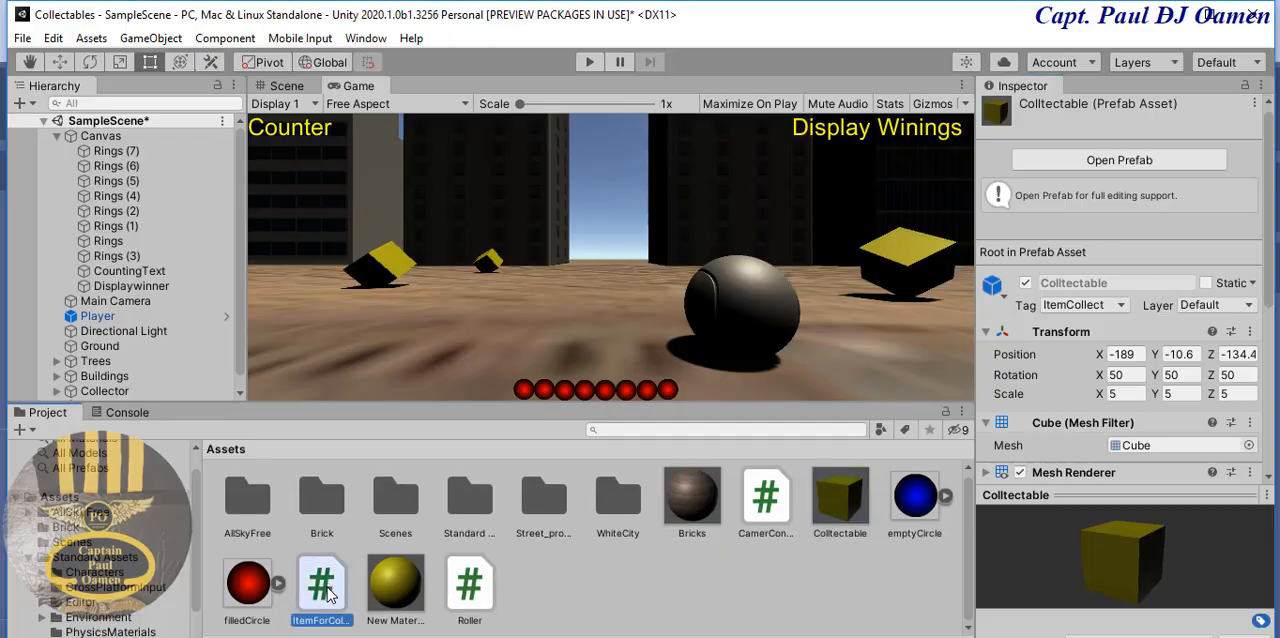
{"action": "left_click", "coordinate": [498, 401]}
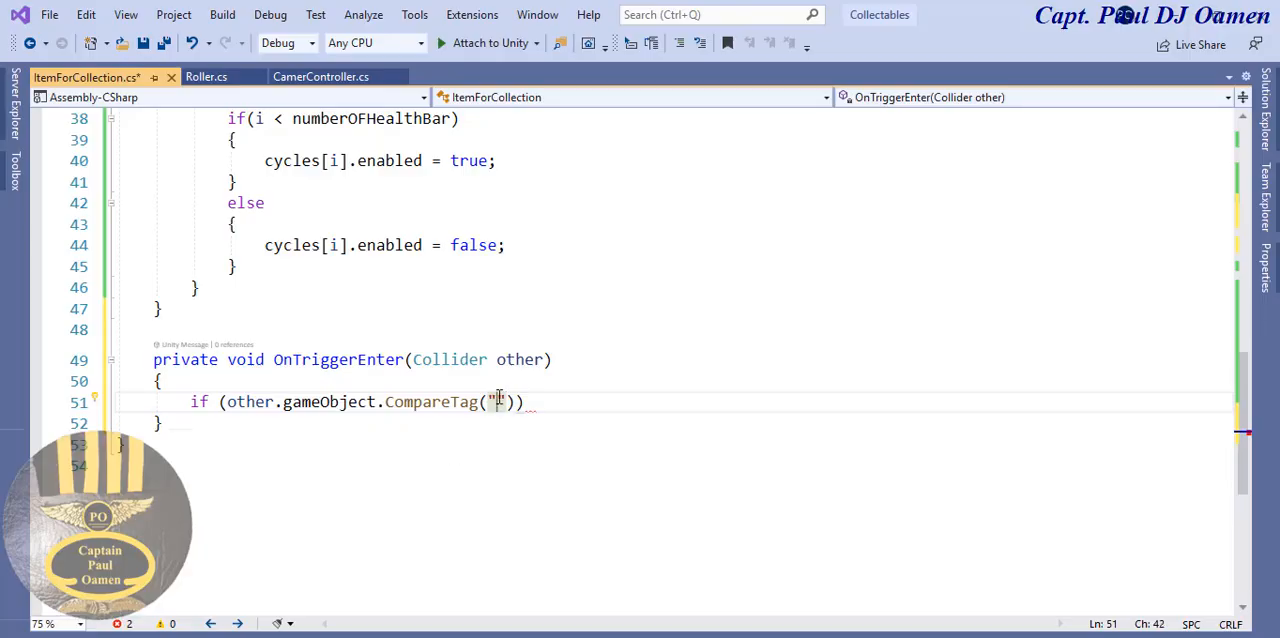
{"action": "type", "text": "Item"}
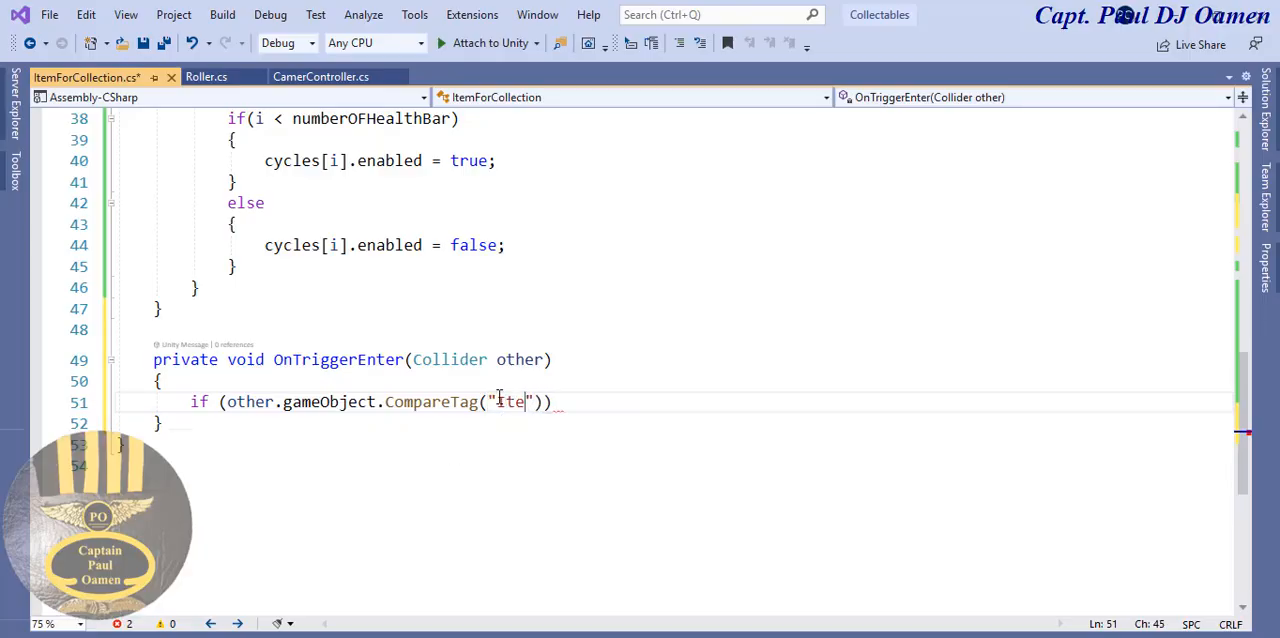
{"action": "type", "text": "Collect"}
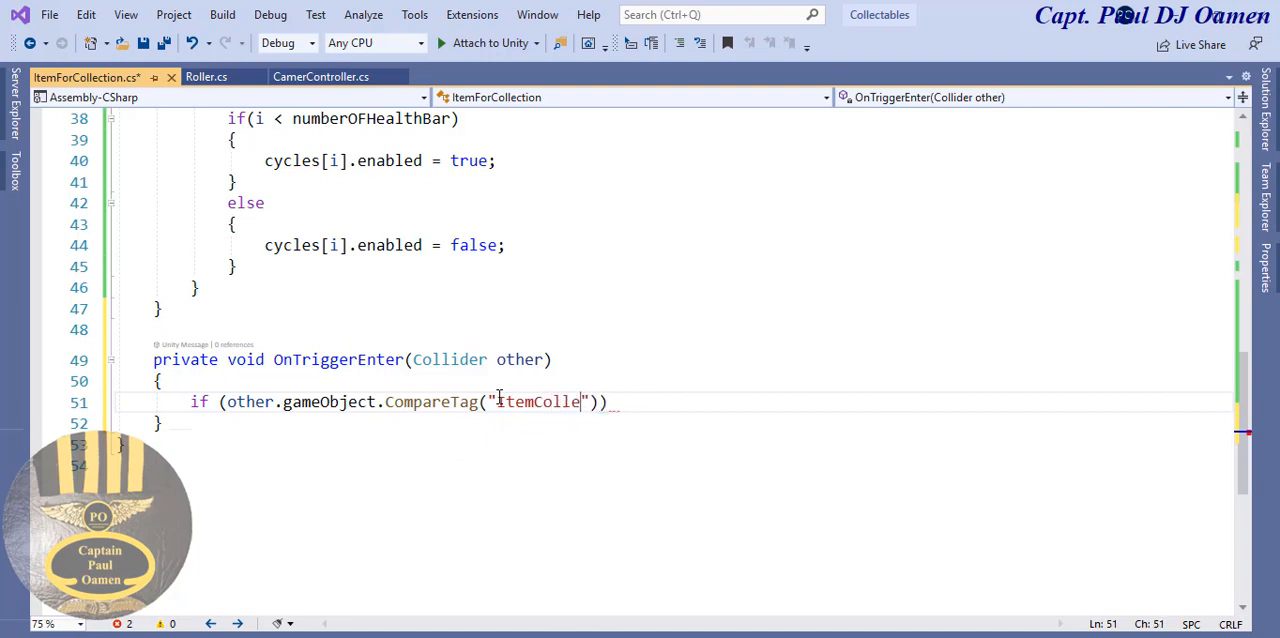
- Add a braced body to the CompareTag if statement containing counter = counter + 1;
{"action": "left_click", "coordinate": [663, 405]}
{"action": "key", "text": "Return"}
{"action": "type", "text": "{"}
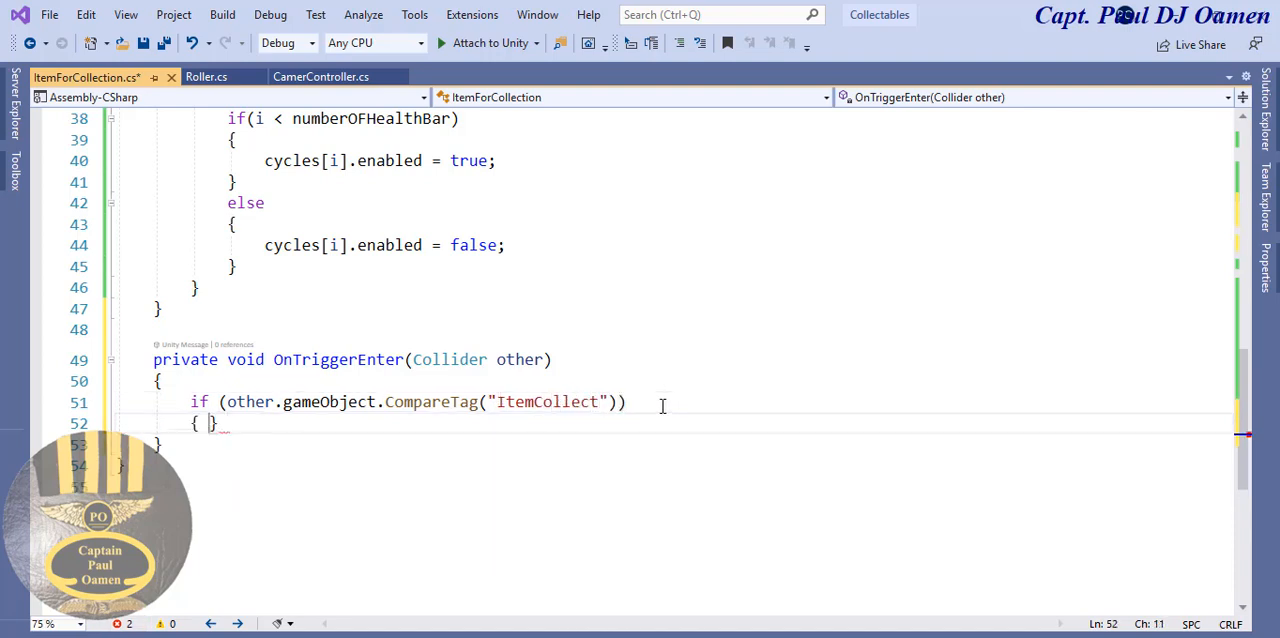
{"action": "key", "text": "Return"}
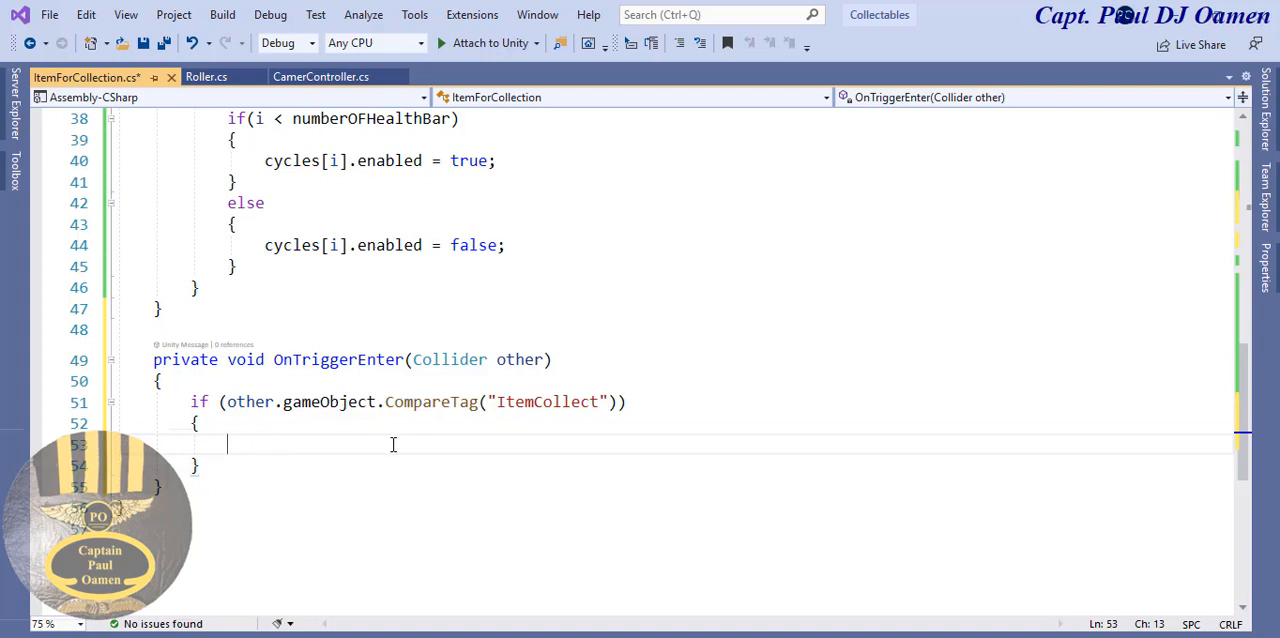
{"action": "type", "text": "counte"}
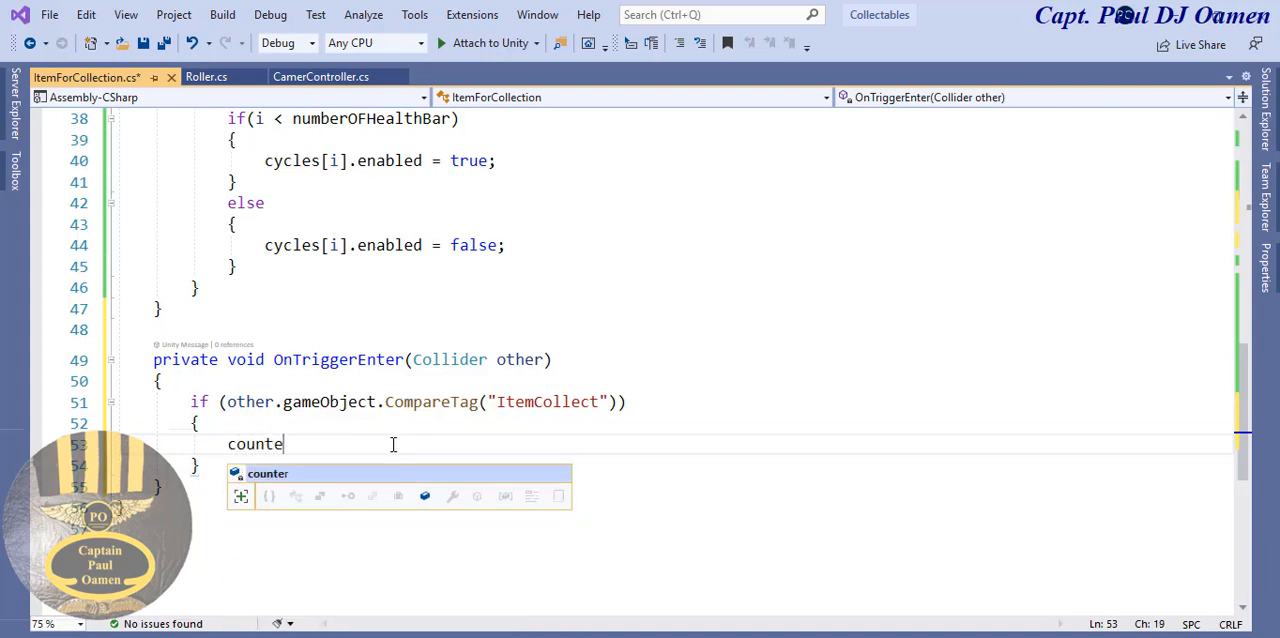
{"action": "type", "text": "r = co"}
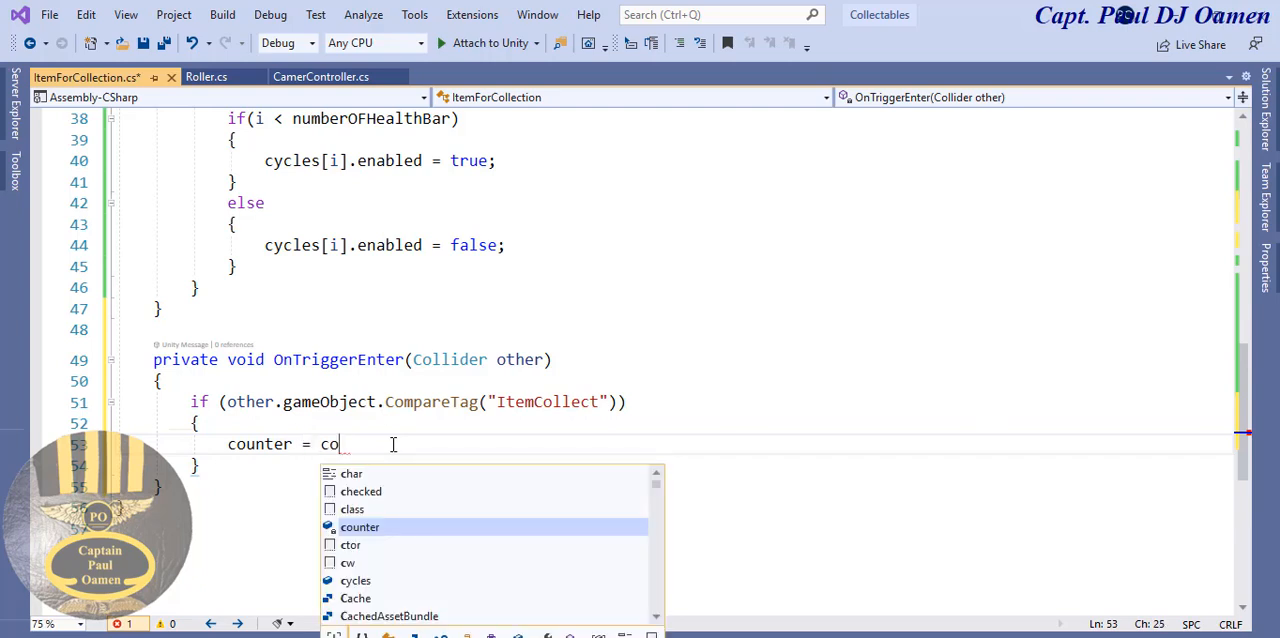
{"action": "type", "text": "unter + "}
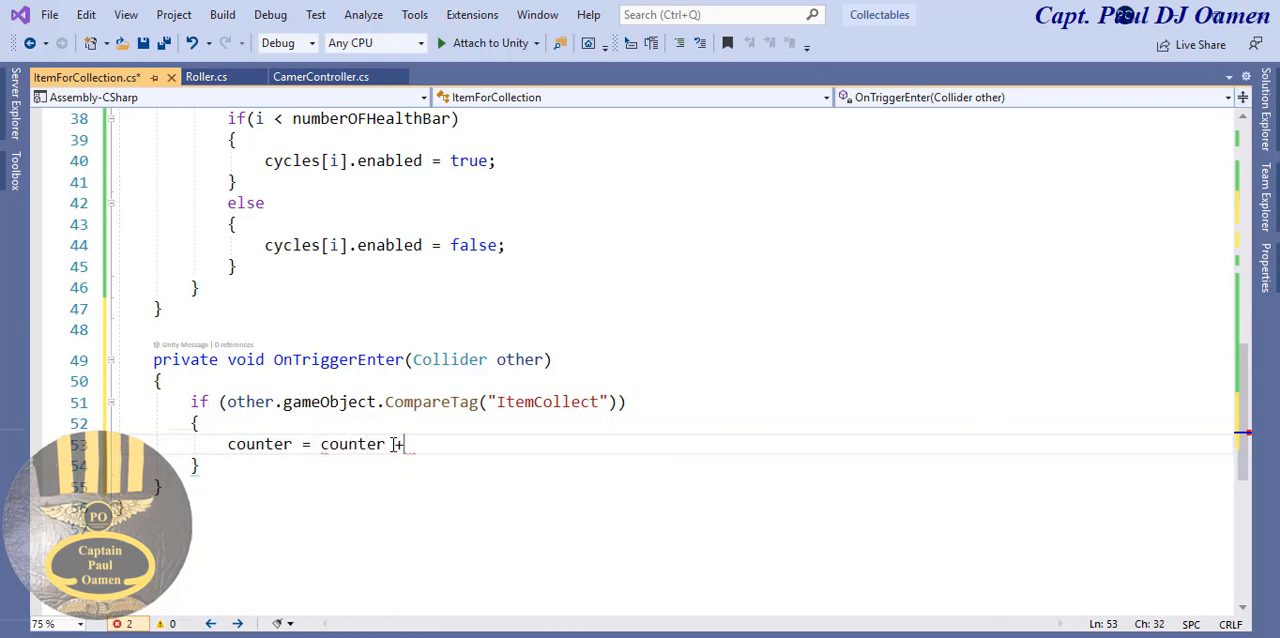
{"action": "type", "text": "1;"}
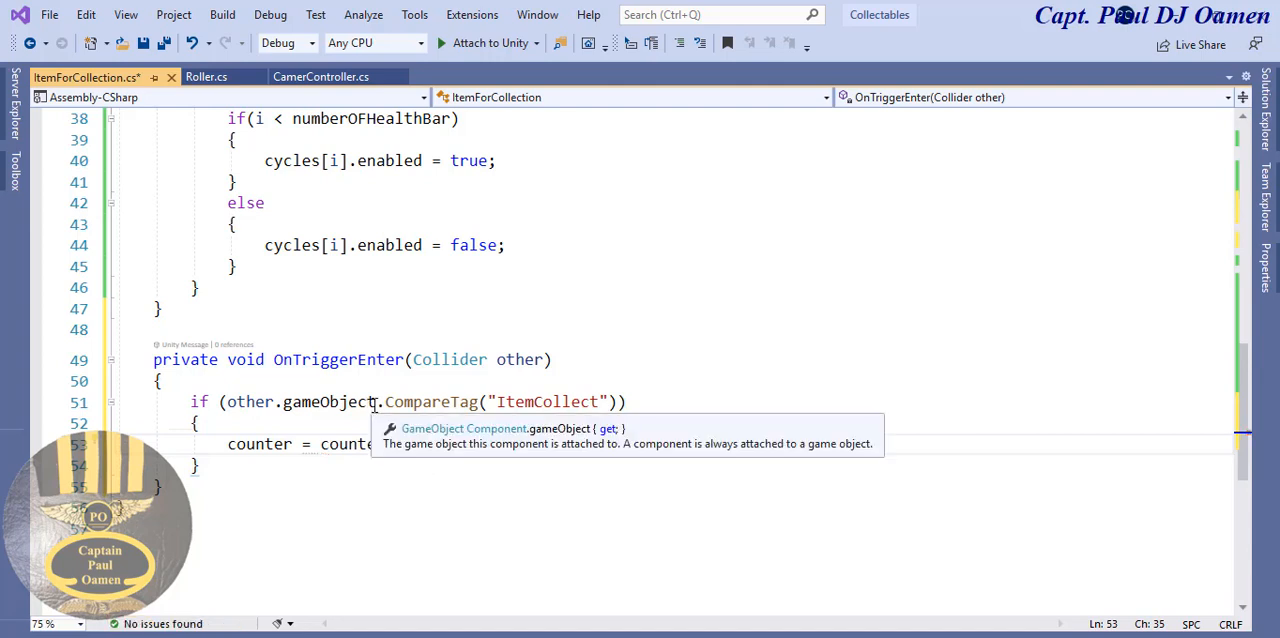
- Add other.gameObject.SetActive(false); below the counter increment inside the CompareTag if block, reusing the existing other.gameObject expression
{"action": "left_click_drag", "start_coordinate": [376, 402], "coordinate": [226, 402]}
{"action": "key", "text": "ctrl+c"}
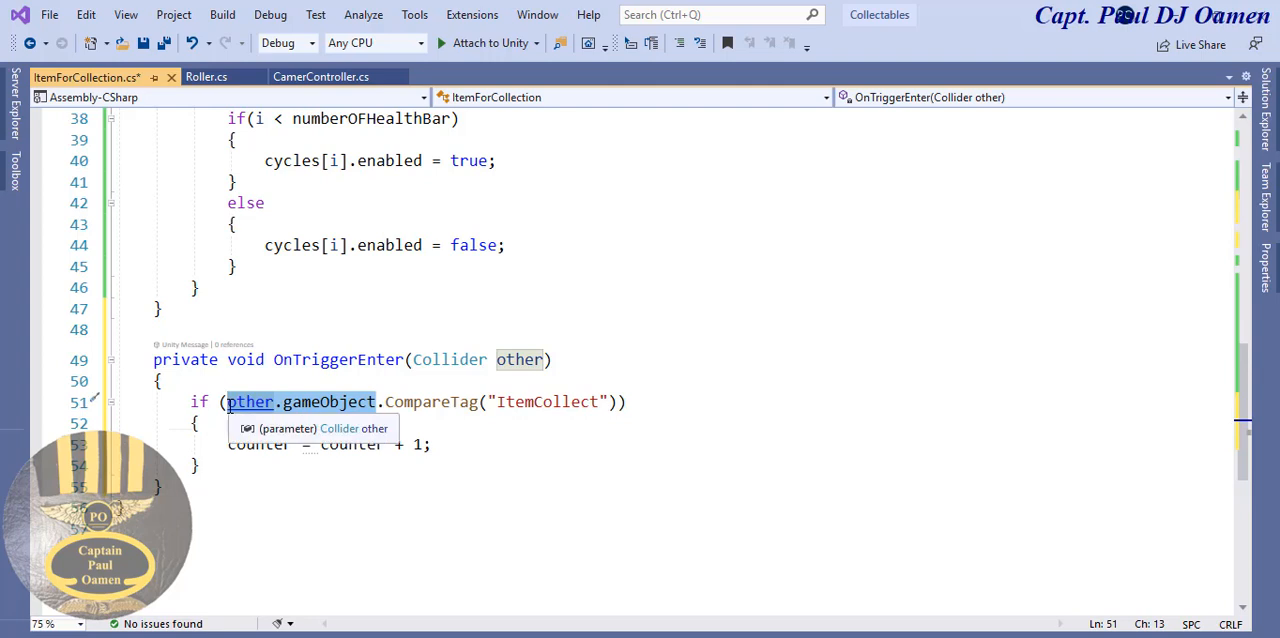
{"action": "left_click", "coordinate": [452, 448]}
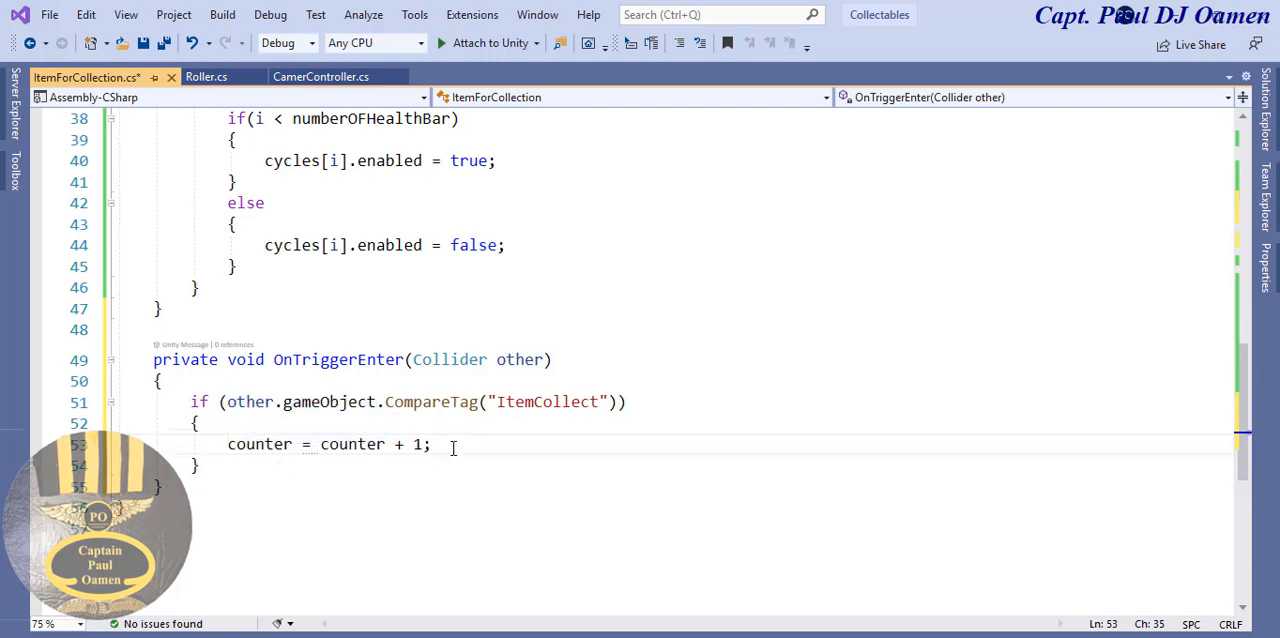
{"action": "key", "text": "Return"}
{"action": "key", "text": "ctrl+v"}
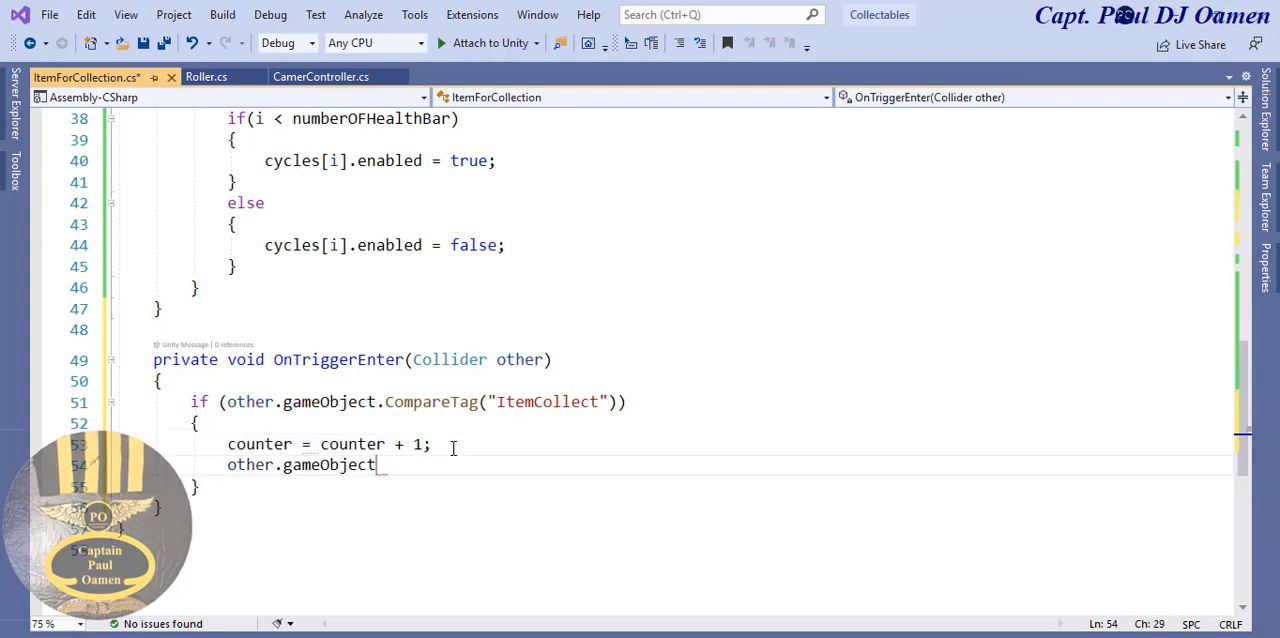
{"action": "type", "text": ".set"}
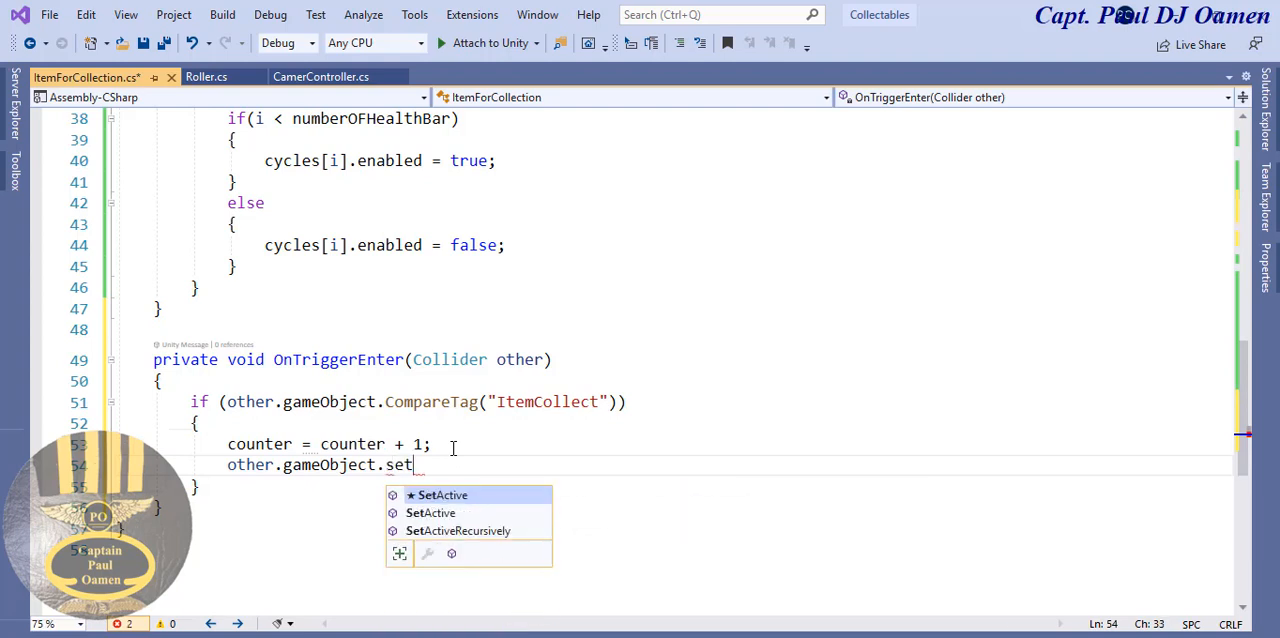
{"action": "type", "text": "a"}
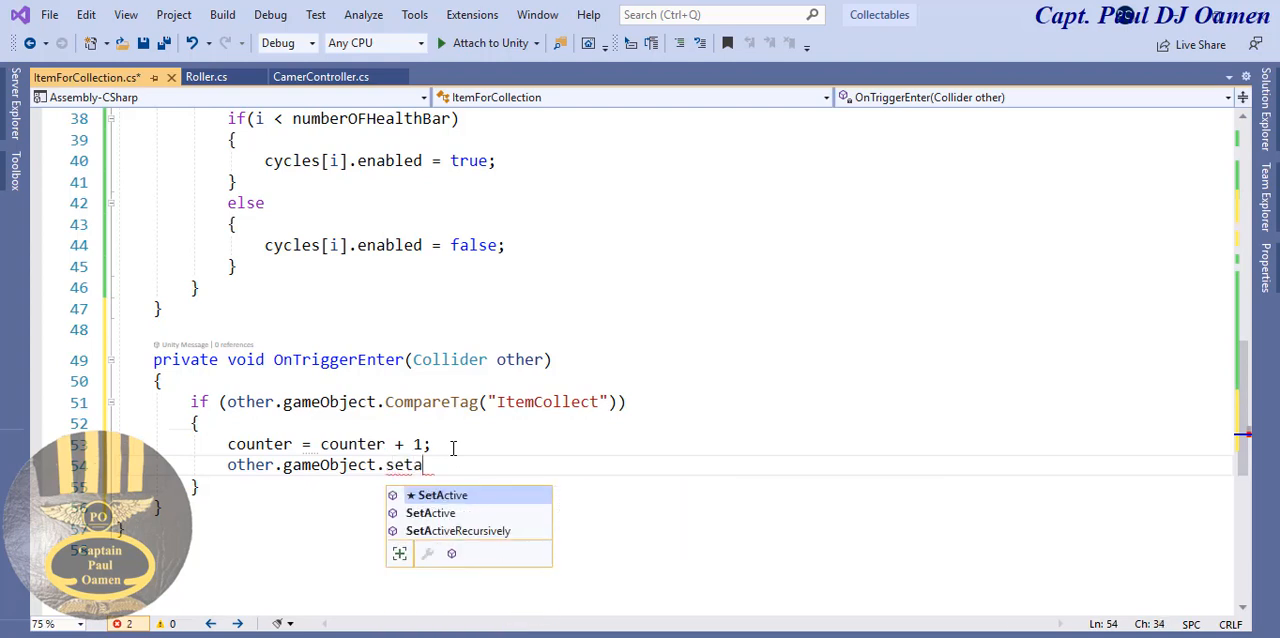
{"action": "double_click", "coordinate": [472, 500]}
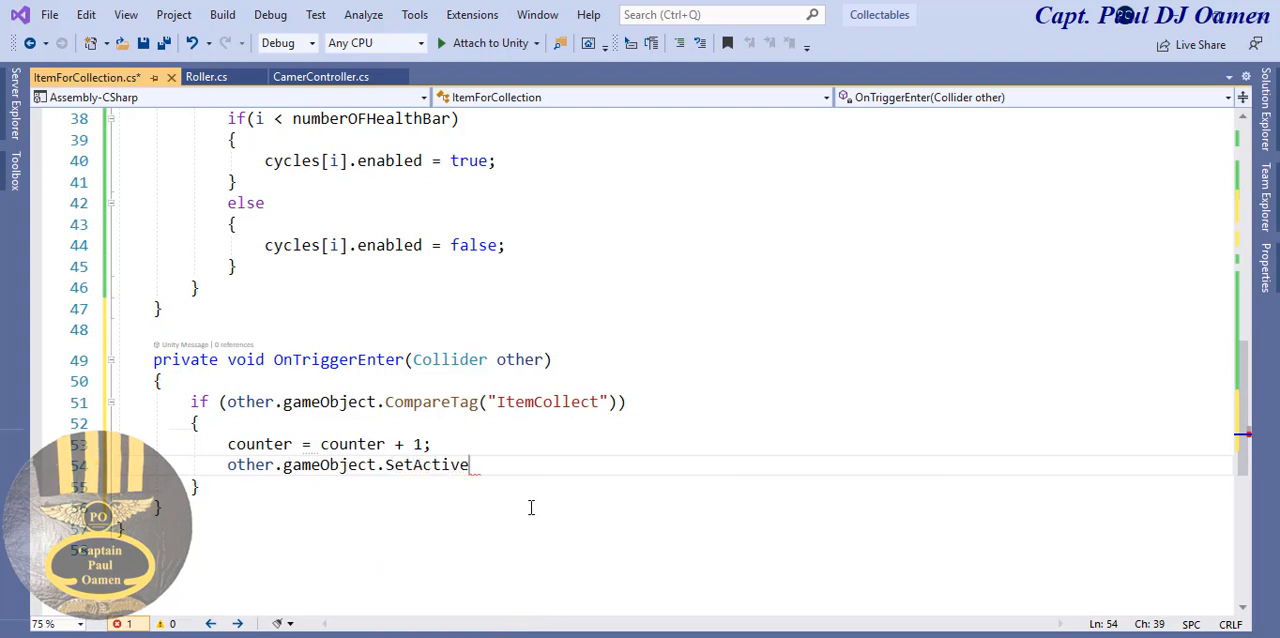
{"action": "type", "text": "(f"}
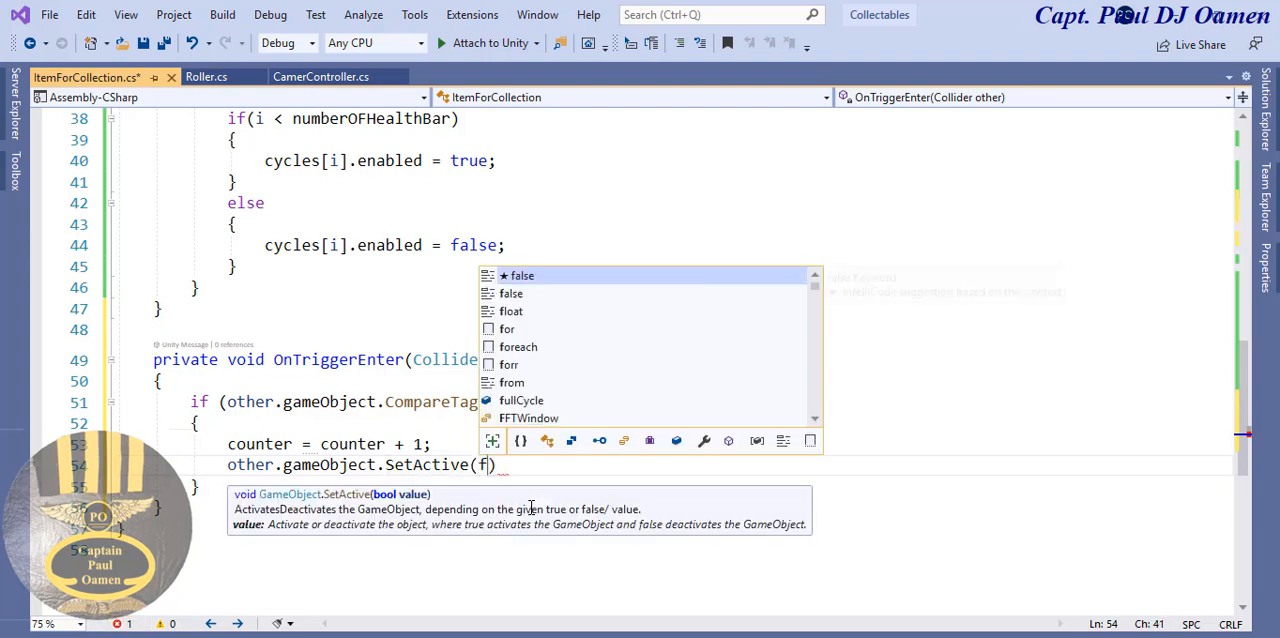
{"action": "type", "text": "alse)"}
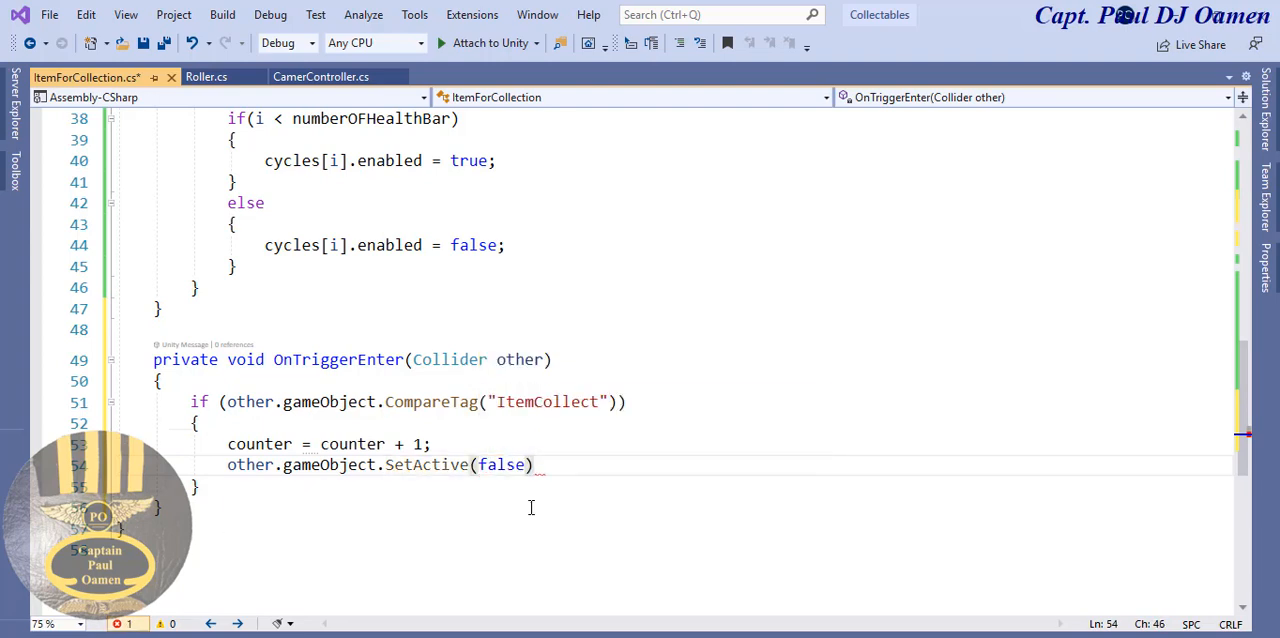
{"action": "type", "text": ";"}
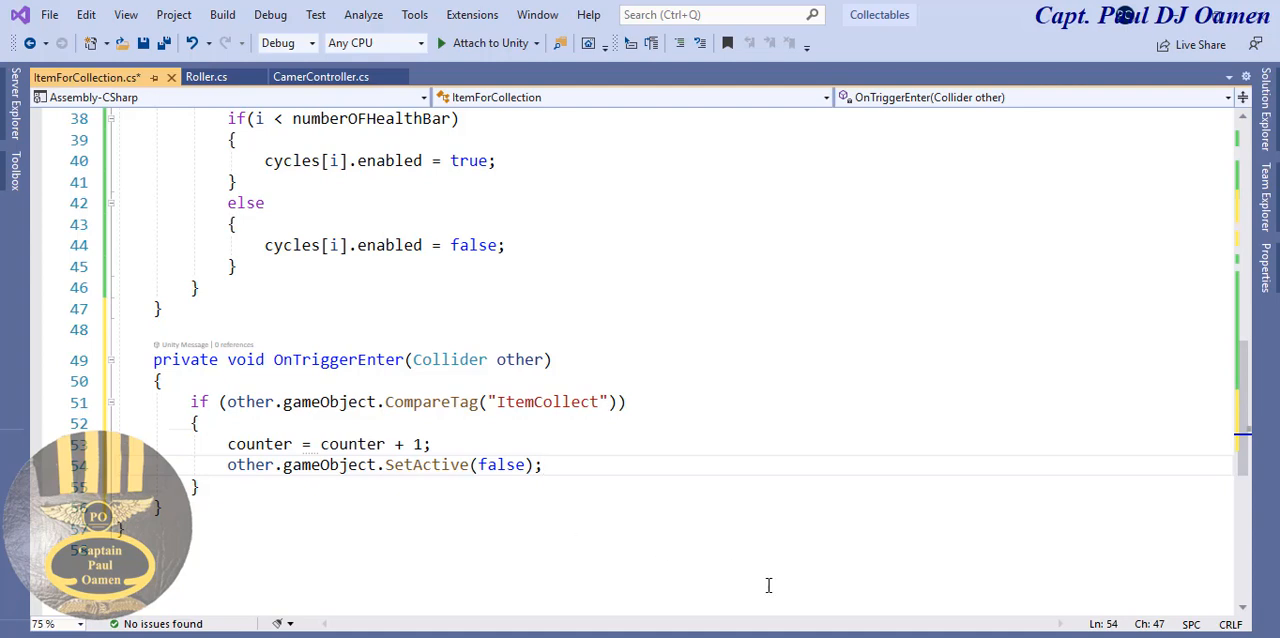
- Create an empty void WinnerDisplay() method with braces below OnTriggerEnter
{"action": "left_click", "coordinate": [195, 511]}
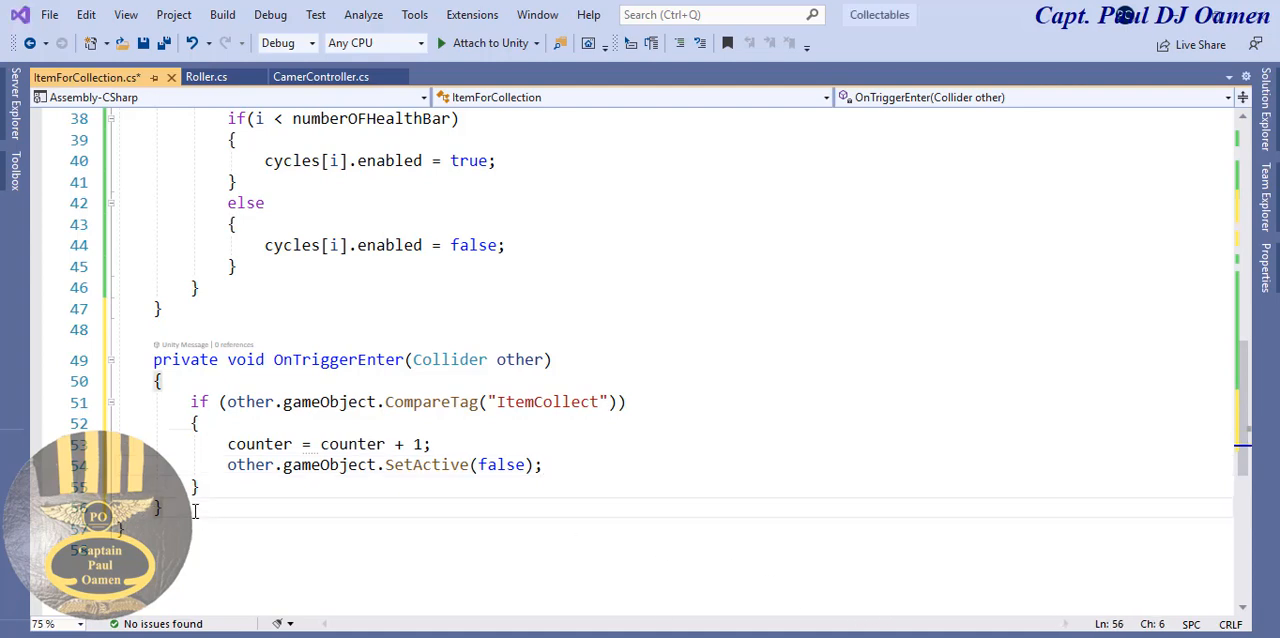
{"action": "key", "text": "Return"}
{"action": "key", "text": "Return"}
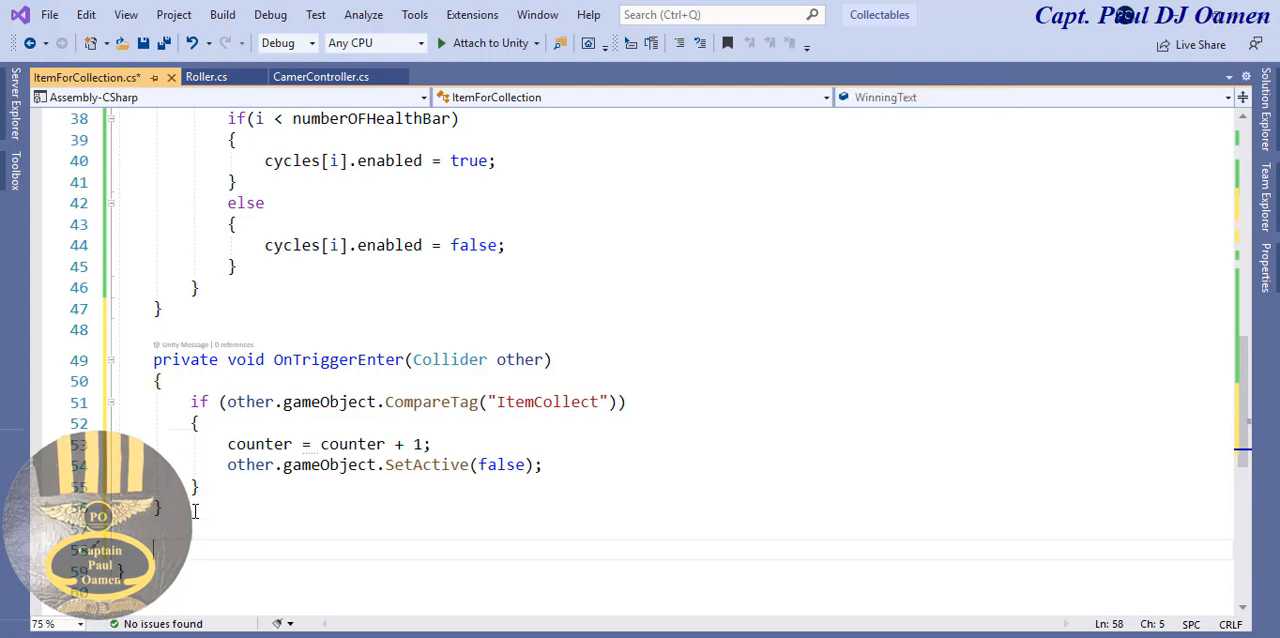
{"action": "type", "text": "void"}
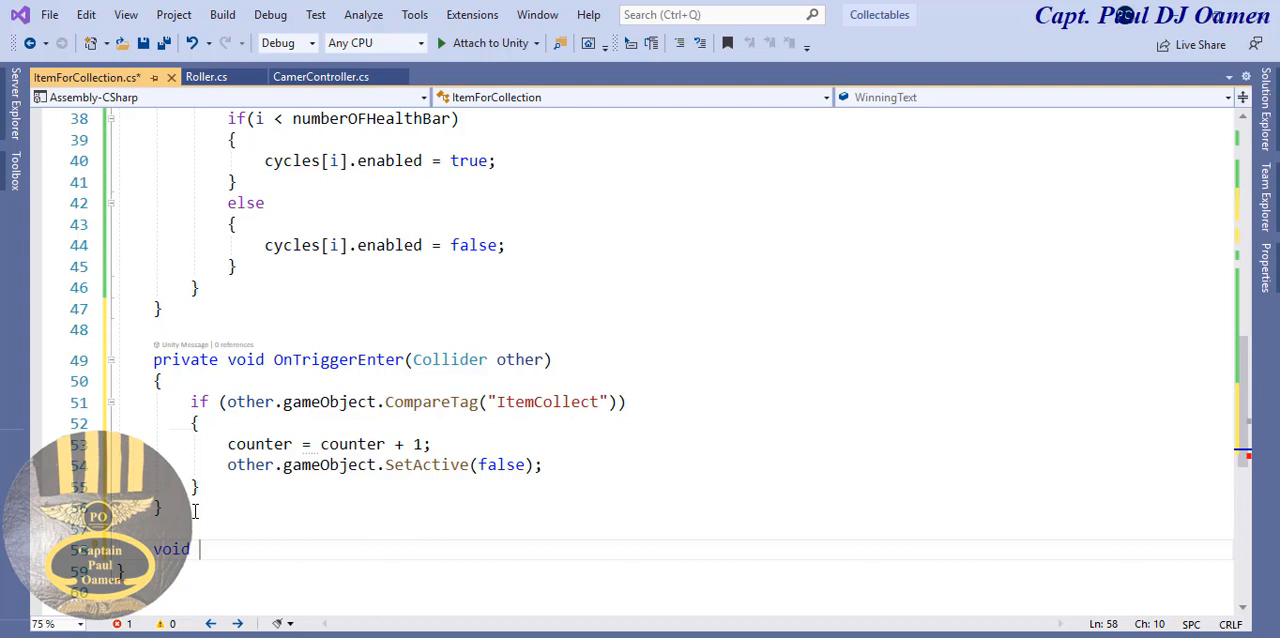
{"action": "type", "text": "Wi"}
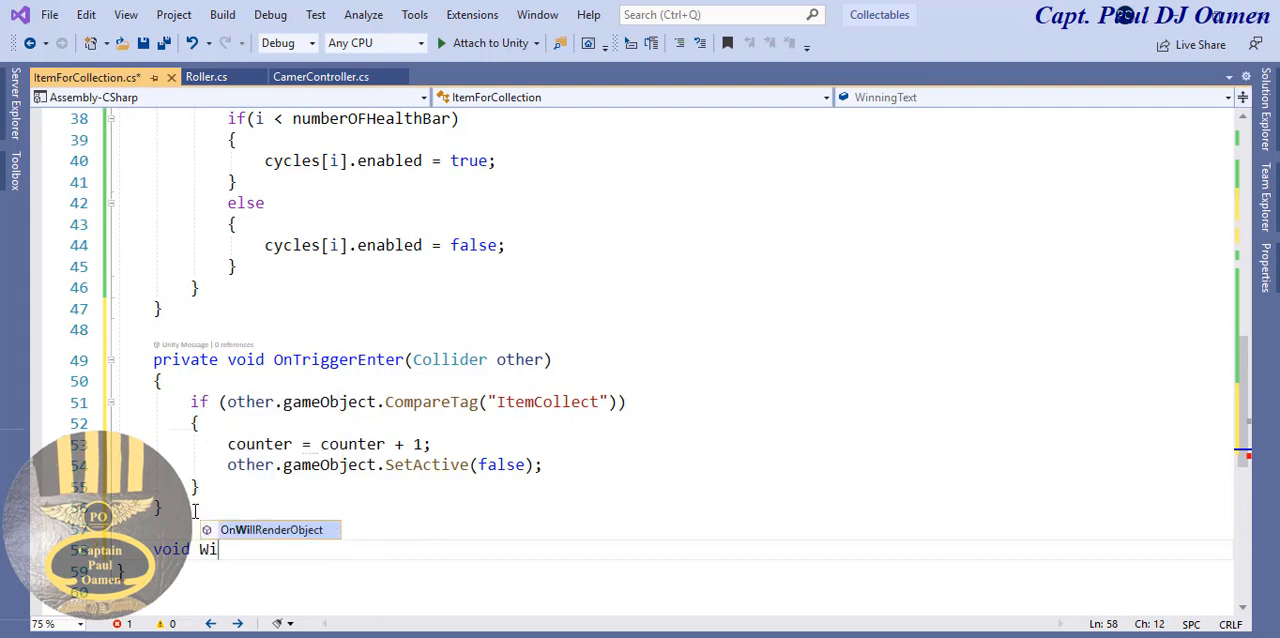
{"action": "type", "text": "nnerD"}
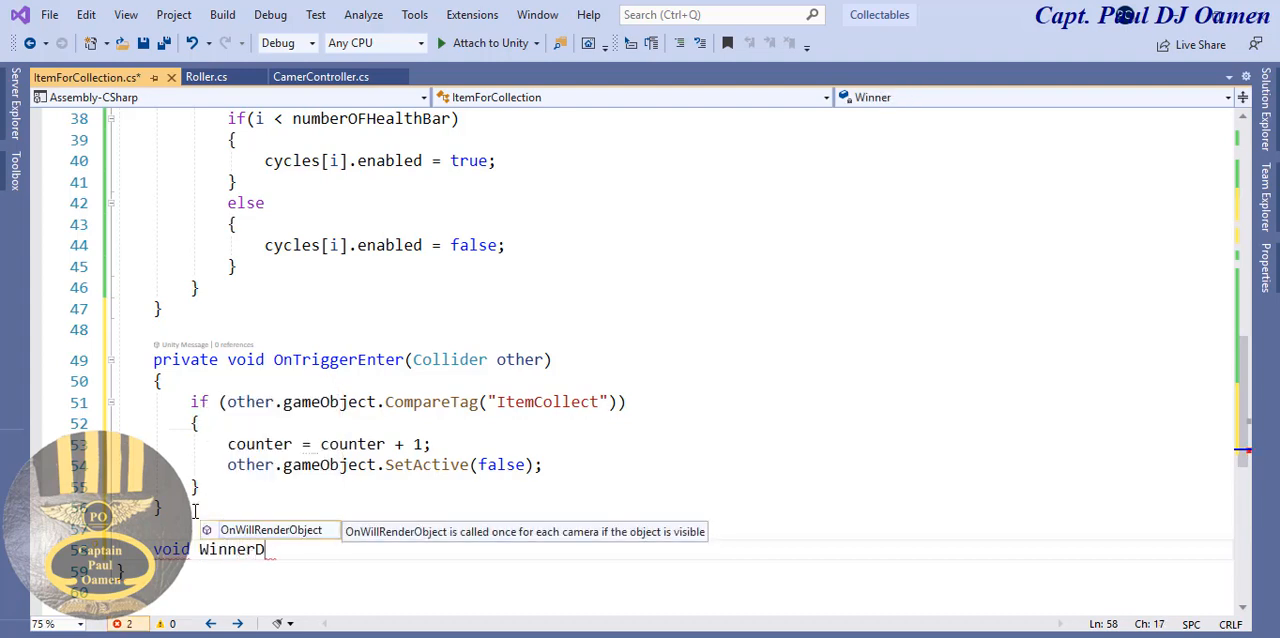
{"action": "type", "text": "isplay()"}
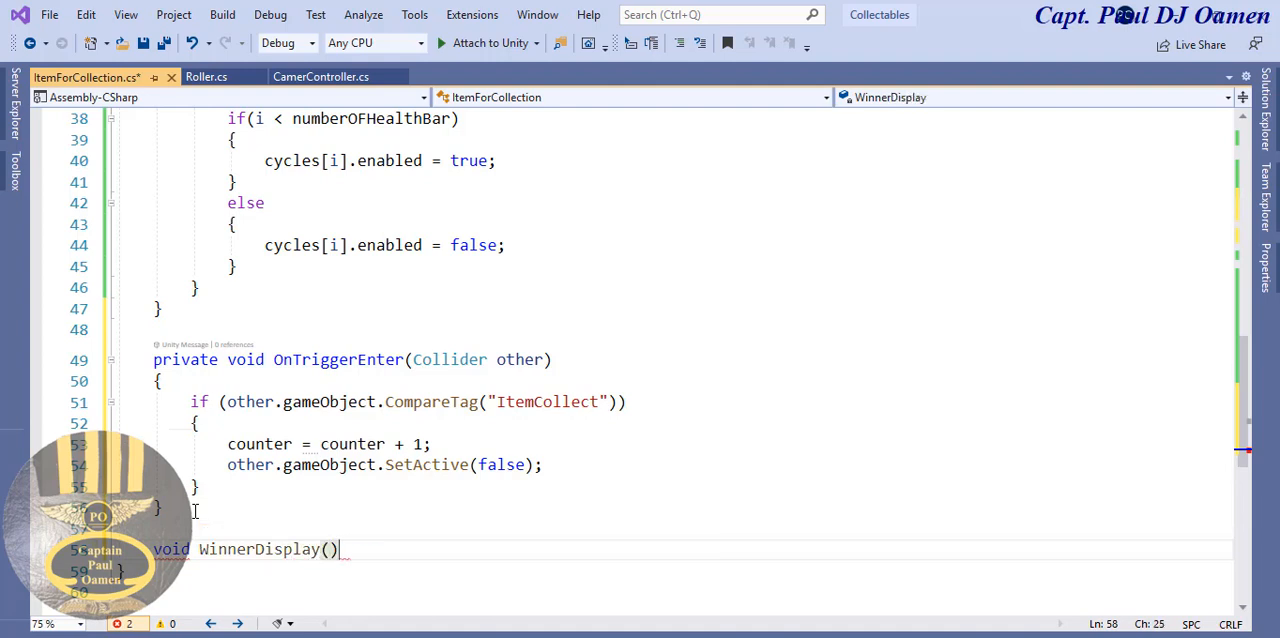
{"action": "key", "text": "Return"}
{"action": "type", "text": "{"}
{"action": "key", "text": "Return"}
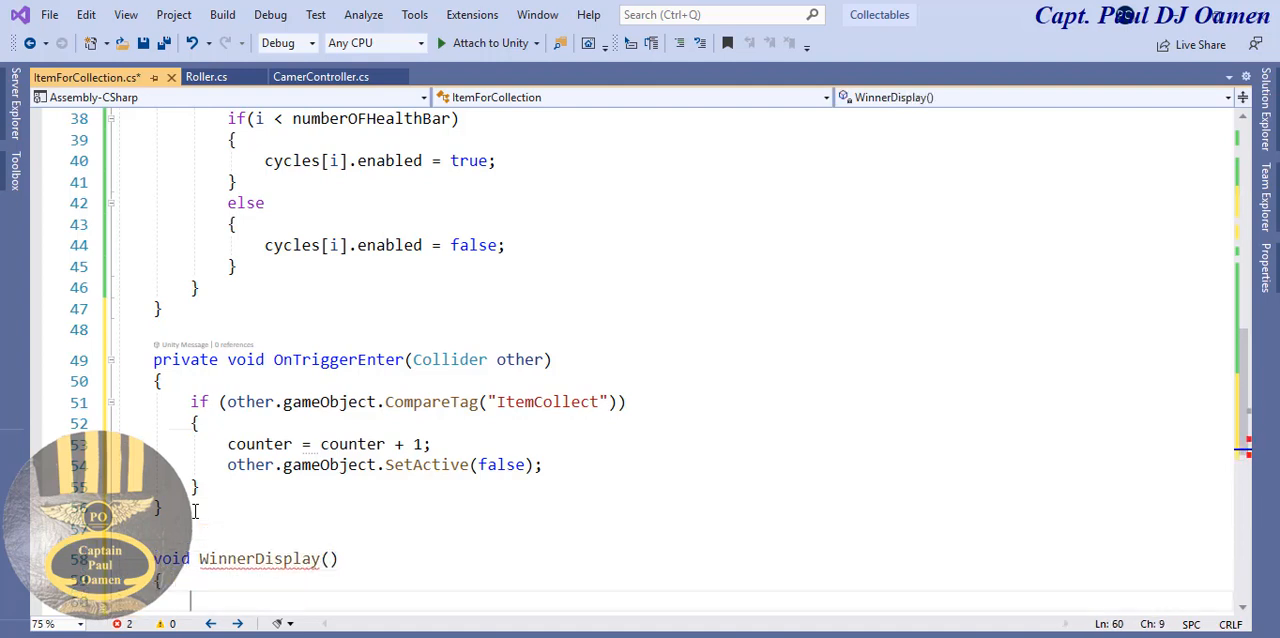
{"action": "scroll", "coordinate": [1250, 395], "scroll_direction": "down", "scroll_amount": 2}
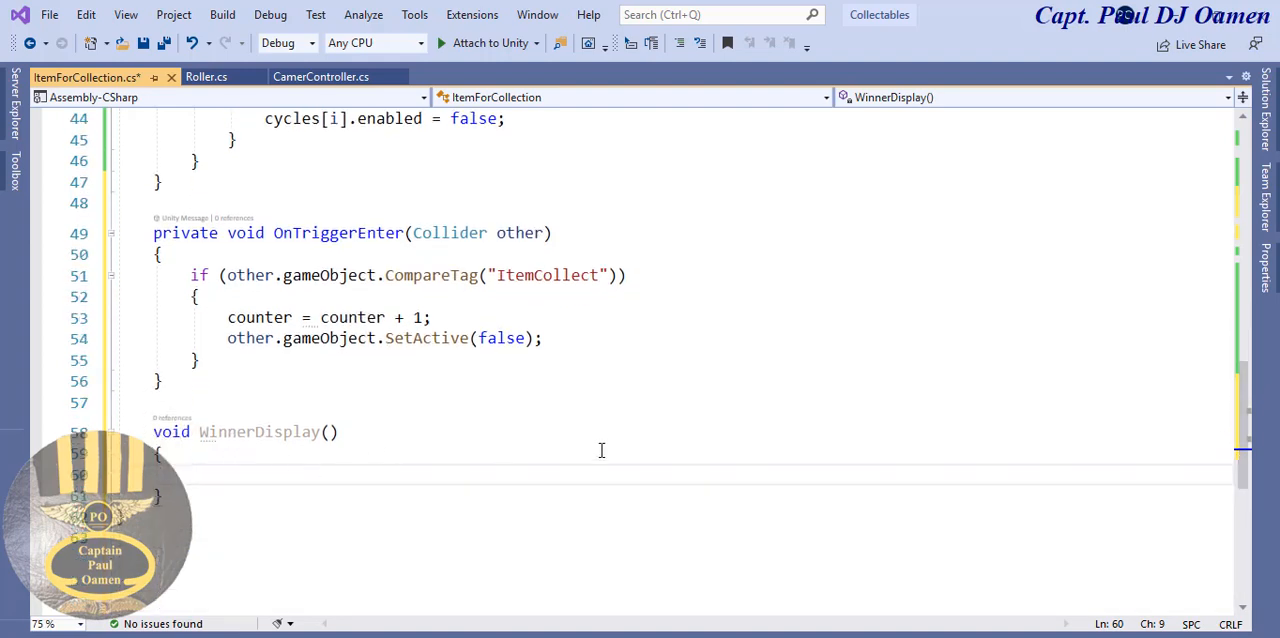
- Copy the DisplayScore variable name and use it in WinnerDisplay to write DisplayScore.text = "DisplayScore"
{"action": "left_click_drag", "start_coordinate": [1245, 465], "coordinate": [1275, 291]}
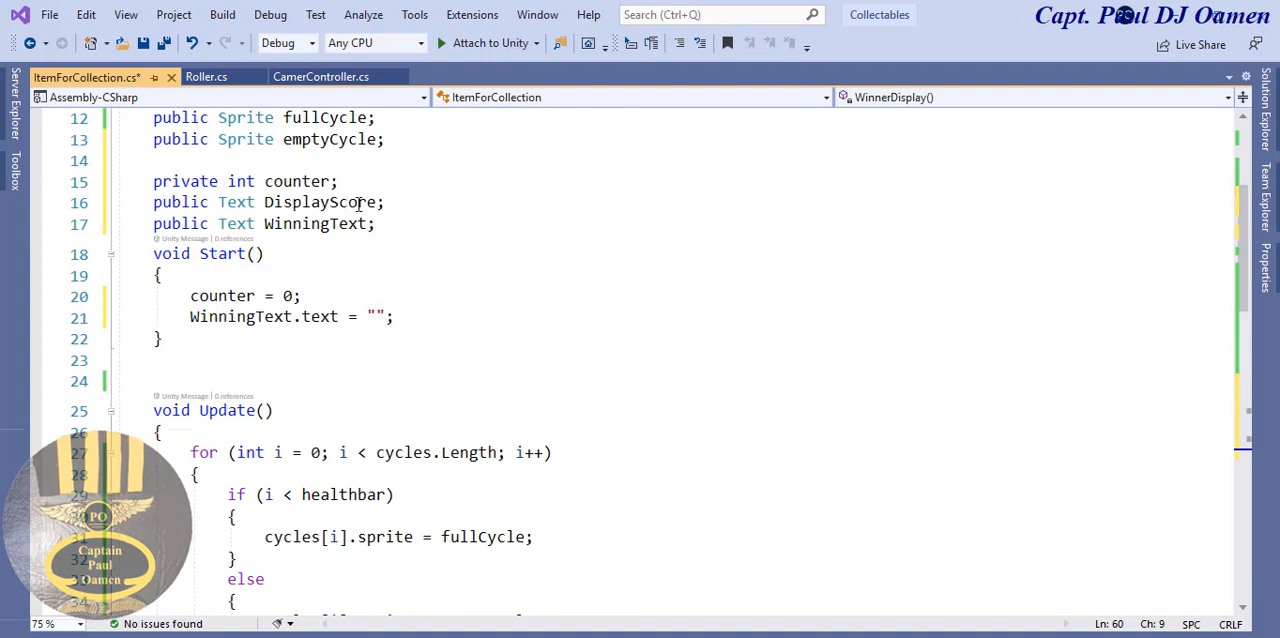
{"action": "left_click_drag", "start_coordinate": [380, 203], "coordinate": [267, 205]}
{"action": "key", "text": "ctrl+c"}
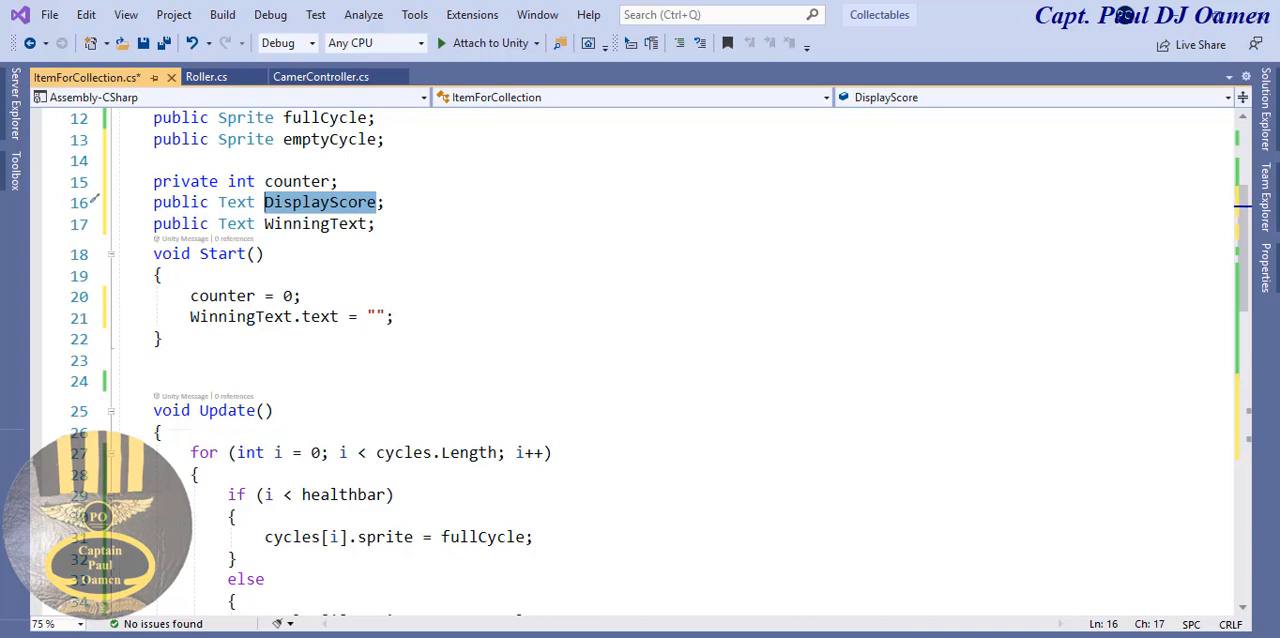
{"action": "left_click_drag", "start_coordinate": [1241, 293], "coordinate": [1225, 486]}
{"action": "left_click", "coordinate": [230, 408]}
{"action": "left_click", "coordinate": [232, 388]}
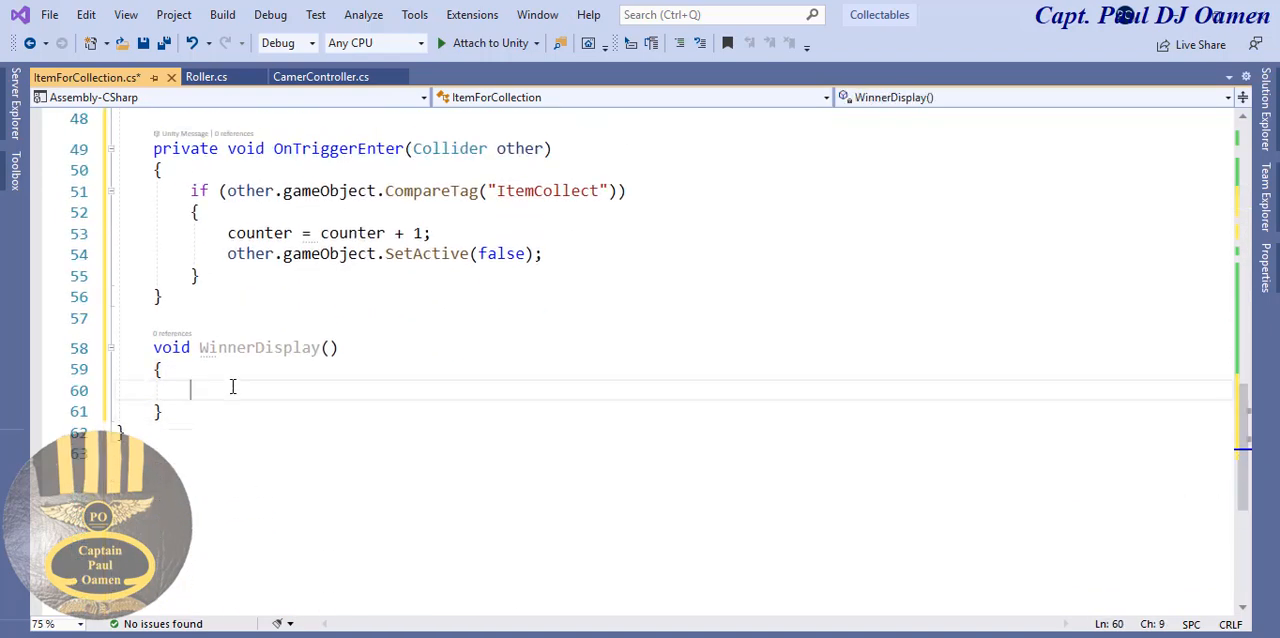
{"action": "type", "text": "DisplayScore"}
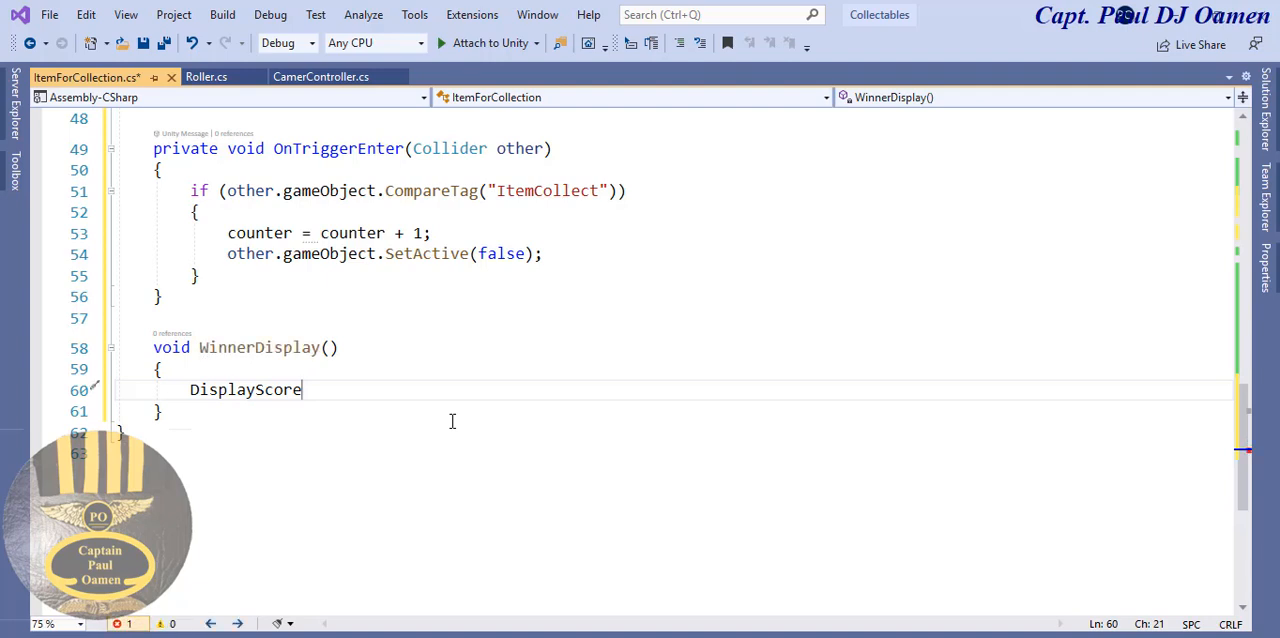
{"action": "type", "text": "."}
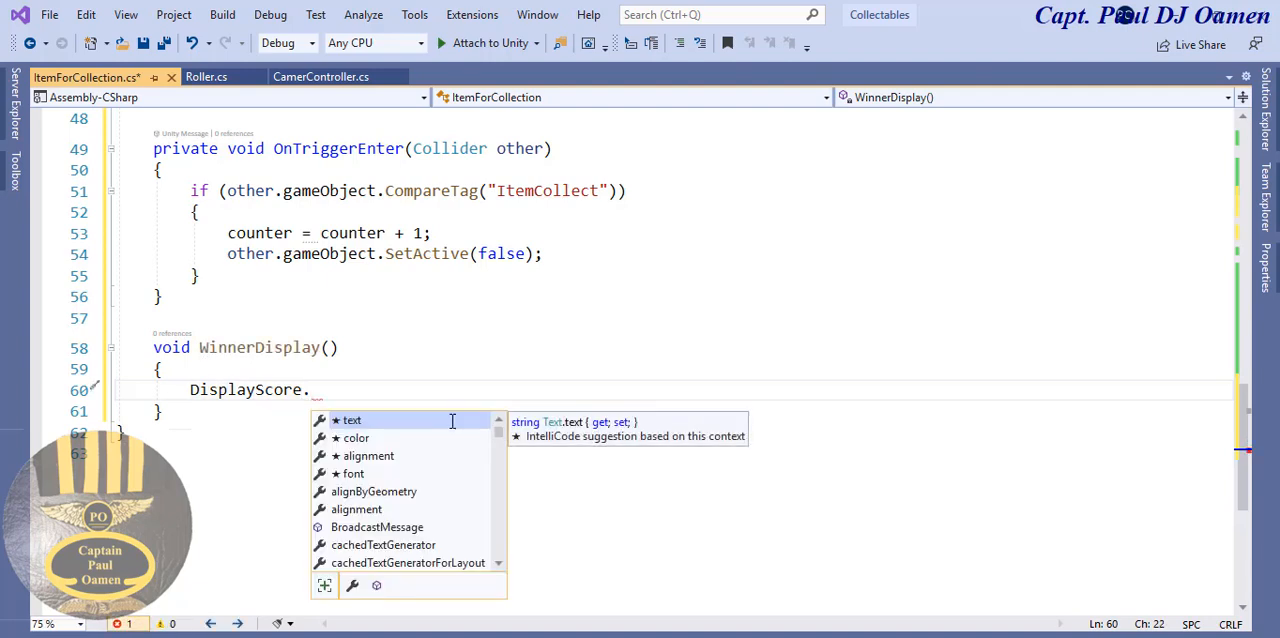
{"action": "type", "text": "text = "}
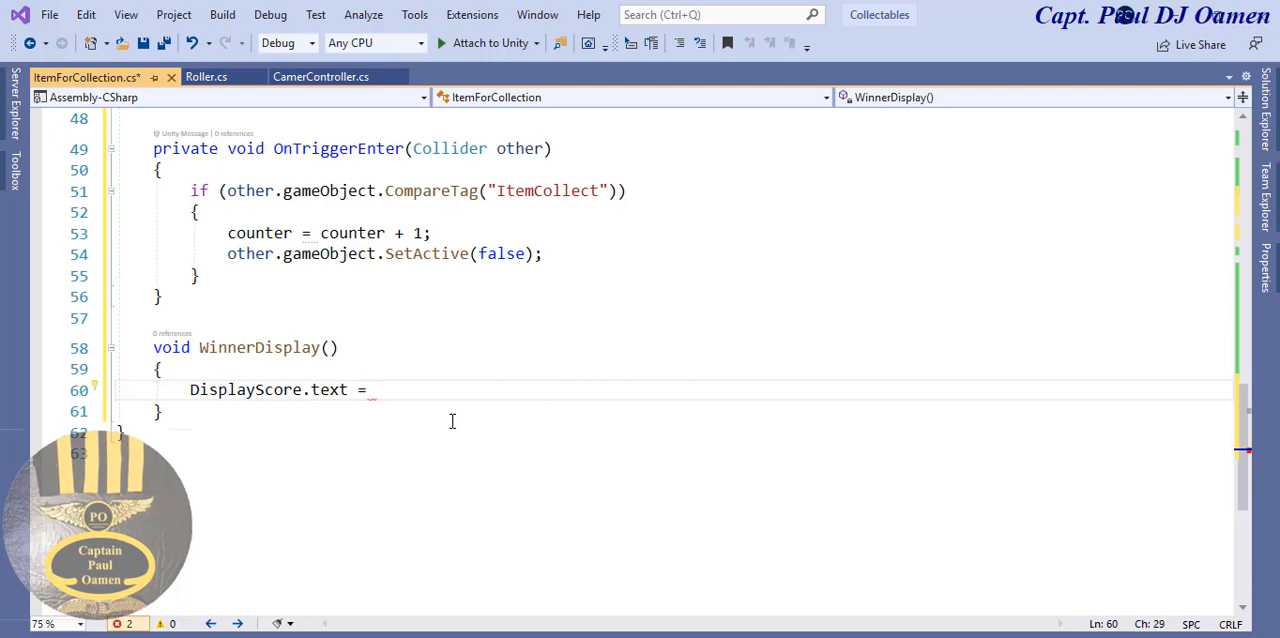
{"action": "type", "text": "\""}
{"action": "key", "text": "ctrl+v"}
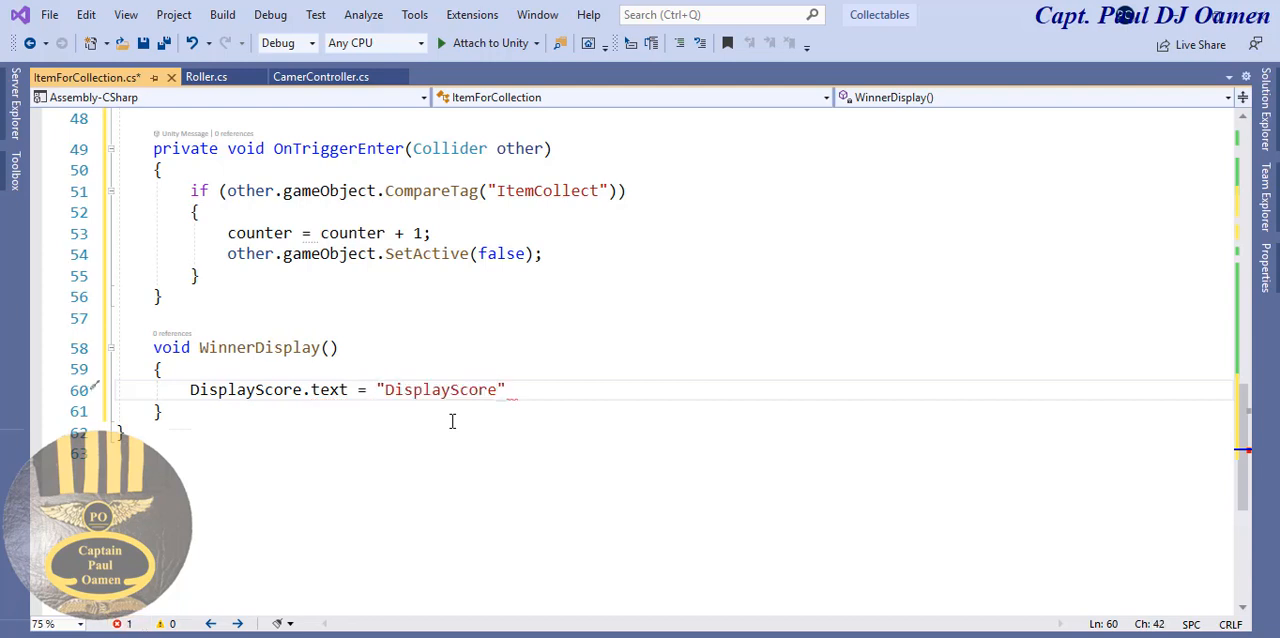
- Reword the assigned string as "Display Score :" and complete the statement with + counter.ToString();
{"action": "left_click", "coordinate": [508, 395]}
{"action": "type", "text": ":\" + "}
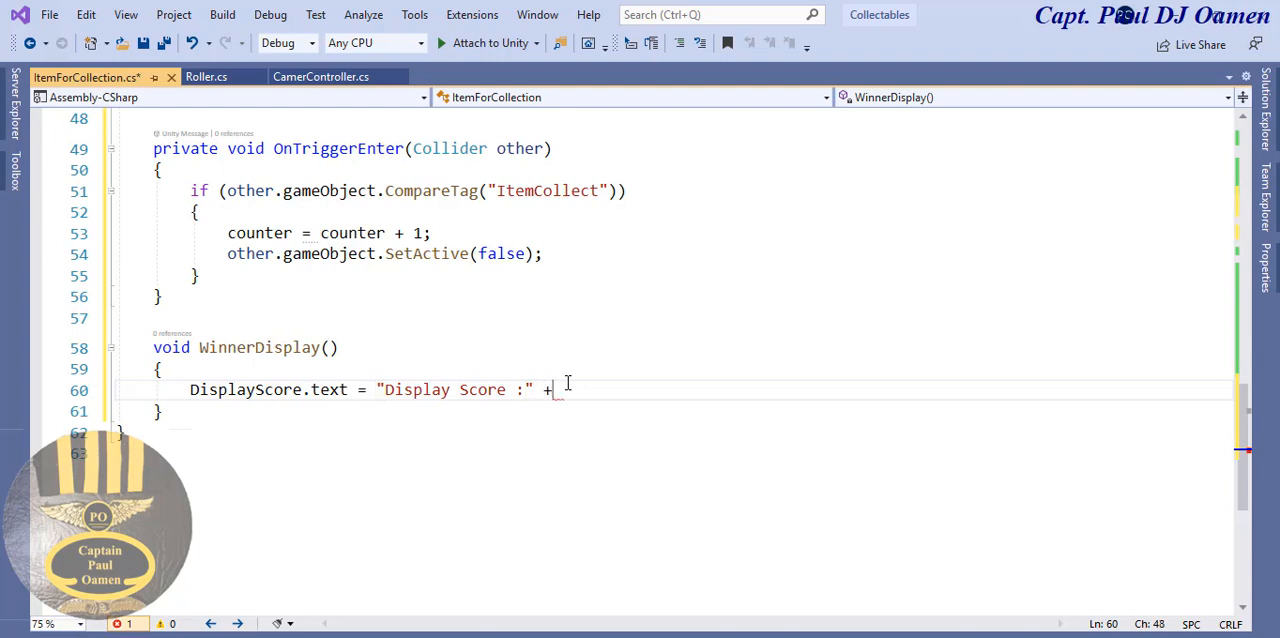
{"action": "type", "text": "co"}
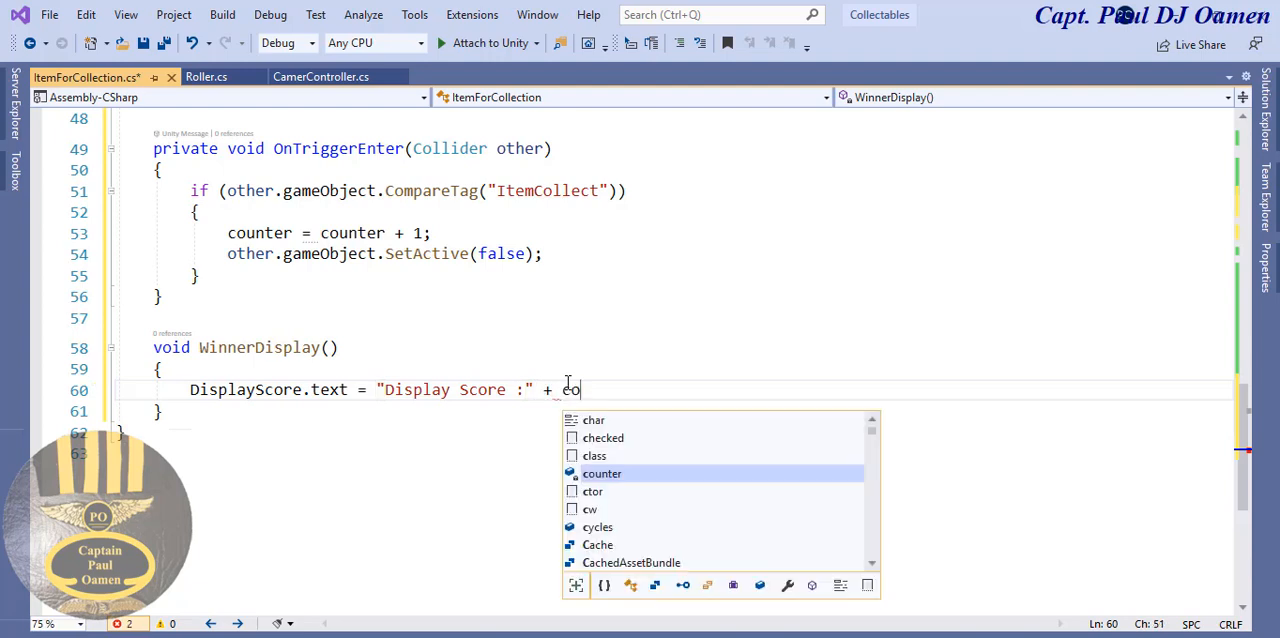
{"action": "type", "text": "unter.to"}
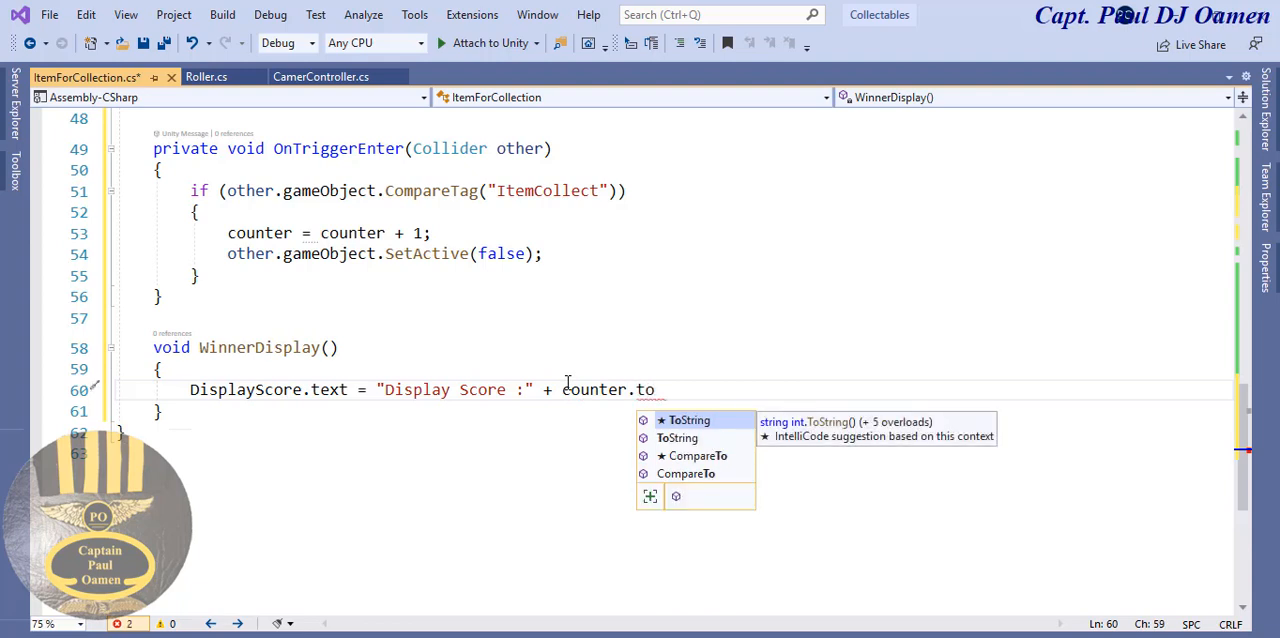
{"action": "key", "text": "Tab"}
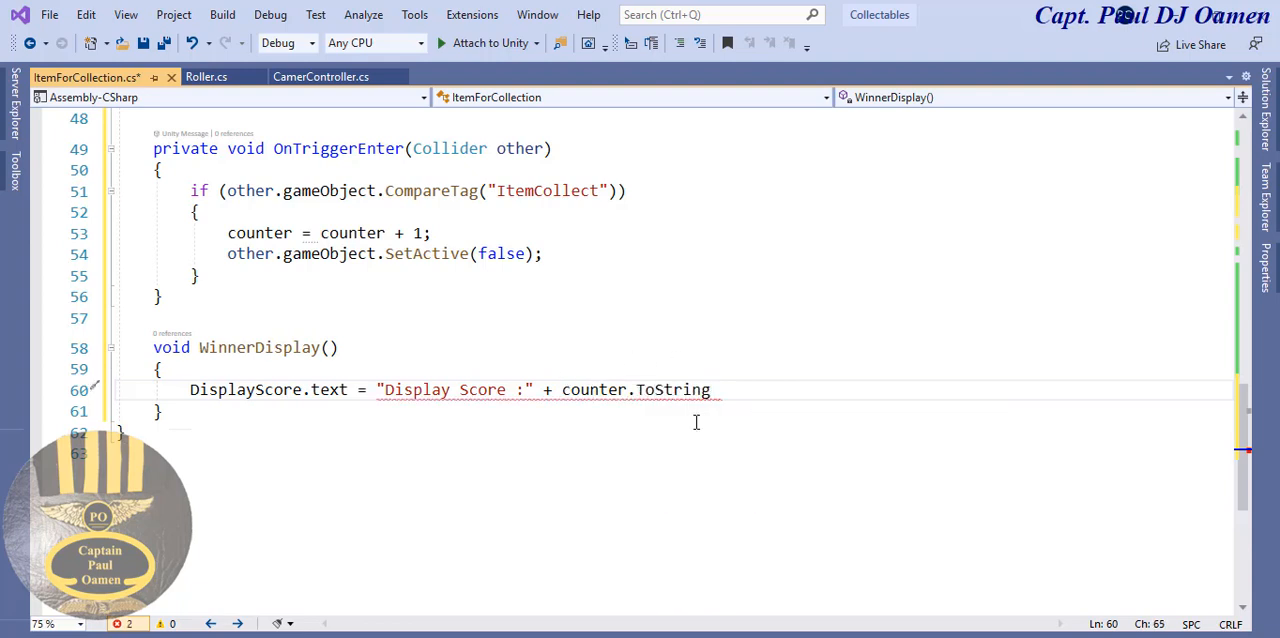
{"action": "type", "text": "();"}
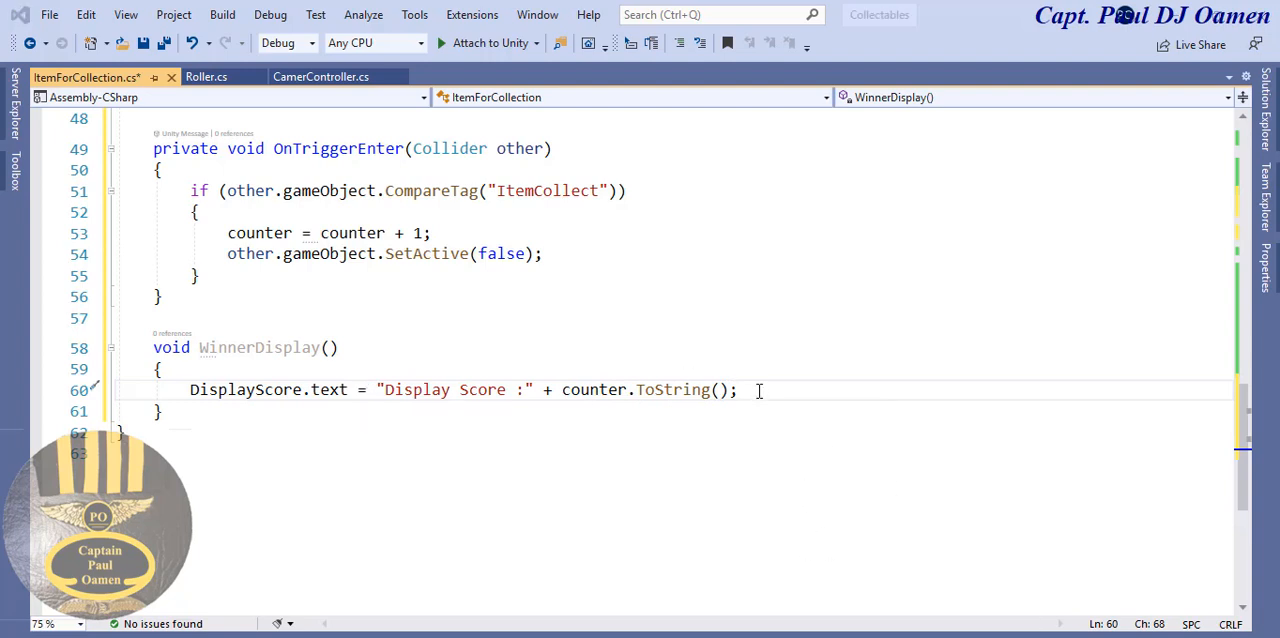
- Add the condition if(counter >= 8) below the DisplayScore.text line in WinnerDisplay, followed by a new line
{"action": "left_click", "coordinate": [758, 391]}
{"action": "key", "text": "Return"}
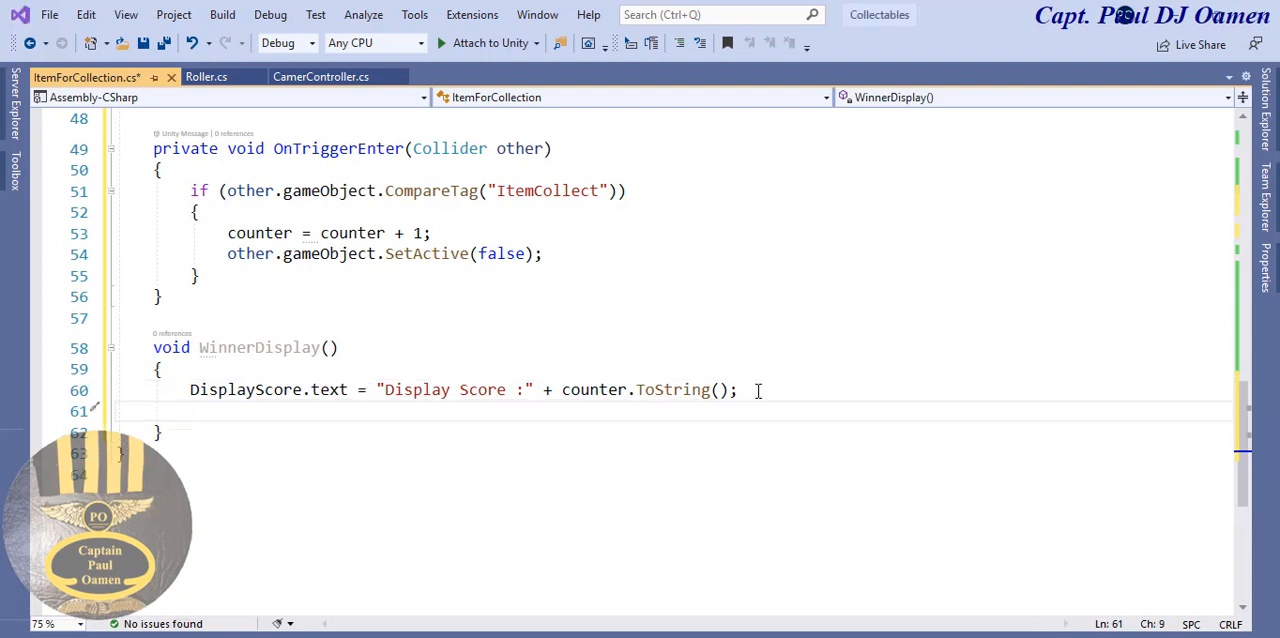
{"action": "type", "text": "if"}
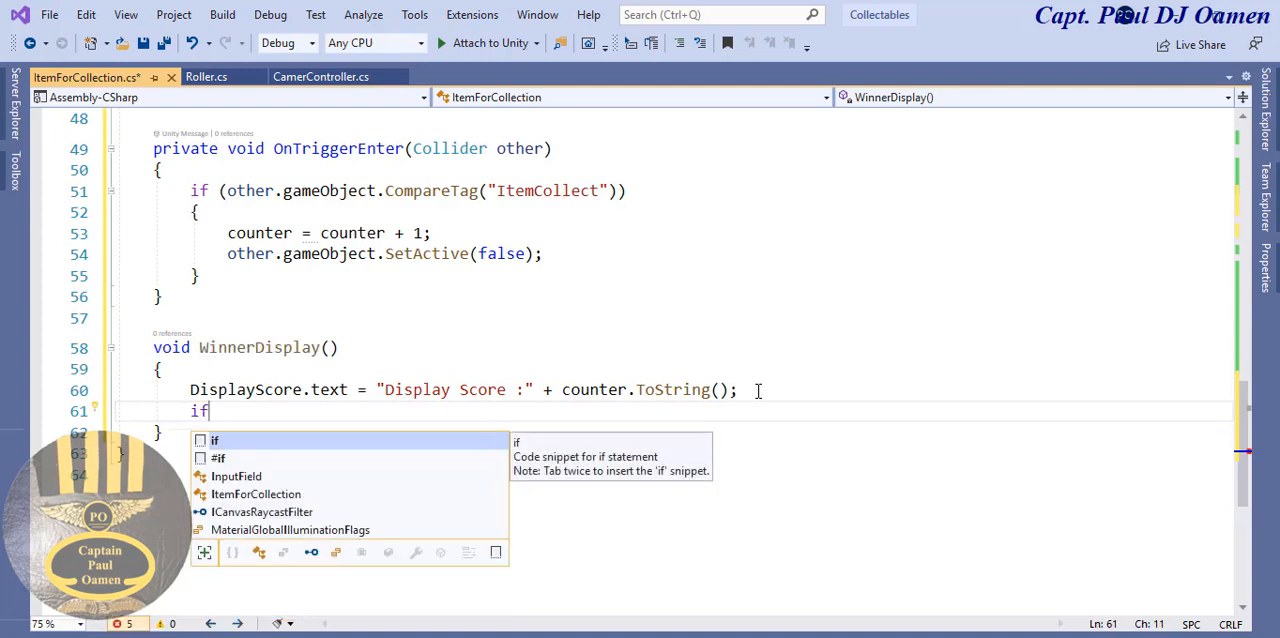
{"action": "type", "text": "(coun"}
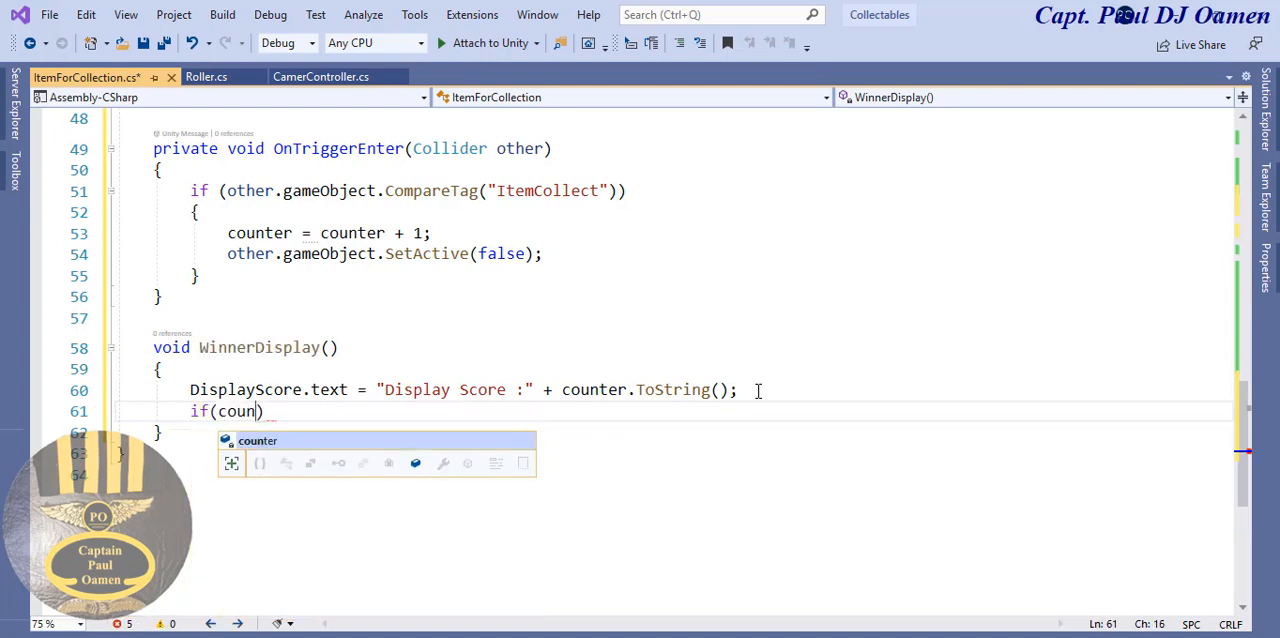
{"action": "type", "text": "ter "}
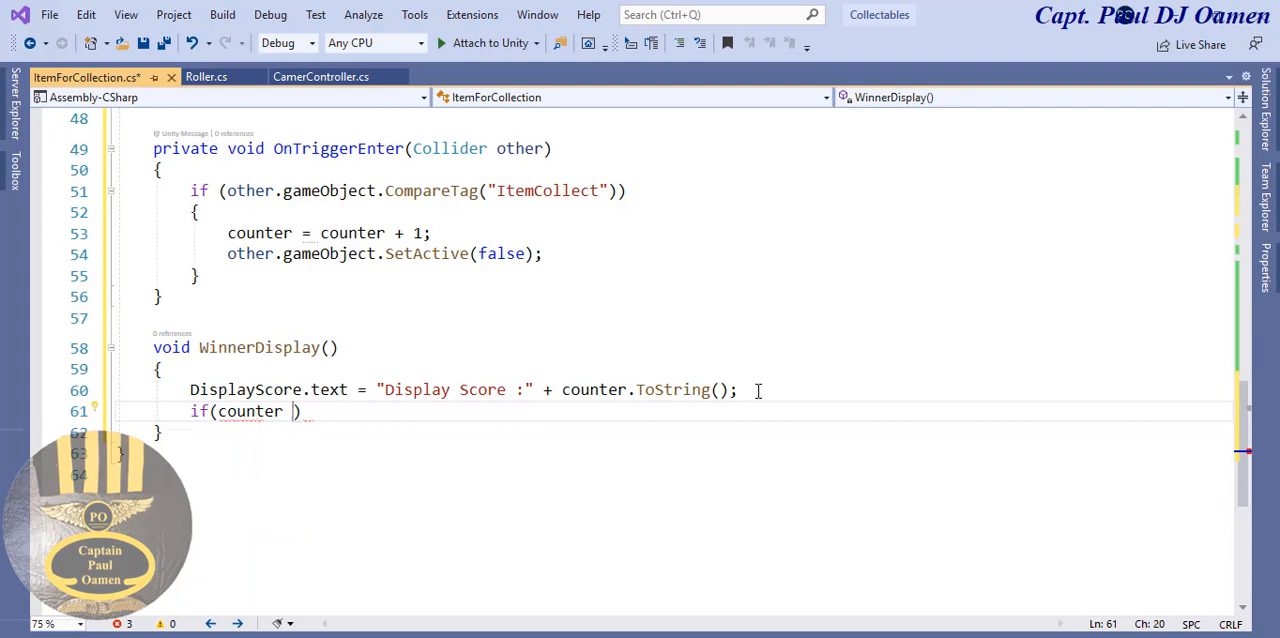
{"action": "type", "text": ">= 8"}
{"action": "left_click", "coordinate": [404, 414]}
{"action": "key", "text": "Return"}
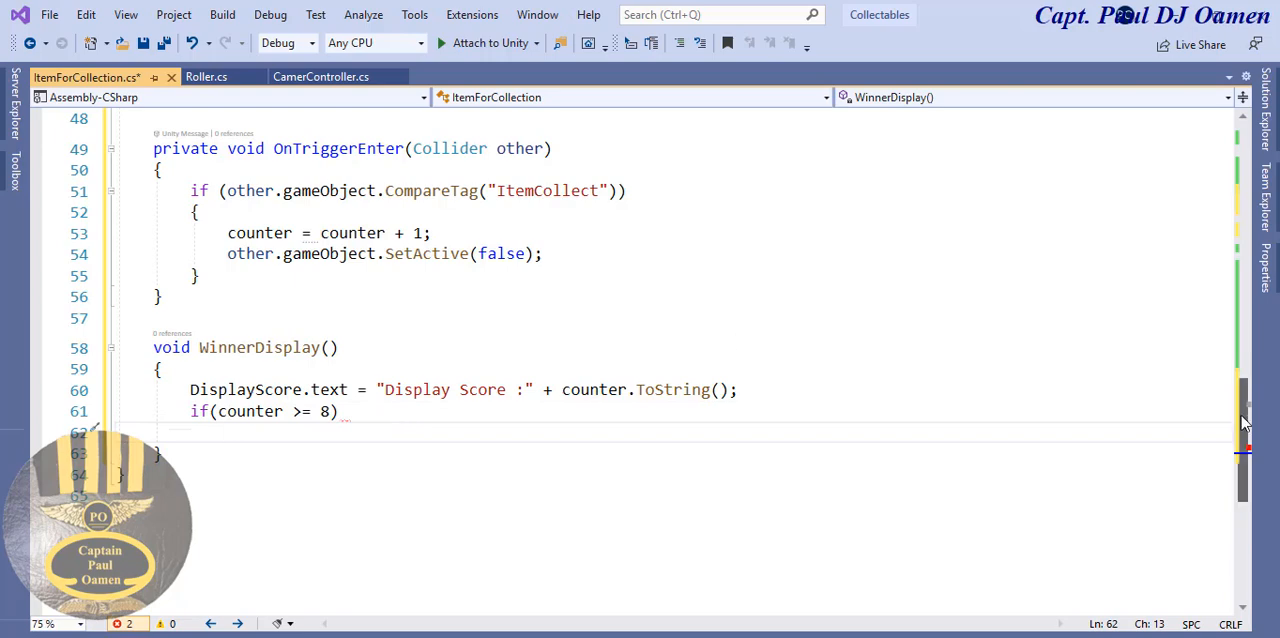
- Copy the WinningText variable name from Start and insert it inside a new braced block under if(counter >= 8) in WinnerDisplay
{"action": "left_click_drag", "start_coordinate": [1243, 423], "coordinate": [1250, 260]}
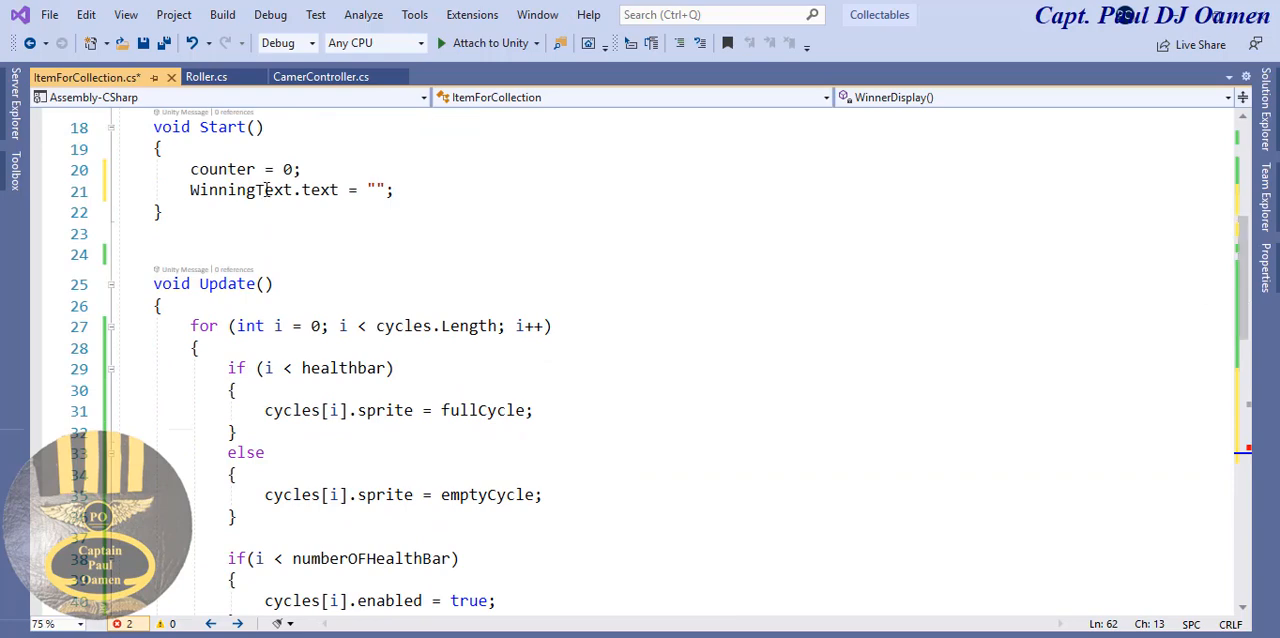
{"action": "left_click_drag", "start_coordinate": [293, 190], "coordinate": [192, 192]}
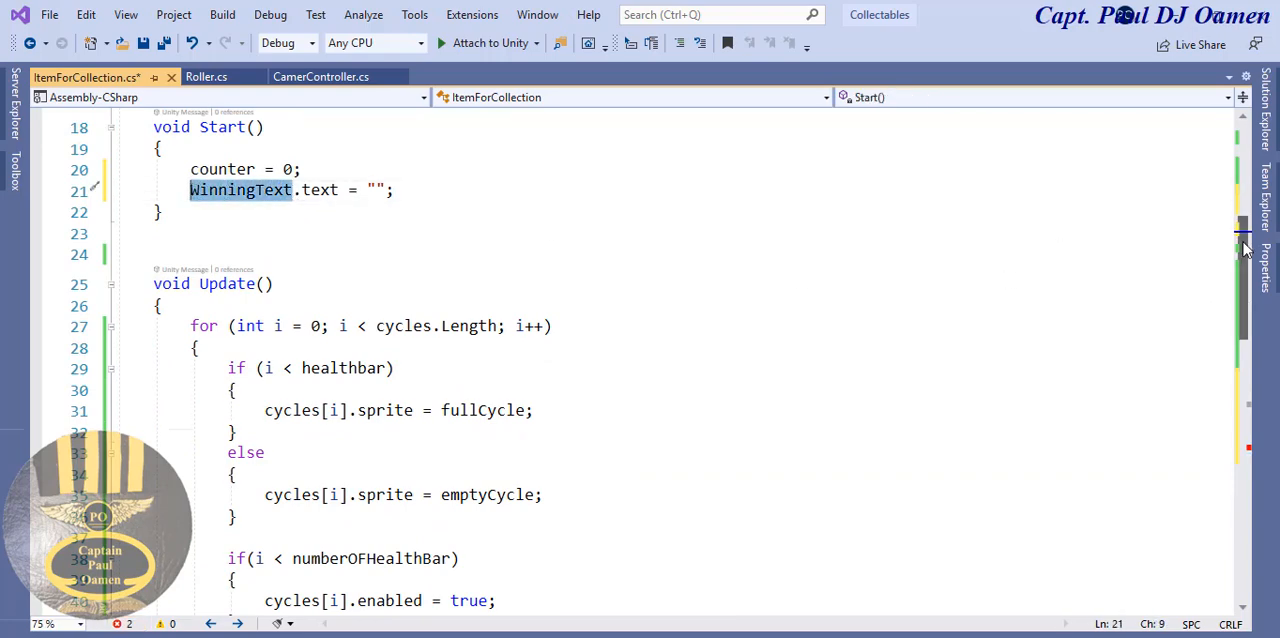
{"action": "left_click_drag", "start_coordinate": [1245, 250], "coordinate": [1245, 410]}
{"action": "left_click", "coordinate": [357, 416]}
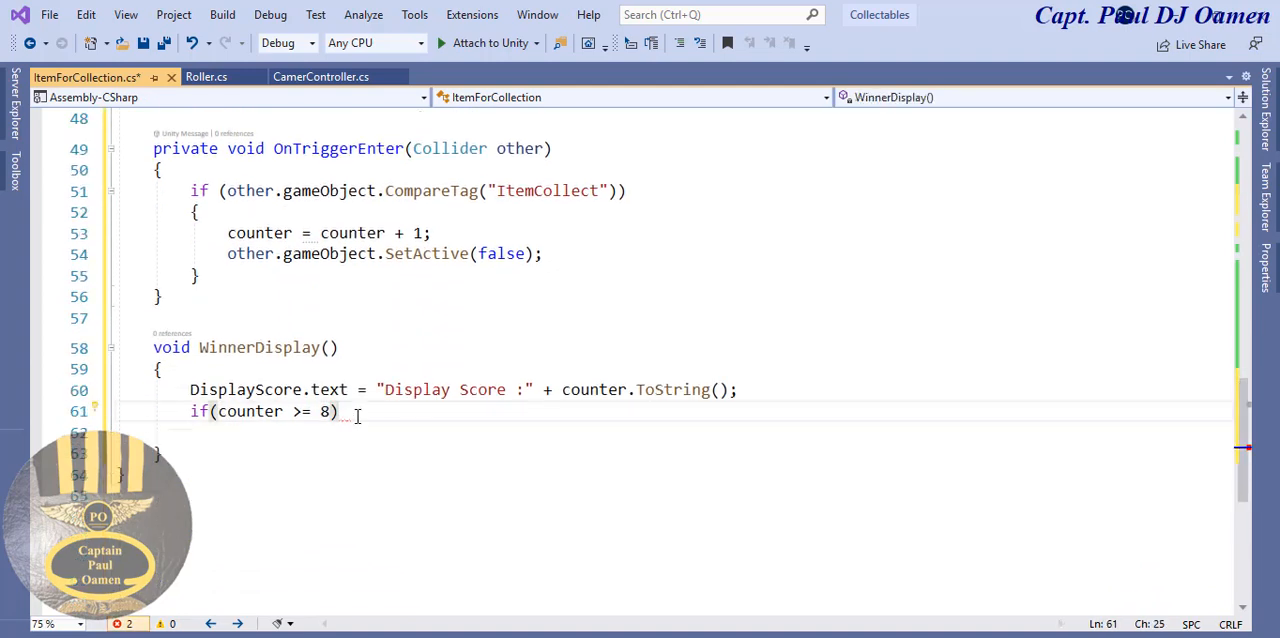
{"action": "key", "text": "Return"}
{"action": "type", "text": "{"}
{"action": "key", "text": "Return"}
{"action": "type", "text": "WinningText"}
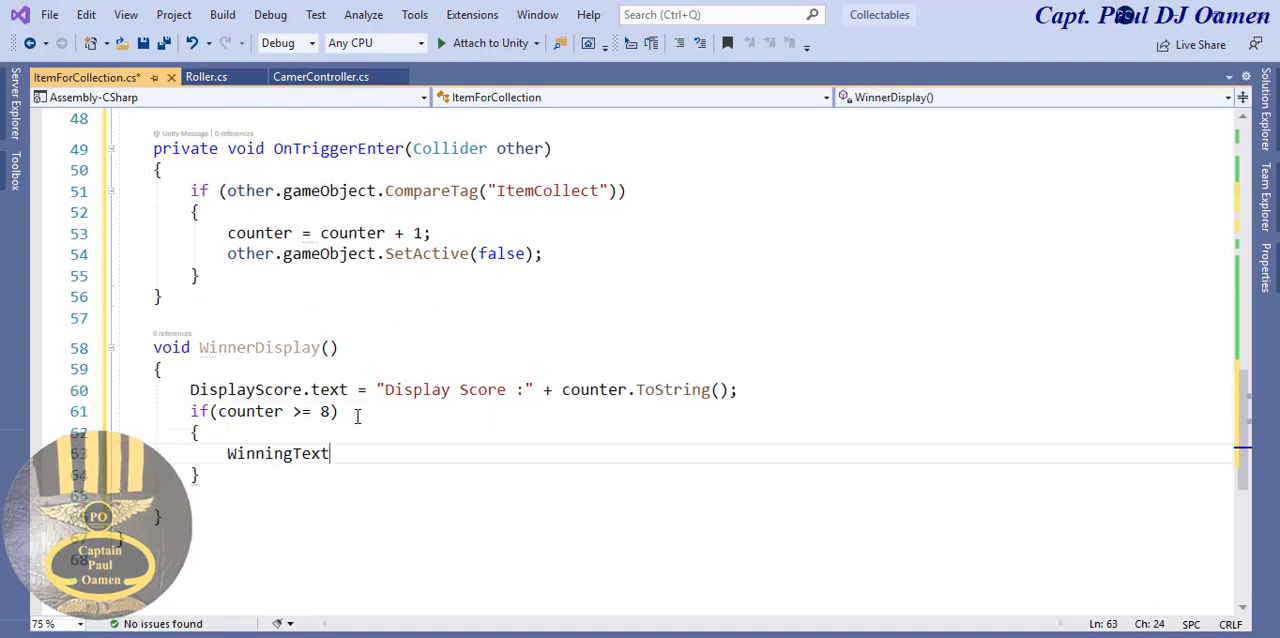
{"action": "type", "text": ".text "}
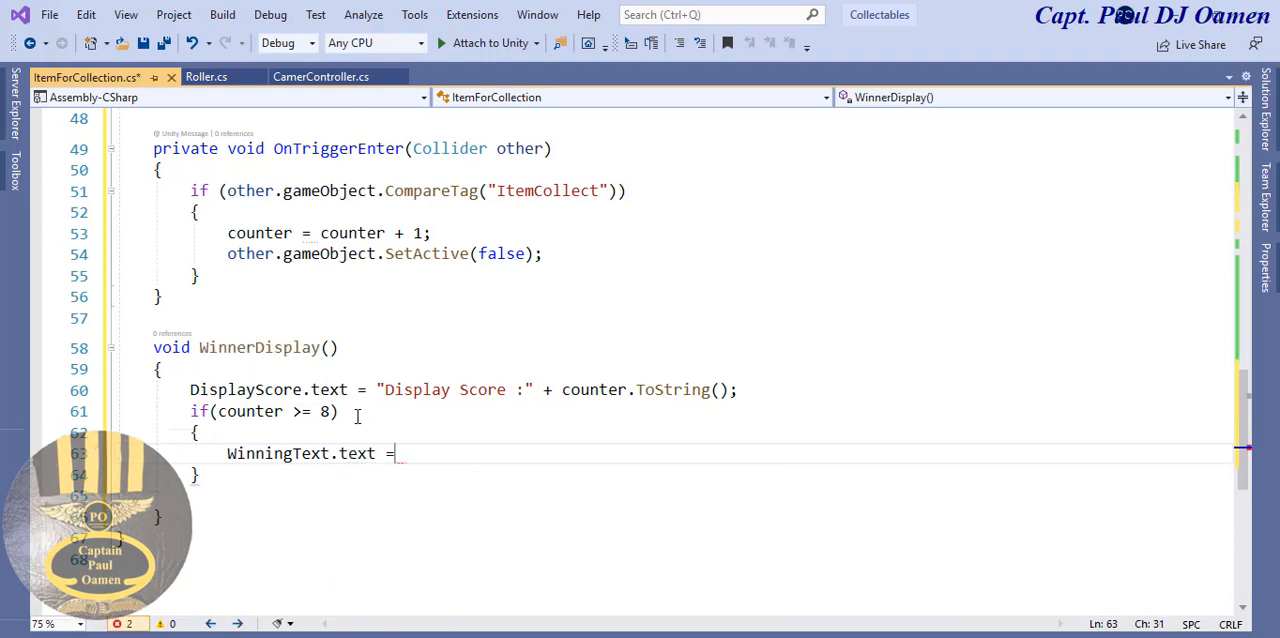
{"action": "type", "text": "= \"You Win!"}
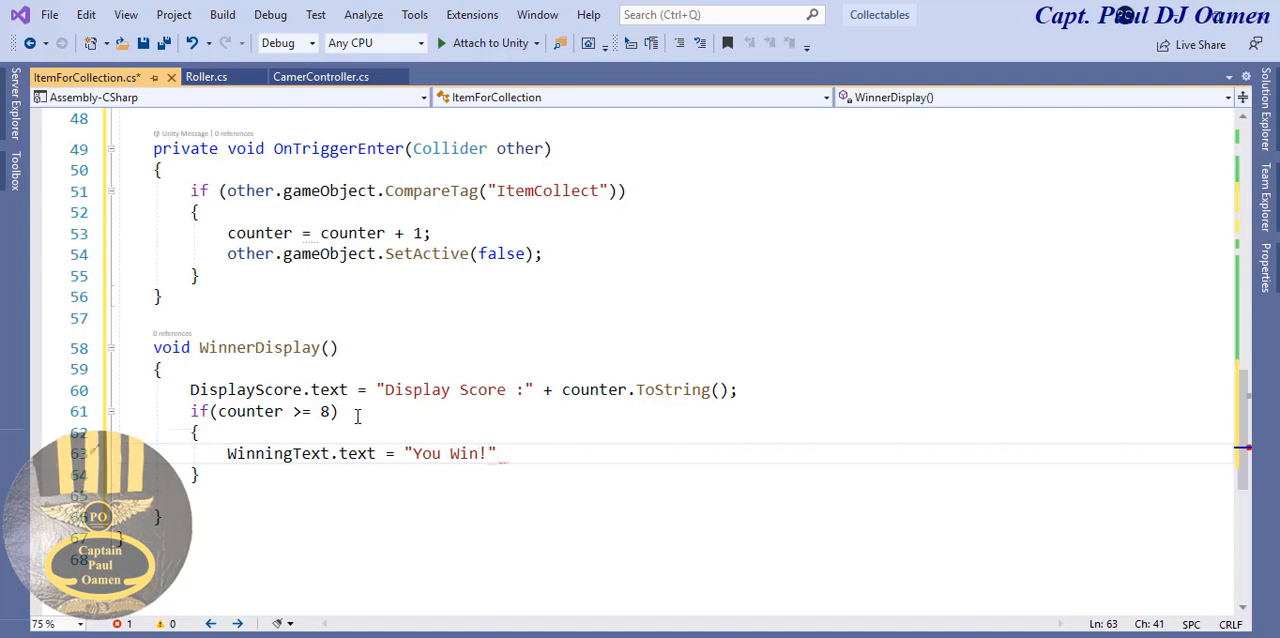
{"action": "type", "text": "\";"}
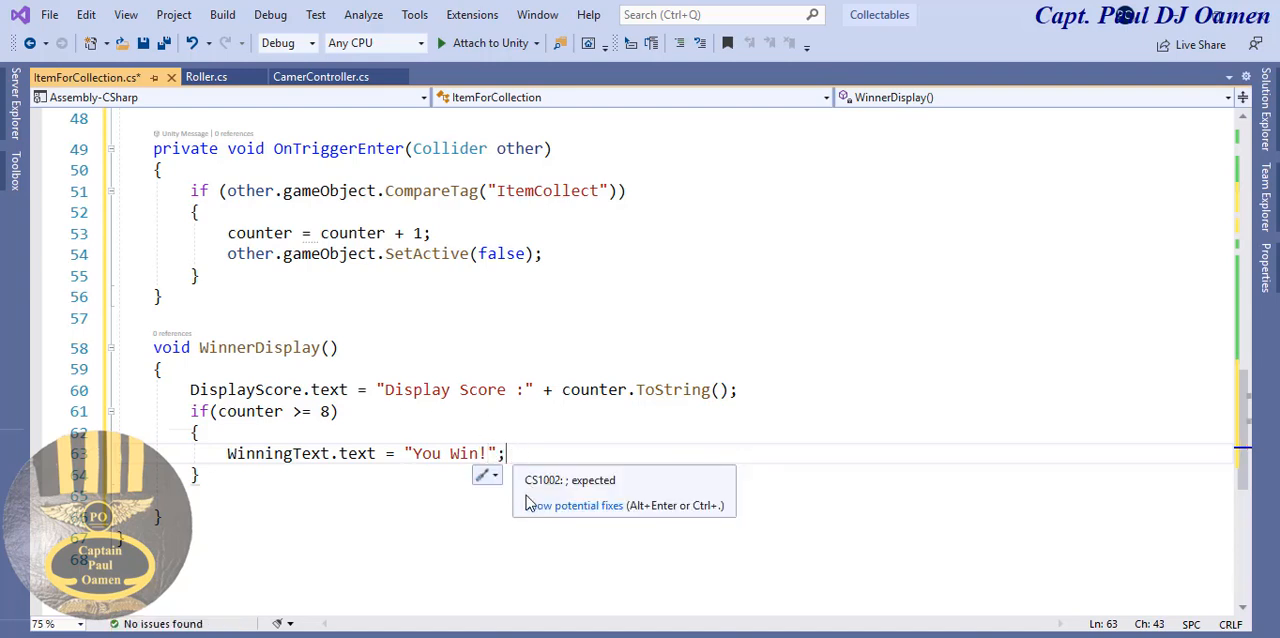
- Complete the statement inside the if block as WinningText.text = "You Win!";
{"action": "left_click", "coordinate": [425, 545]}
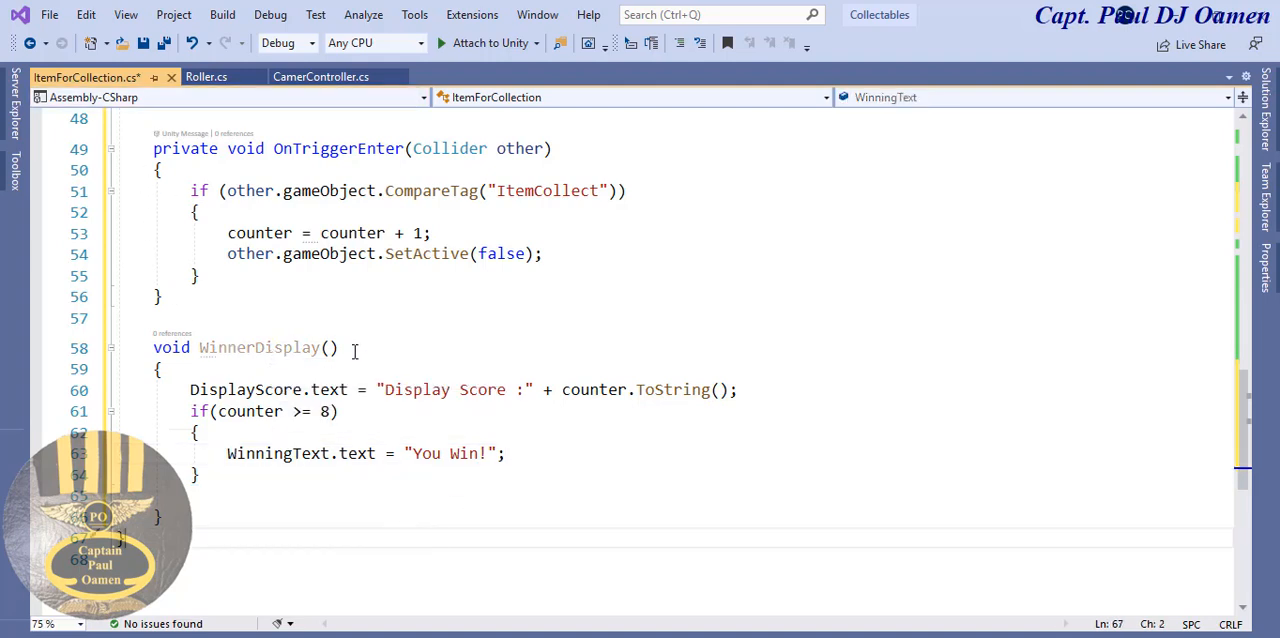
- Copy WinnerDisplay() and call it as WinnerDisplay(); below other.gameObject.SetActive(false); in OnTriggerEnter
{"action": "left_click_drag", "start_coordinate": [352, 350], "coordinate": [199, 354]}
{"action": "key", "text": "ctrl+c"}
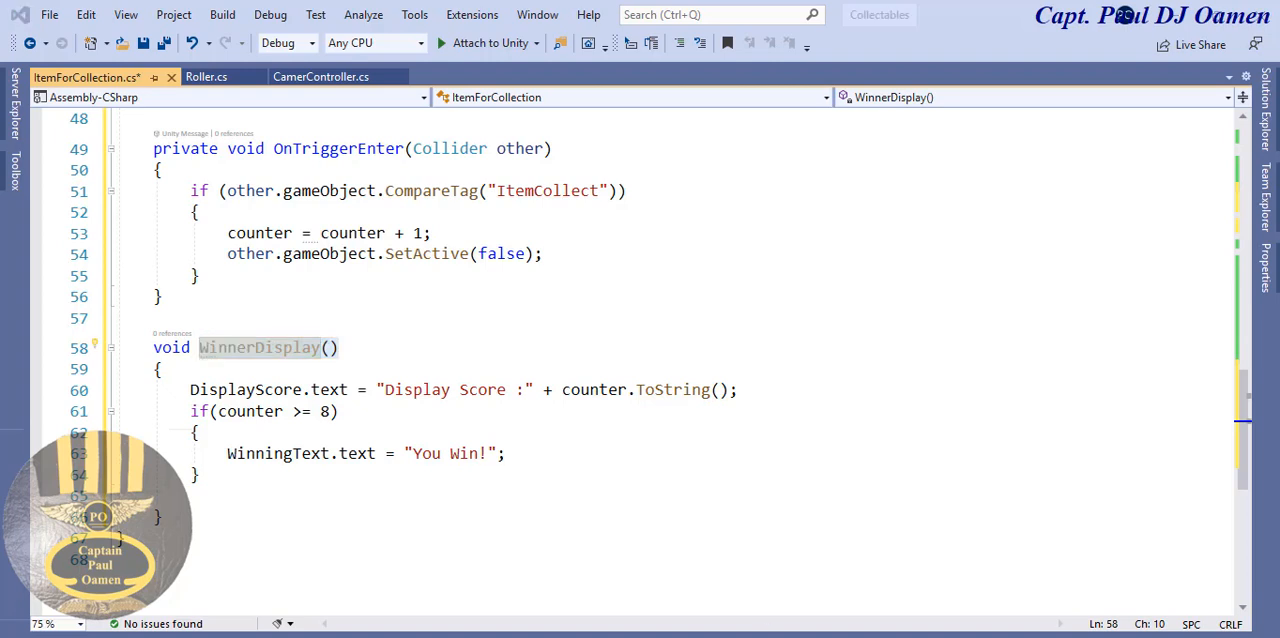
{"action": "left_click", "coordinate": [585, 253]}
{"action": "key", "text": "Return"}
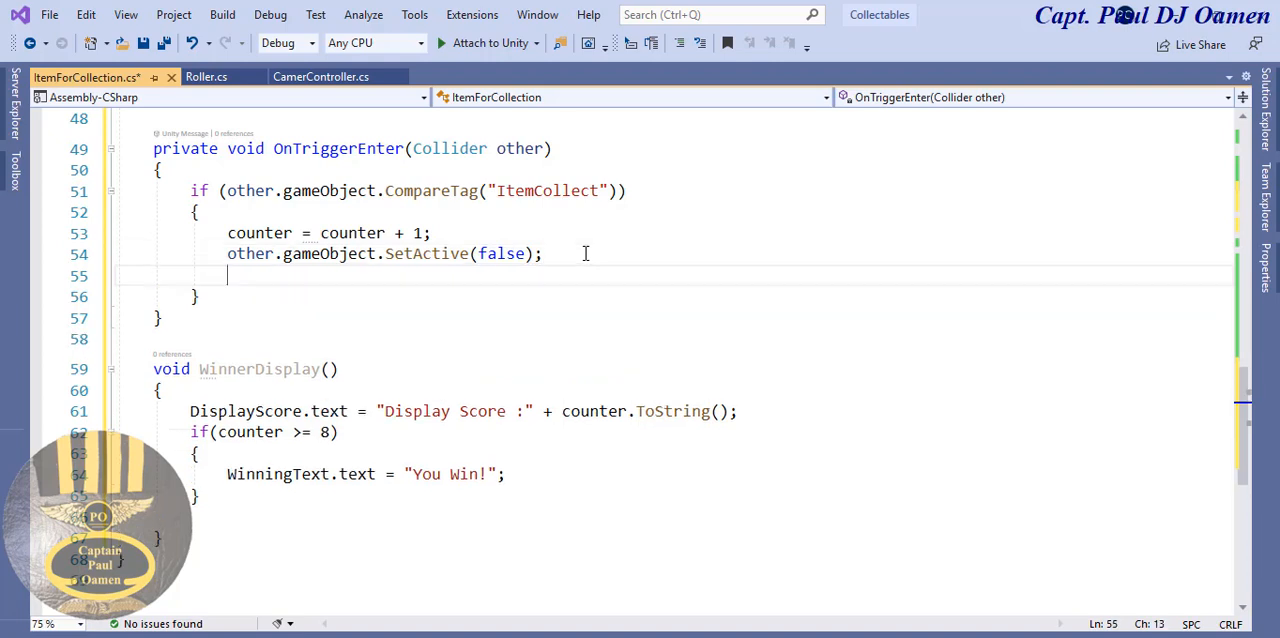
{"action": "key", "text": "ctrl+v"}
{"action": "type", "text": ";"}
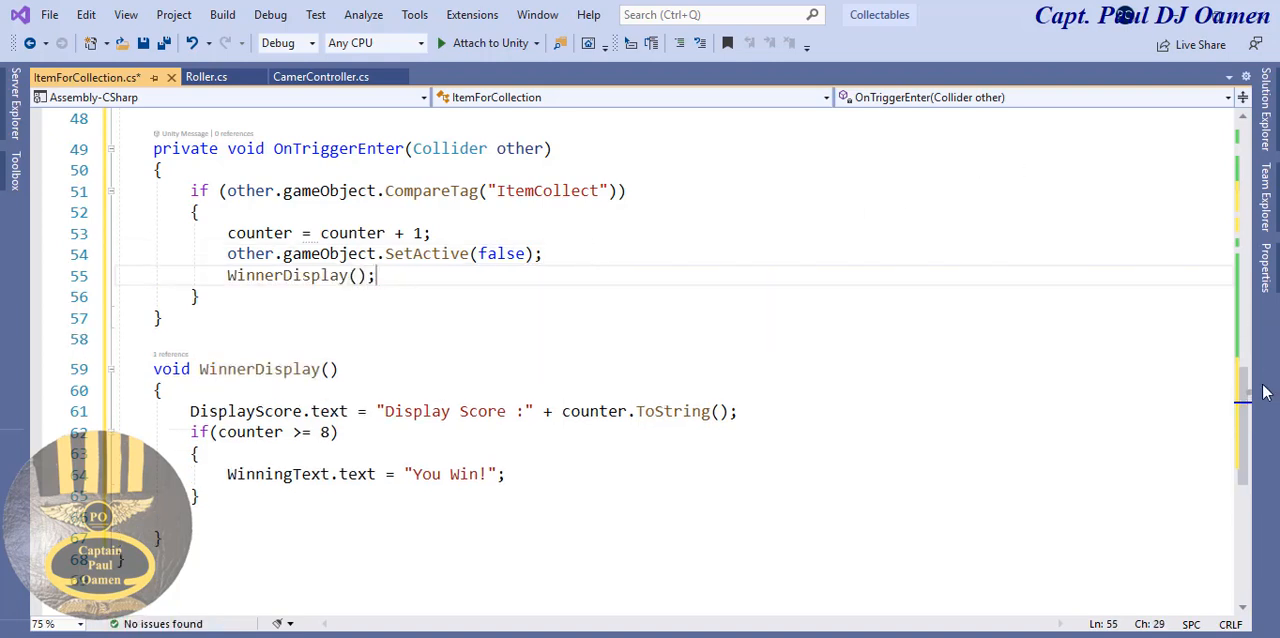
- Add a WinnerDisplay(); call in Start below the WinningText.text = ""; line
{"action": "left_click_drag", "start_coordinate": [1250, 425], "coordinate": [1255, 265]}
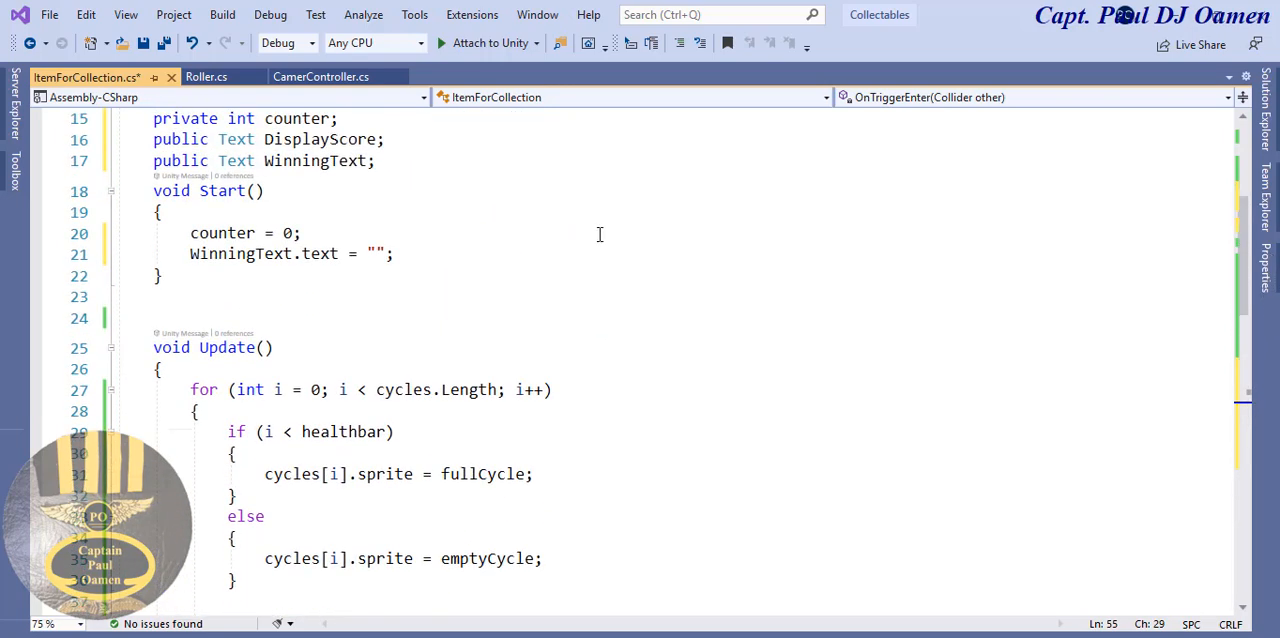
{"action": "left_click", "coordinate": [474, 255]}
{"action": "key", "text": "Return"}
{"action": "type", "text": "WinnerDisplay();"}
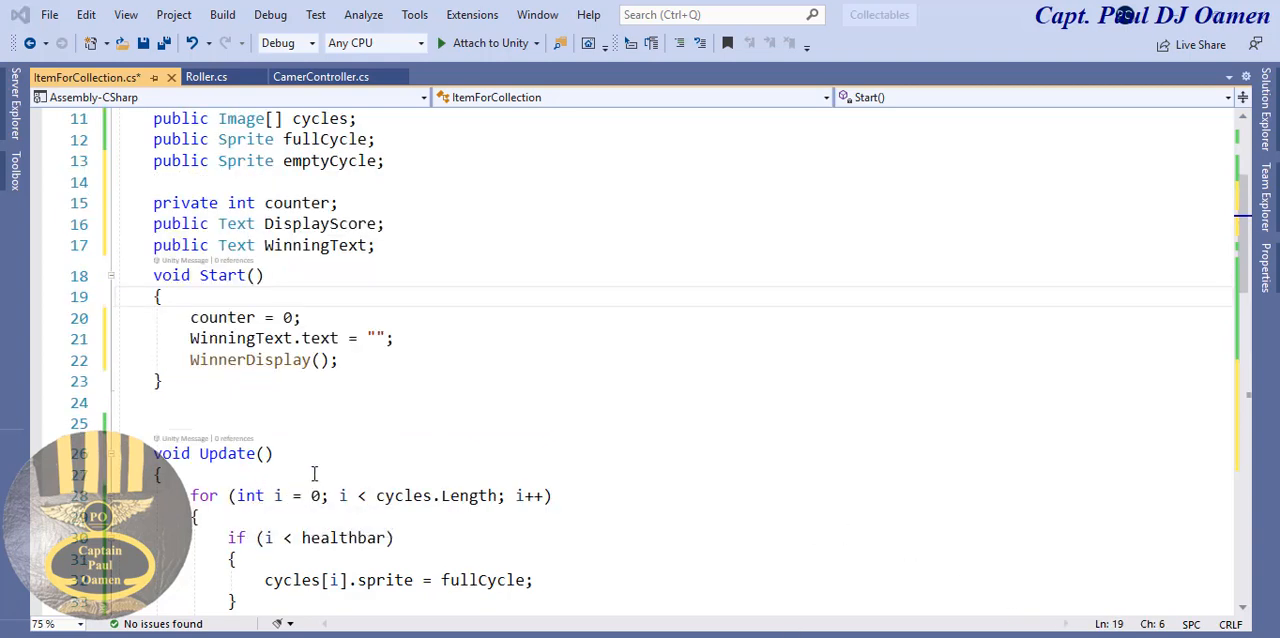
- Add healthbar = counter; at the beginning of Update, separated from the for loop by a blank line
{"action": "left_click", "coordinate": [314, 473]}
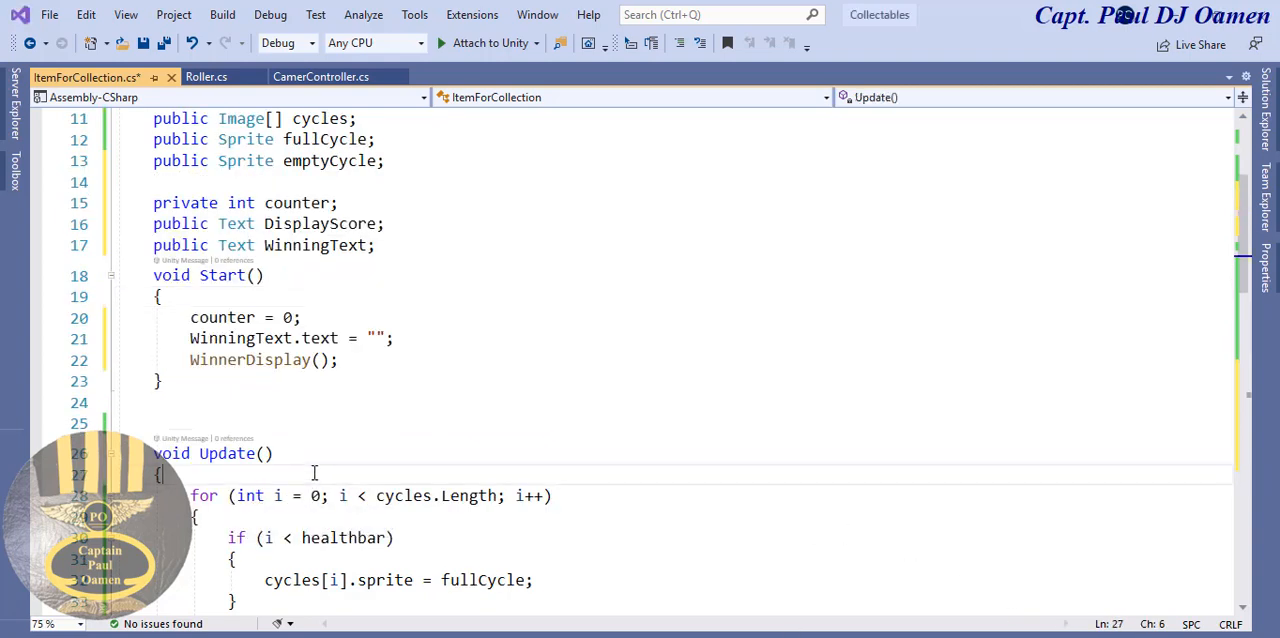
{"action": "key", "text": "Return"}
{"action": "key", "text": "Return"}
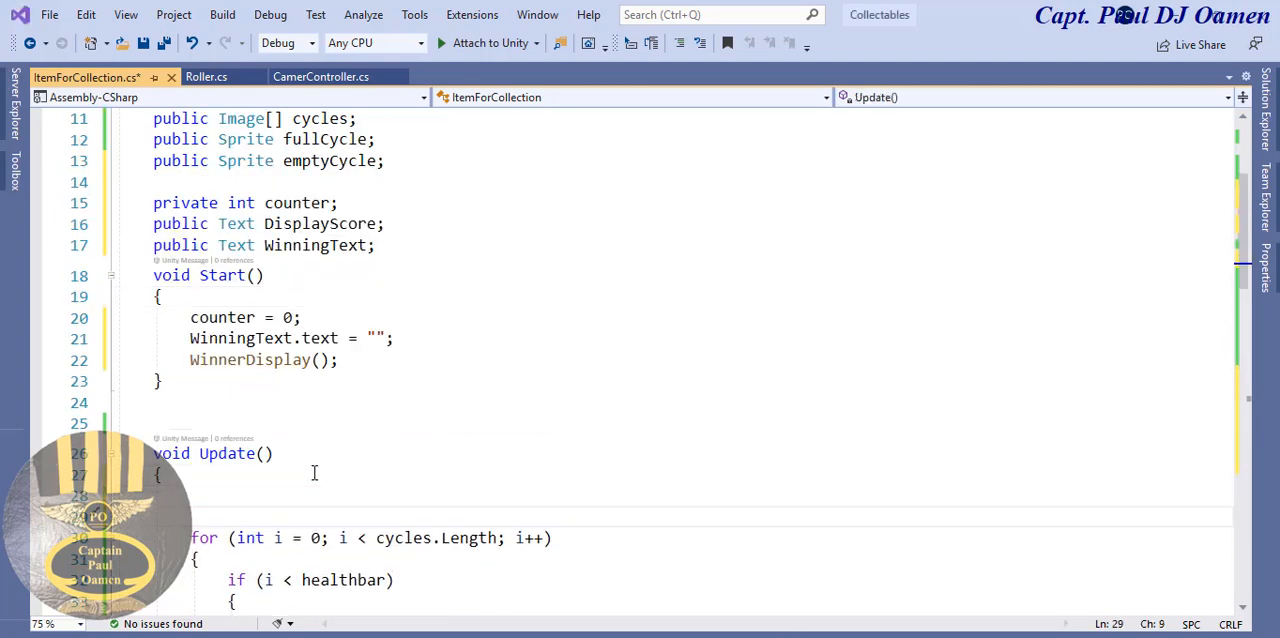
{"action": "type", "text": "healthbar ="}
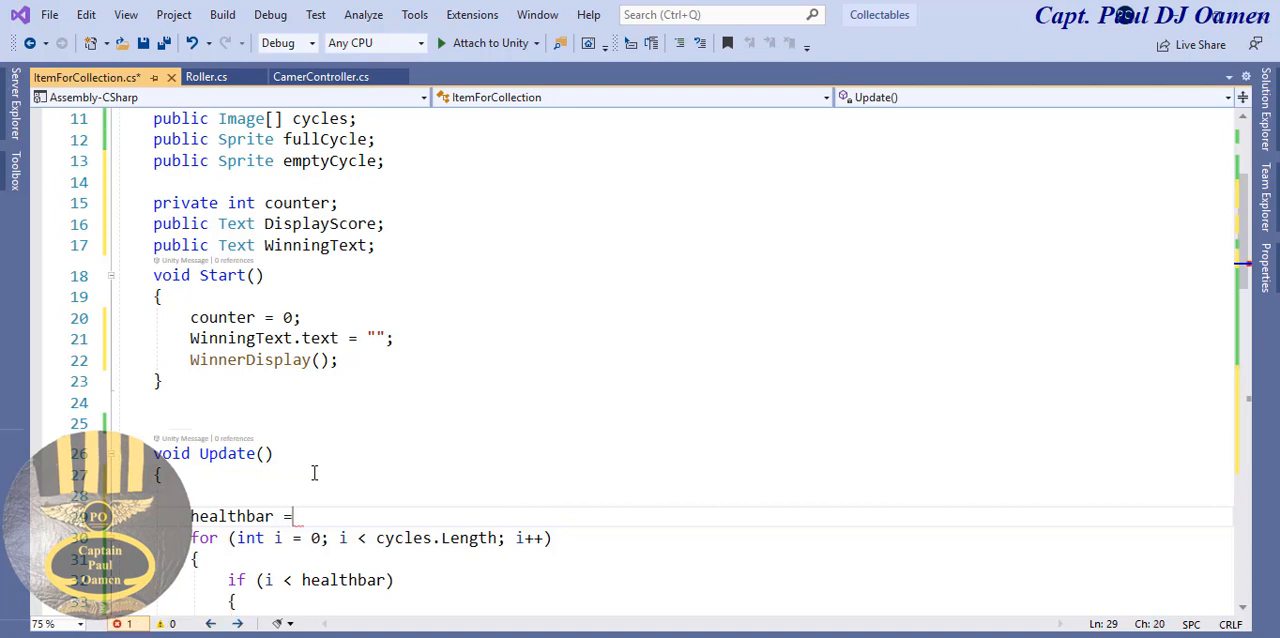
{"action": "type", "text": " count"}
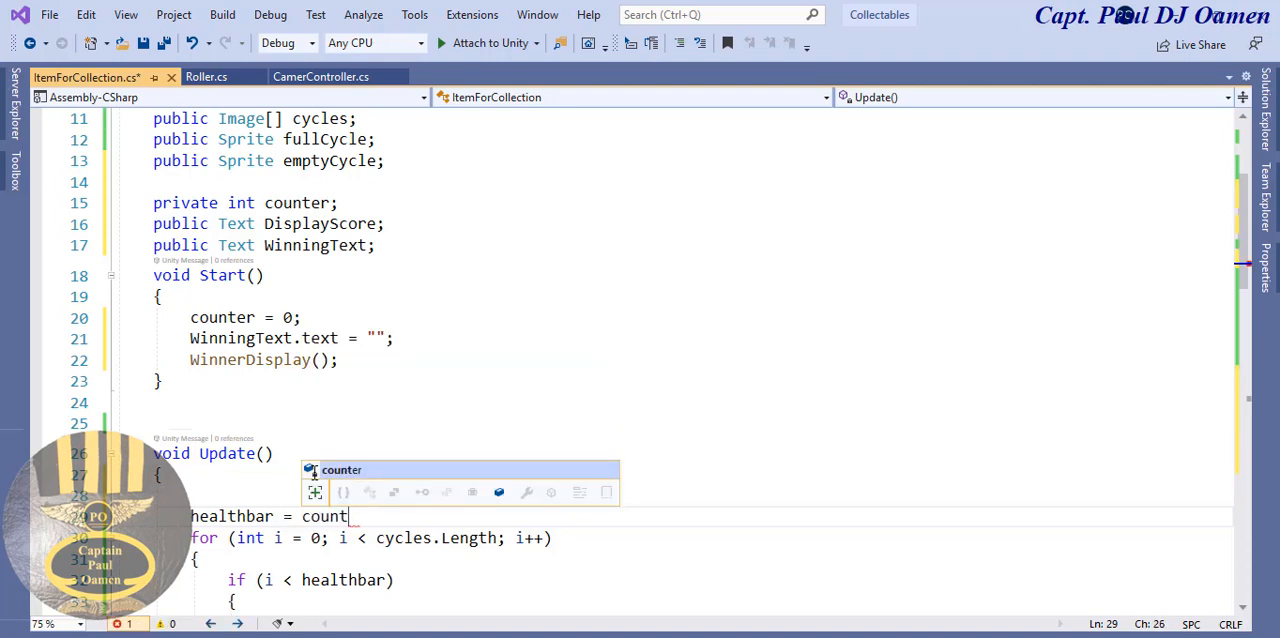
{"action": "type", "text": "er;"}
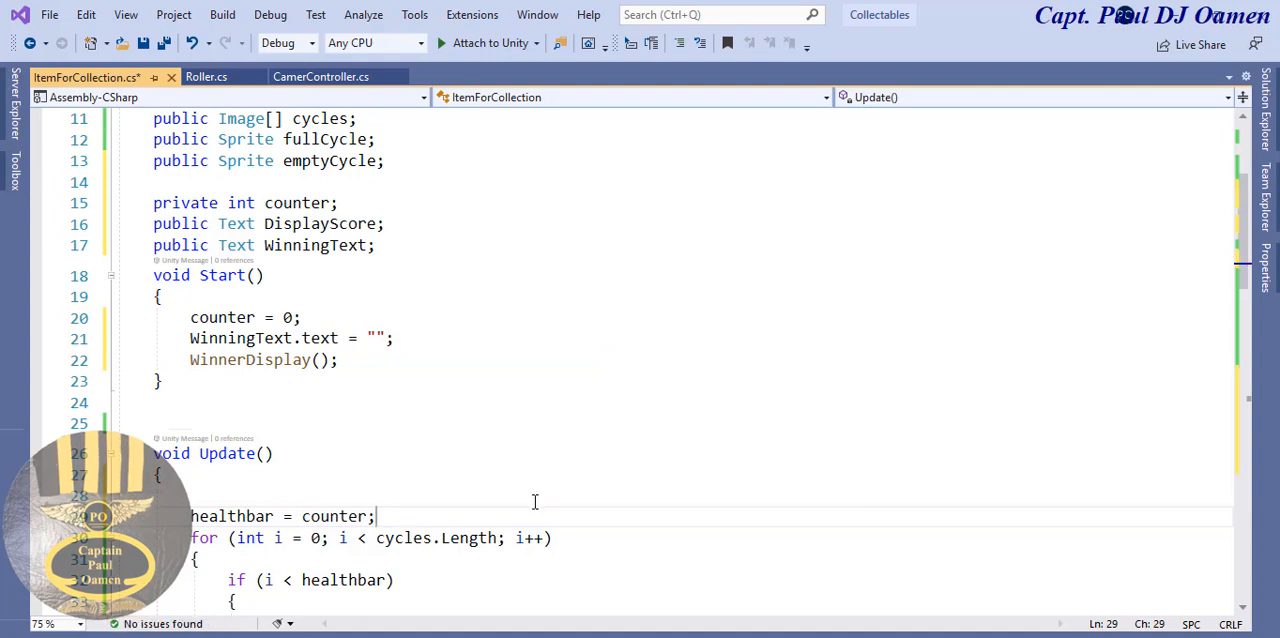
{"action": "key", "text": "Return"}
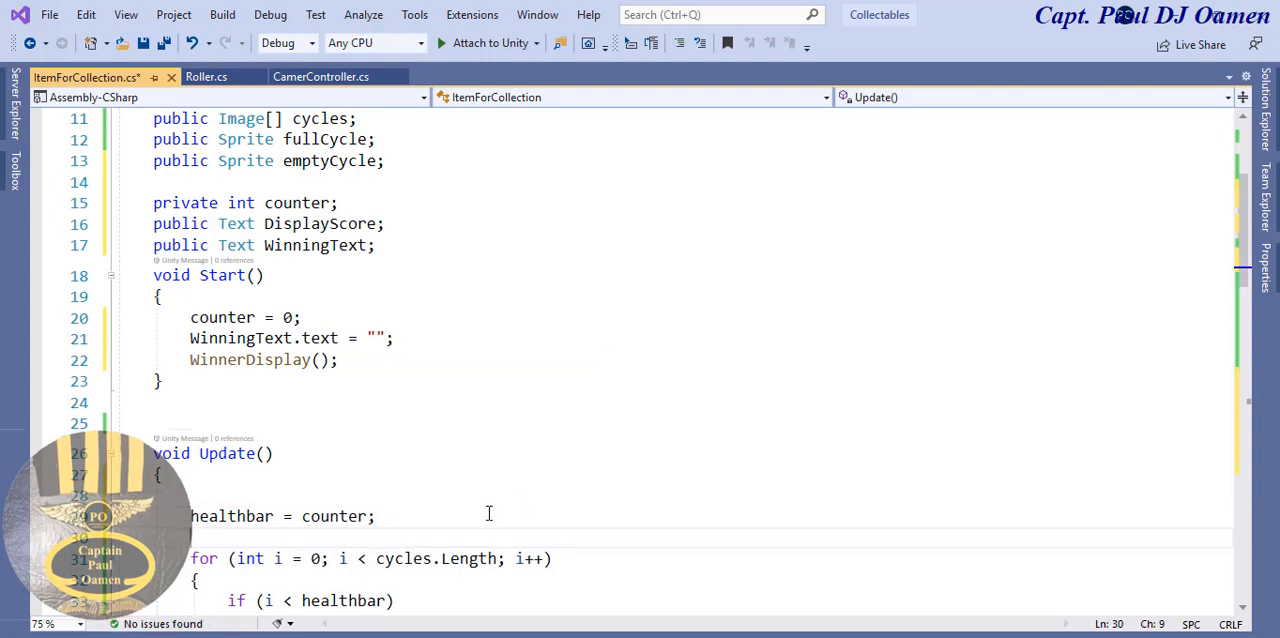
{"action": "left_click", "coordinate": [341, 516]}
{"action": "left_click", "coordinate": [256, 516]}
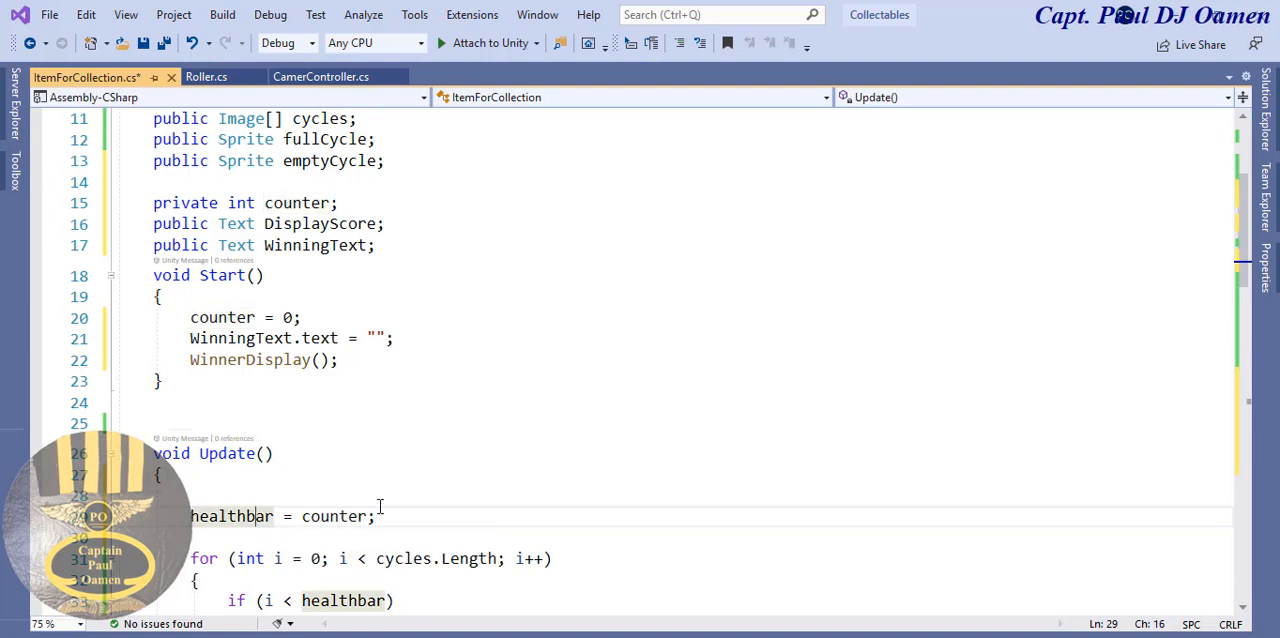
- Look over the Update loop and save the ItemForCollection script
{"action": "left_click_drag", "start_coordinate": [1246, 219], "coordinate": [1247, 282]}
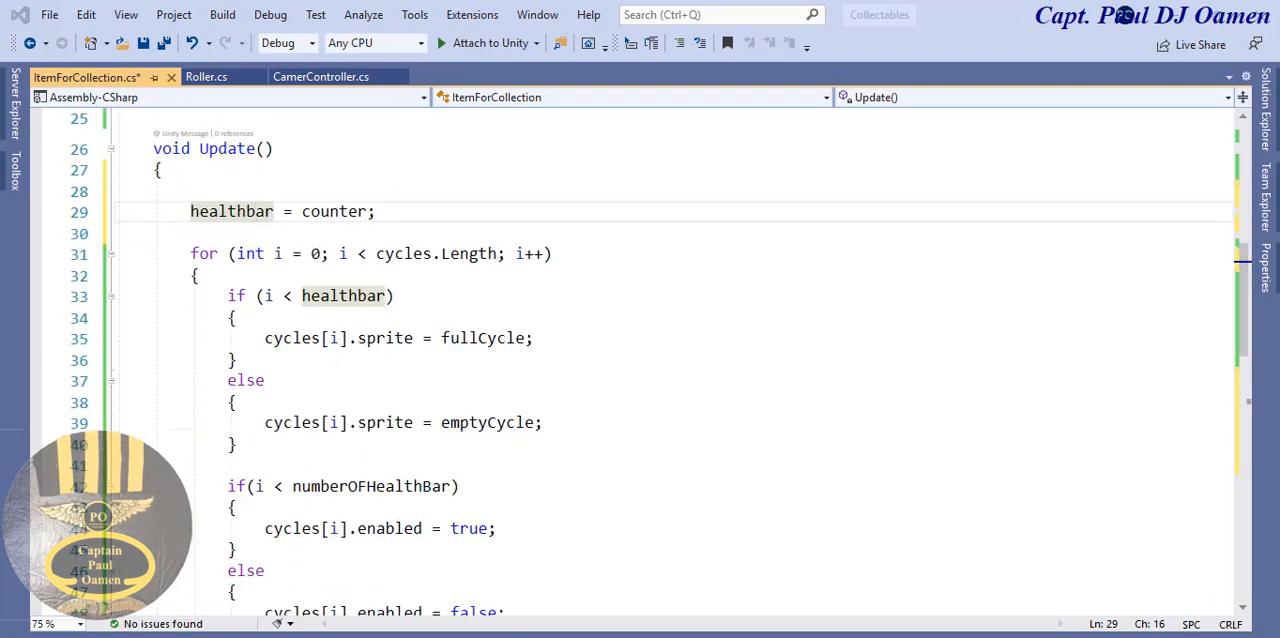
{"action": "mouse_move", "coordinate": [1245, 300]}
{"action": "left_mouse_down"}
{"action": "mouse_move", "coordinate": [1247, 318]}
{"action": "mouse_move", "coordinate": [1246, 306]}
{"action": "left_mouse_up"}
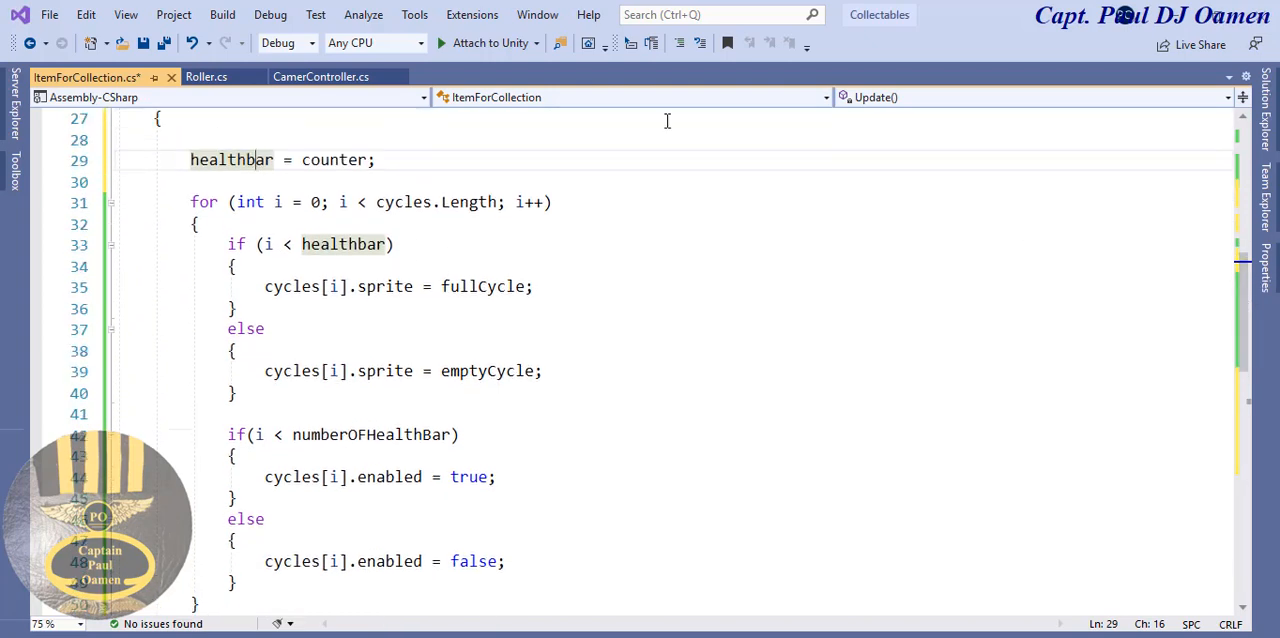
{"action": "left_click", "coordinate": [143, 43]}
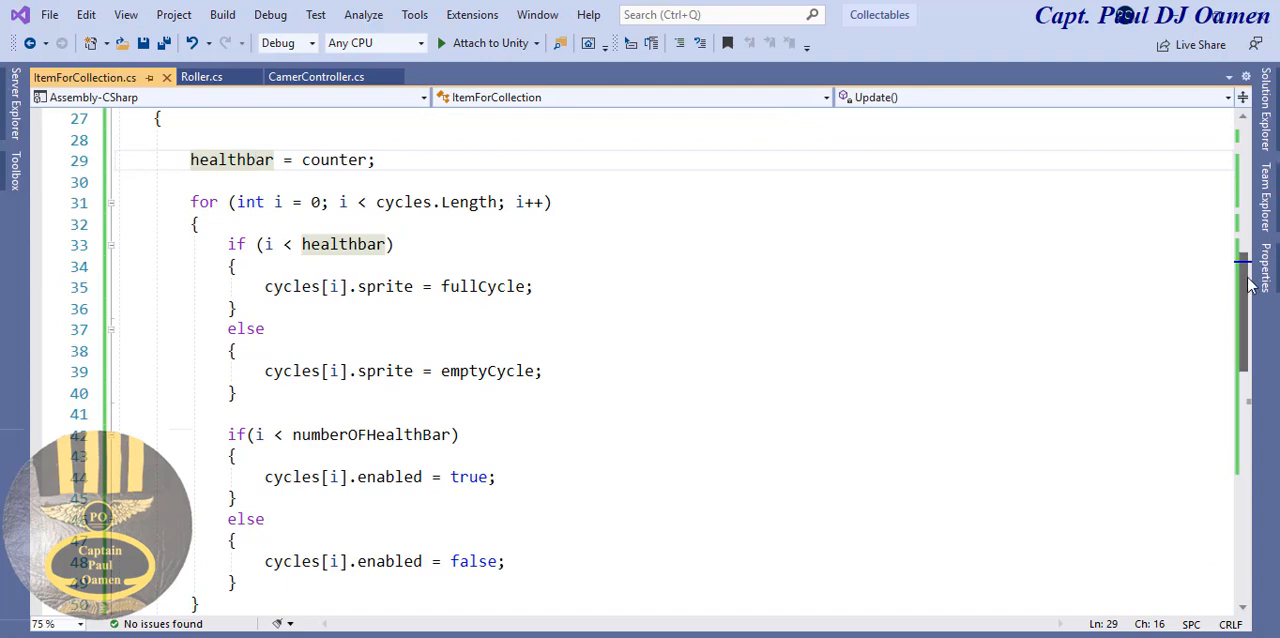
- Review the ItemForCollection script, from the variable declarations and the healthbar assignment in Update to OnTriggerEnter and WinnerDisplay
{"action": "left_click_drag", "start_coordinate": [1246, 282], "coordinate": [1240, 162]}
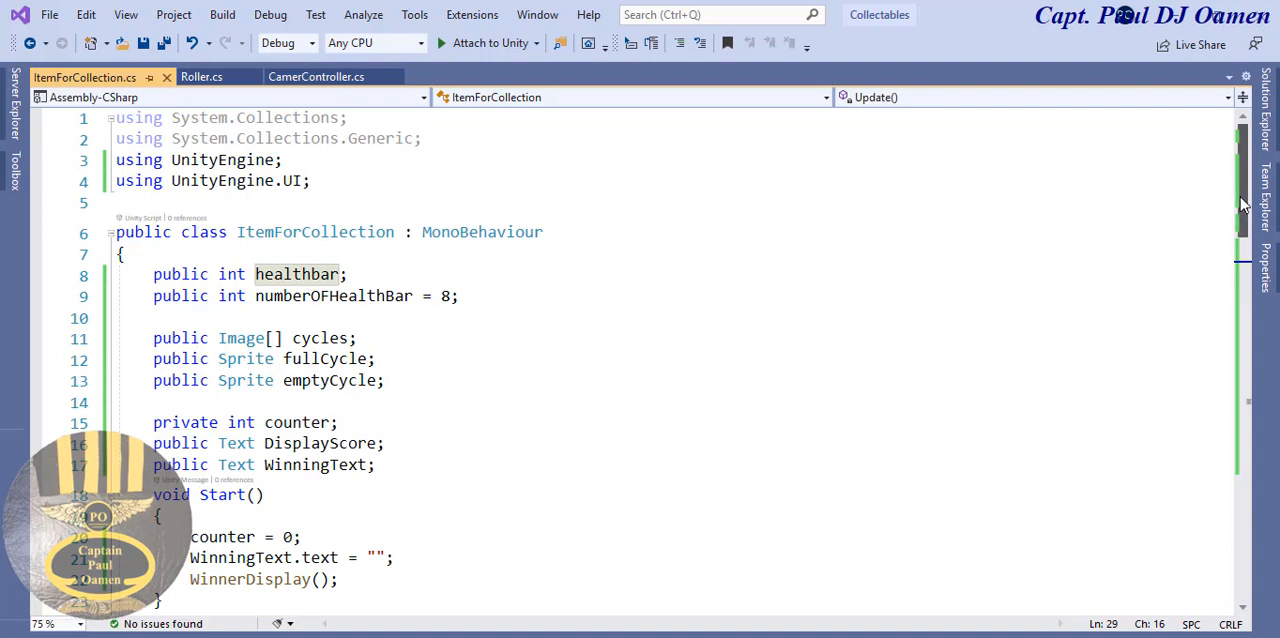
{"action": "left_click_drag", "start_coordinate": [1243, 203], "coordinate": [1245, 264]}
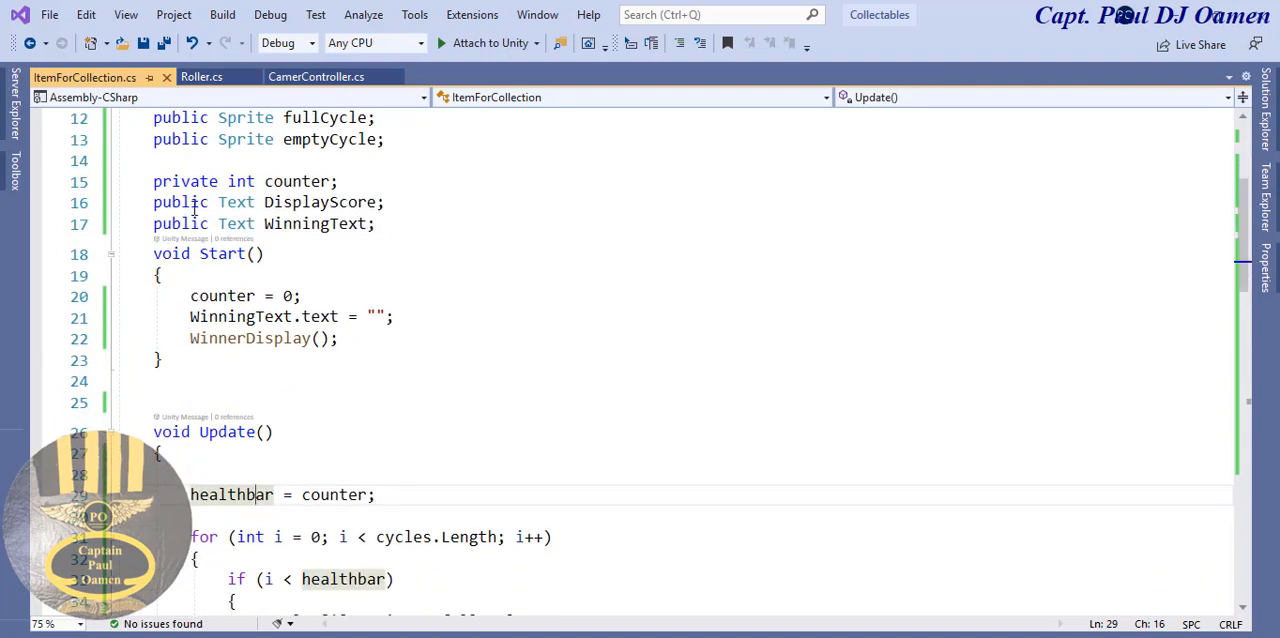
{"action": "left_click", "coordinate": [284, 200]}
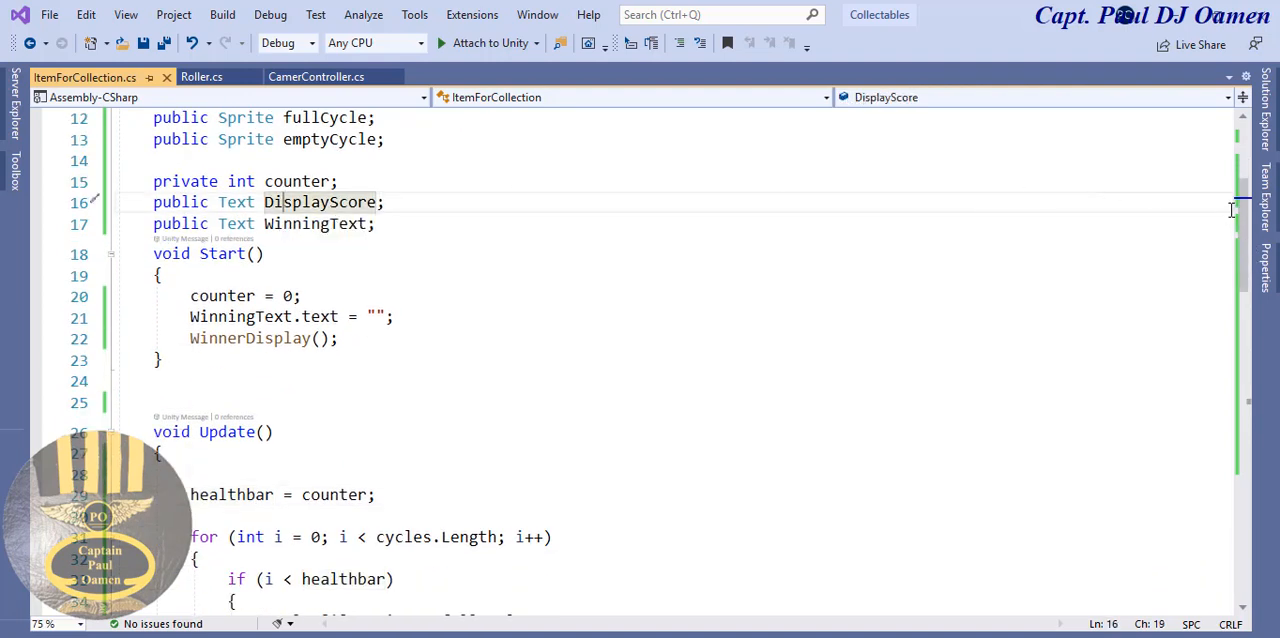
{"action": "left_click_drag", "start_coordinate": [1250, 217], "coordinate": [1250, 284]}
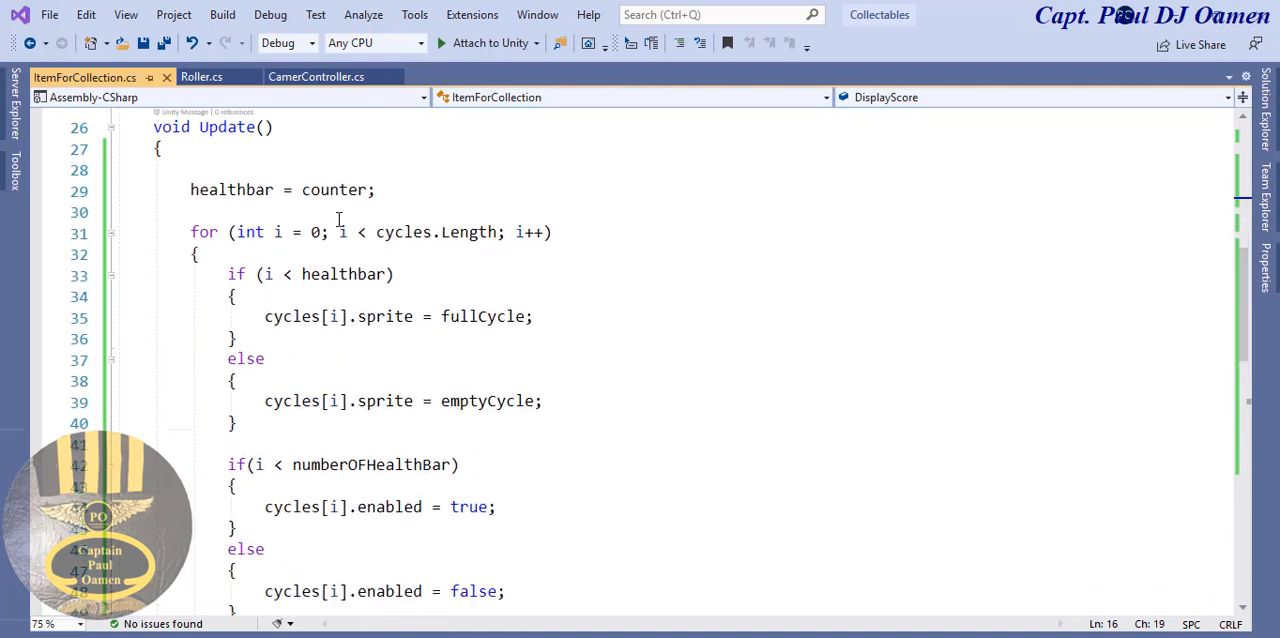
{"action": "left_click", "coordinate": [370, 190]}
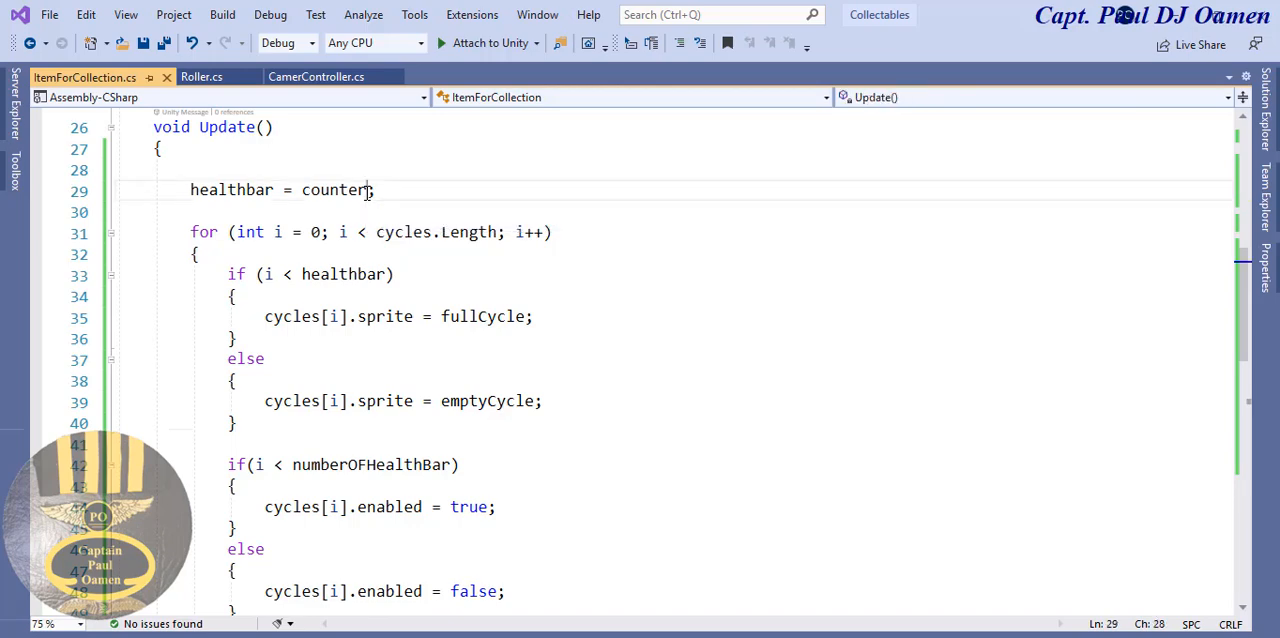
{"action": "left_click", "coordinate": [227, 190]}
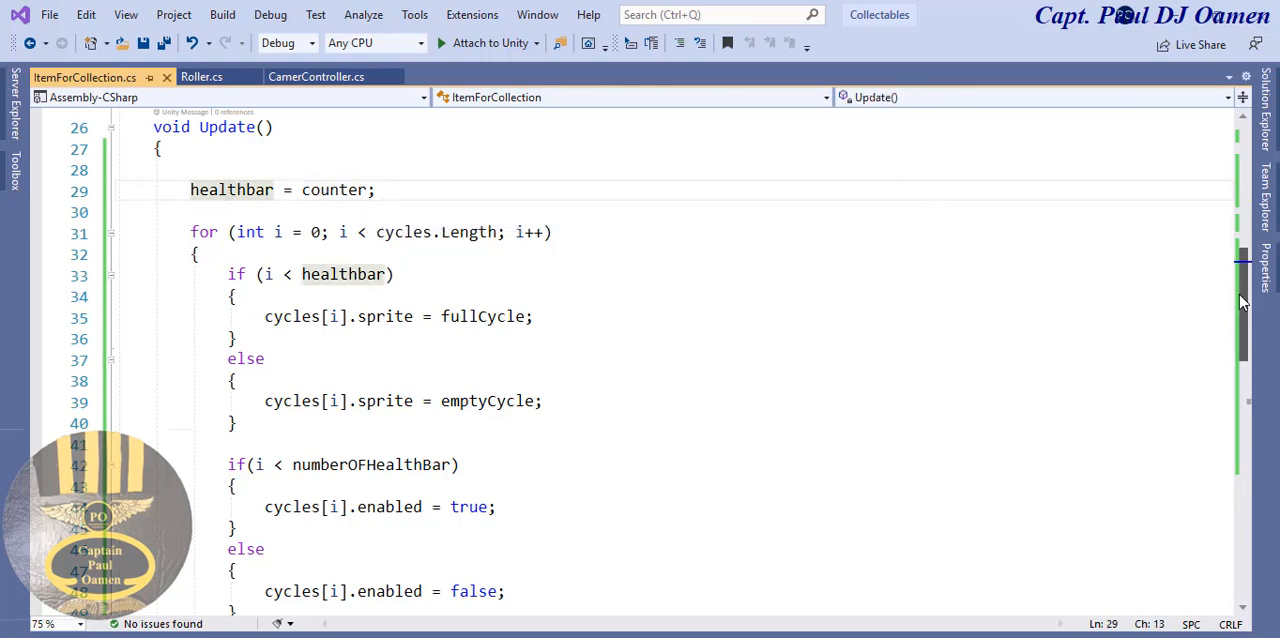
{"action": "left_click_drag", "start_coordinate": [1243, 298], "coordinate": [1249, 421]}
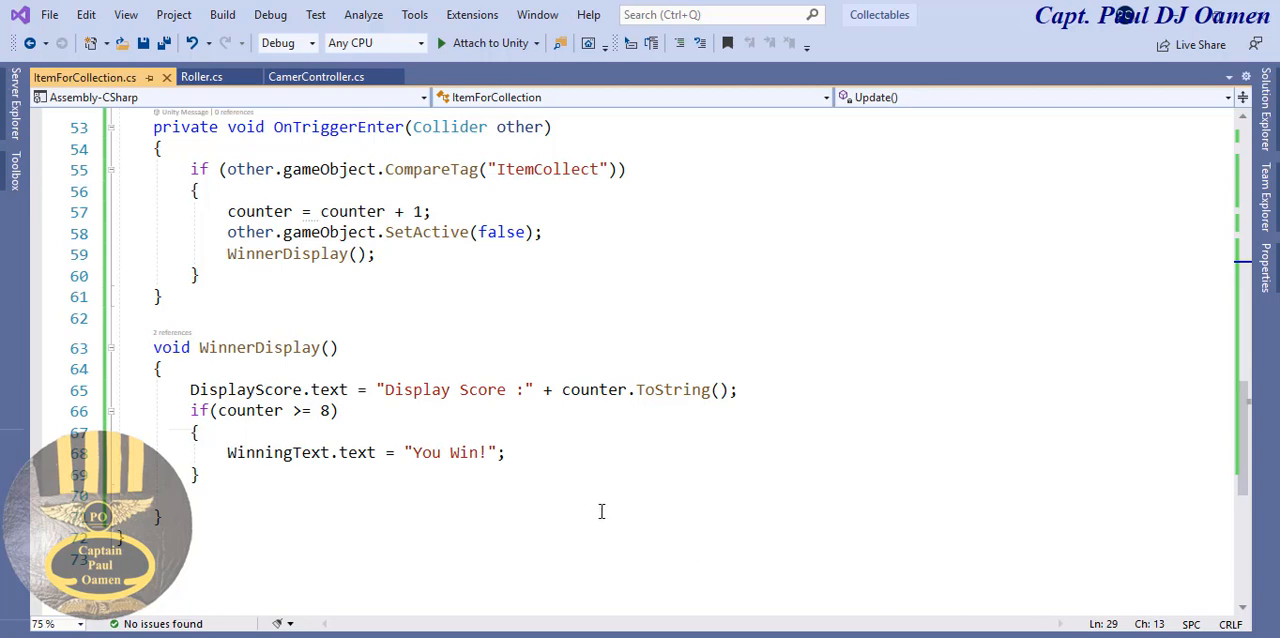
- Switch to Unity and assign CountingText to Display Score and Displaywinner to Winning Text in the Player's Item For Collection script
{"action": "left_click", "coordinate": [680, 598]}
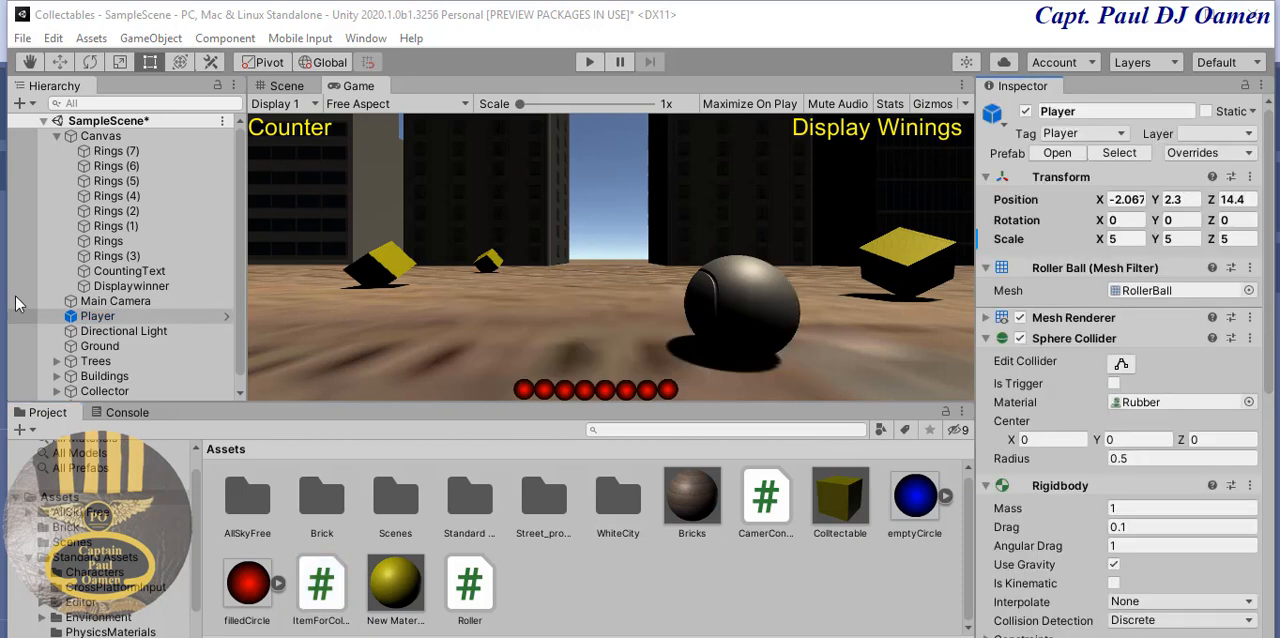
{"action": "left_click", "coordinate": [113, 320]}
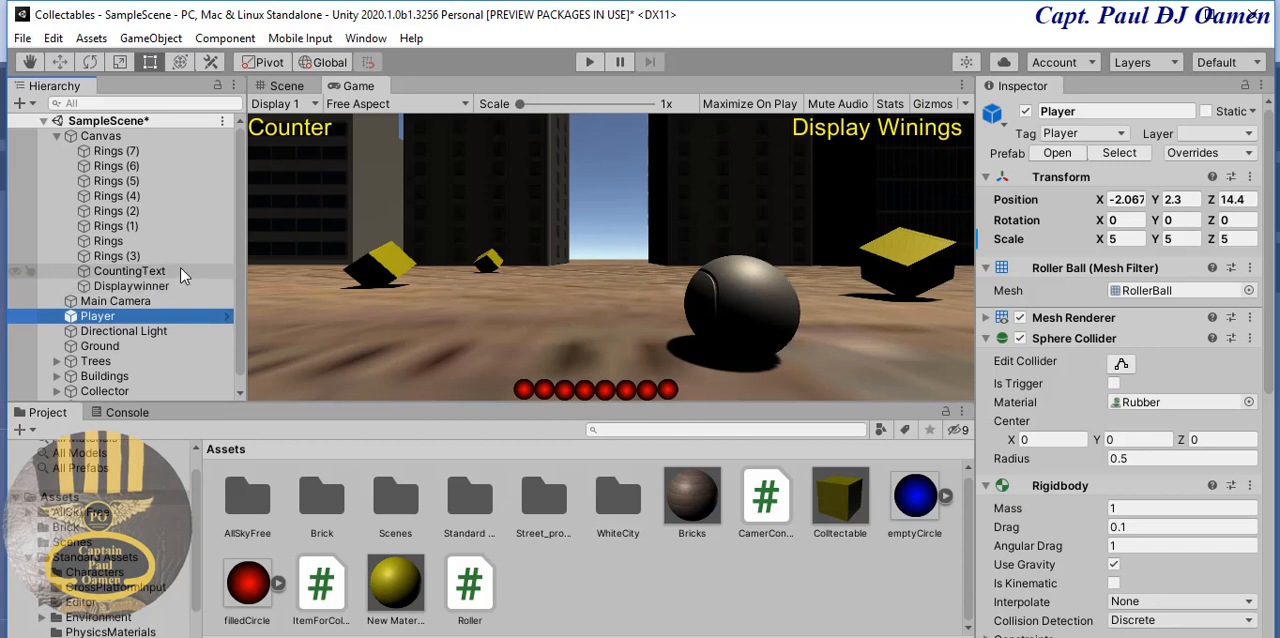
{"action": "left_click", "coordinate": [1268, 322]}
{"action": "left_click_drag", "start_coordinate": [1267, 316], "coordinate": [1246, 575]}
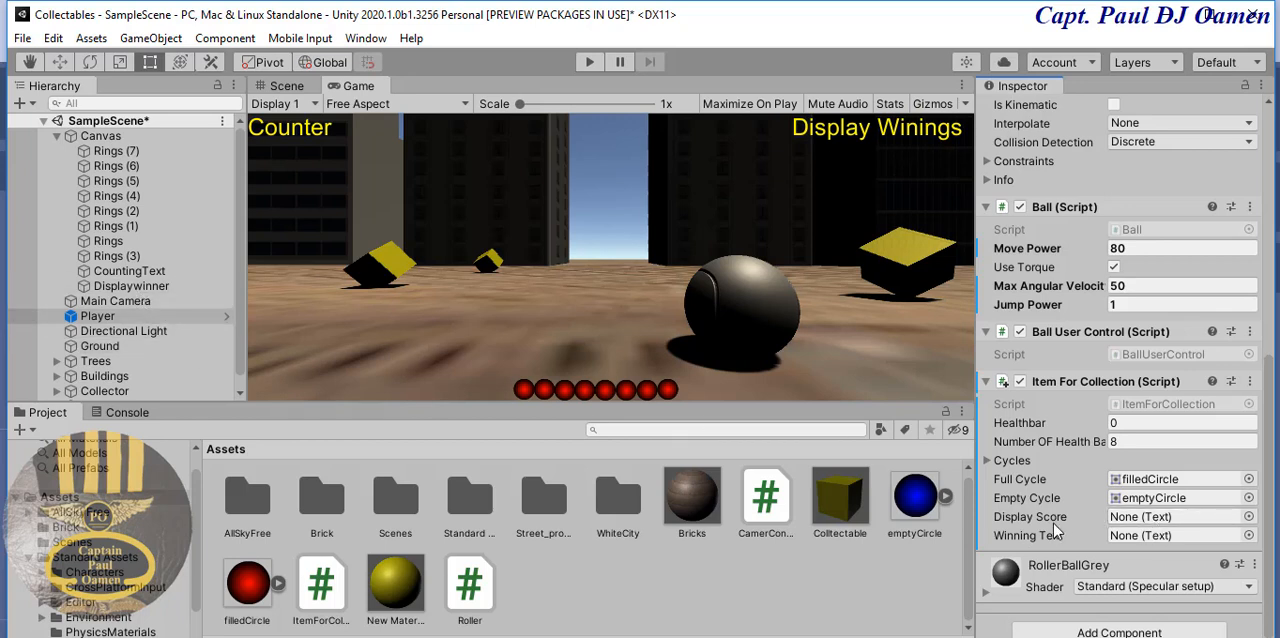
{"action": "left_click_drag", "start_coordinate": [147, 279], "coordinate": [1140, 518]}
{"action": "left_click_drag", "start_coordinate": [147, 289], "coordinate": [1176, 543]}
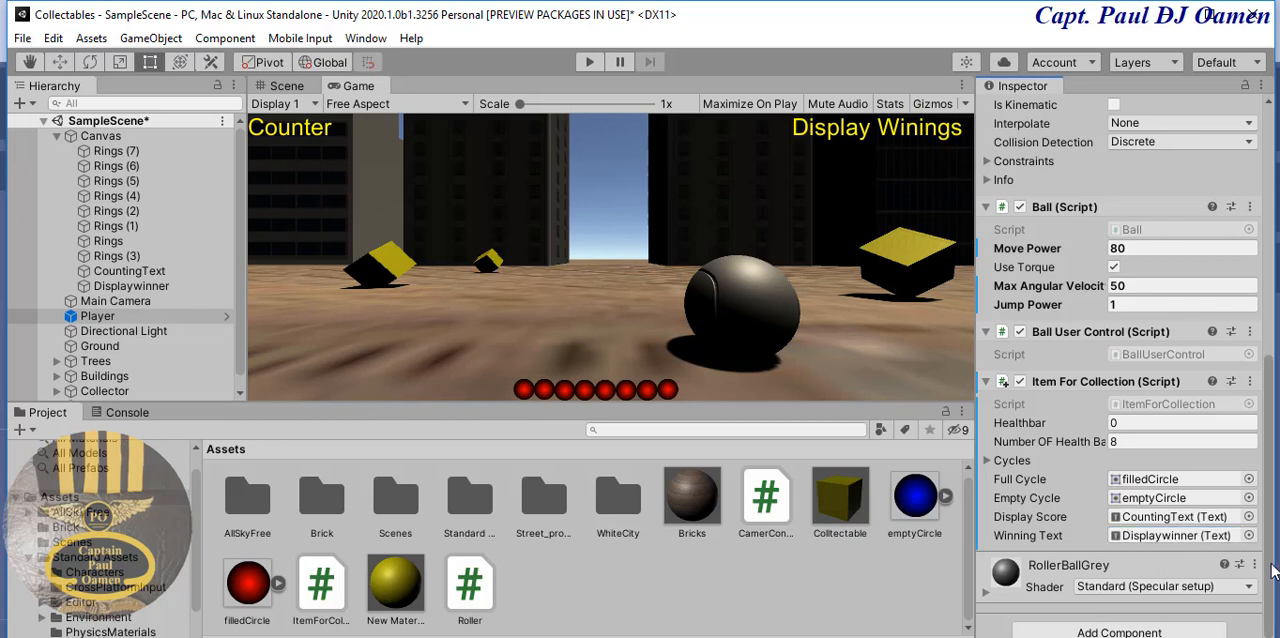
{"action": "scroll", "coordinate": [1268, 541], "scroll_direction": "up", "scroll_amount": 3}
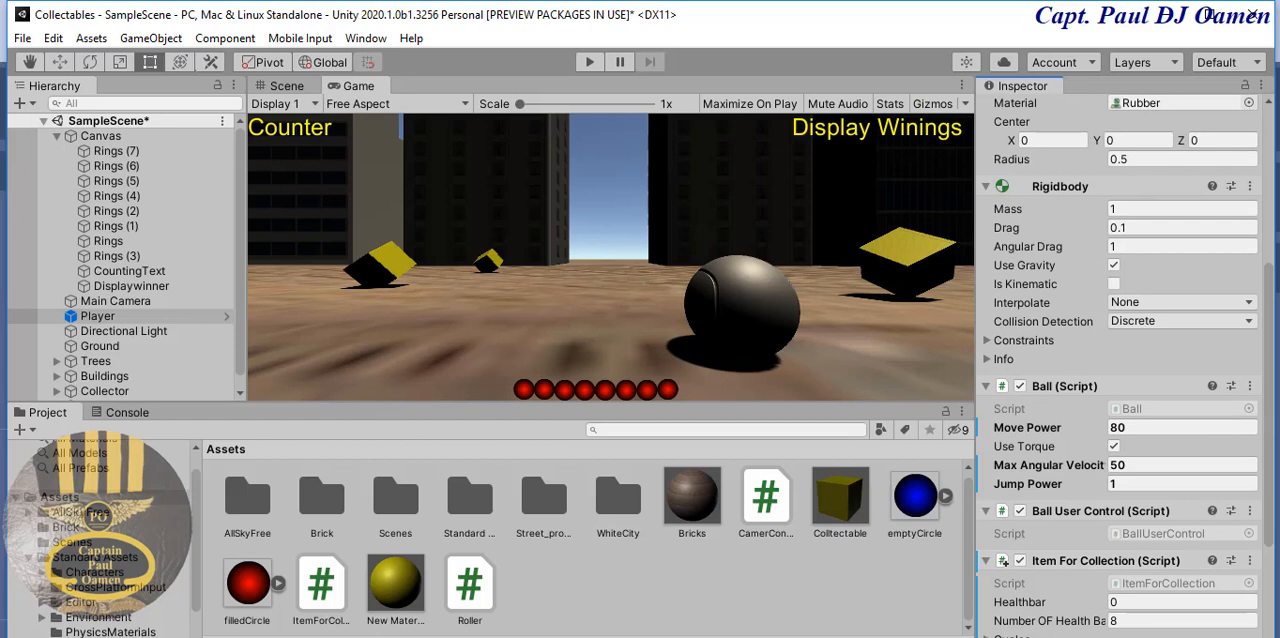
- Show the scene in 3D and place a Colltectable prefab beside the existing yellow cubes, raised to a Y position of 4.3
{"action": "scroll", "coordinate": [1123, 366], "scroll_direction": "down", "scroll_amount": 1}
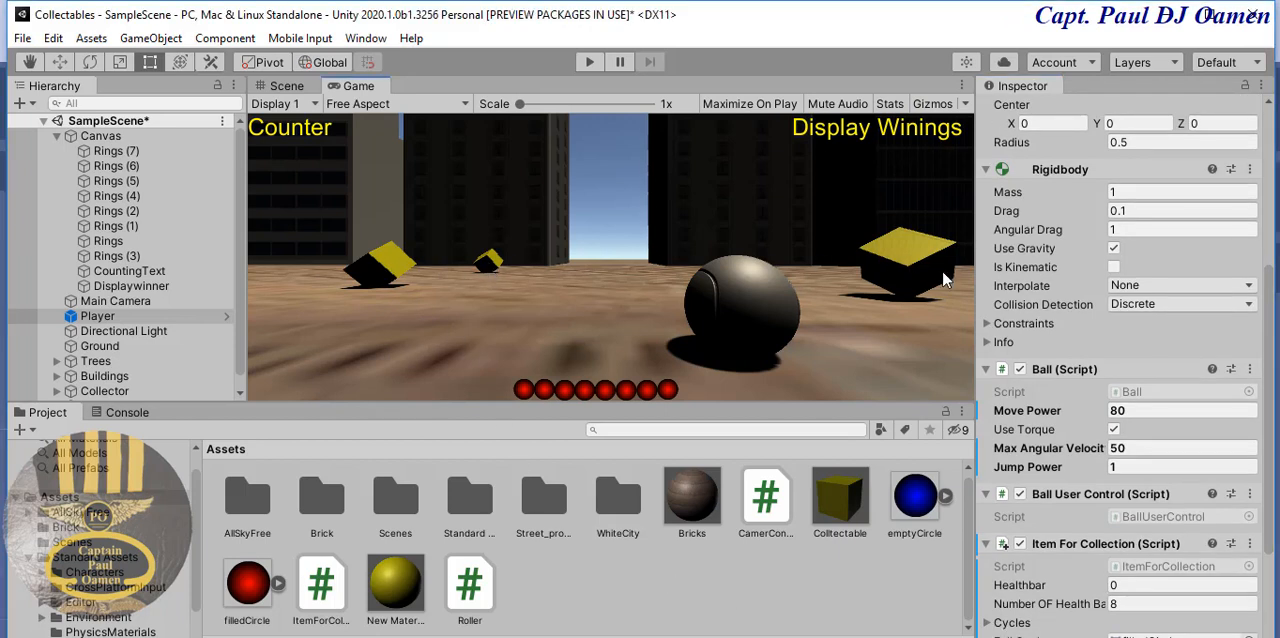
{"action": "left_click", "coordinate": [840, 505]}
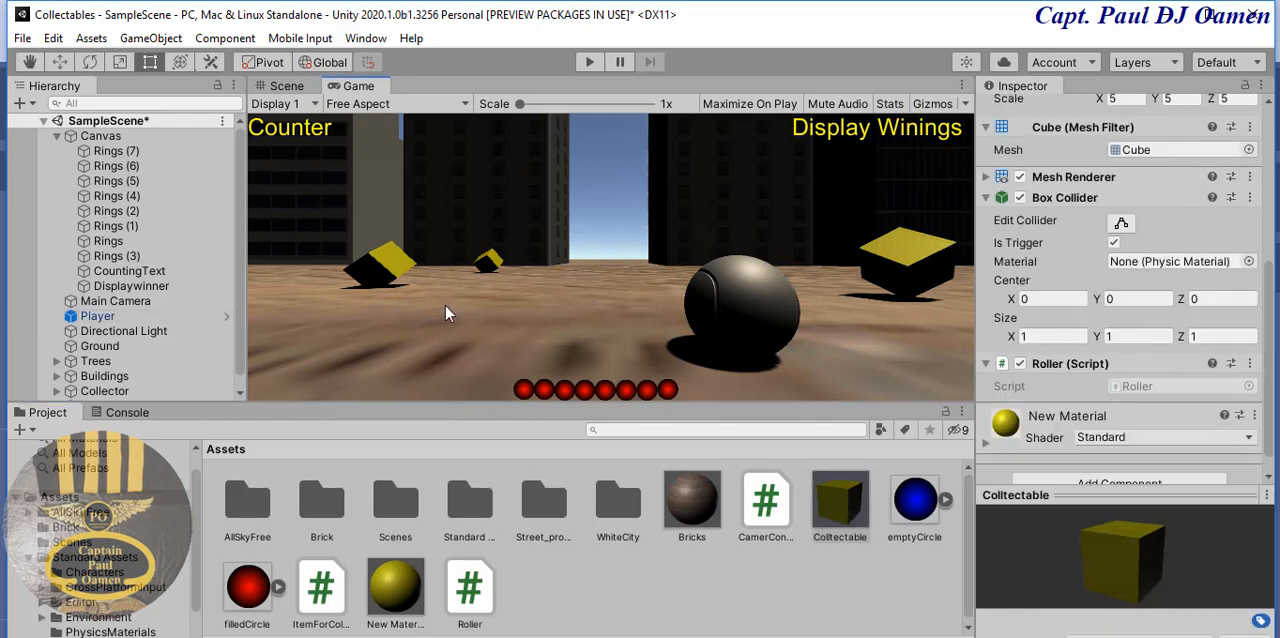
{"action": "left_click", "coordinate": [287, 86]}
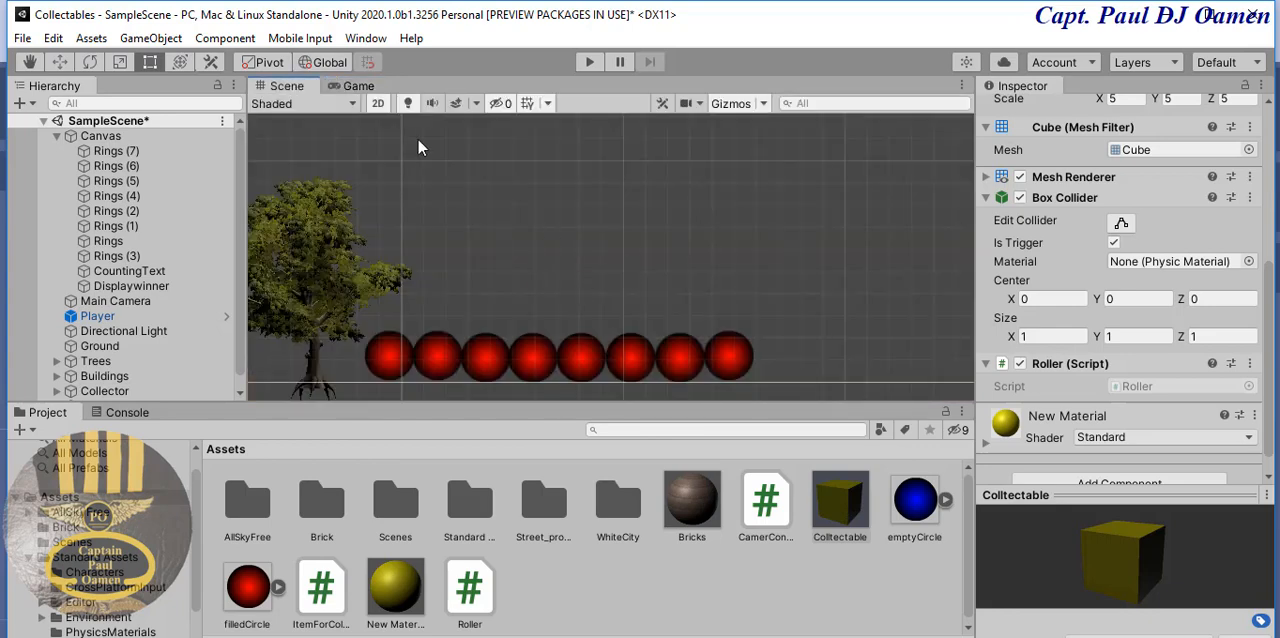
{"action": "left_click", "coordinate": [379, 104]}
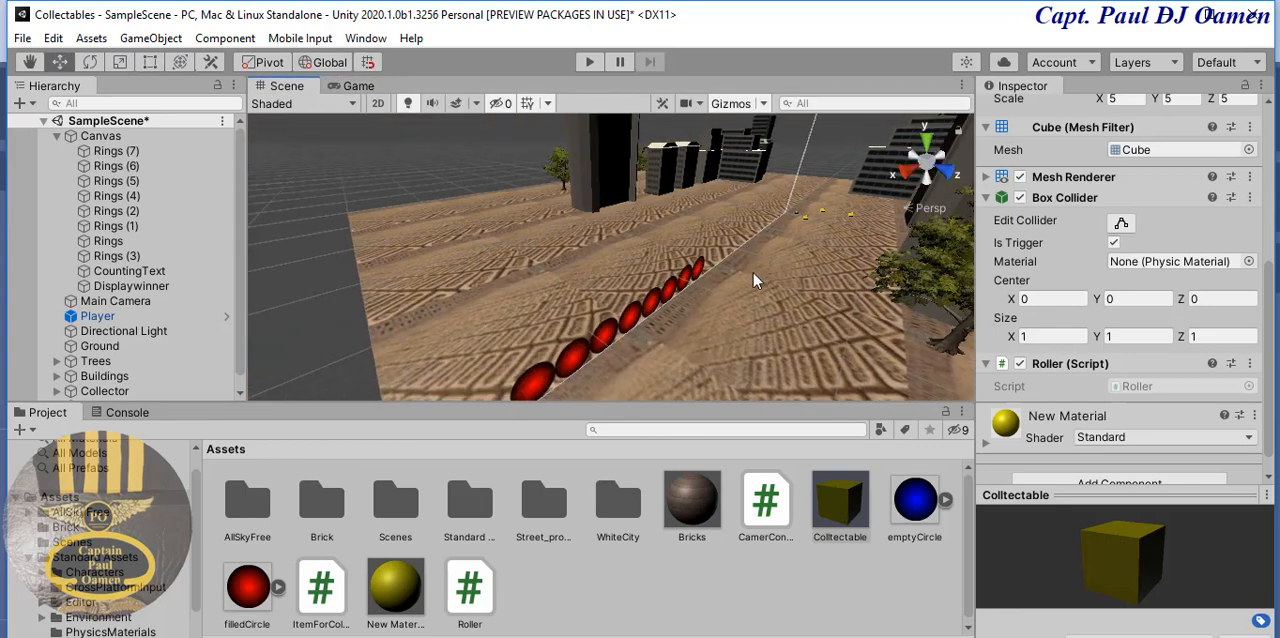
{"action": "scroll", "coordinate": [801, 271], "scroll_direction": "up", "scroll_amount": 1}
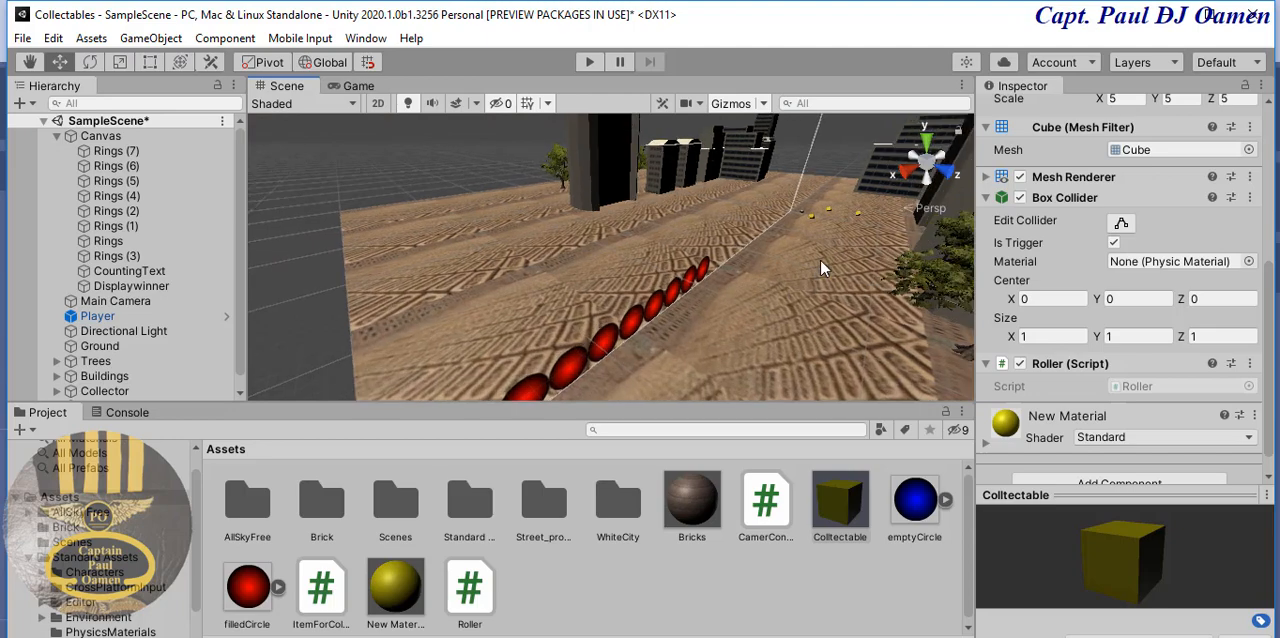
{"action": "scroll", "coordinate": [820, 266], "scroll_direction": "up", "scroll_amount": 3}
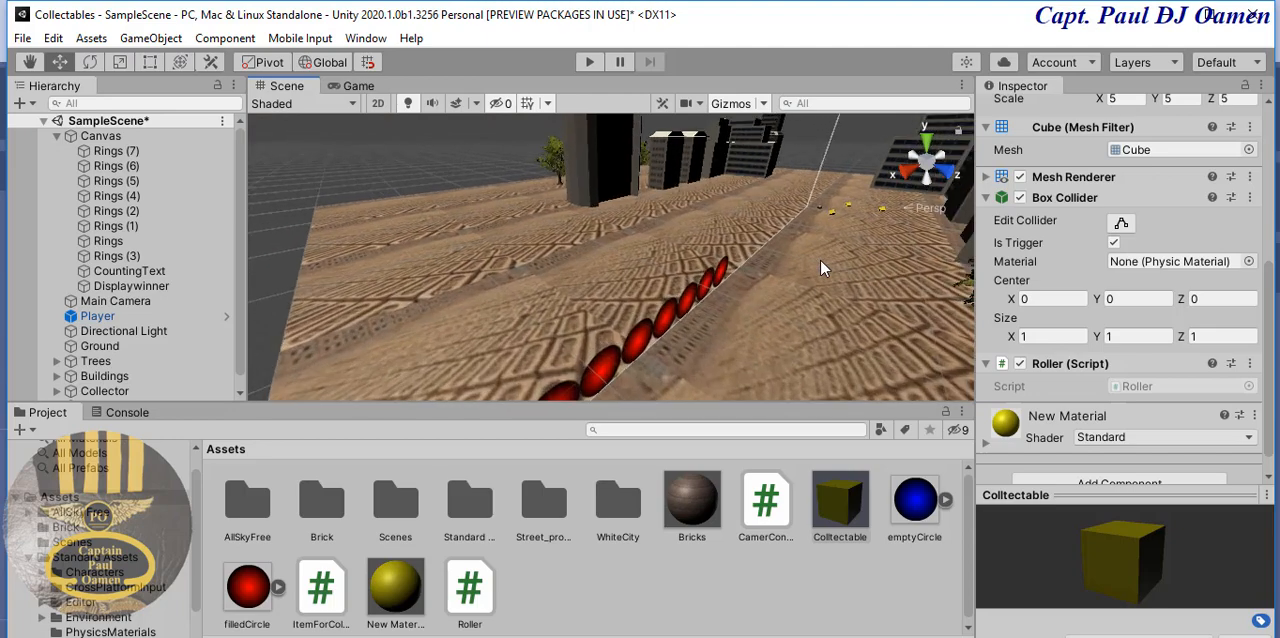
{"action": "middle_click_drag", "start_coordinate": [838, 244], "coordinate": [716, 300]}
{"action": "scroll", "coordinate": [716, 300], "scroll_direction": "up", "scroll_amount": 1}
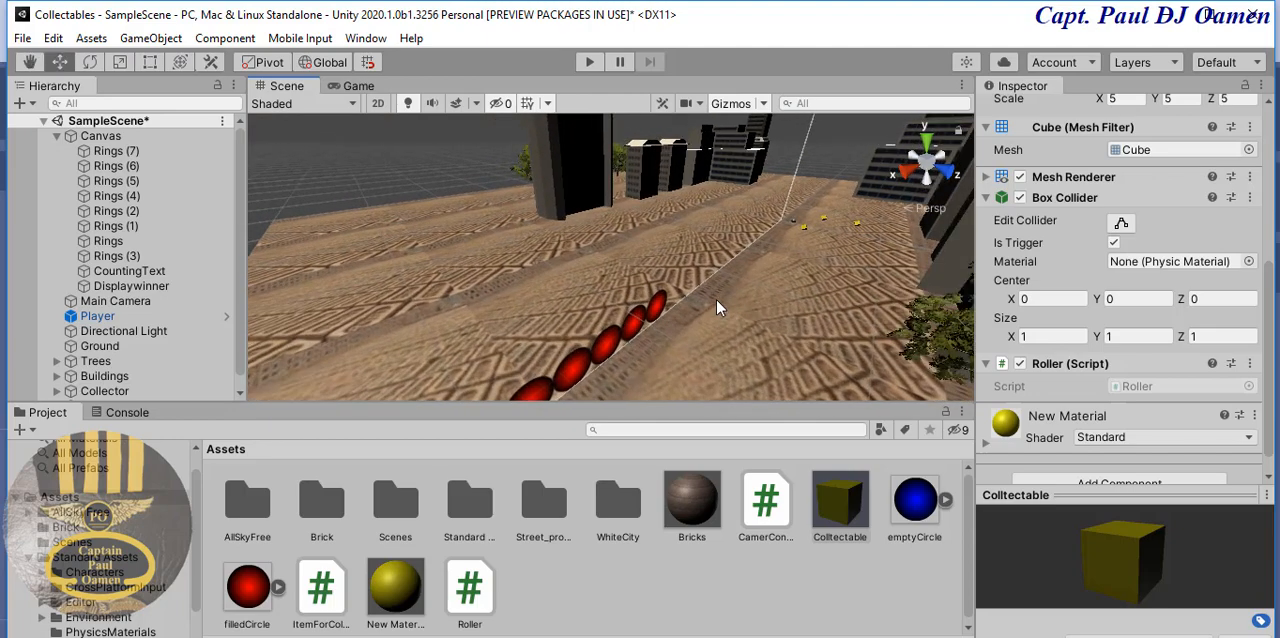
{"action": "scroll", "coordinate": [716, 299], "scroll_direction": "up", "scroll_amount": 3}
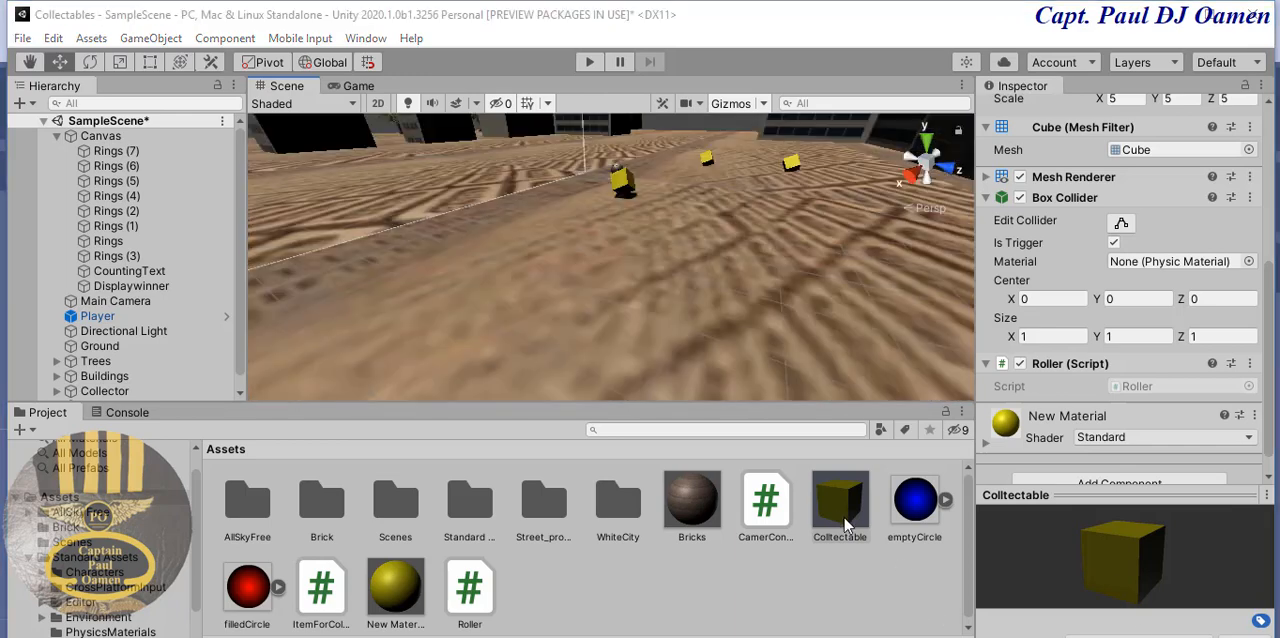
{"action": "left_click_drag", "start_coordinate": [845, 525], "coordinate": [770, 222]}
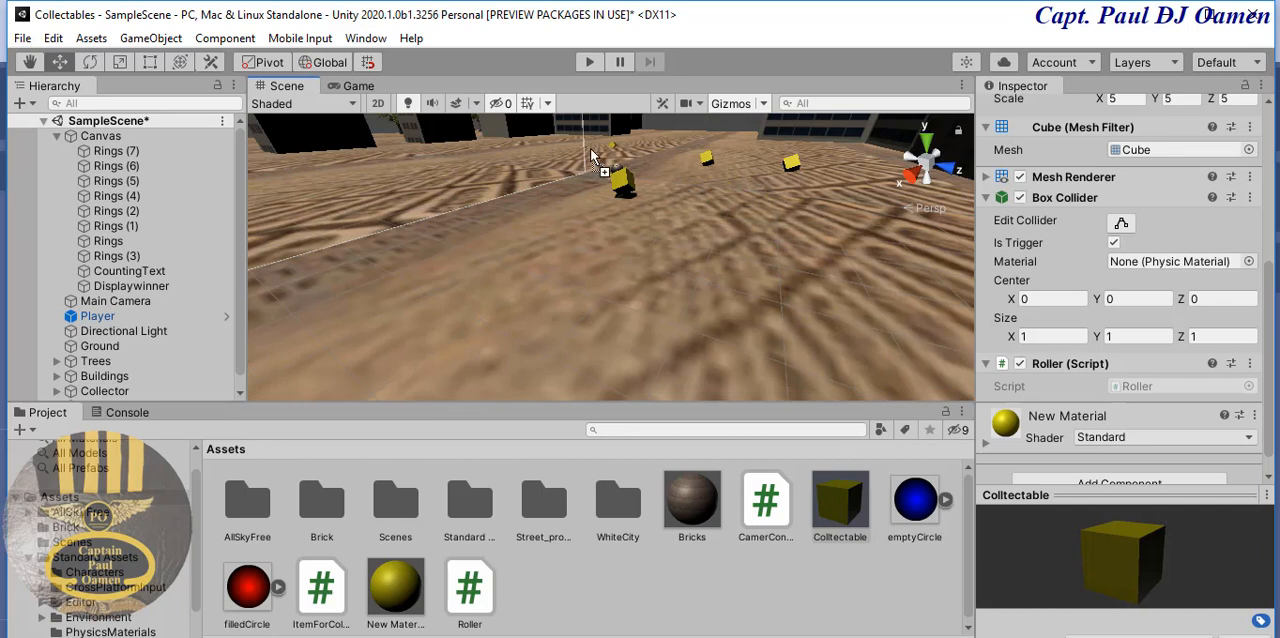
{"action": "left_click_drag", "start_coordinate": [581, 194], "coordinate": [580, 147]}
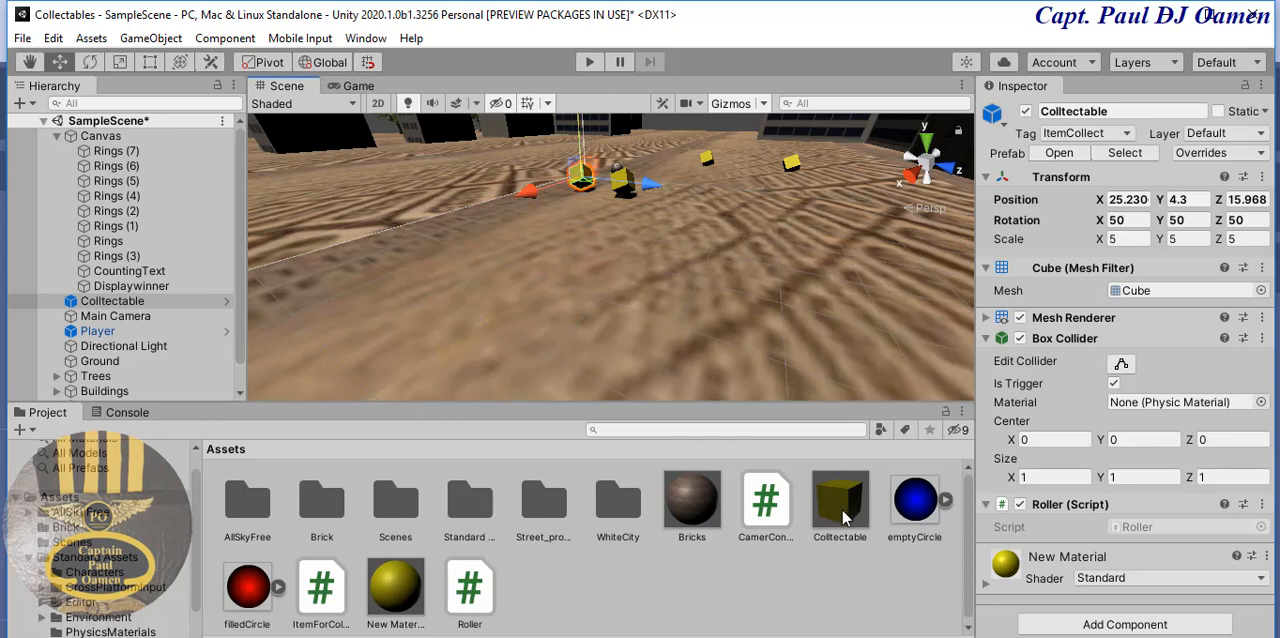
- Place four more Colltectable prefabs among the yellow cubes, raising them above the ground
{"action": "left_click_drag", "start_coordinate": [728, 209], "coordinate": [740, 165]}
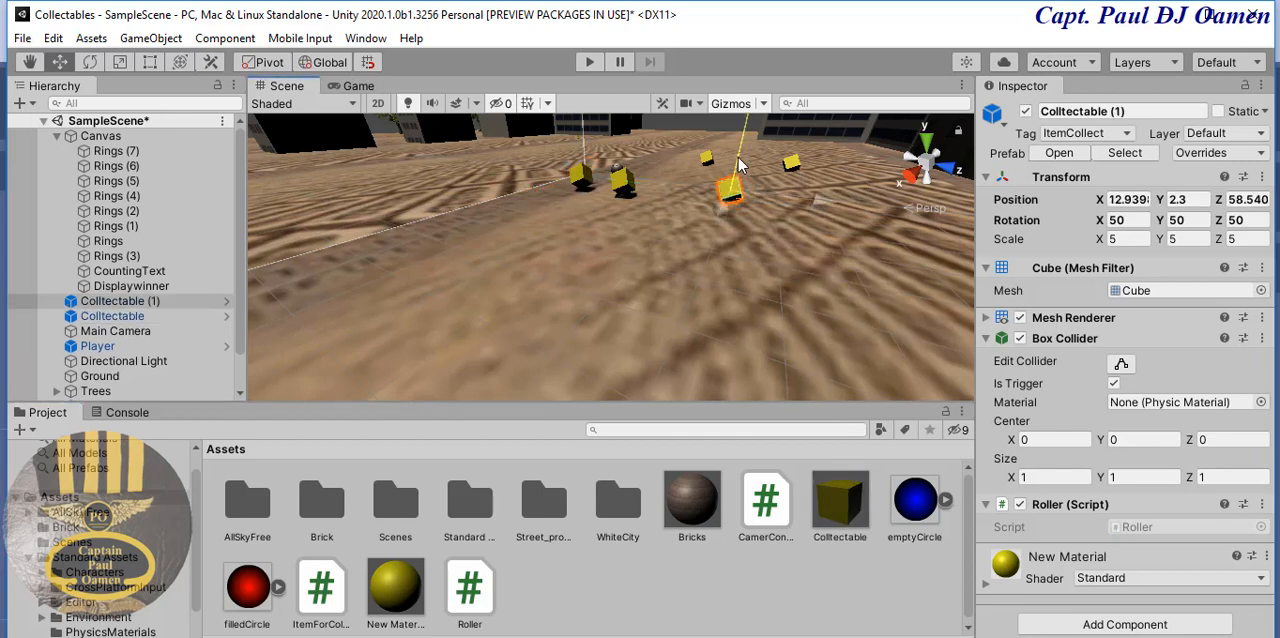
{"action": "left_click_drag", "start_coordinate": [840, 503], "coordinate": [657, 143]}
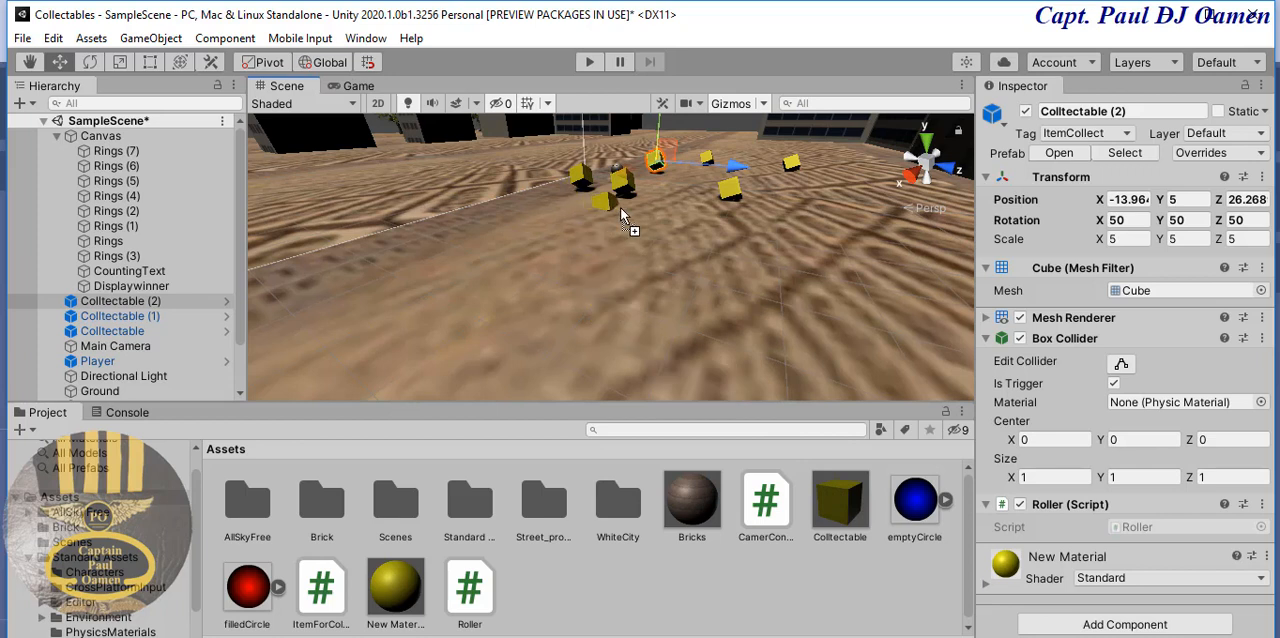
{"action": "left_click_drag", "start_coordinate": [667, 208], "coordinate": [668, 205]}
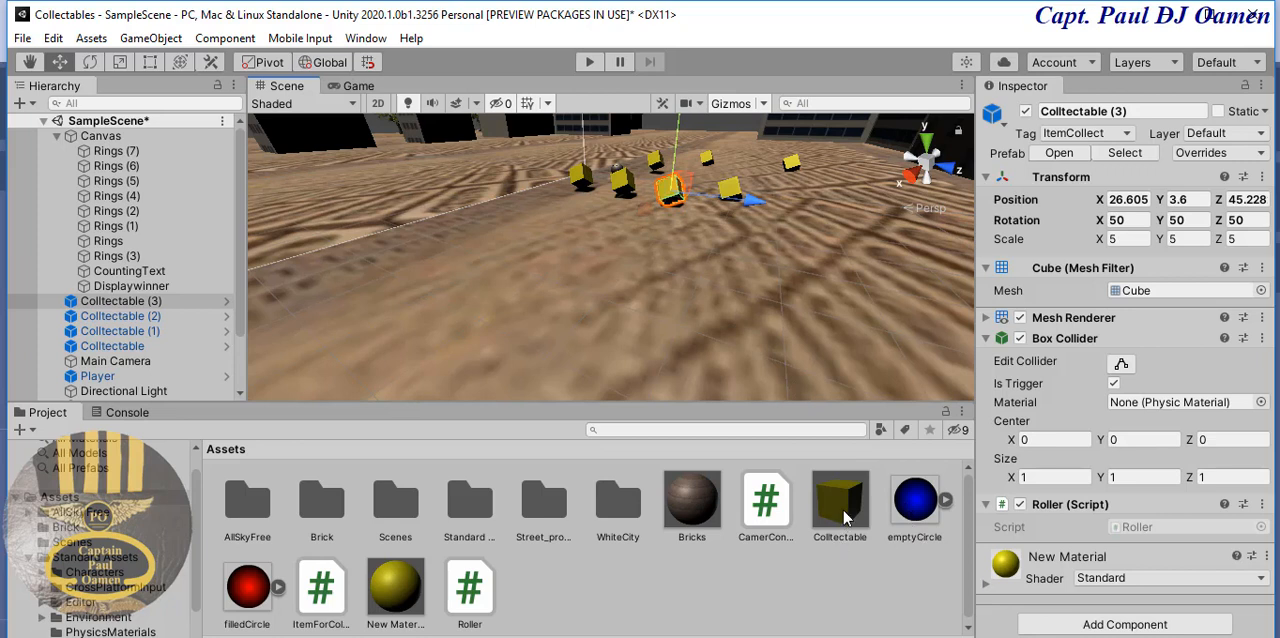
{"action": "left_click_drag", "start_coordinate": [845, 517], "coordinate": [712, 222]}
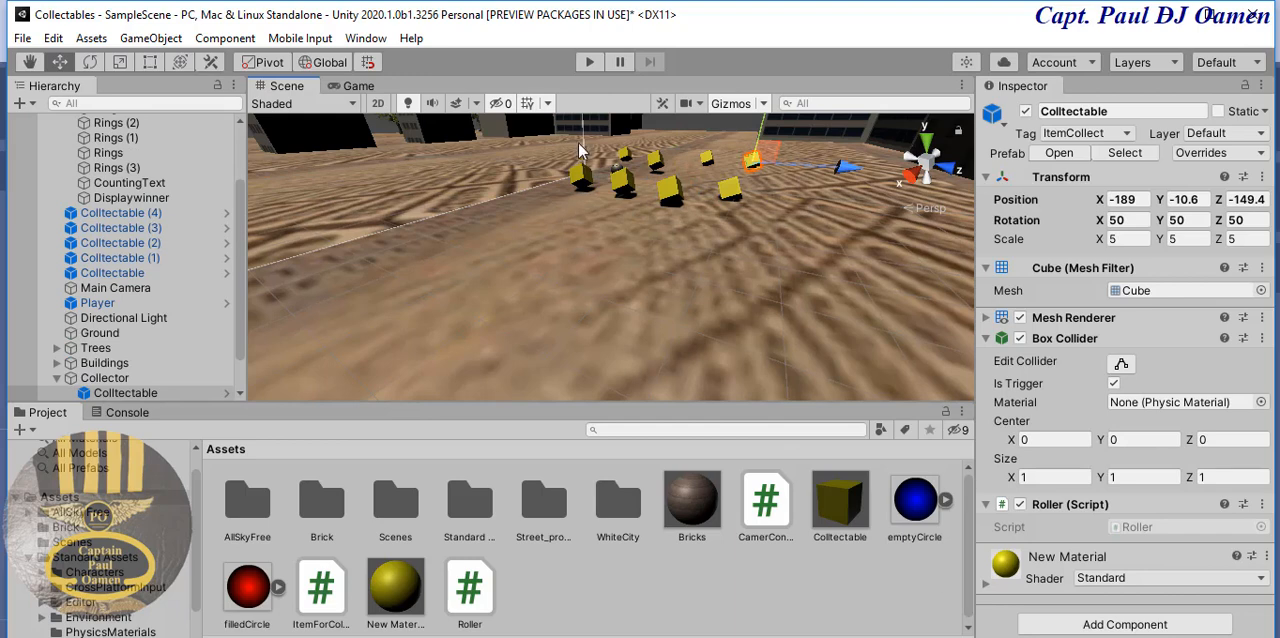
- Play the game and roll the ball forward and left towards the yellow cubes to test collecting them
{"action": "left_click", "coordinate": [590, 63]}
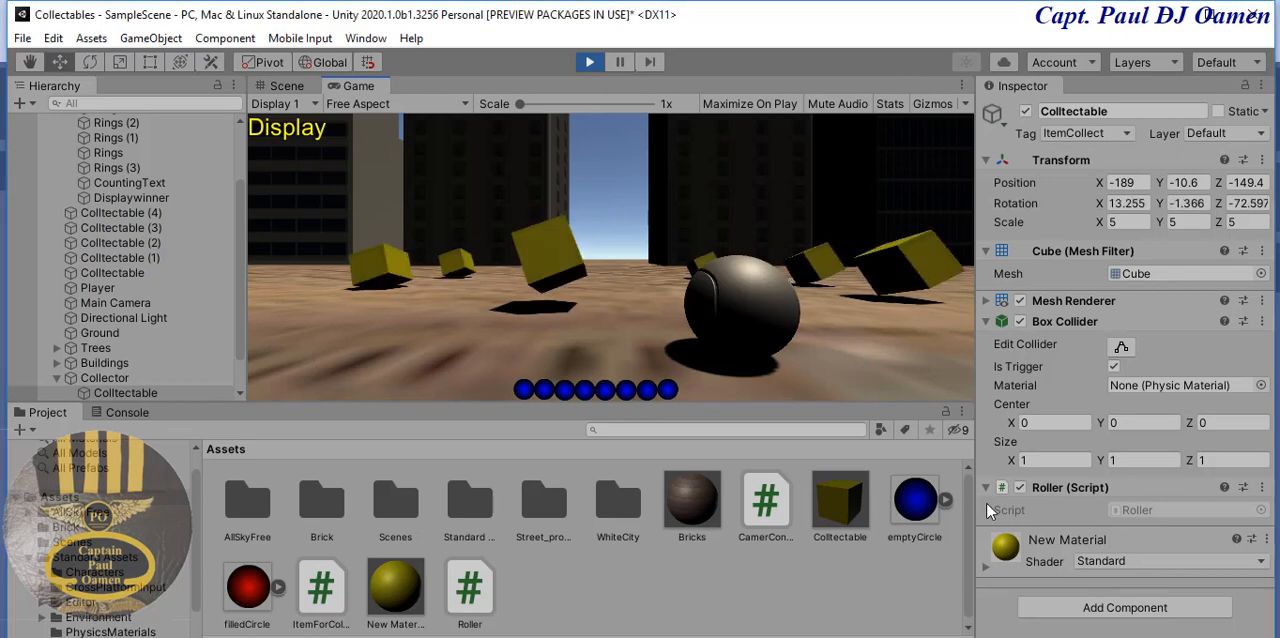
{"action": "key", "text": "Up"}
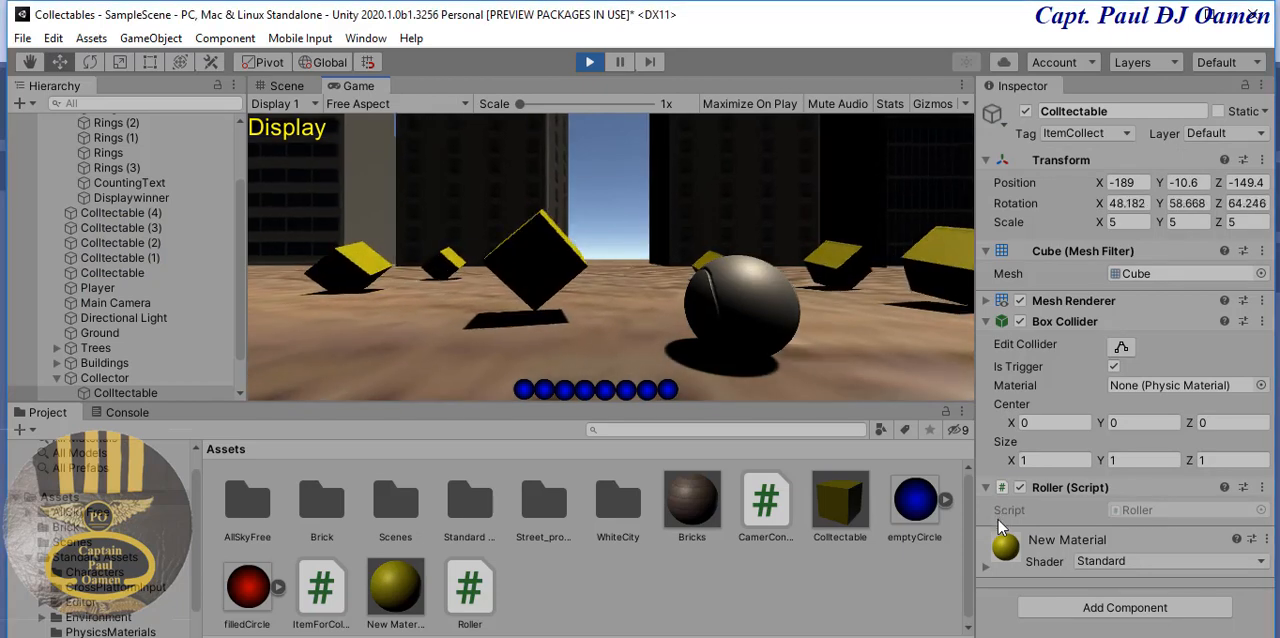
{"action": "key", "text": "Up"}
{"action": "key", "text": "Left"}
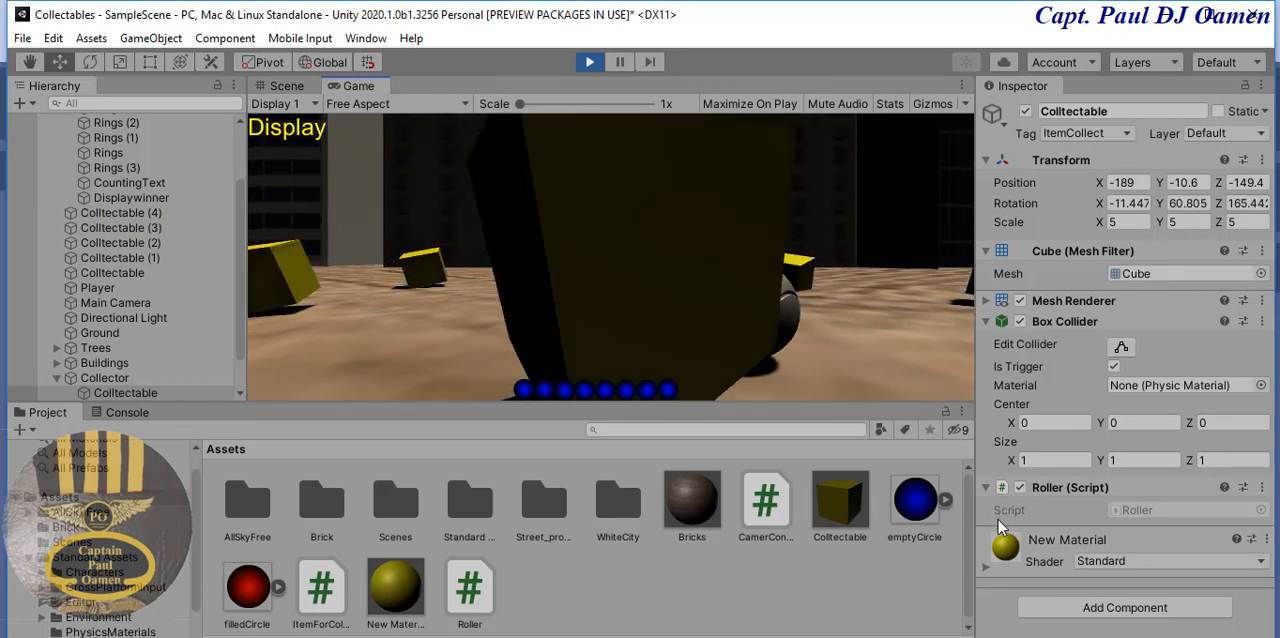